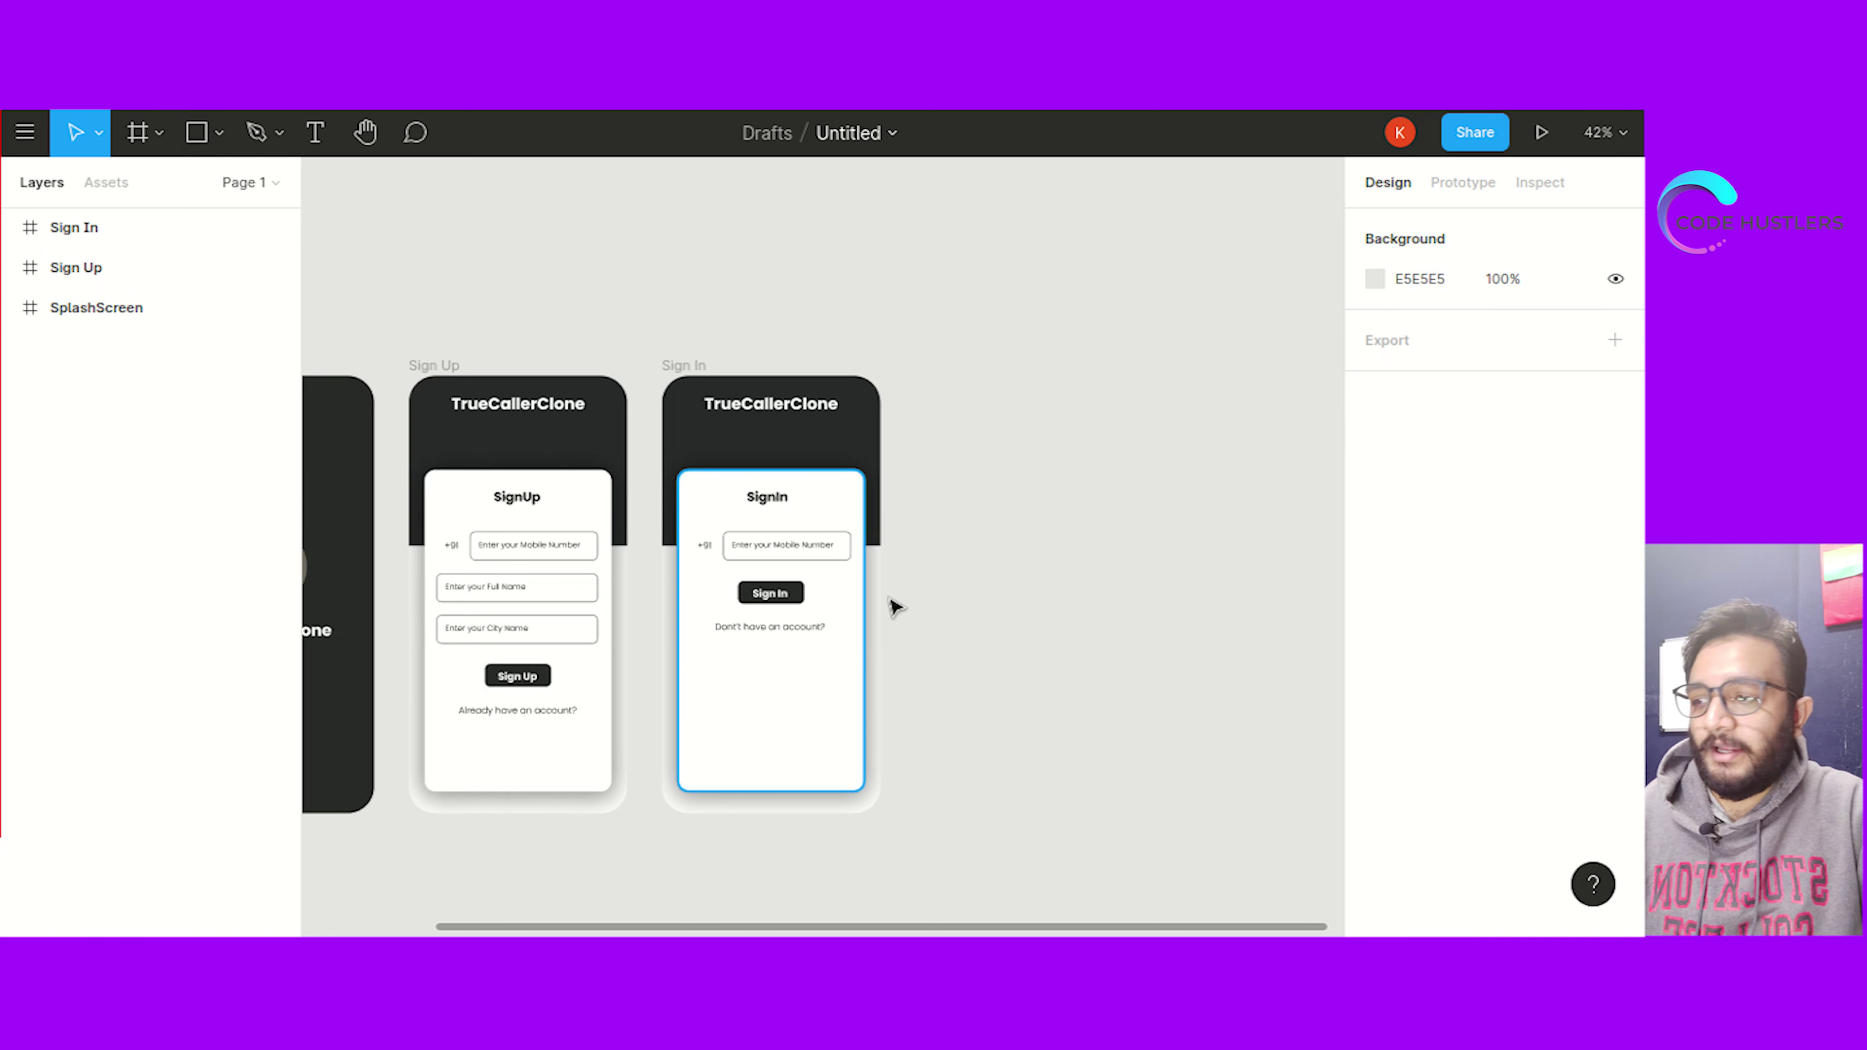
Fill the Sign Up button rectangle with the grey #706C61 copied from the colour notes
scroll(439, 868, up, 1)
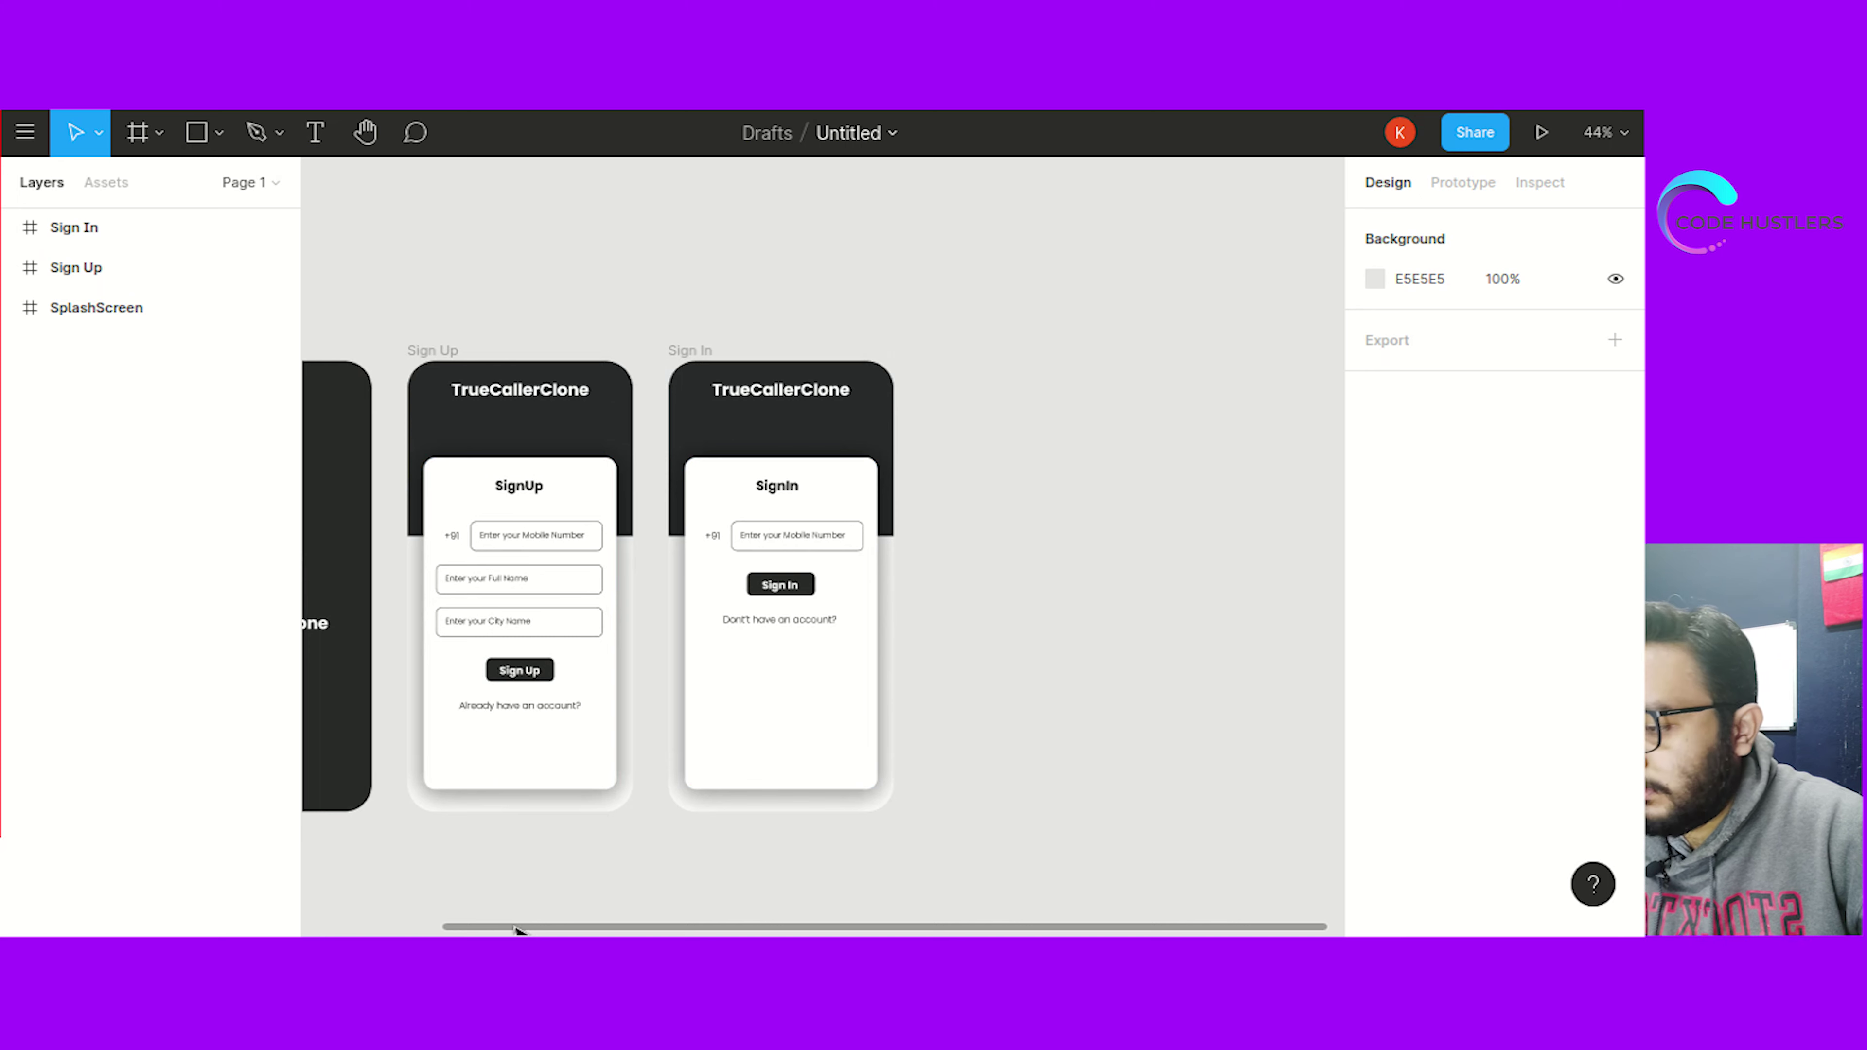
drag(513, 928, 483, 926)
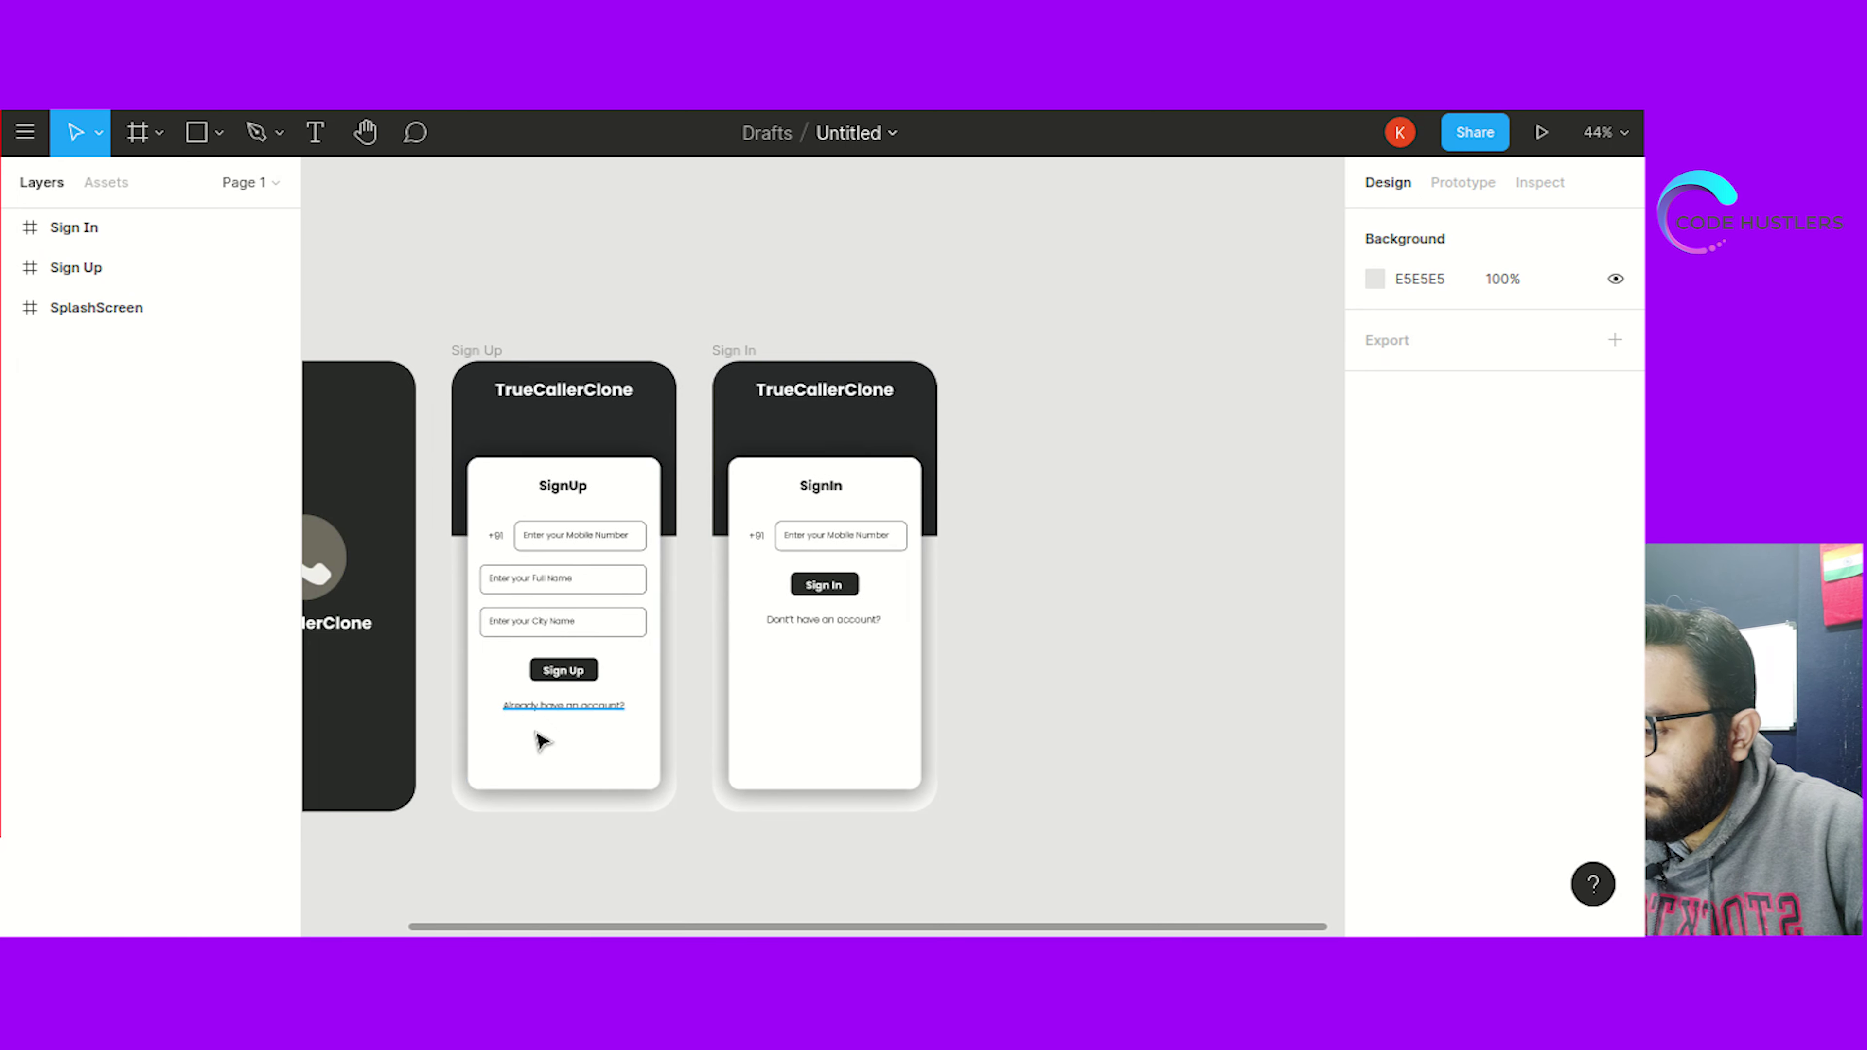
scroll(541, 740, up, 1)
click(601, 667)
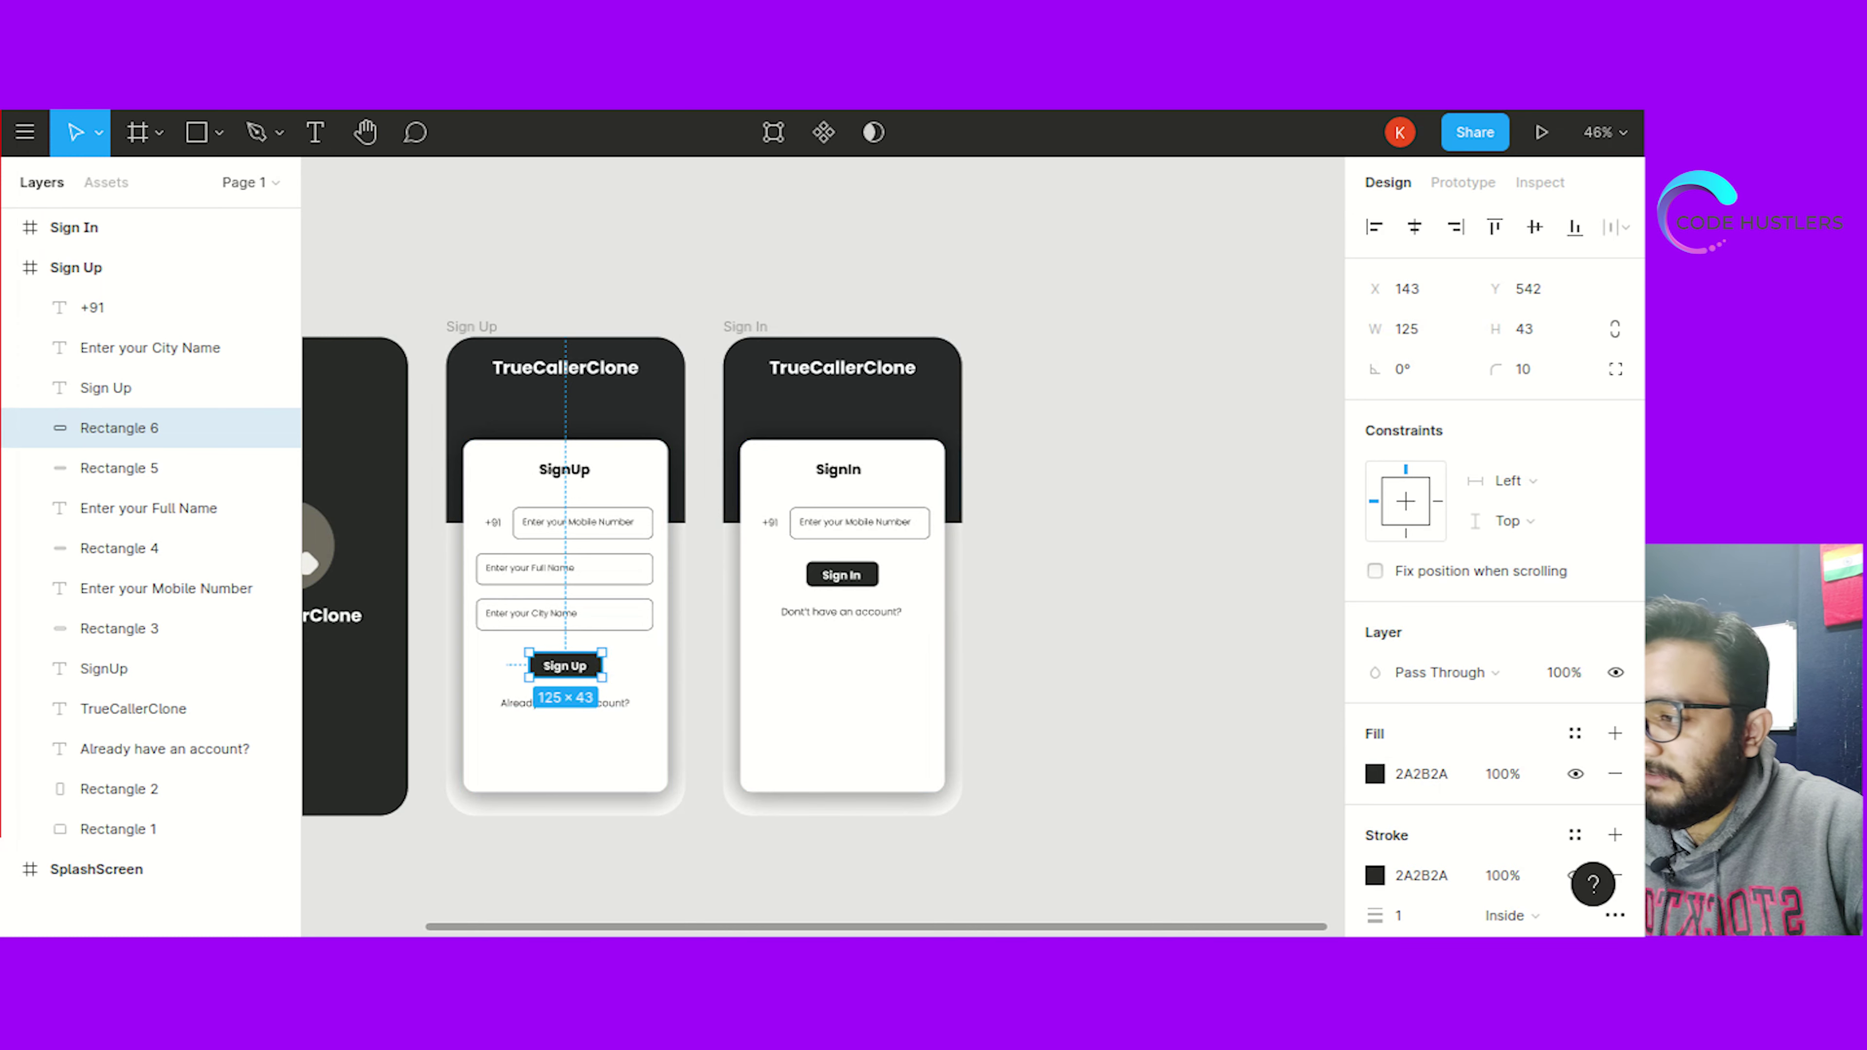
key(alt+Tab)
double_click(678, 433)
key(ctrl+c)
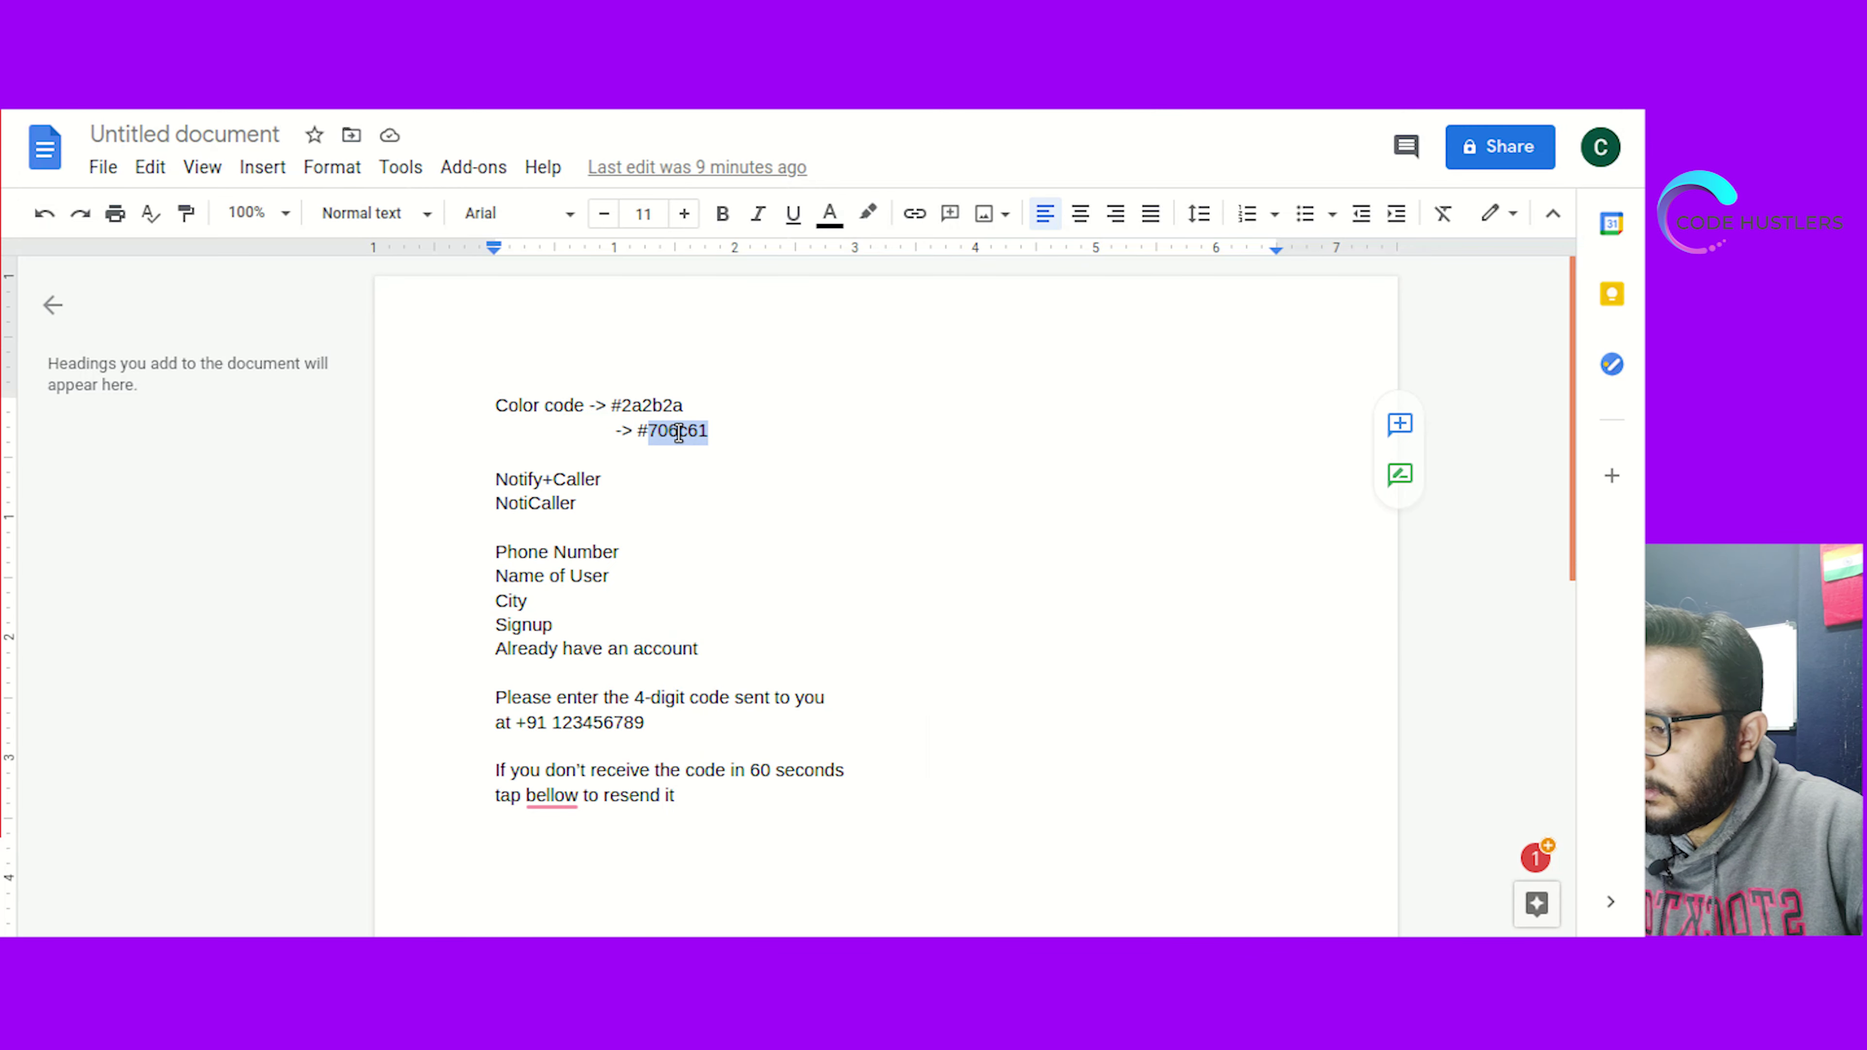
key(alt+Tab)
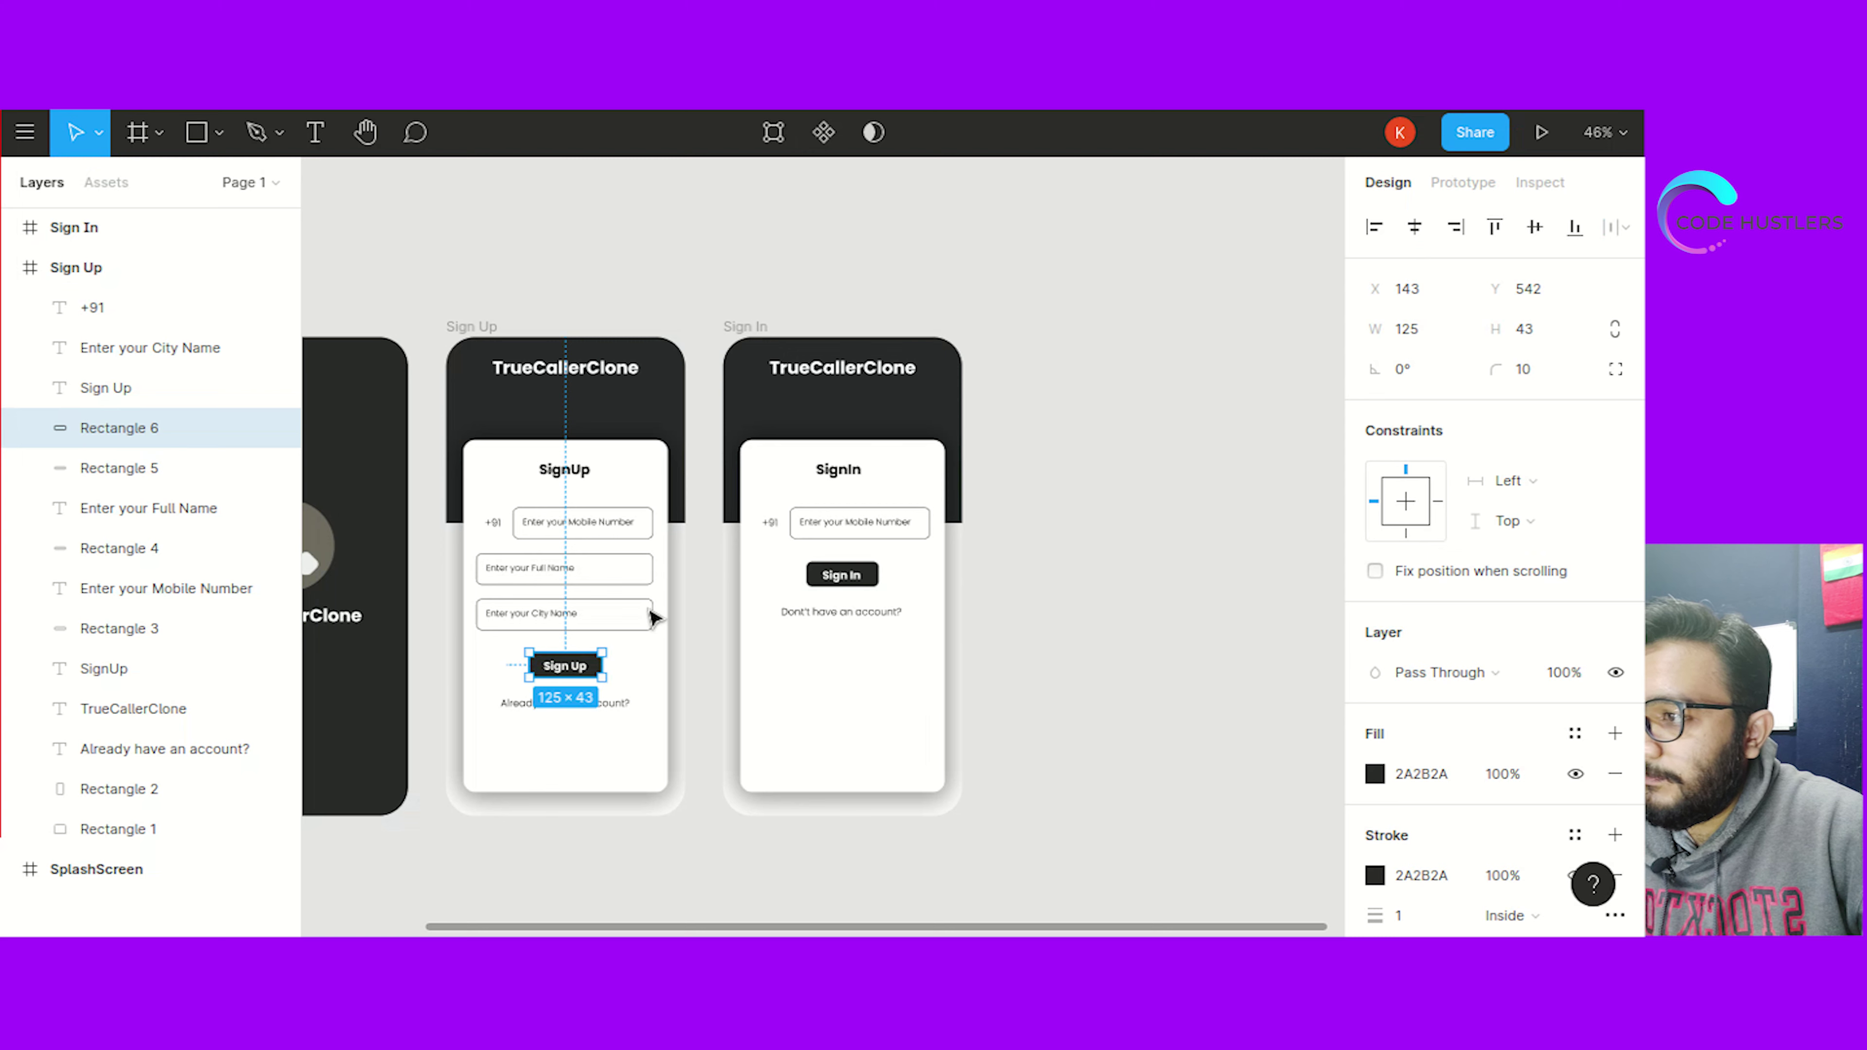
click(1422, 776)
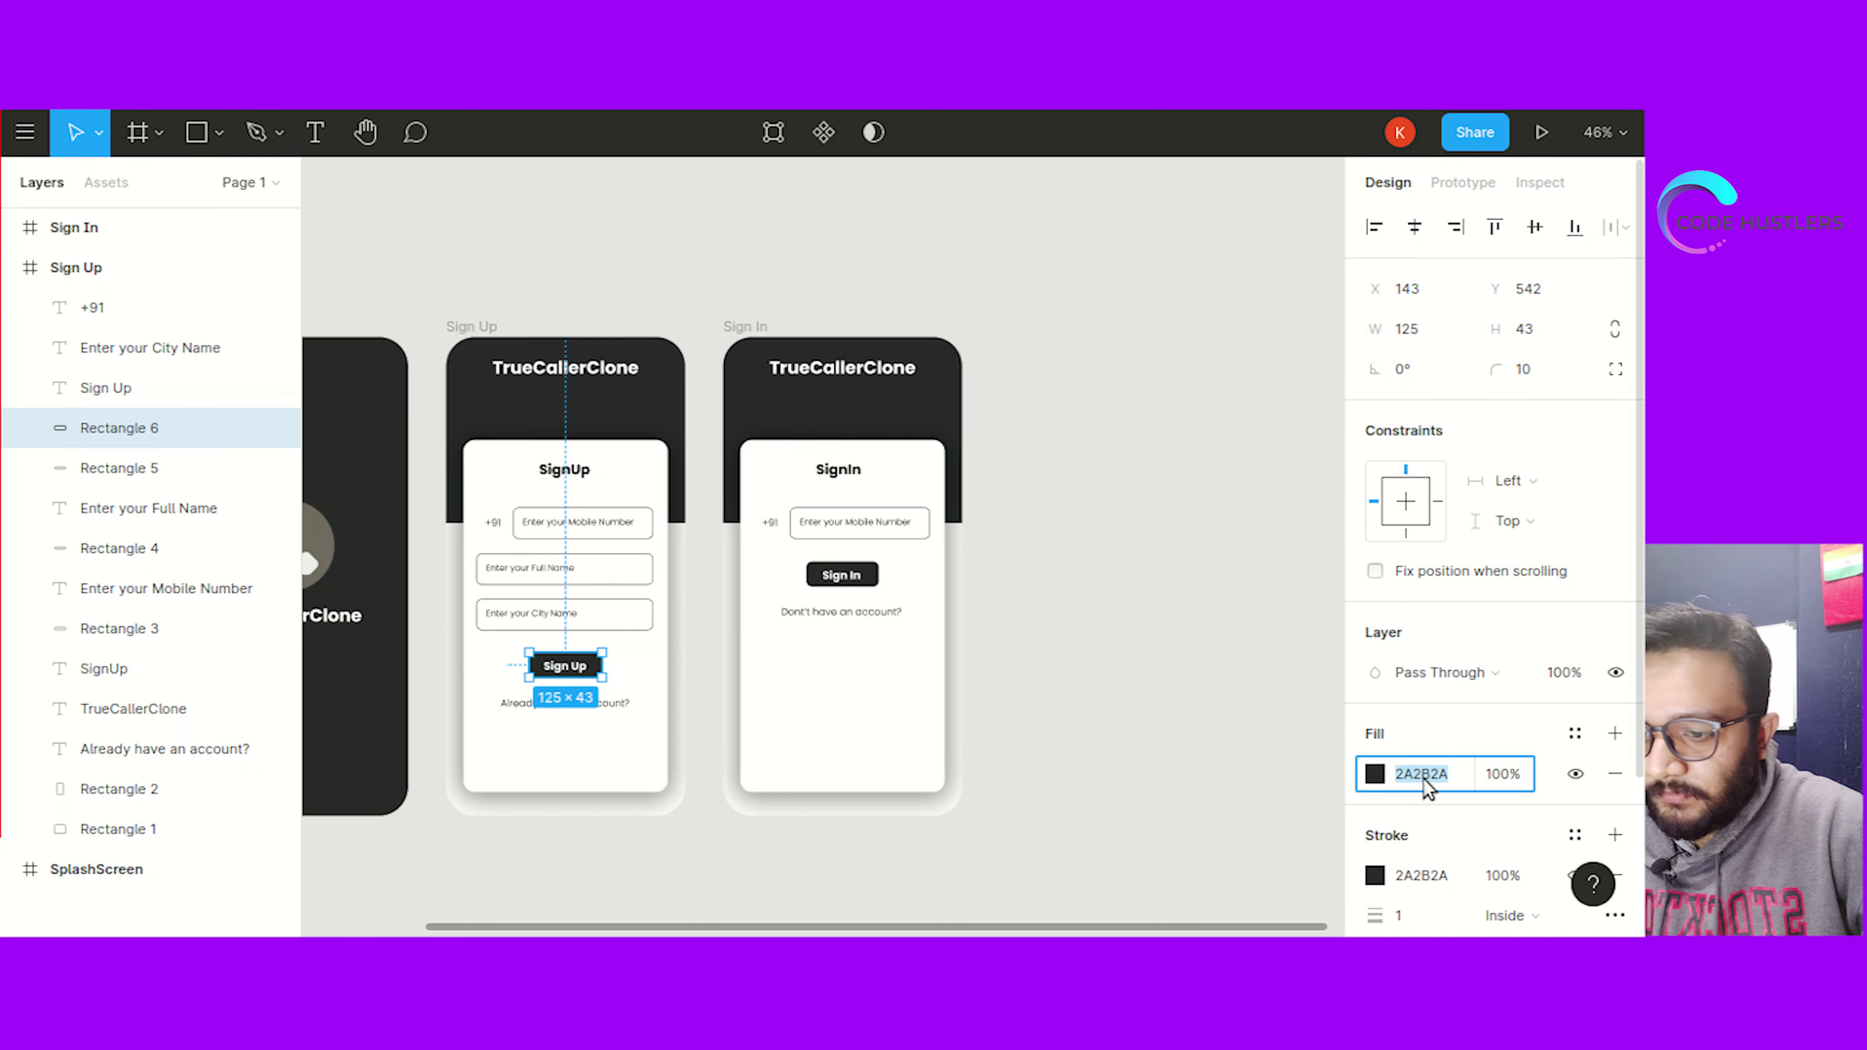
key(ctrl+v)
click(1113, 705)
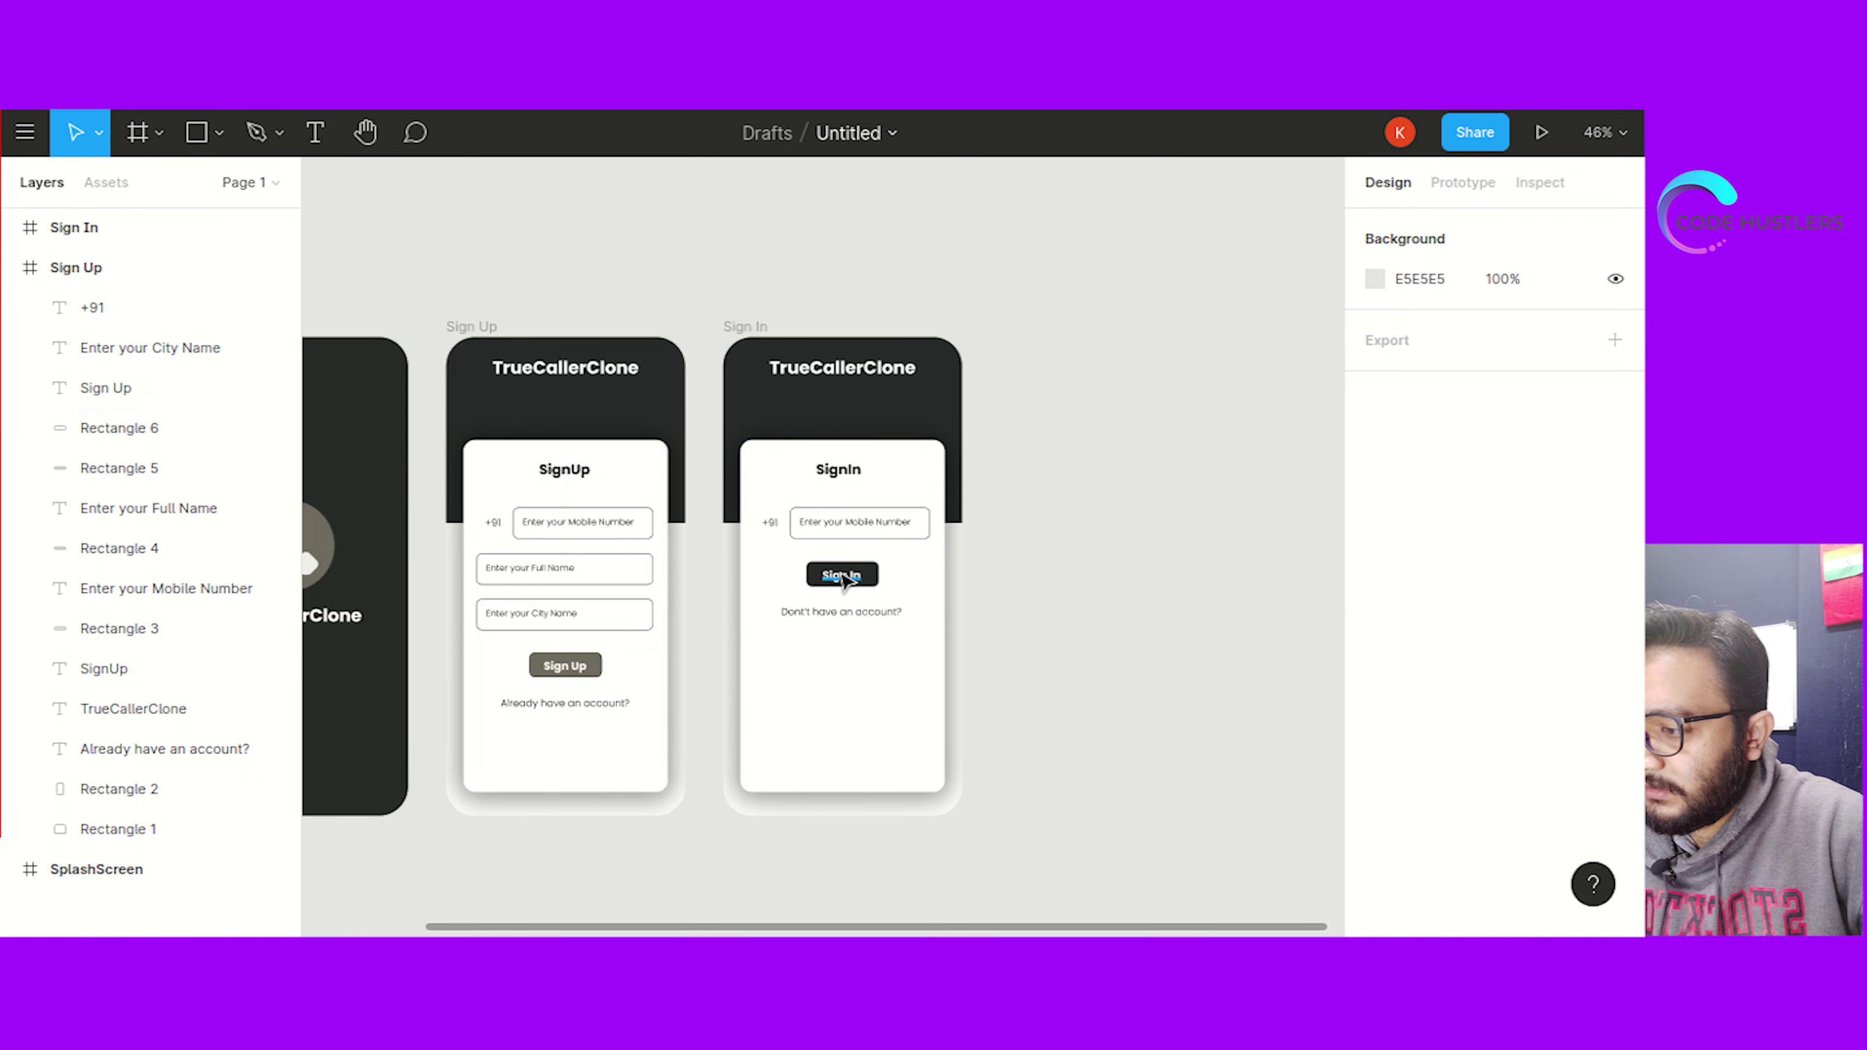
Apply the same #706C61 grey fill to the Sign In button rectangle
click(565, 666)
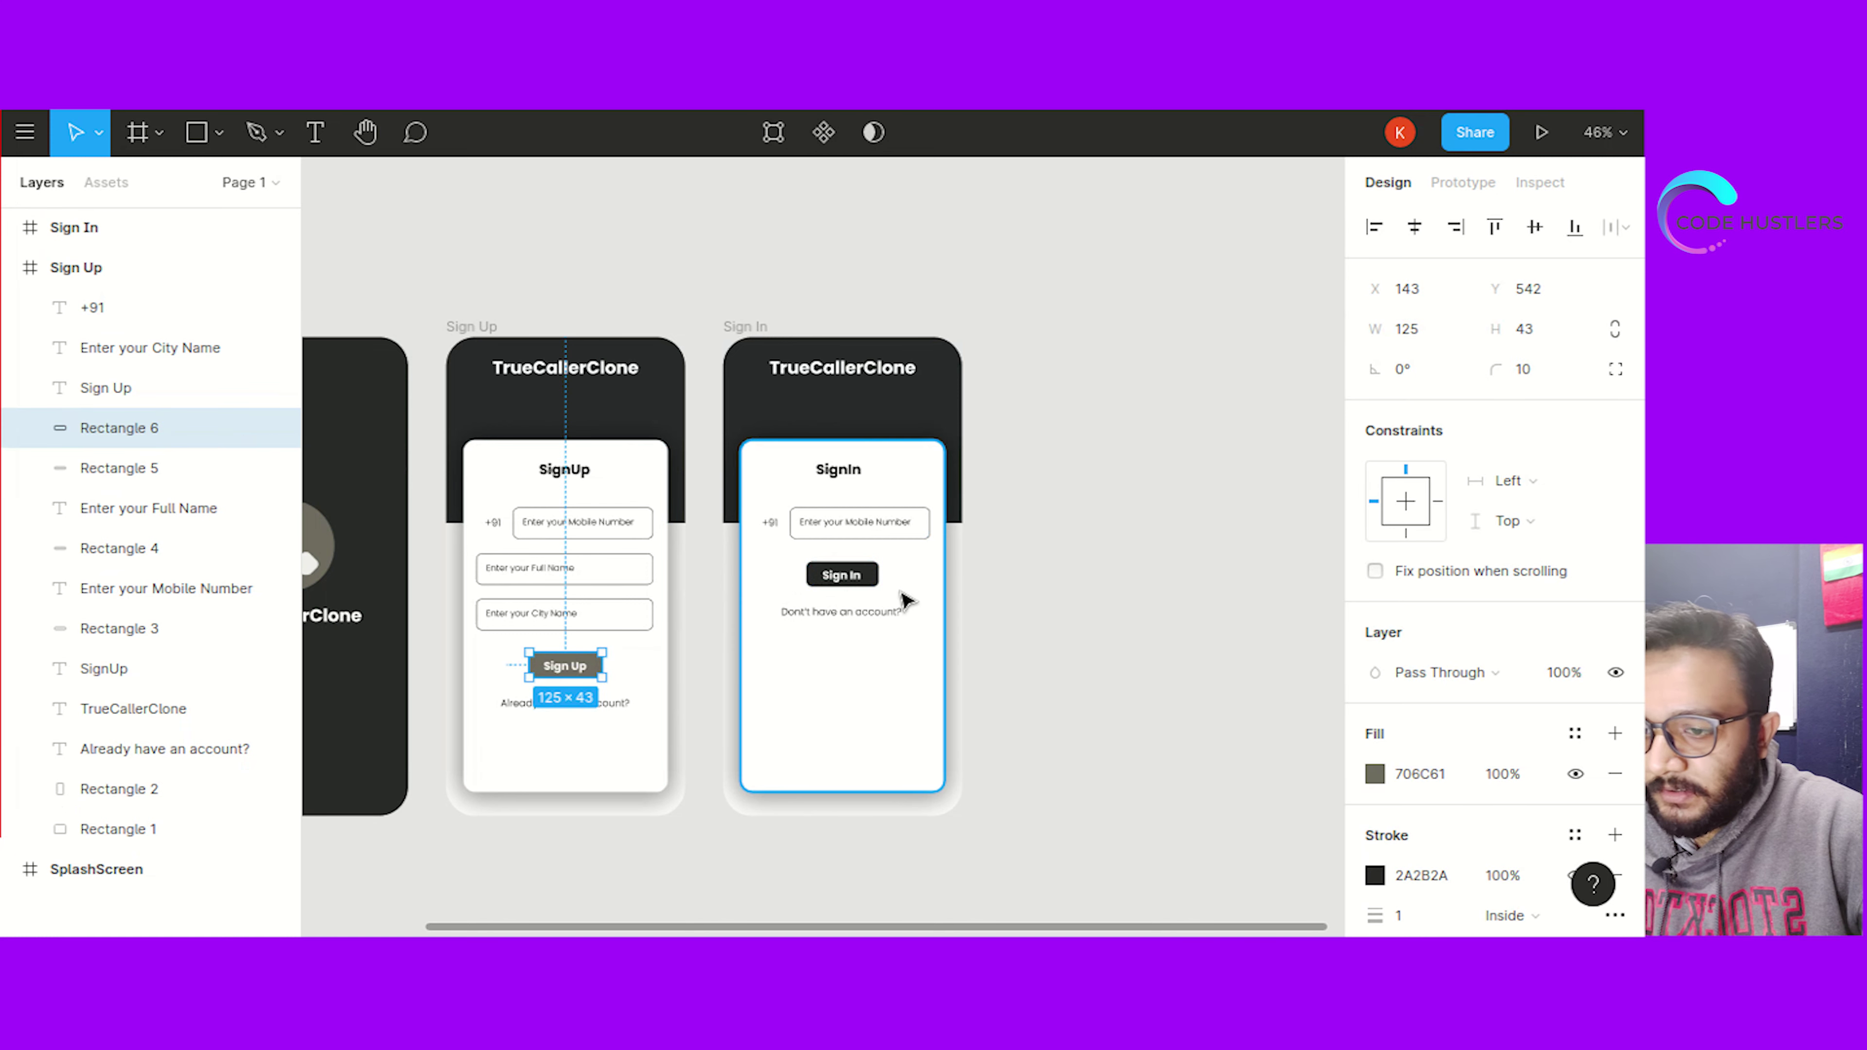
click(871, 581)
click(1422, 773)
key(ctrl+v)
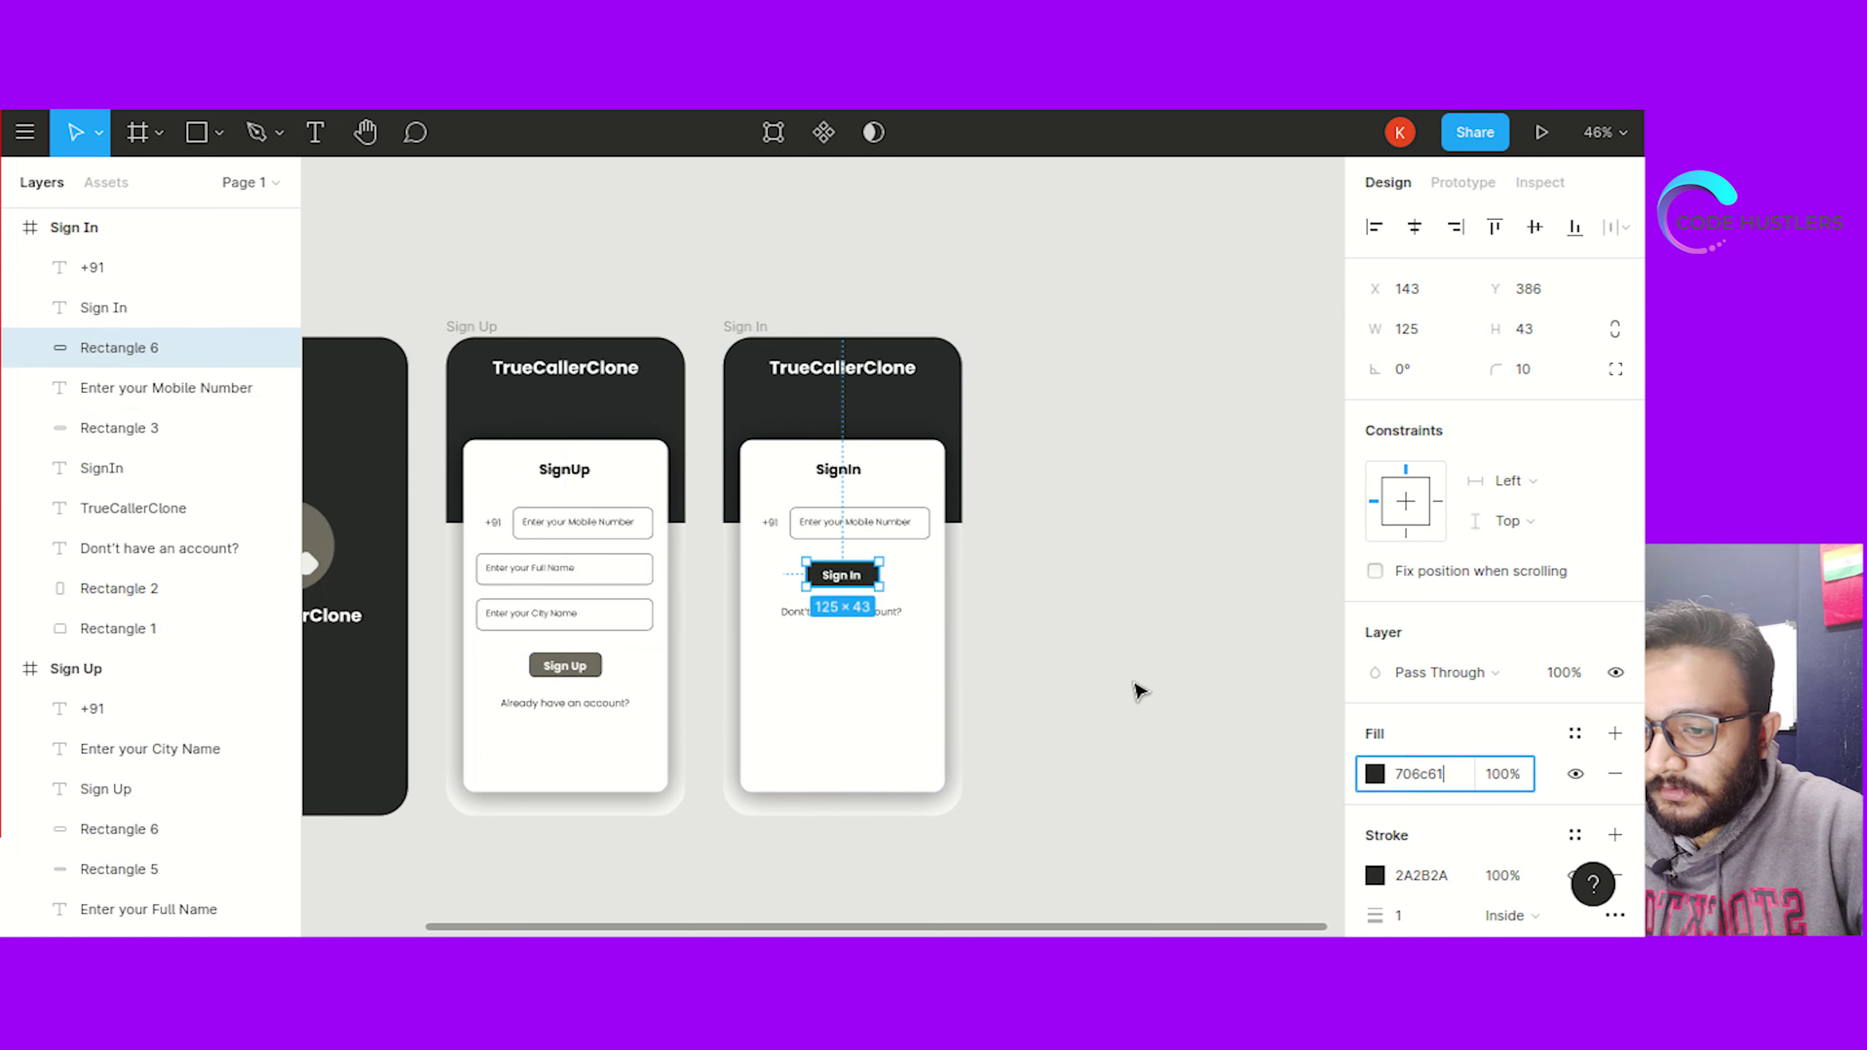
click(1049, 619)
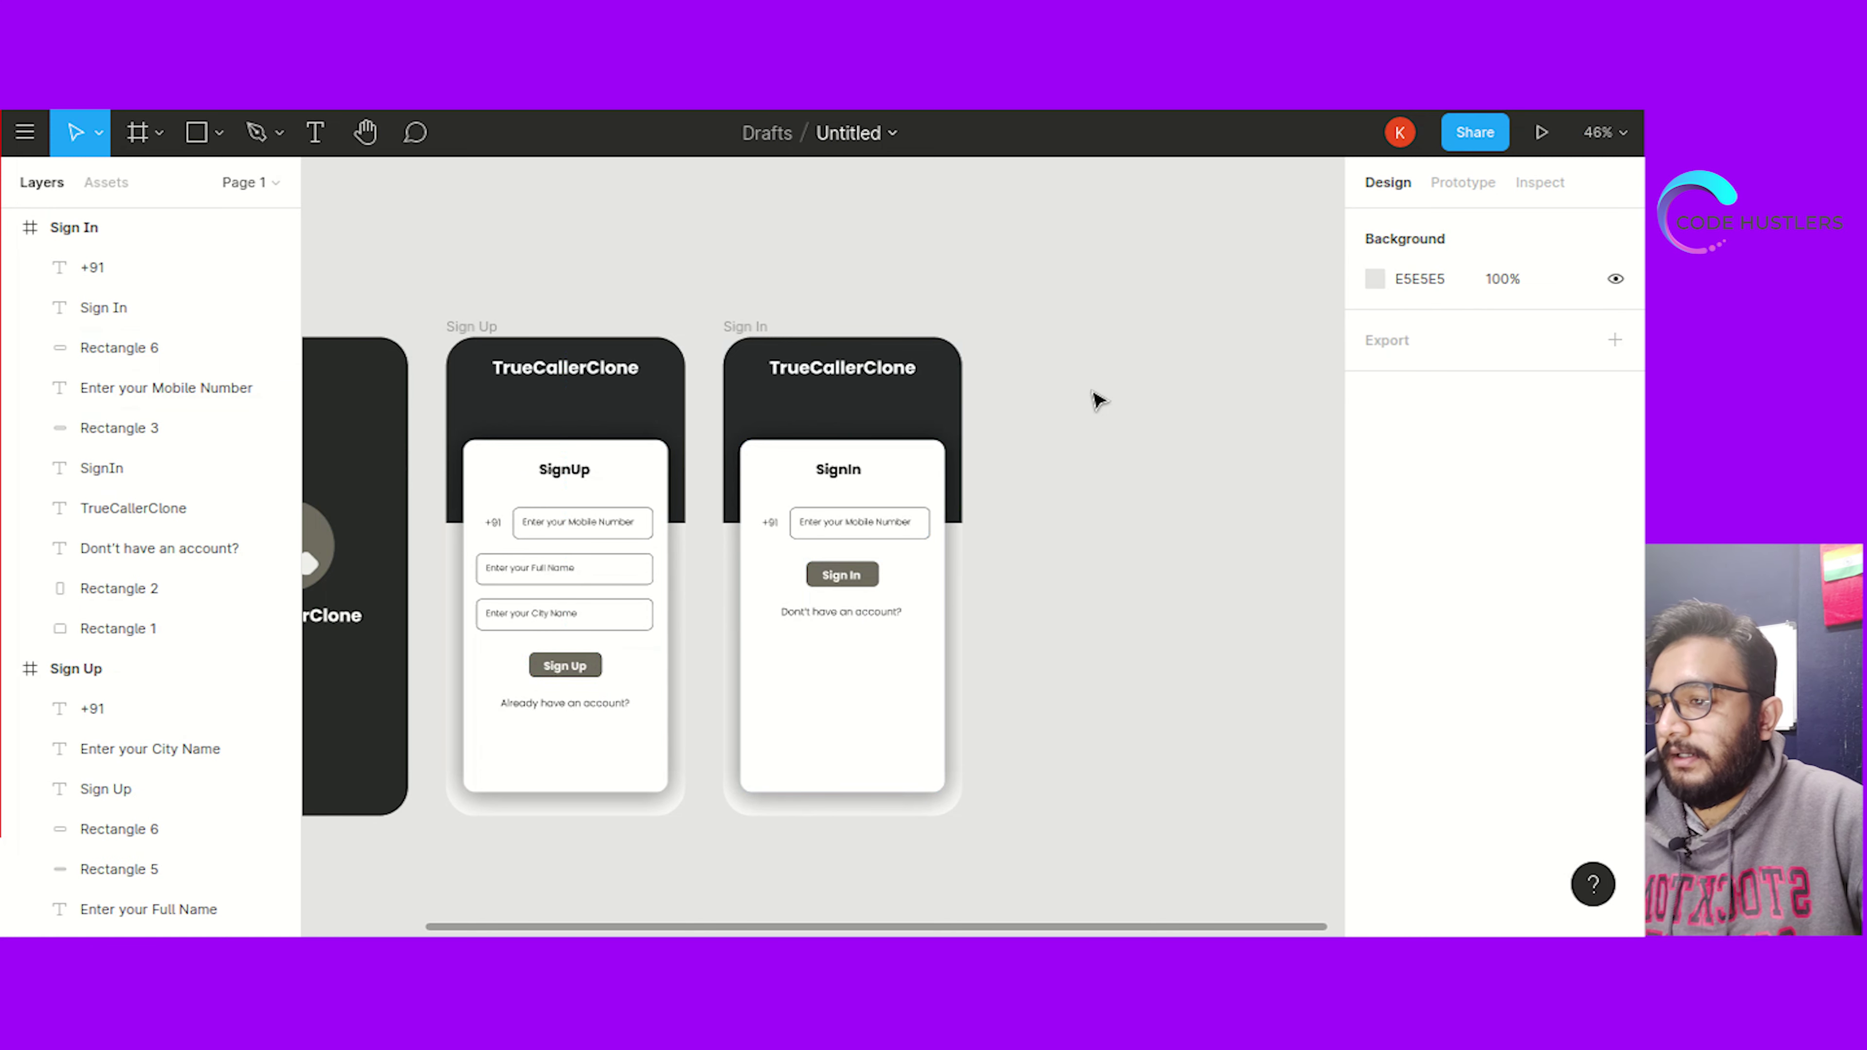
Create a Google Pixel 2 XL frame and line it up beside the Sign In screen
click(138, 135)
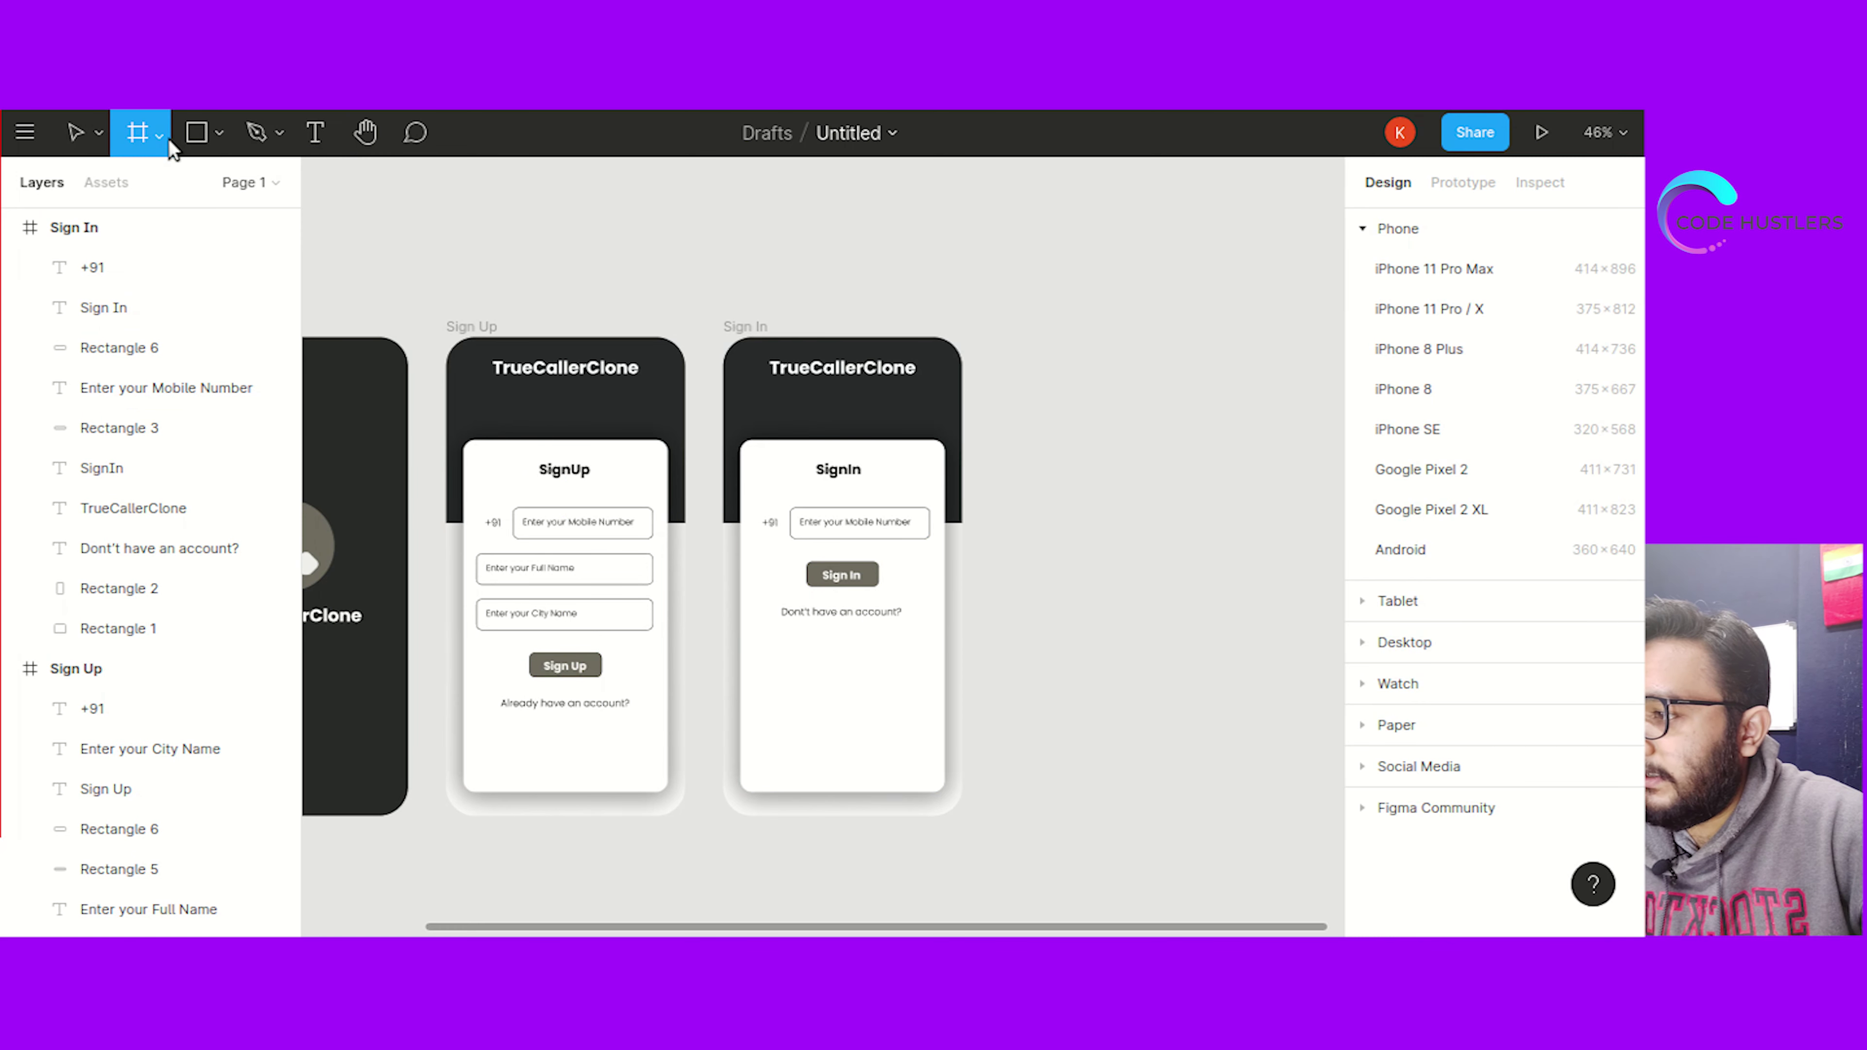
click(1453, 507)
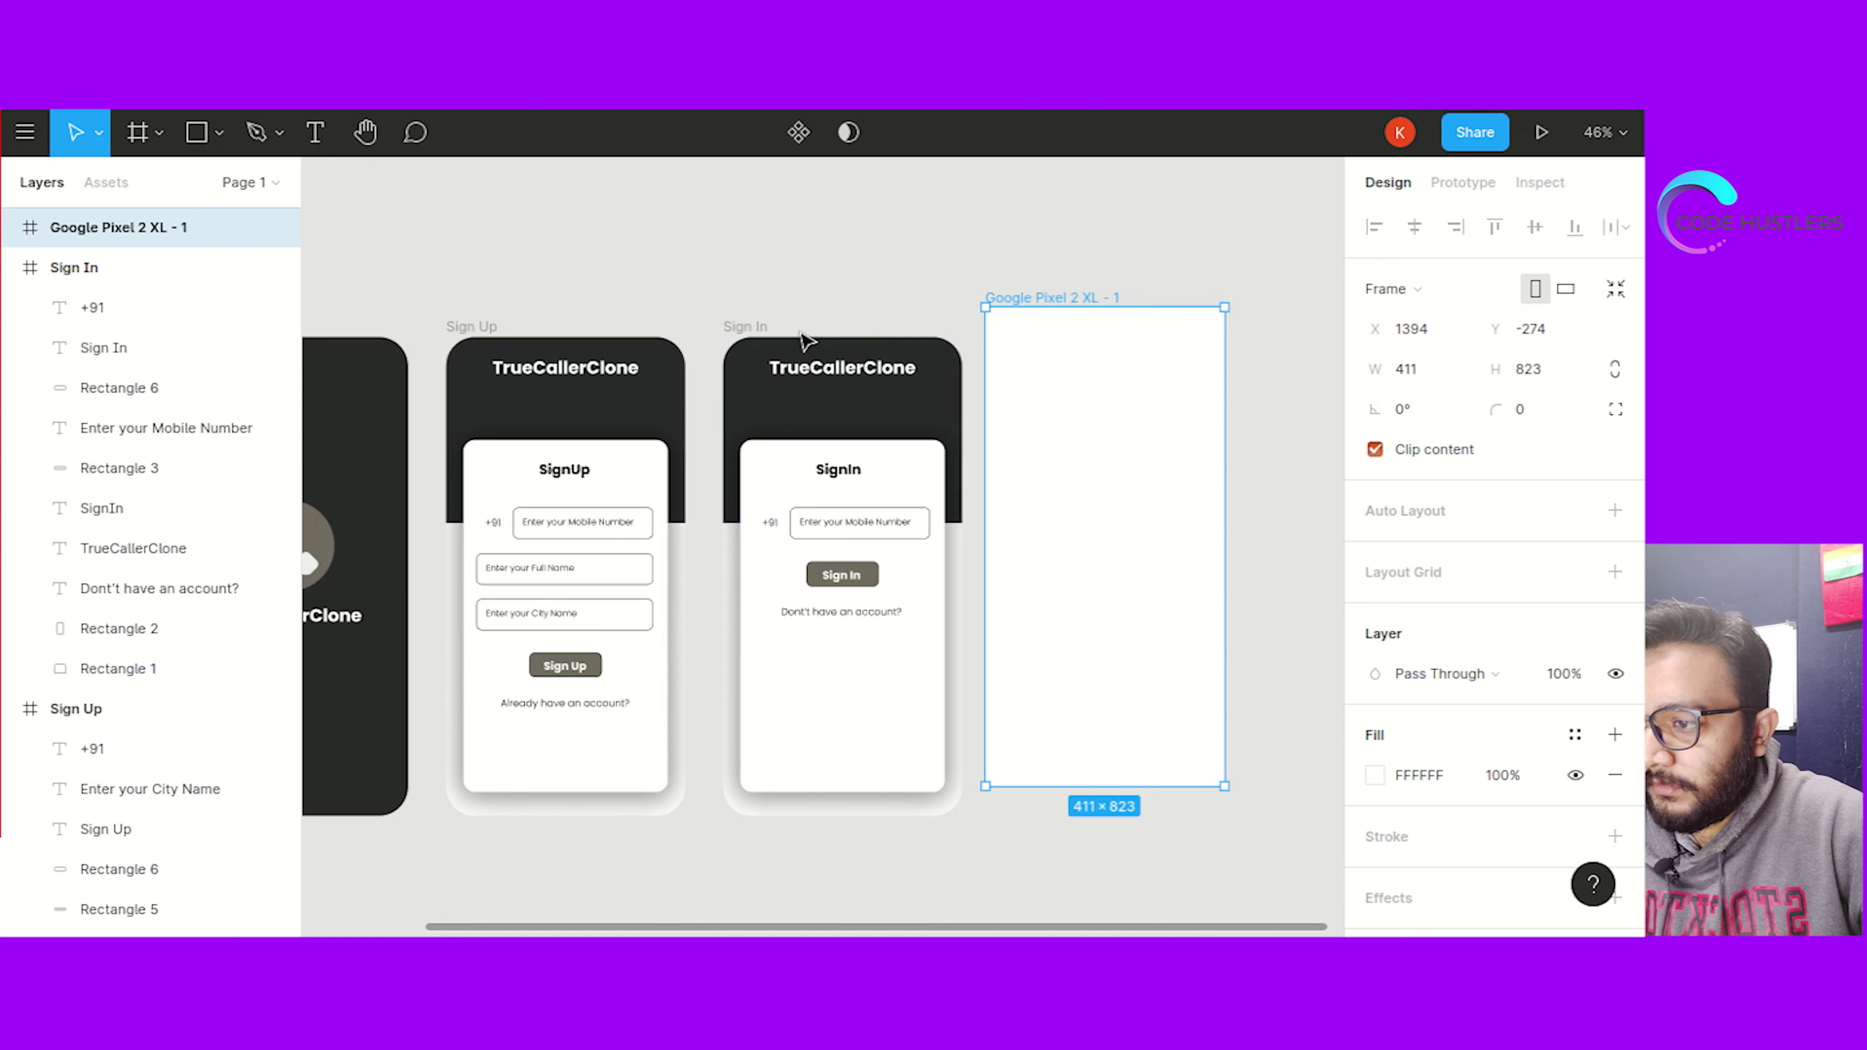
click(750, 327)
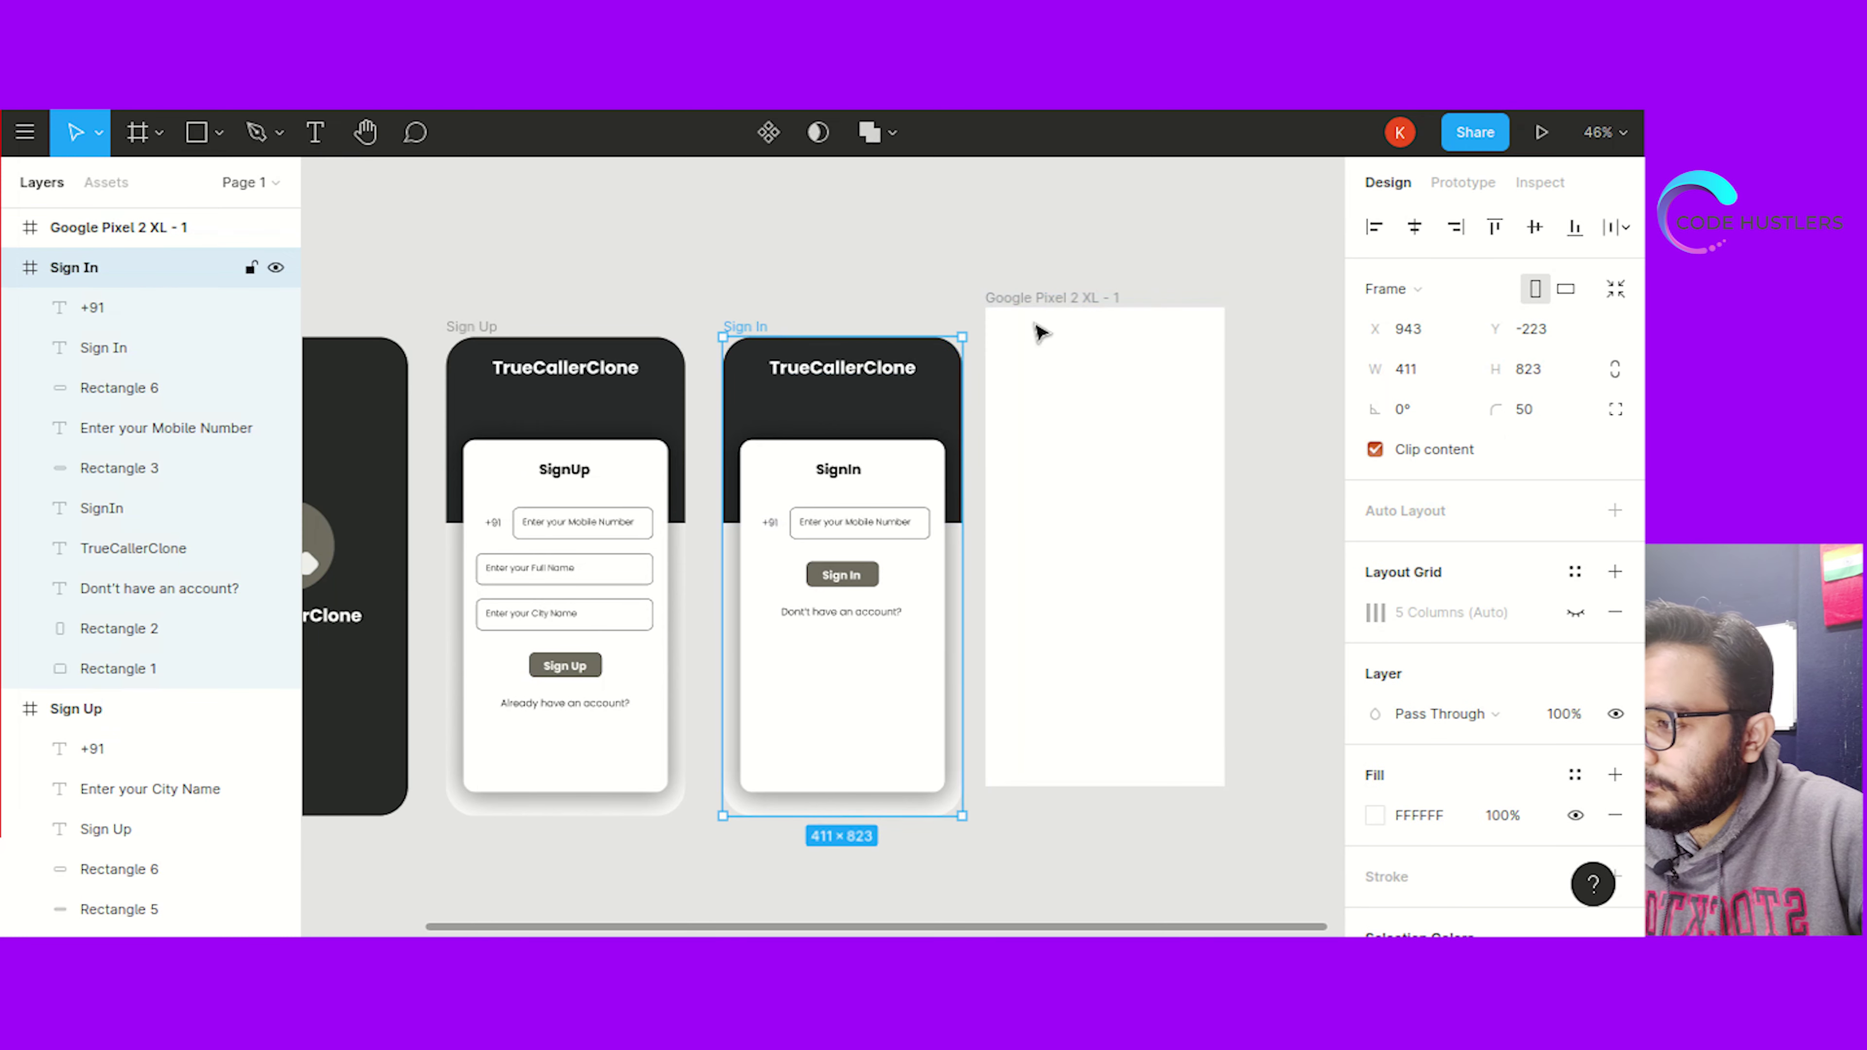
click(1323, 328)
click(1162, 364)
mouse_move(1124, 581)
mouse_down()
mouse_move(1137, 609)
mouse_move(1162, 601)
mouse_move(1133, 607)
mouse_up()
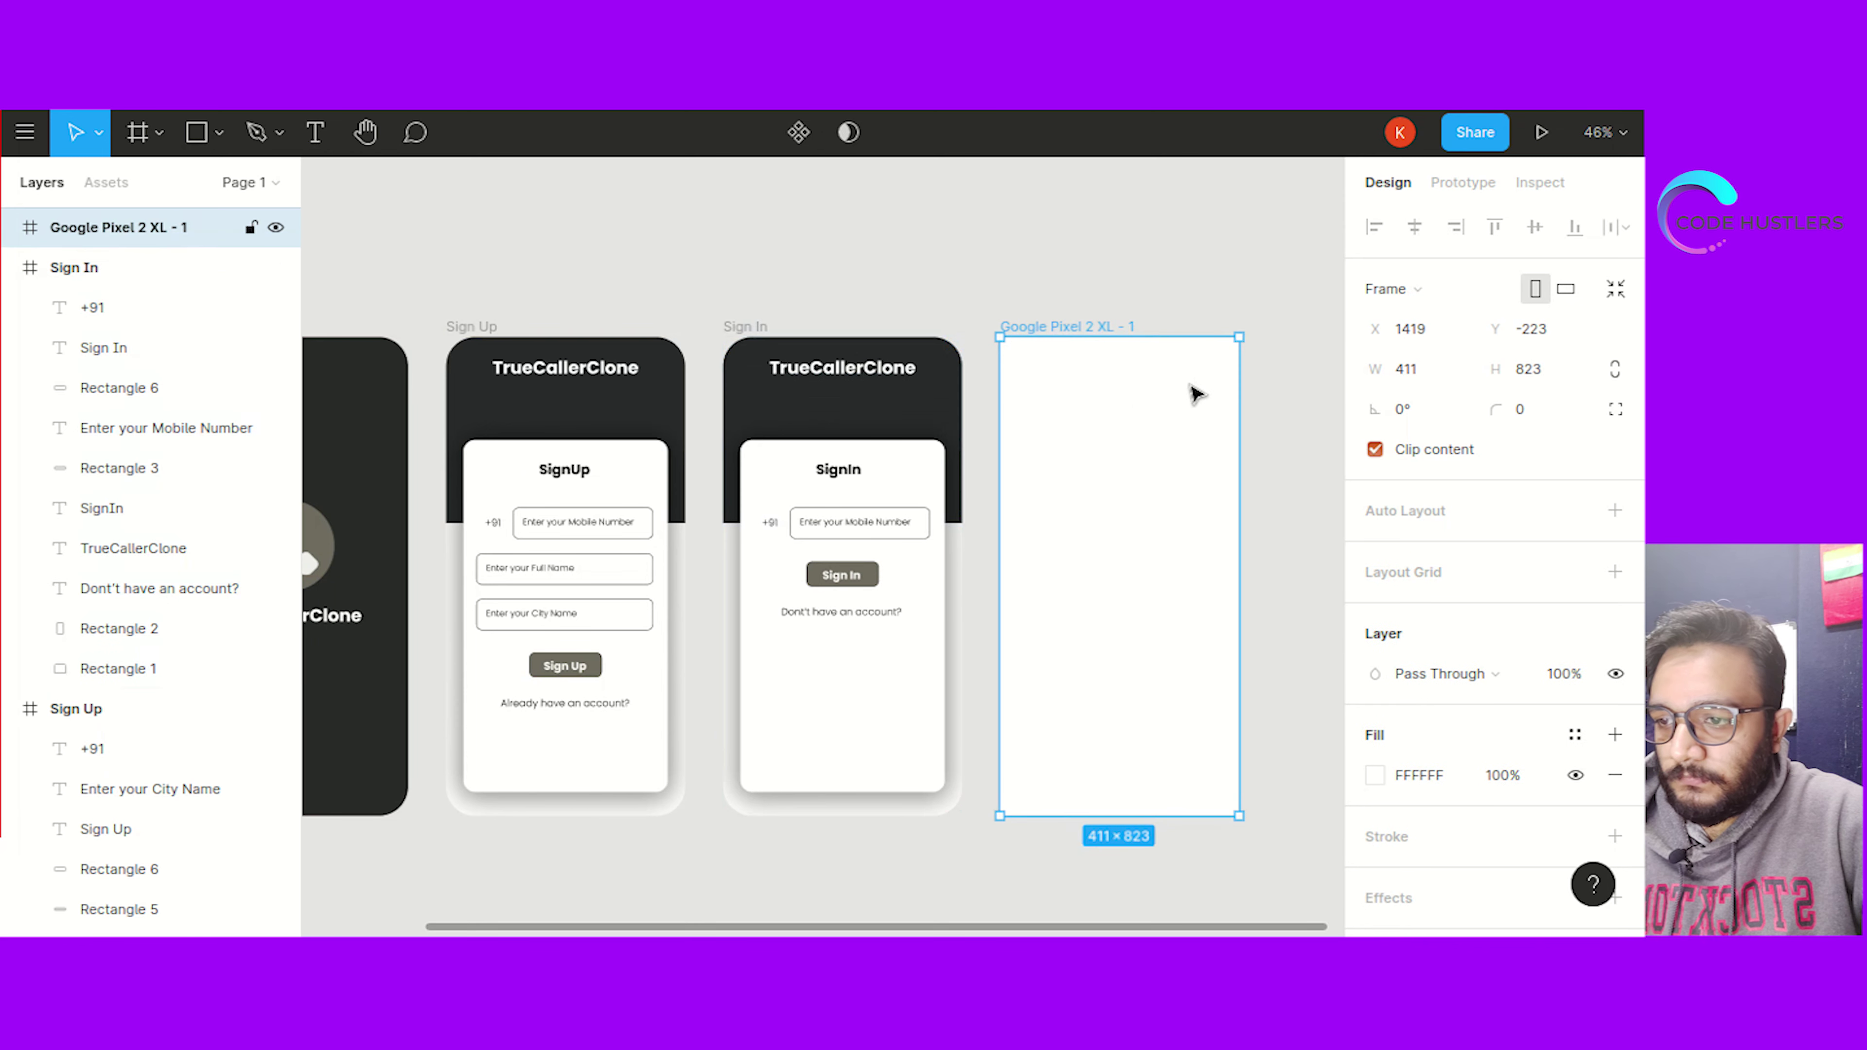
Round the new phone frame's corners with a radius of 50
click(1518, 413)
text(50)
key(Return)
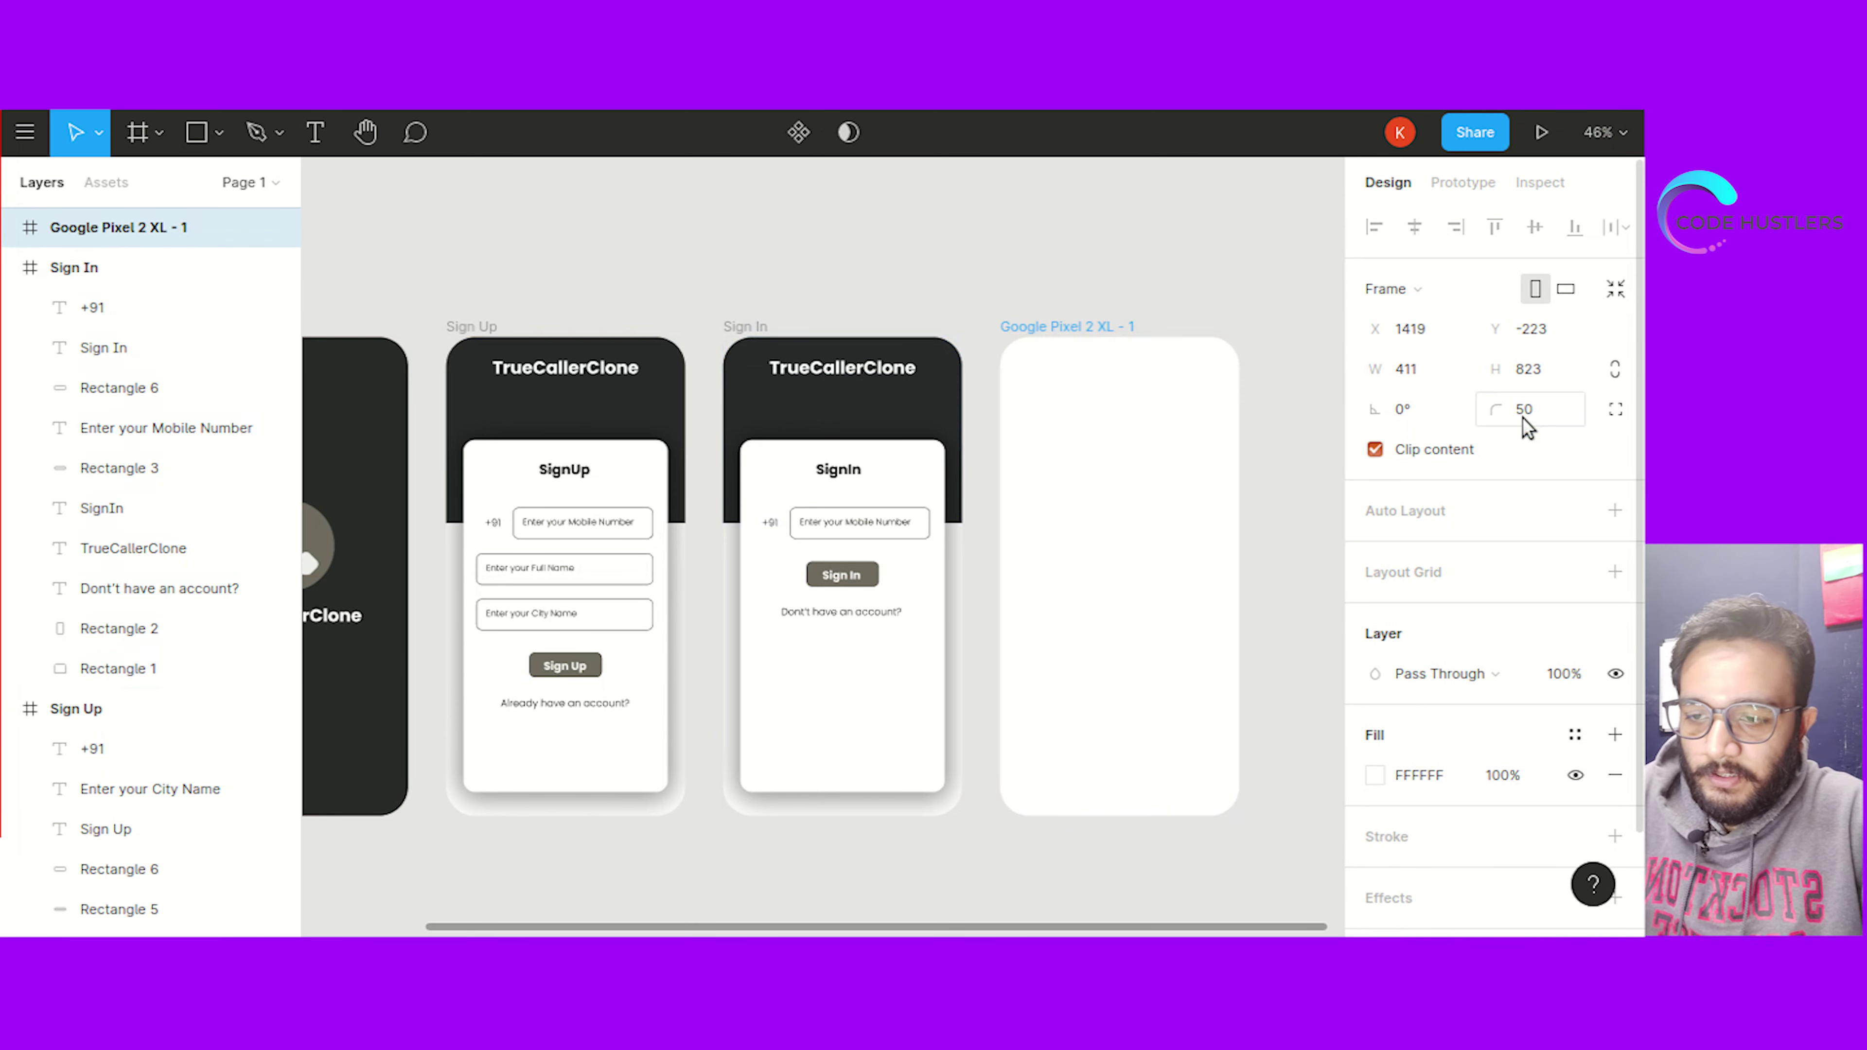
Fill the phone frame with dark #2A2B2A and bring up the notes document
double_click(882, 372)
click(961, 309)
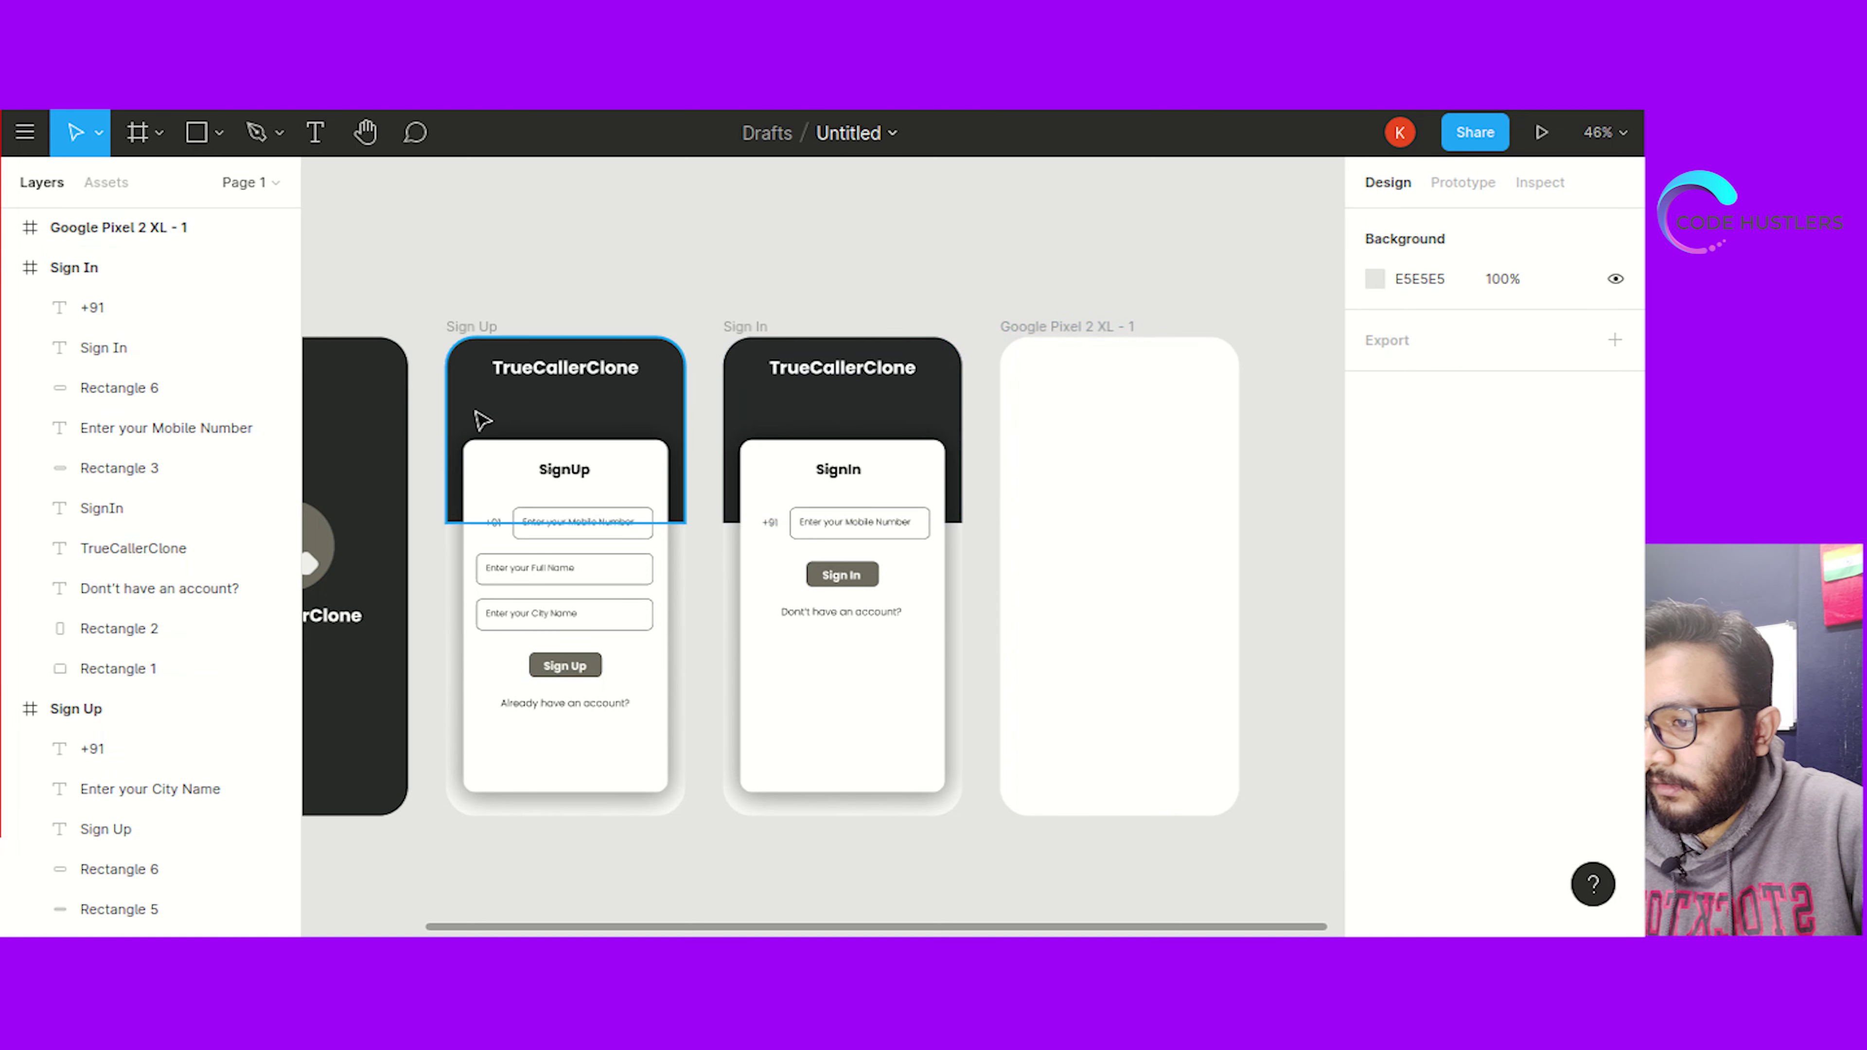
click(1063, 472)
click(1436, 773)
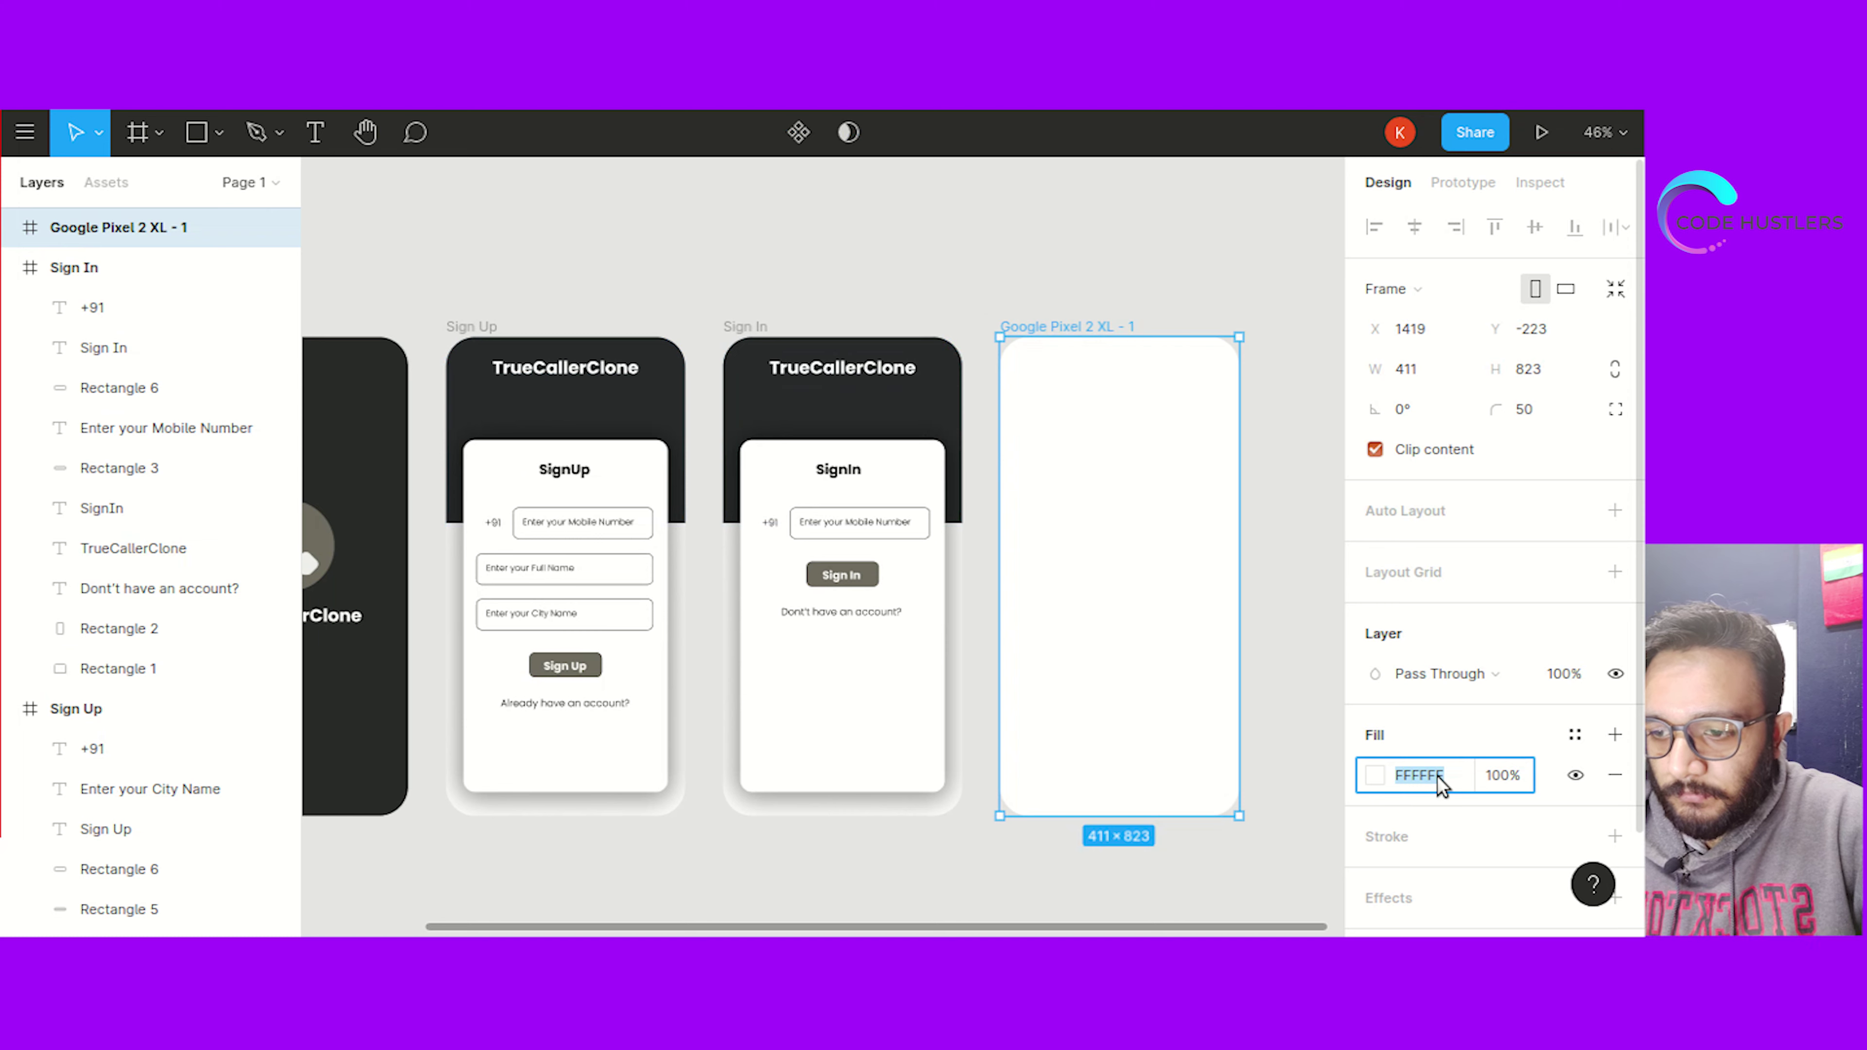
text(2a2b2a)
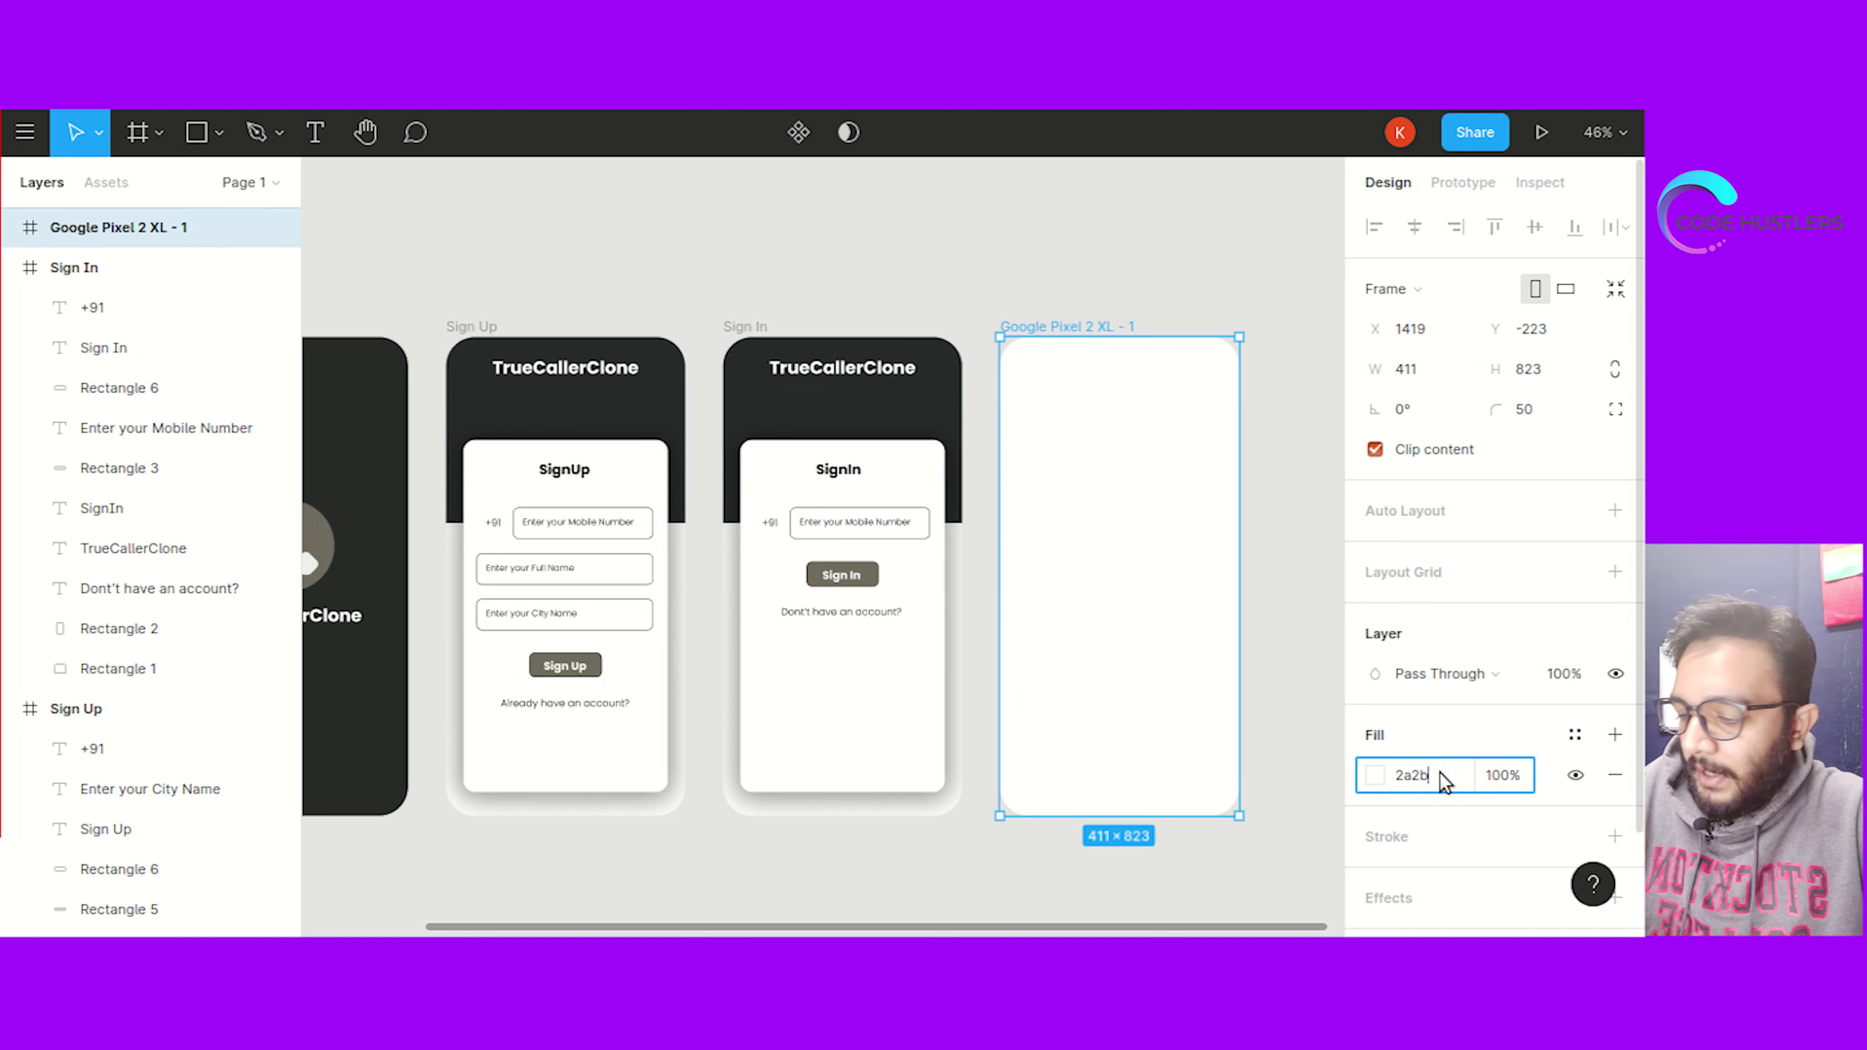
click(1280, 479)
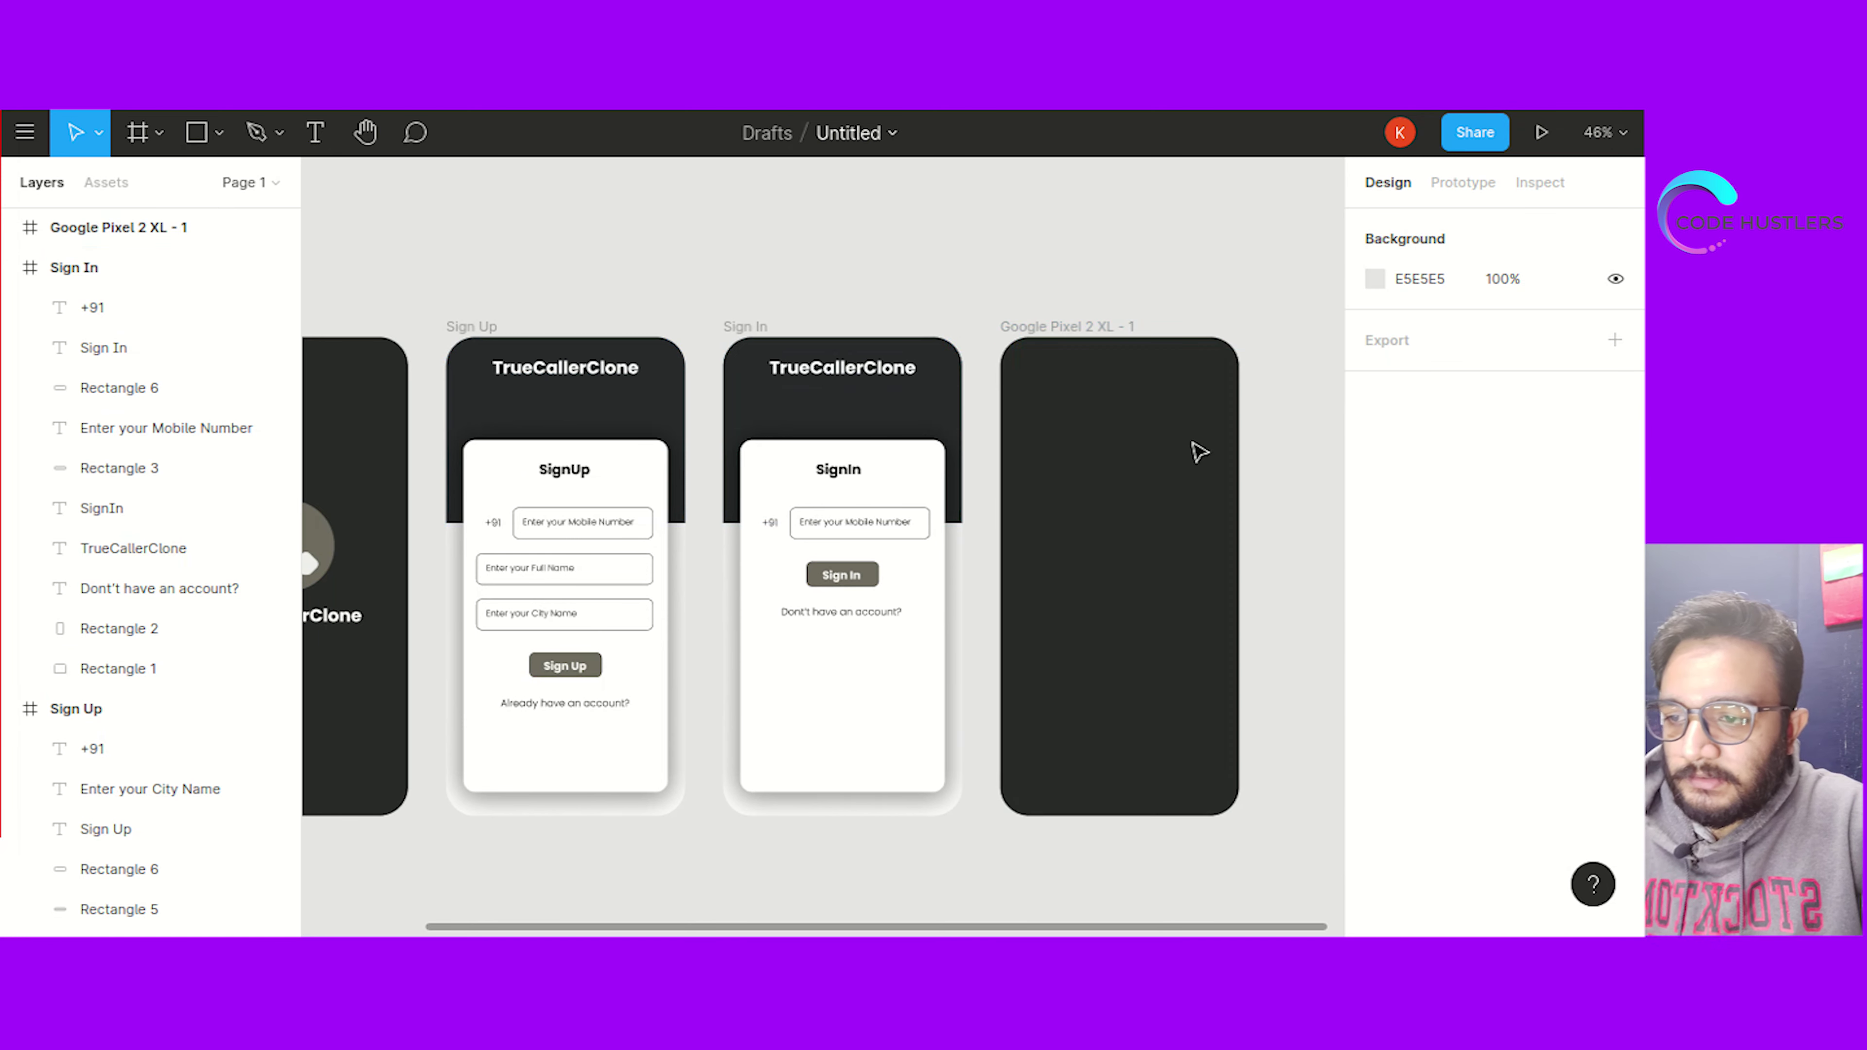
click(1075, 521)
click(975, 244)
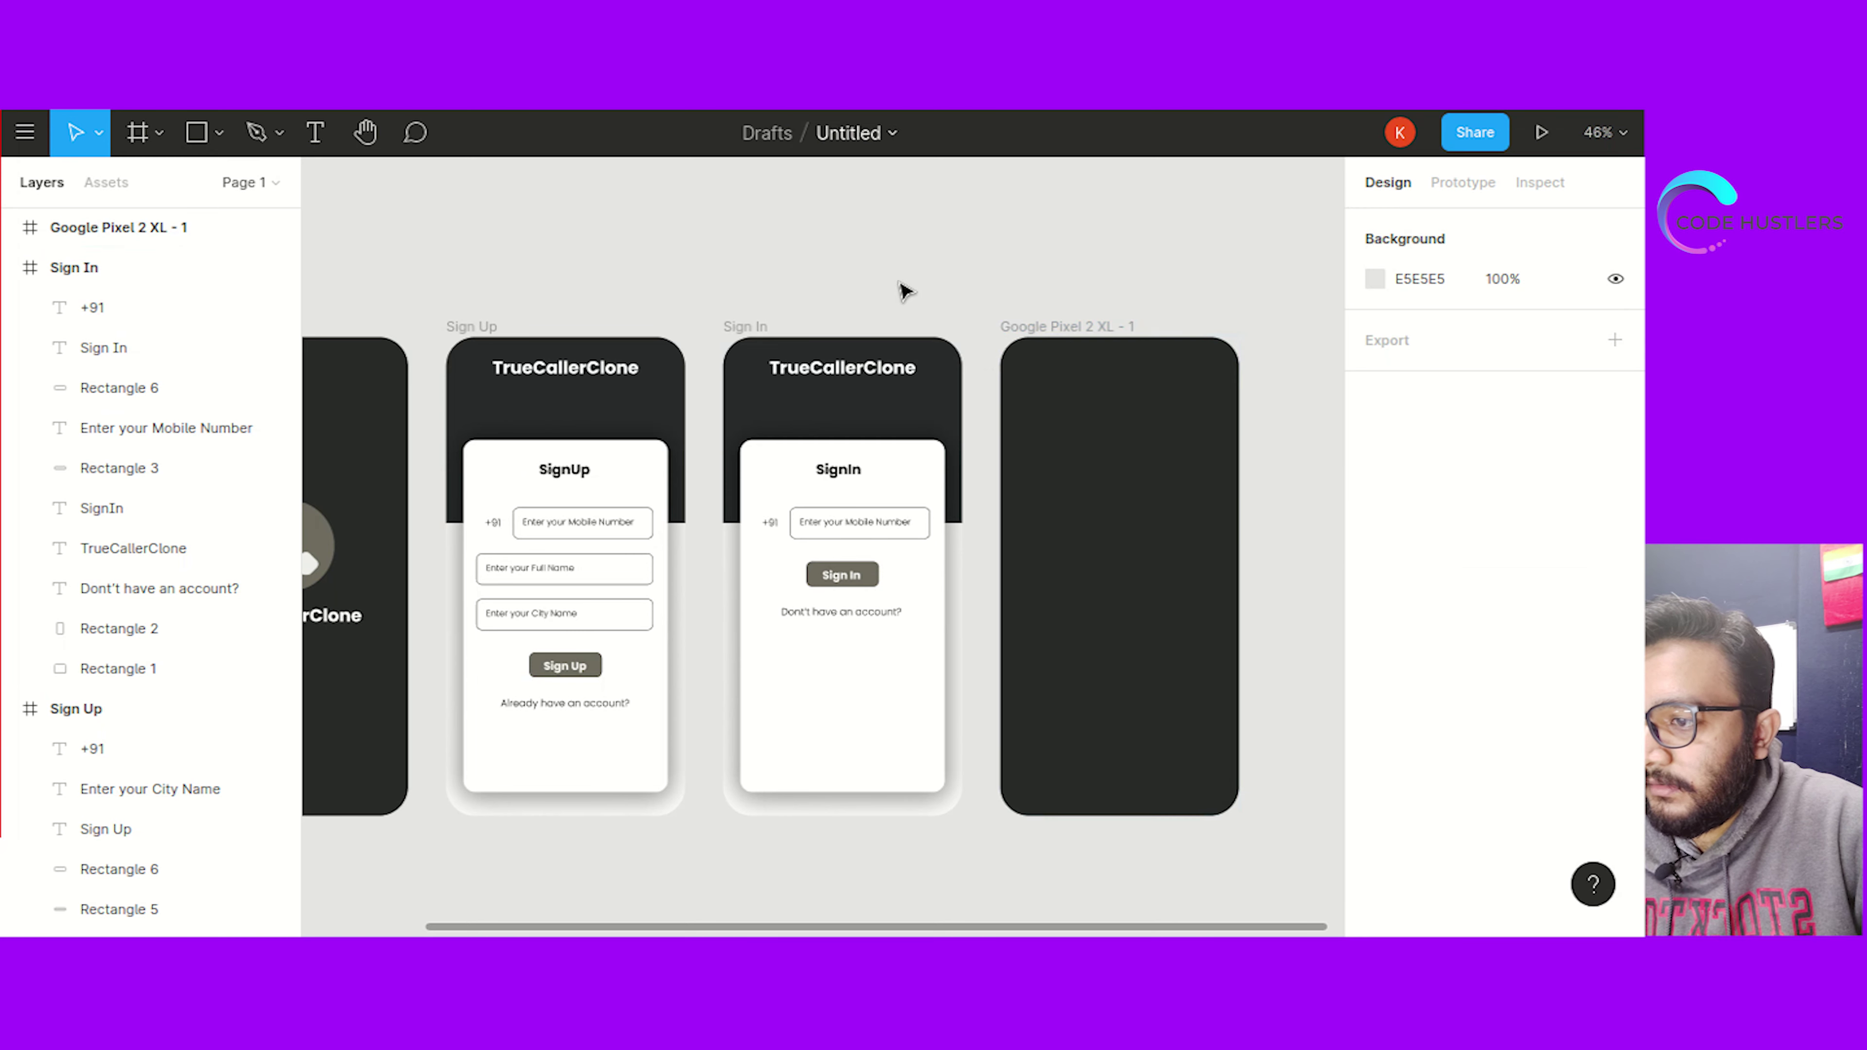
click(656, 52)
click(653, 599)
Paste the TrueCallerClone heading into the new frame, retitle it 'Verify OTP' and centre it
drag(495, 695, 700, 720)
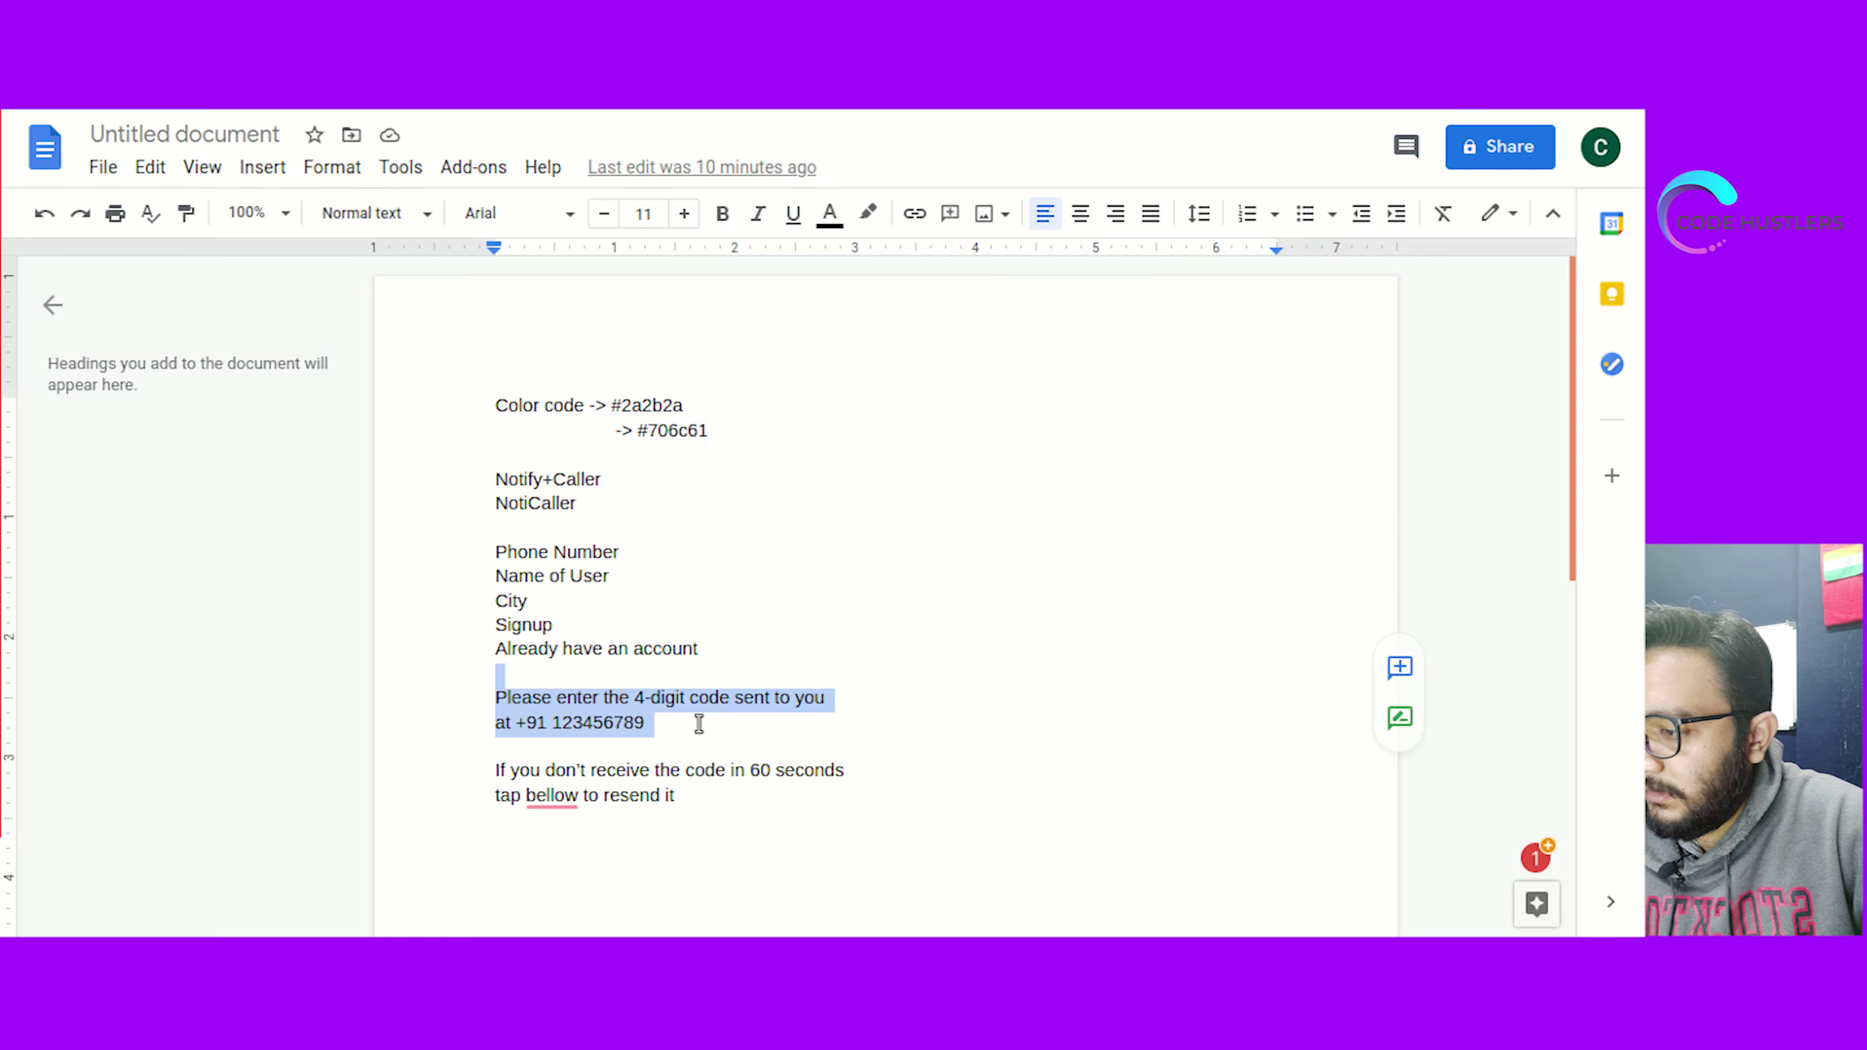
click(441, 51)
click(874, 372)
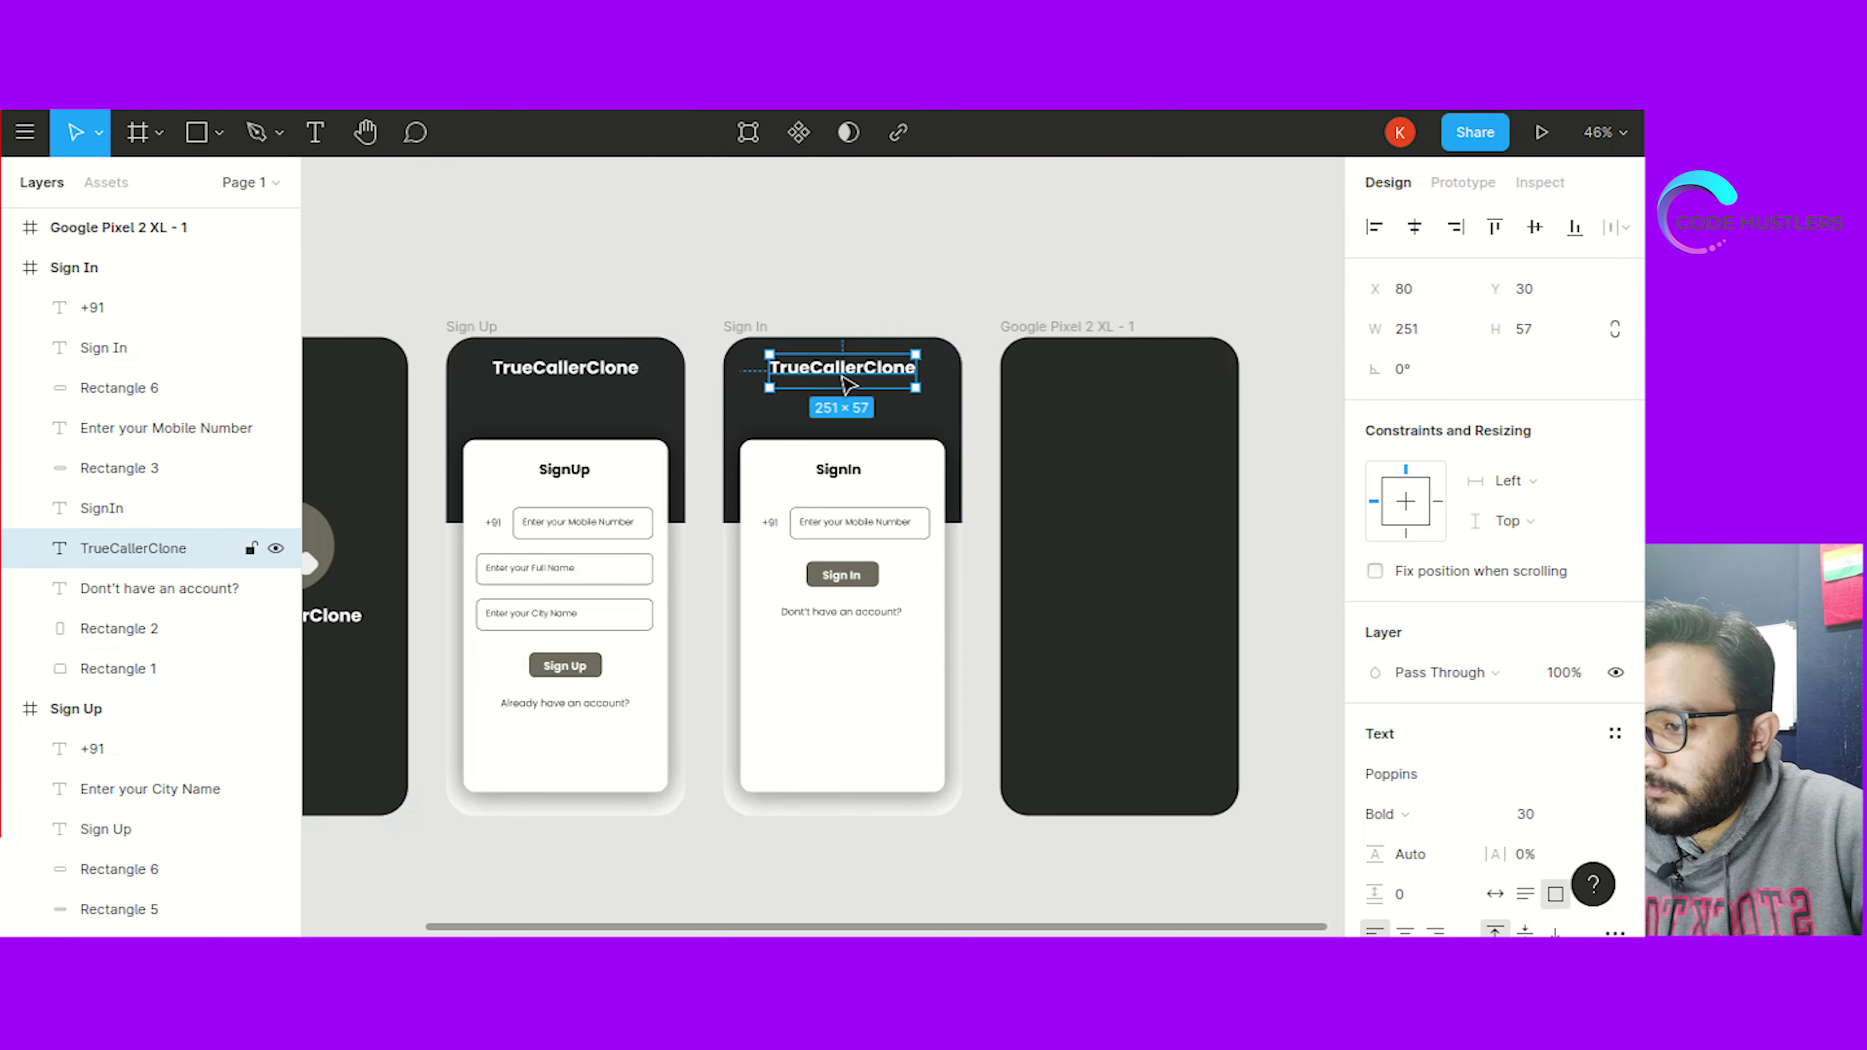
click(1086, 423)
key(ctrl+v)
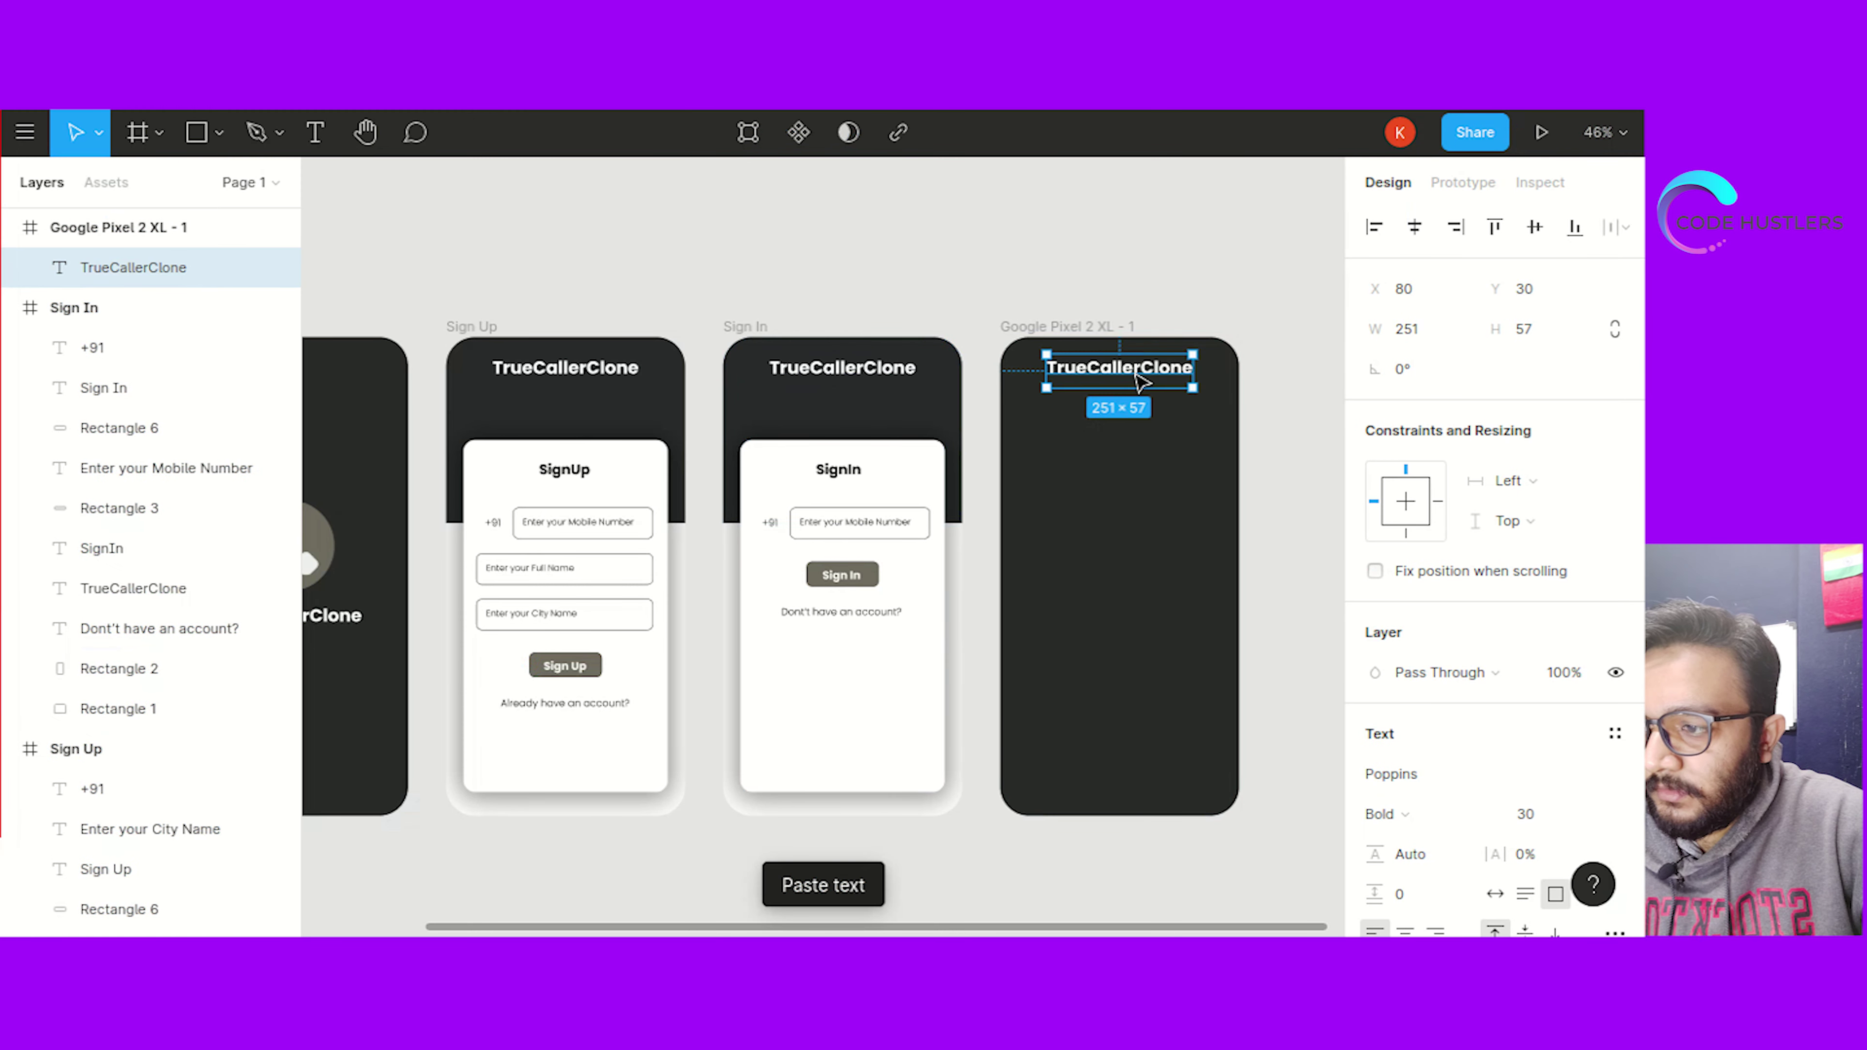
double_click(1136, 376)
text(Verify OTP)
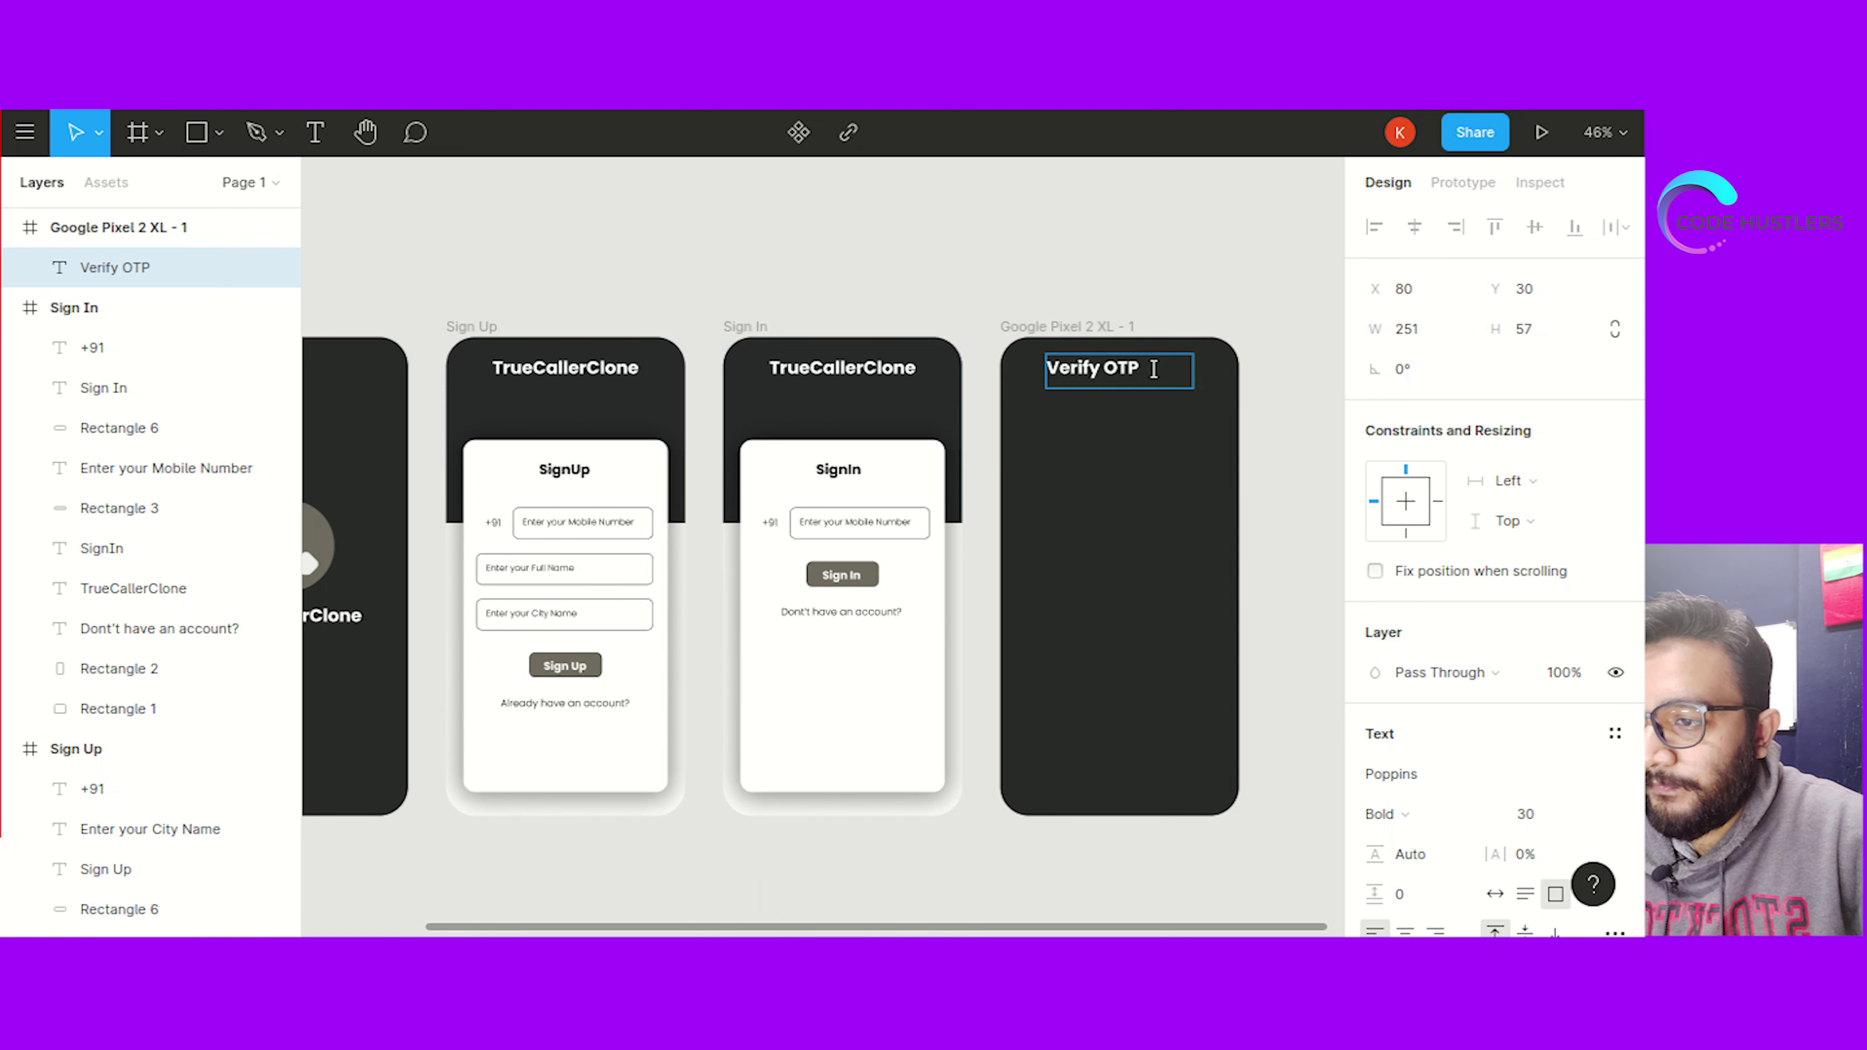
key(Escape)
drag(1198, 365, 1152, 375)
click(1175, 271)
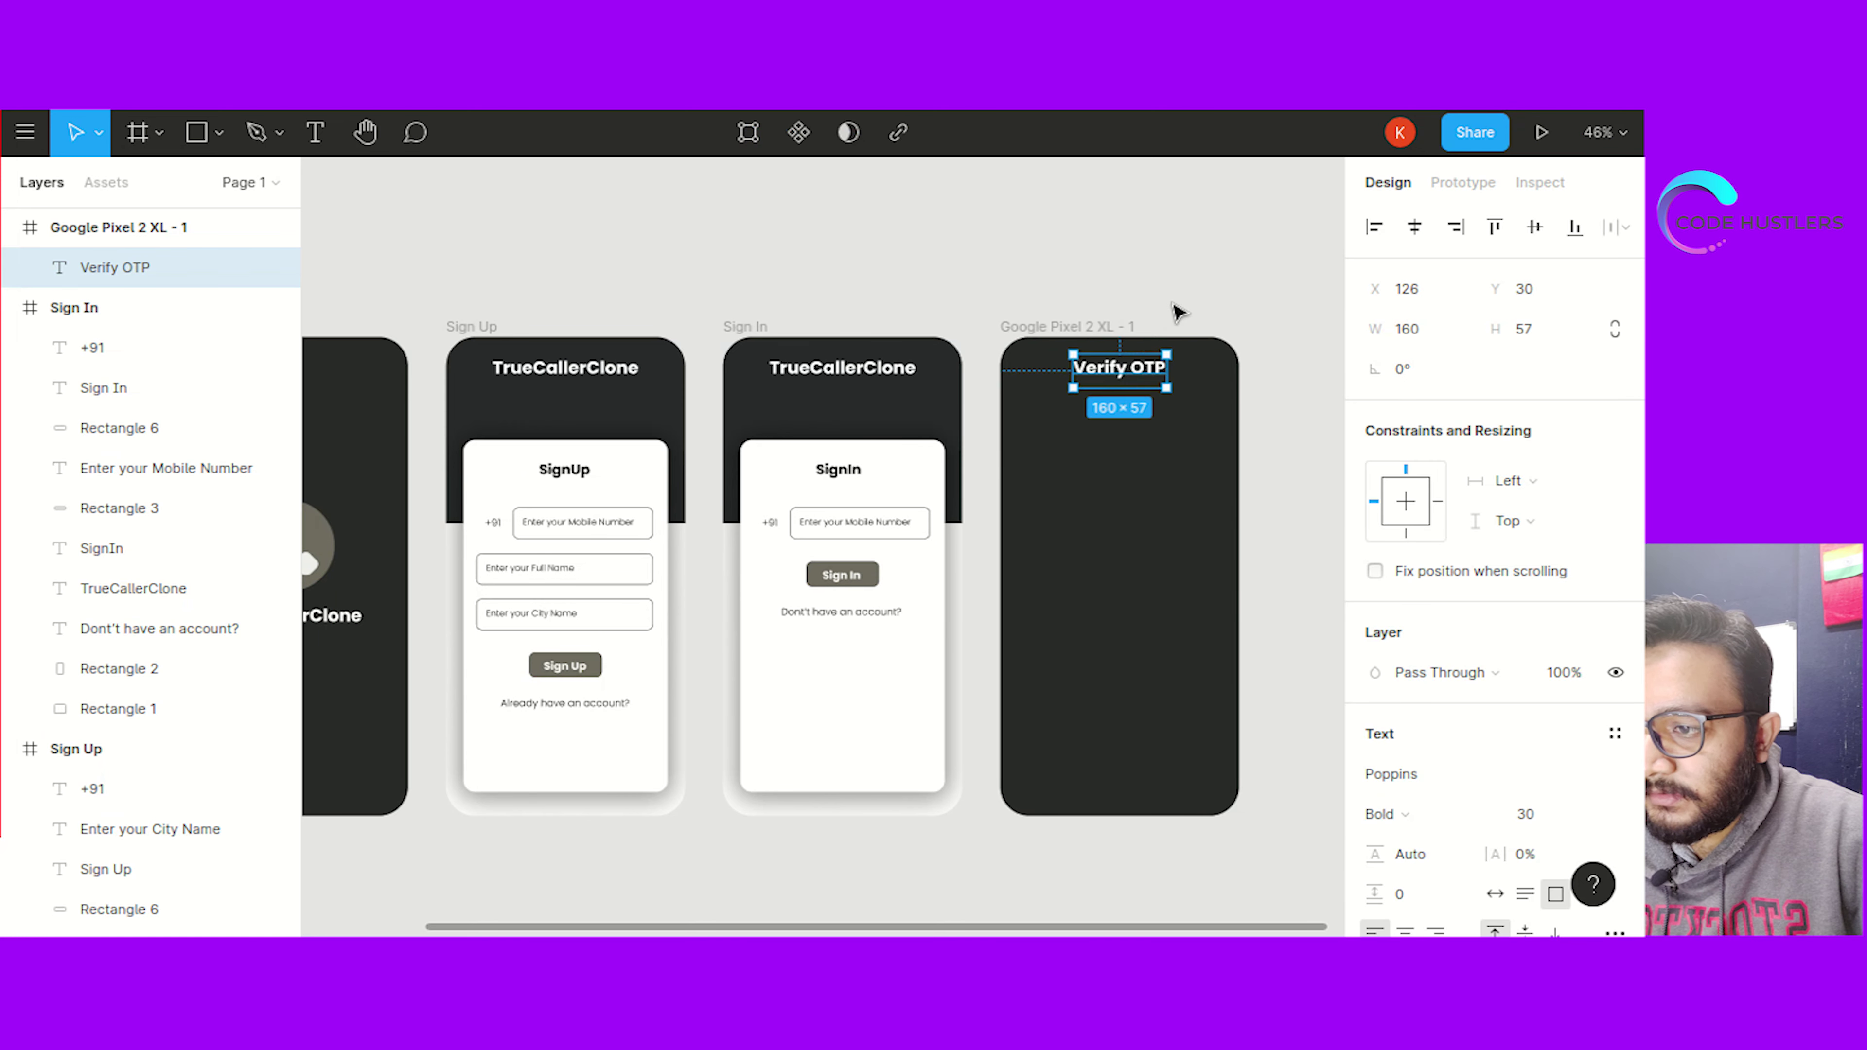
click(987, 557)
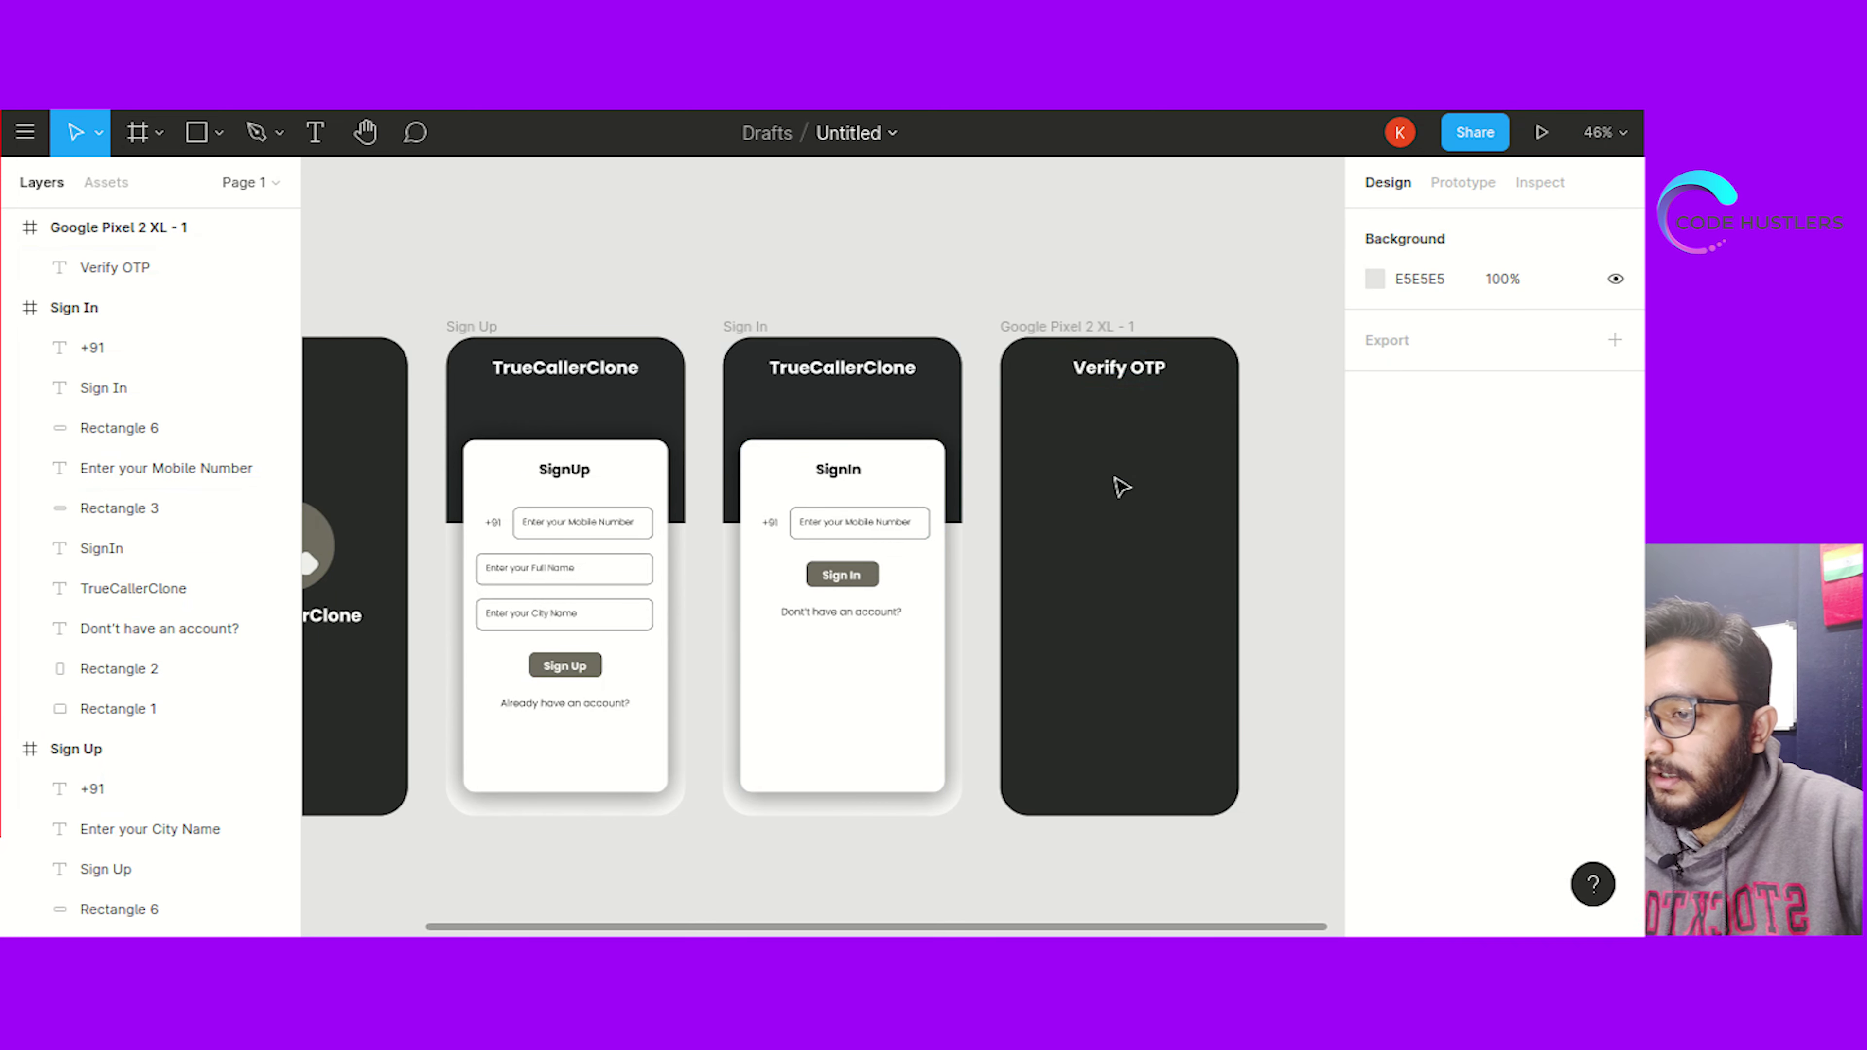
Copy the two OTP instruction lines from the notes and paste them onto the canvas
key(alt+Tab)
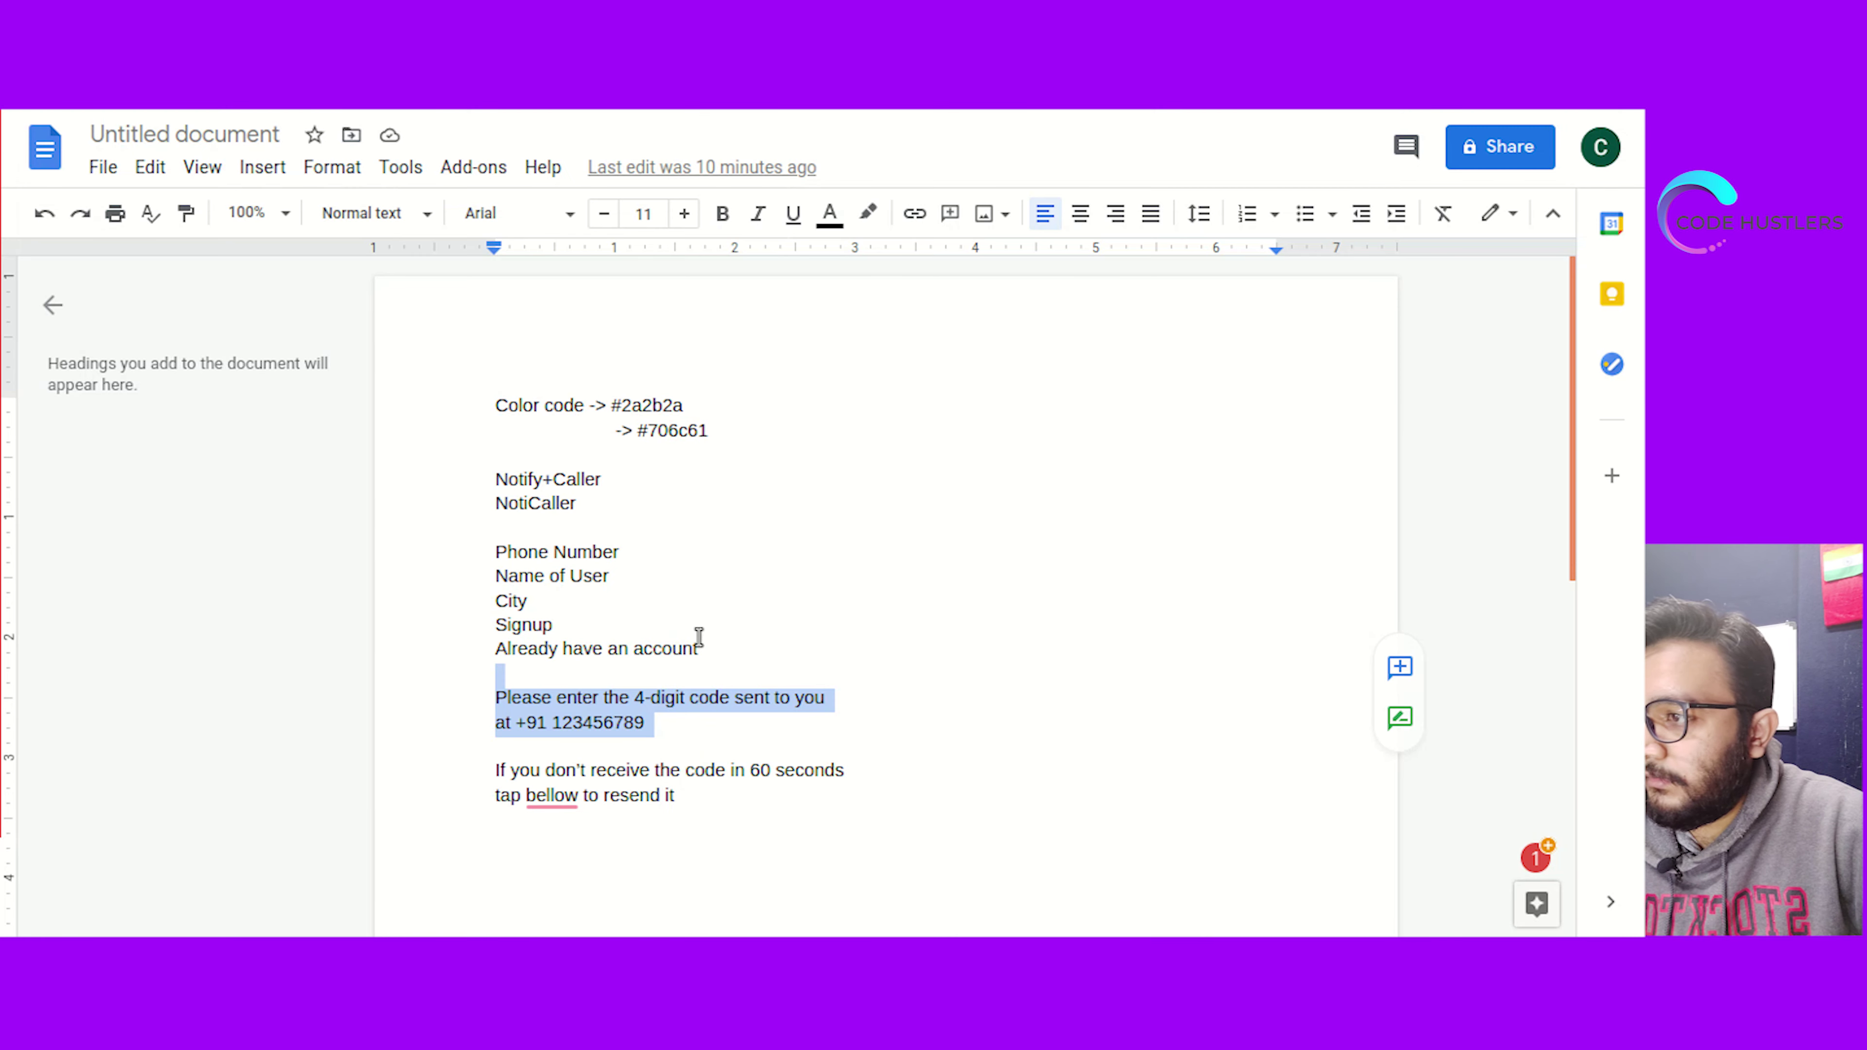
click(704, 734)
drag(648, 722, 500, 692)
key(ctrl+c)
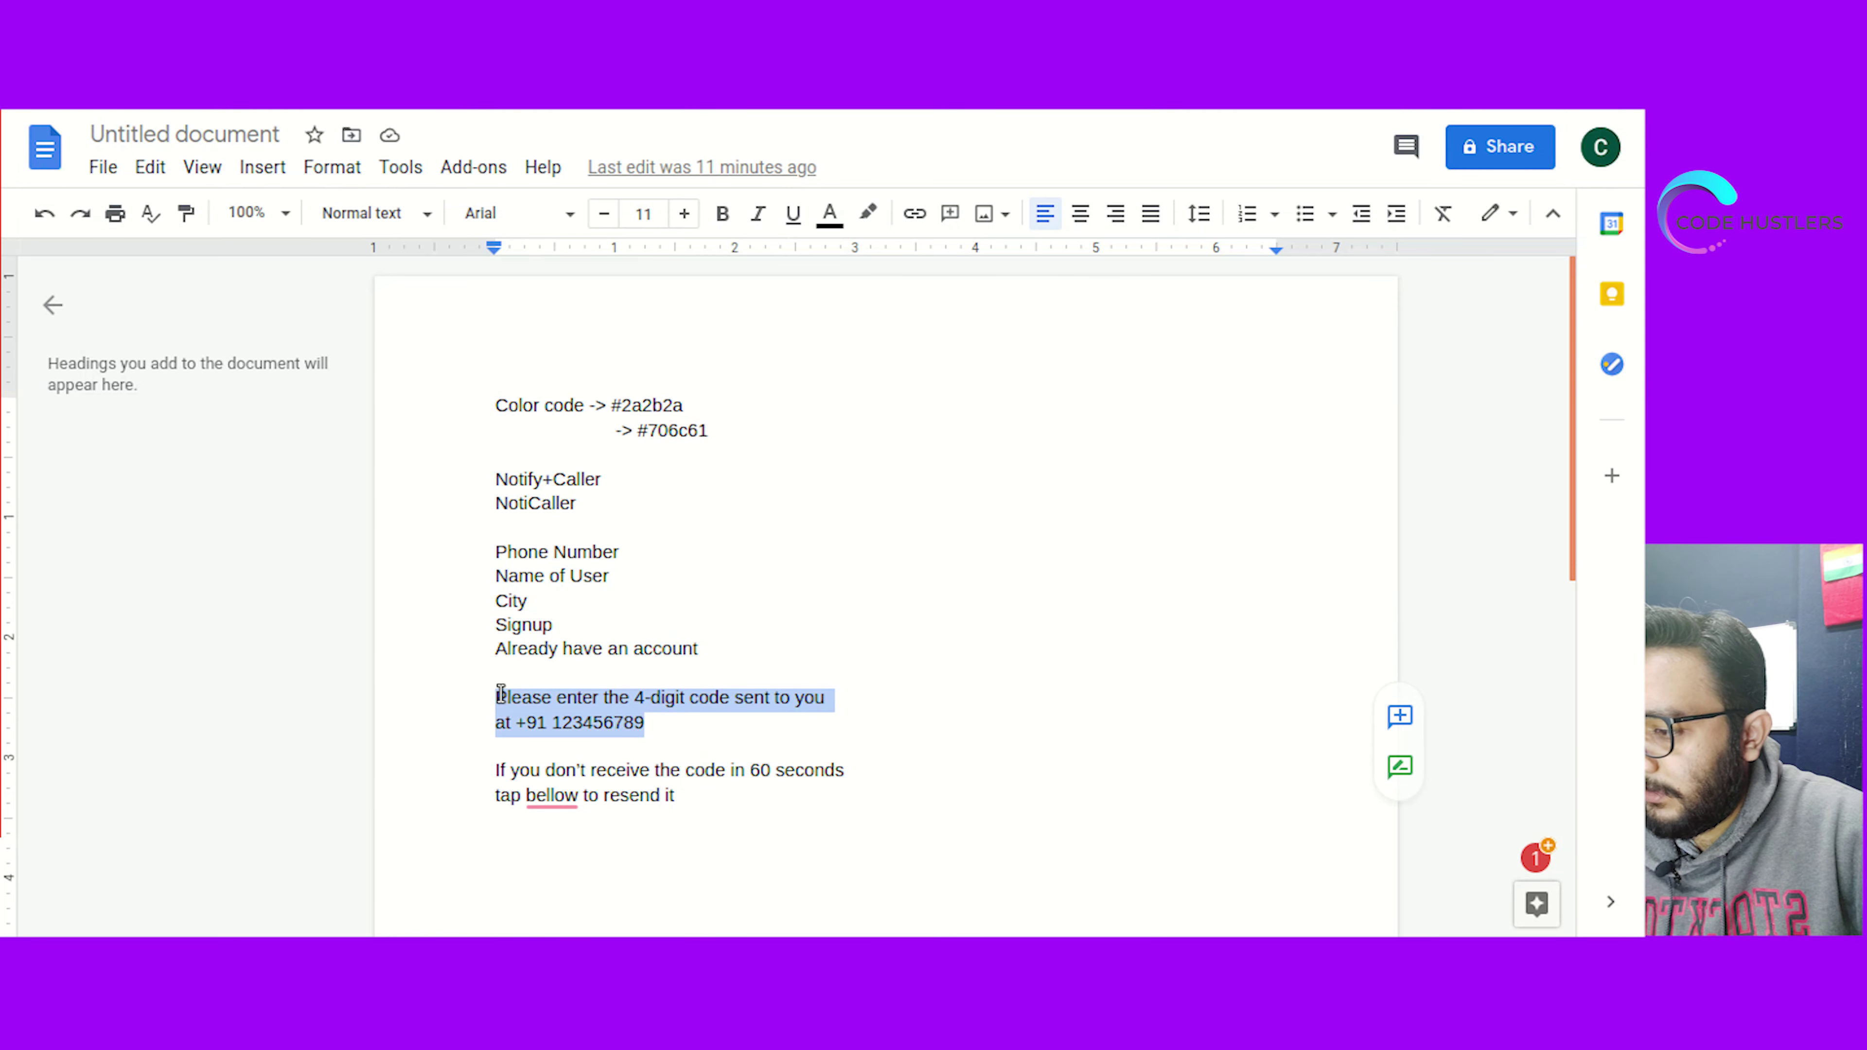
key(alt+Tab)
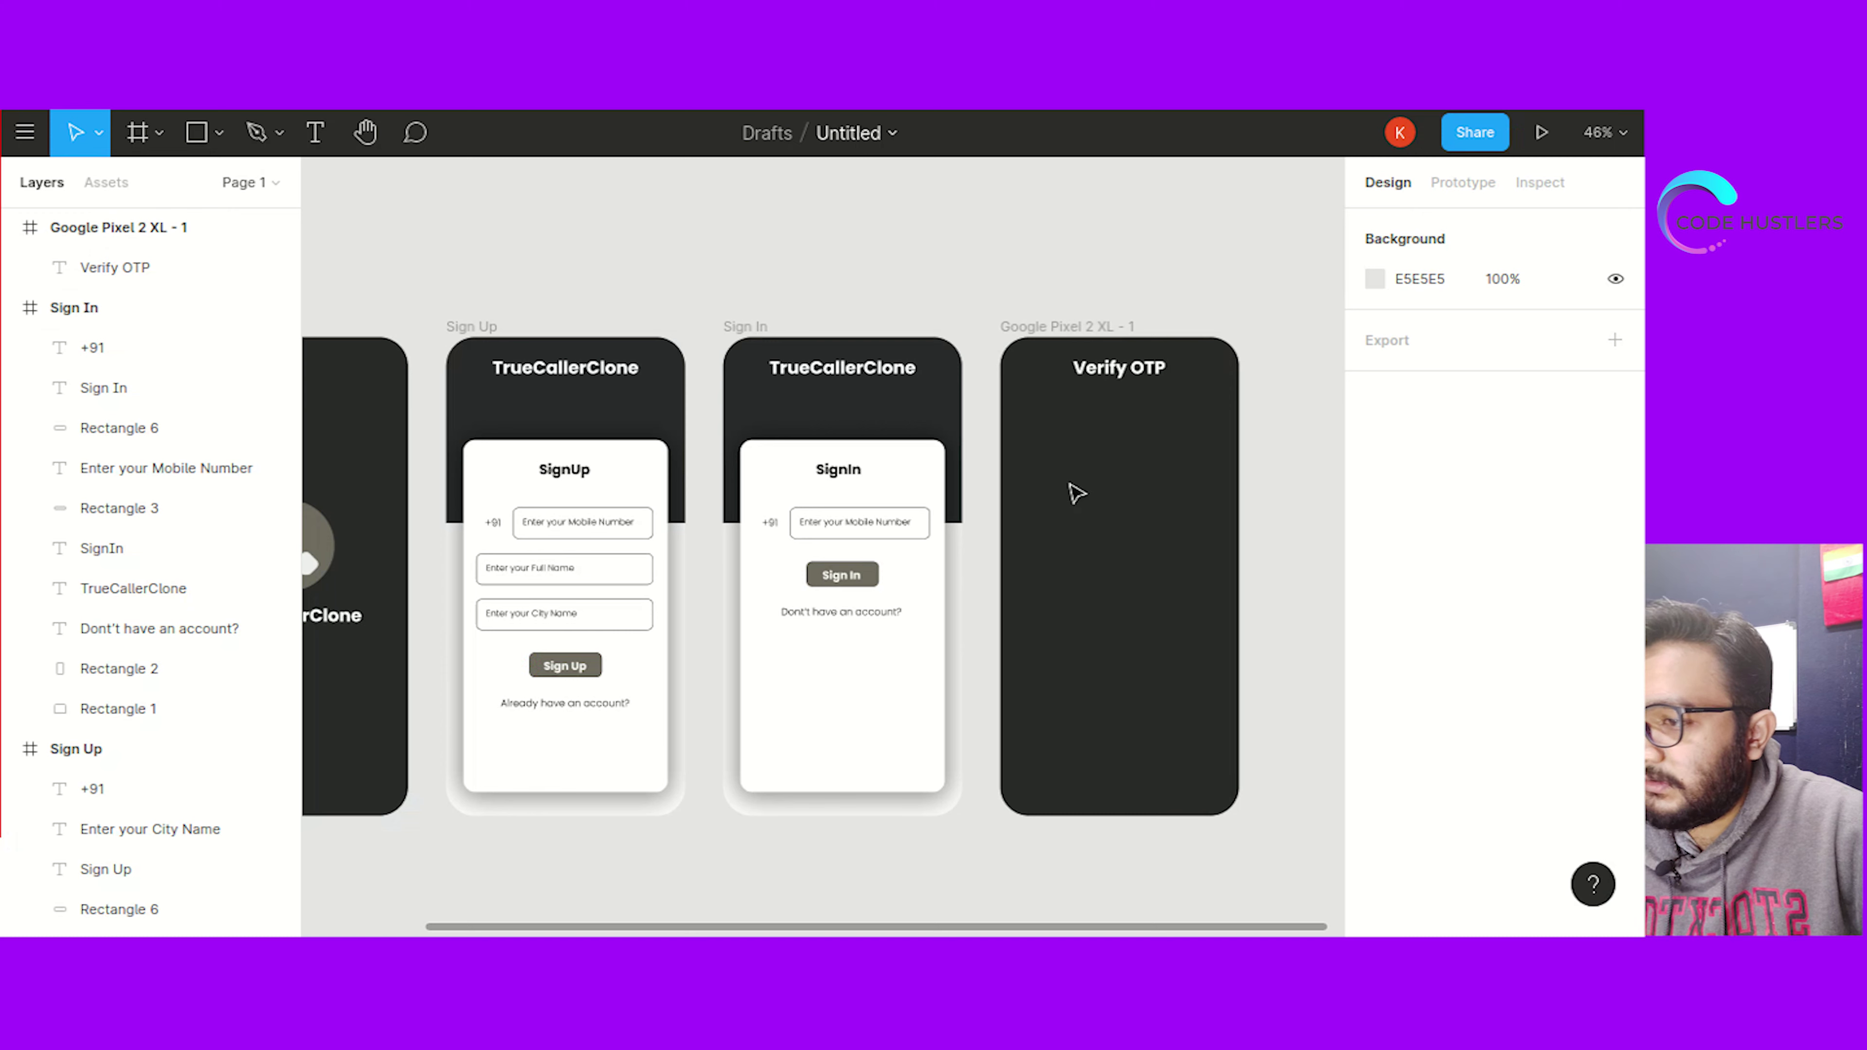
key(ctrl+v)
Move the pasted OTP instruction onto the Verify OTP frame and colour it white #FFFFFF
drag(797, 548, 1087, 489)
double_click(1120, 471)
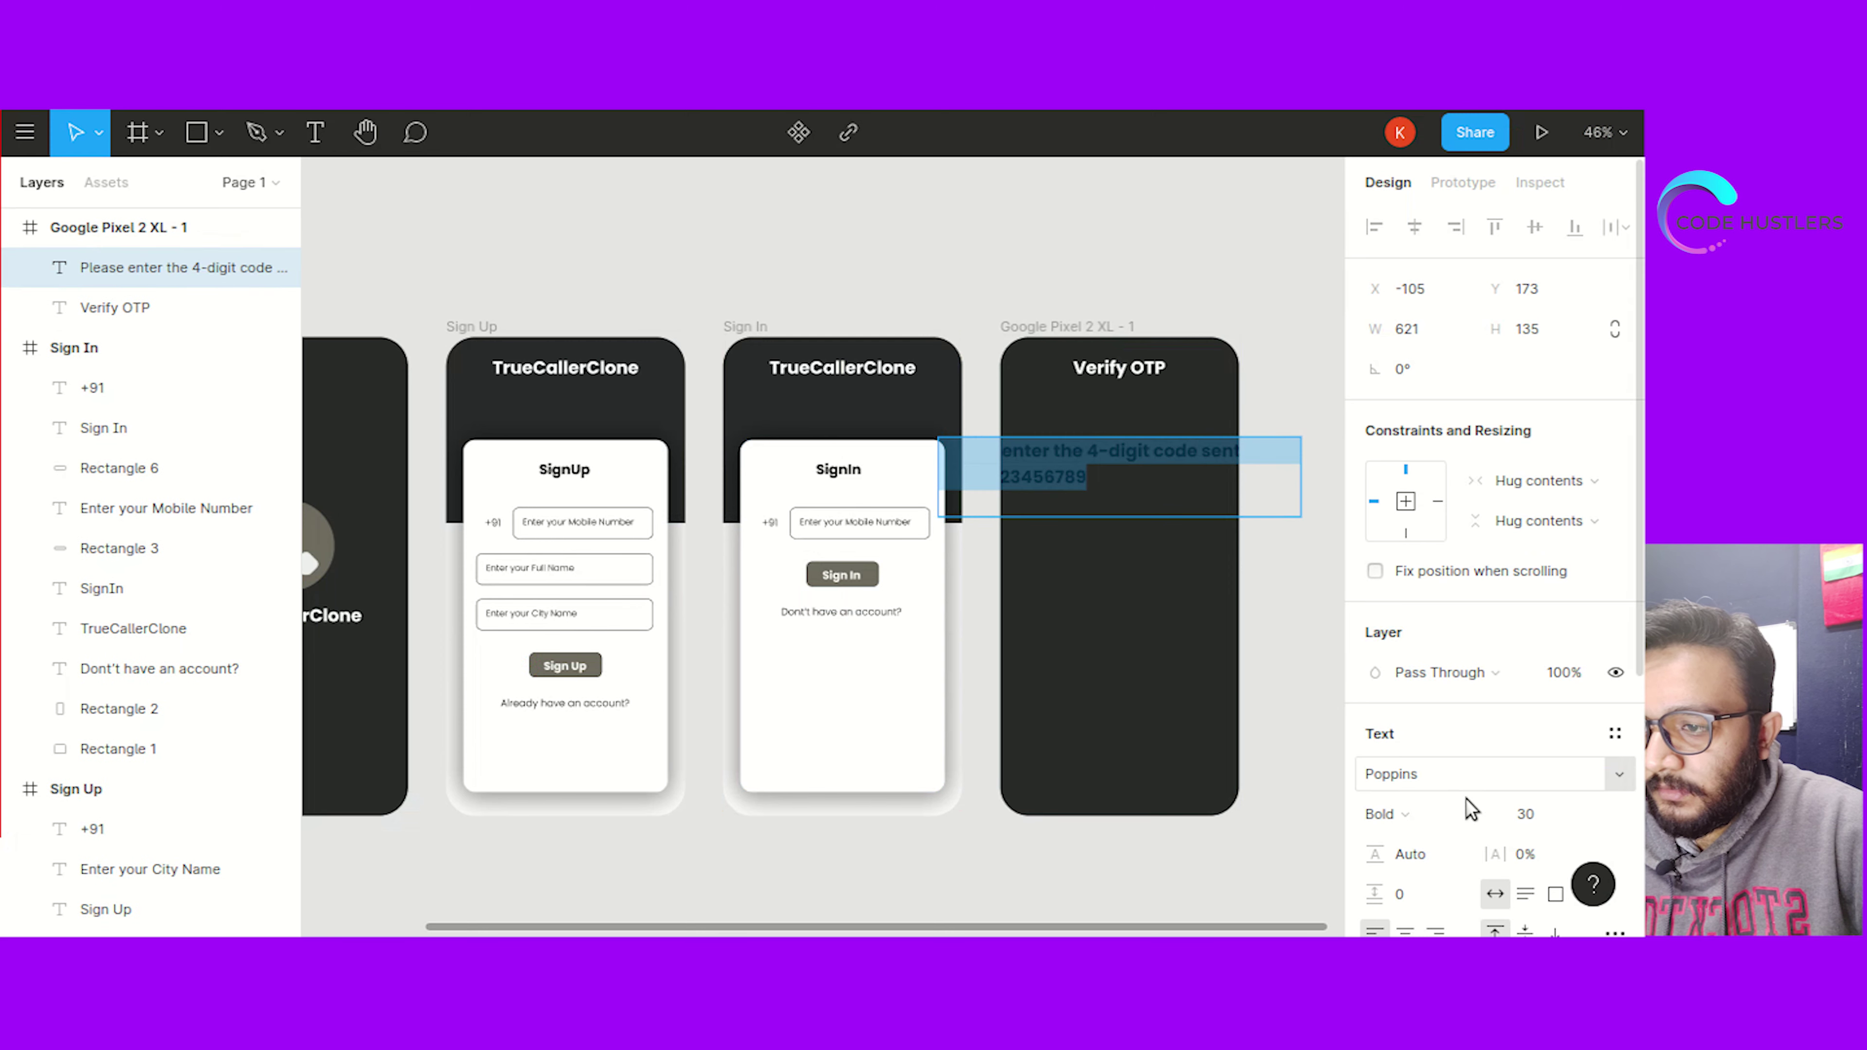
scroll(1462, 802, down, 5)
click(1412, 673)
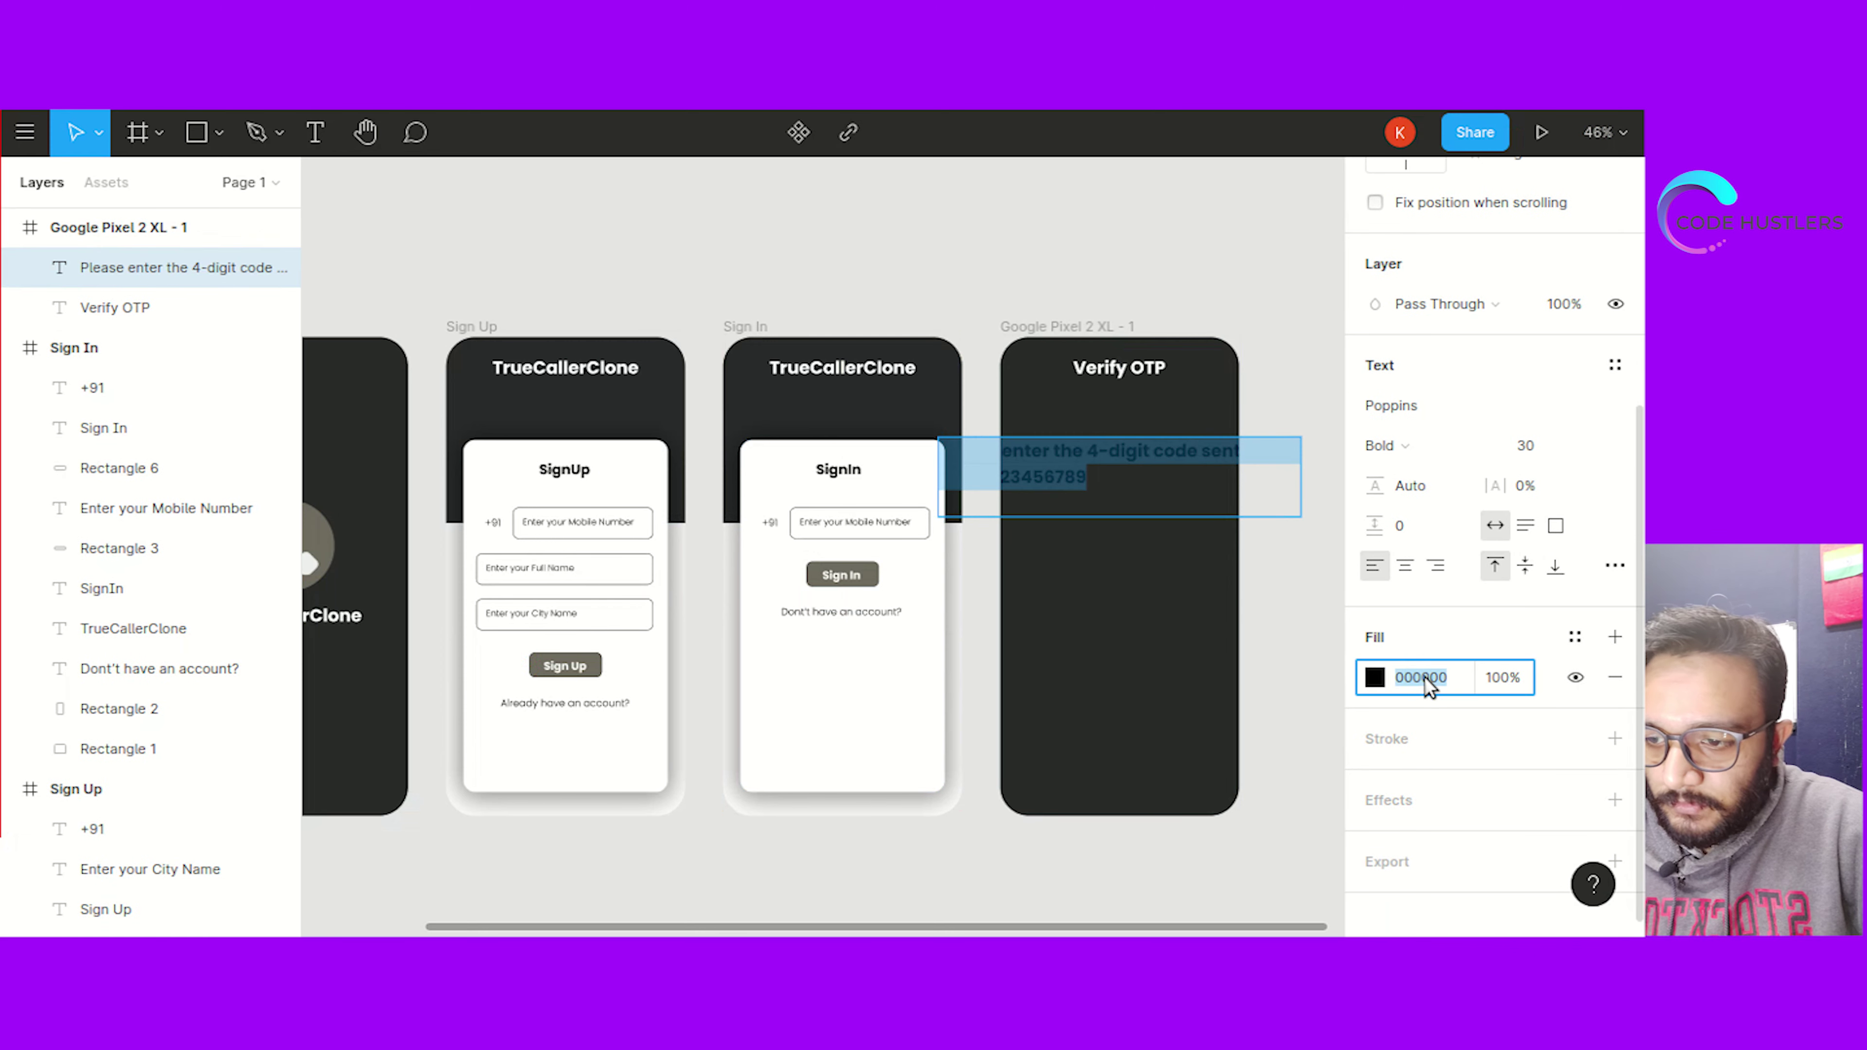
text(ffffff)
key(Return)
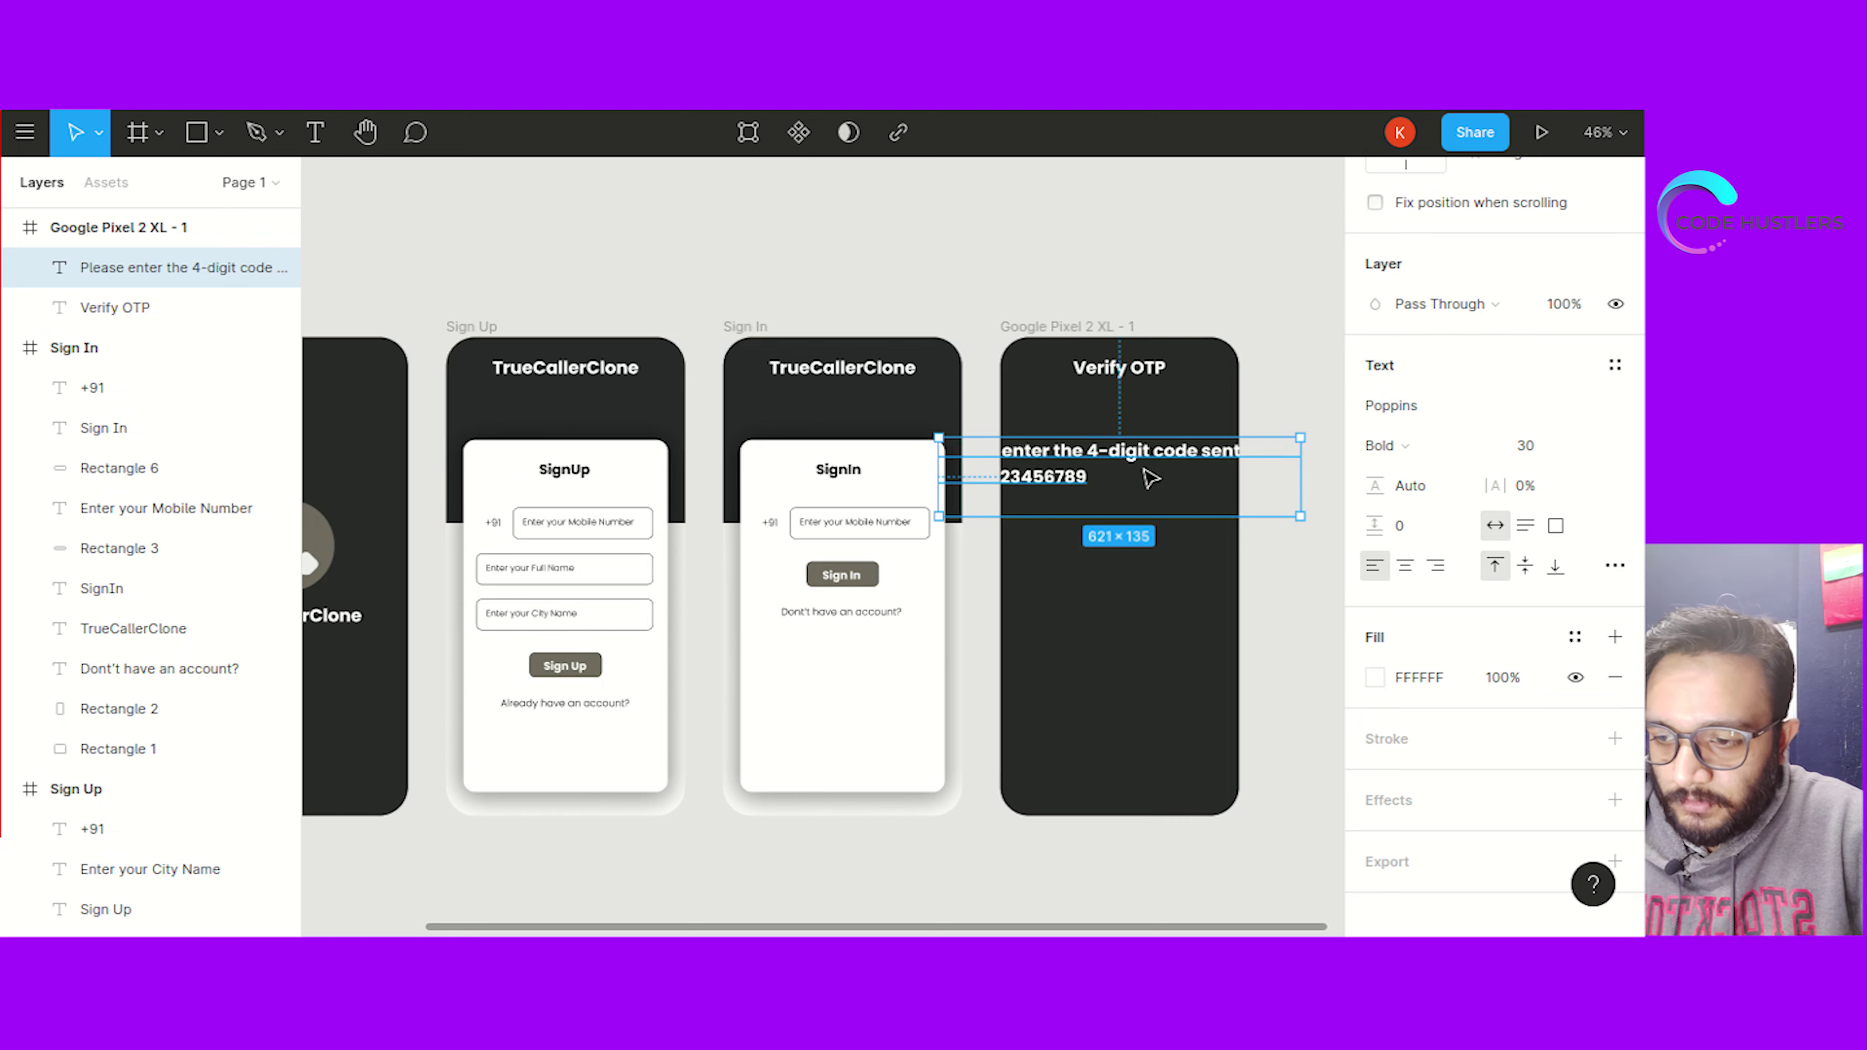
Narrow the OTP instruction's text box so the message rewraps
scroll(1558, 699, down, 1)
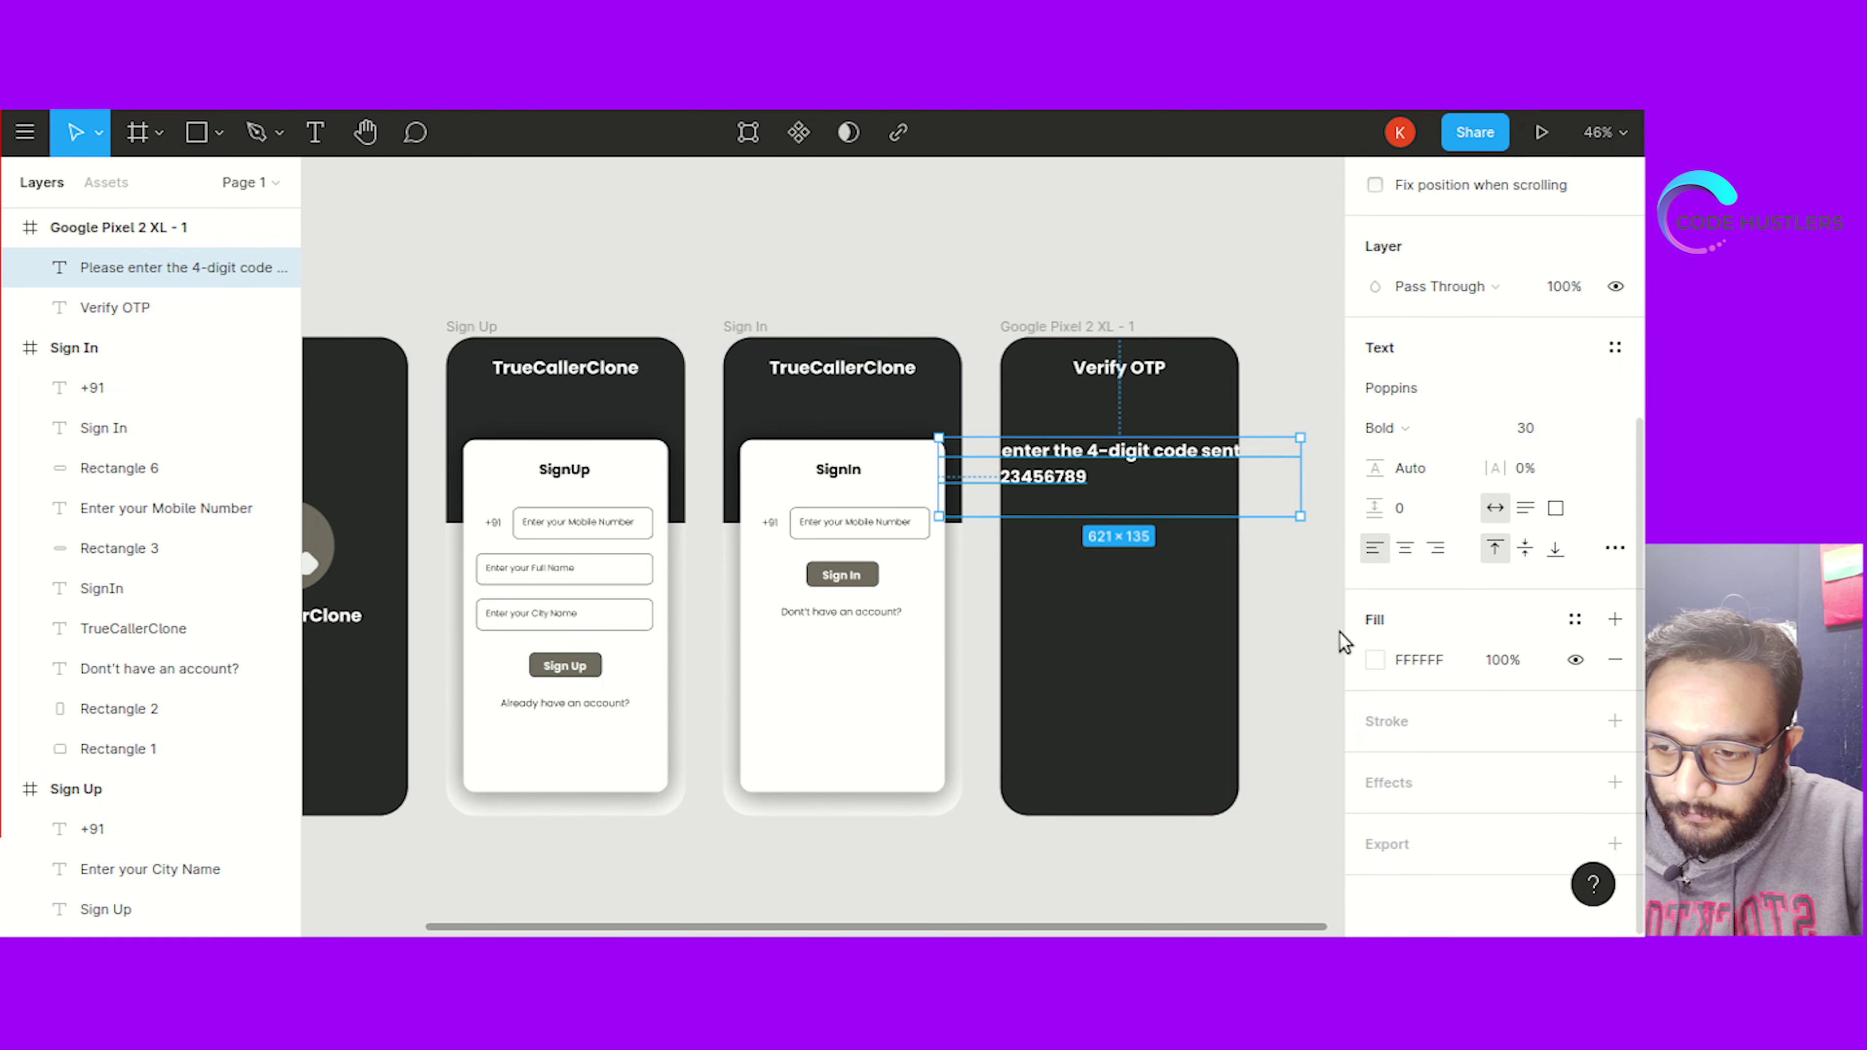
scroll(1341, 639, up, 2)
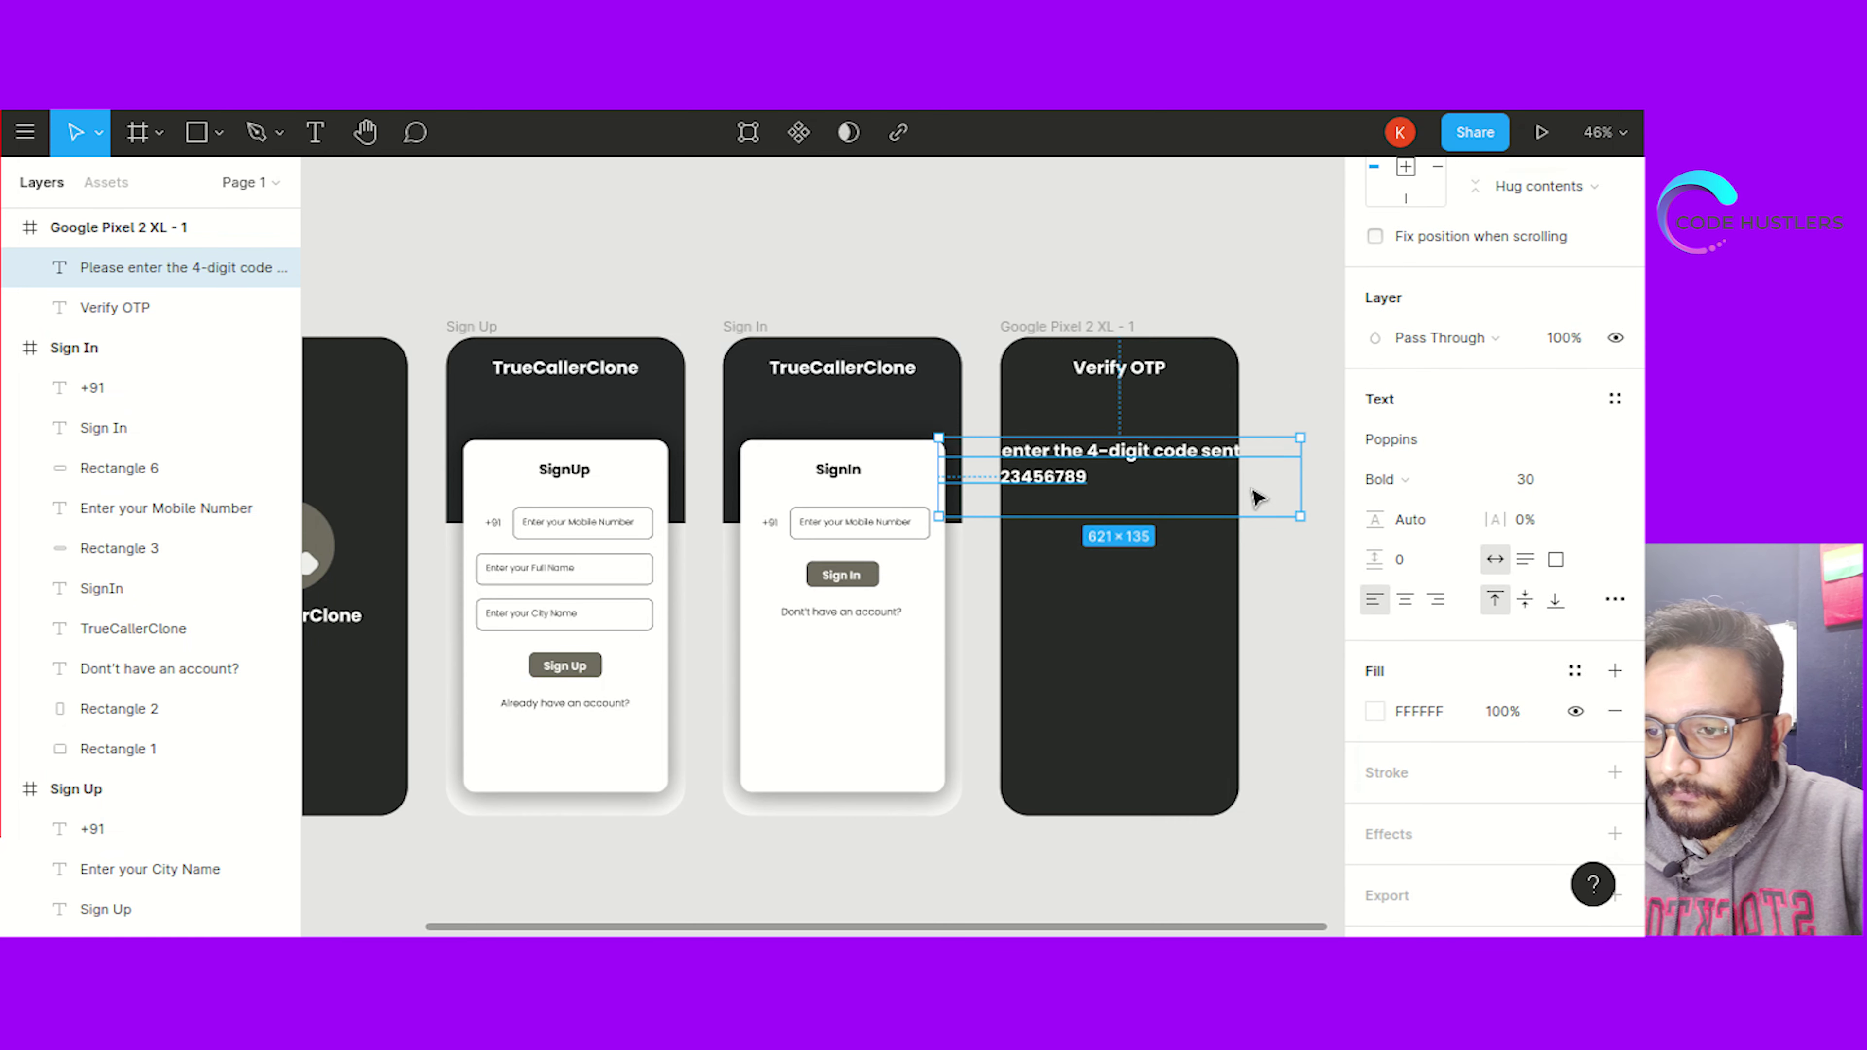
drag(1300, 517, 1246, 477)
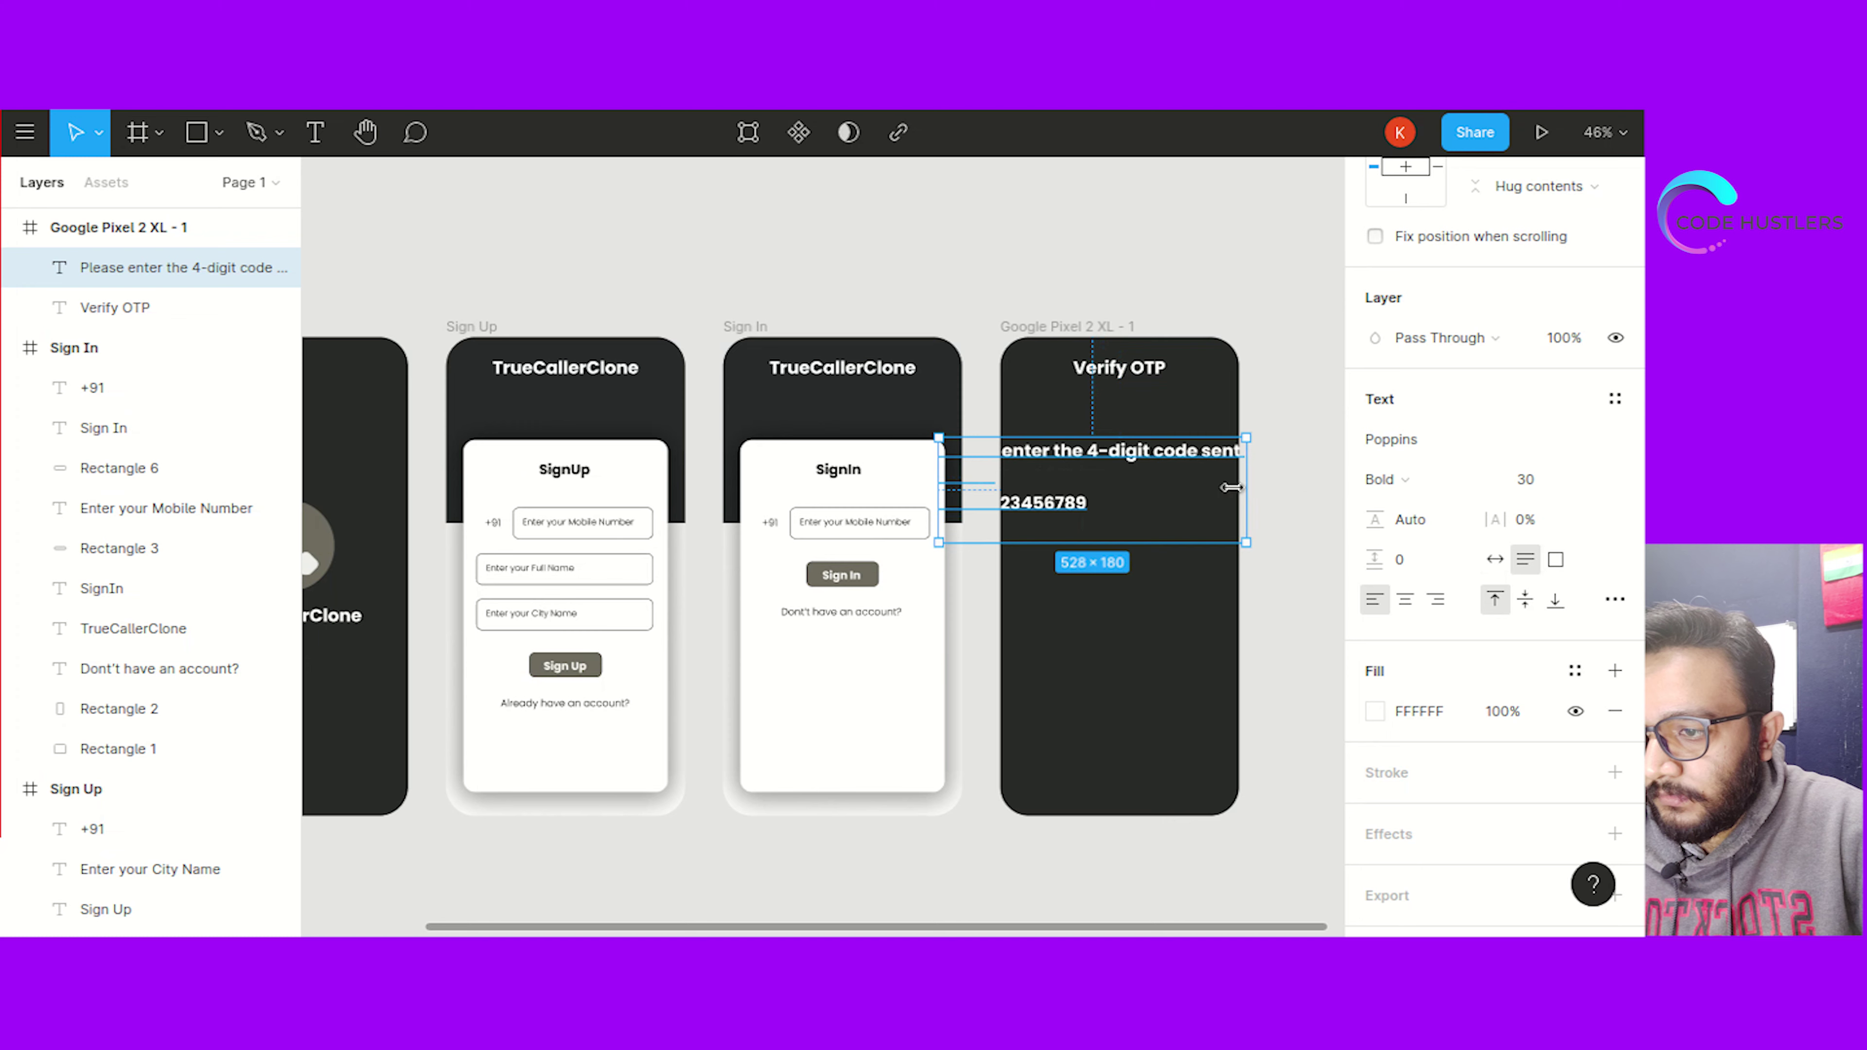
click(1141, 519)
click(1042, 517)
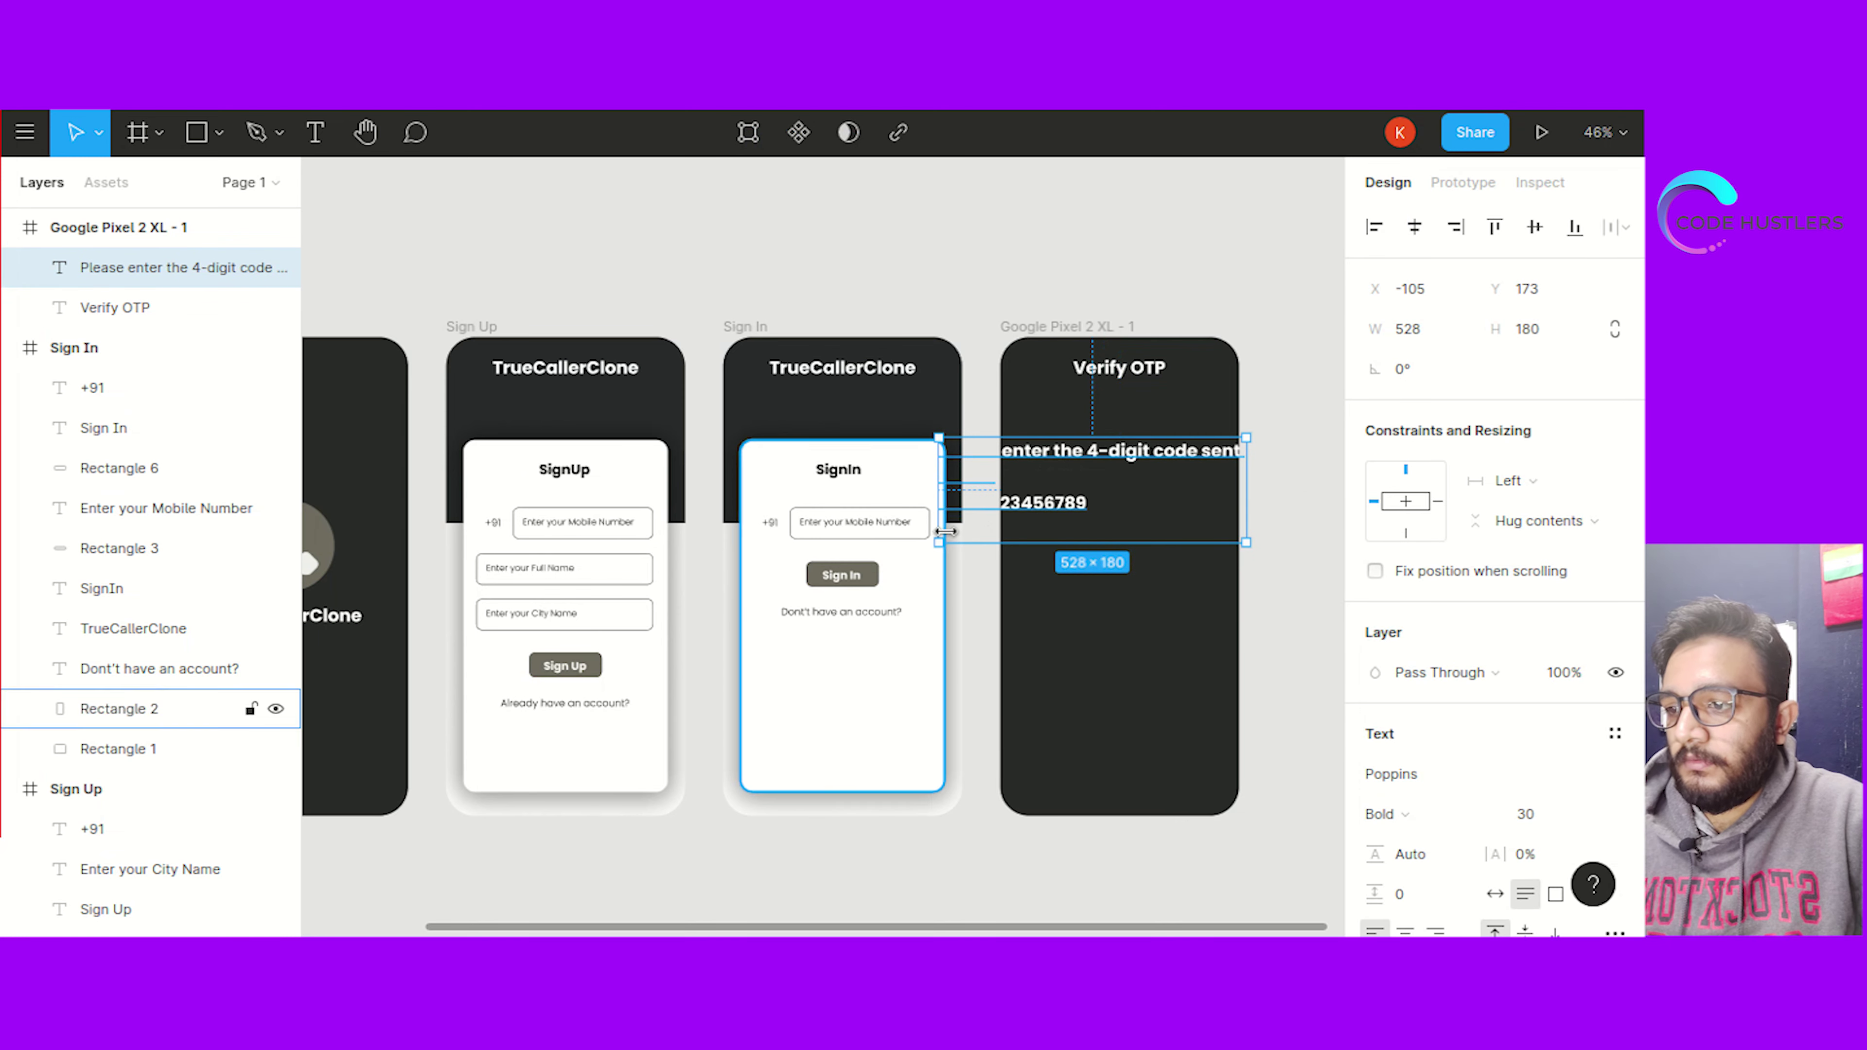
drag(939, 537, 1017, 520)
Set the OTP instruction to font size 20 and fit its box to two lines
scroll(1428, 821, down, 3)
click(1531, 604)
text(20)
key(Return)
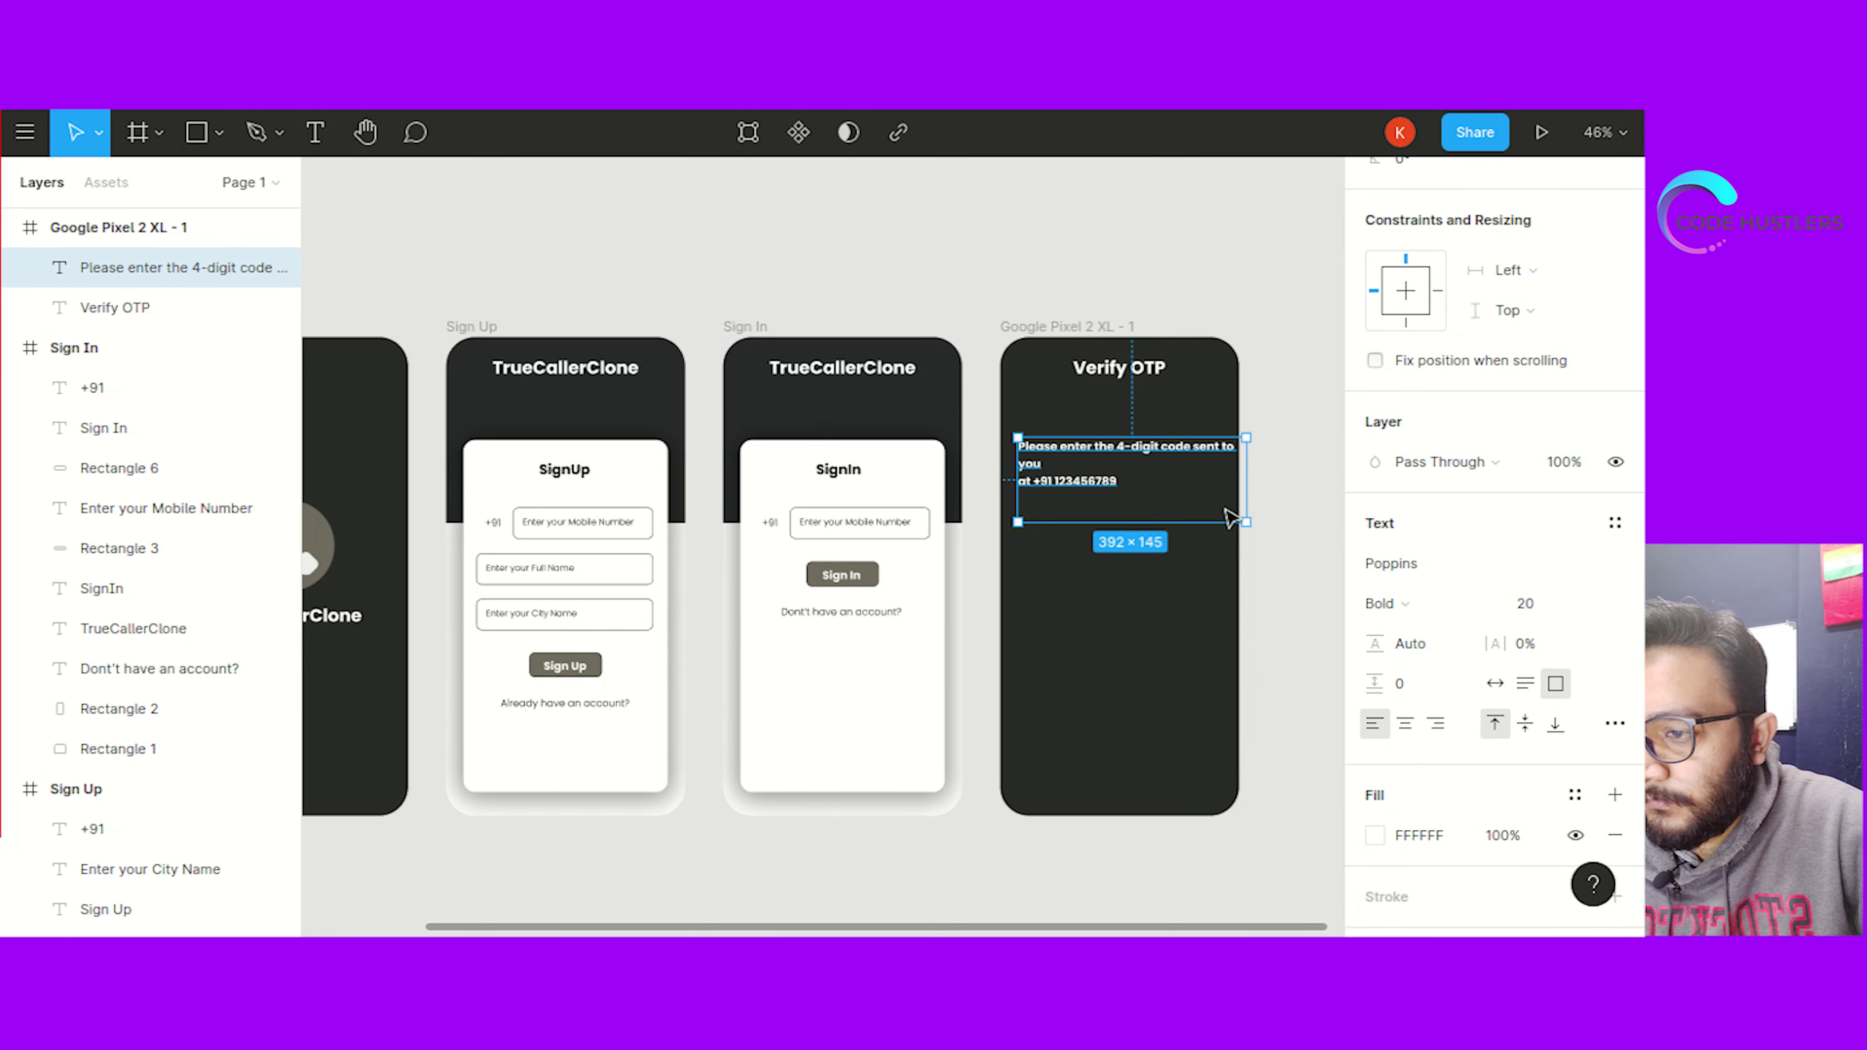
drag(1223, 510, 1199, 491)
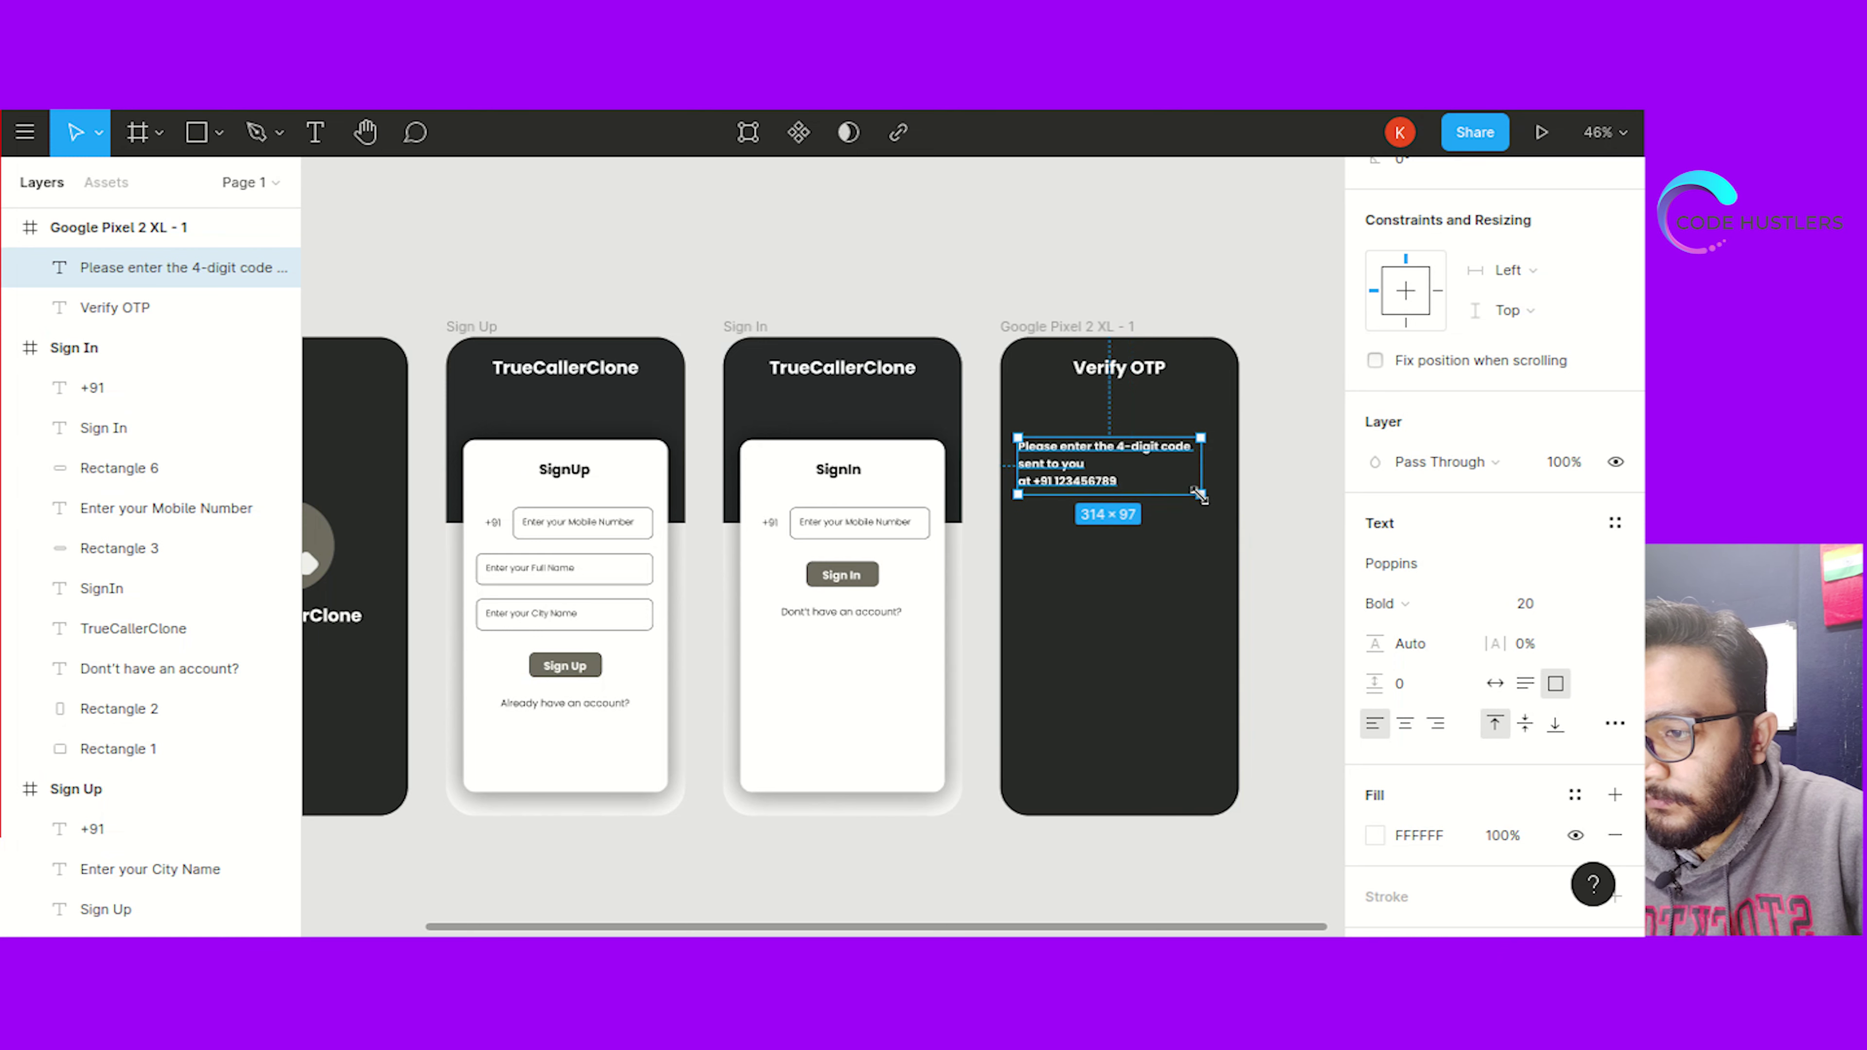
double_click(1176, 487)
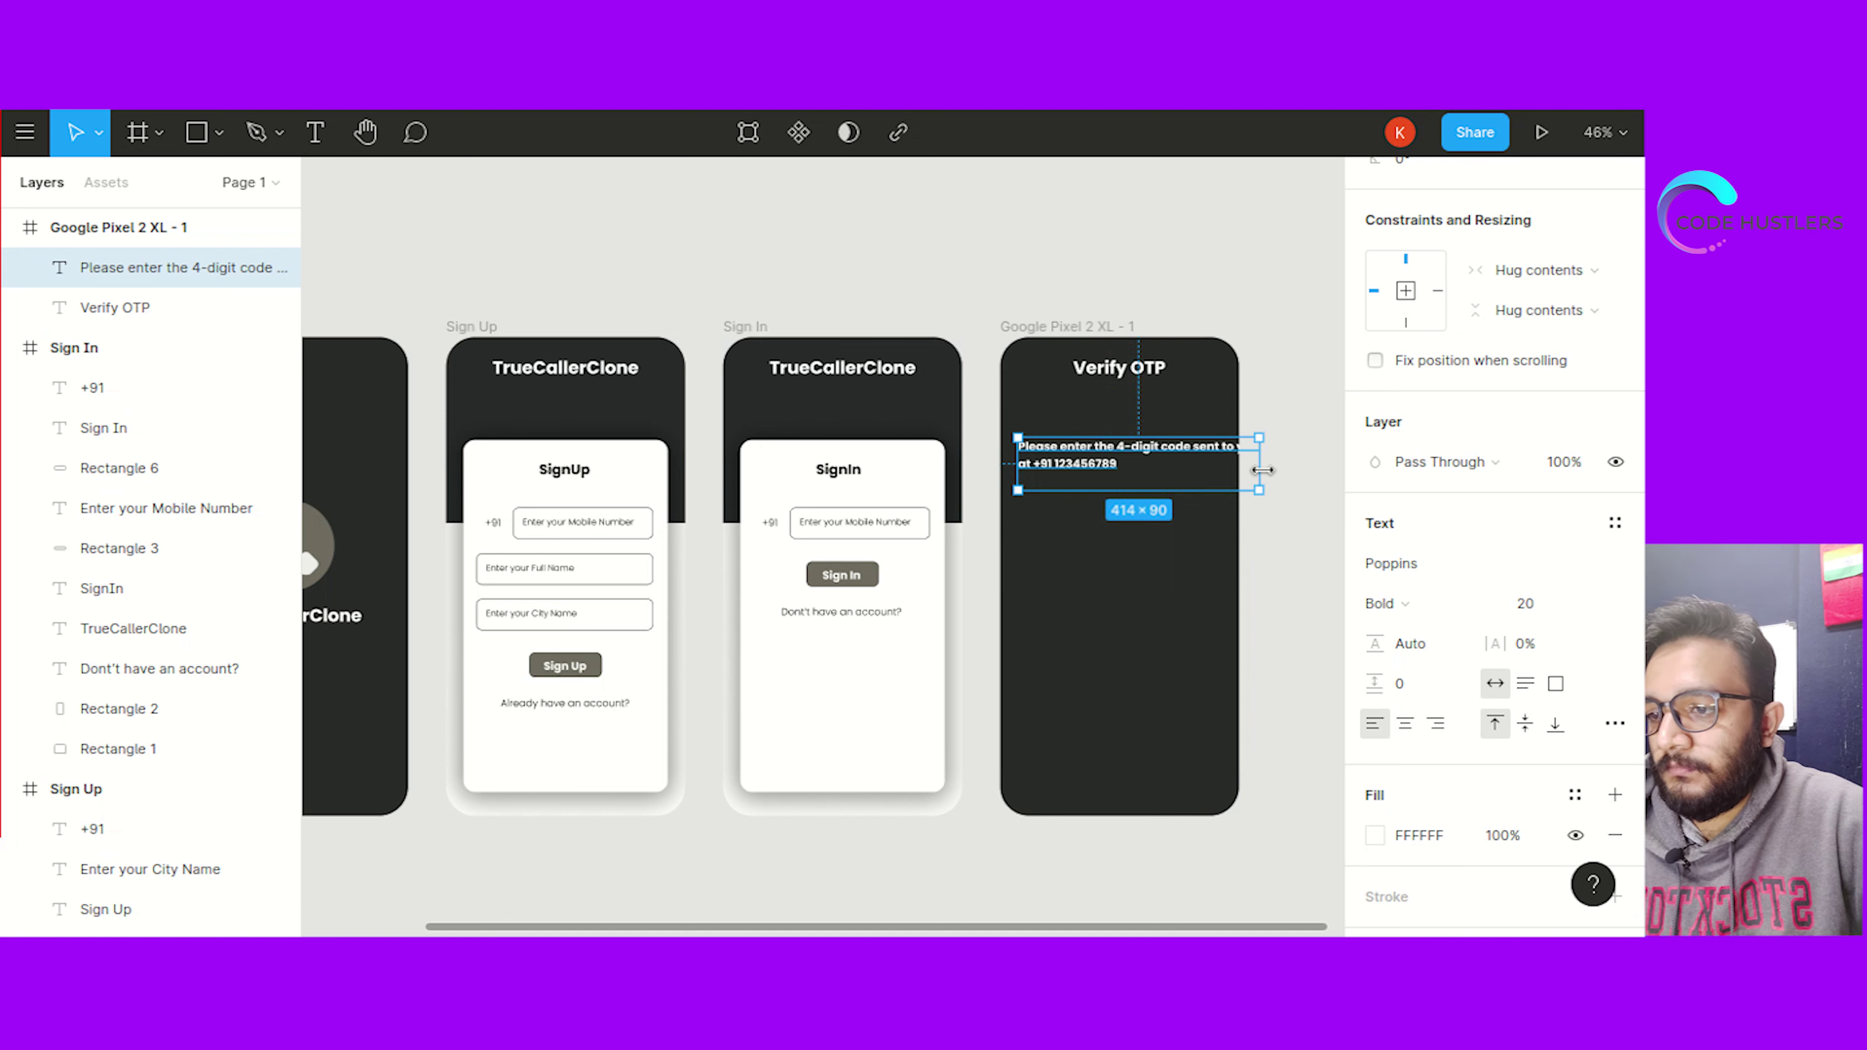
drag(1258, 469, 1260, 469)
click(1195, 494)
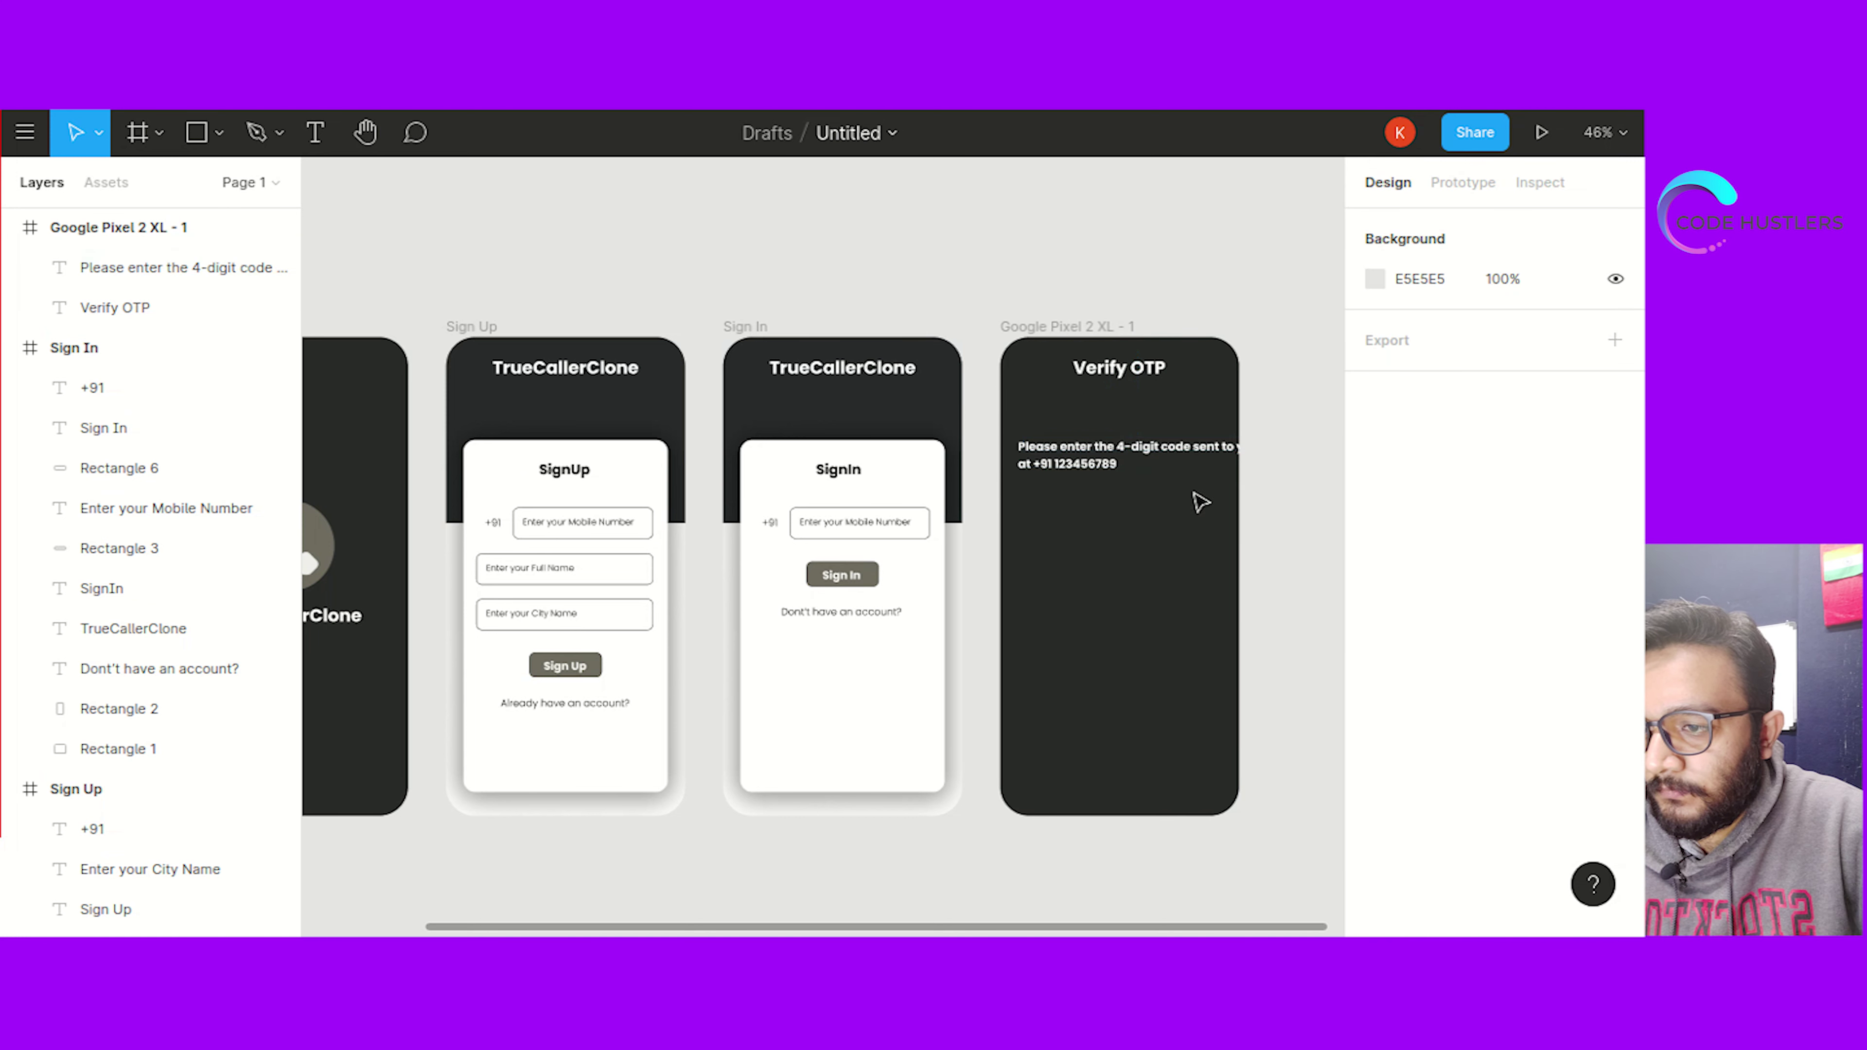
Centre-align the OTP instruction text and shift it left within the screen
click(1165, 466)
scroll(1463, 706, down, 2)
scroll(1463, 706, down, 1)
click(1404, 723)
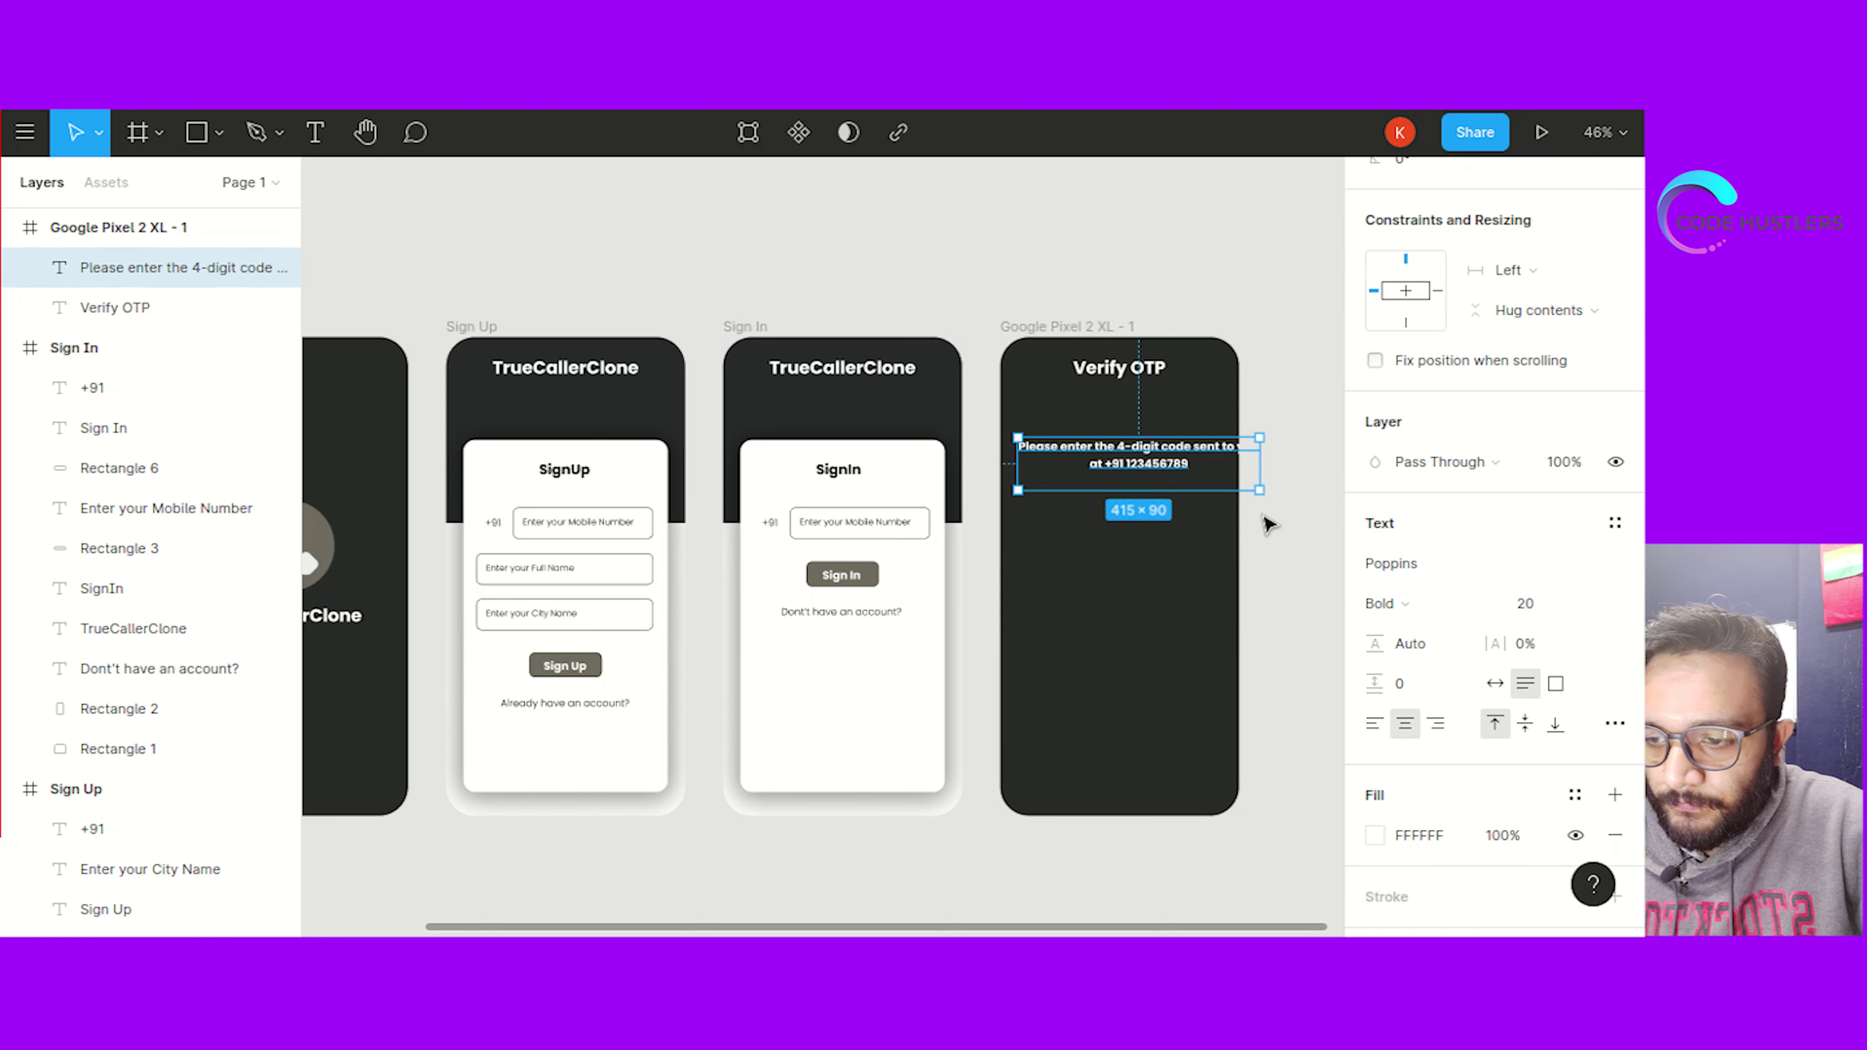
click(1308, 460)
drag(1201, 457, 1157, 452)
Reduce the OTP instruction to font size 17 and nudge it into its centred position
double_click(1156, 450)
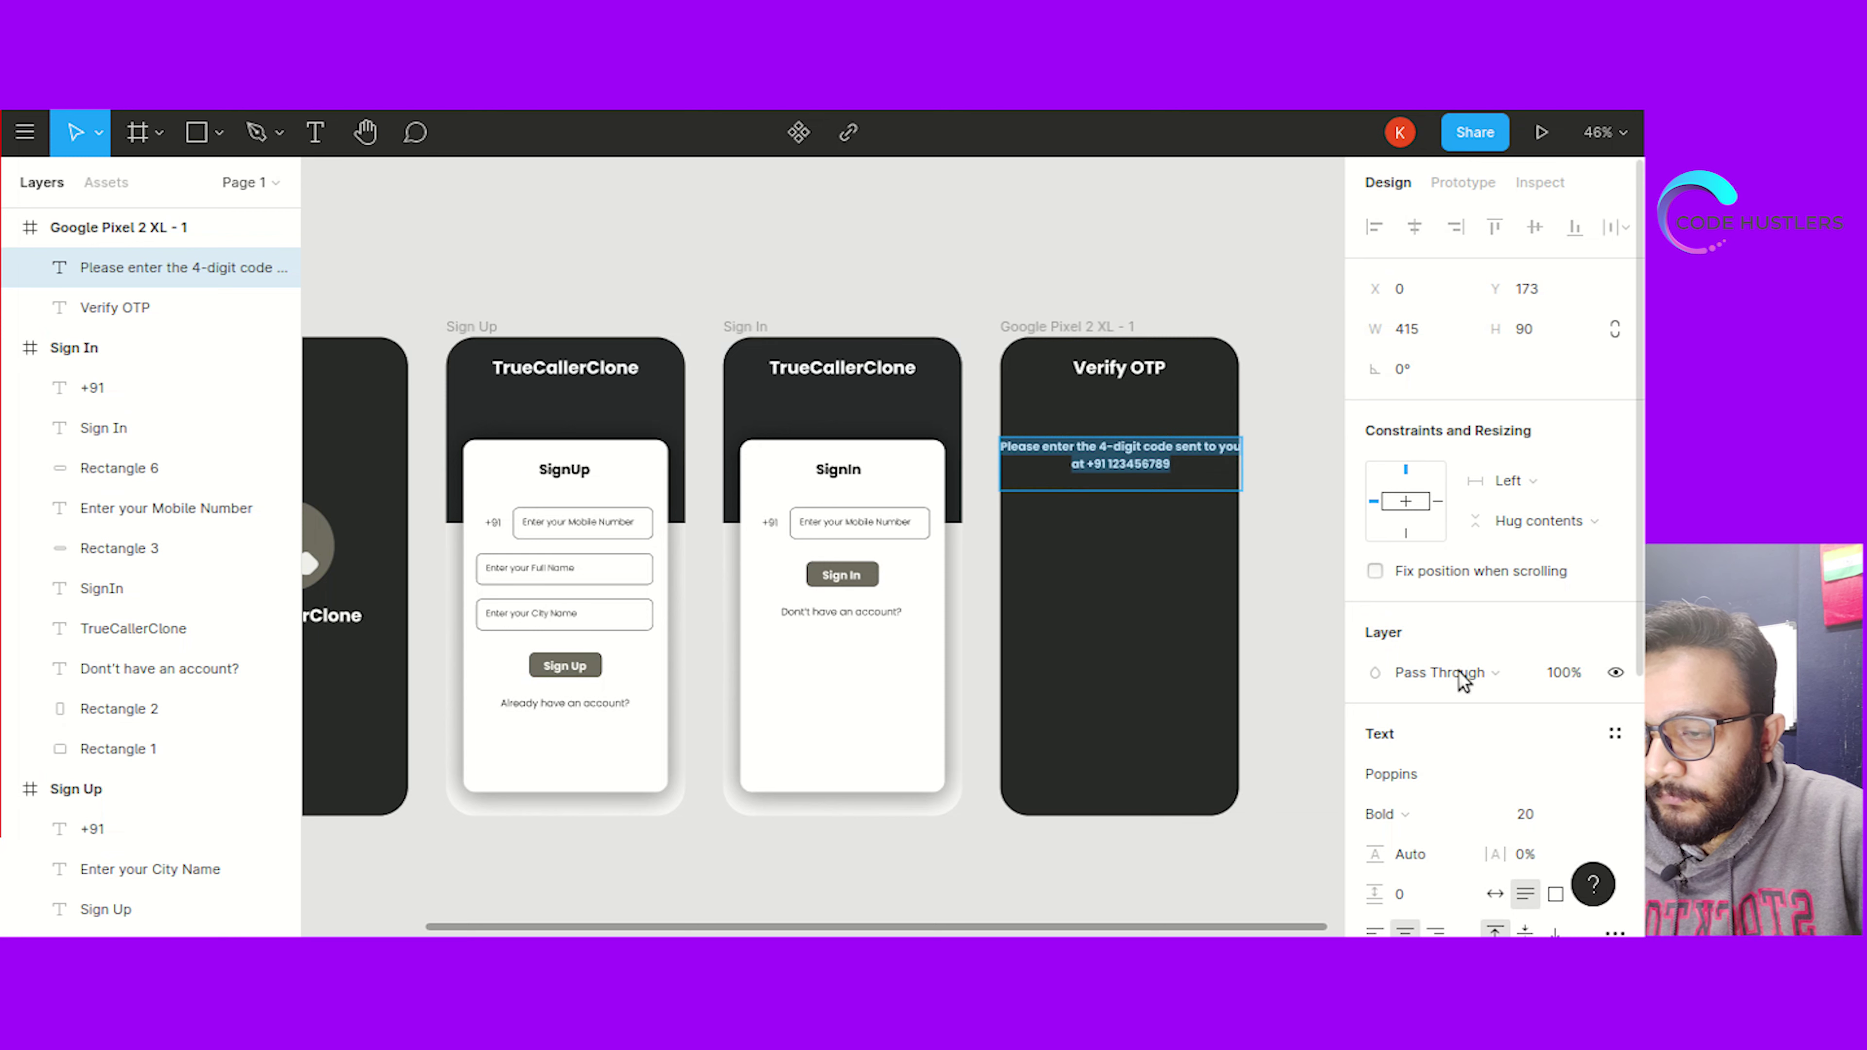
click(1525, 814)
text(17)
key(Return)
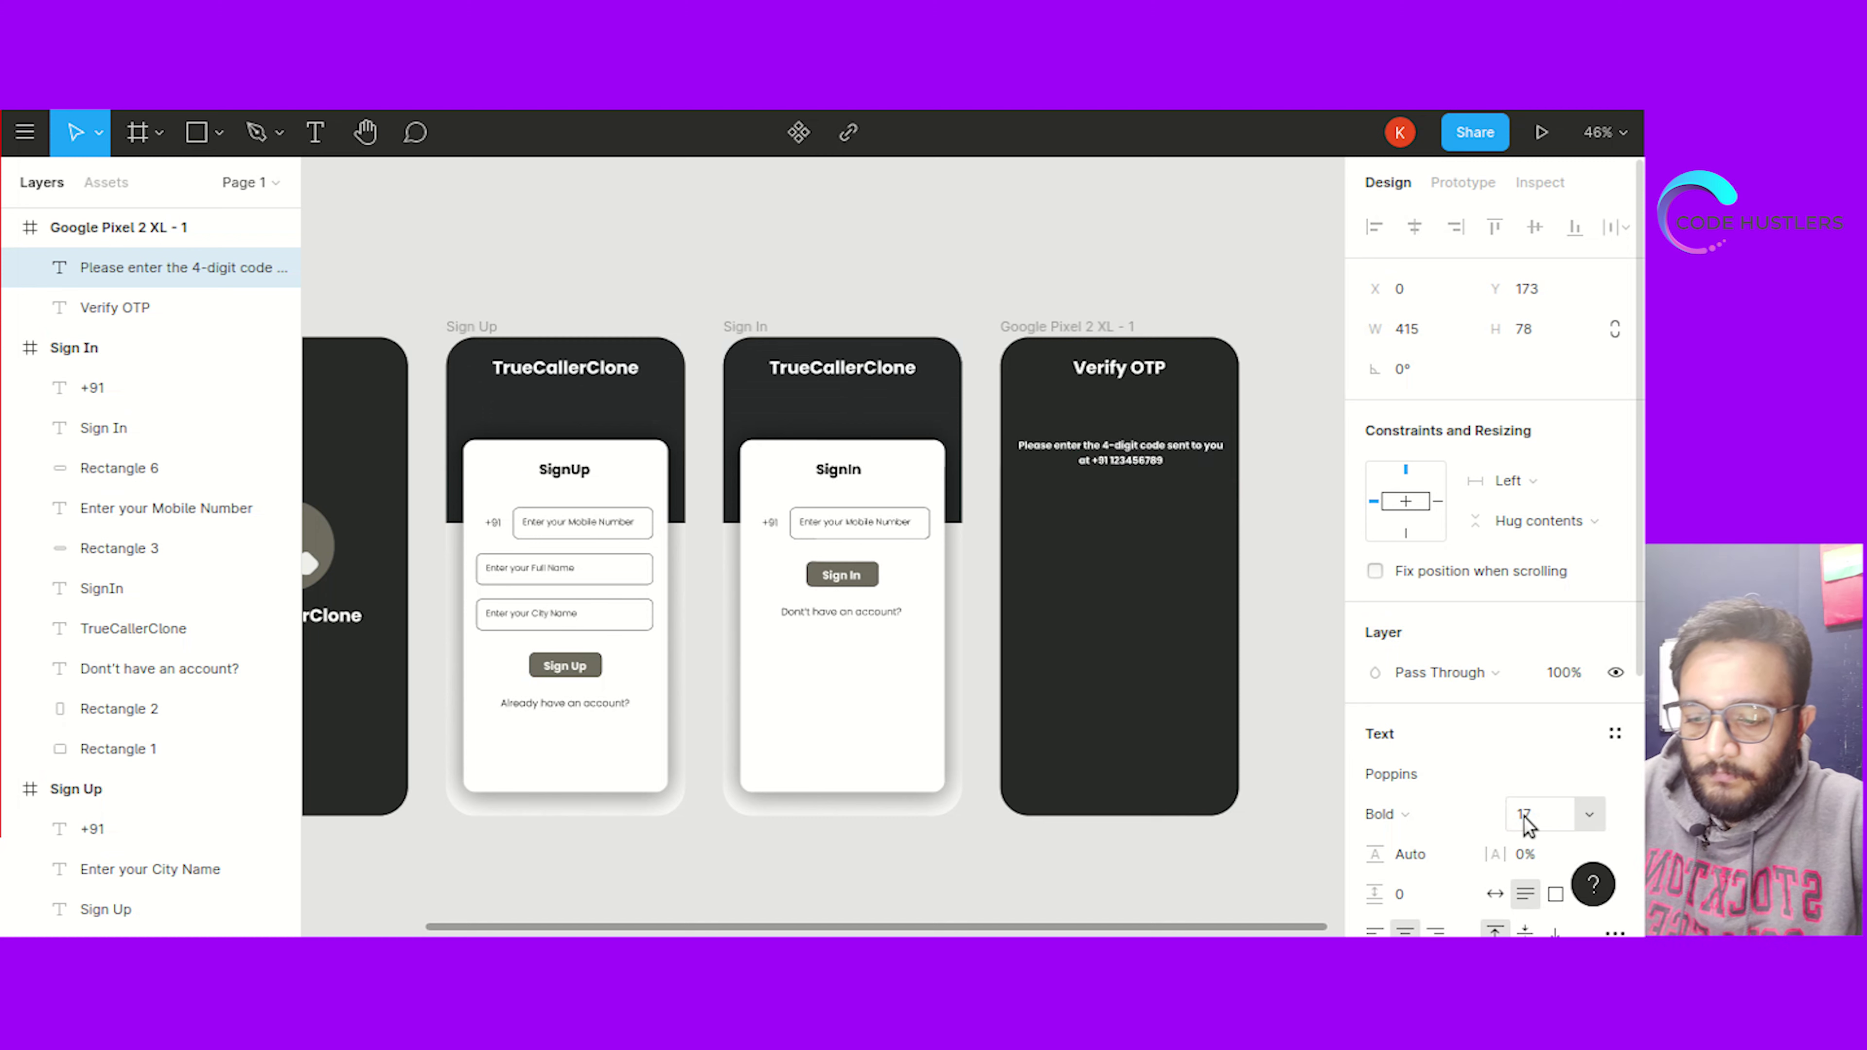
key(Escape)
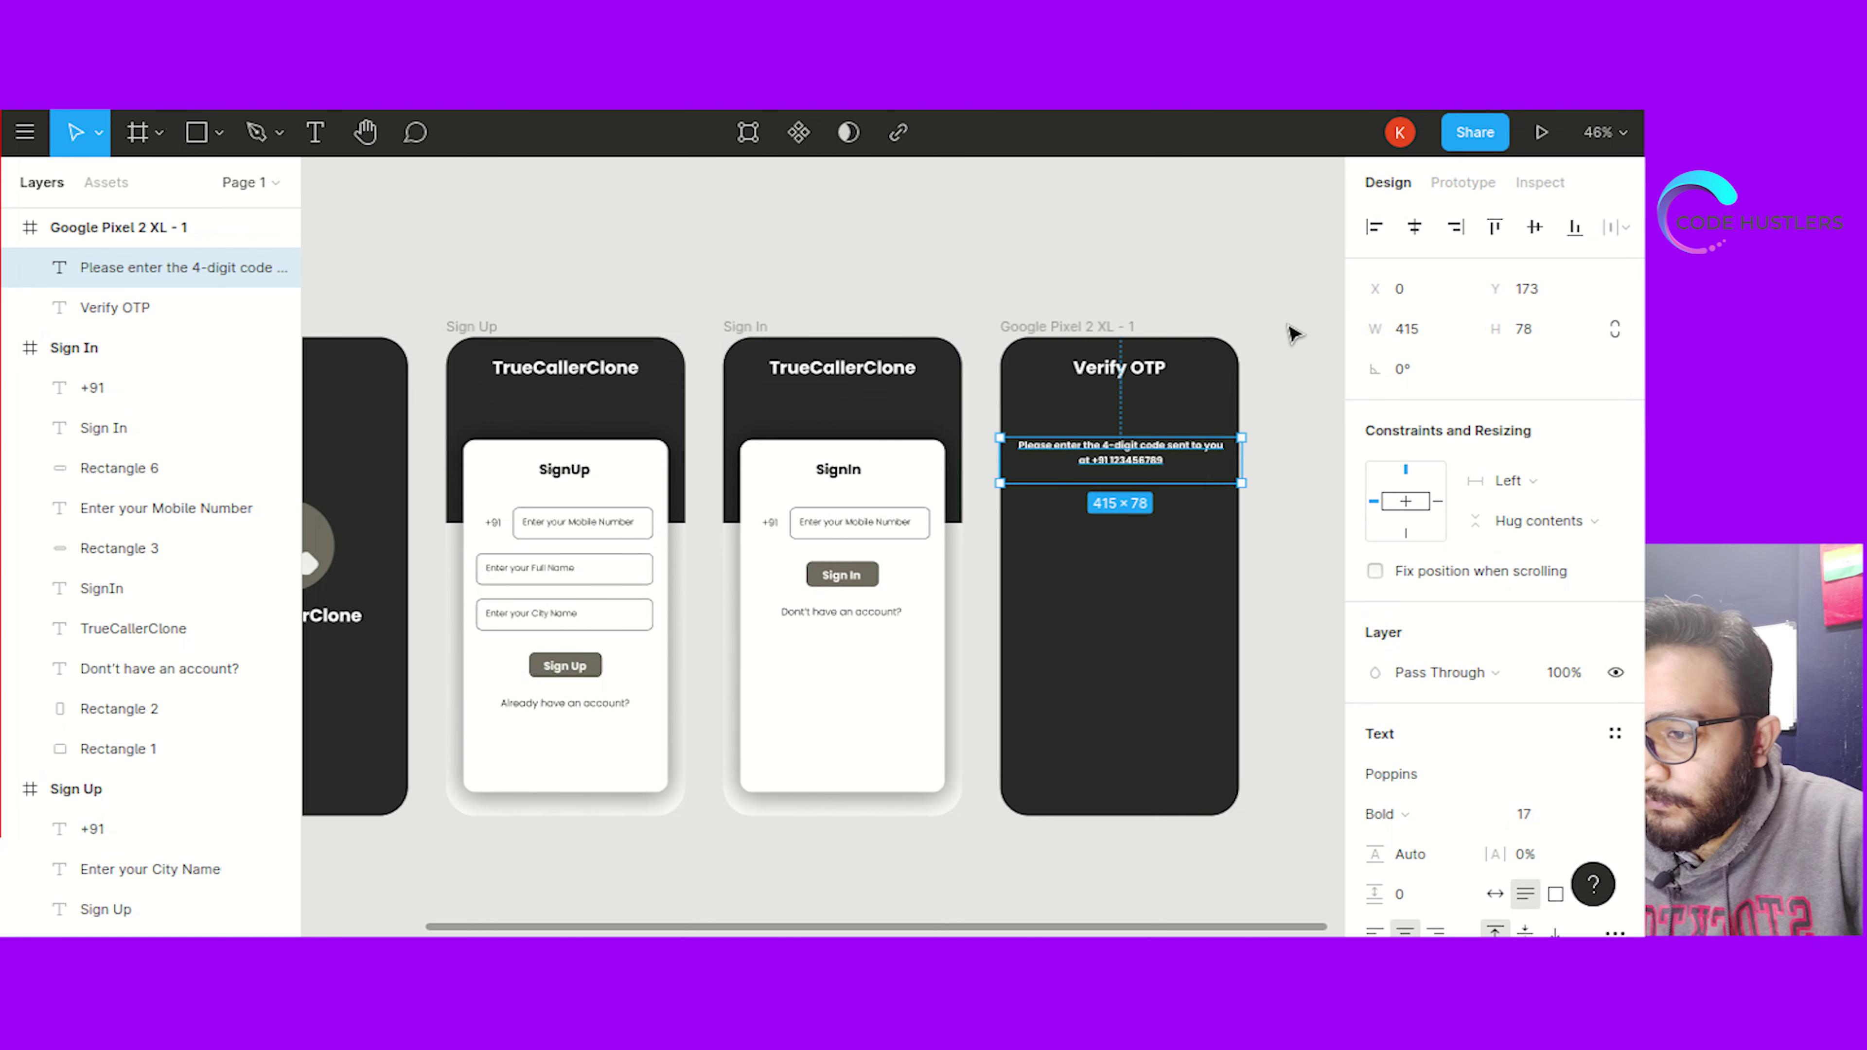
click(1291, 333)
drag(1121, 460, 1121, 456)
click(1304, 383)
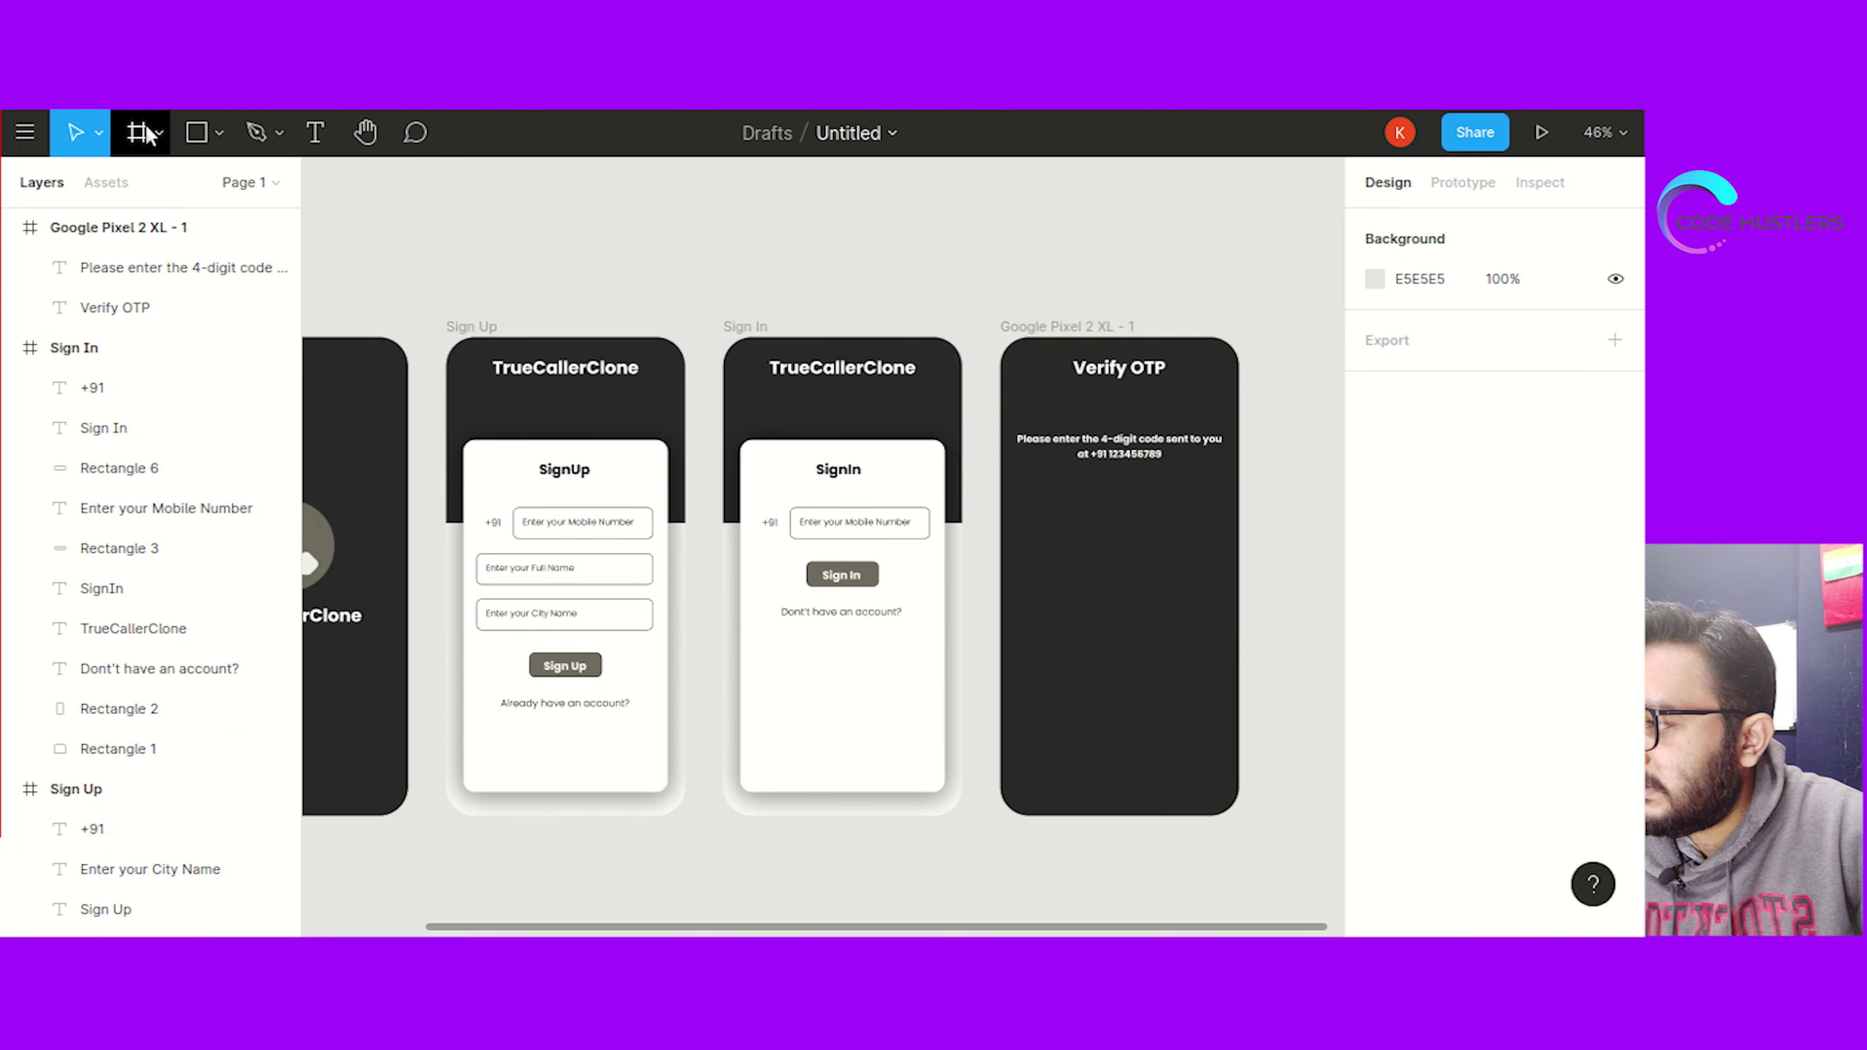
click(204, 140)
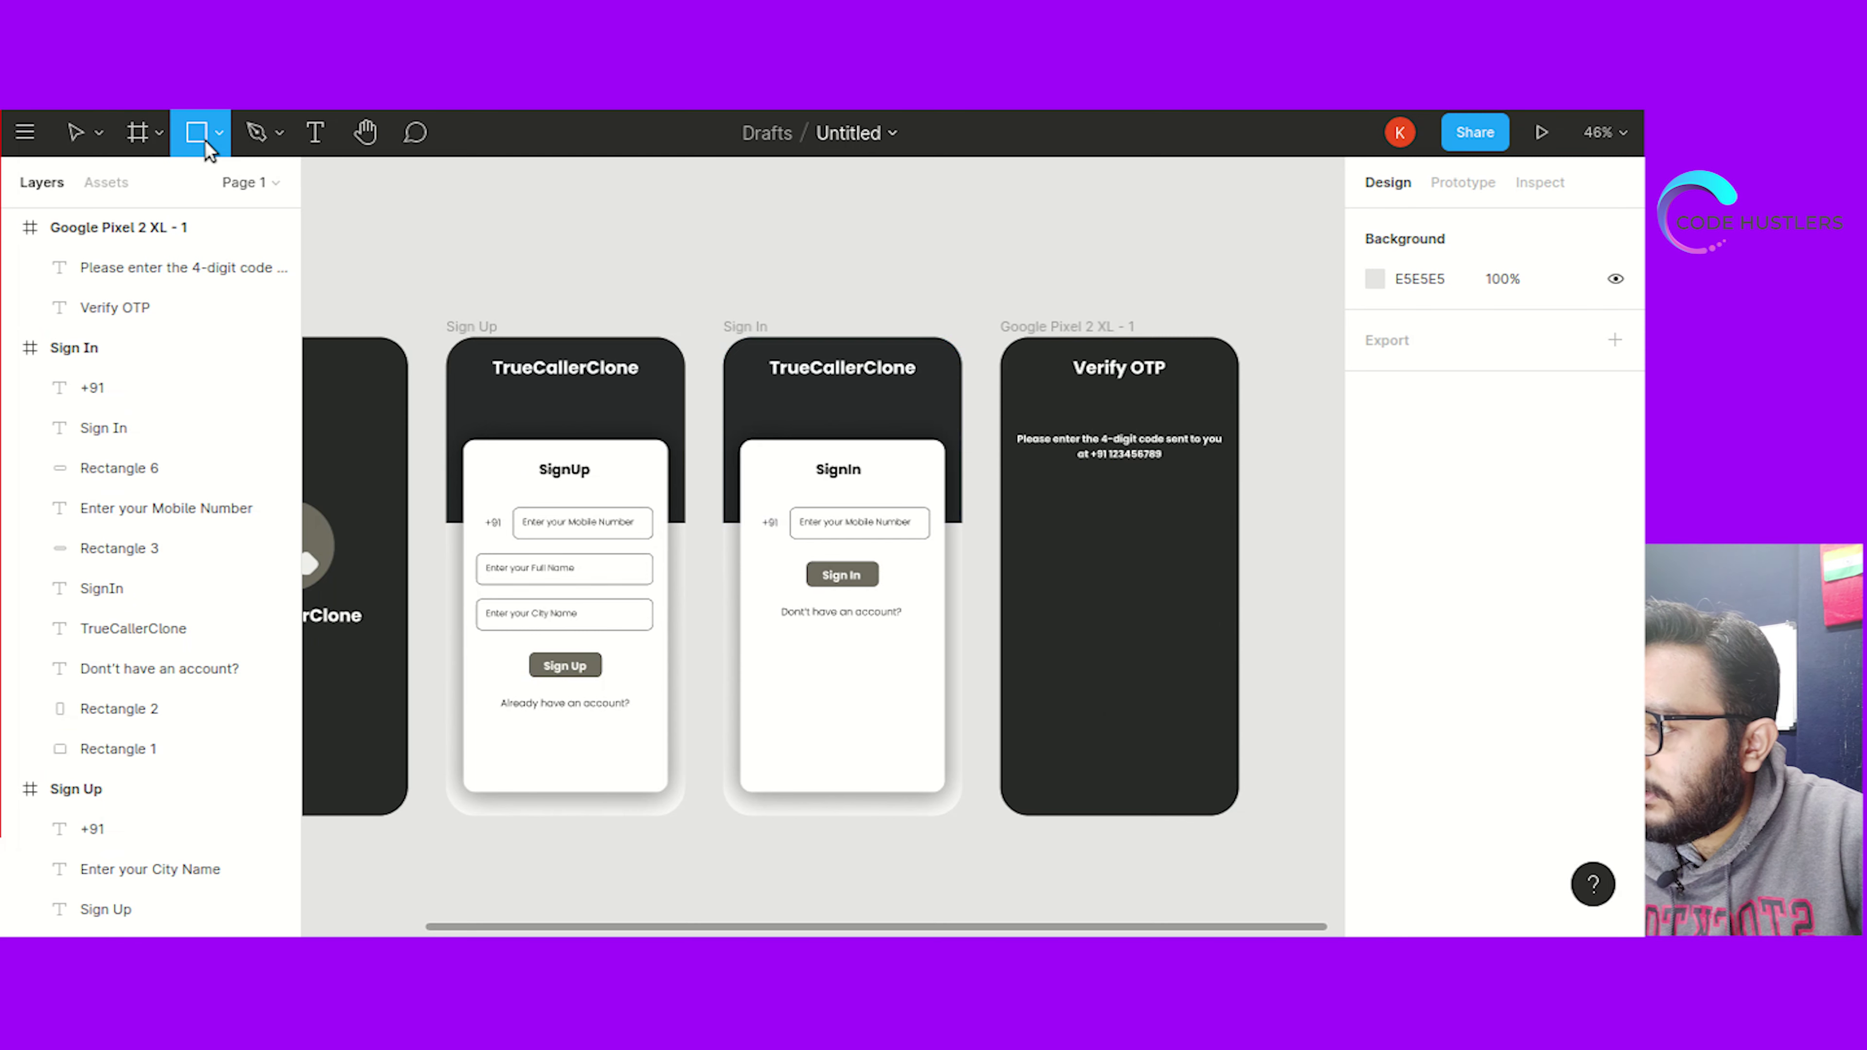
Draw a short line below the OTP text with 0° rotation and a white #FFFFFF stroke
click(220, 134)
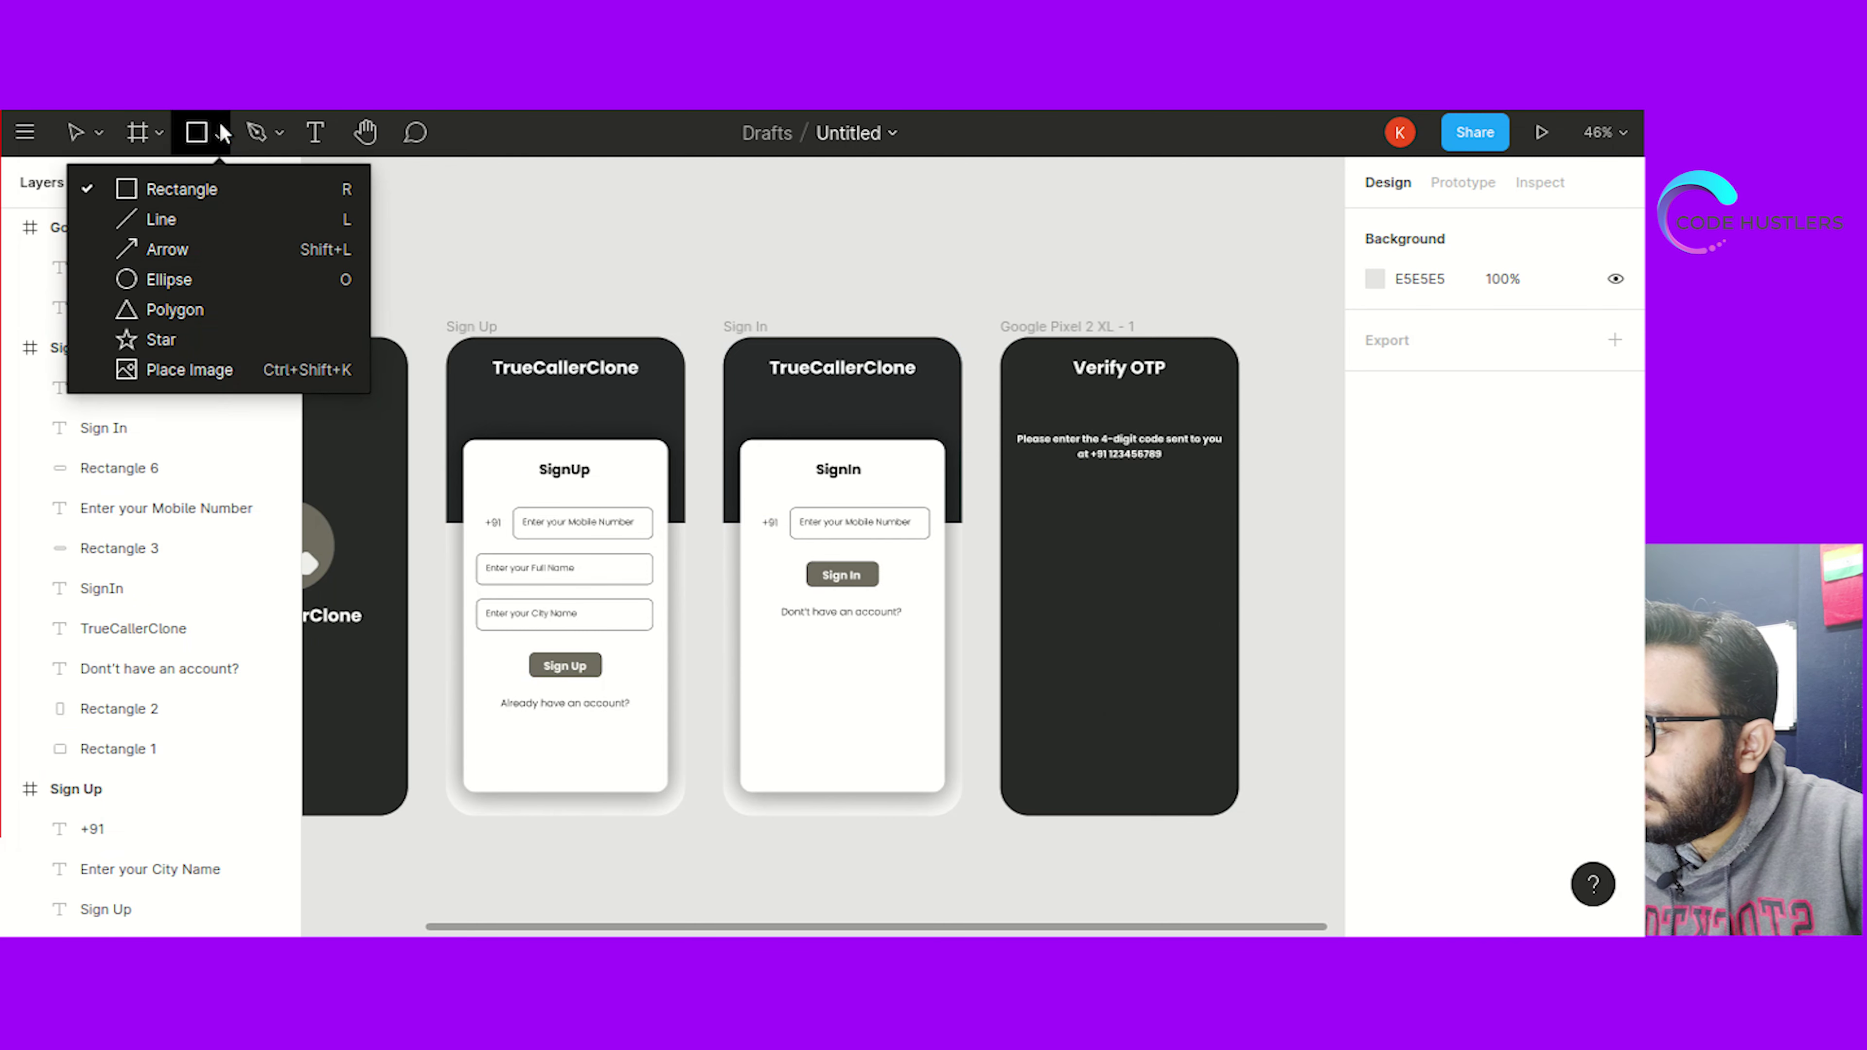
click(162, 221)
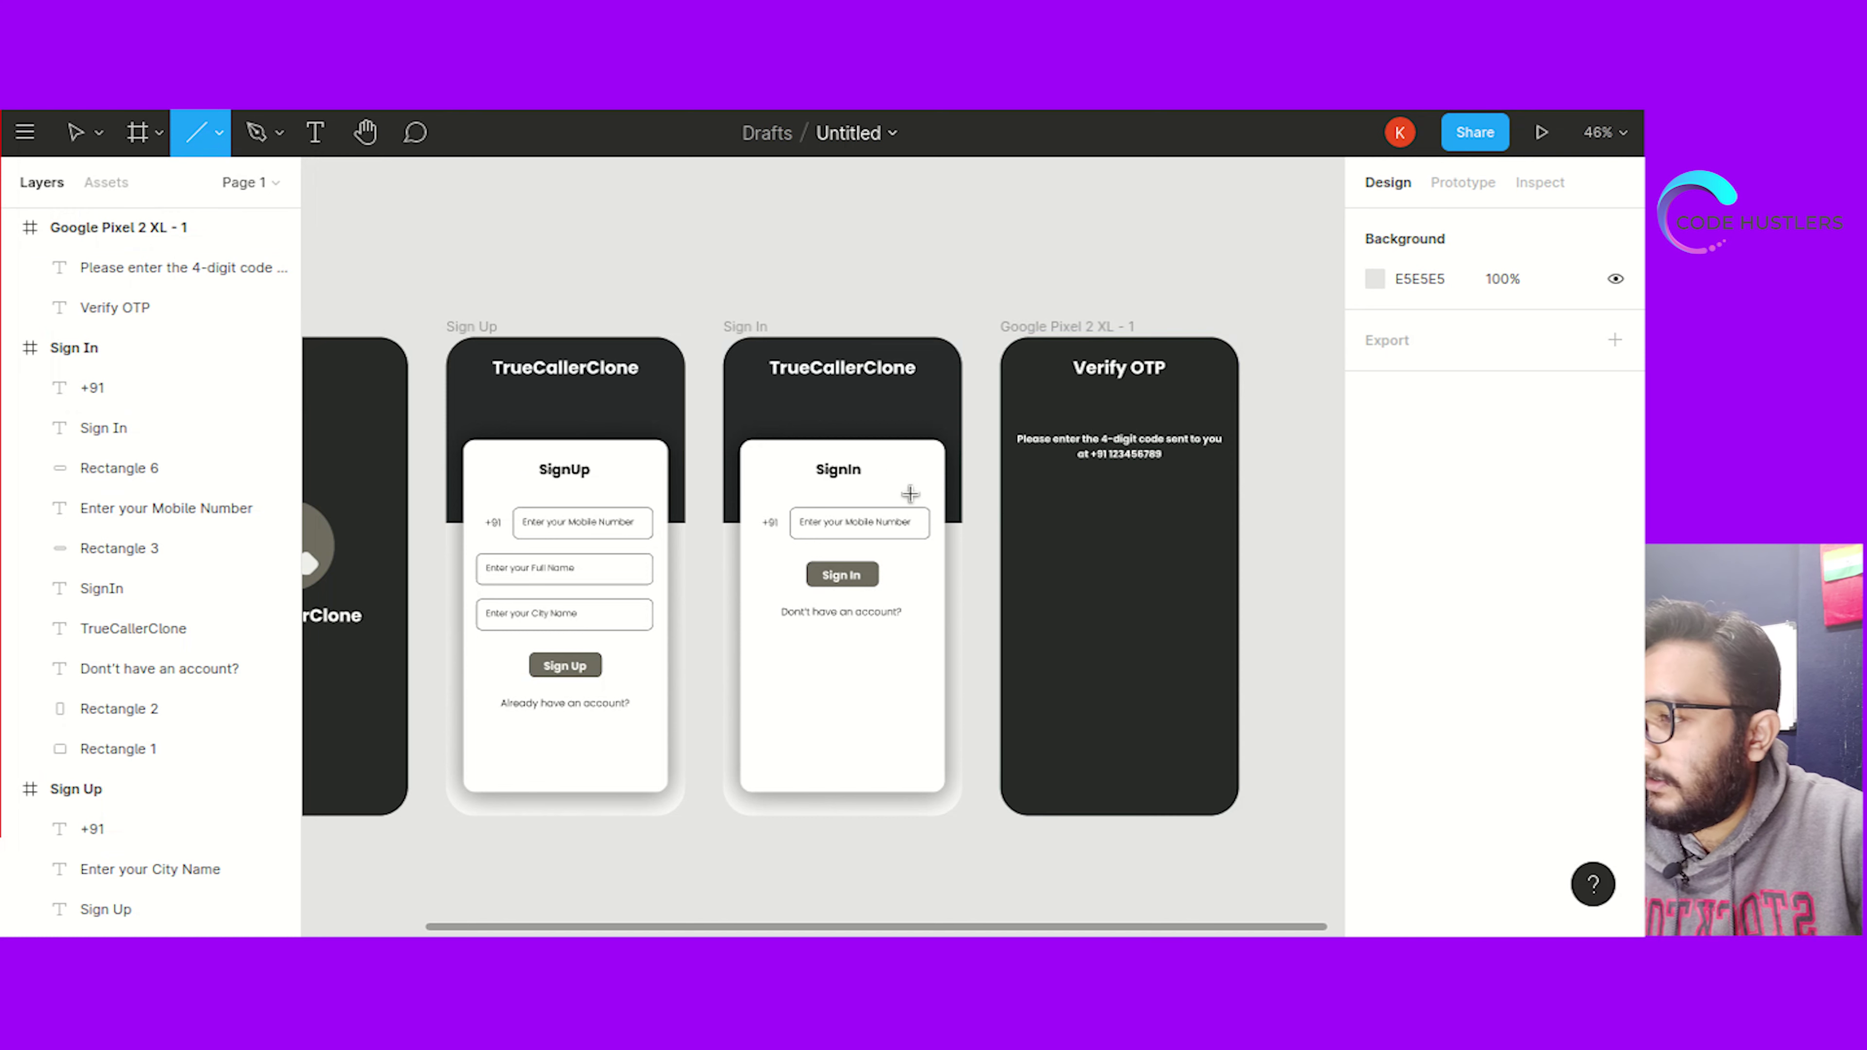
drag(1035, 517, 1066, 517)
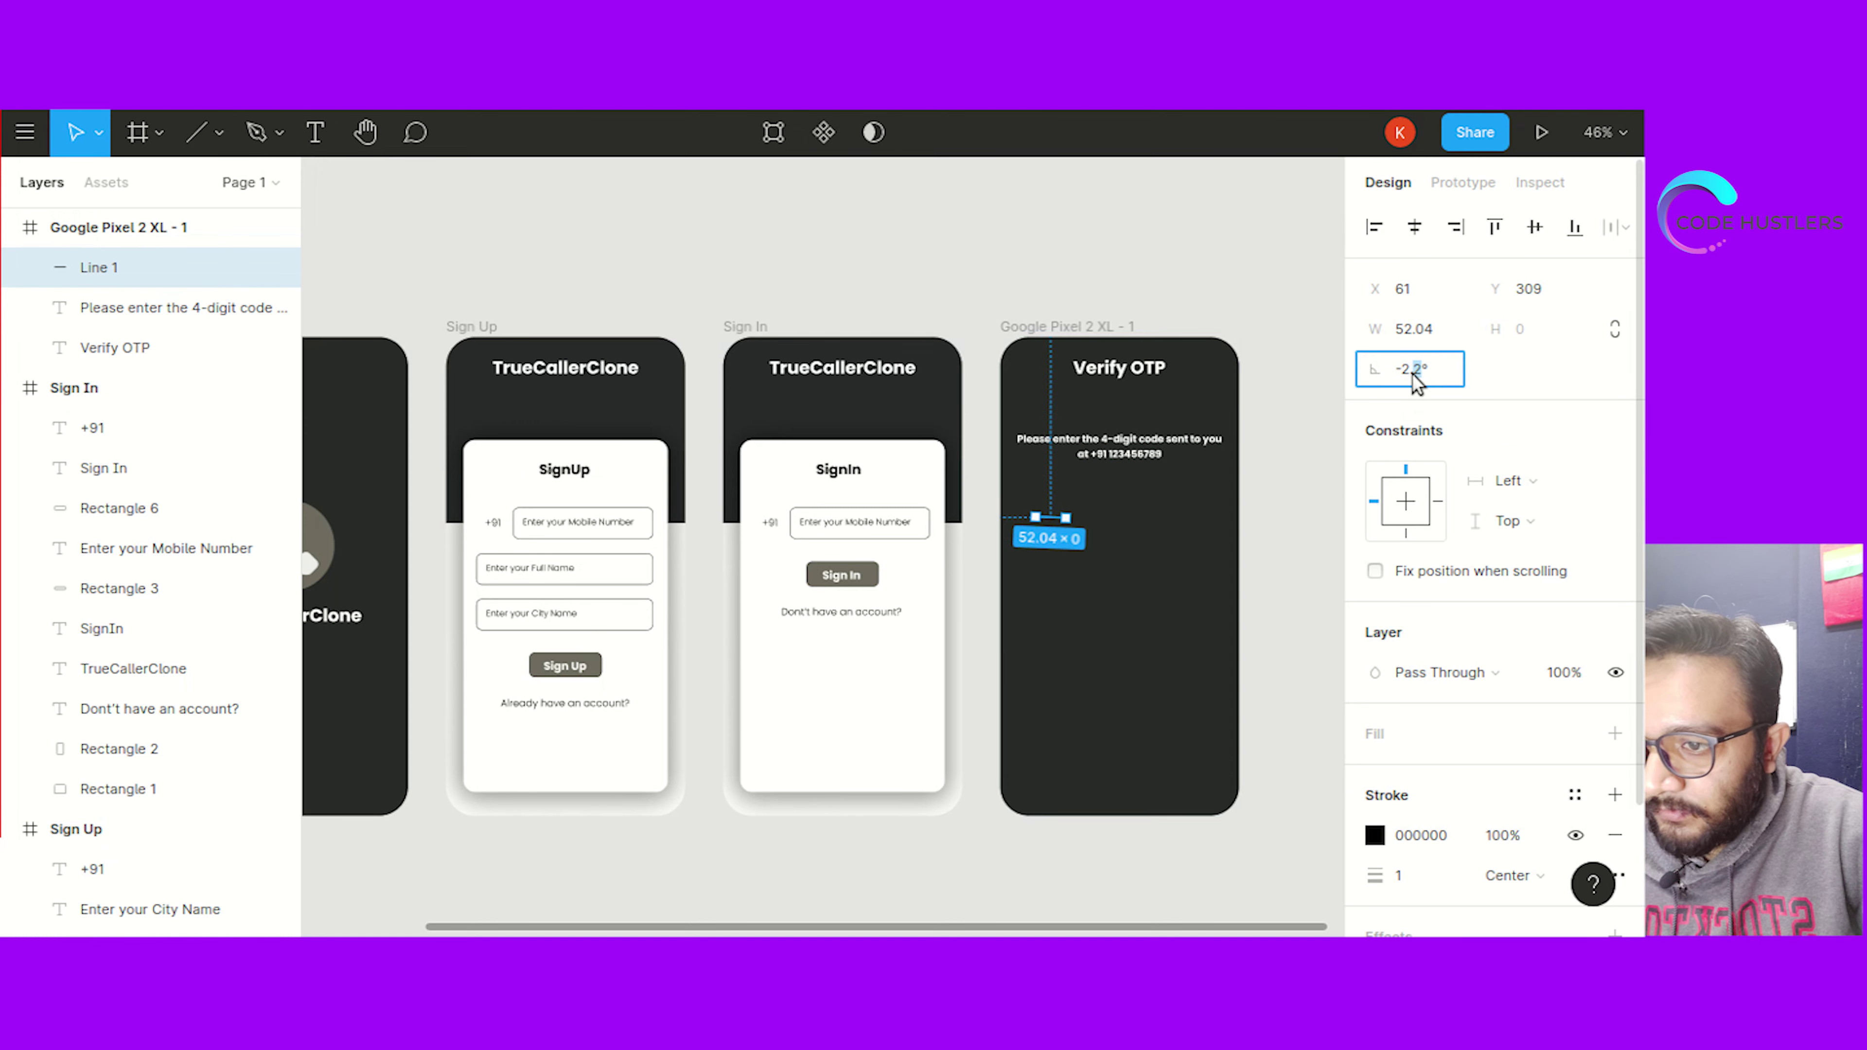
text(0)
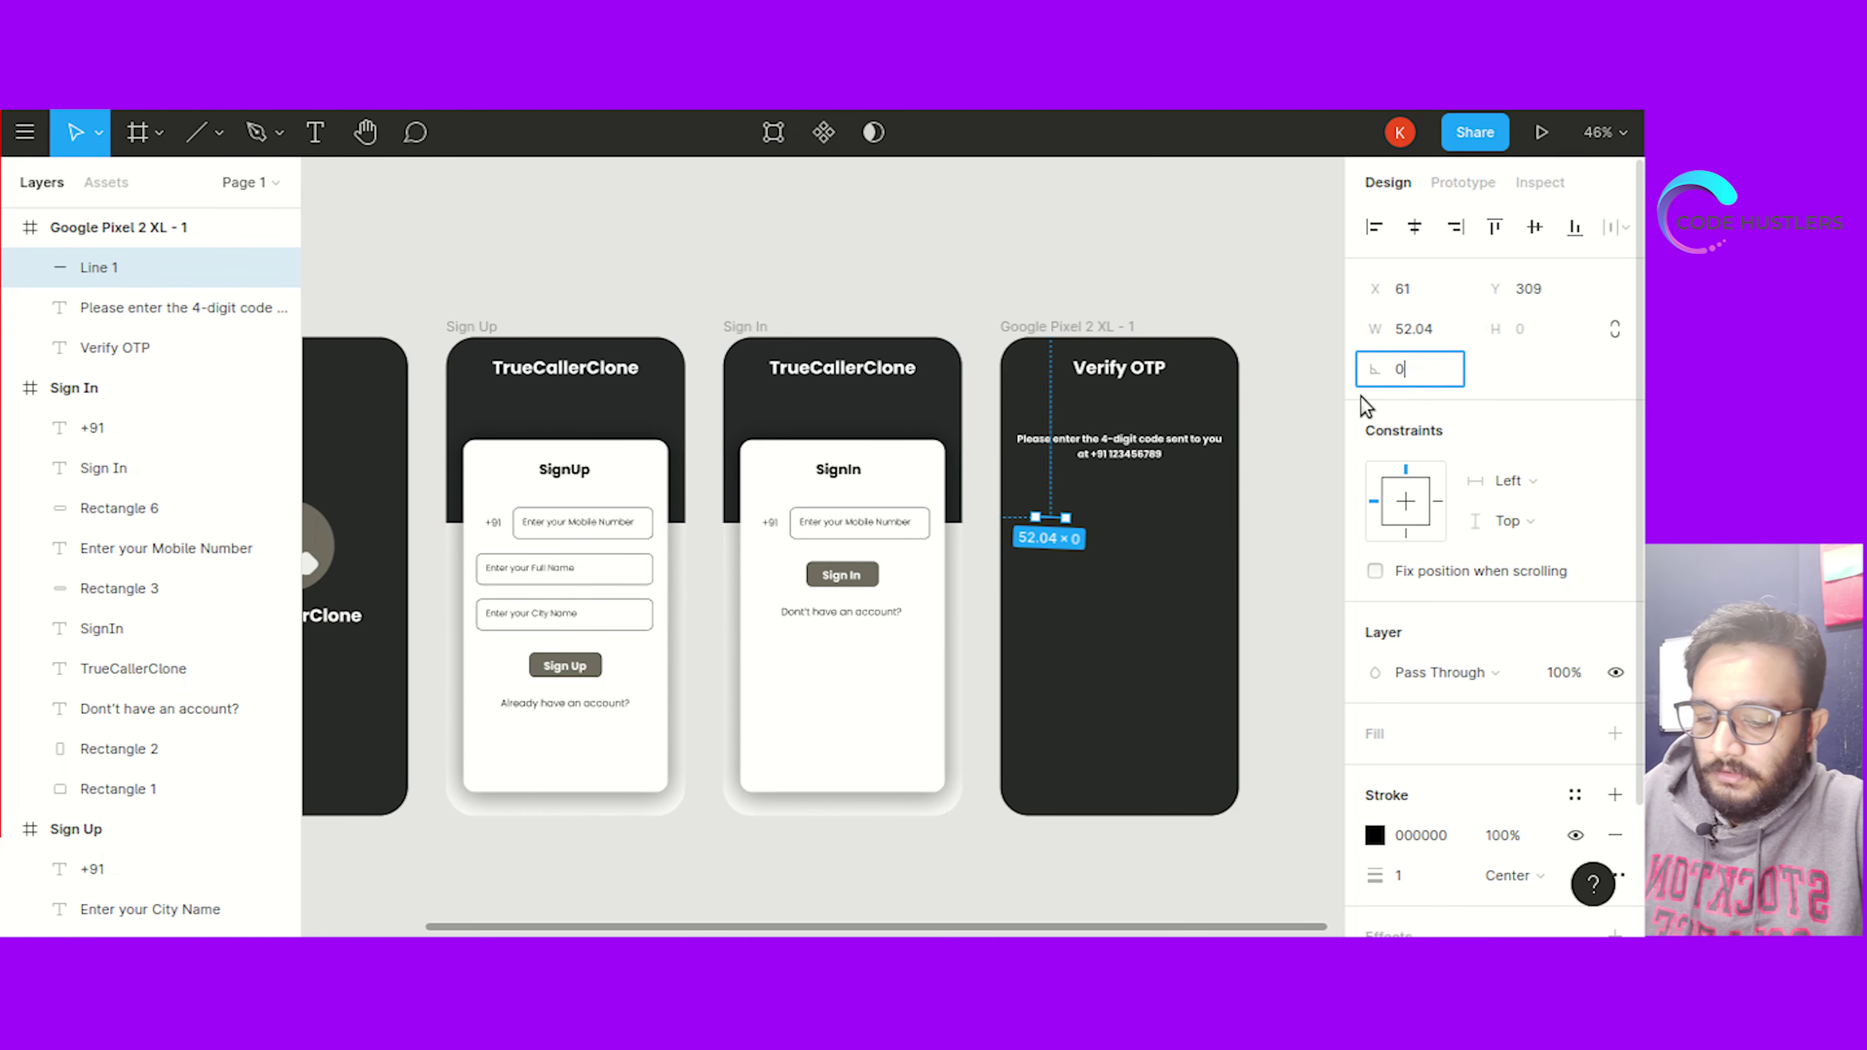
click(1293, 446)
click(1051, 519)
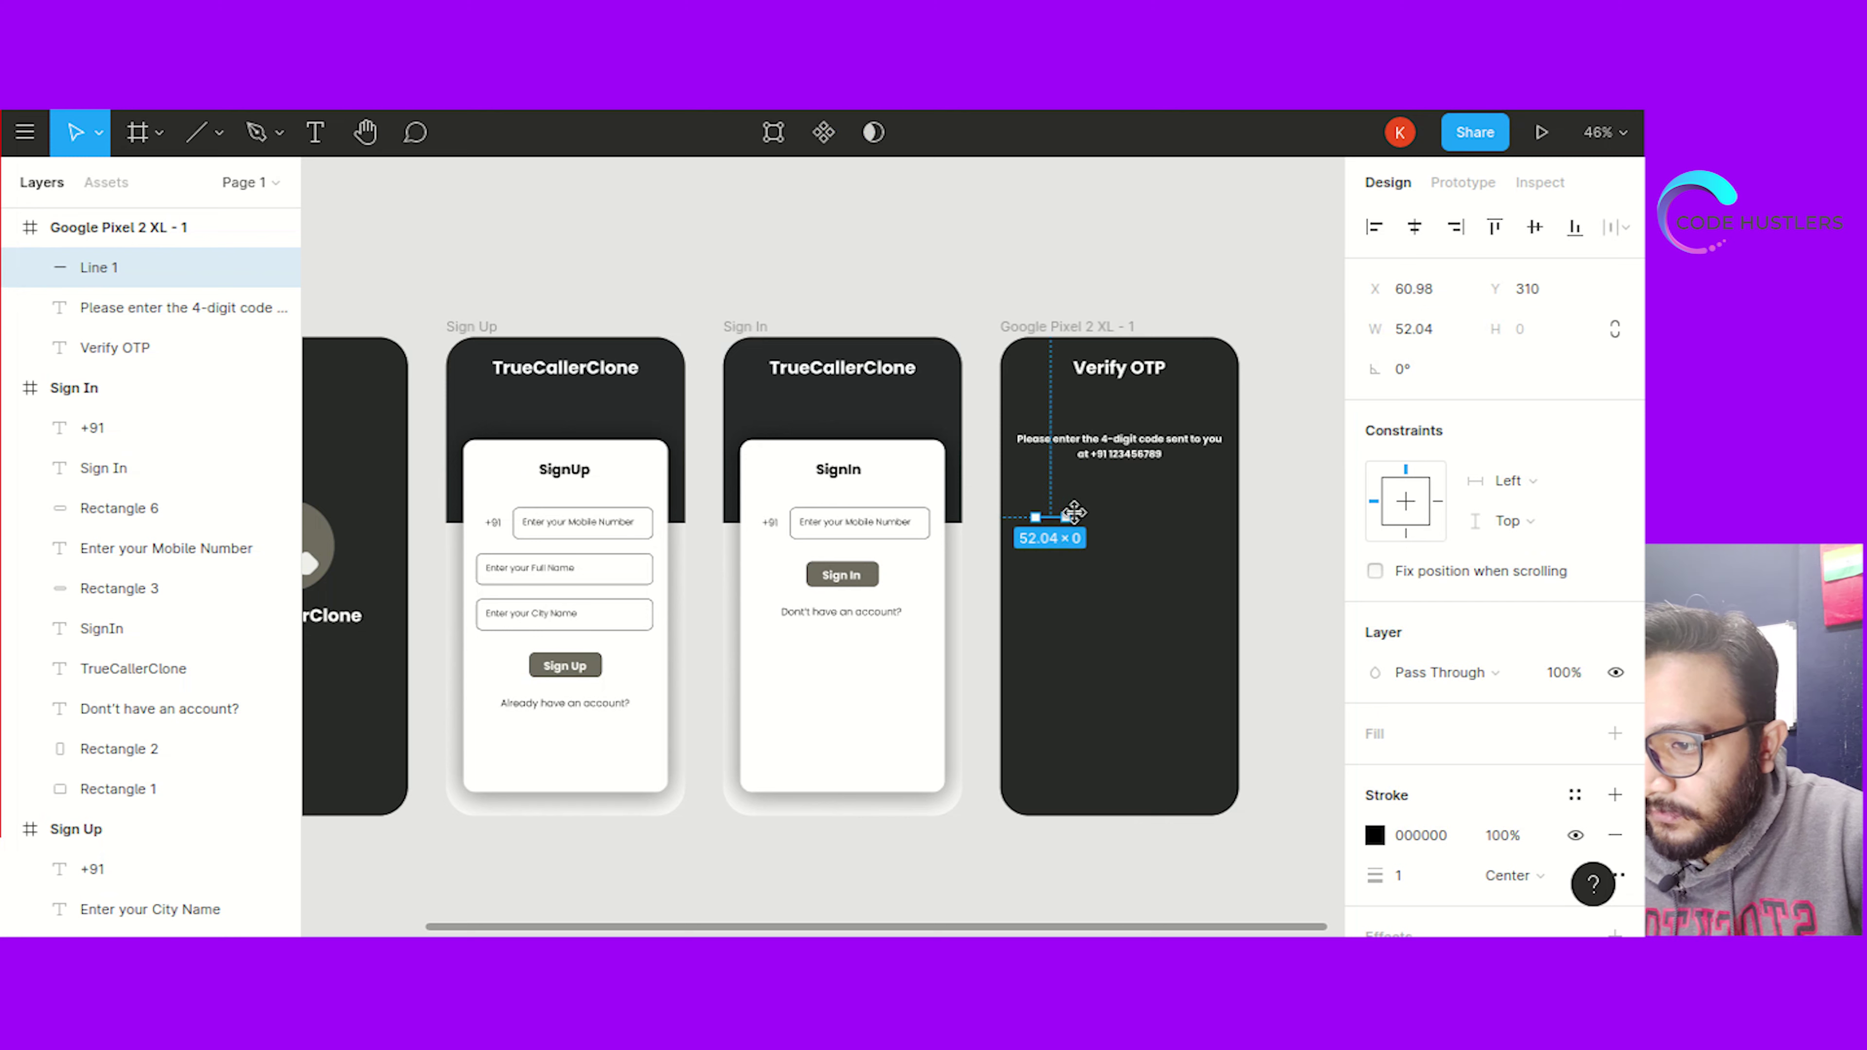
click(1401, 835)
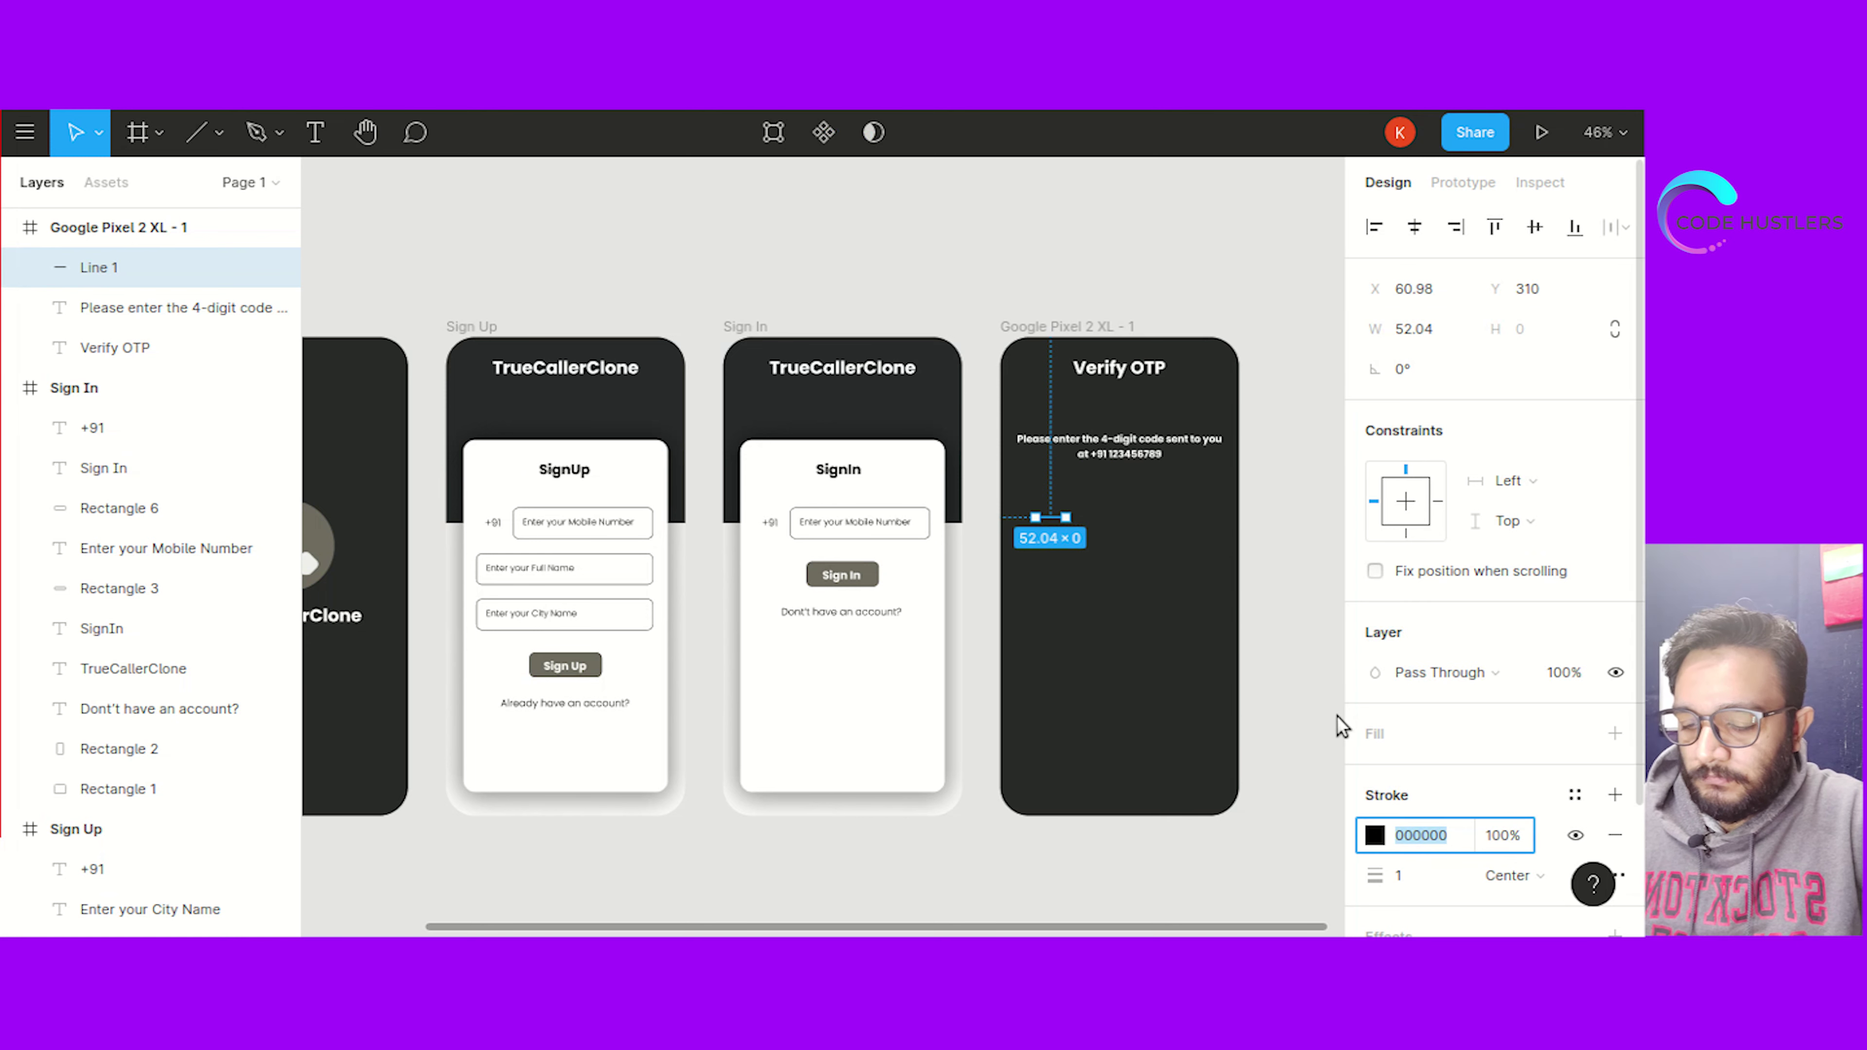
key(Escape)
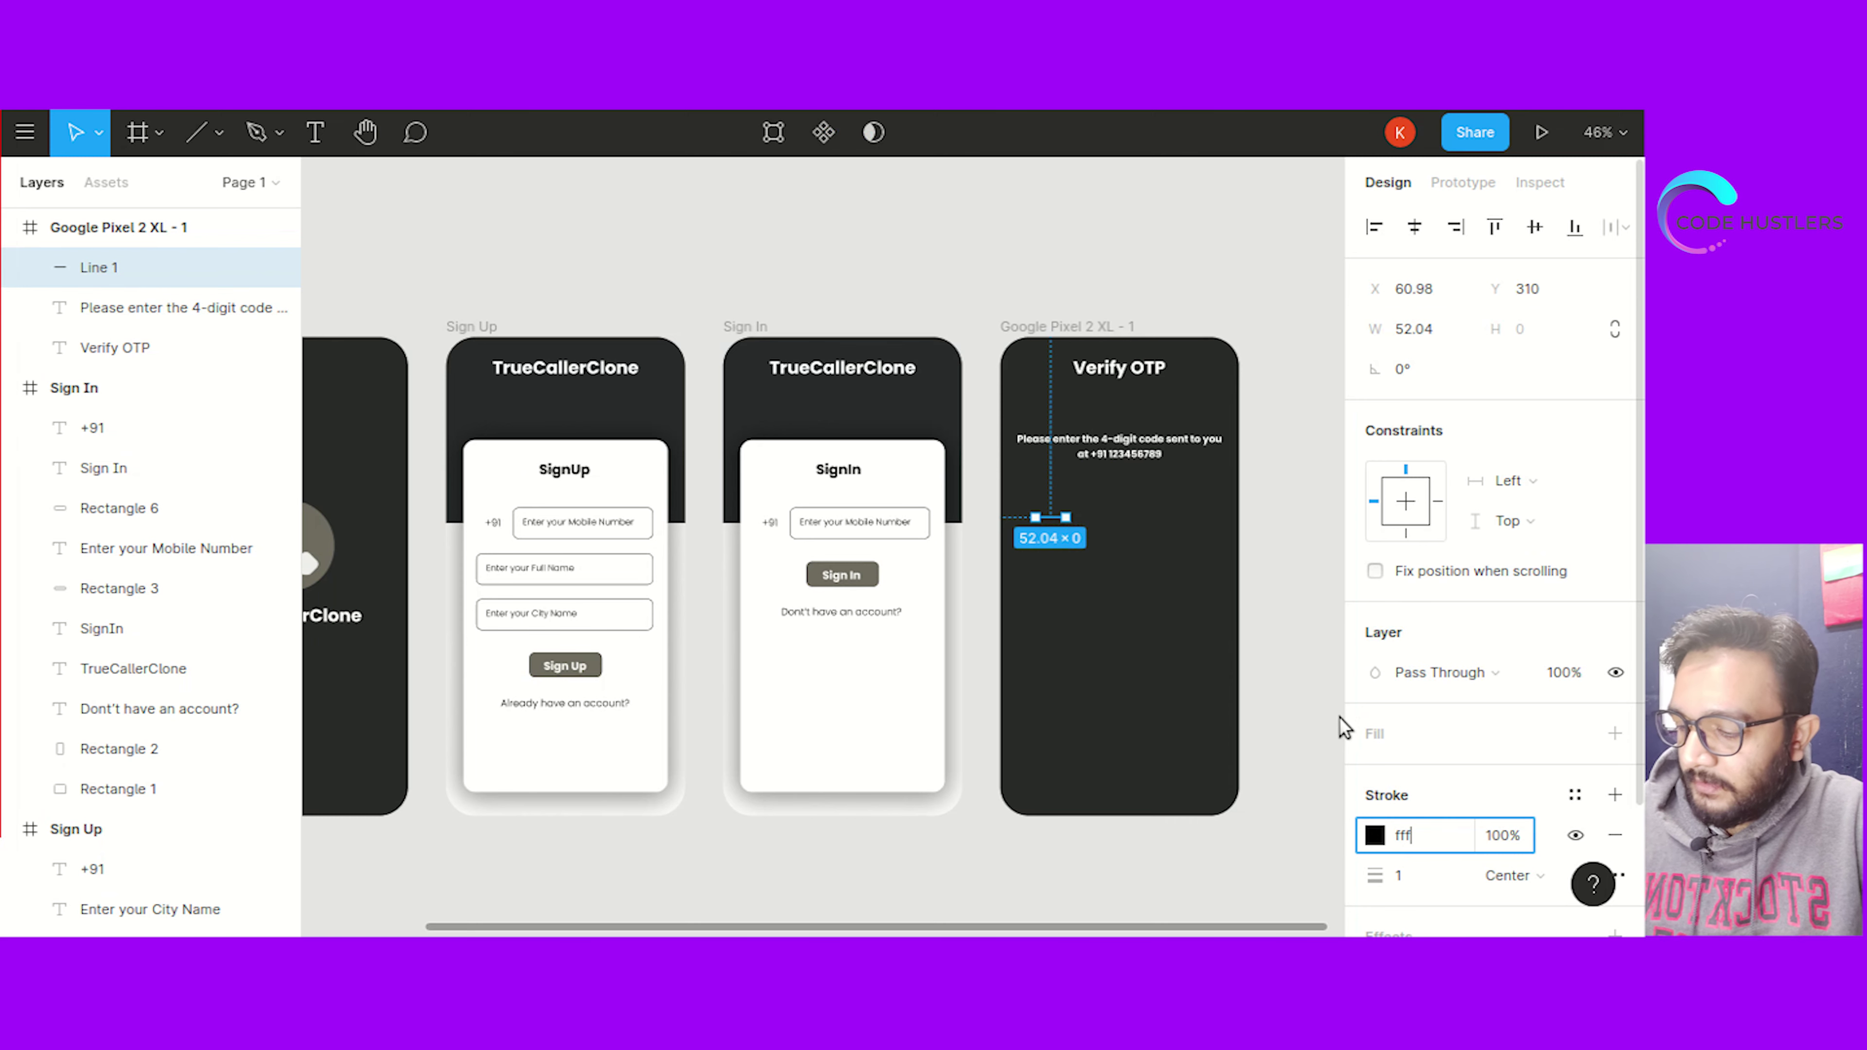
key(Escape)
drag(1047, 518, 1043, 520)
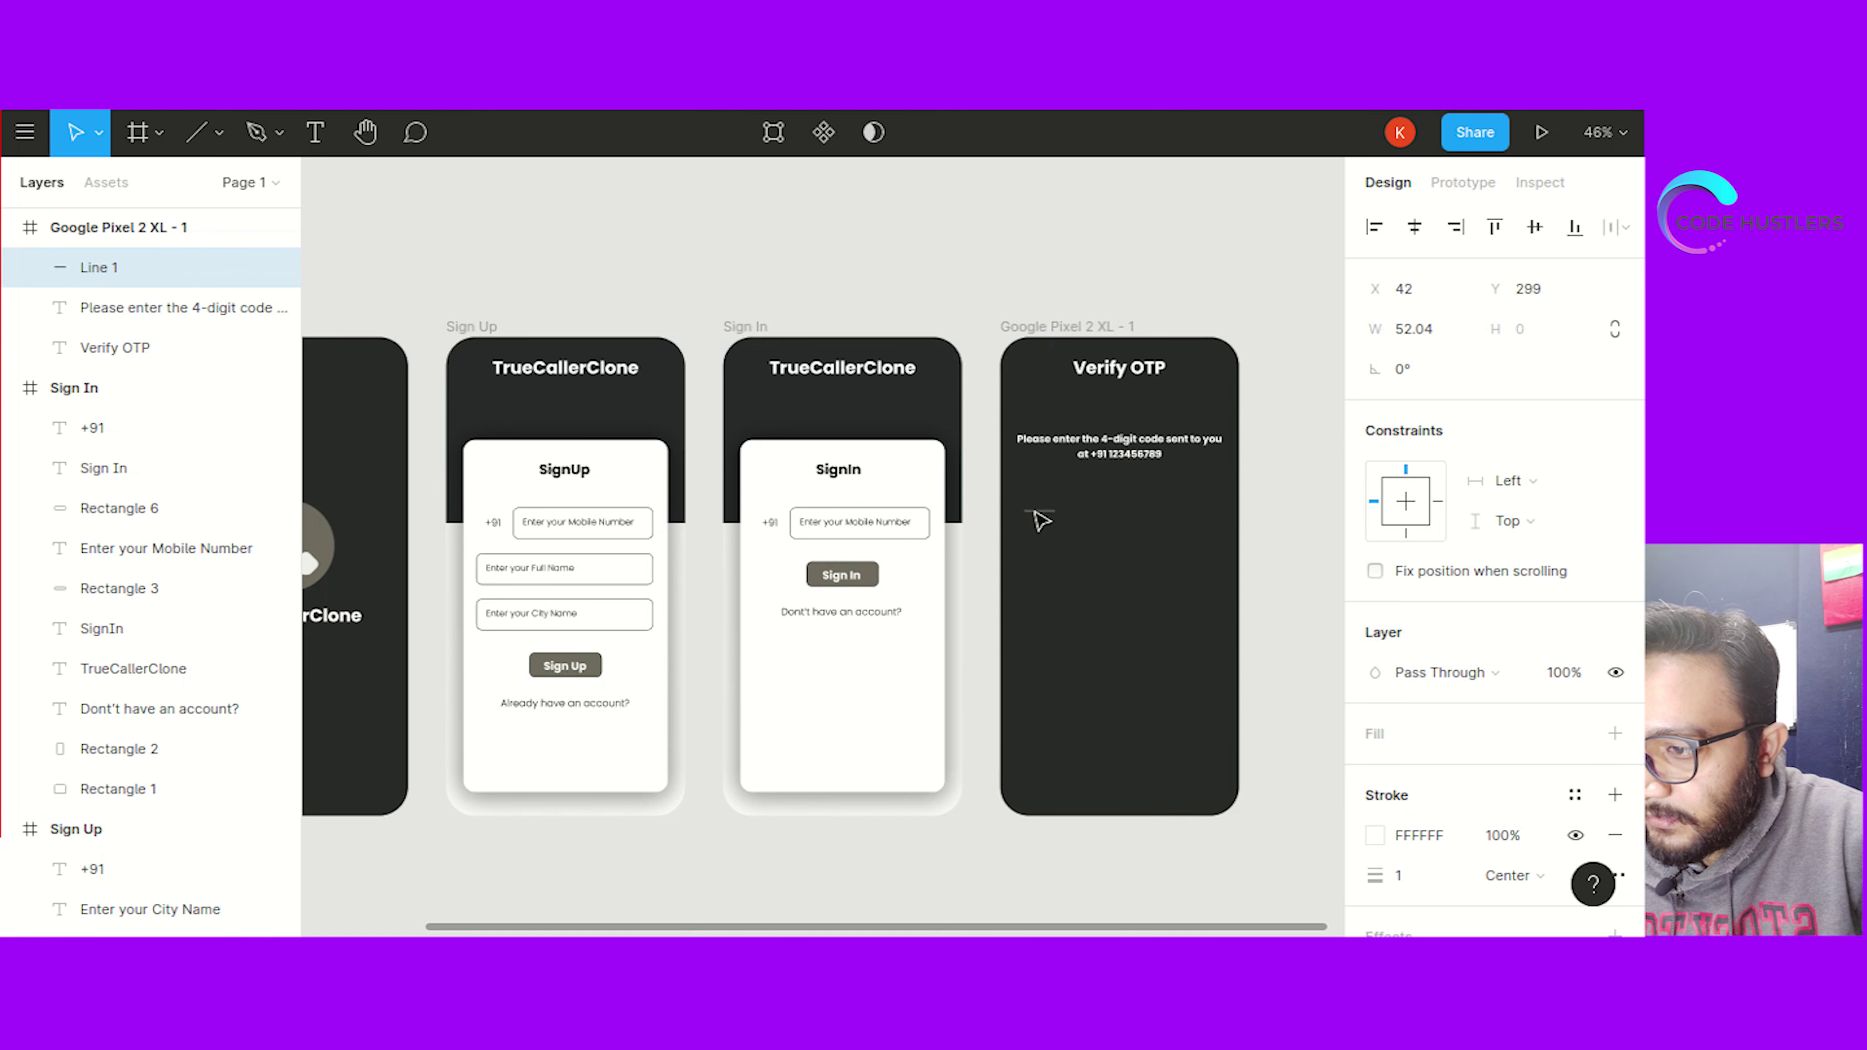
Add a 5-column layout grid with margin 30 and gutter 20 to the Verify OTP frame
key(Escape)
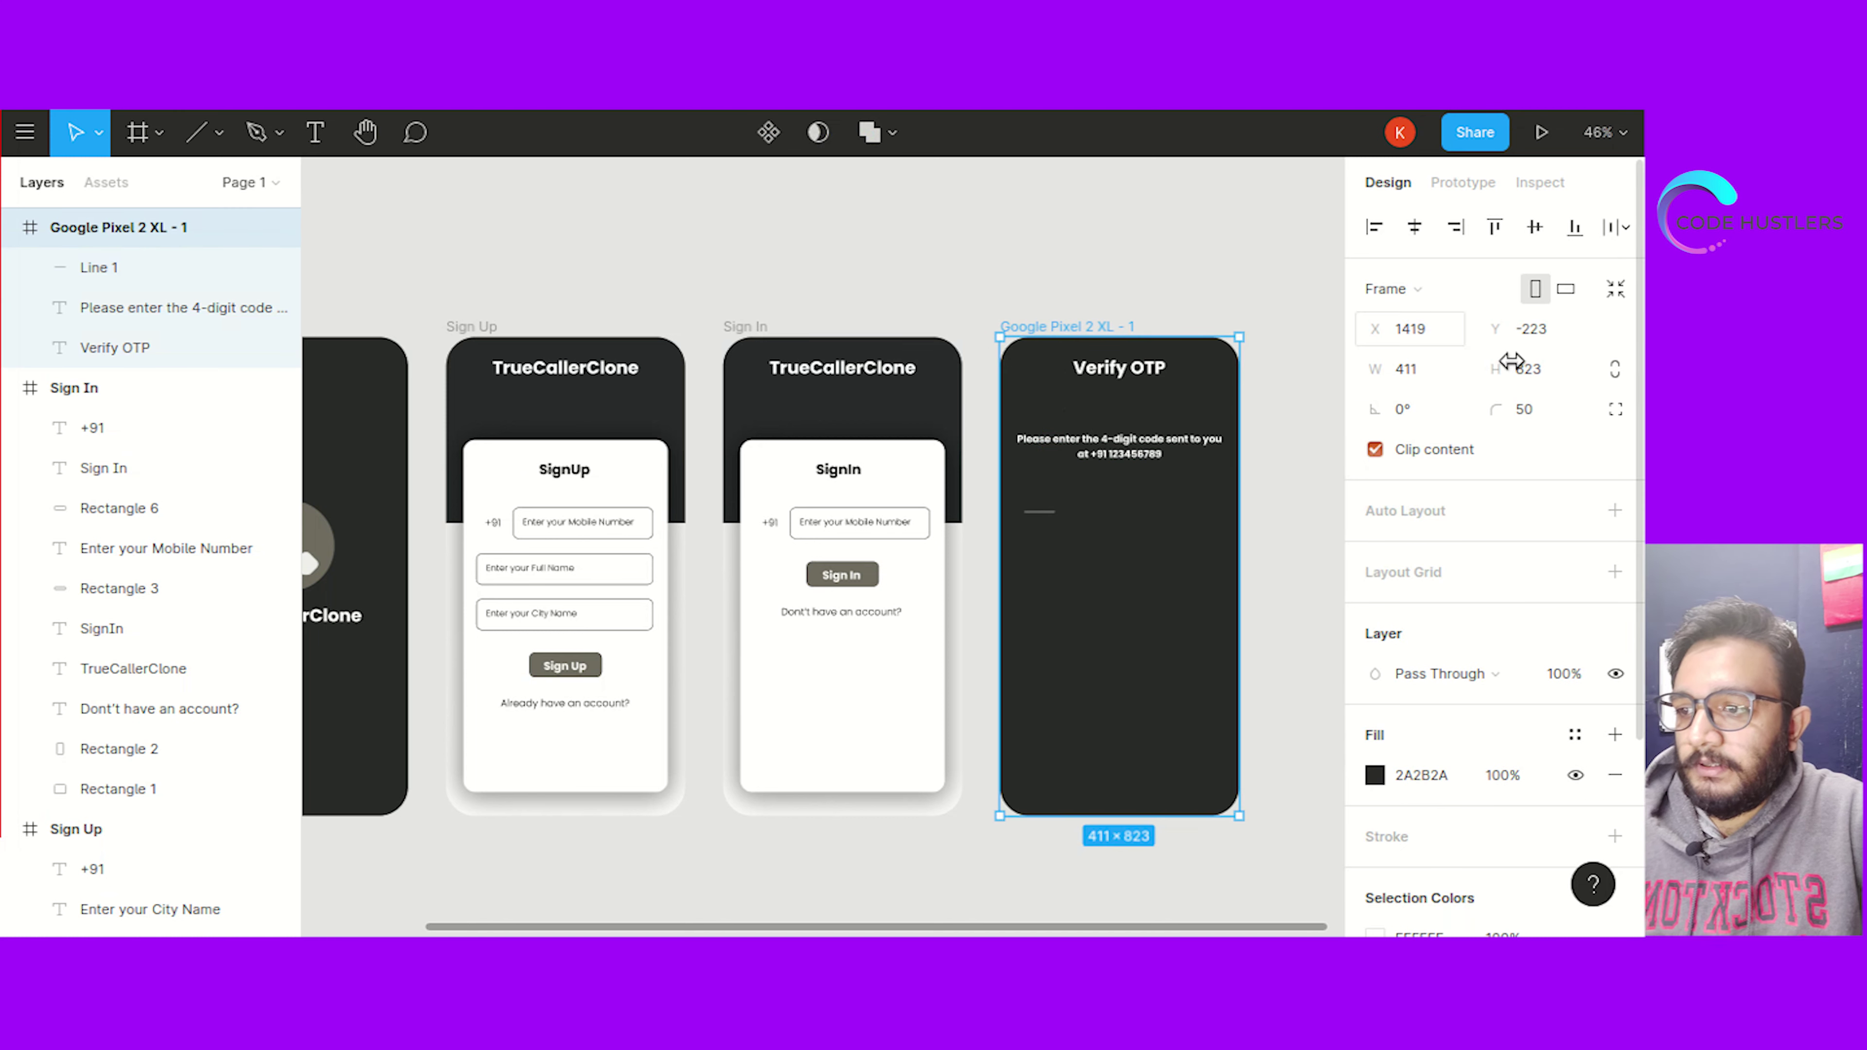
scroll(1479, 591, down, 3)
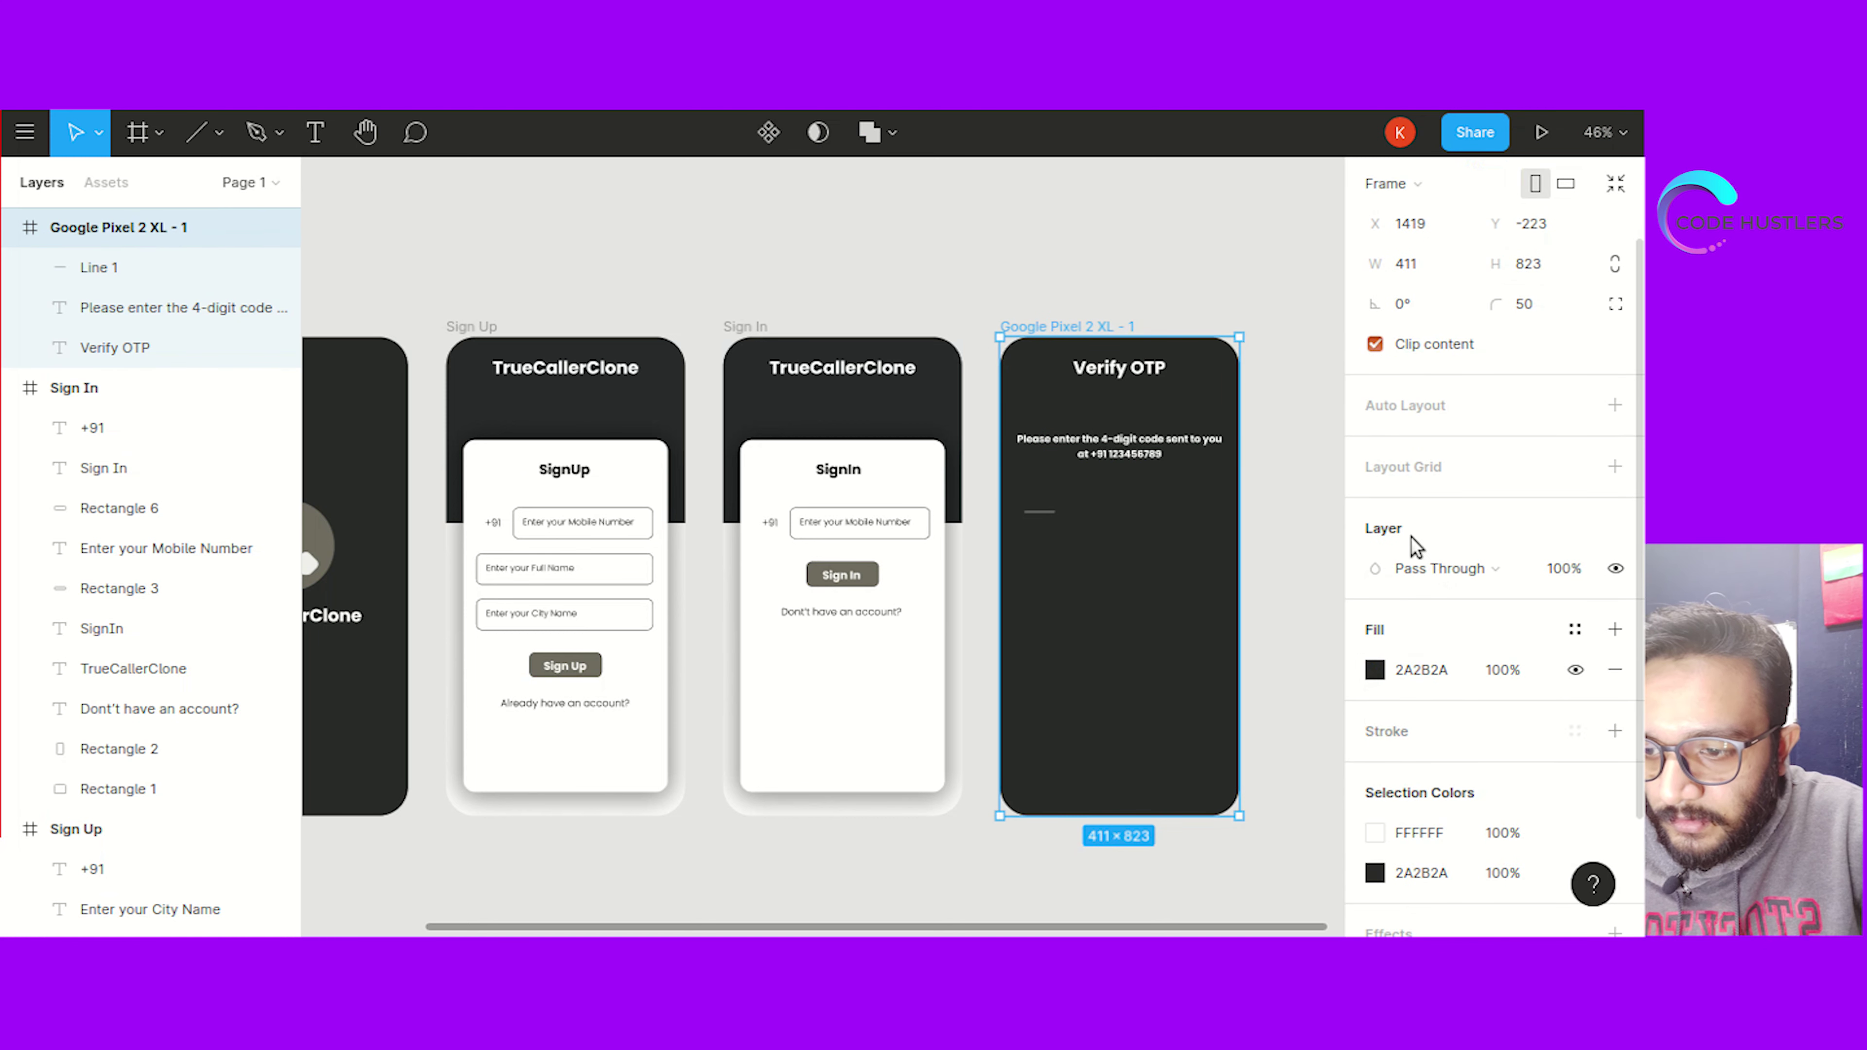
click(1614, 467)
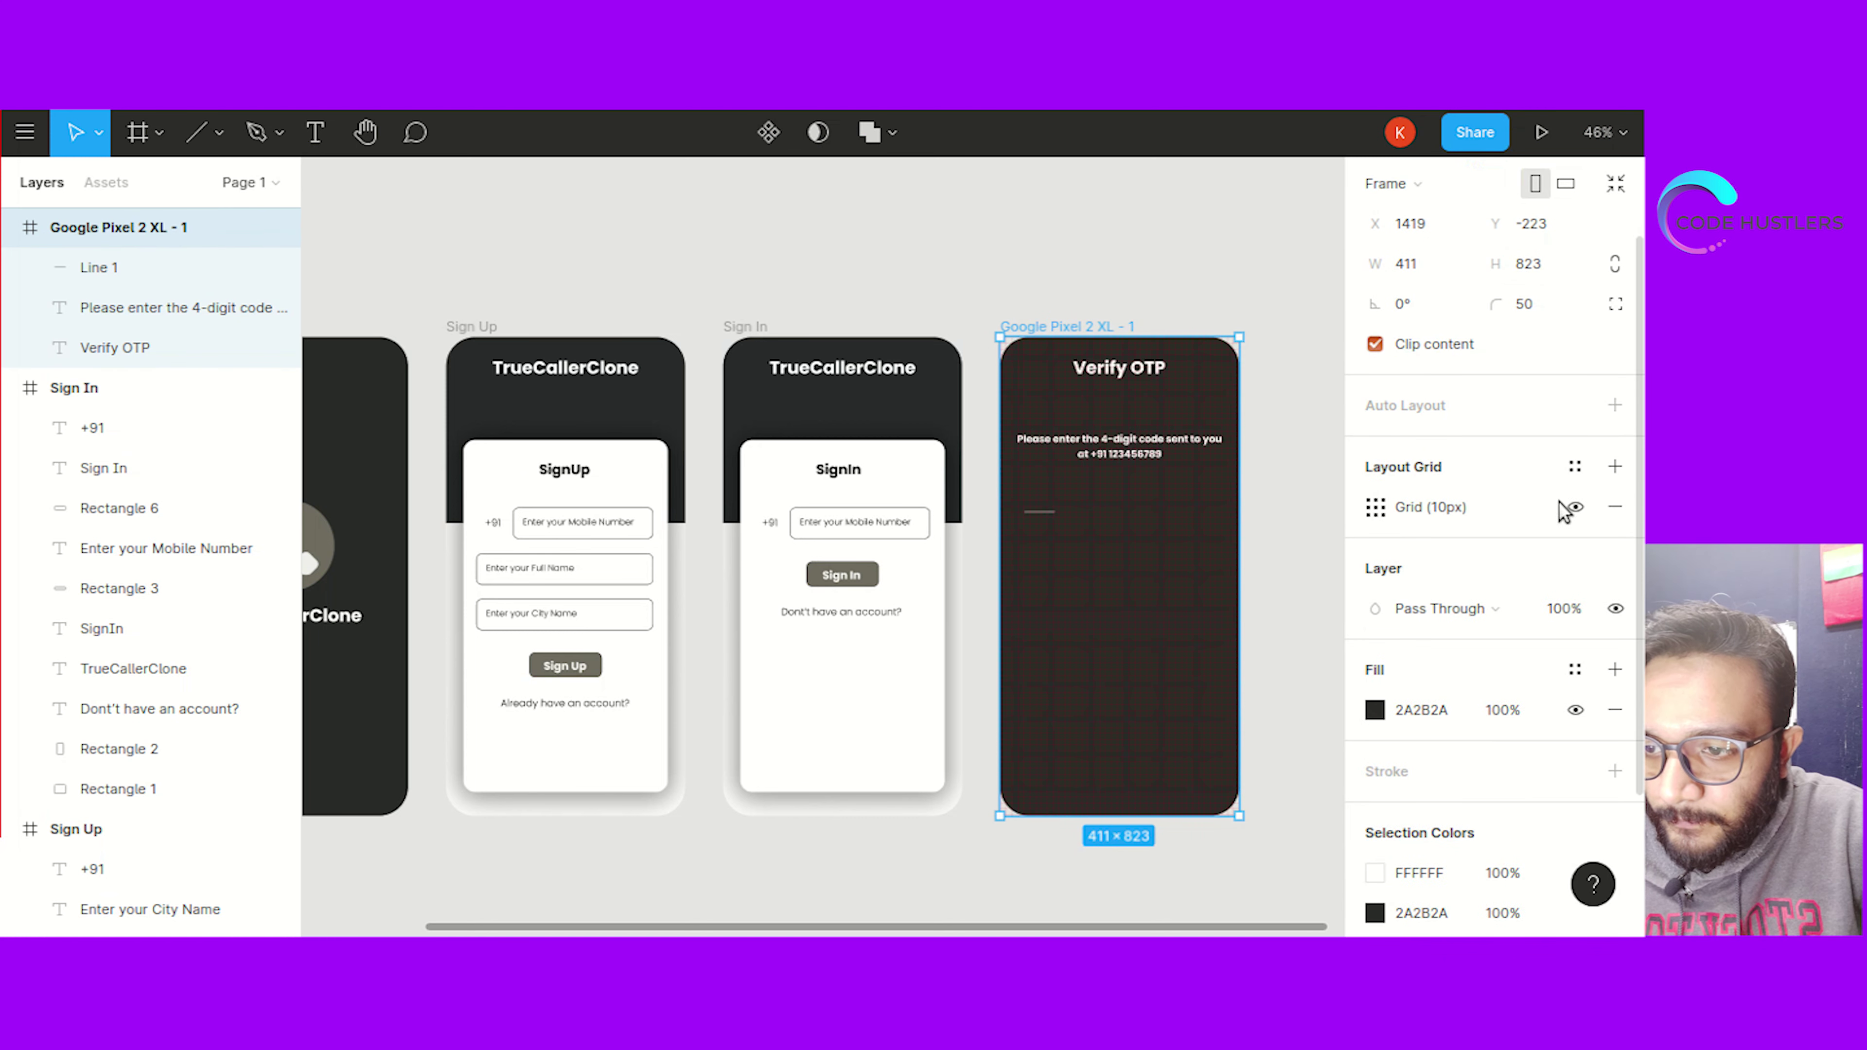
click(1375, 509)
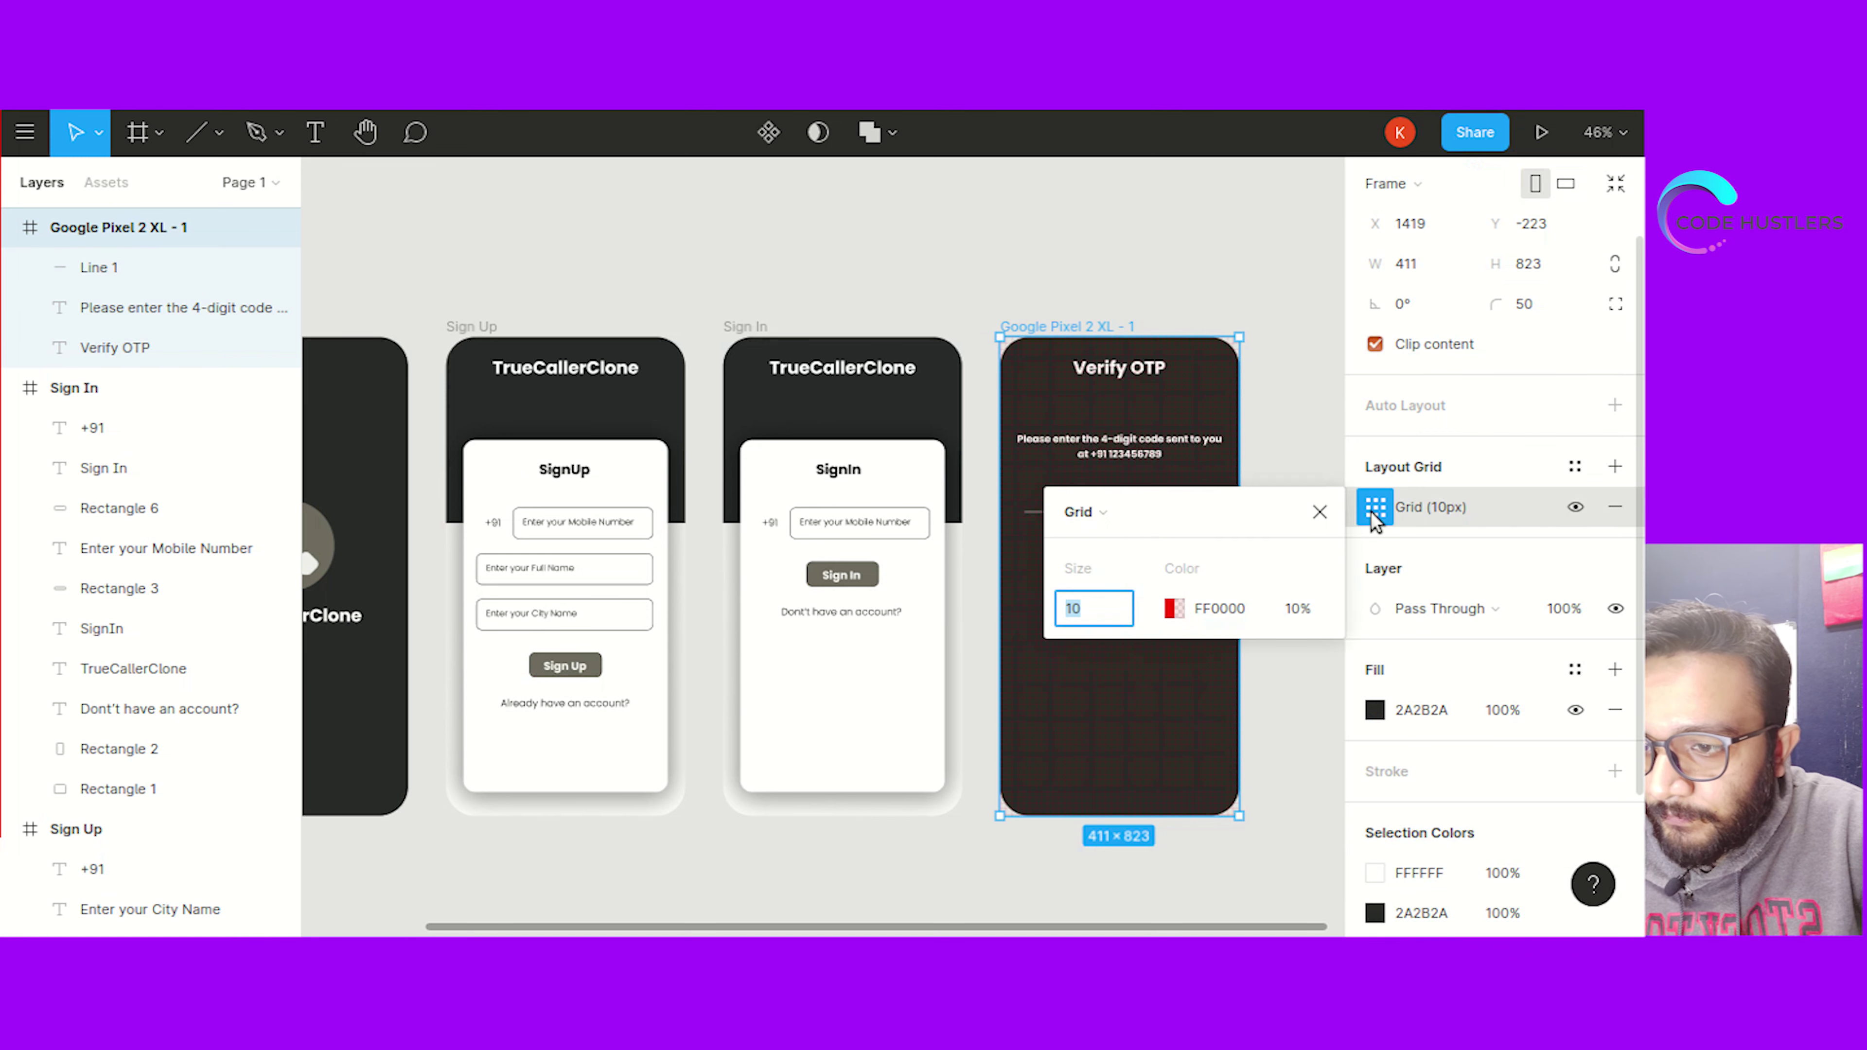
click(1081, 513)
click(1176, 542)
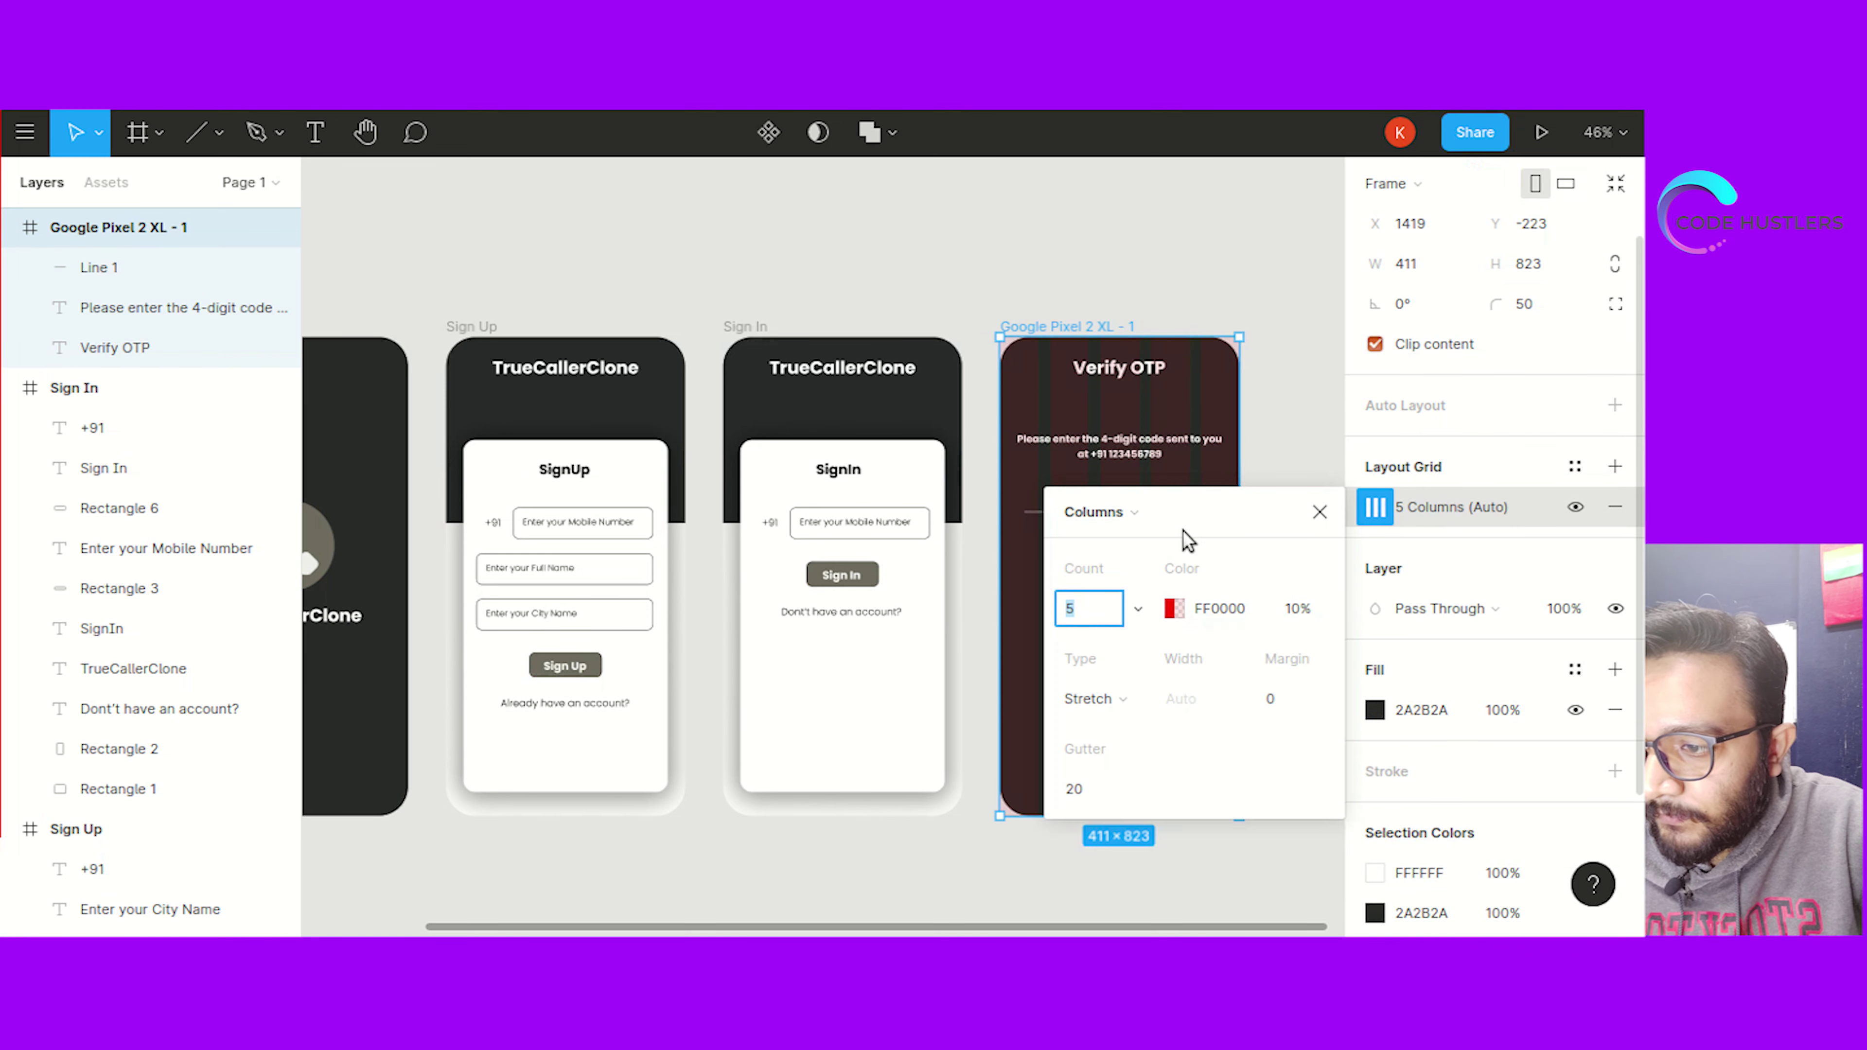
click(1280, 695)
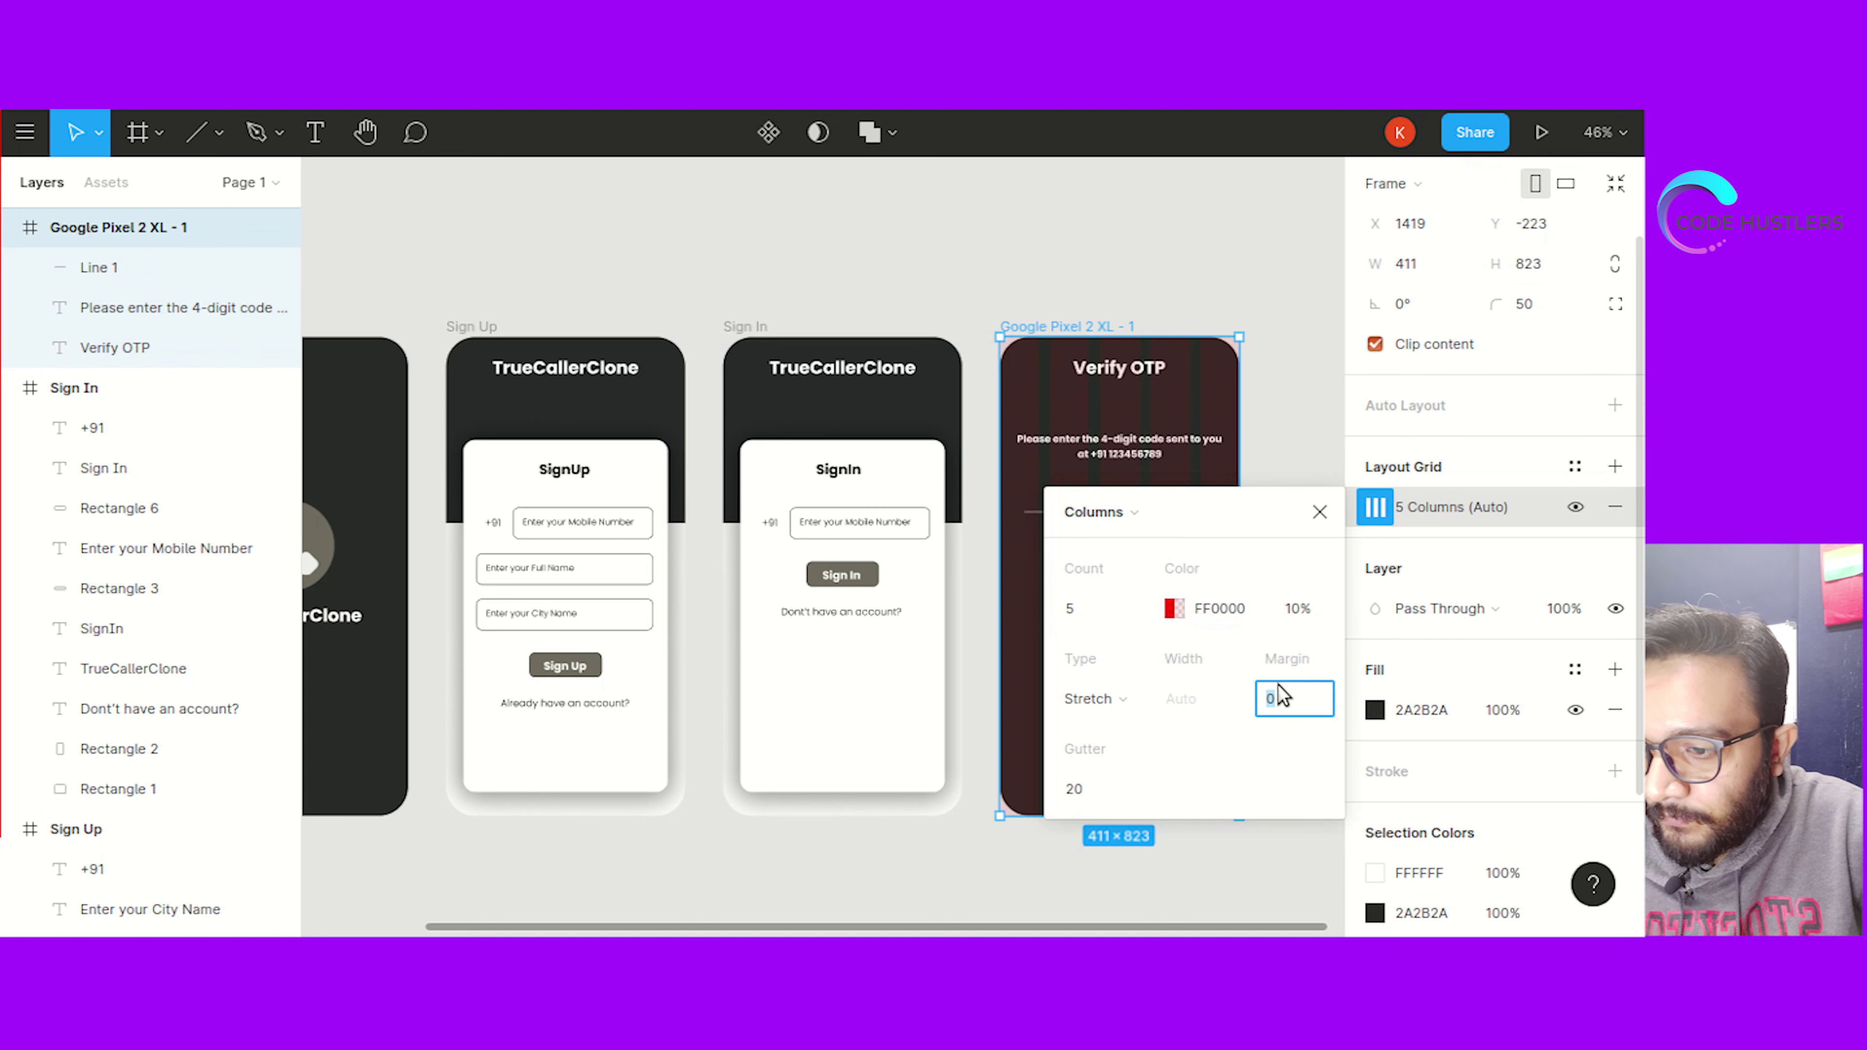
text(30)
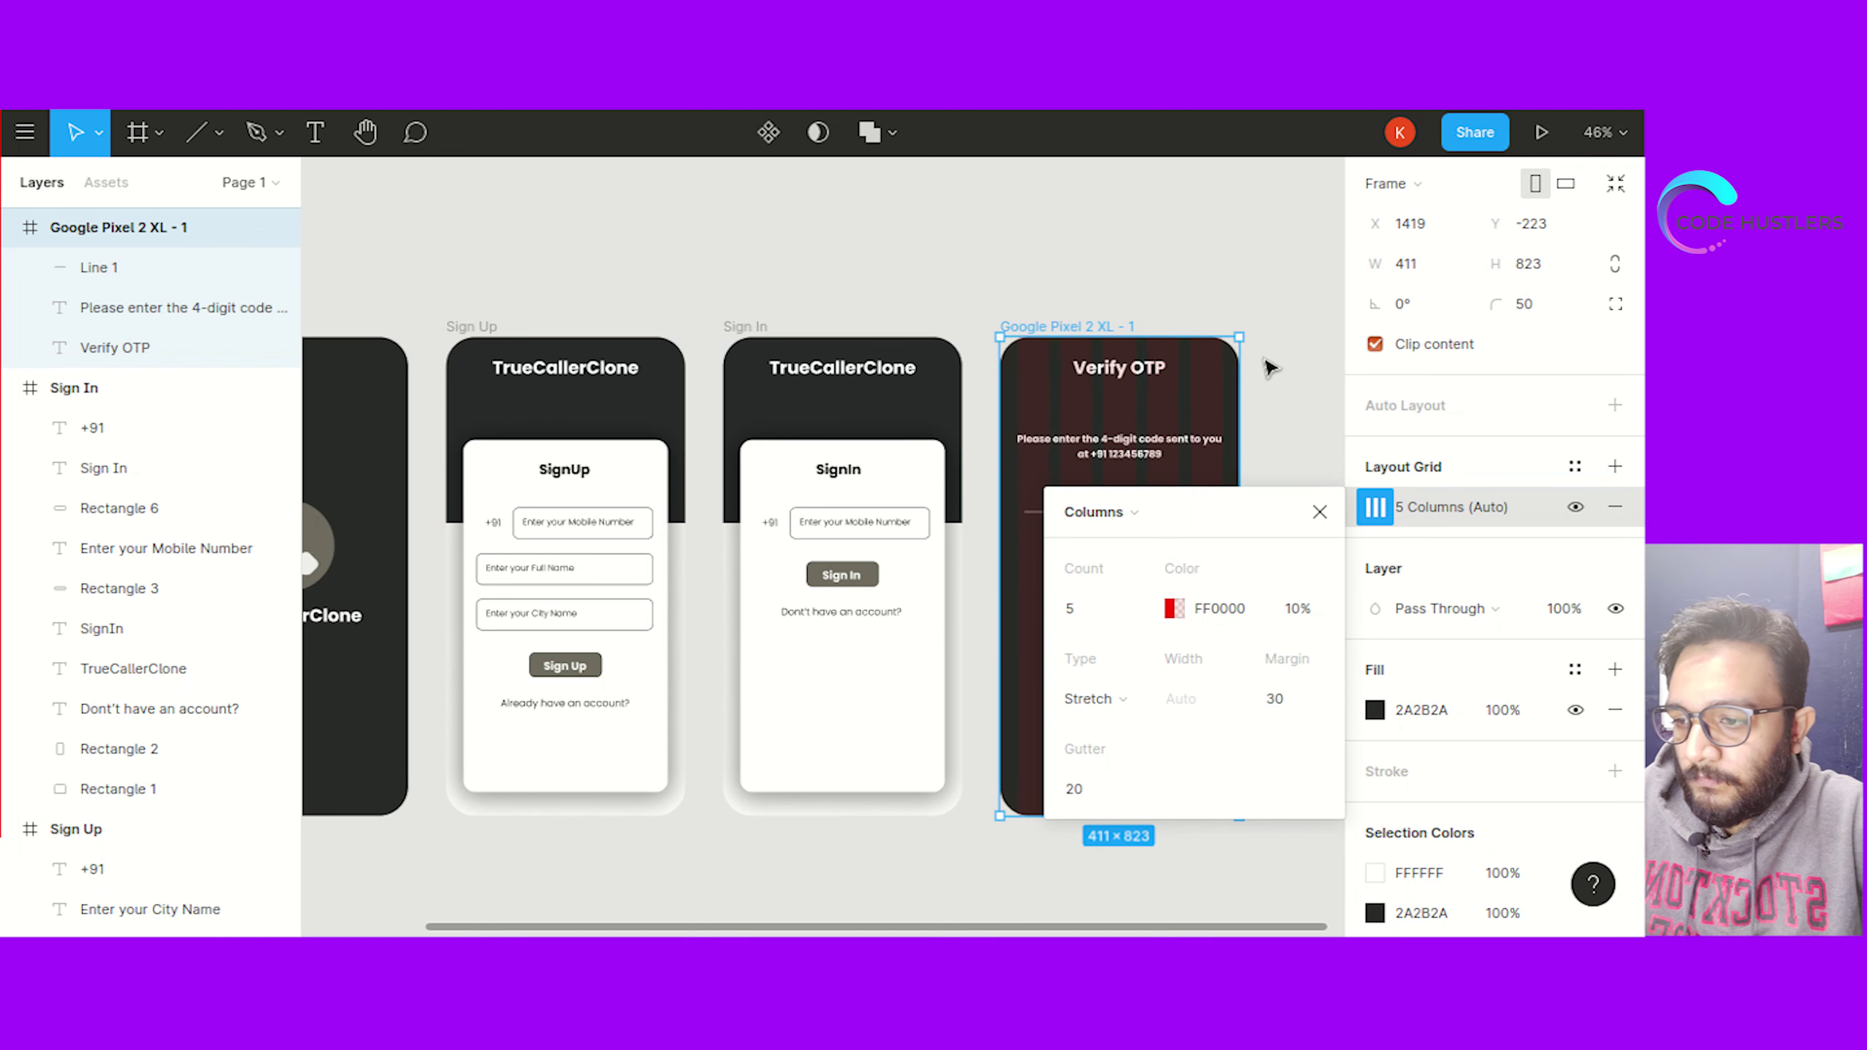
click(1298, 376)
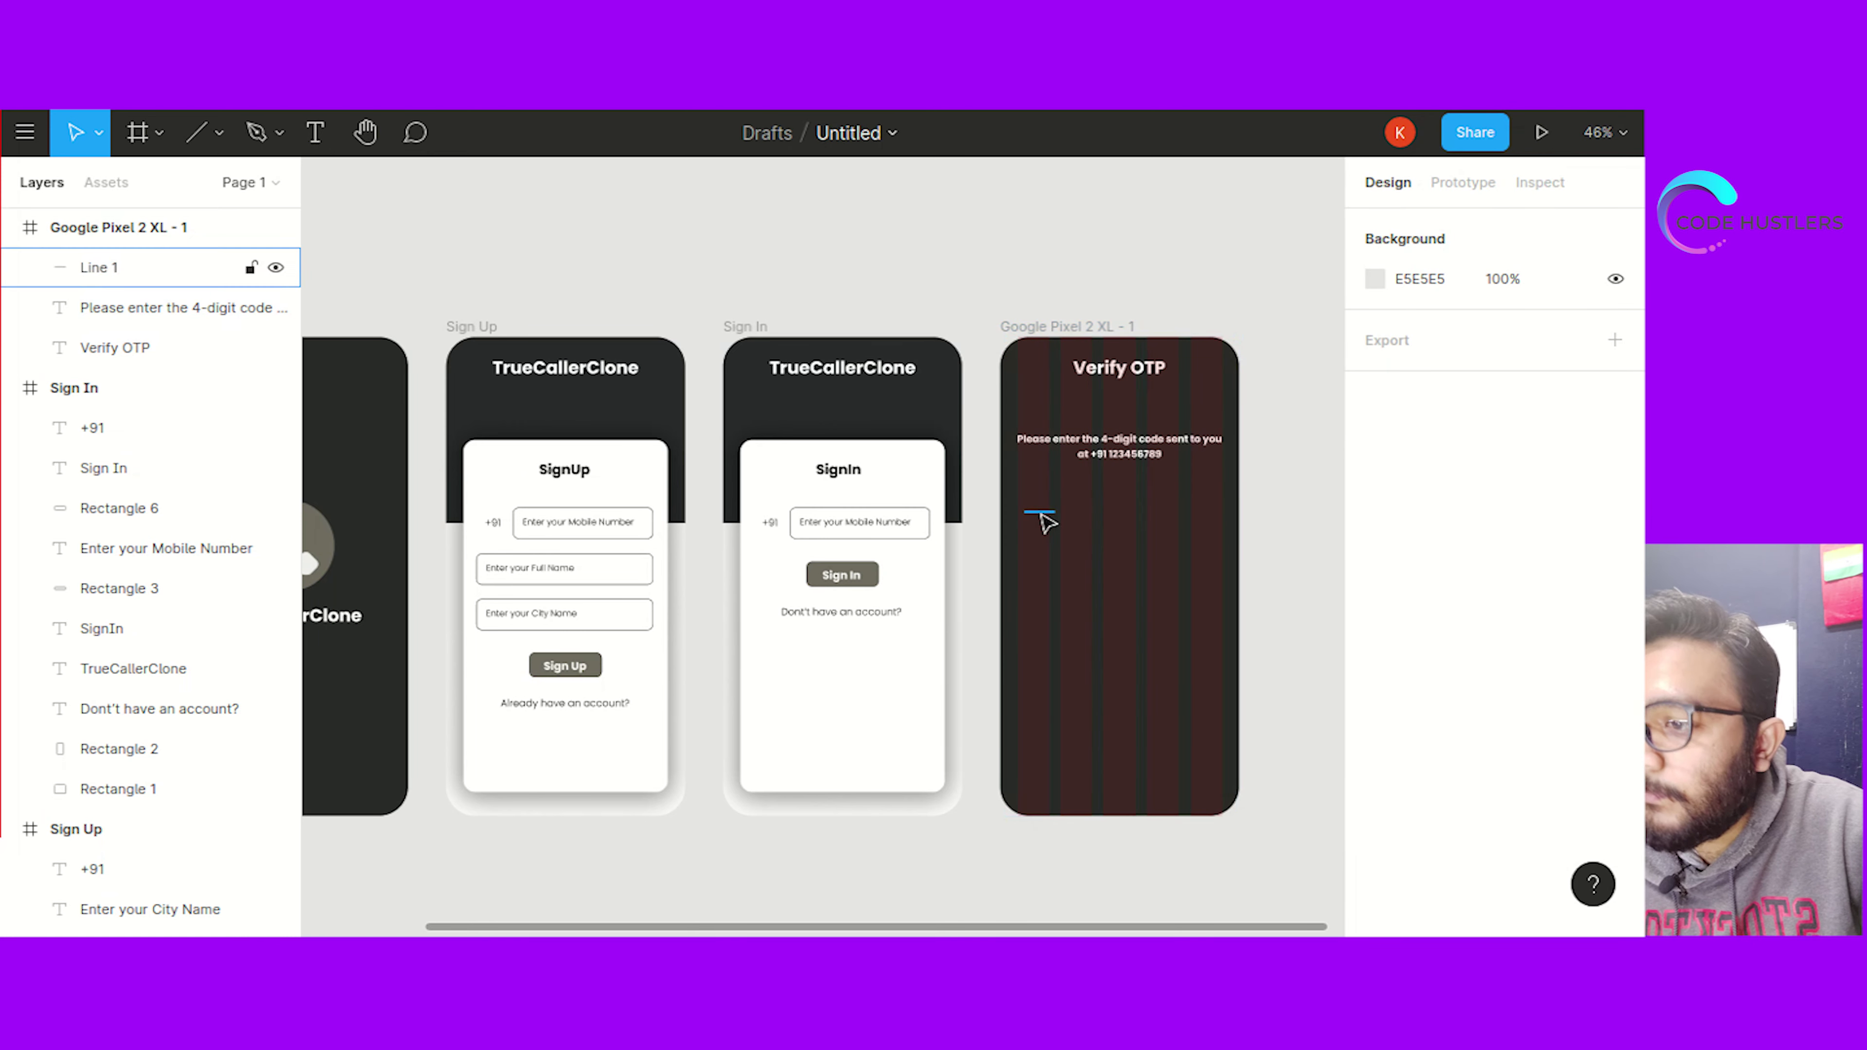
Place the first underline and paste three copies to its right, deleting the extra fifth one
drag(1037, 515, 1034, 503)
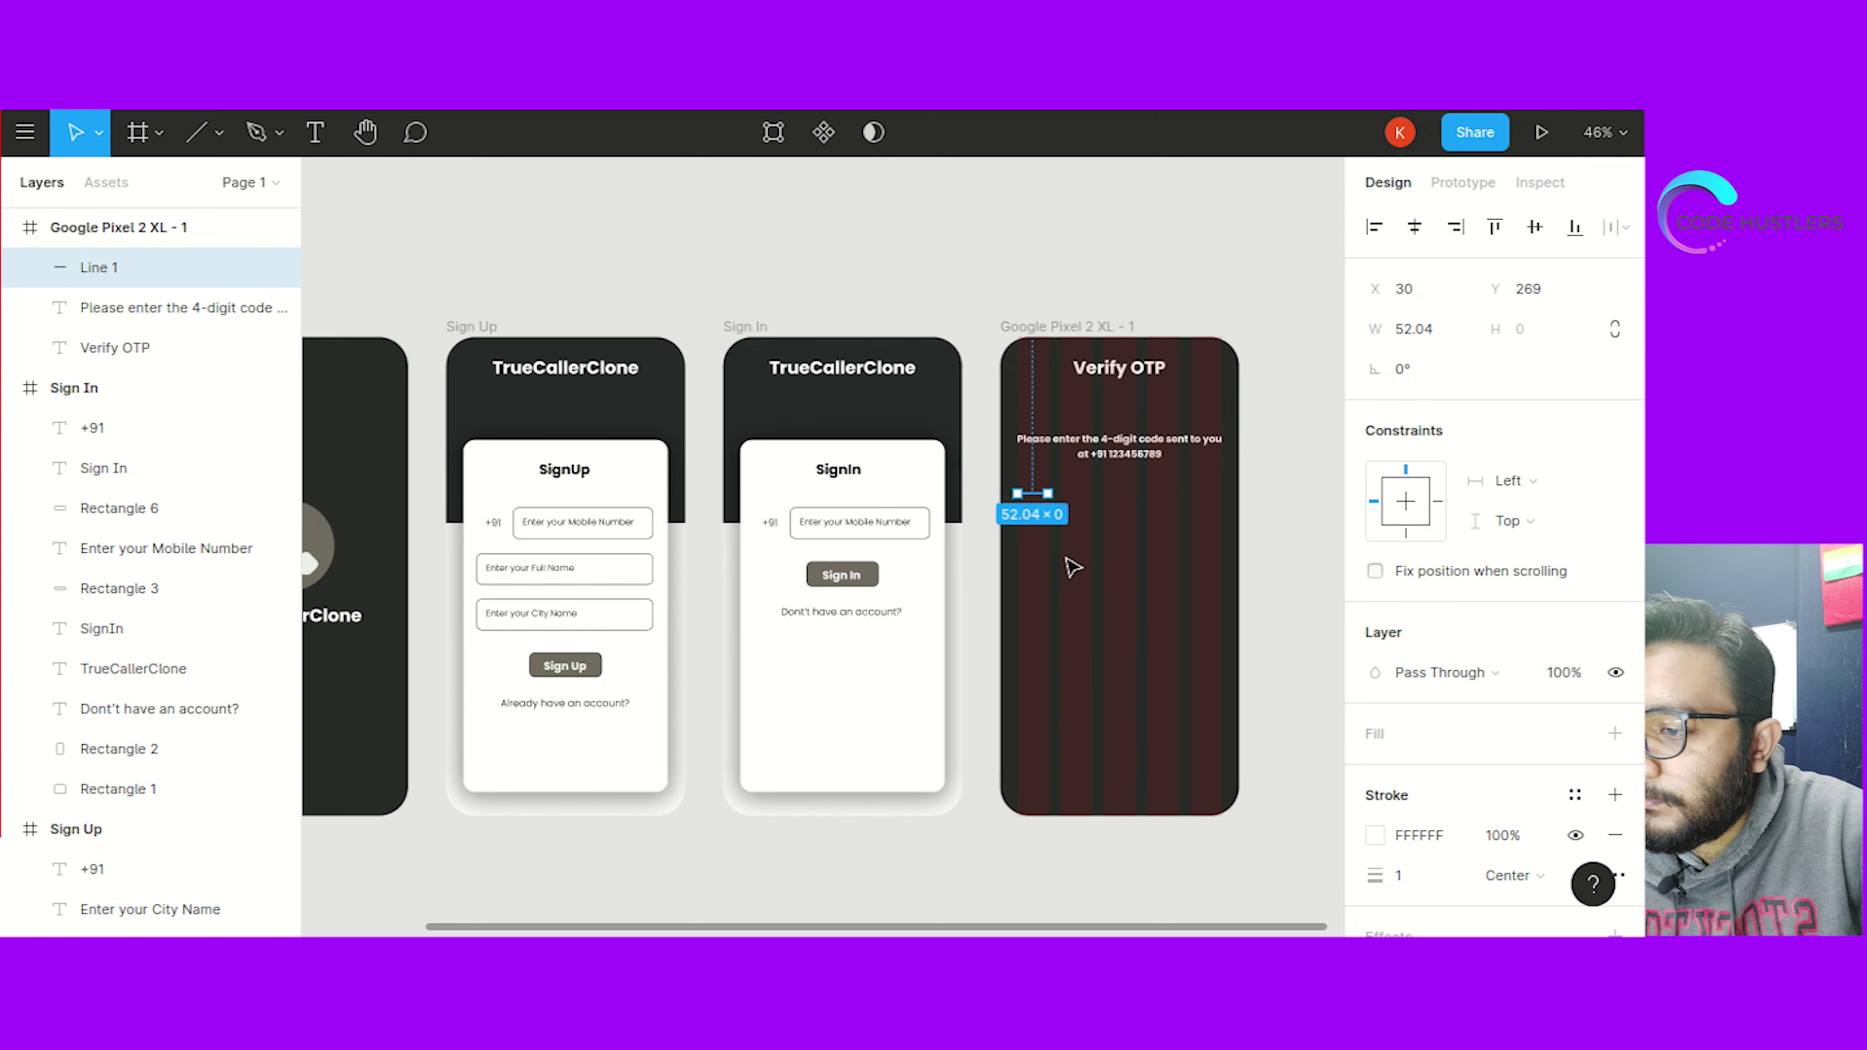
click(1103, 508)
key(ctrl+v)
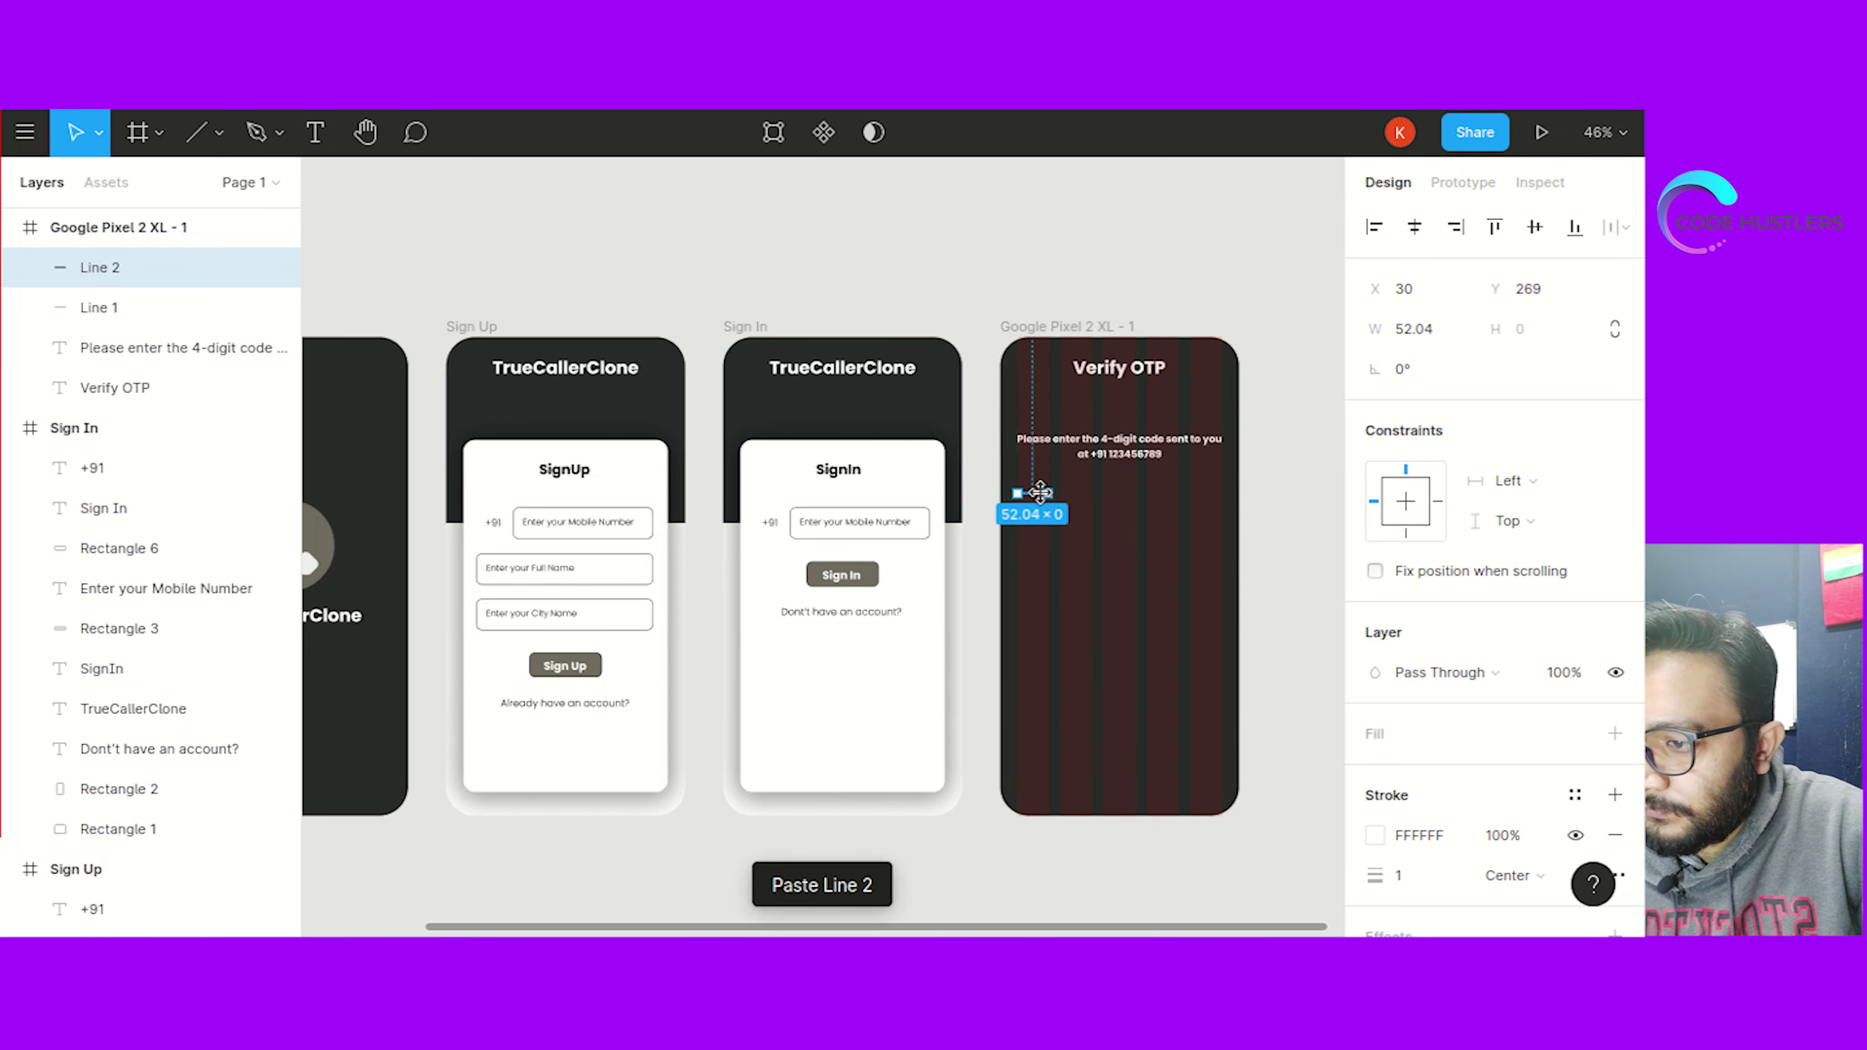
drag(1029, 504, 1095, 500)
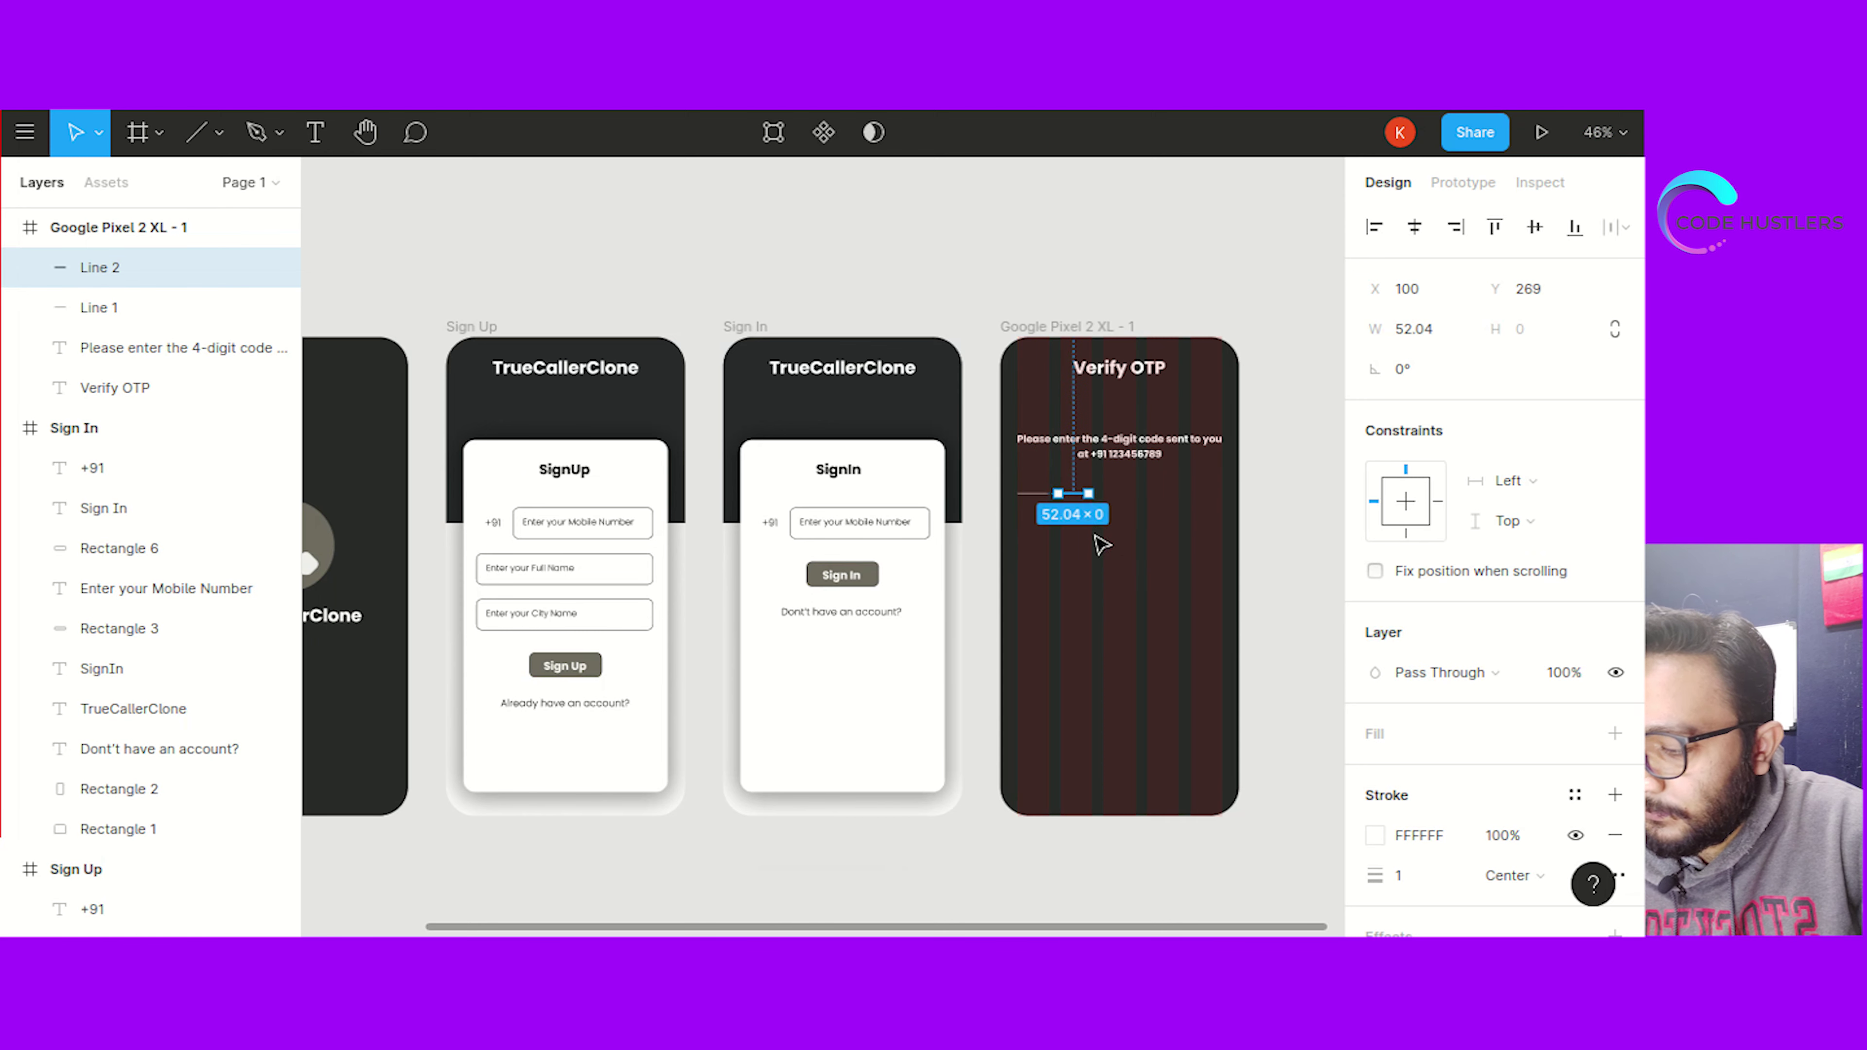
key(ctrl+v)
drag(1080, 499, 1119, 508)
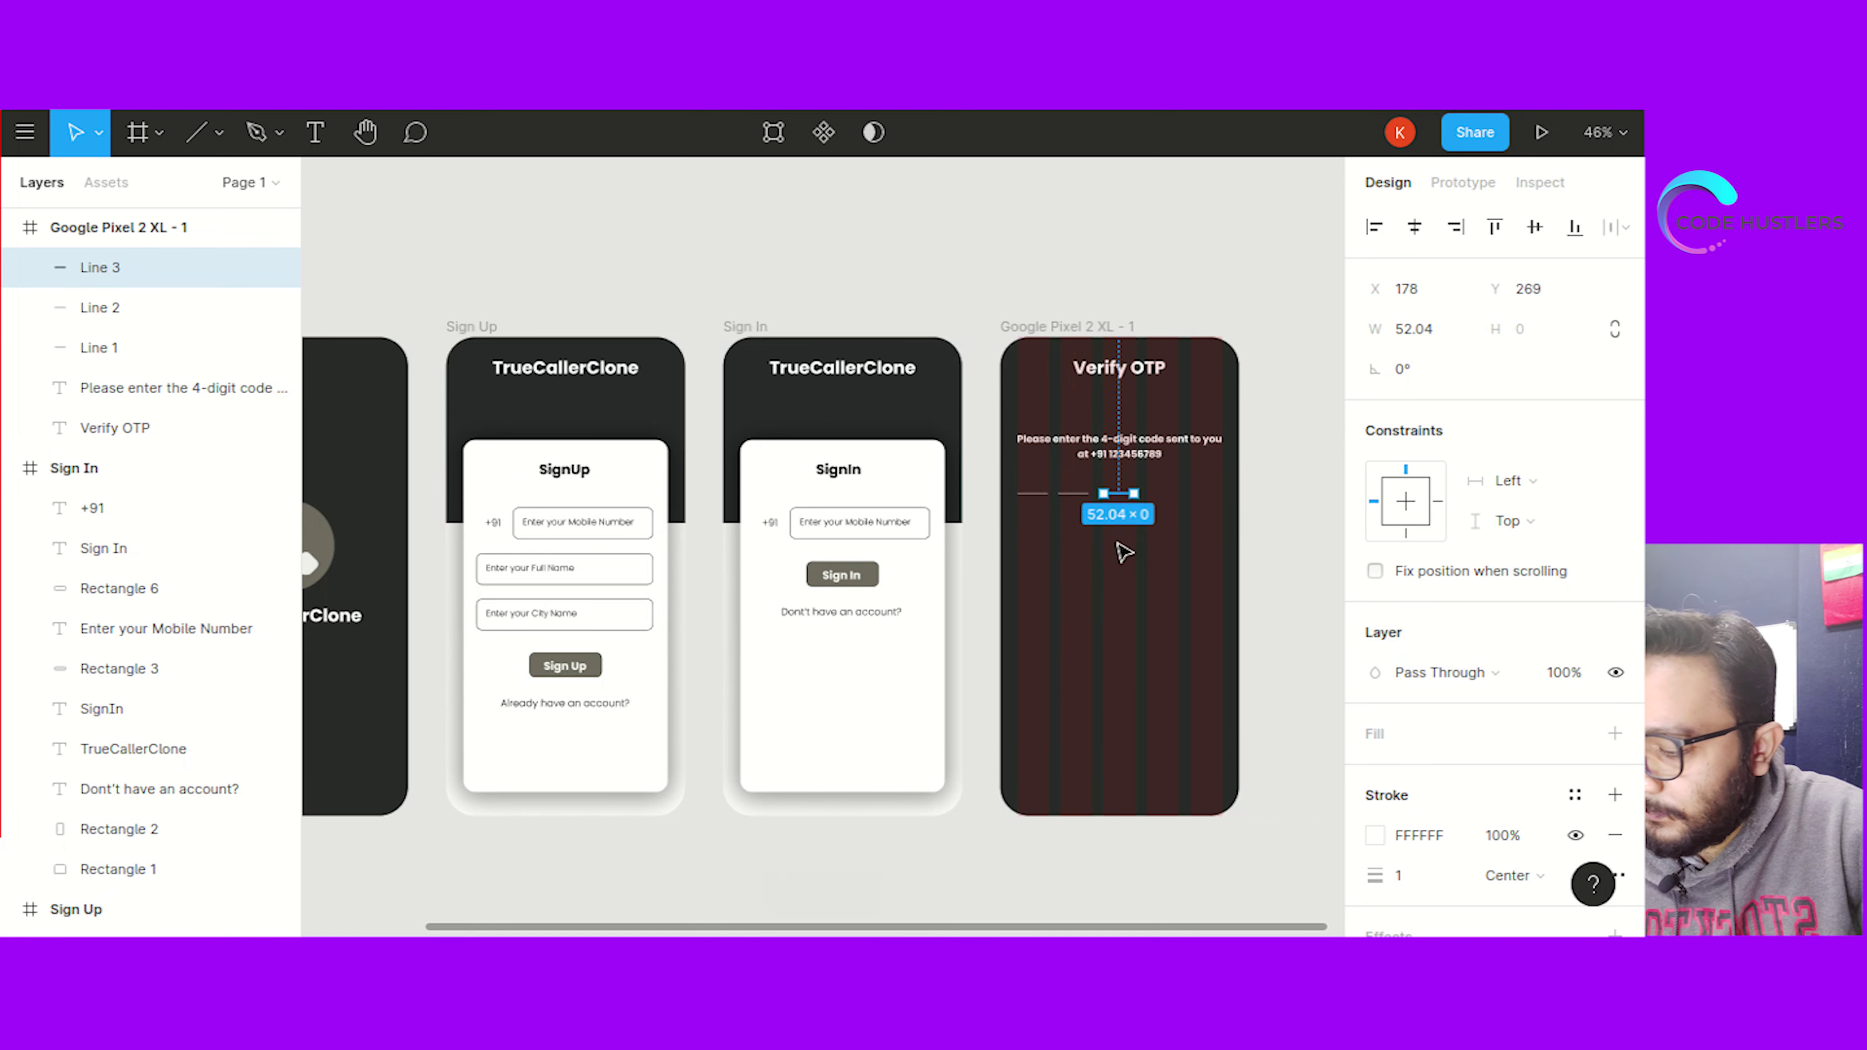
key(ctrl+v)
drag(1123, 497, 1166, 503)
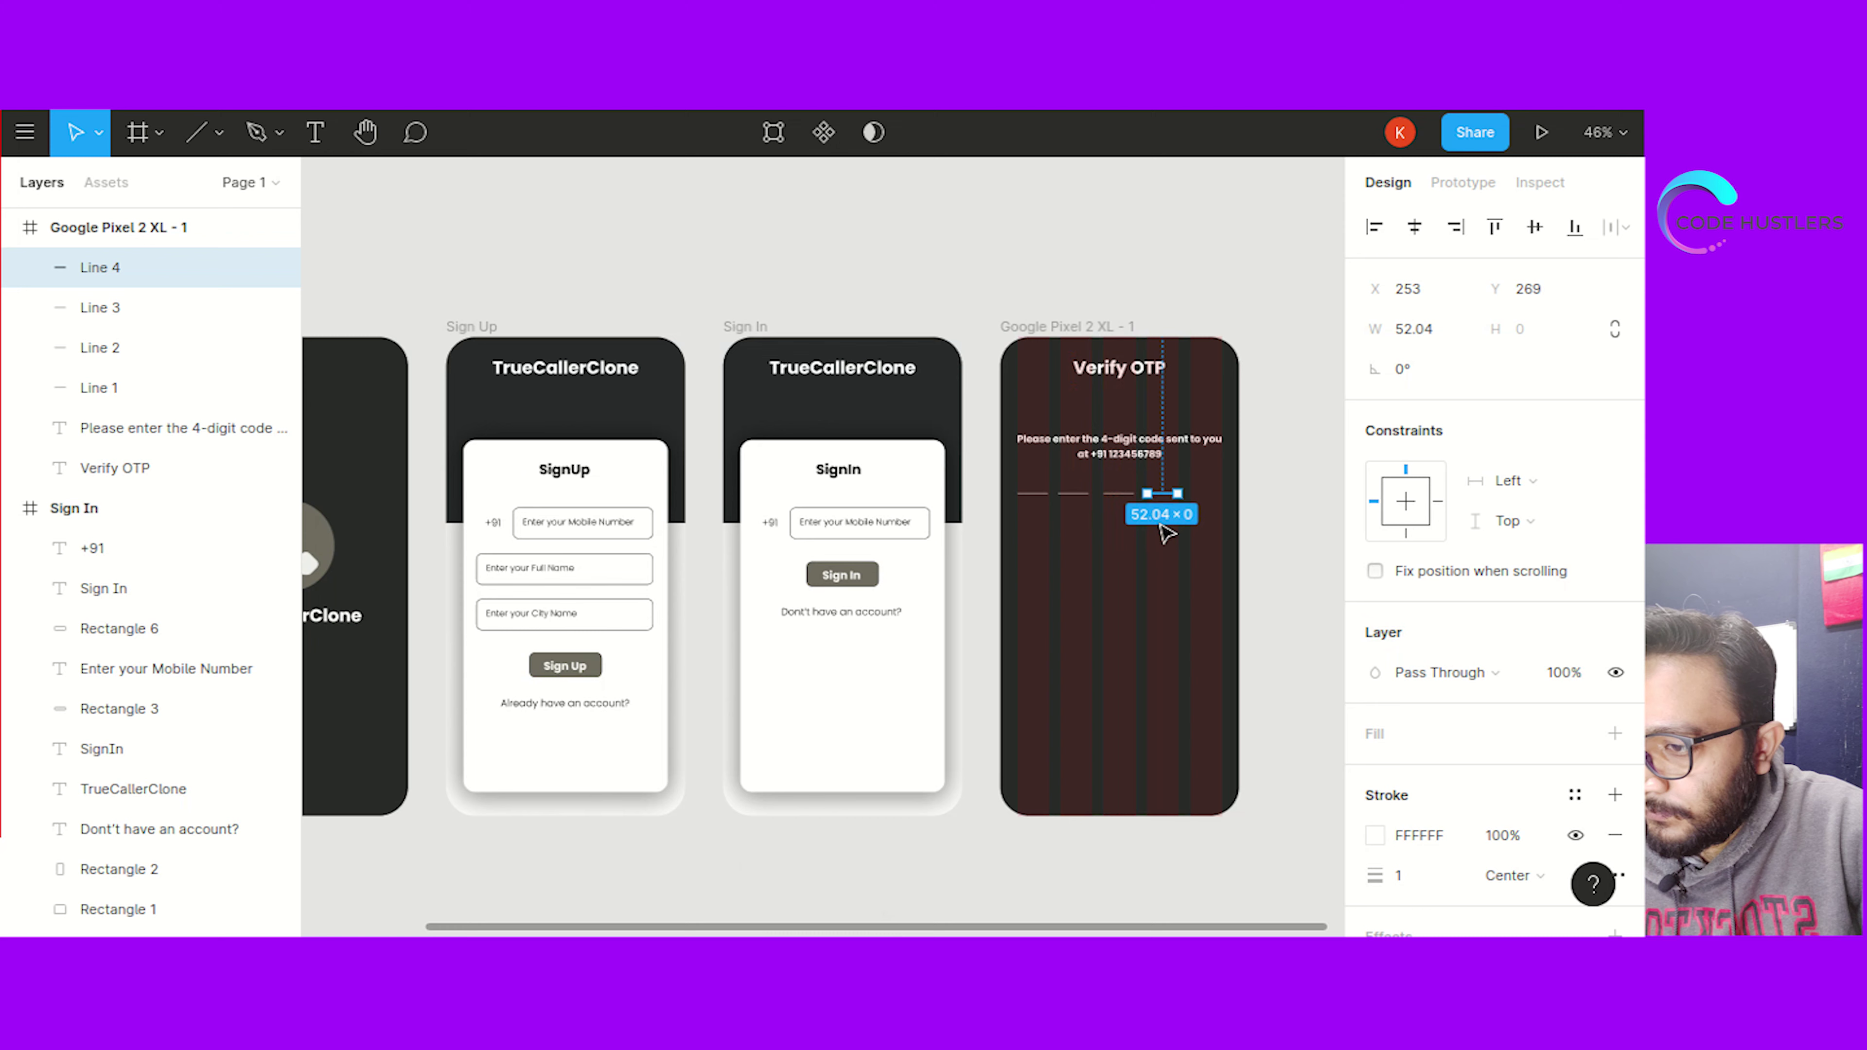
key(ctrl+v)
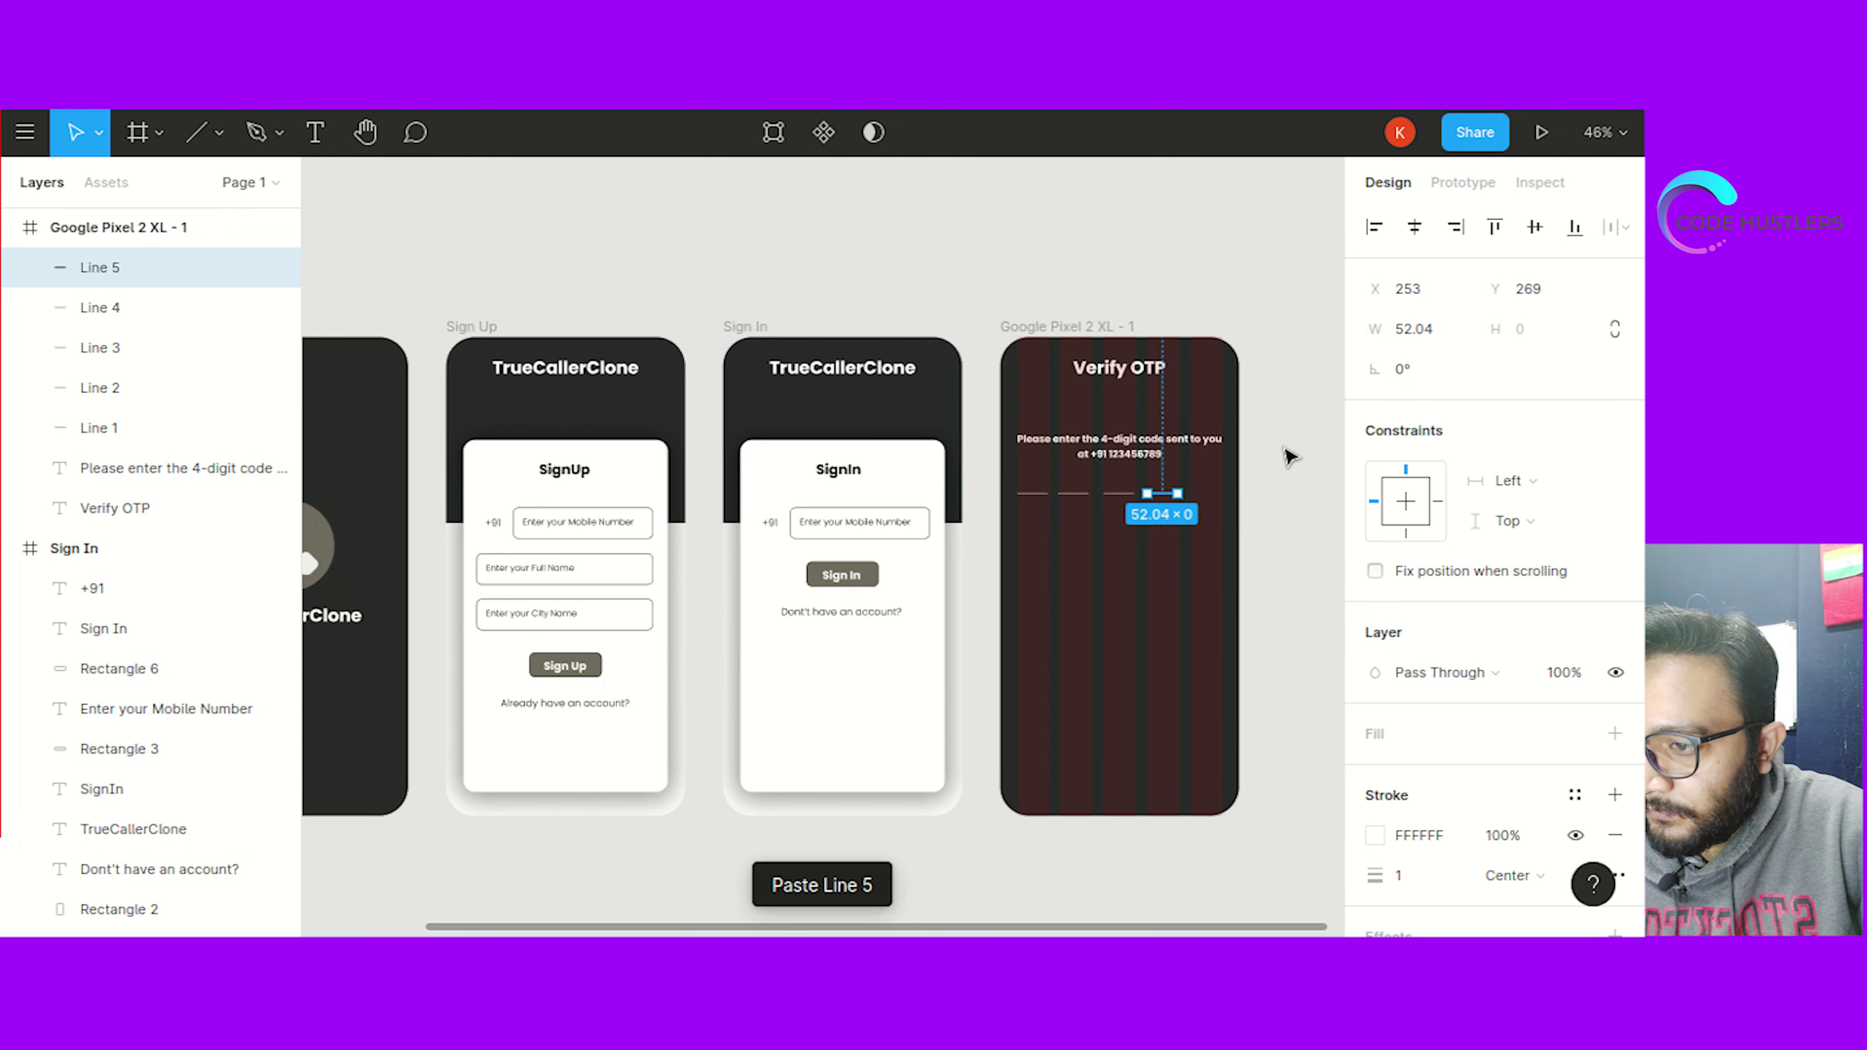
key(Delete)
Rearrange the four underlines so they sit evenly spaced across the row
click(1163, 494)
drag(1168, 502, 1195, 499)
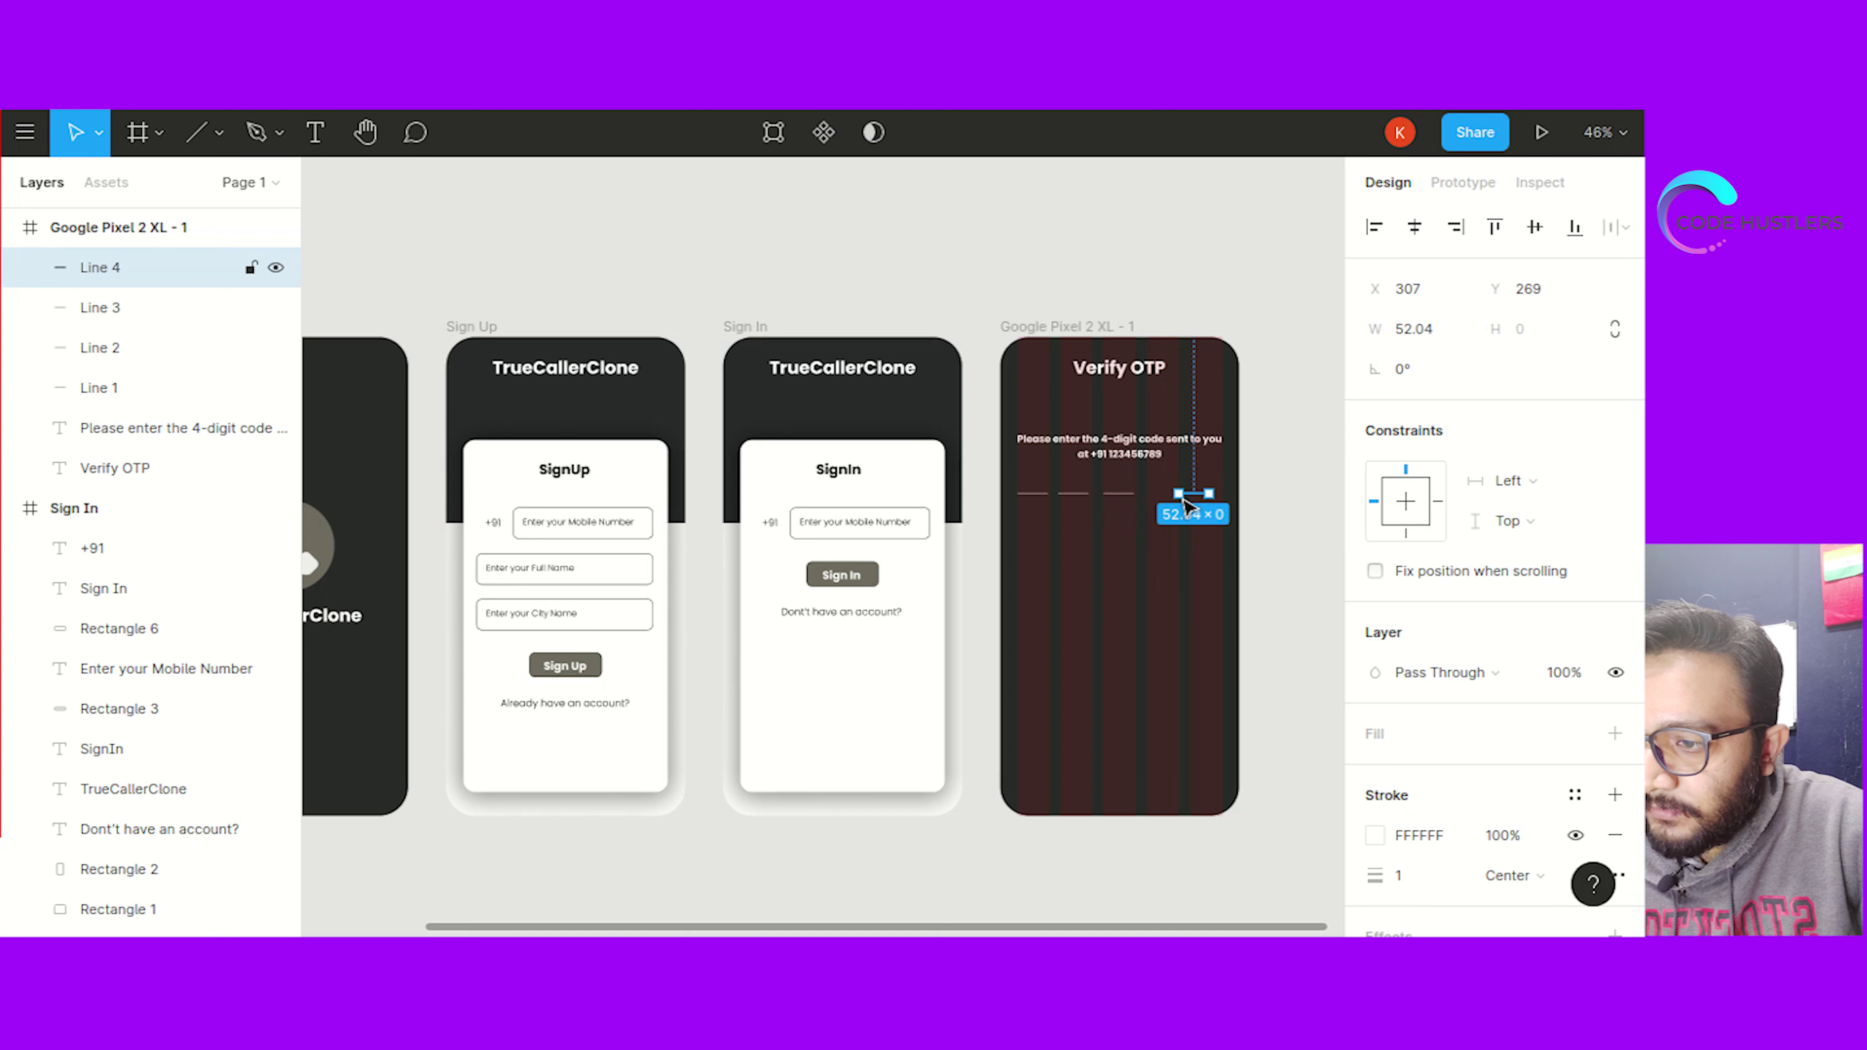
click(1133, 497)
drag(1140, 505, 1077, 501)
click(1074, 498)
click(1294, 537)
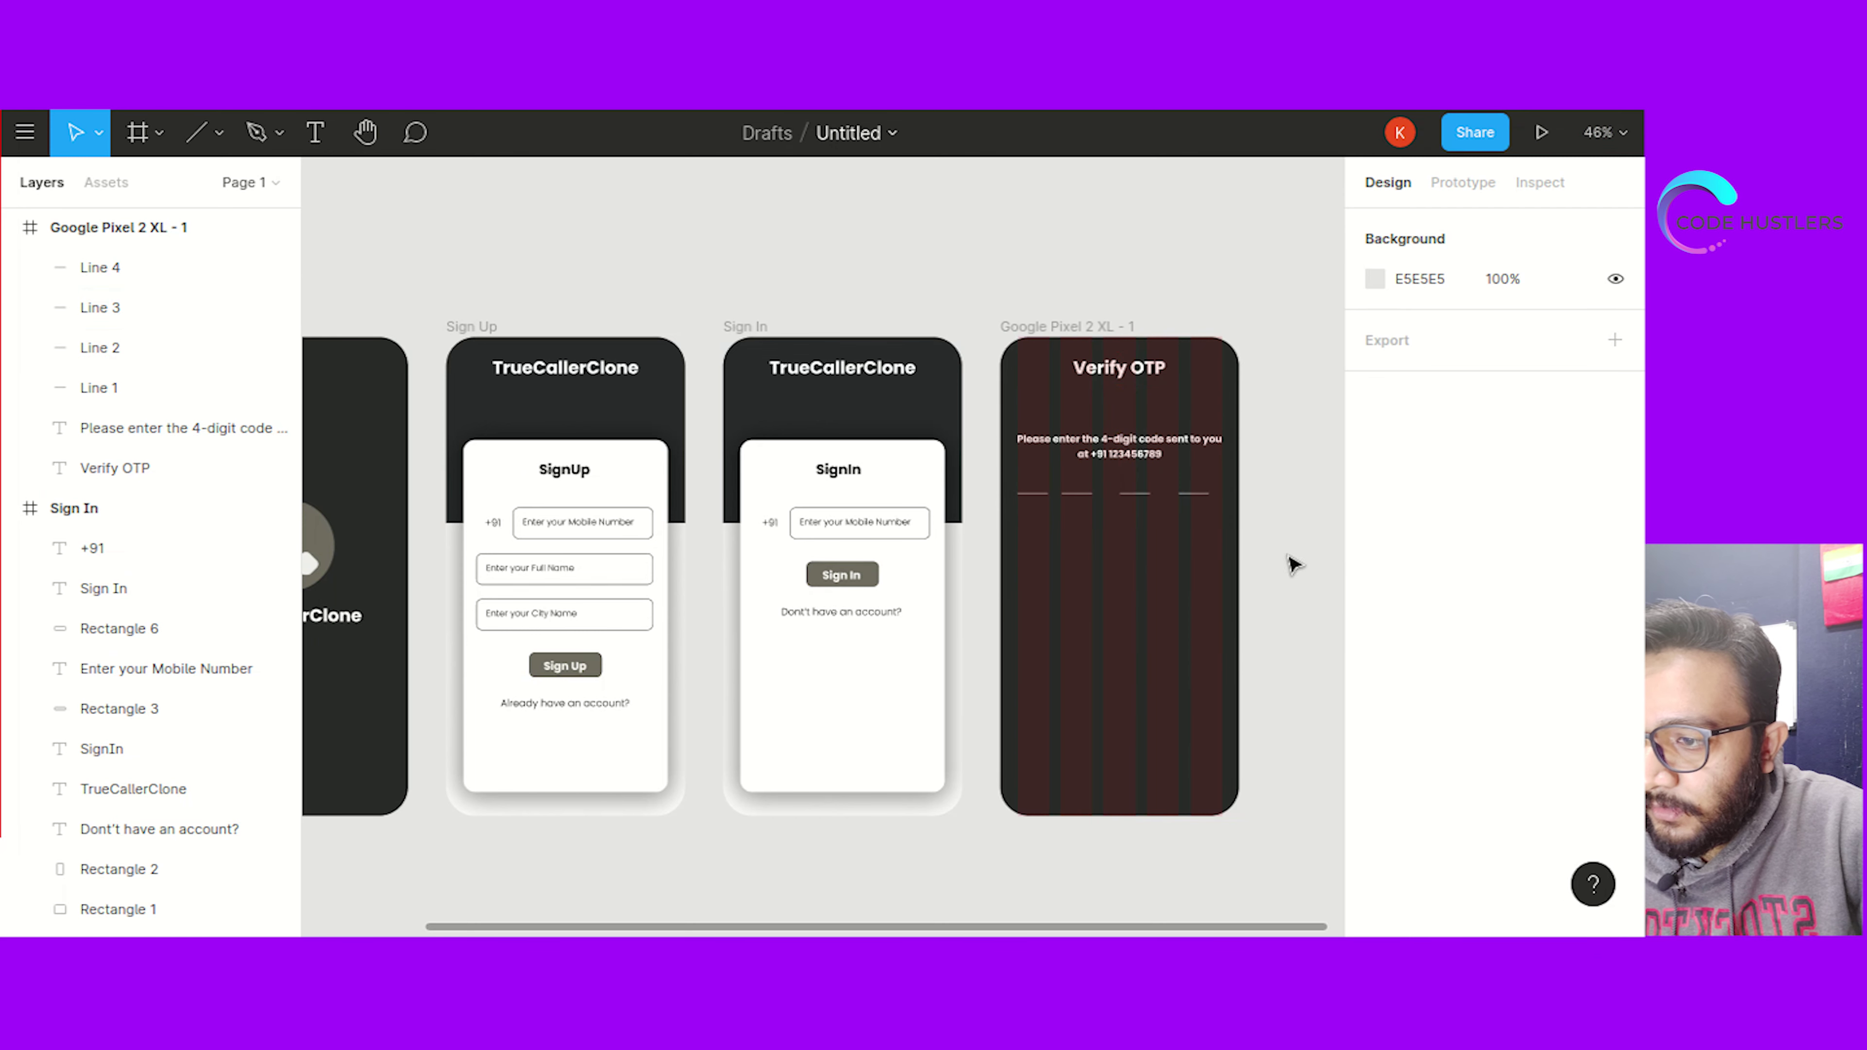
click(1077, 500)
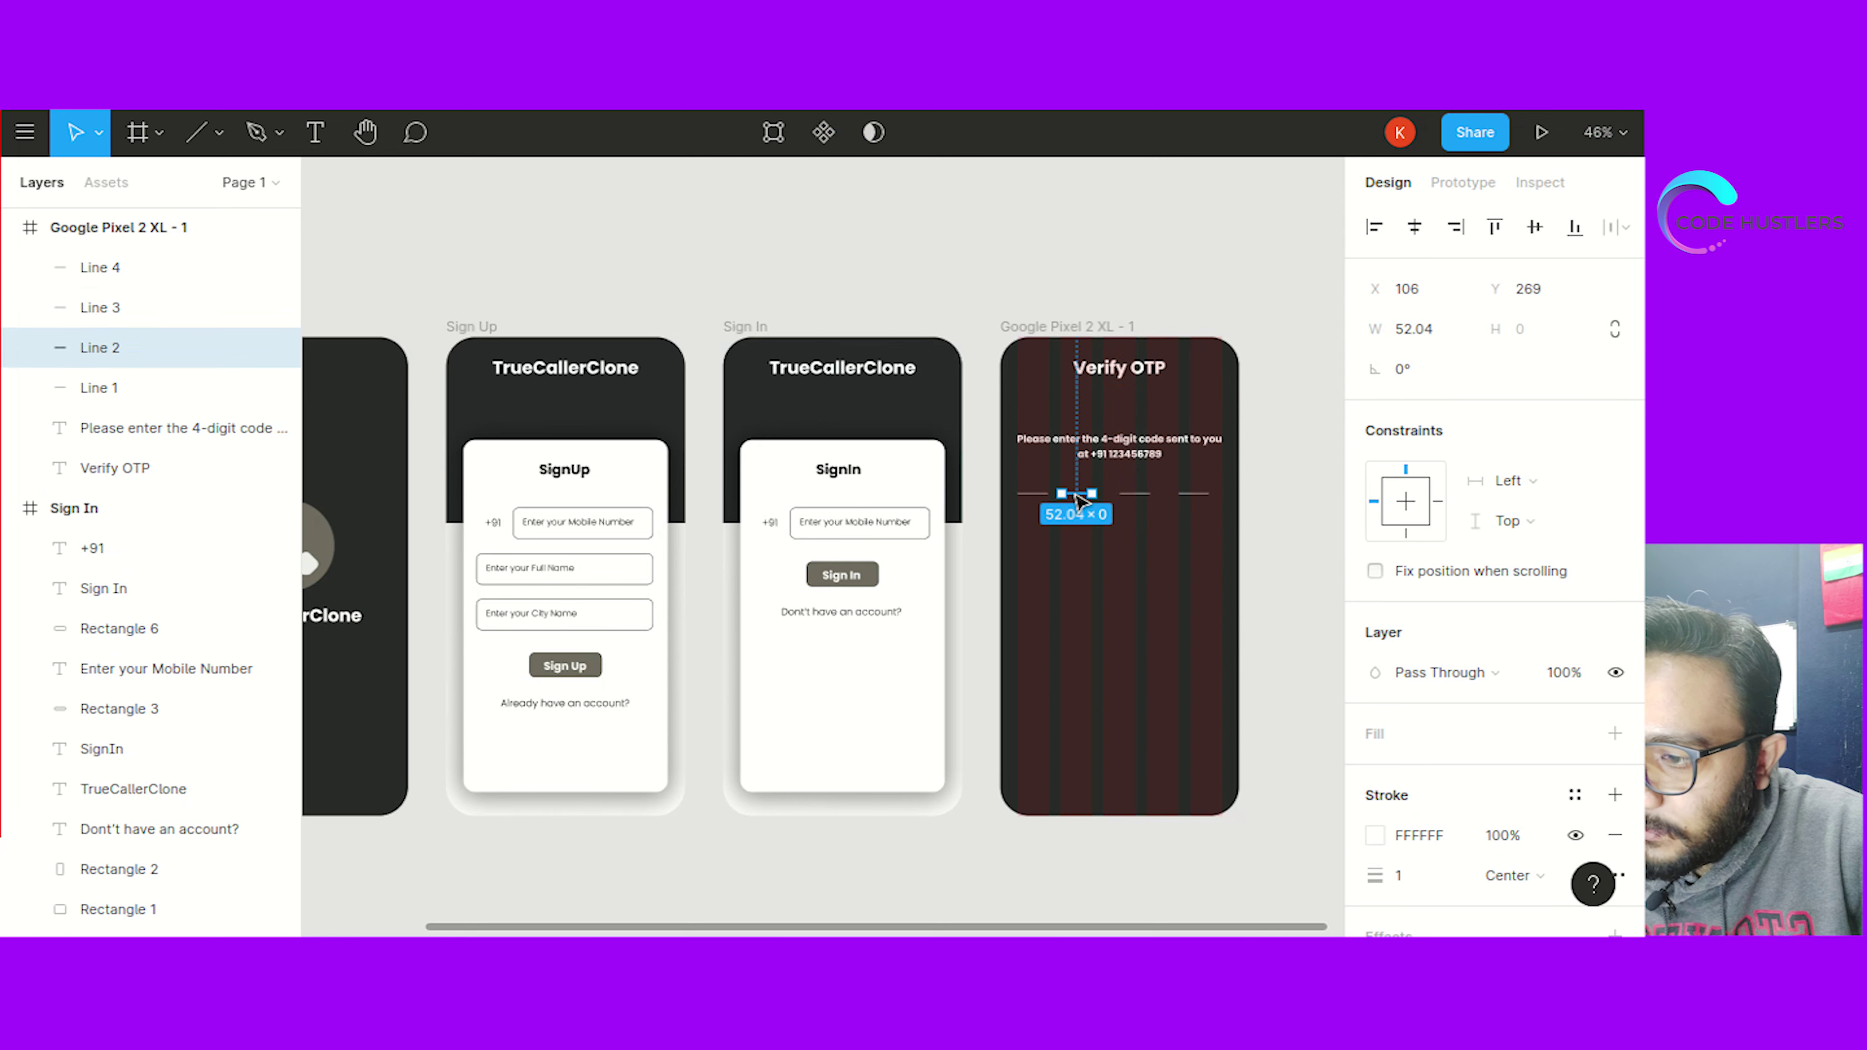
drag(1078, 502, 1168, 502)
click(1293, 487)
click(1273, 548)
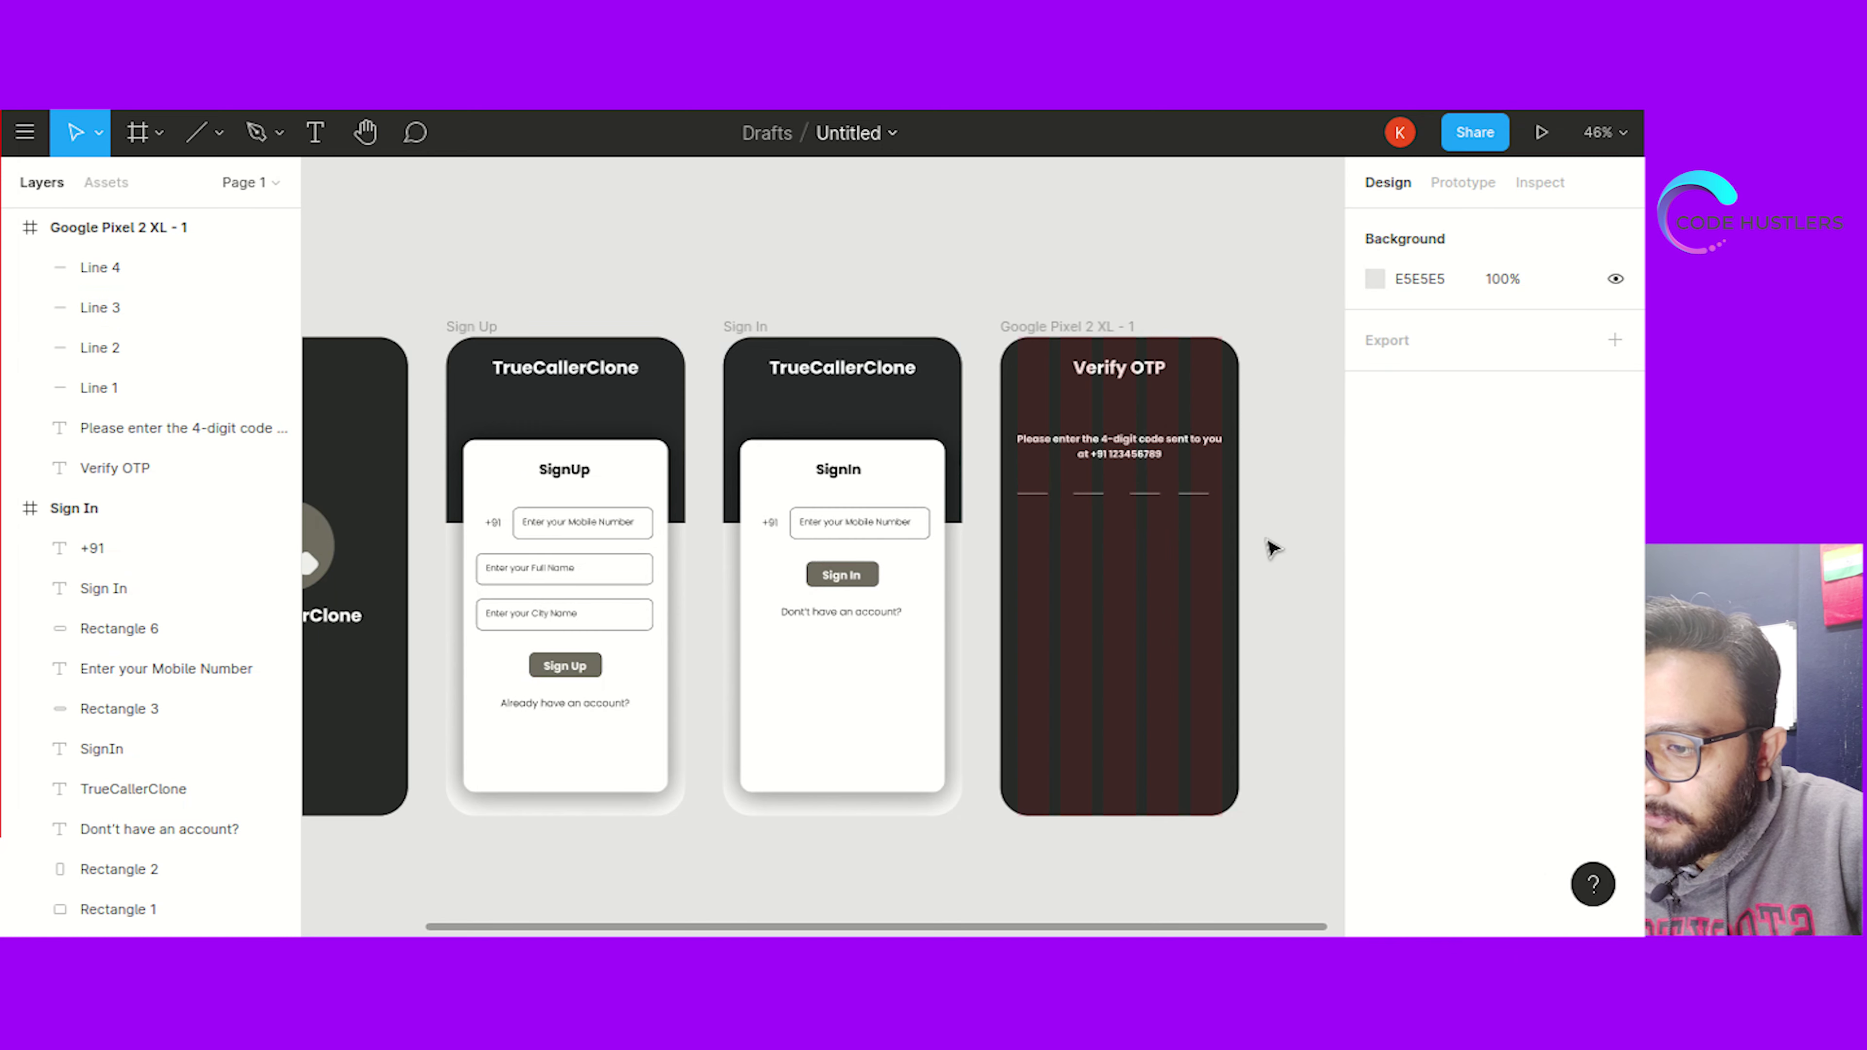
scroll(1272, 547, right, 2)
Nudge the second and third OTP underlines until the four gaps are equal
scroll(1208, 475, up, 3)
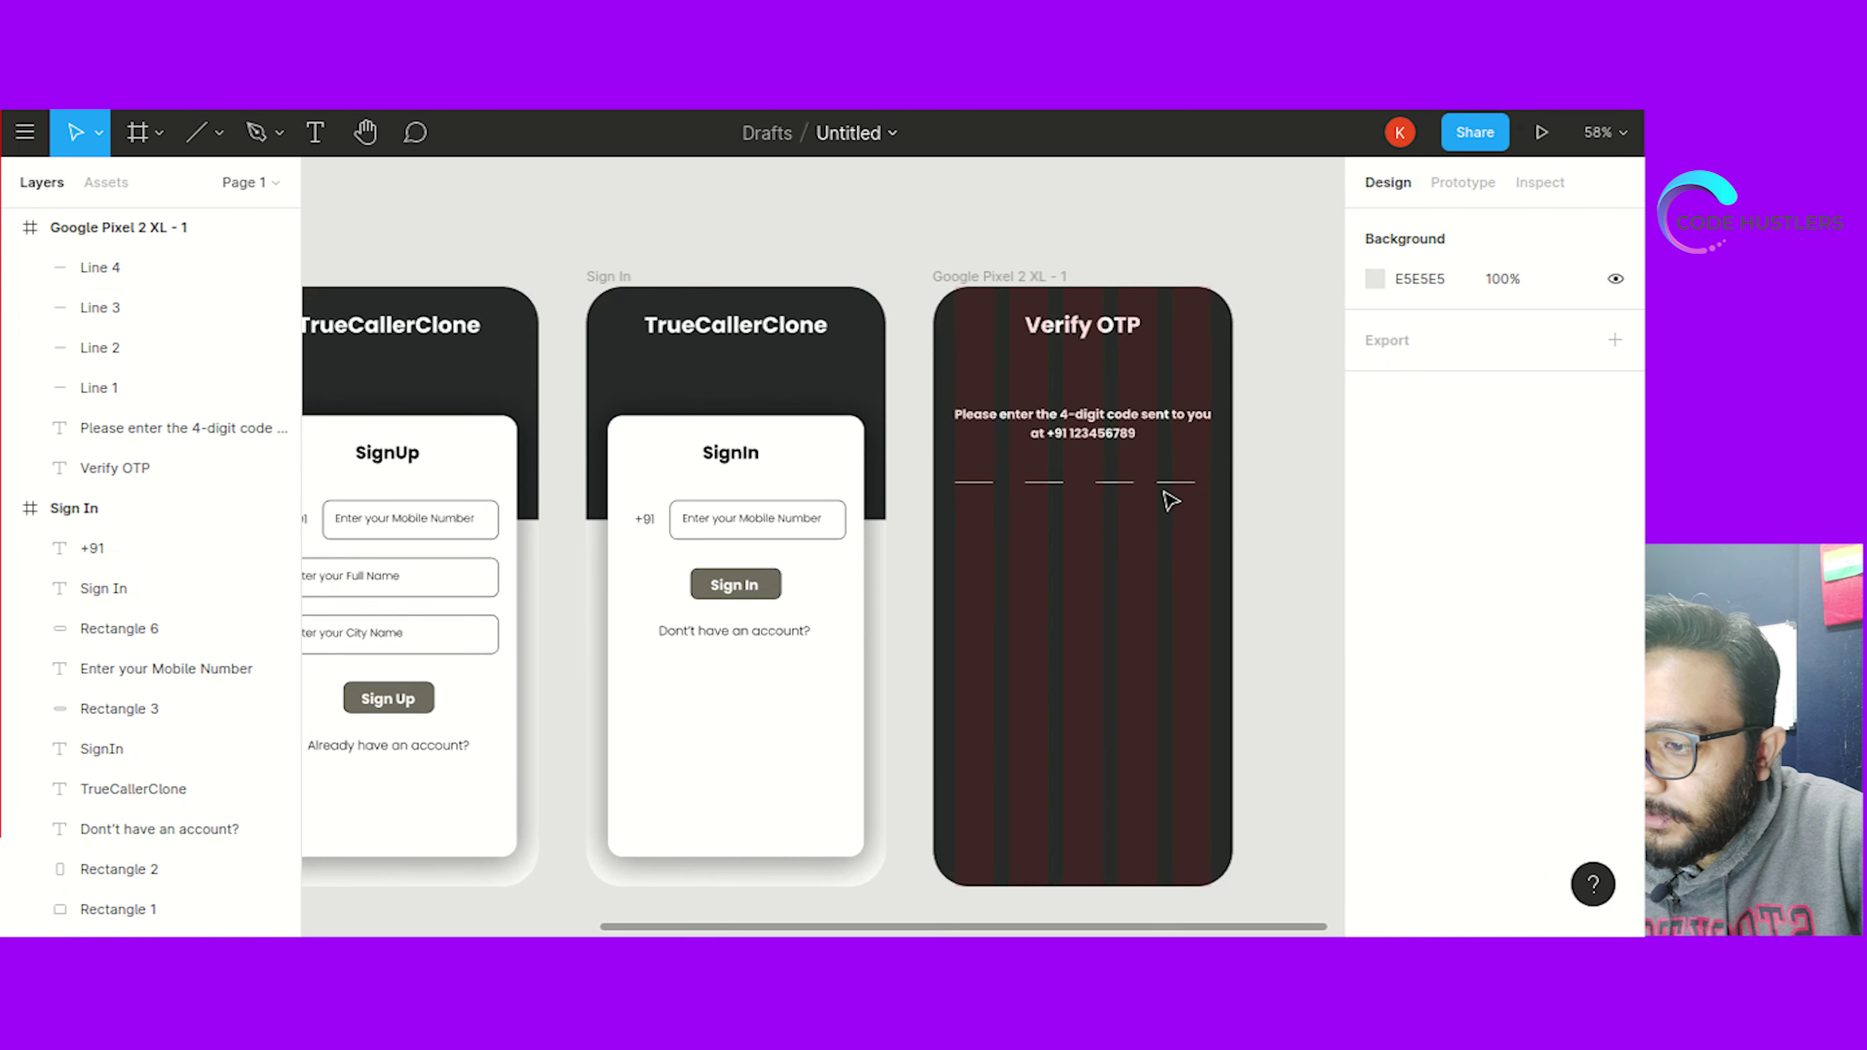
click(1176, 485)
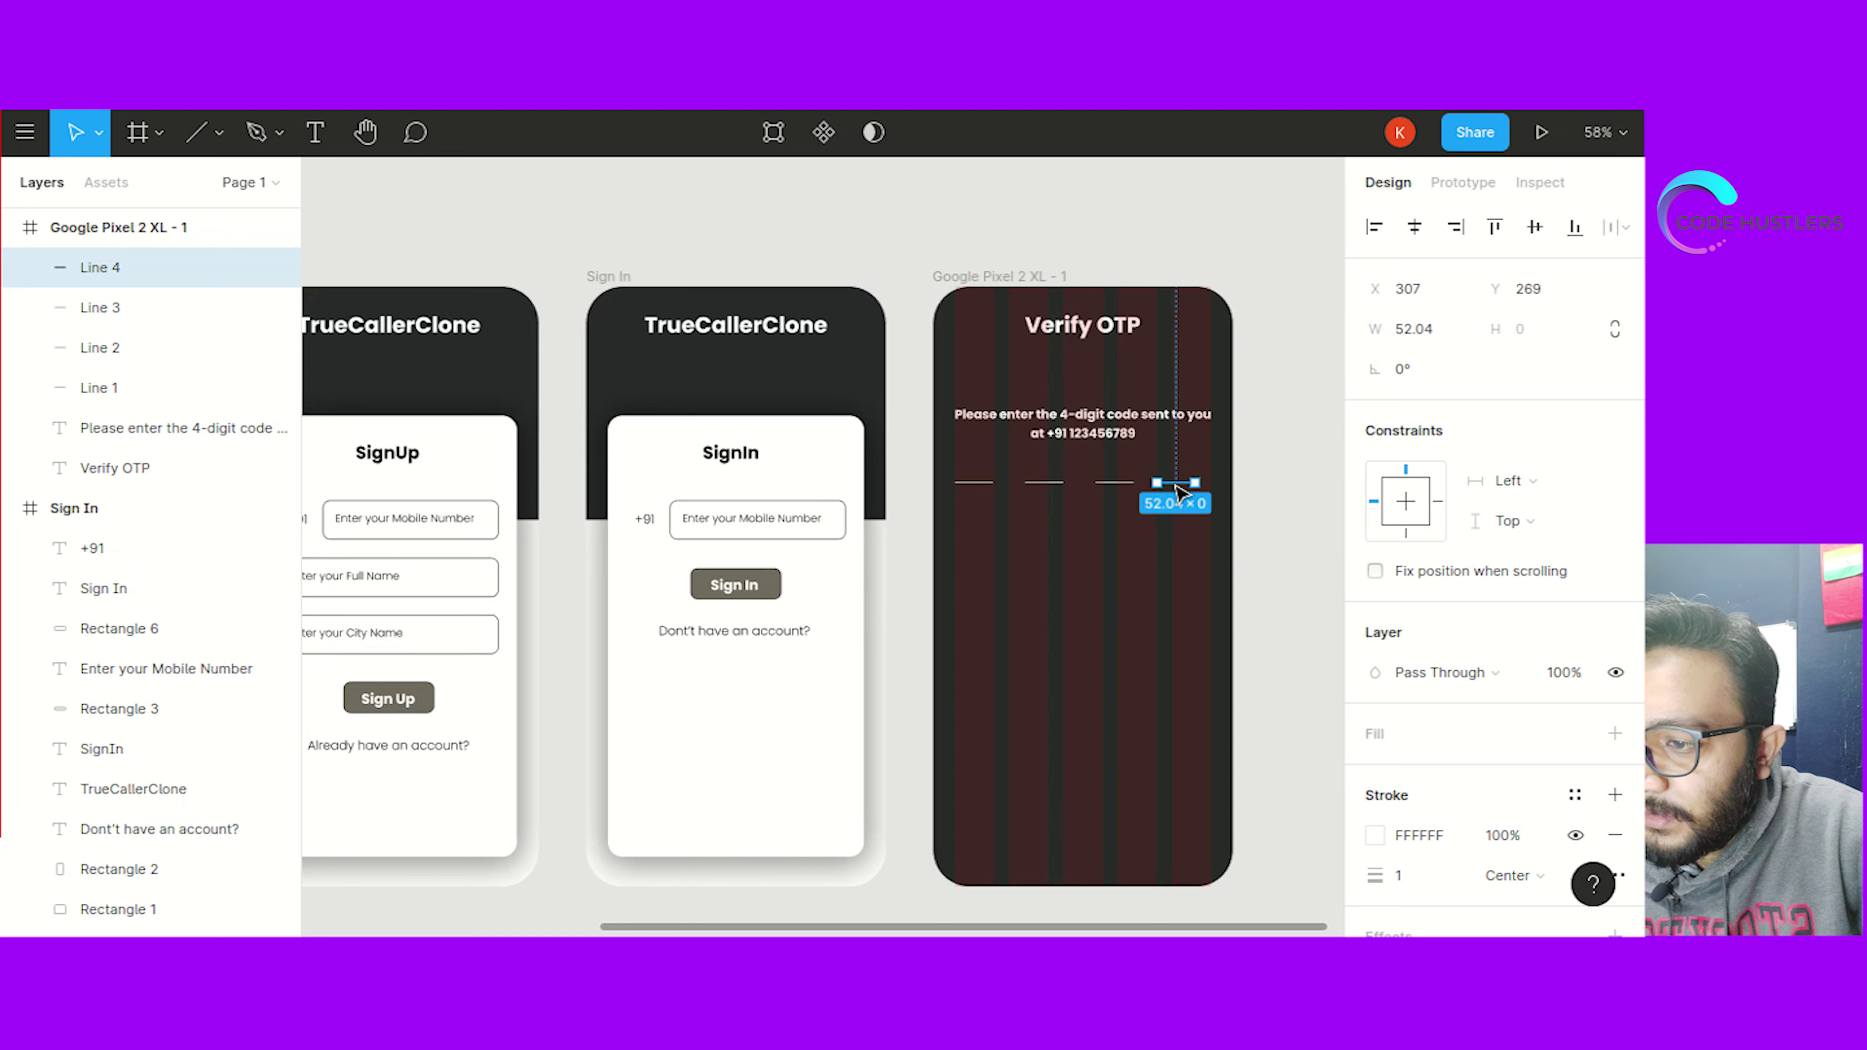
click(1279, 524)
scroll(1283, 522, up, 3)
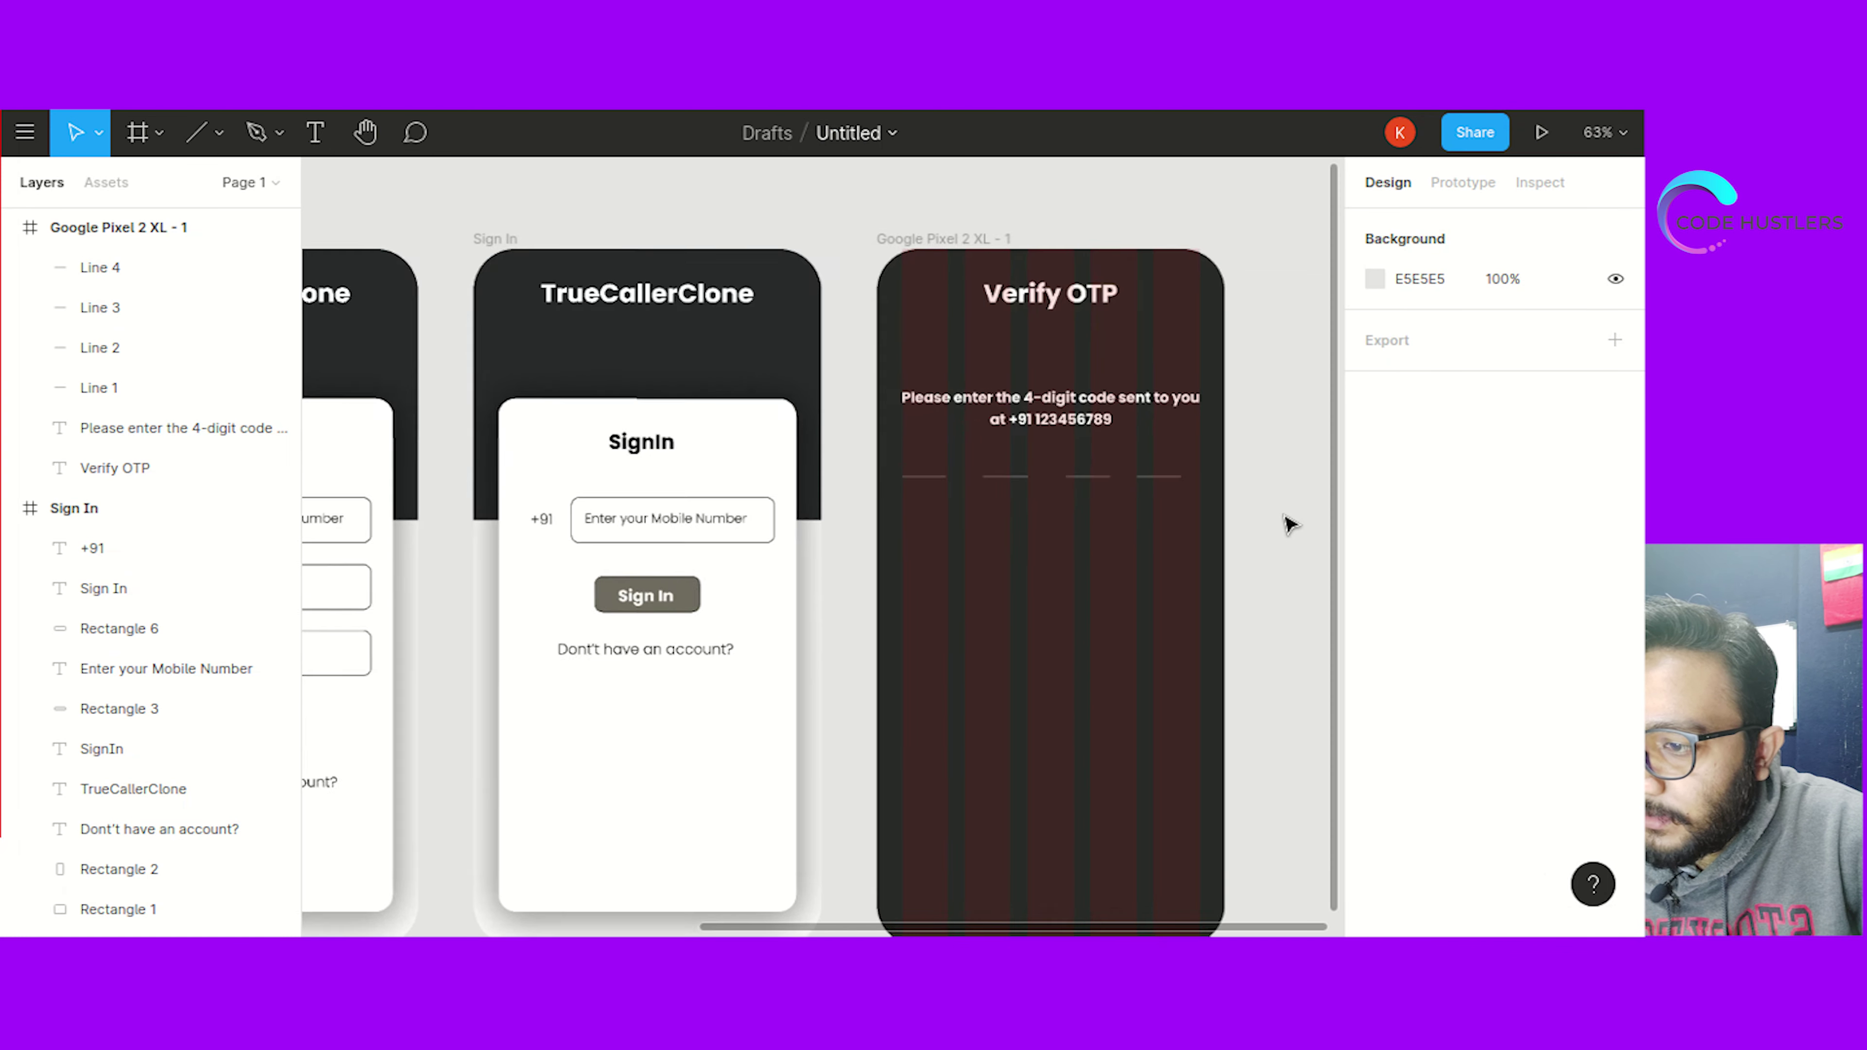
click(991, 482)
drag(990, 480, 998, 485)
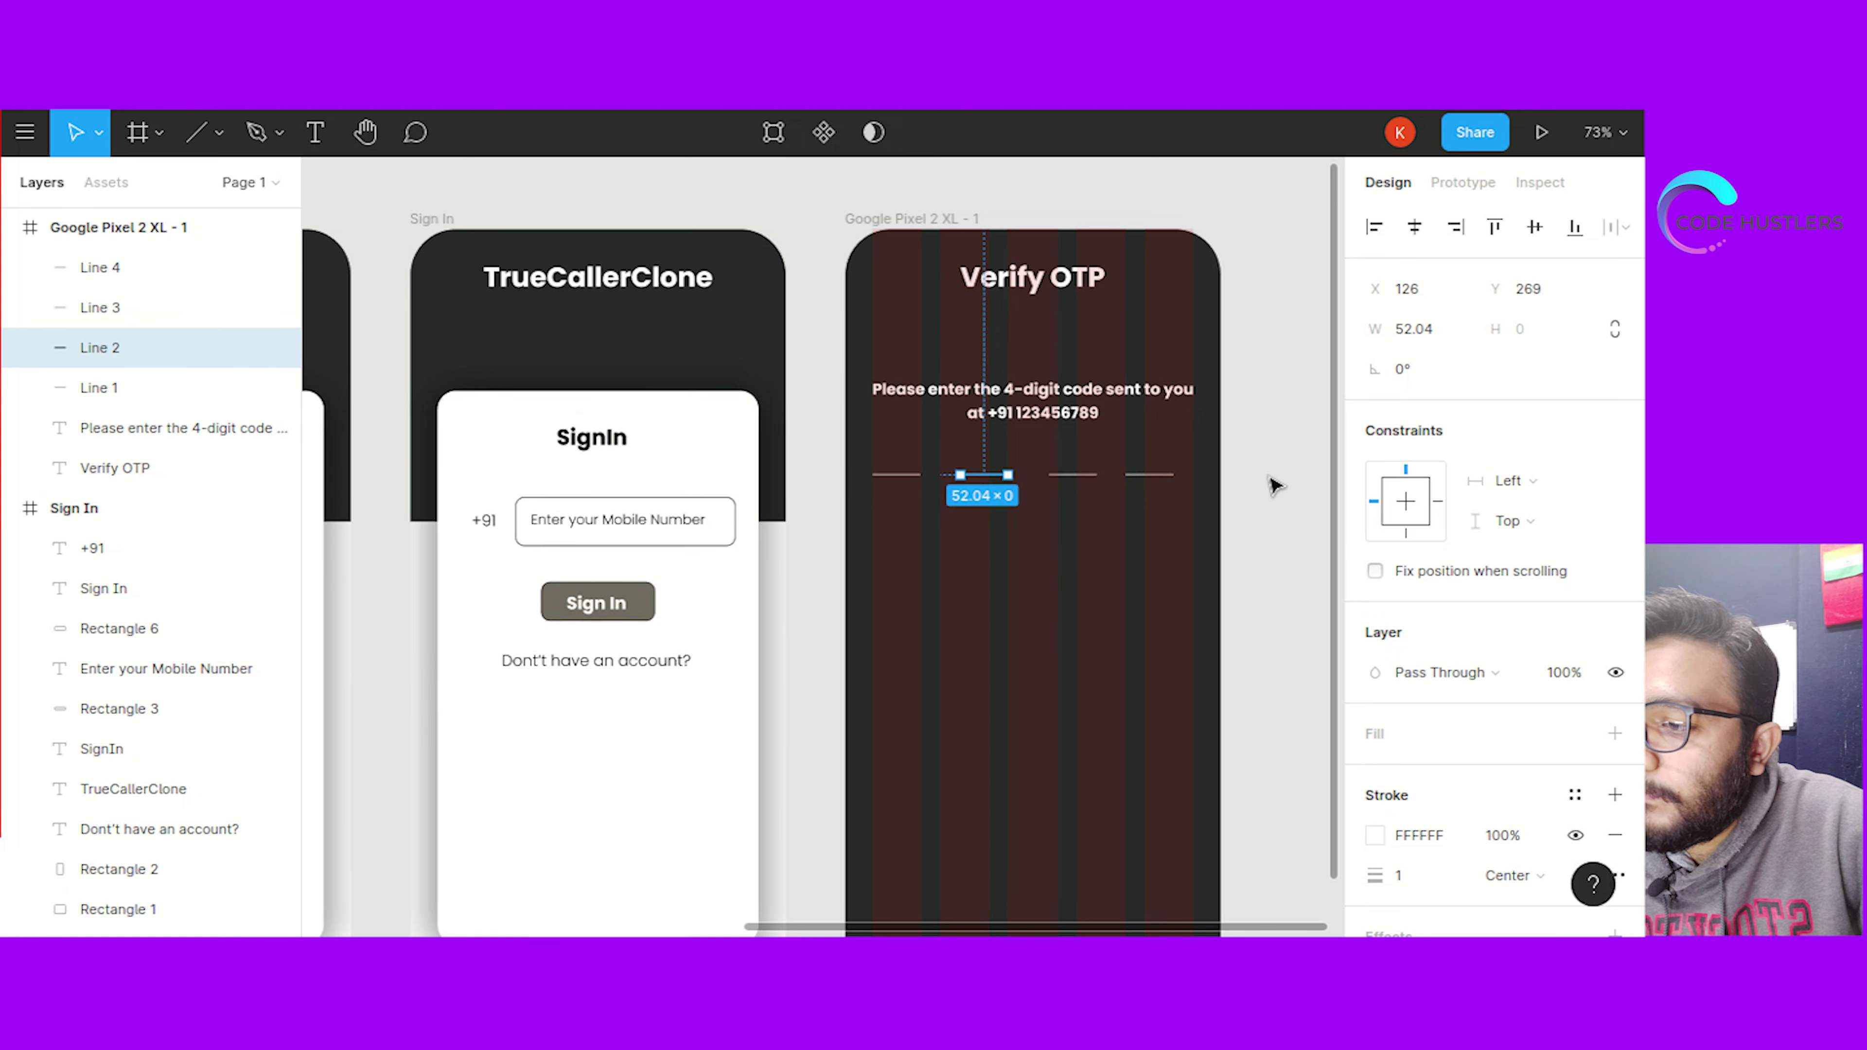
click(1275, 491)
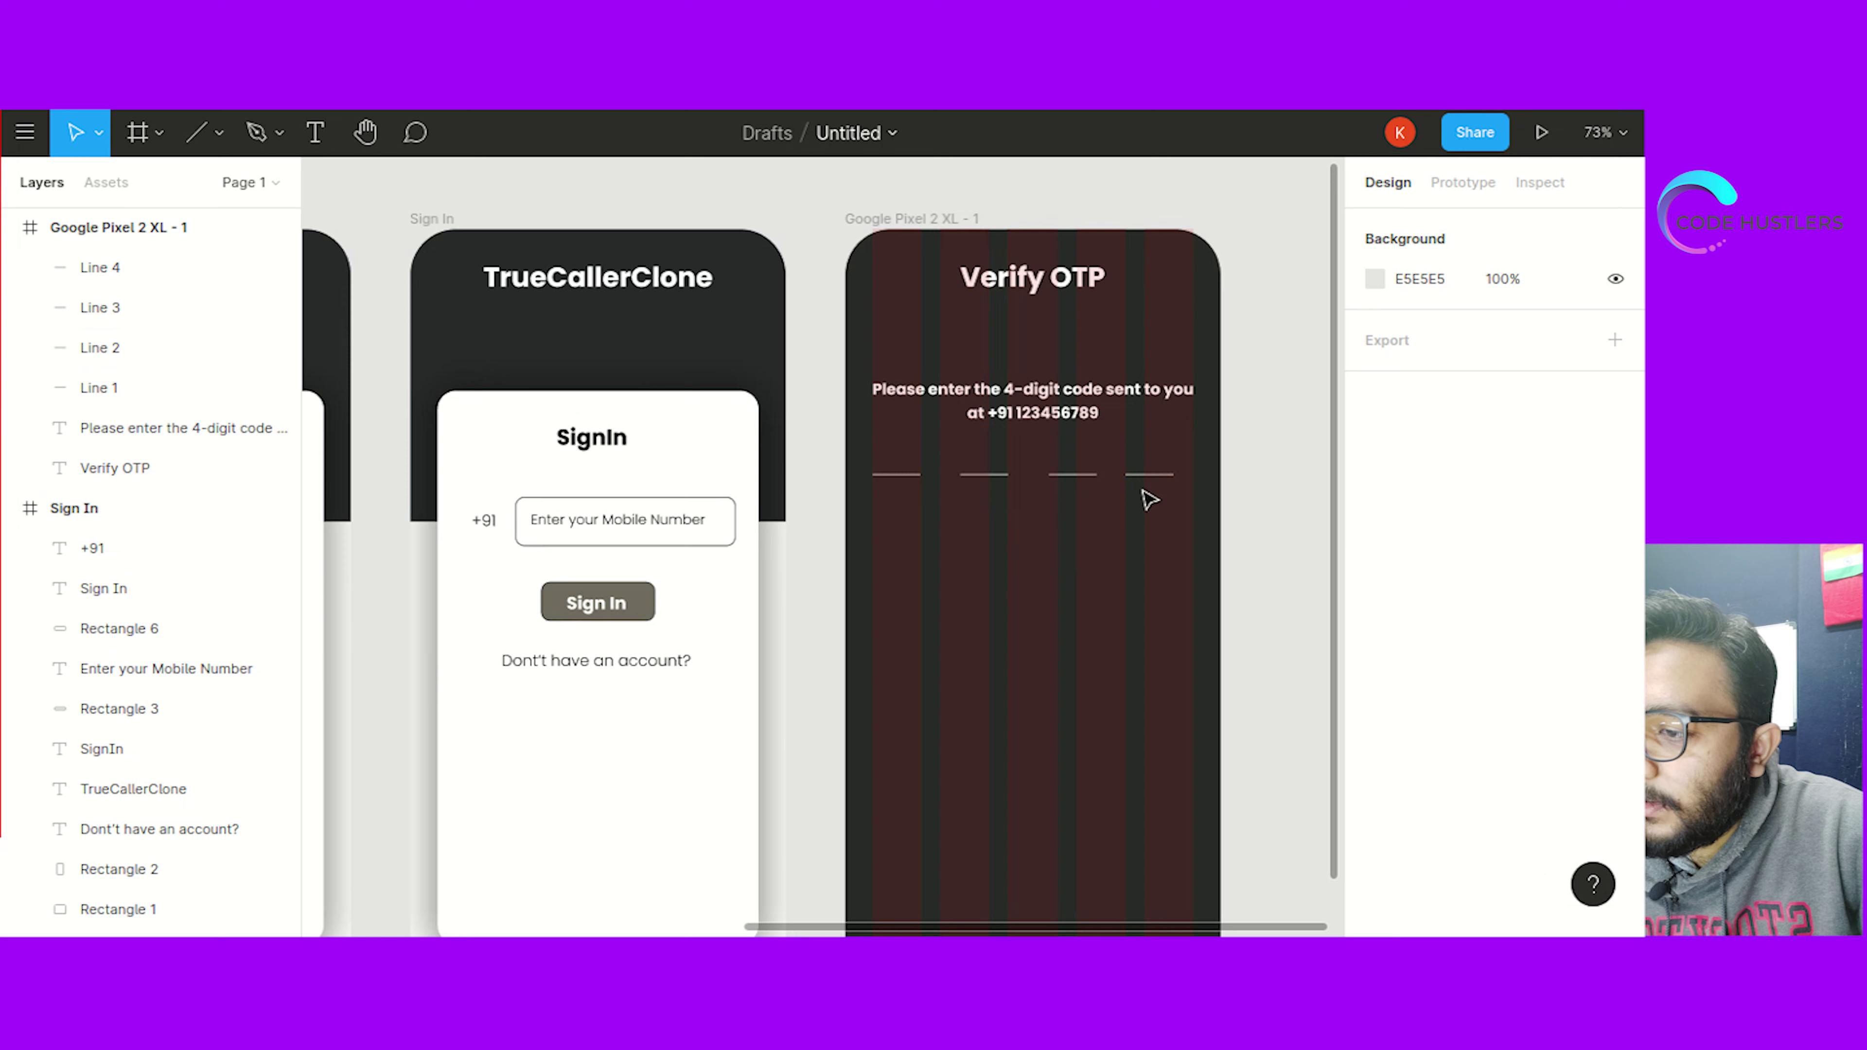
drag(1074, 476, 1071, 482)
click(1258, 480)
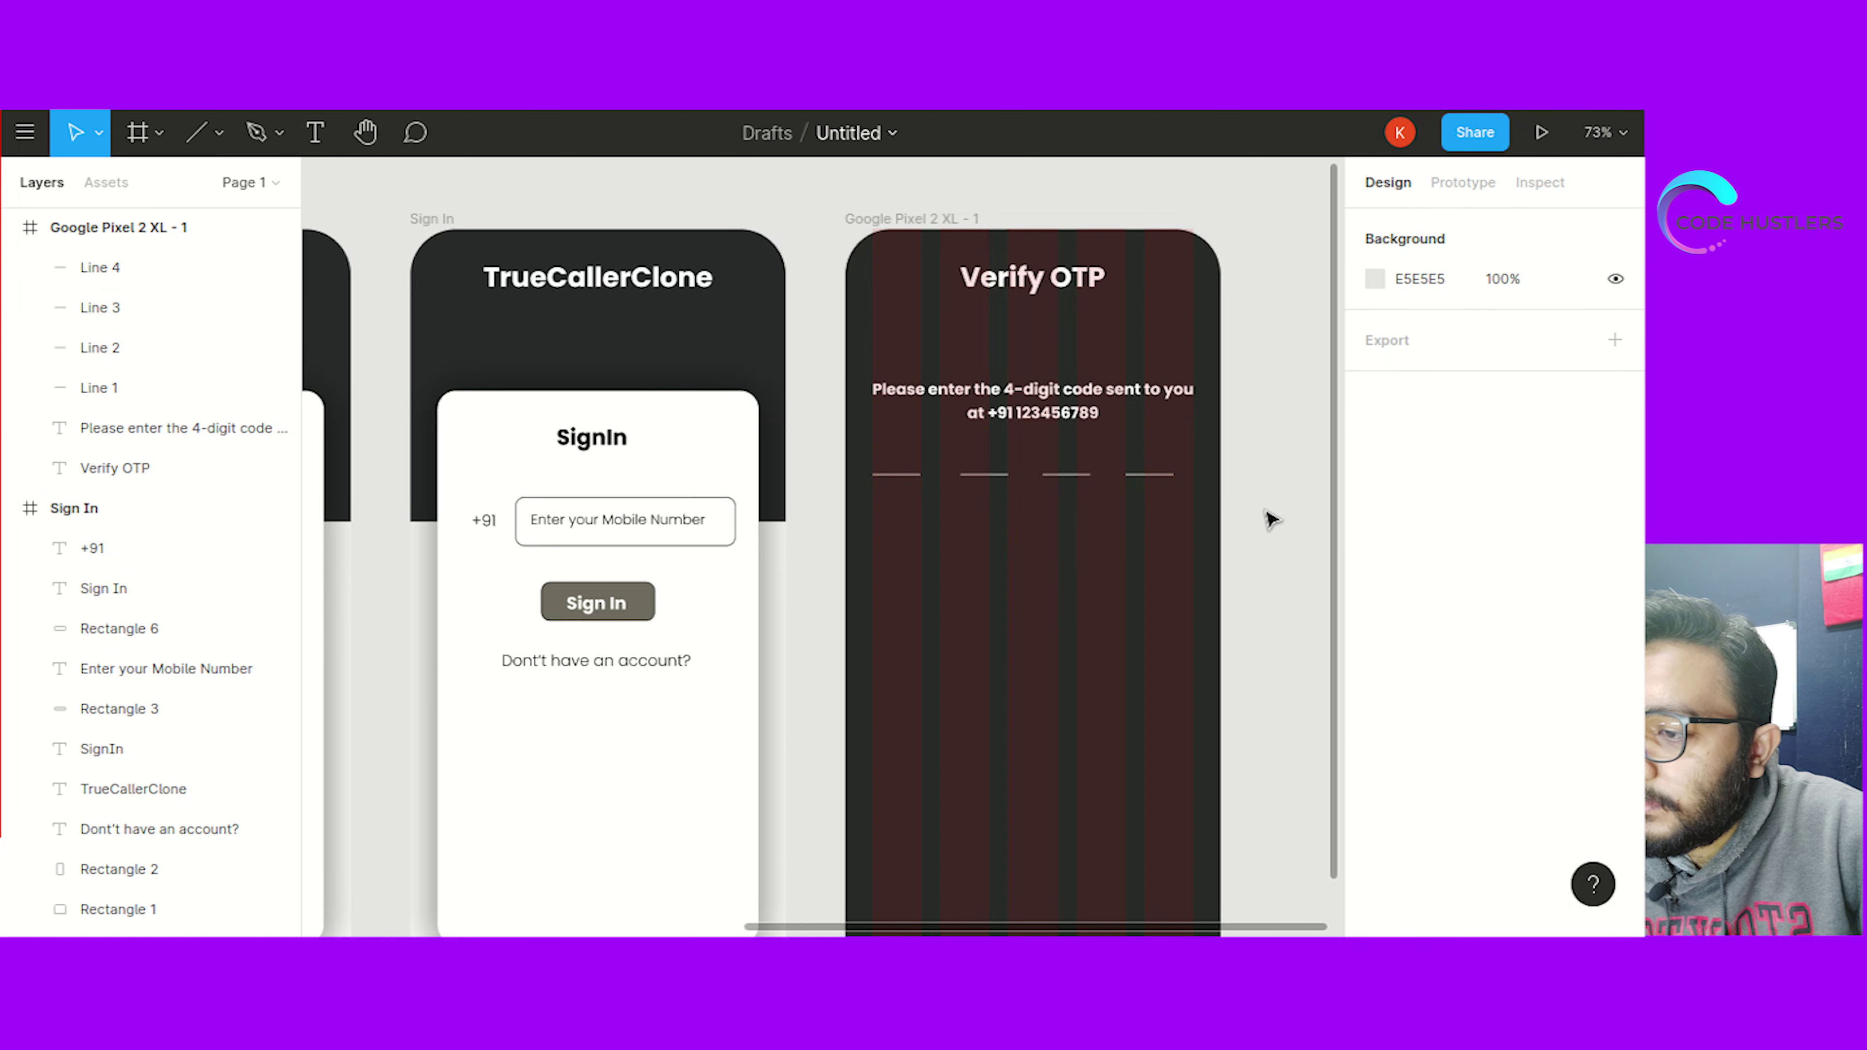
Check the even spacing by marquee-selecting all four underlines, now spanning 327.04, then select the screen
click(888, 477)
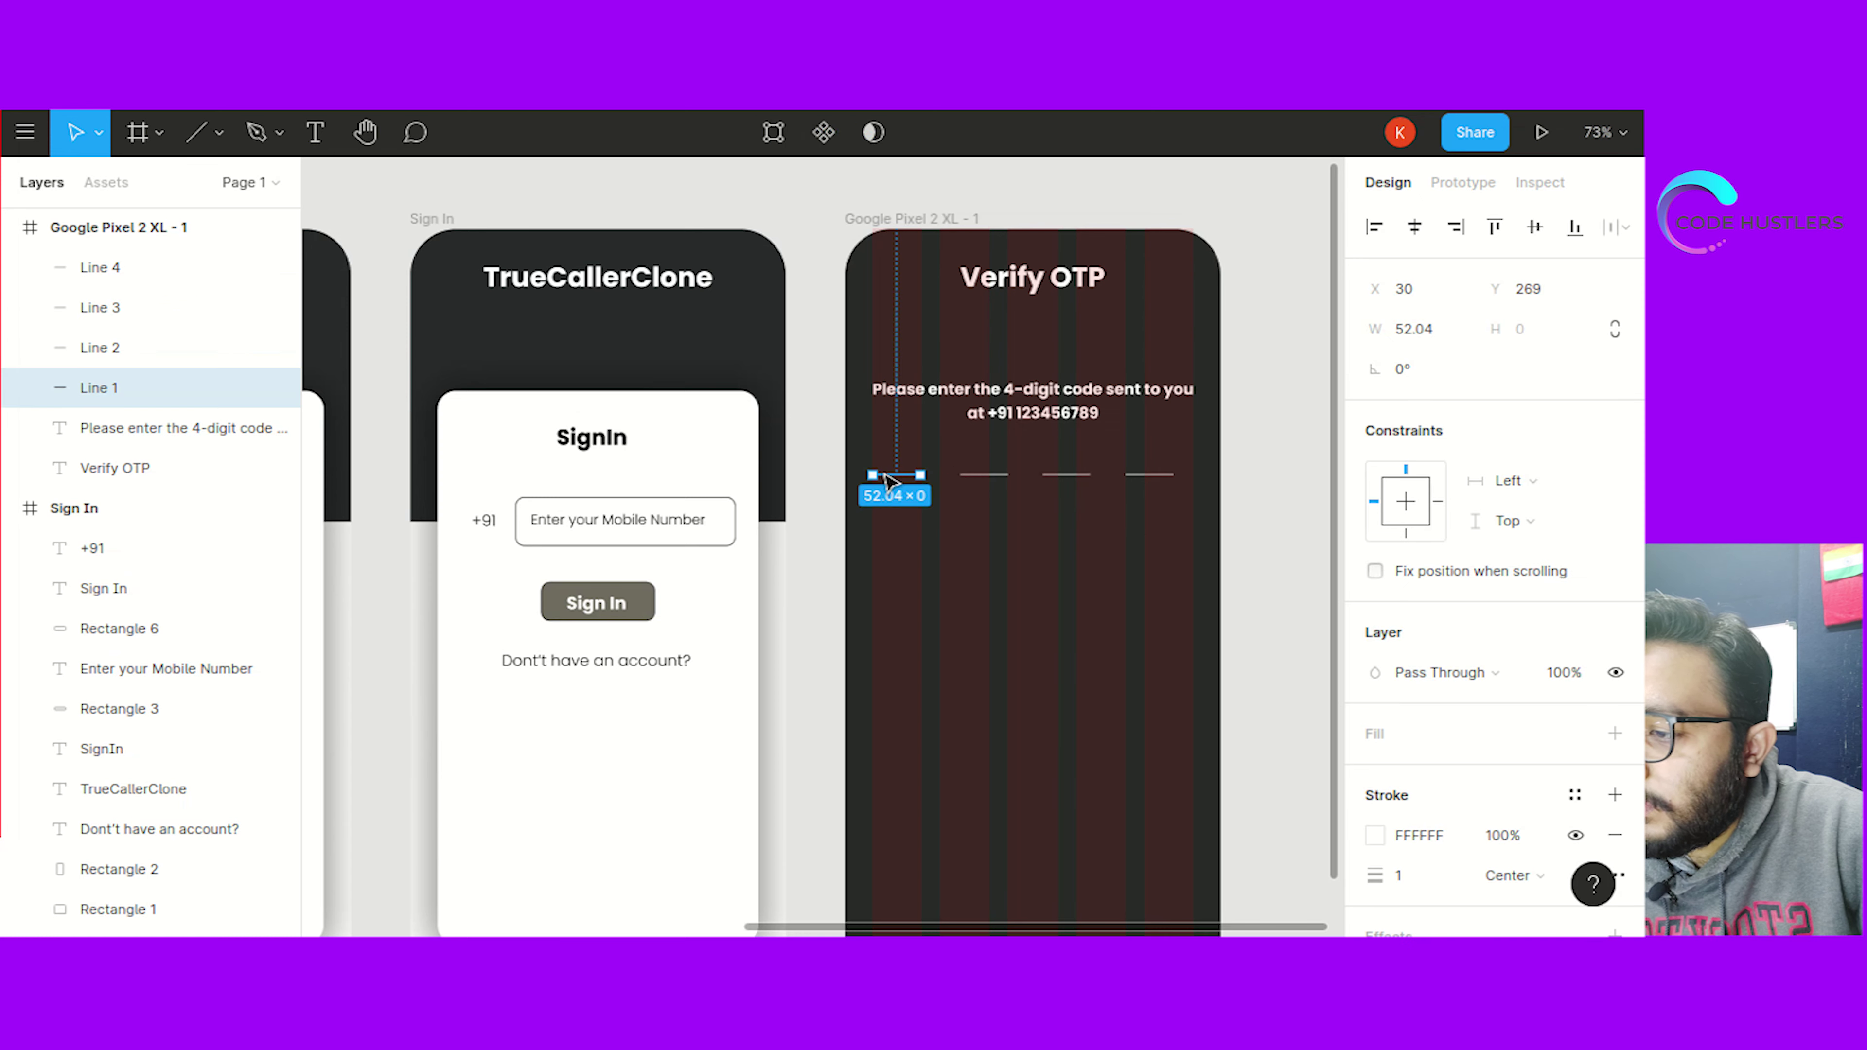
click(1288, 514)
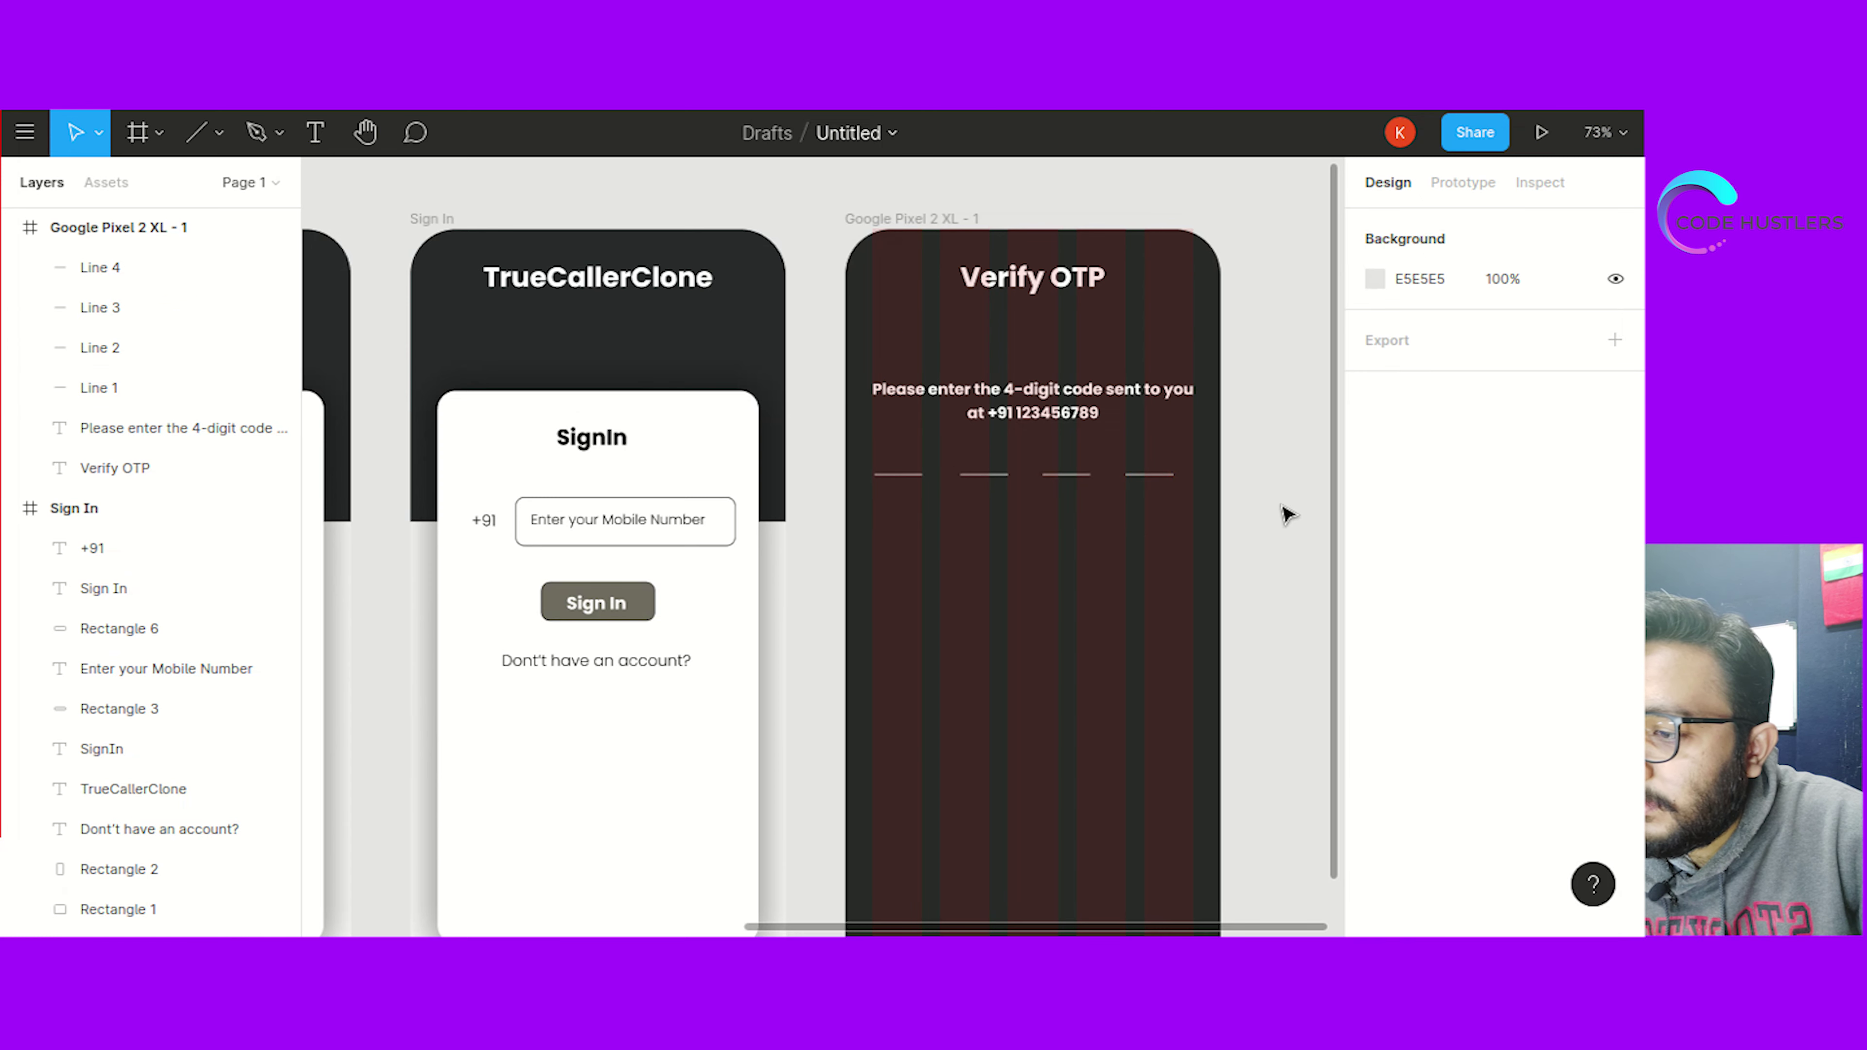
scroll(1285, 514, up, 1)
scroll(1282, 514, down, 4)
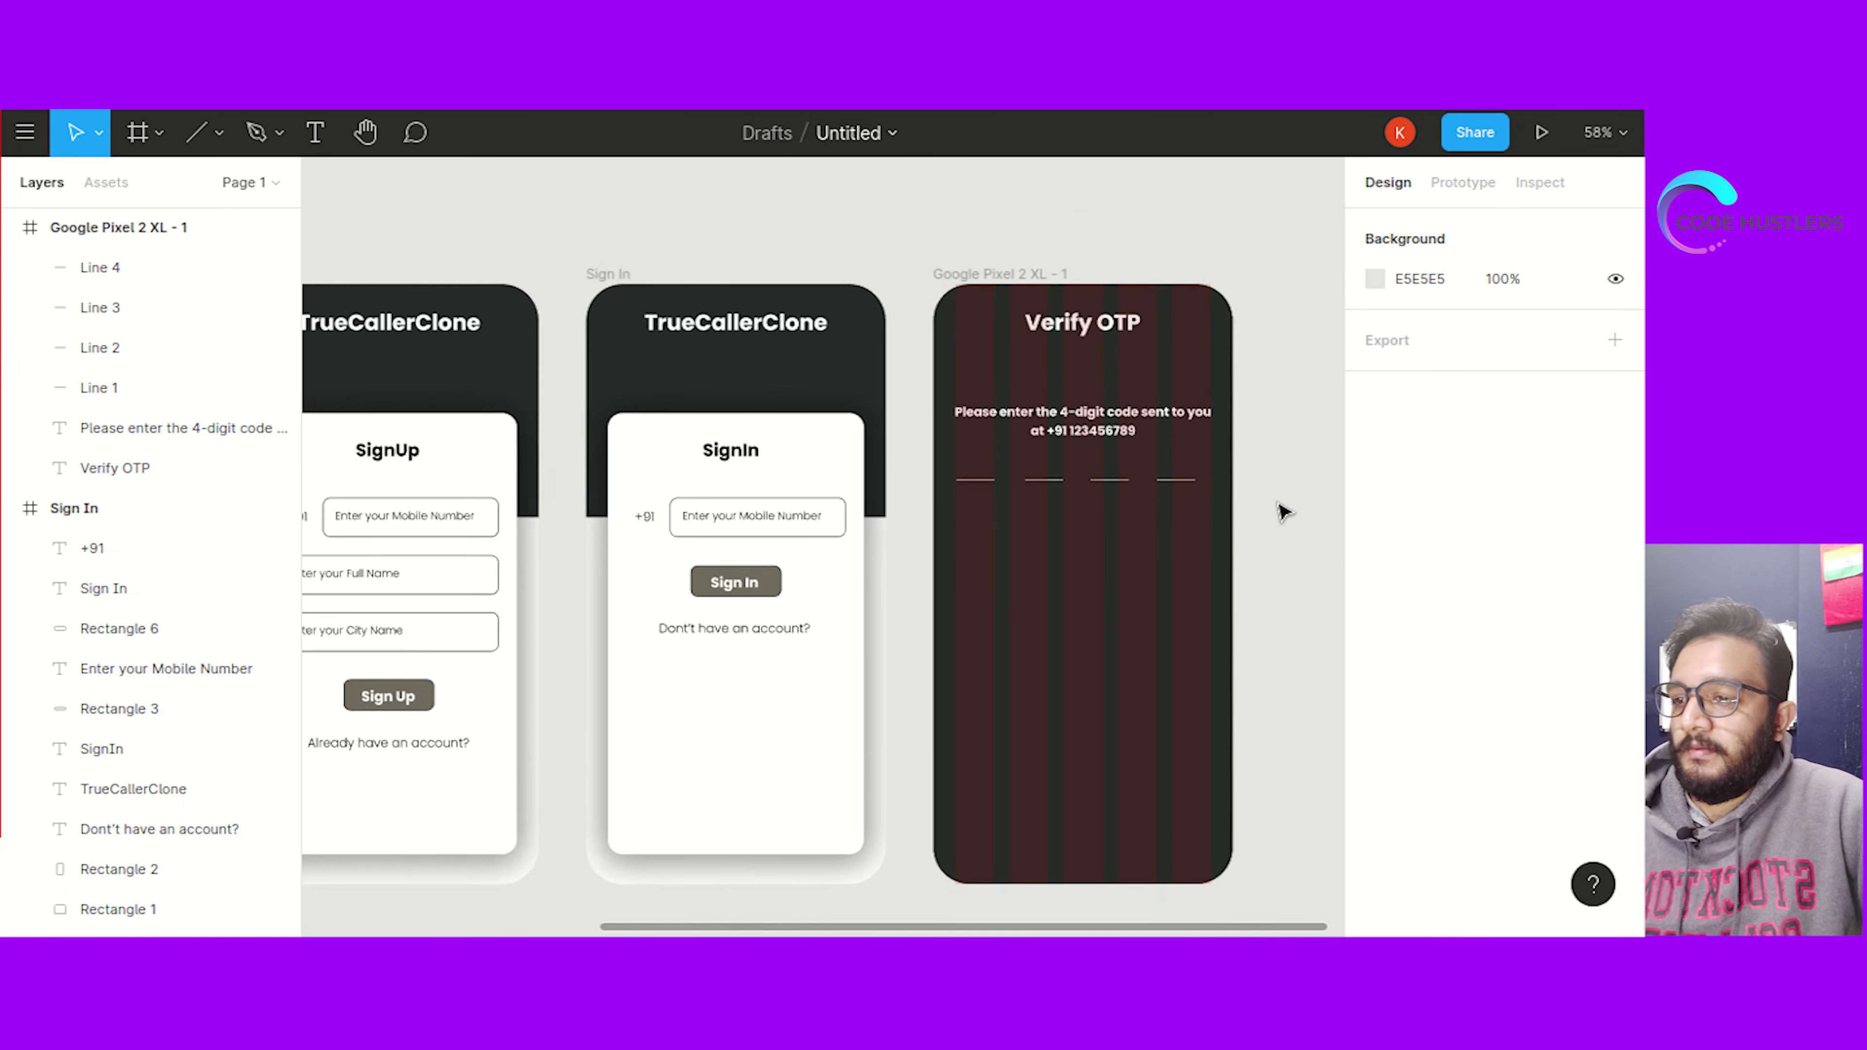
drag(948, 462, 1158, 521)
click(1024, 471)
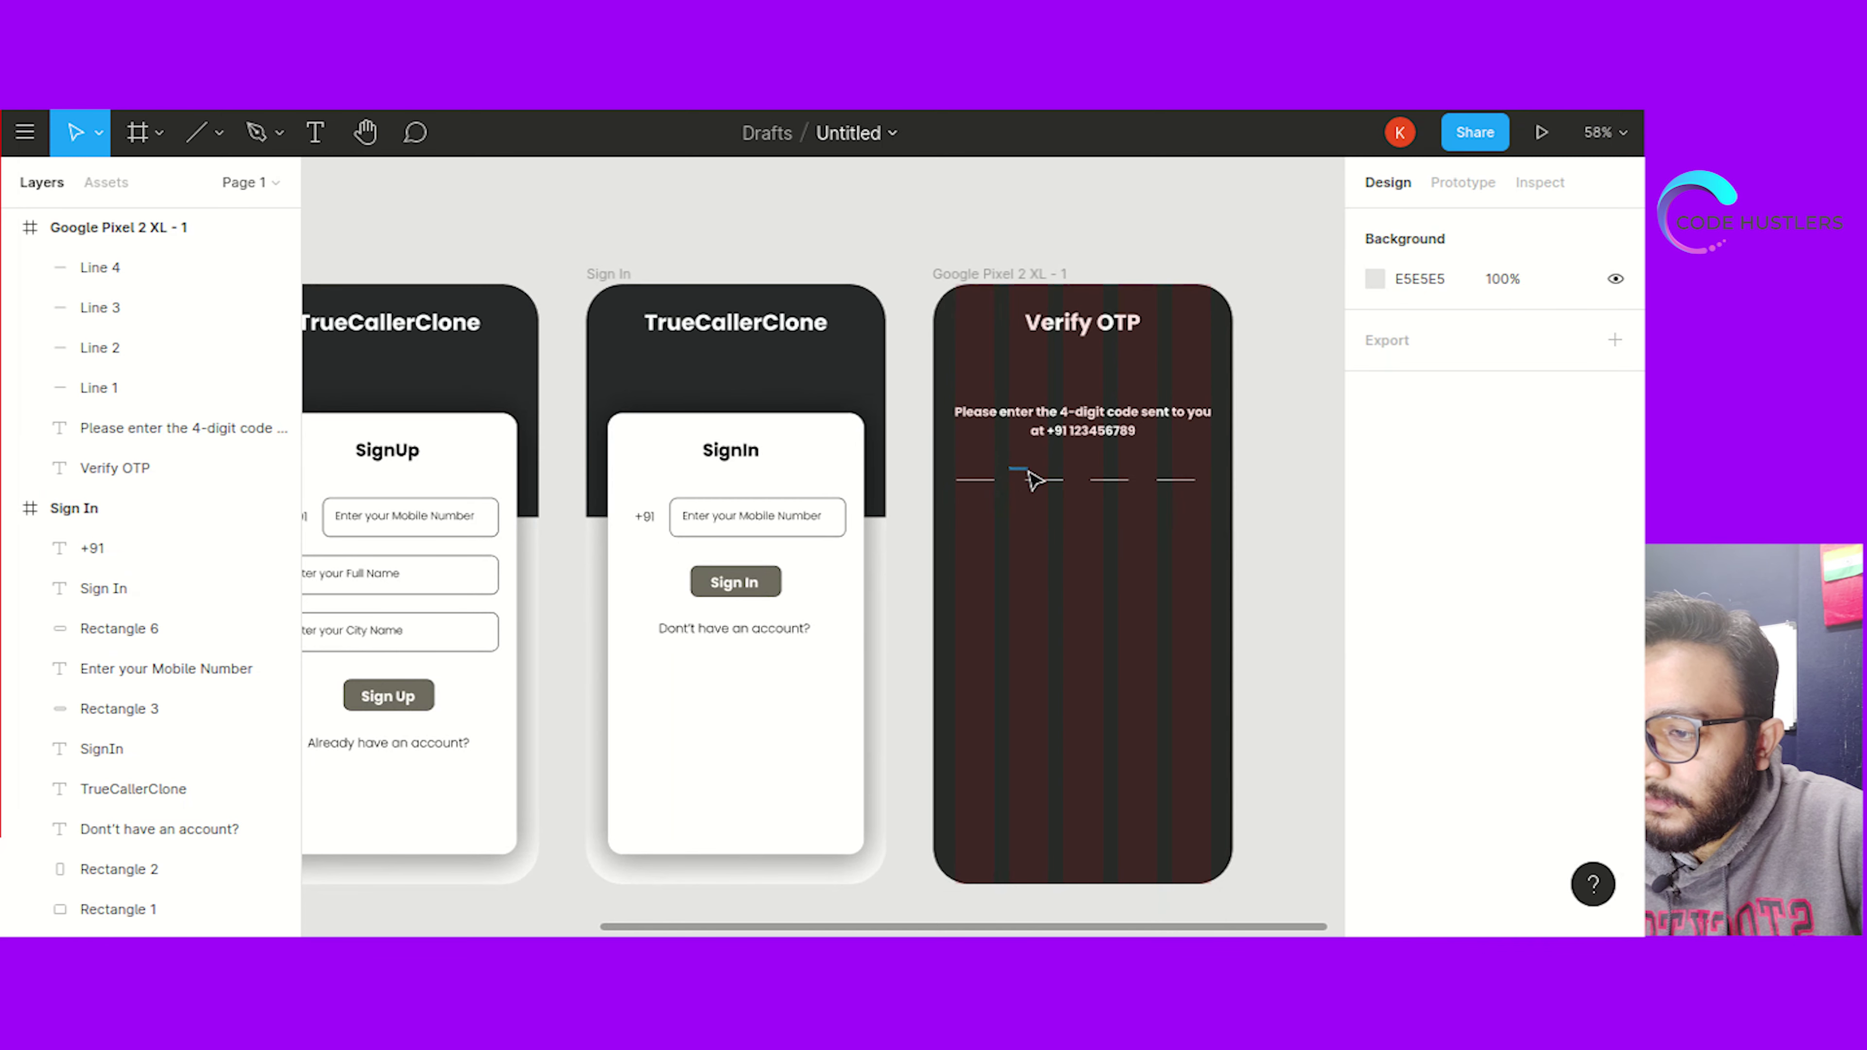
drag(946, 463, 1198, 548)
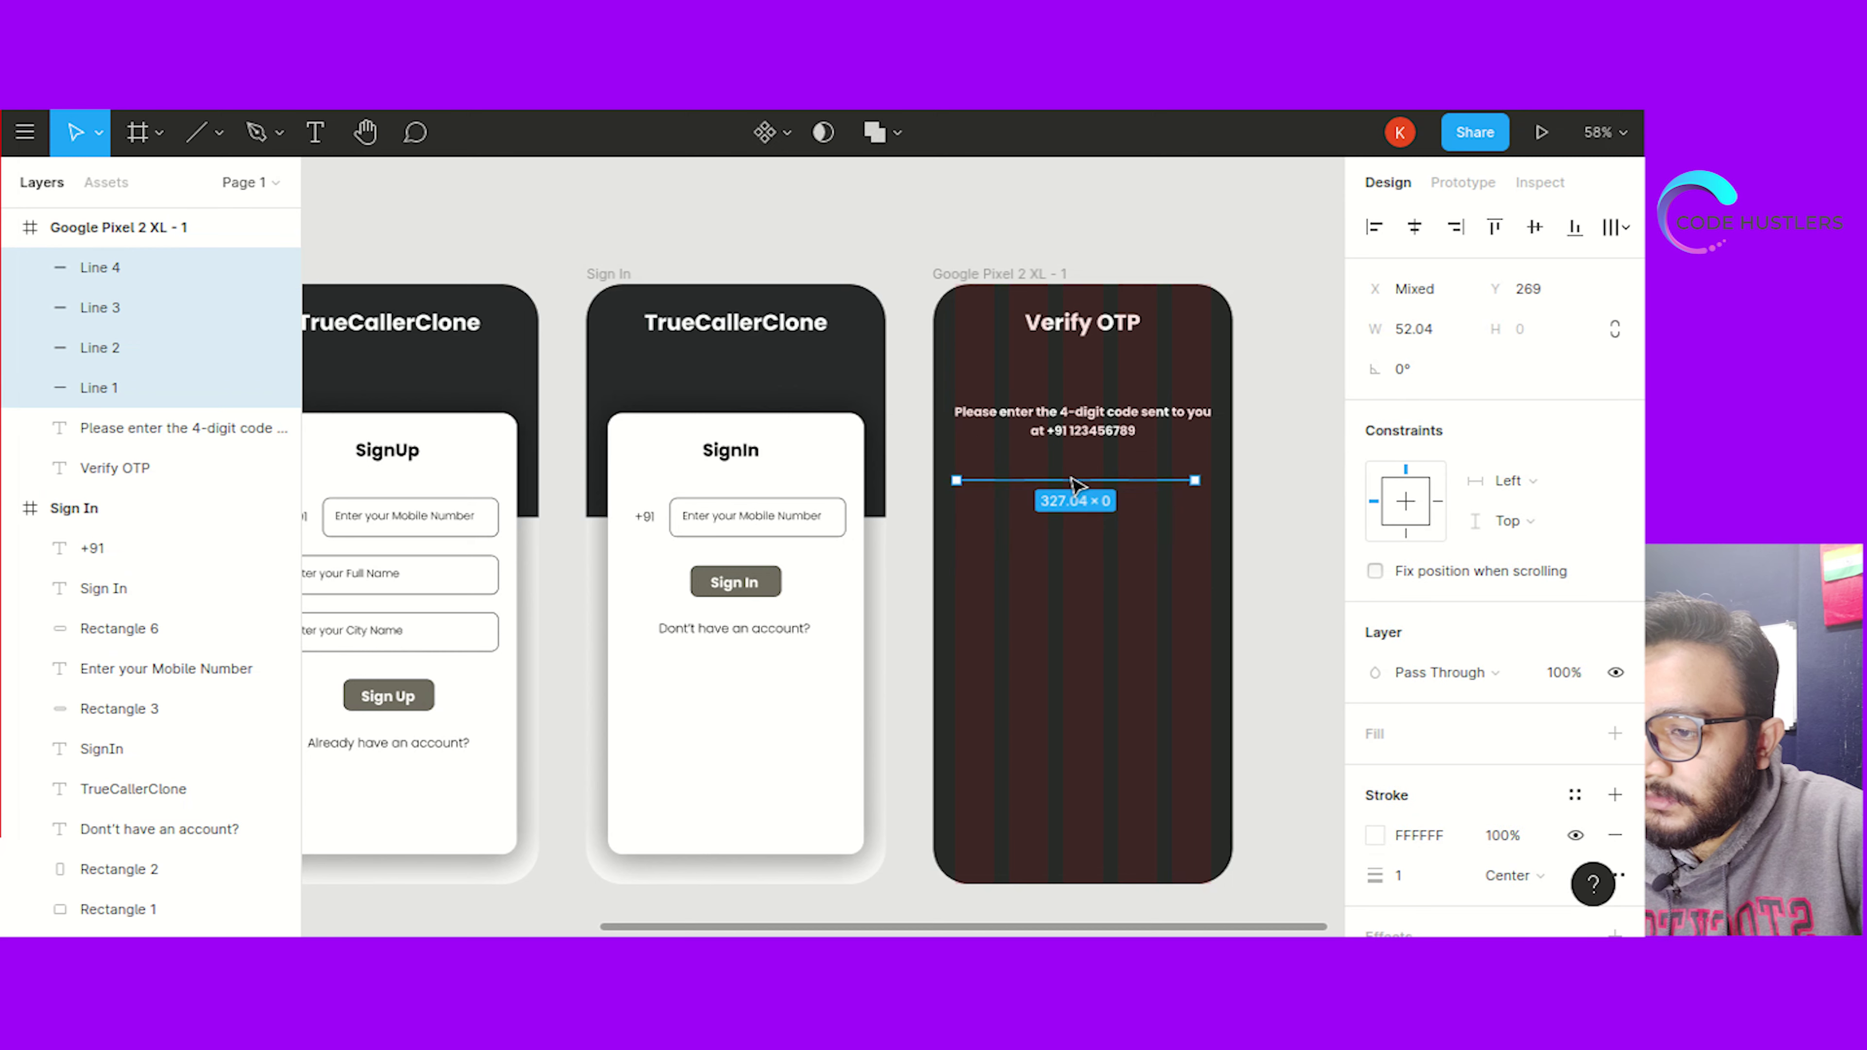
click(1078, 538)
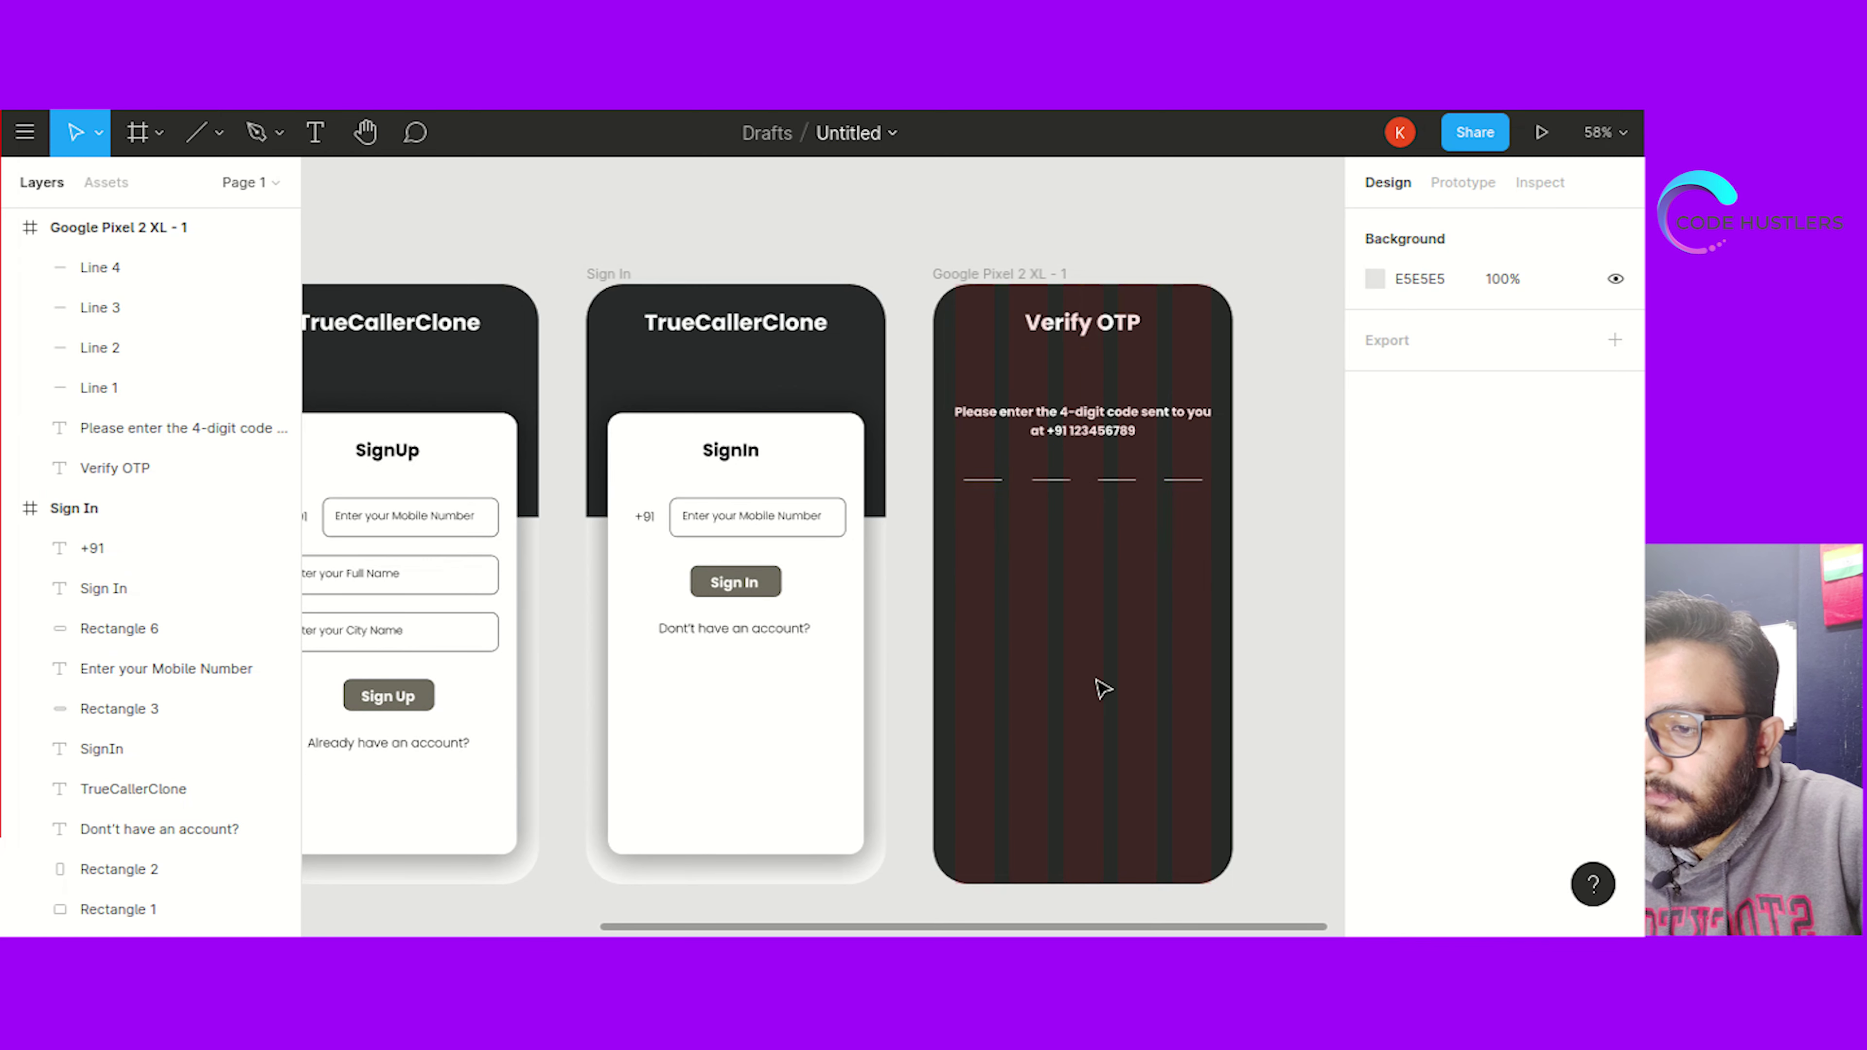
click(976, 295)
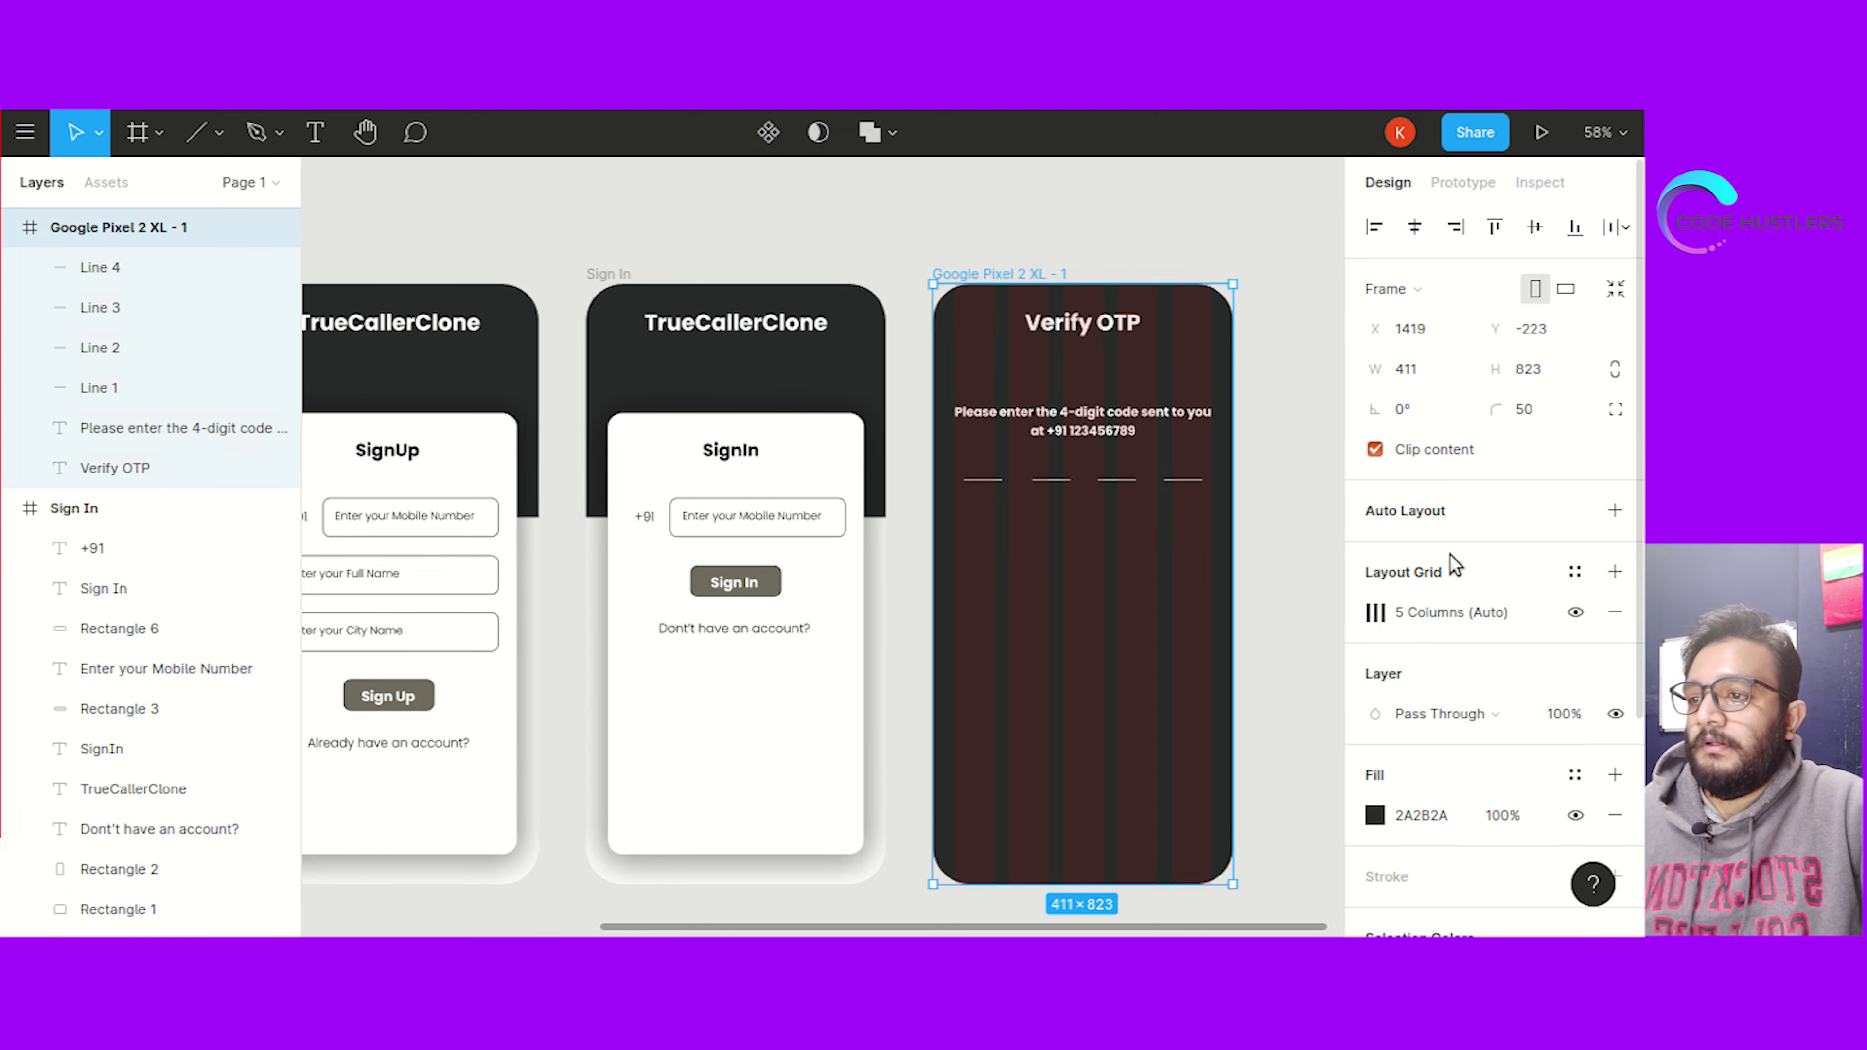
Hide the Verify OTP column grid and drag the four underlines down to Y 310
click(1575, 611)
click(1295, 655)
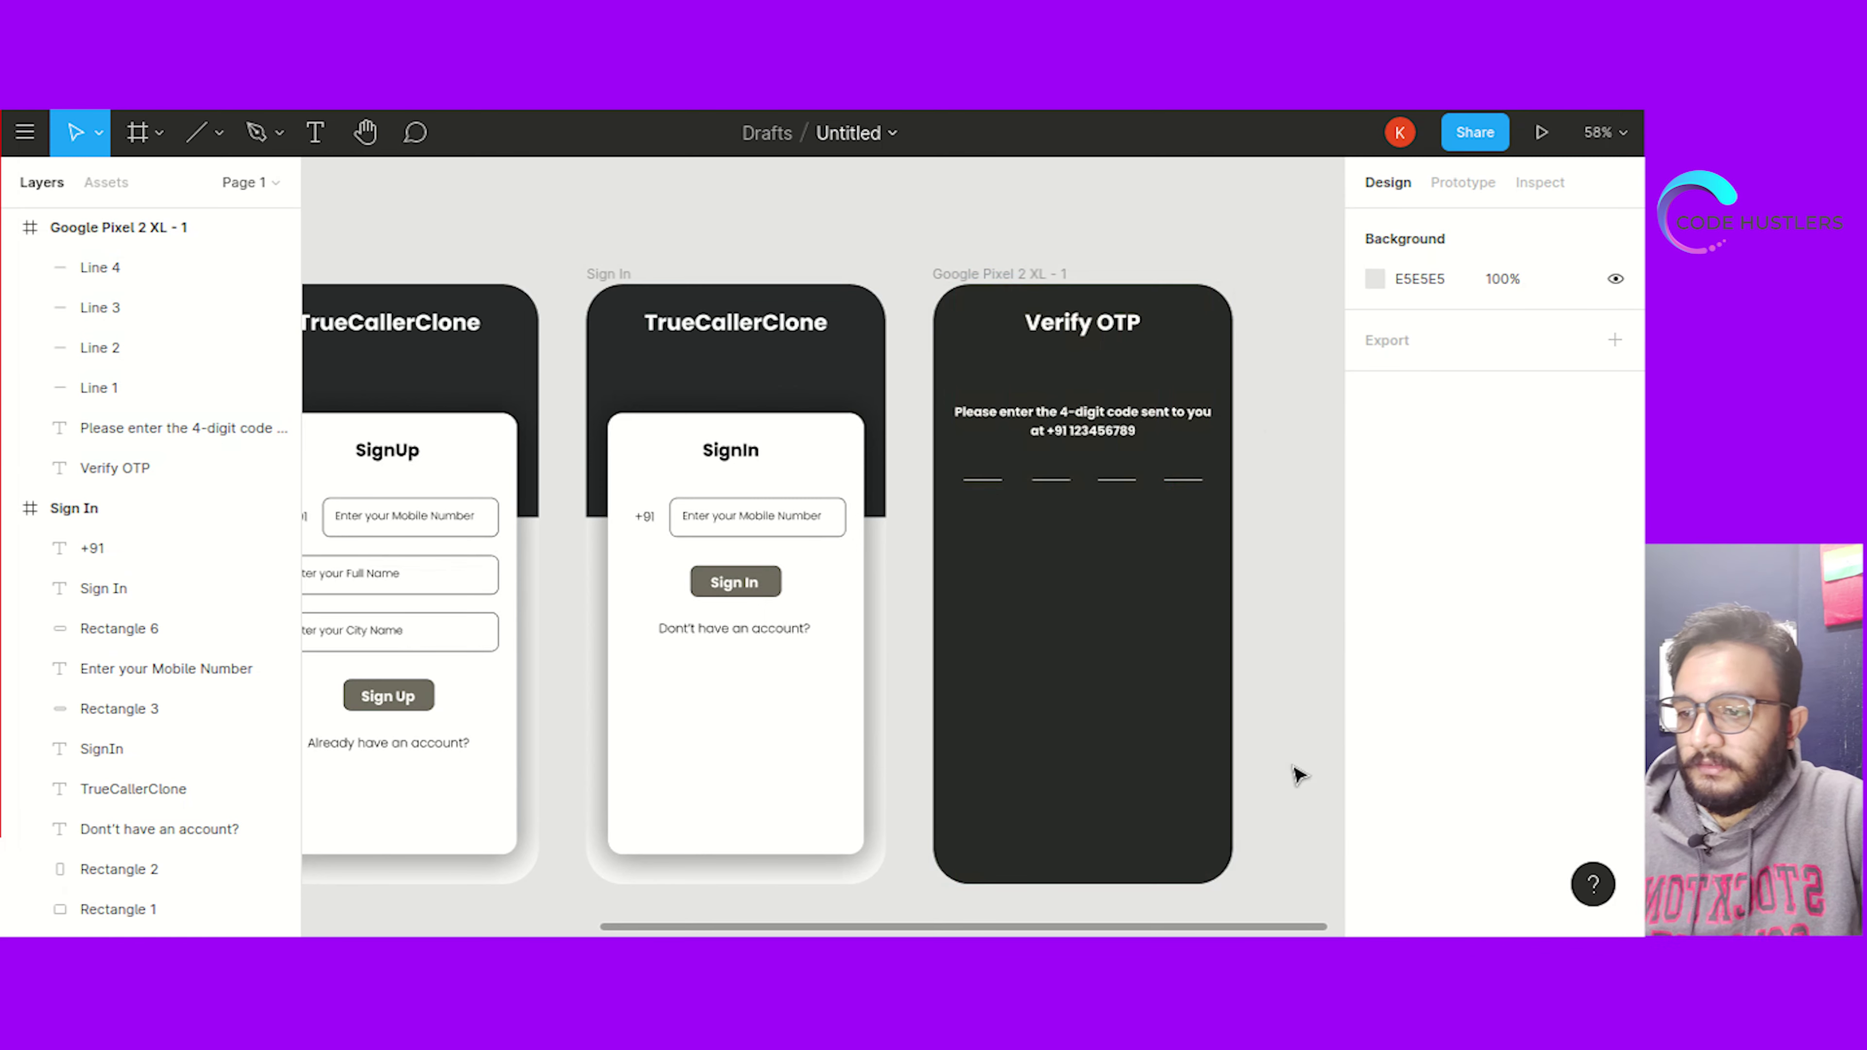
drag(961, 458, 1229, 553)
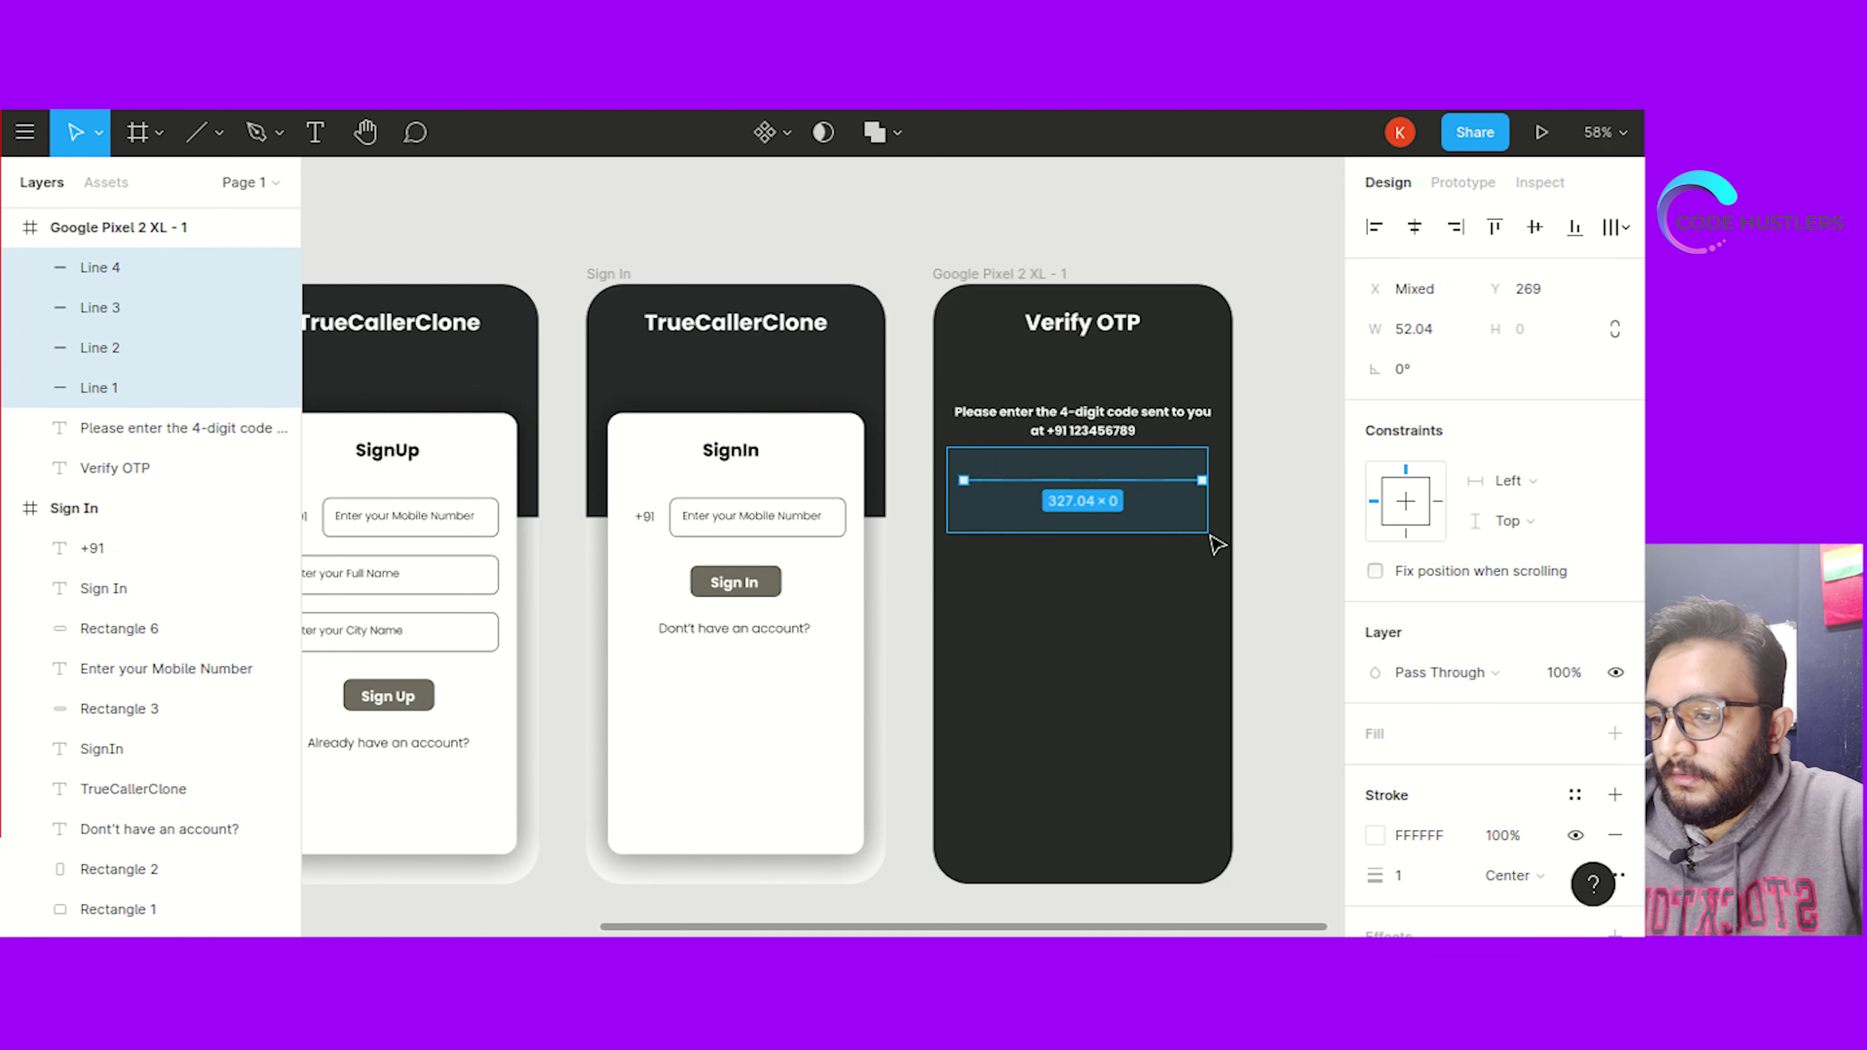
drag(1088, 485, 1092, 515)
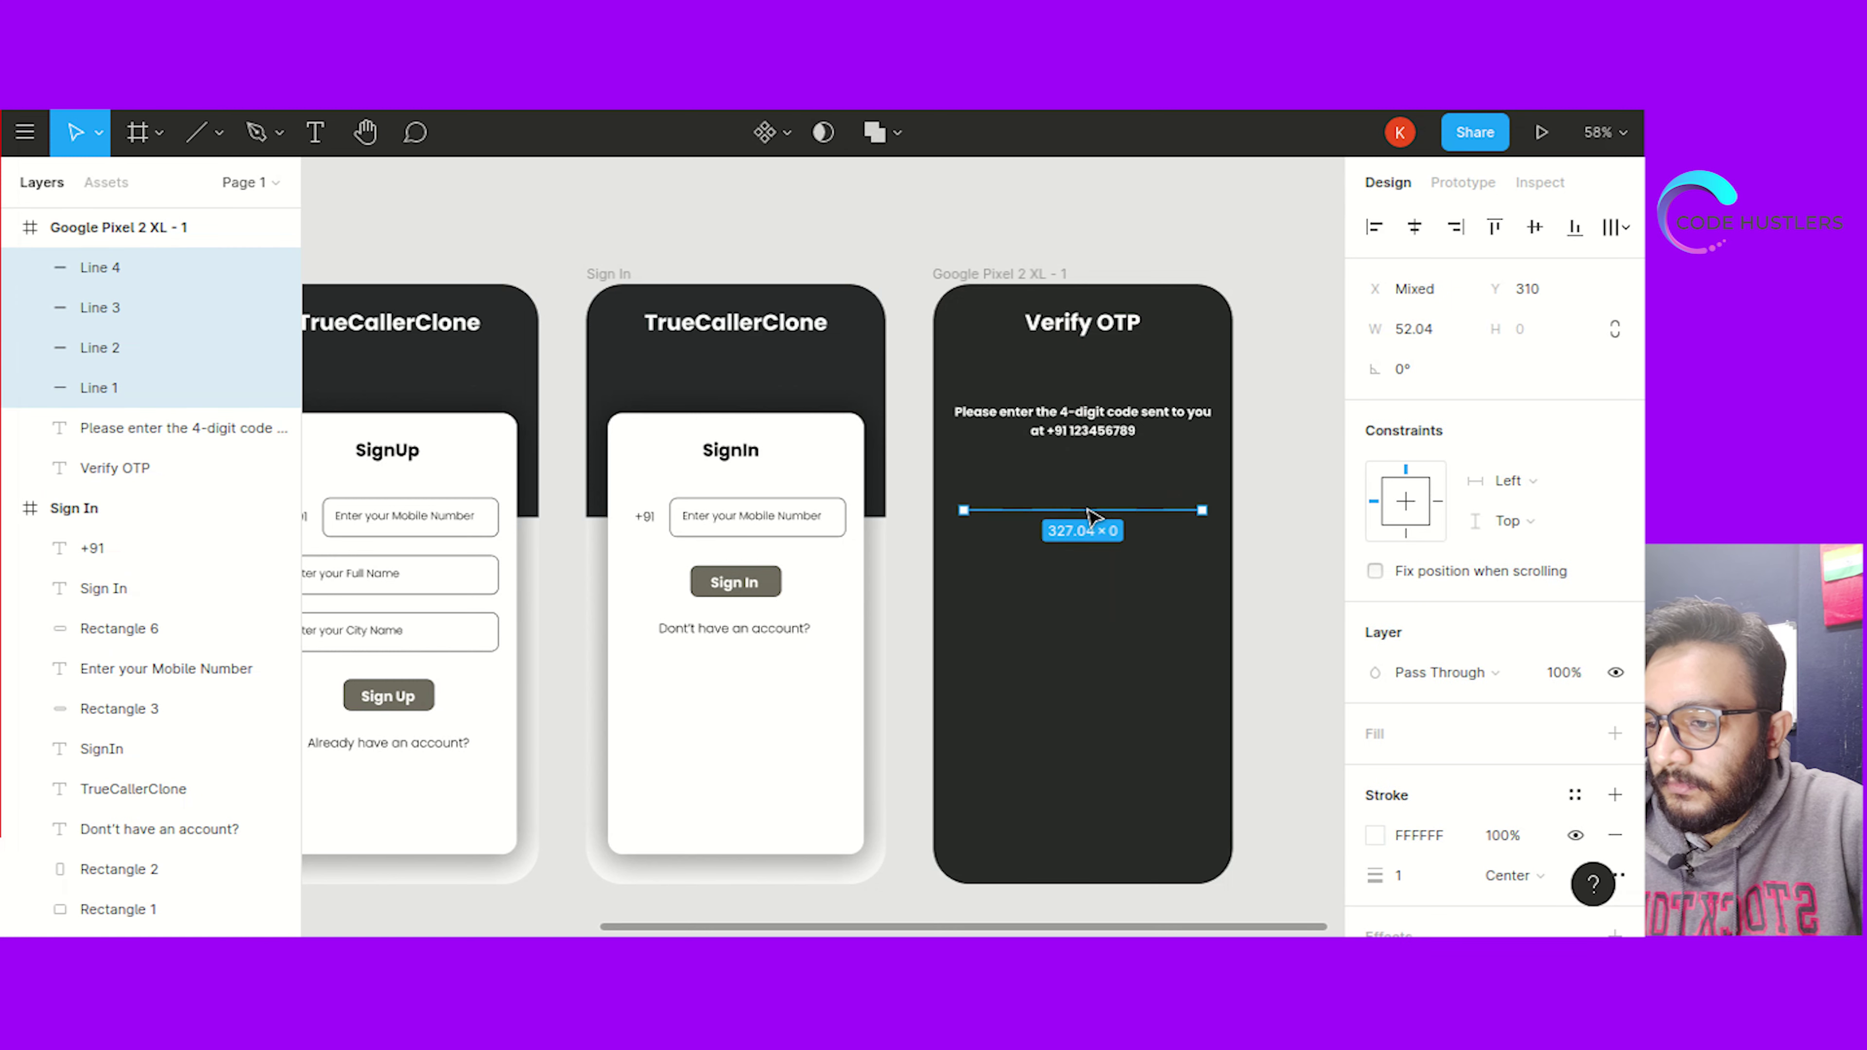
click(1253, 445)
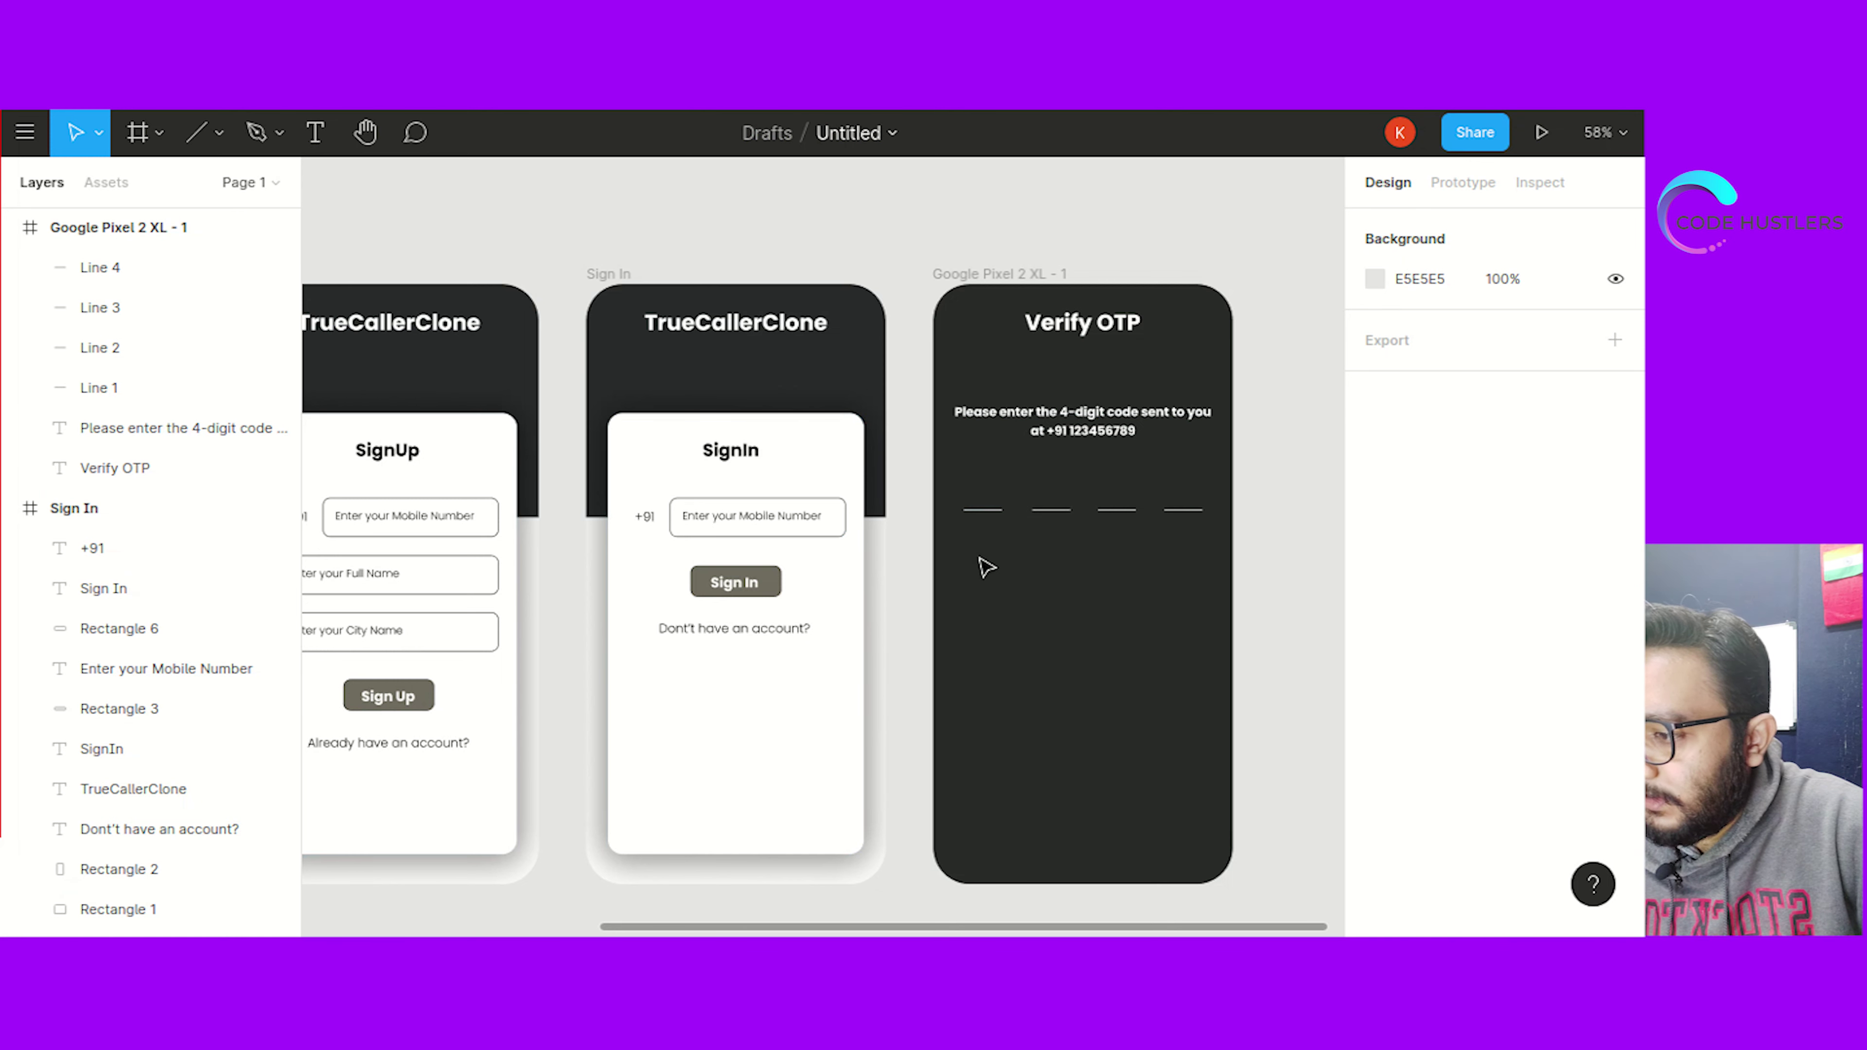
Create a text box below the first underline for the digit and set it to Light weight
click(315, 138)
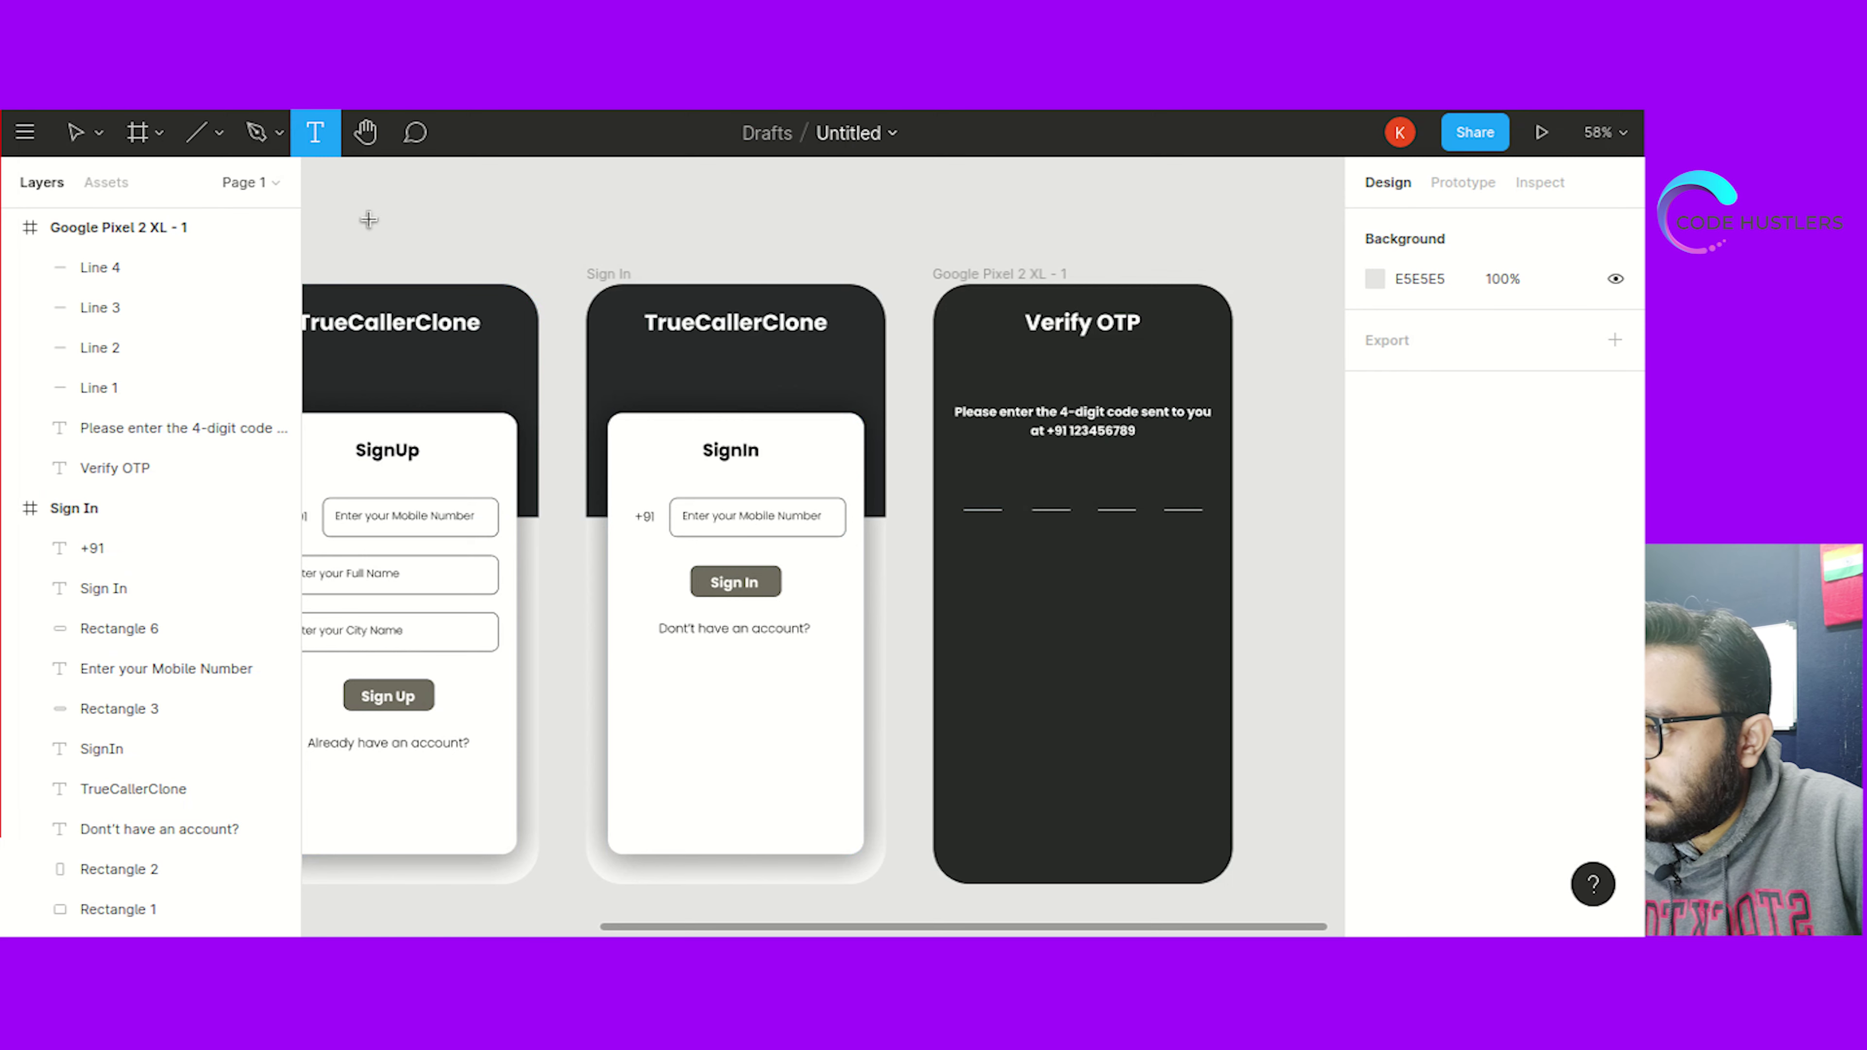
drag(1035, 540, 1061, 572)
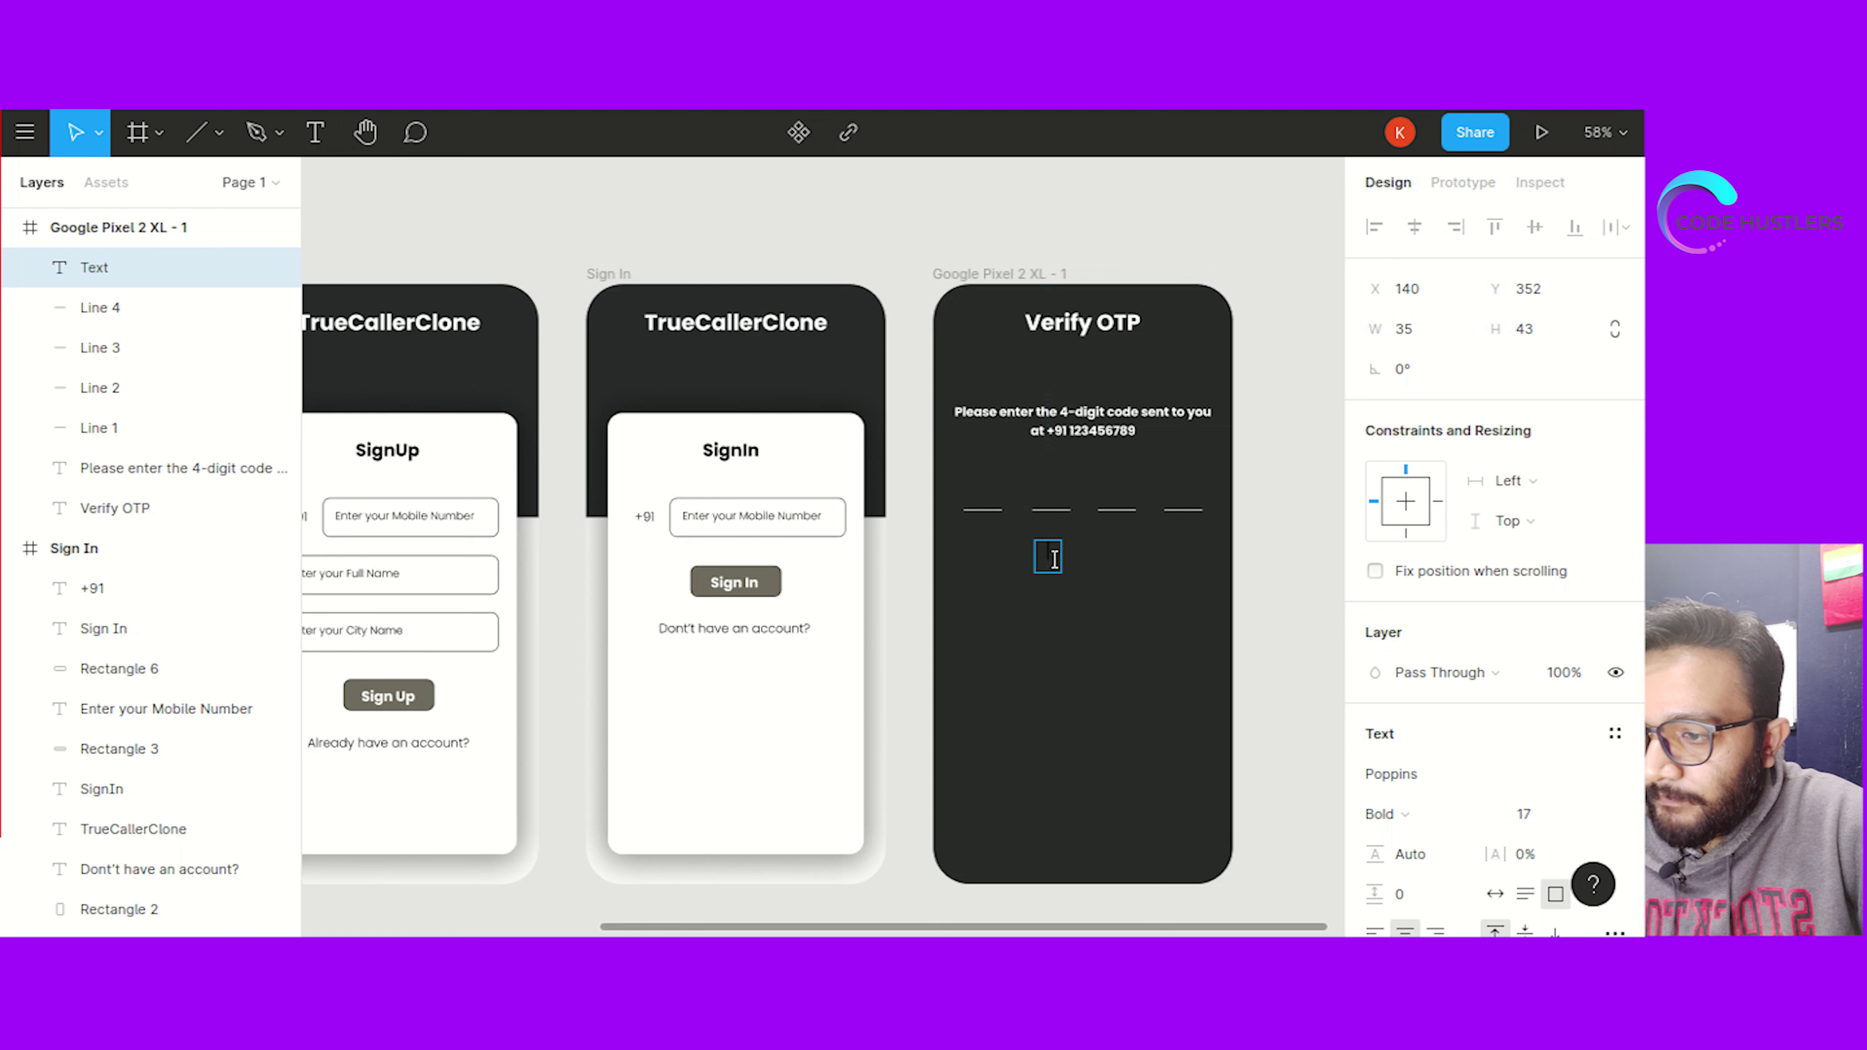
click(1402, 812)
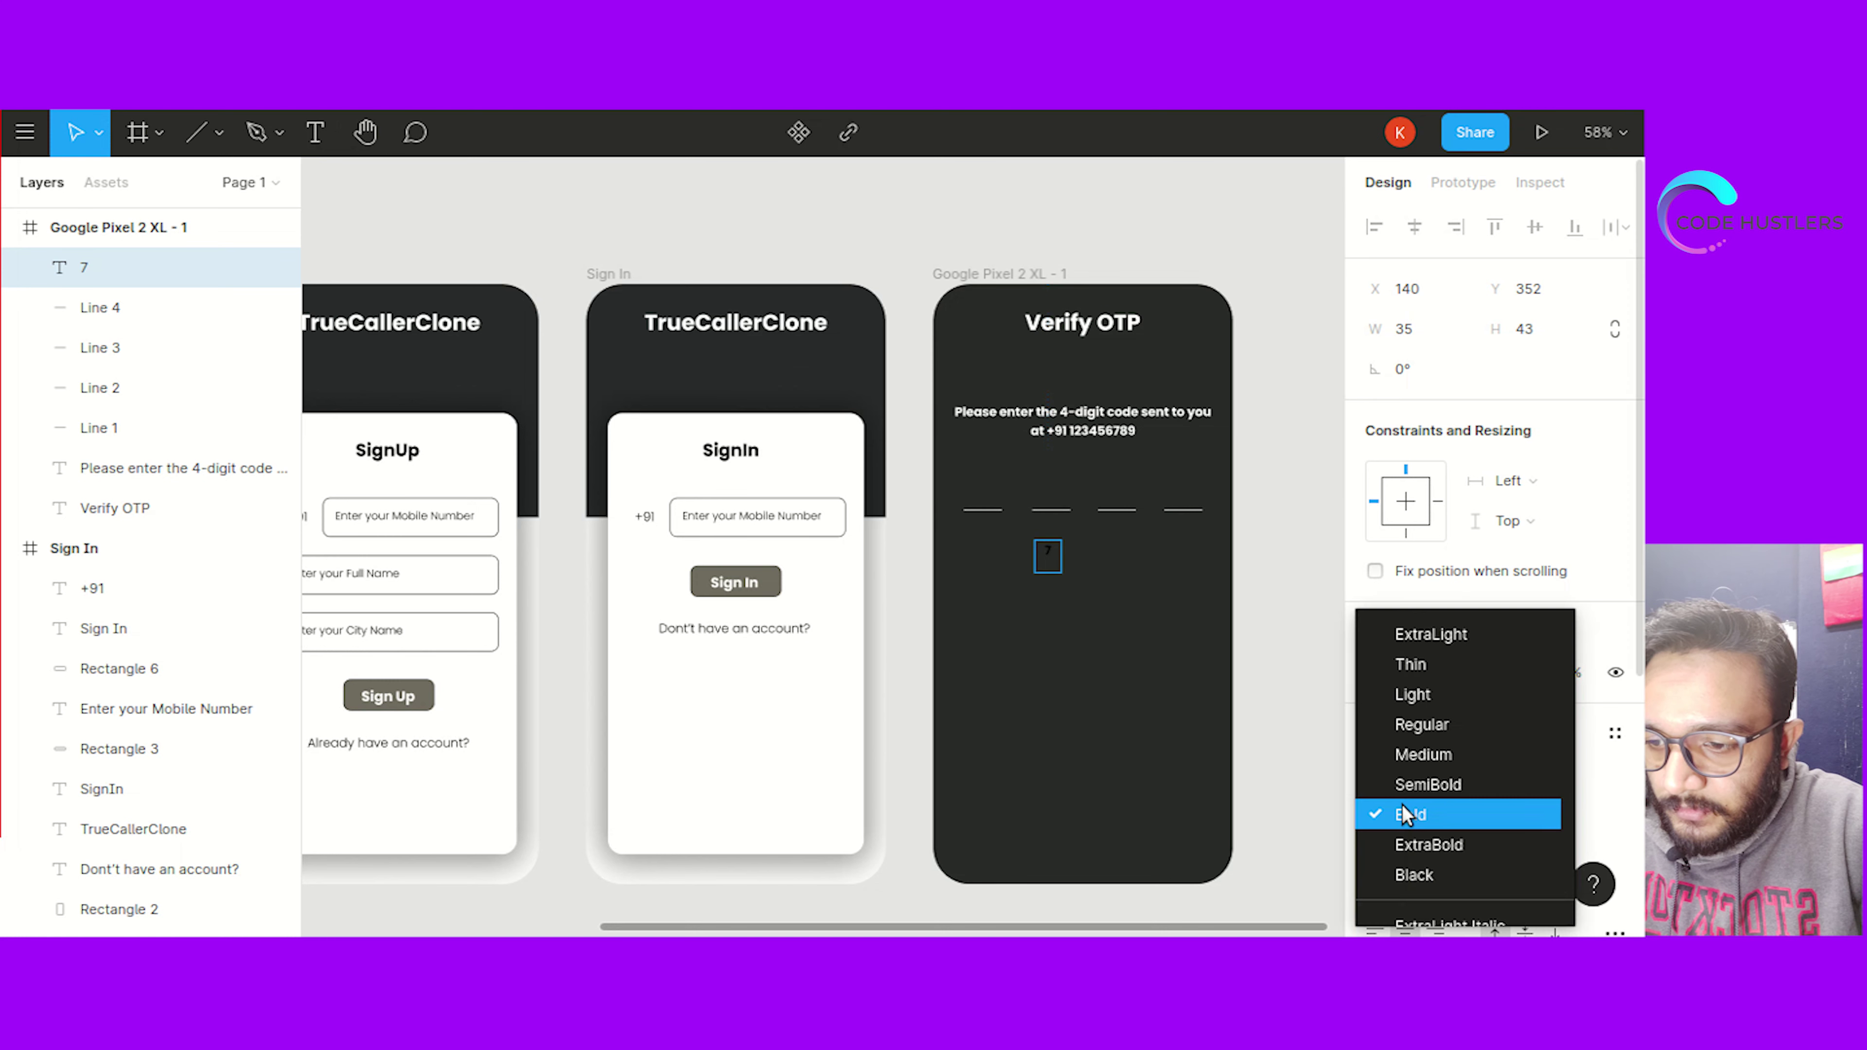
click(1425, 698)
click(1529, 813)
scroll(1405, 909, down, 3)
click(1397, 837)
text(fff)
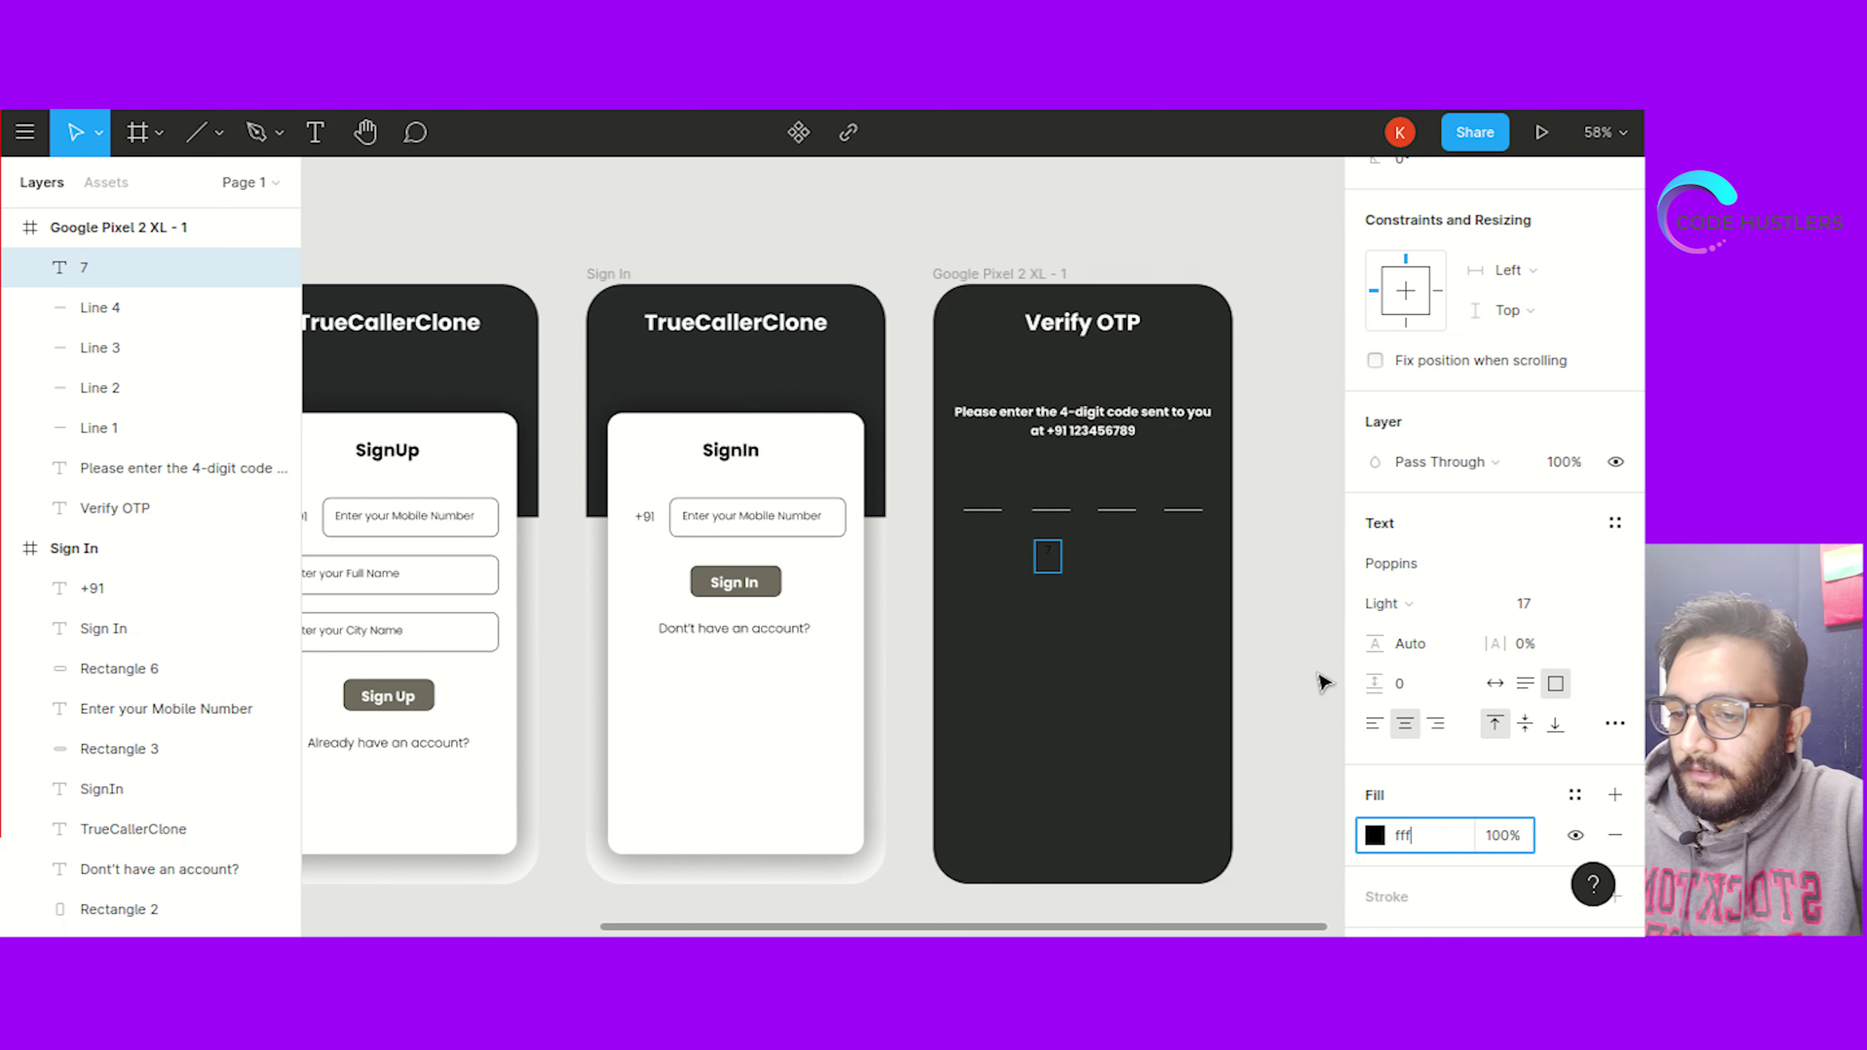
key(Escape)
Make the 7 white (FFFFFF) at font size 20 and move it onto the first underline
key(ctrl+a)
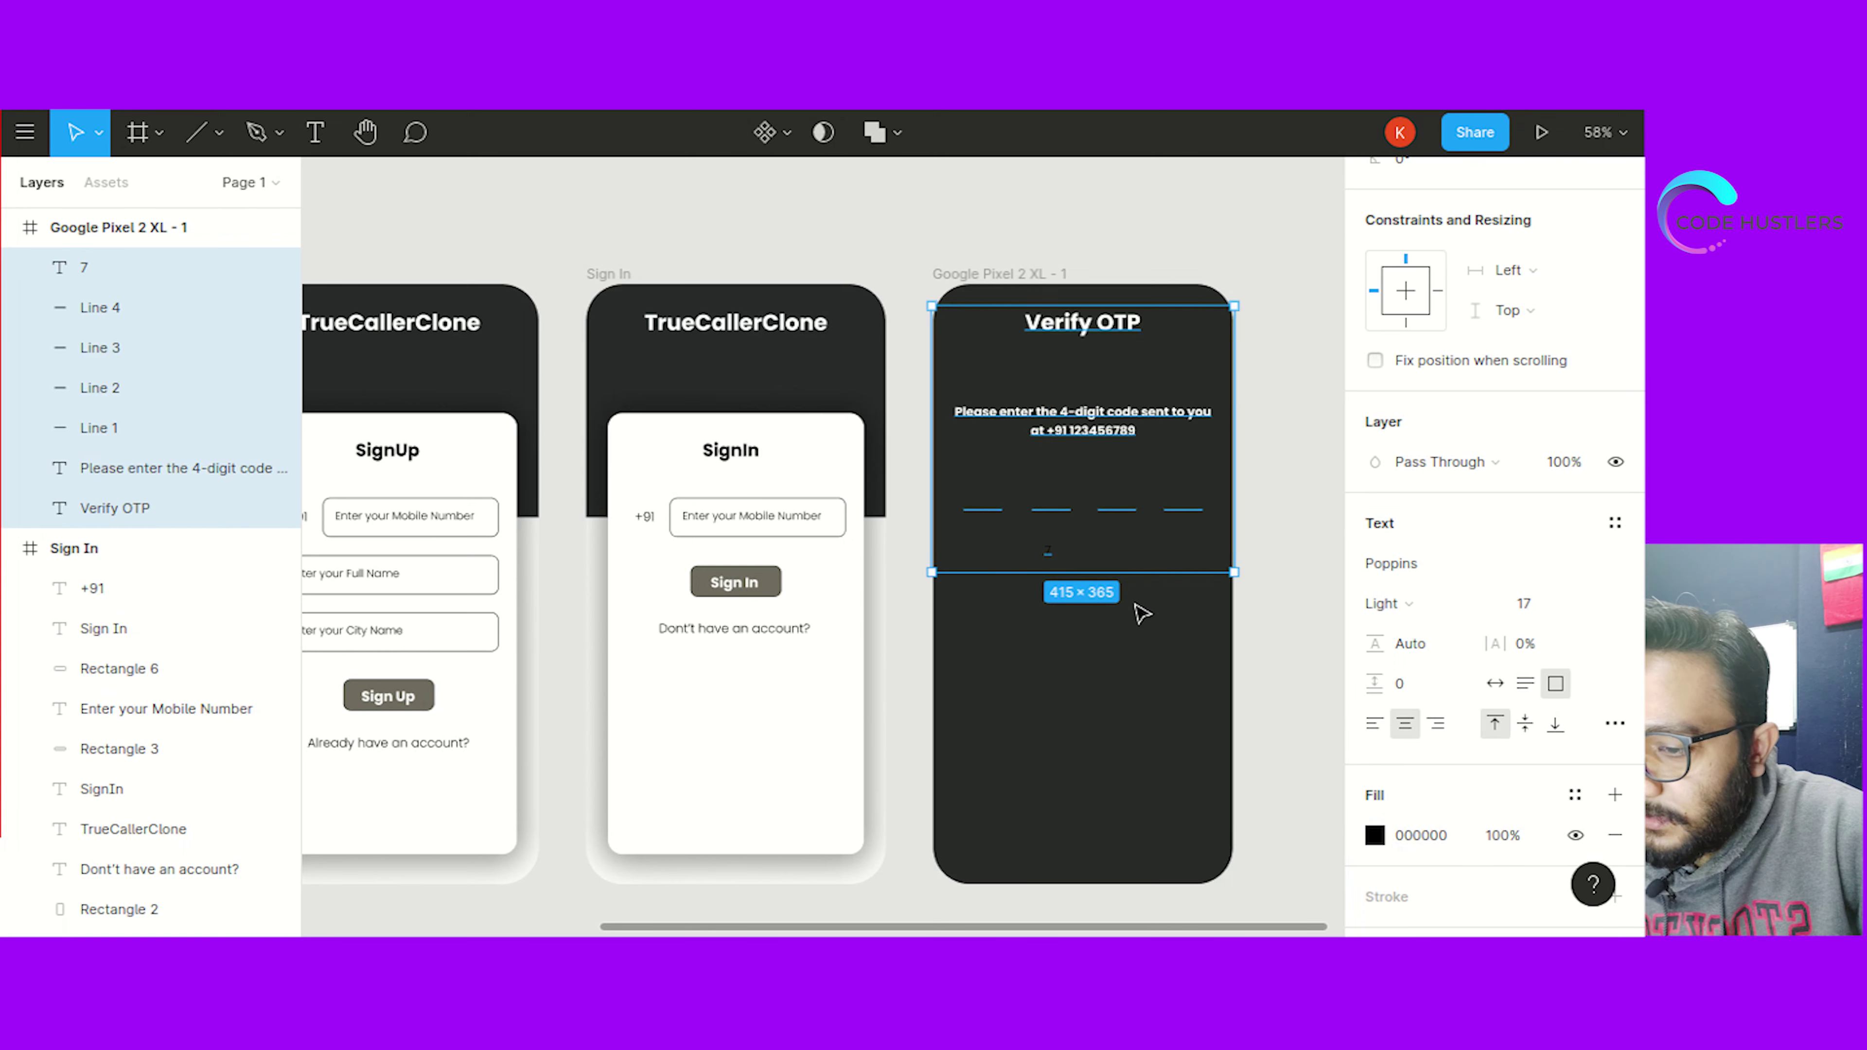
click(1048, 557)
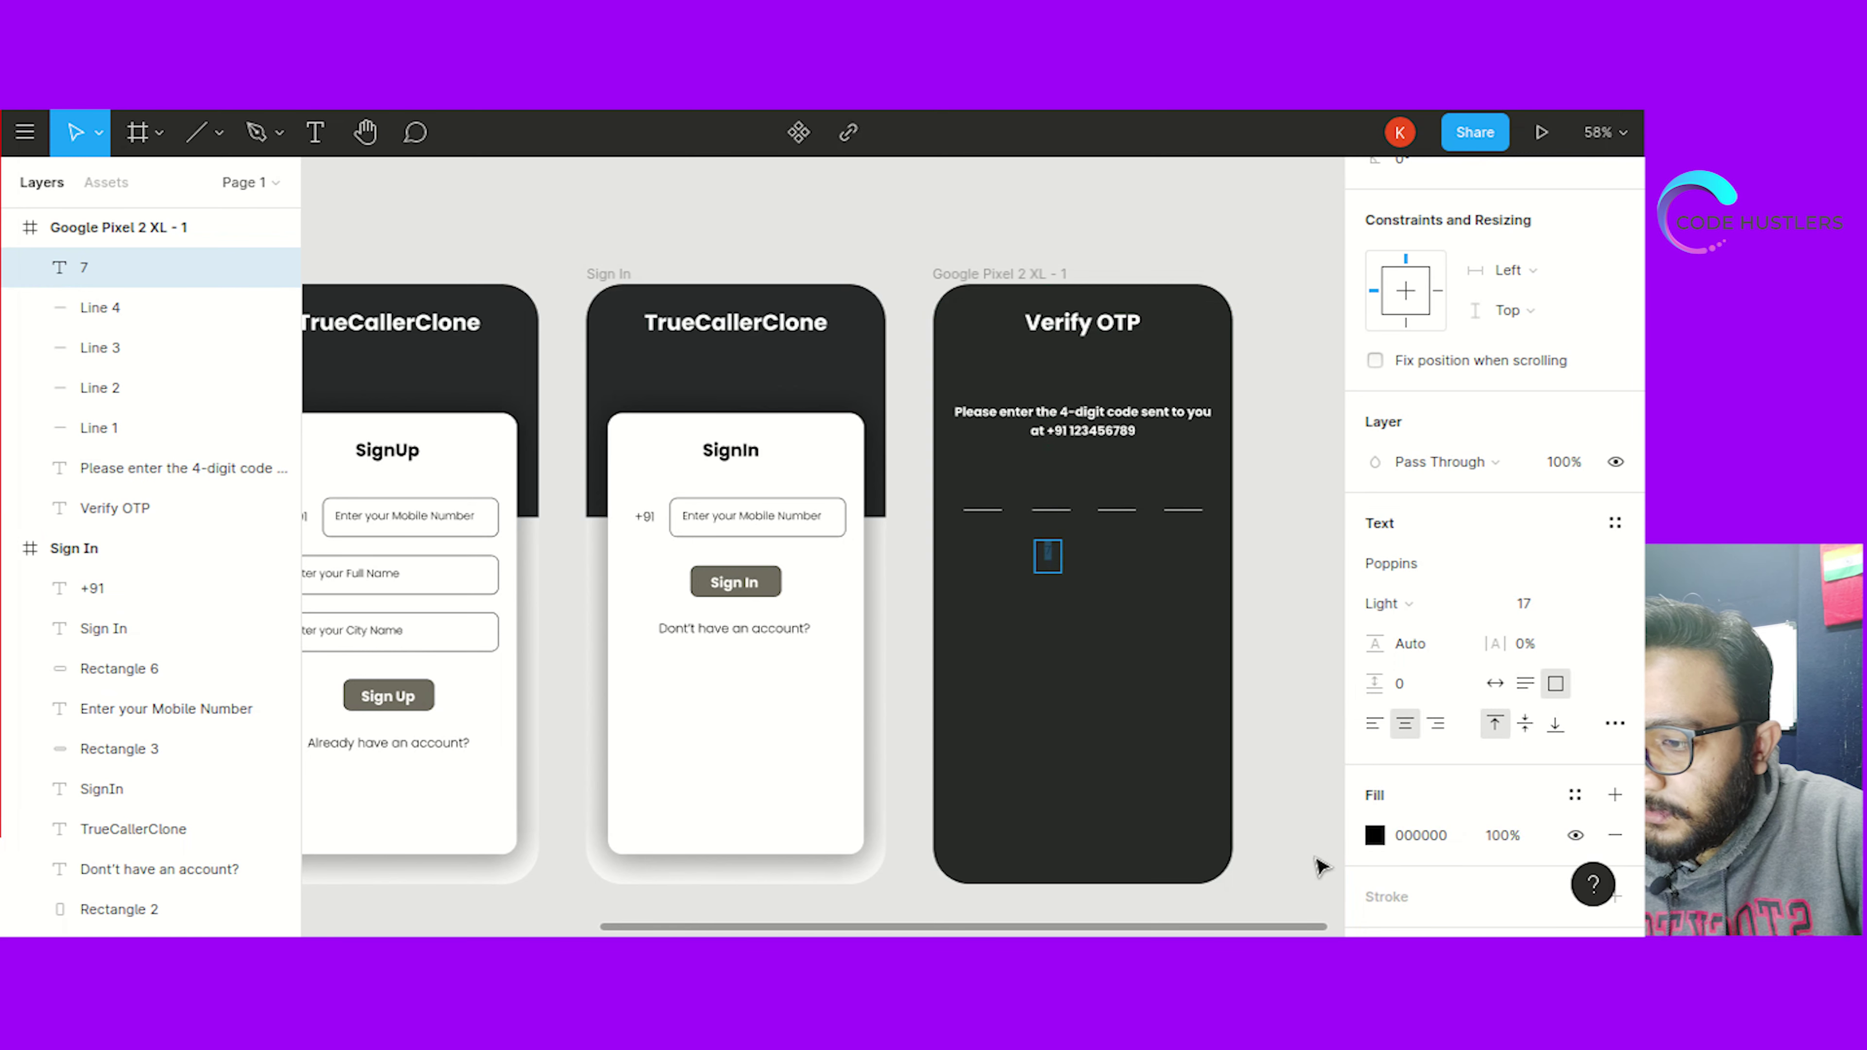
click(1408, 838)
text(ffffff)
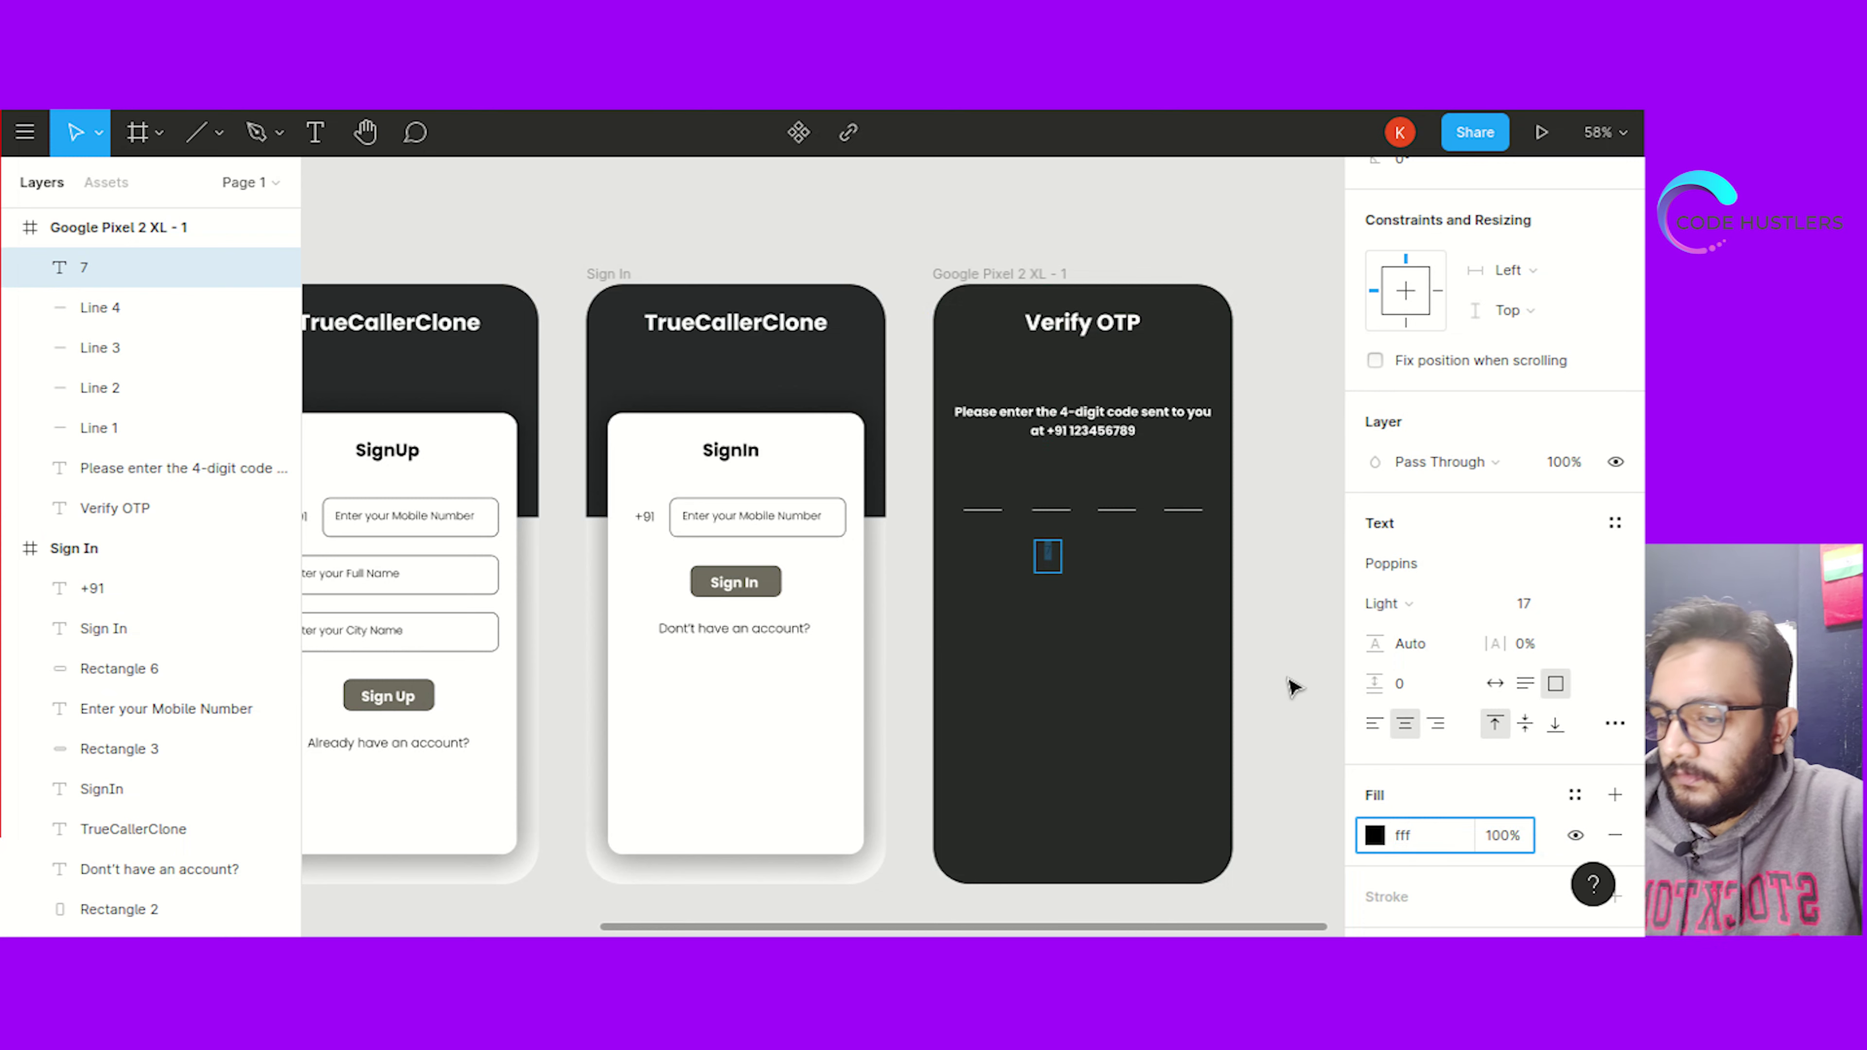
key(Return)
click(1533, 610)
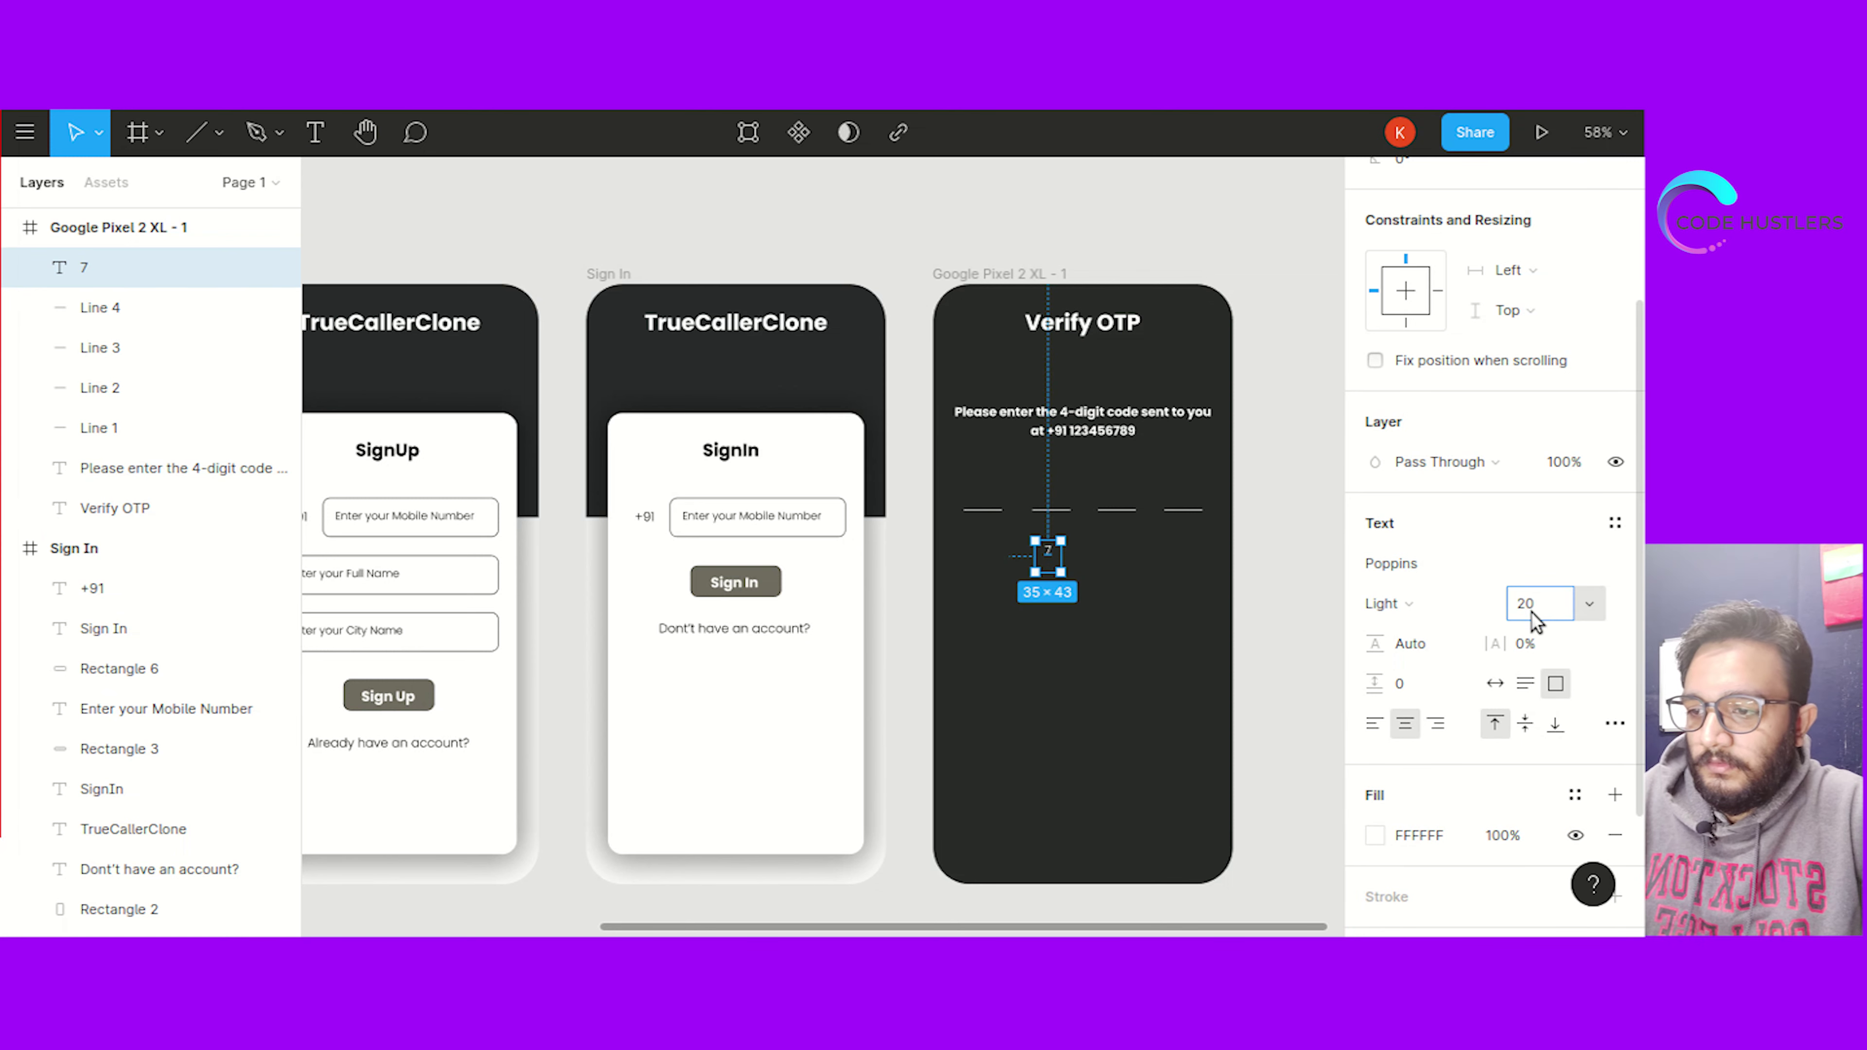
click(1216, 615)
drag(1047, 552, 988, 484)
Narrow the 7 to 21 wide and centre it just above the first underline
click(1034, 699)
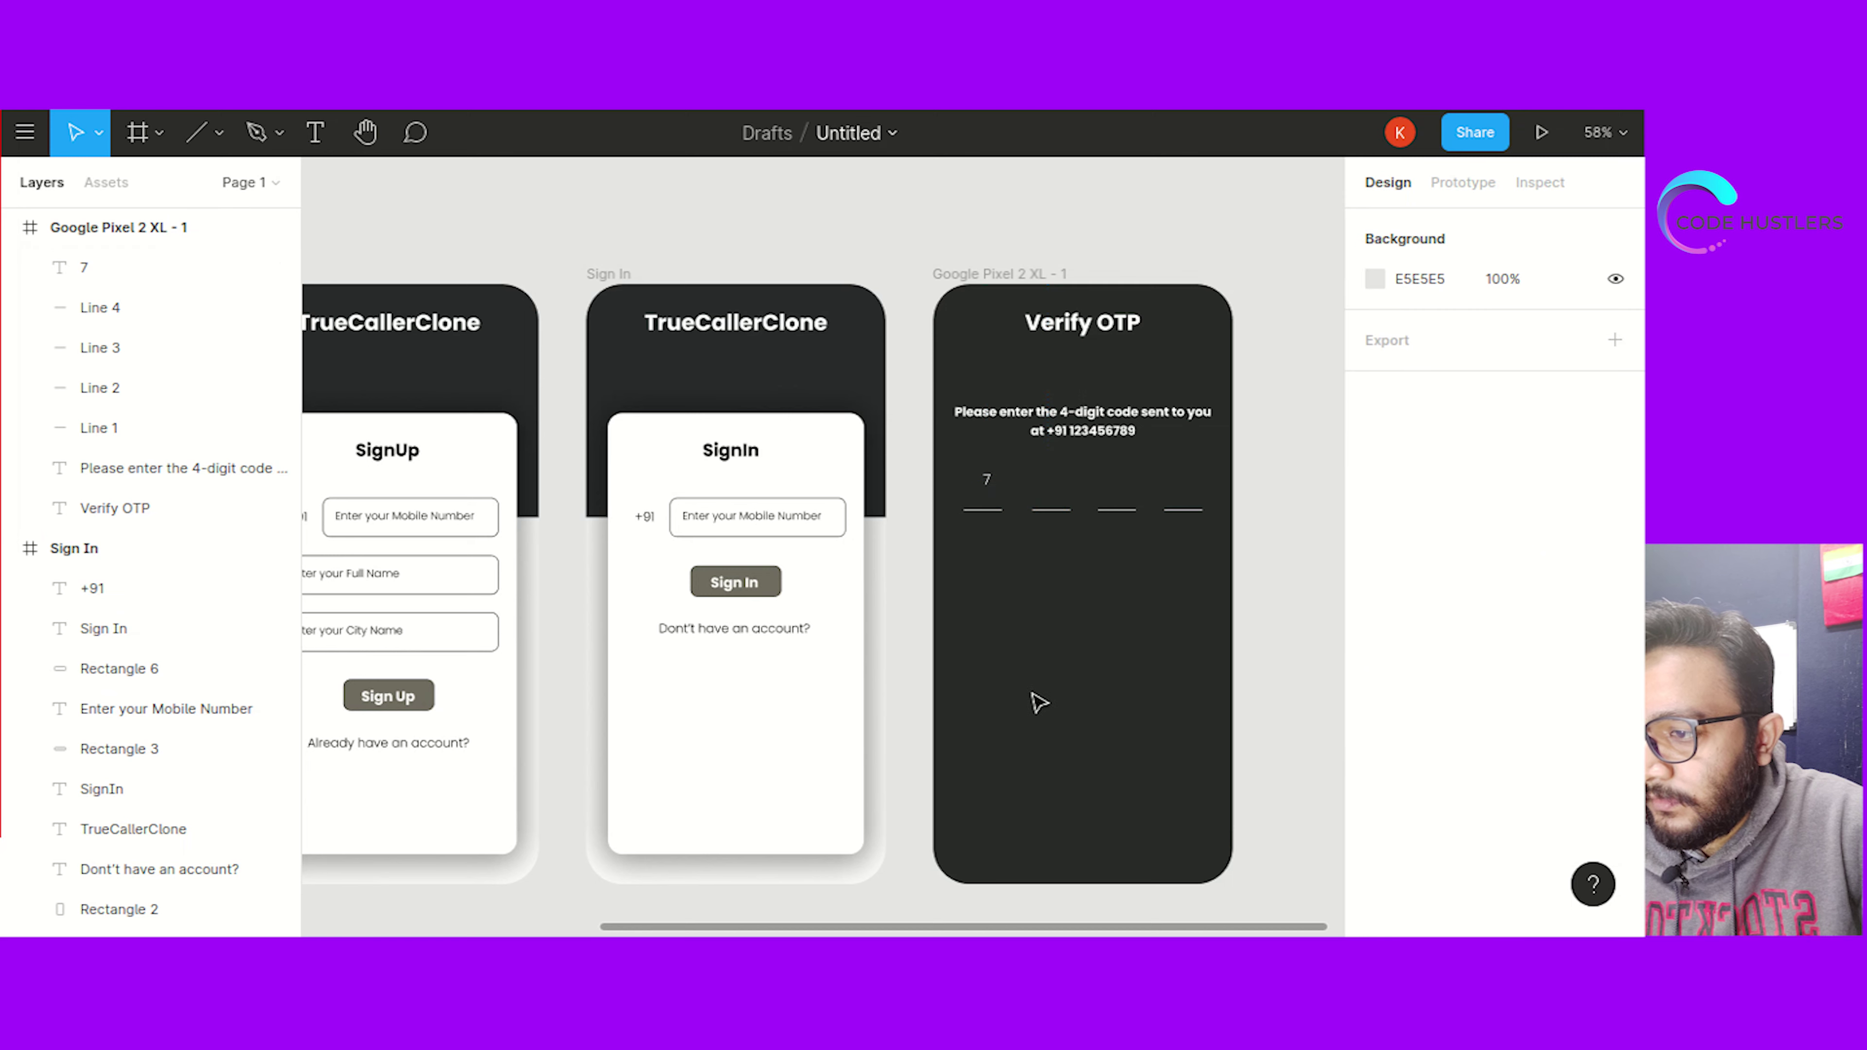
click(990, 483)
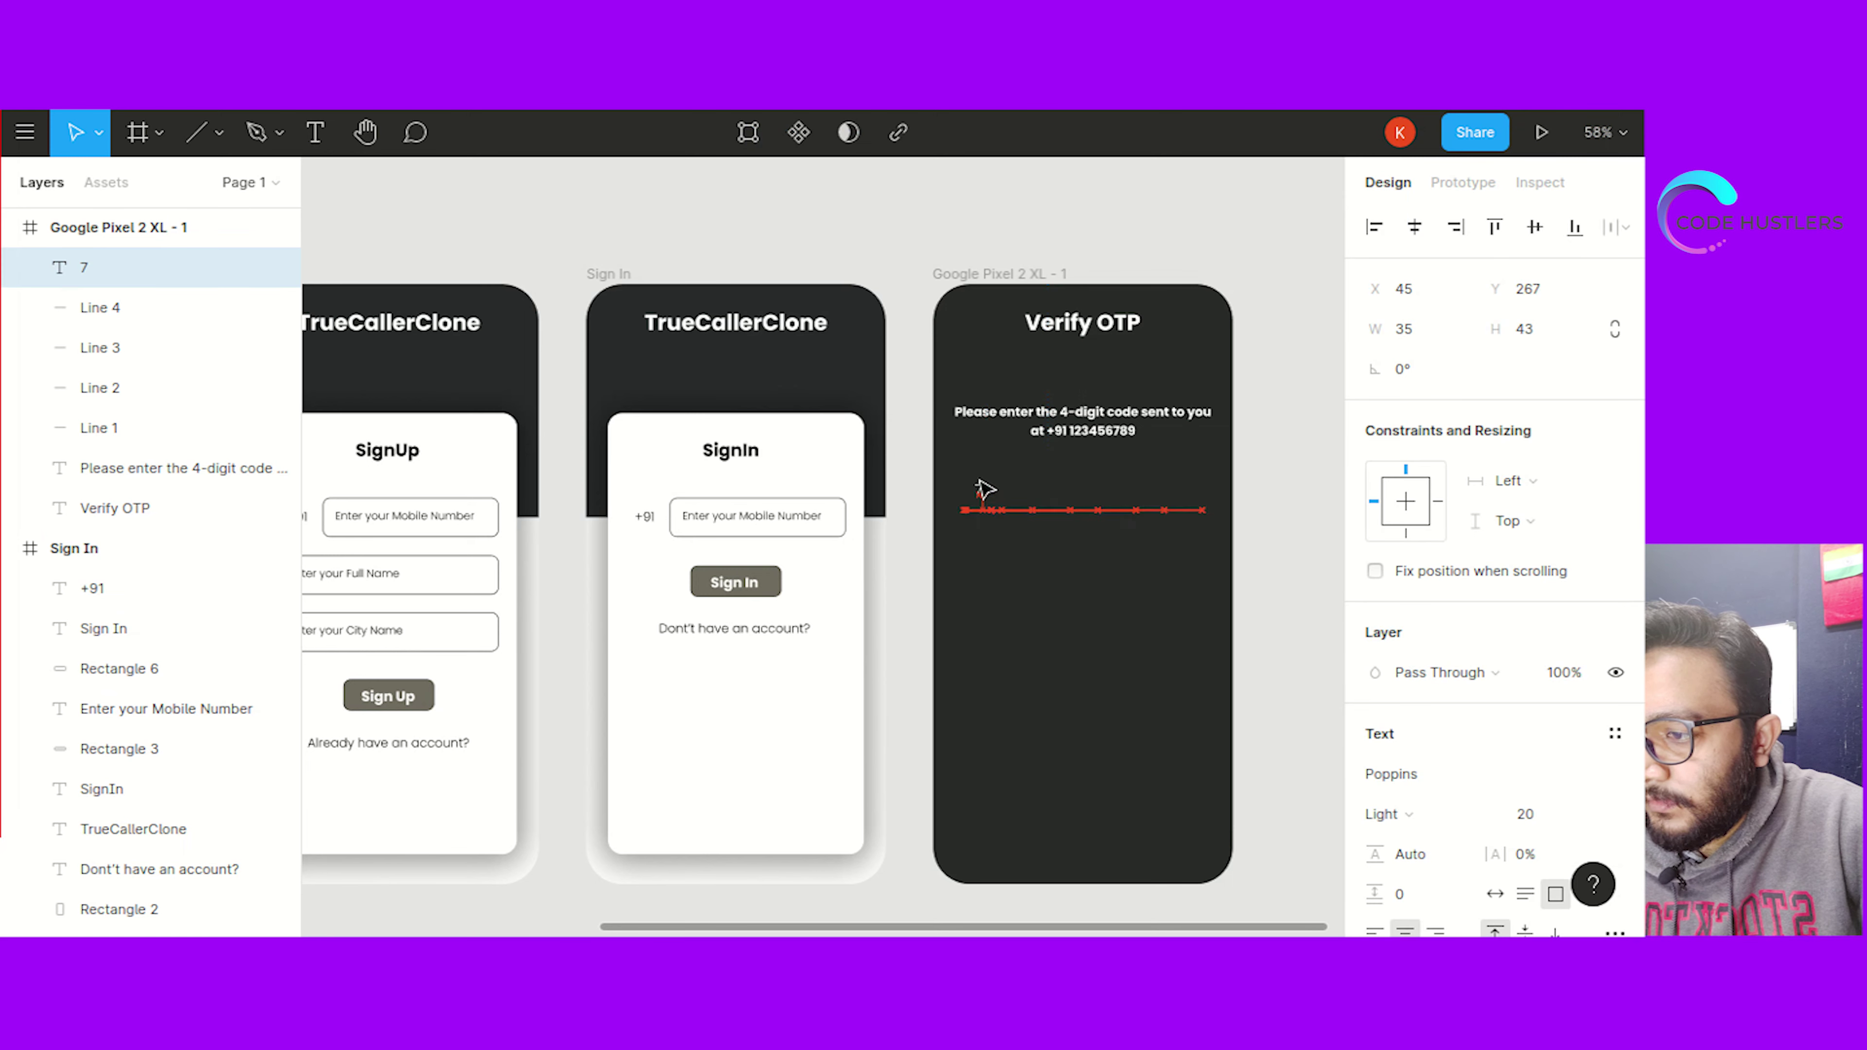
click(1021, 618)
click(988, 491)
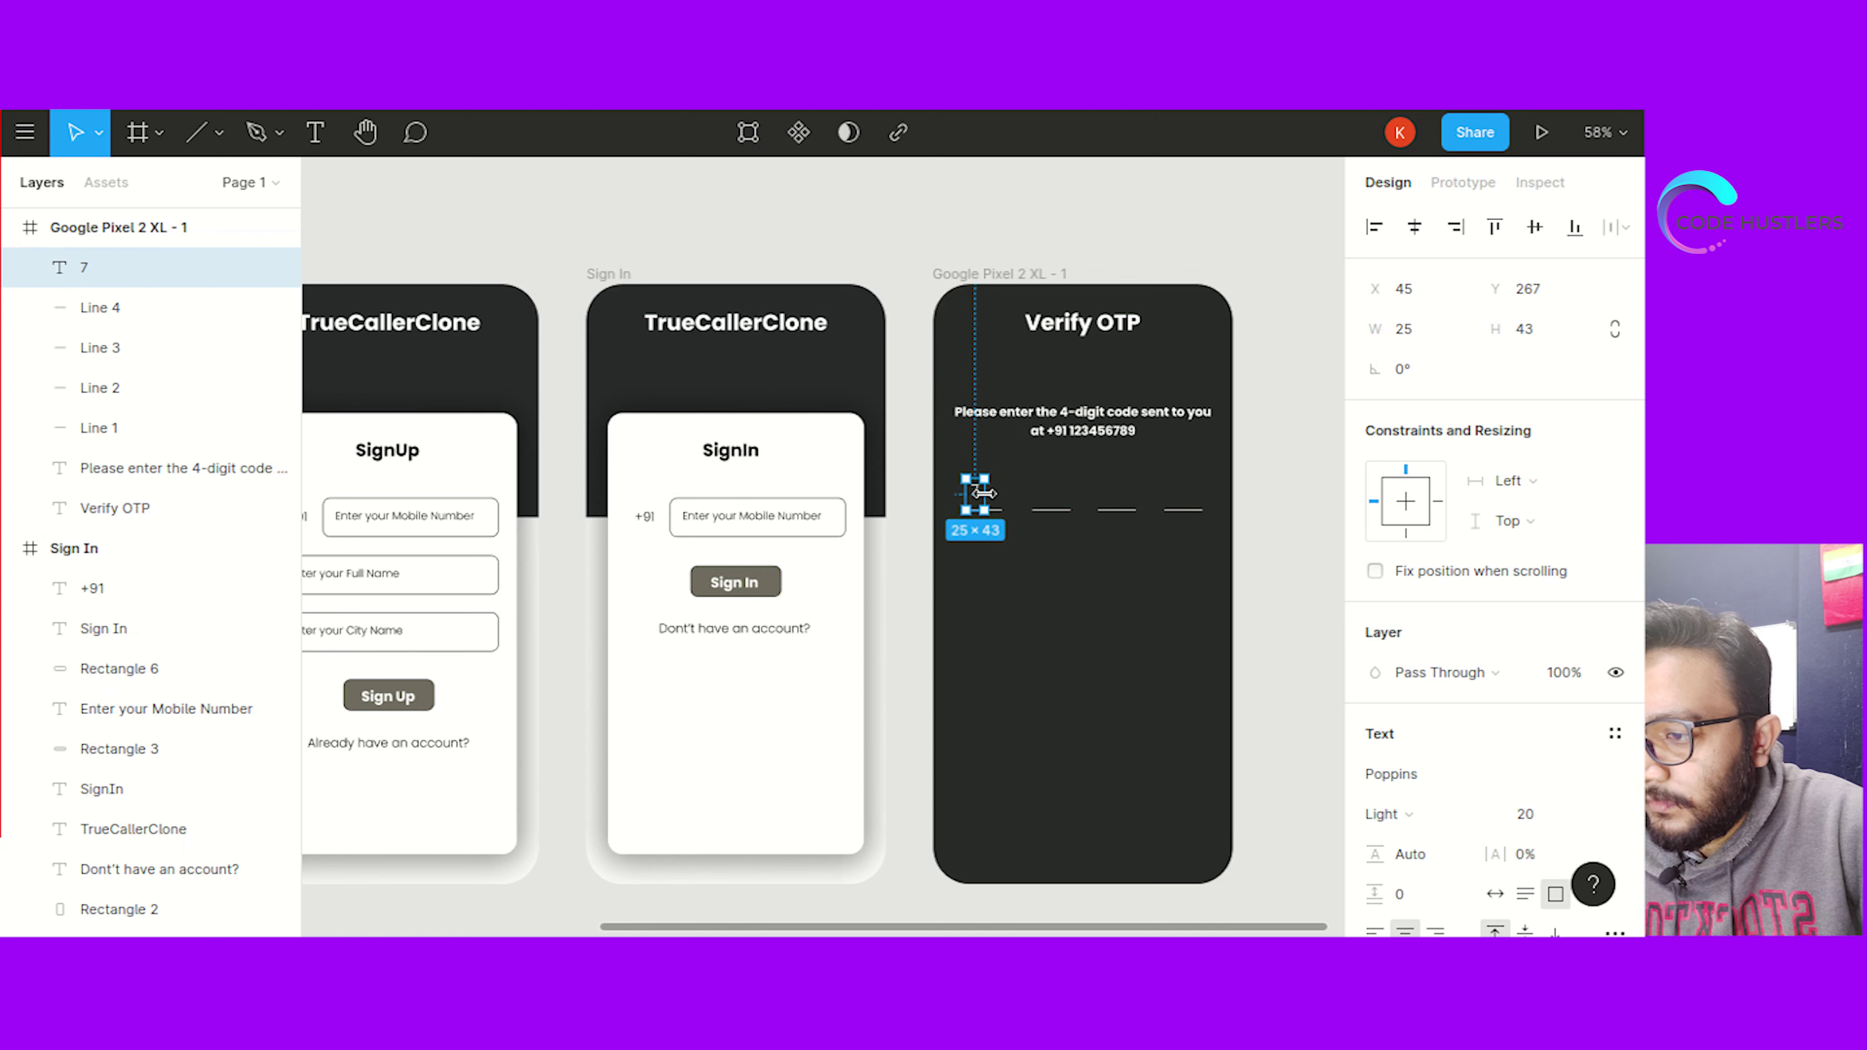
drag(984, 493, 981, 491)
click(1017, 627)
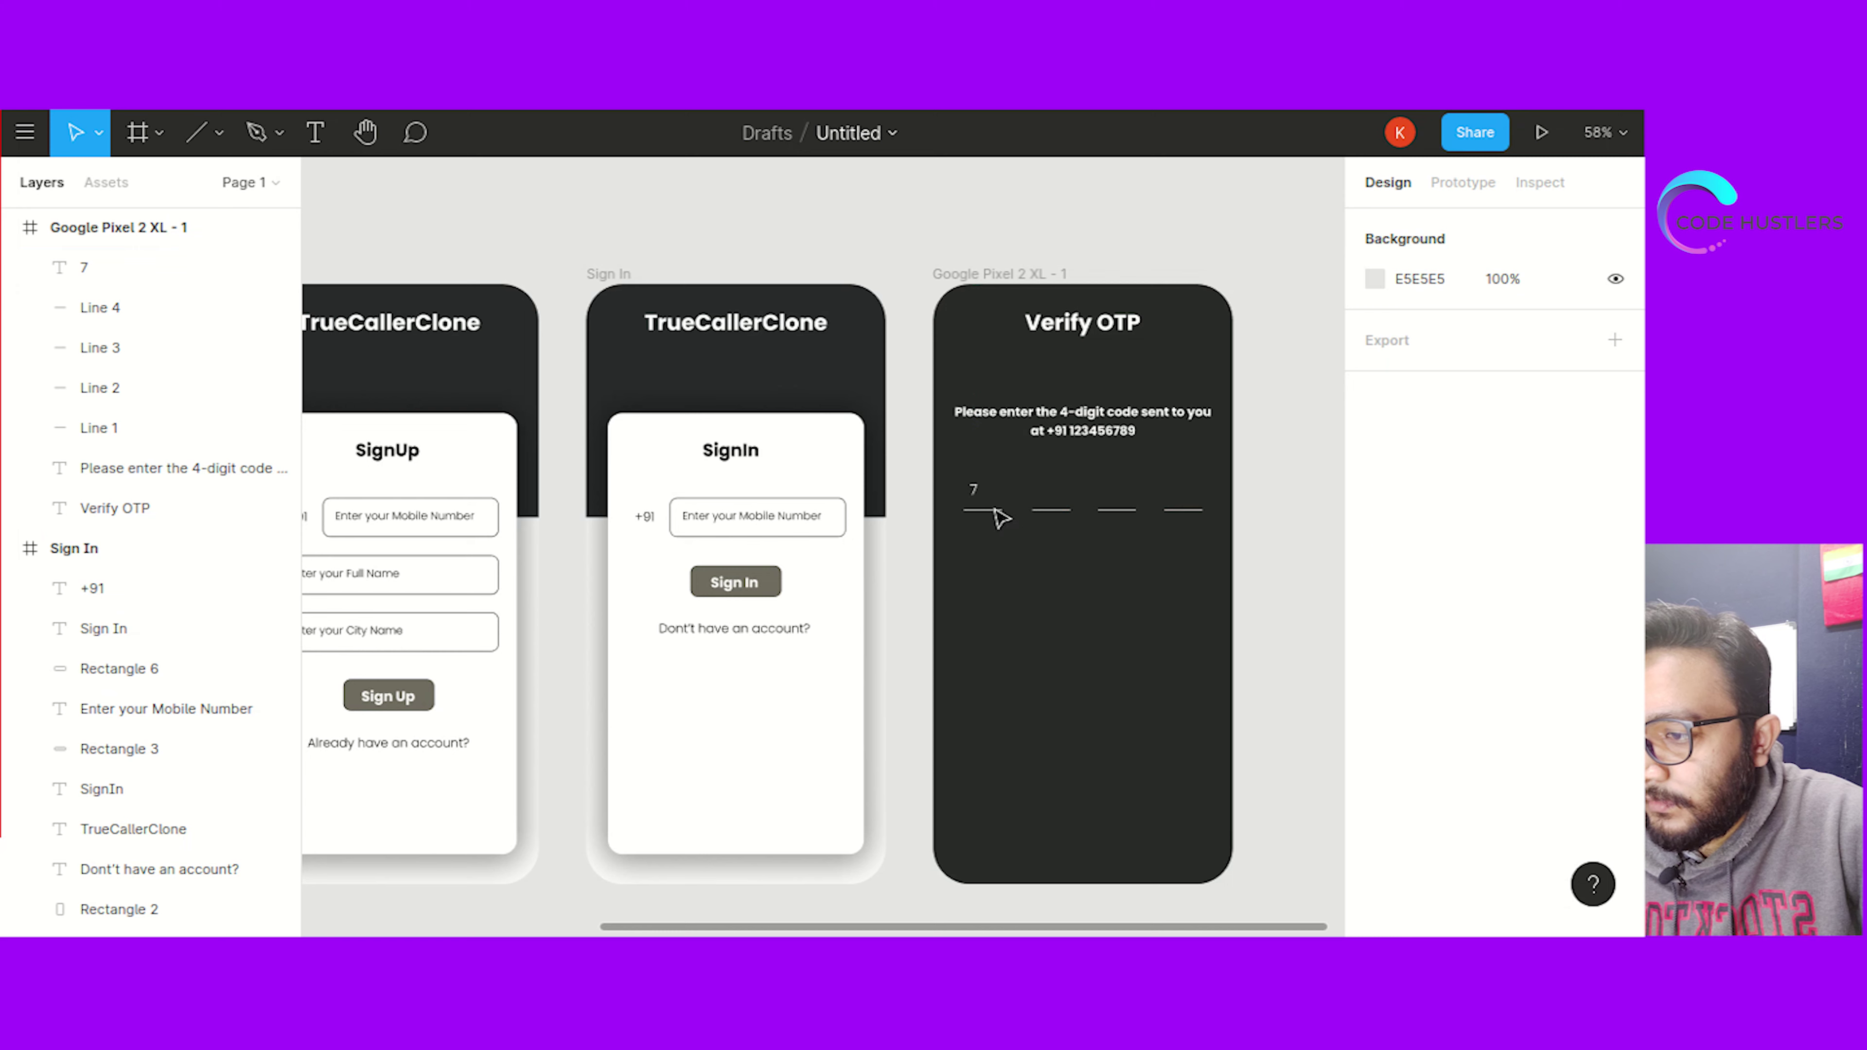
click(986, 491)
drag(989, 491, 992, 491)
click(1004, 611)
click(988, 491)
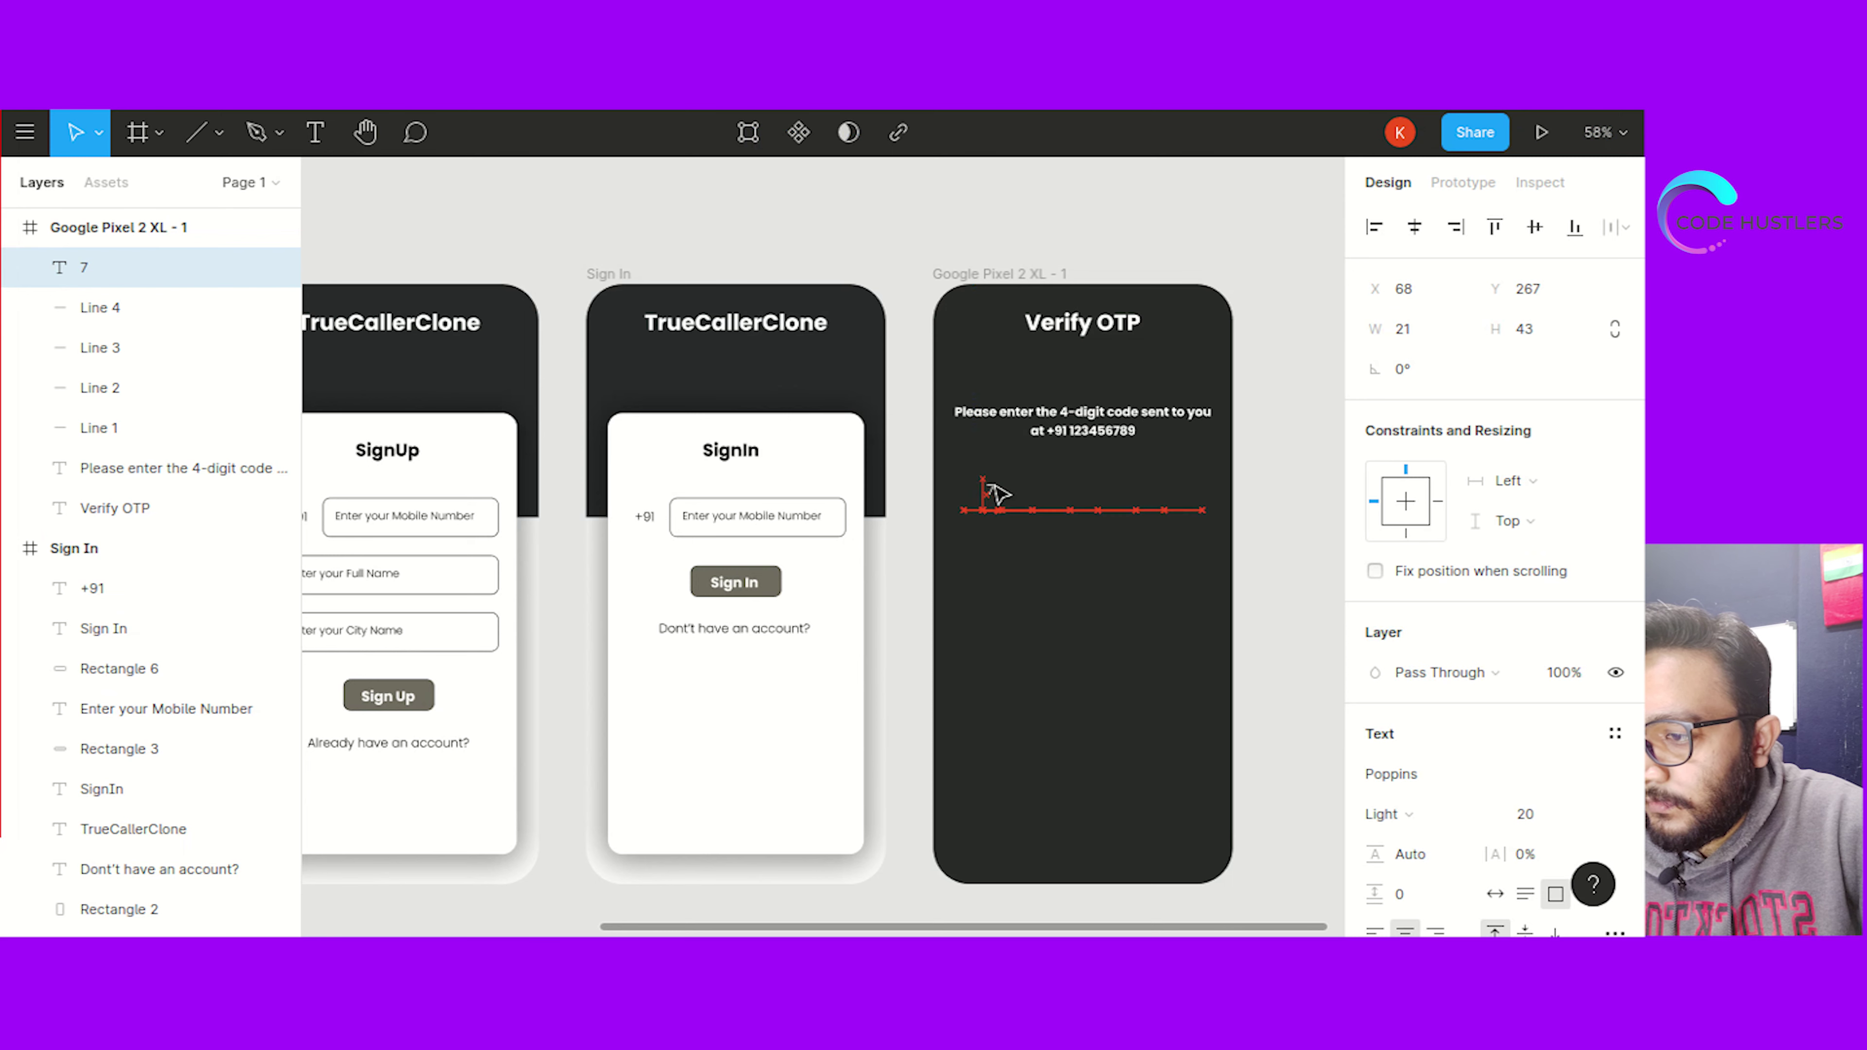
click(1001, 596)
click(990, 494)
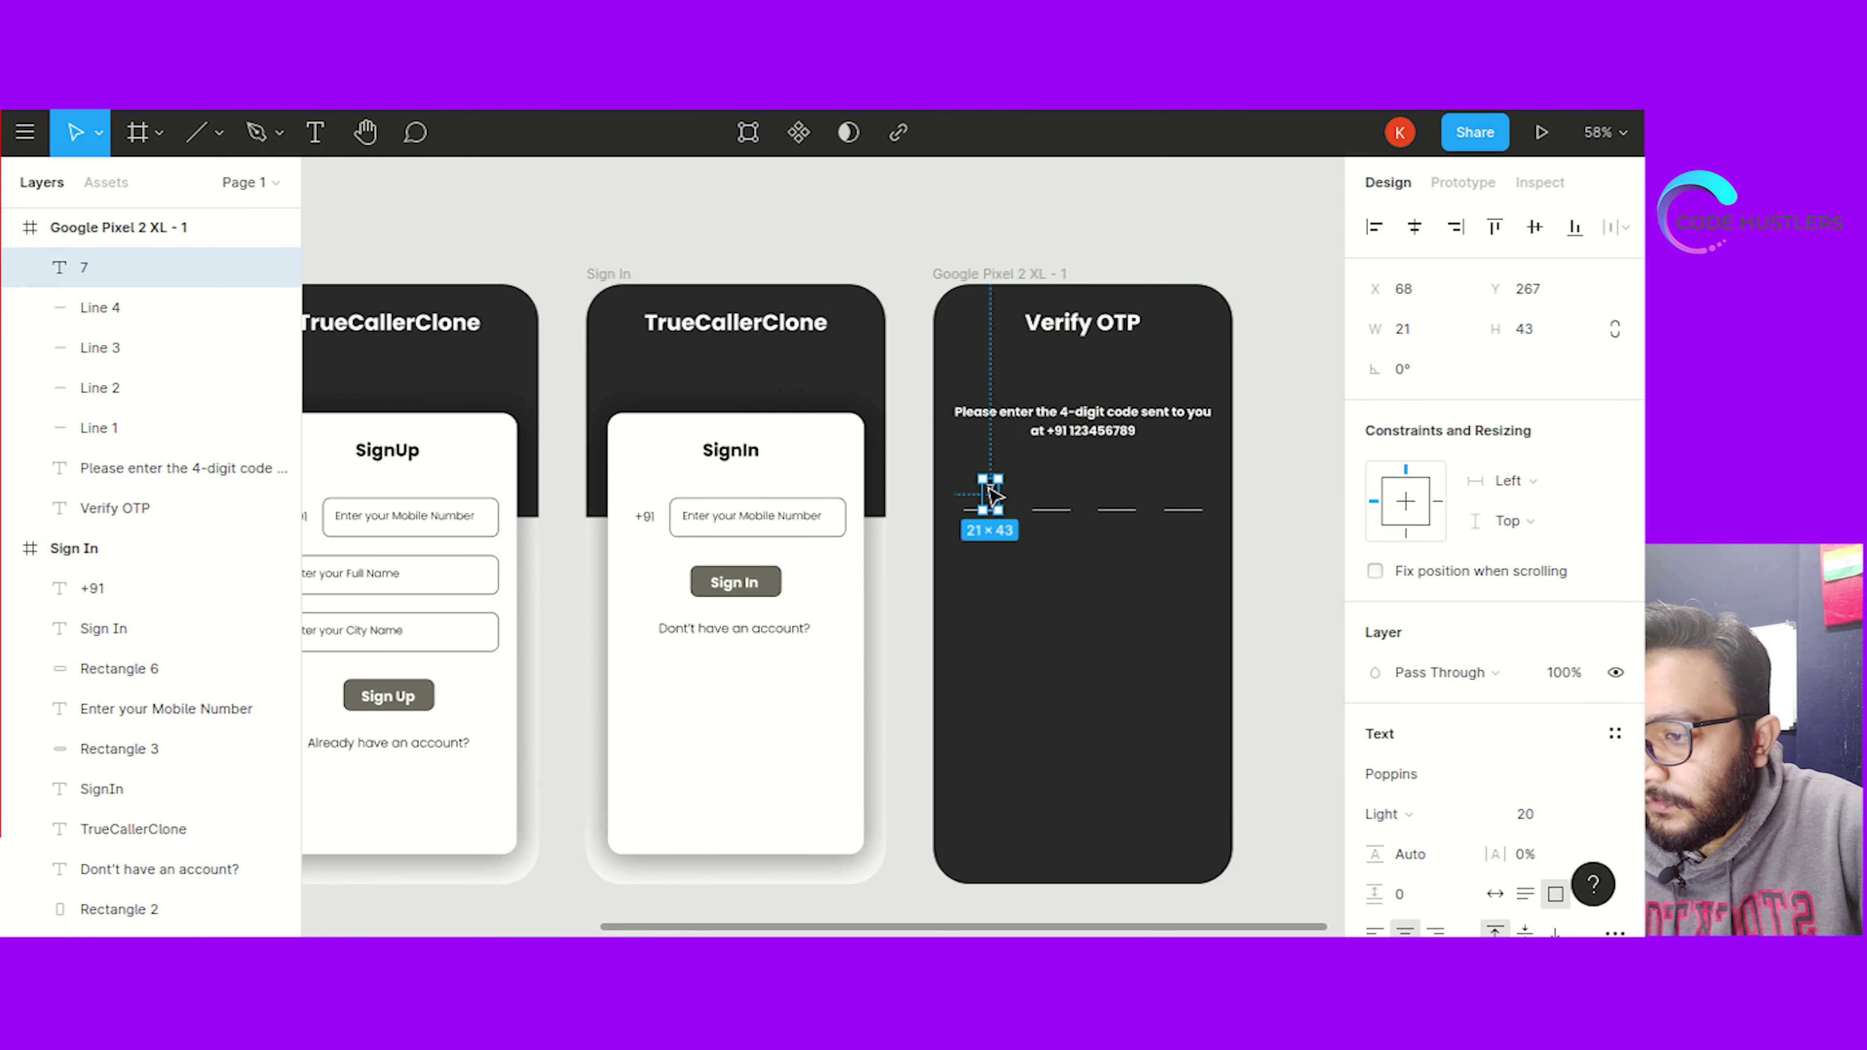
drag(983, 485, 984, 484)
click(1005, 589)
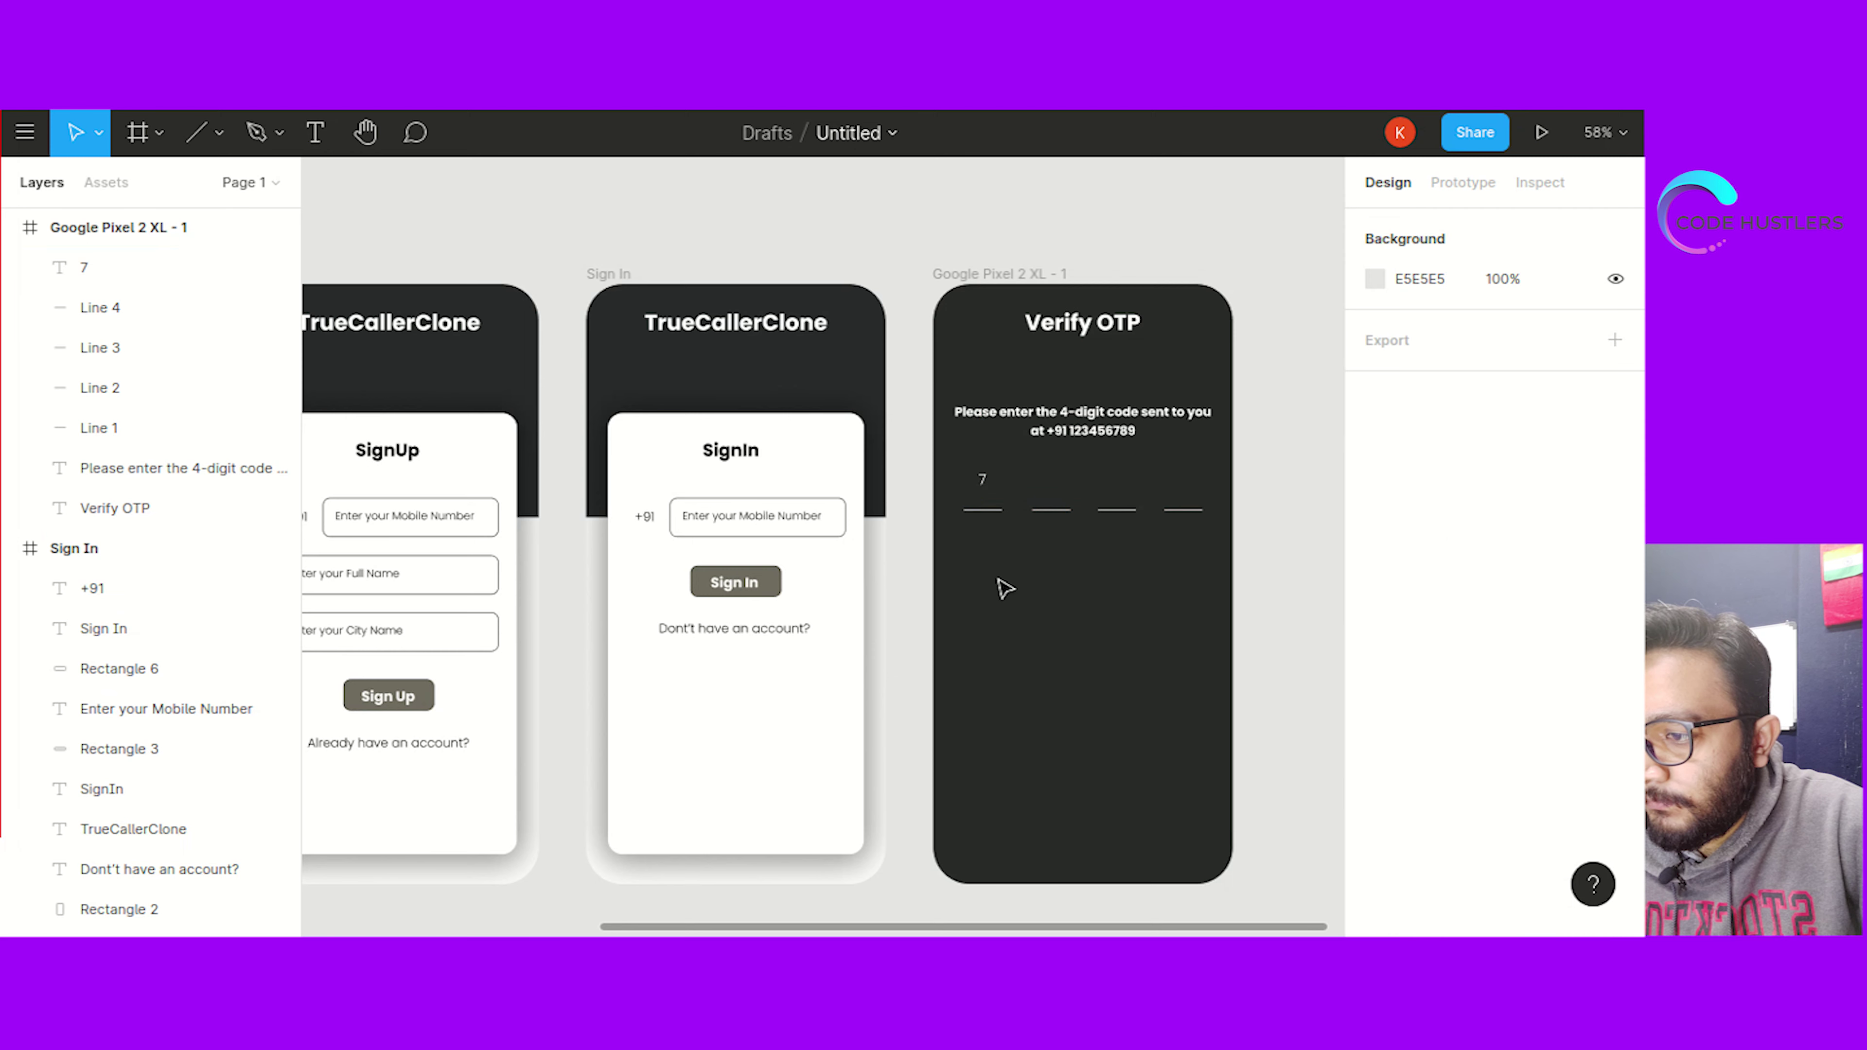
click(985, 484)
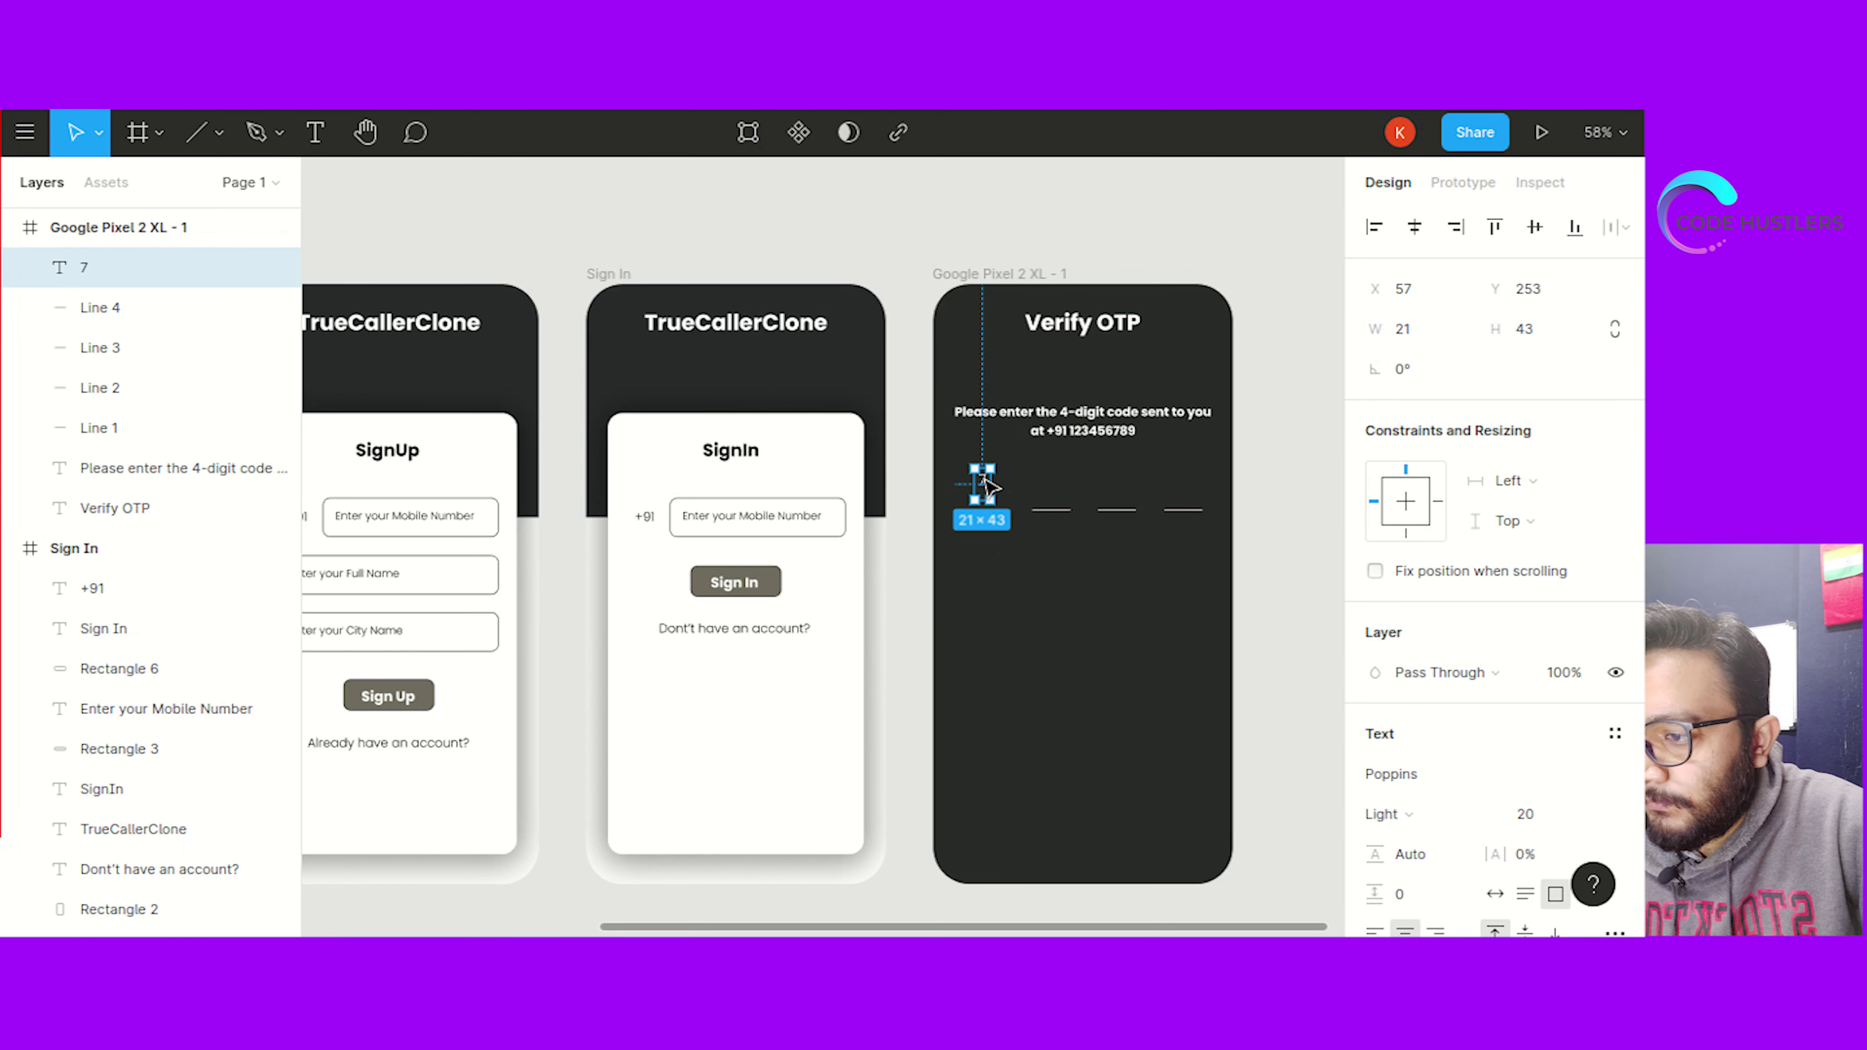
drag(989, 489, 991, 504)
click(992, 553)
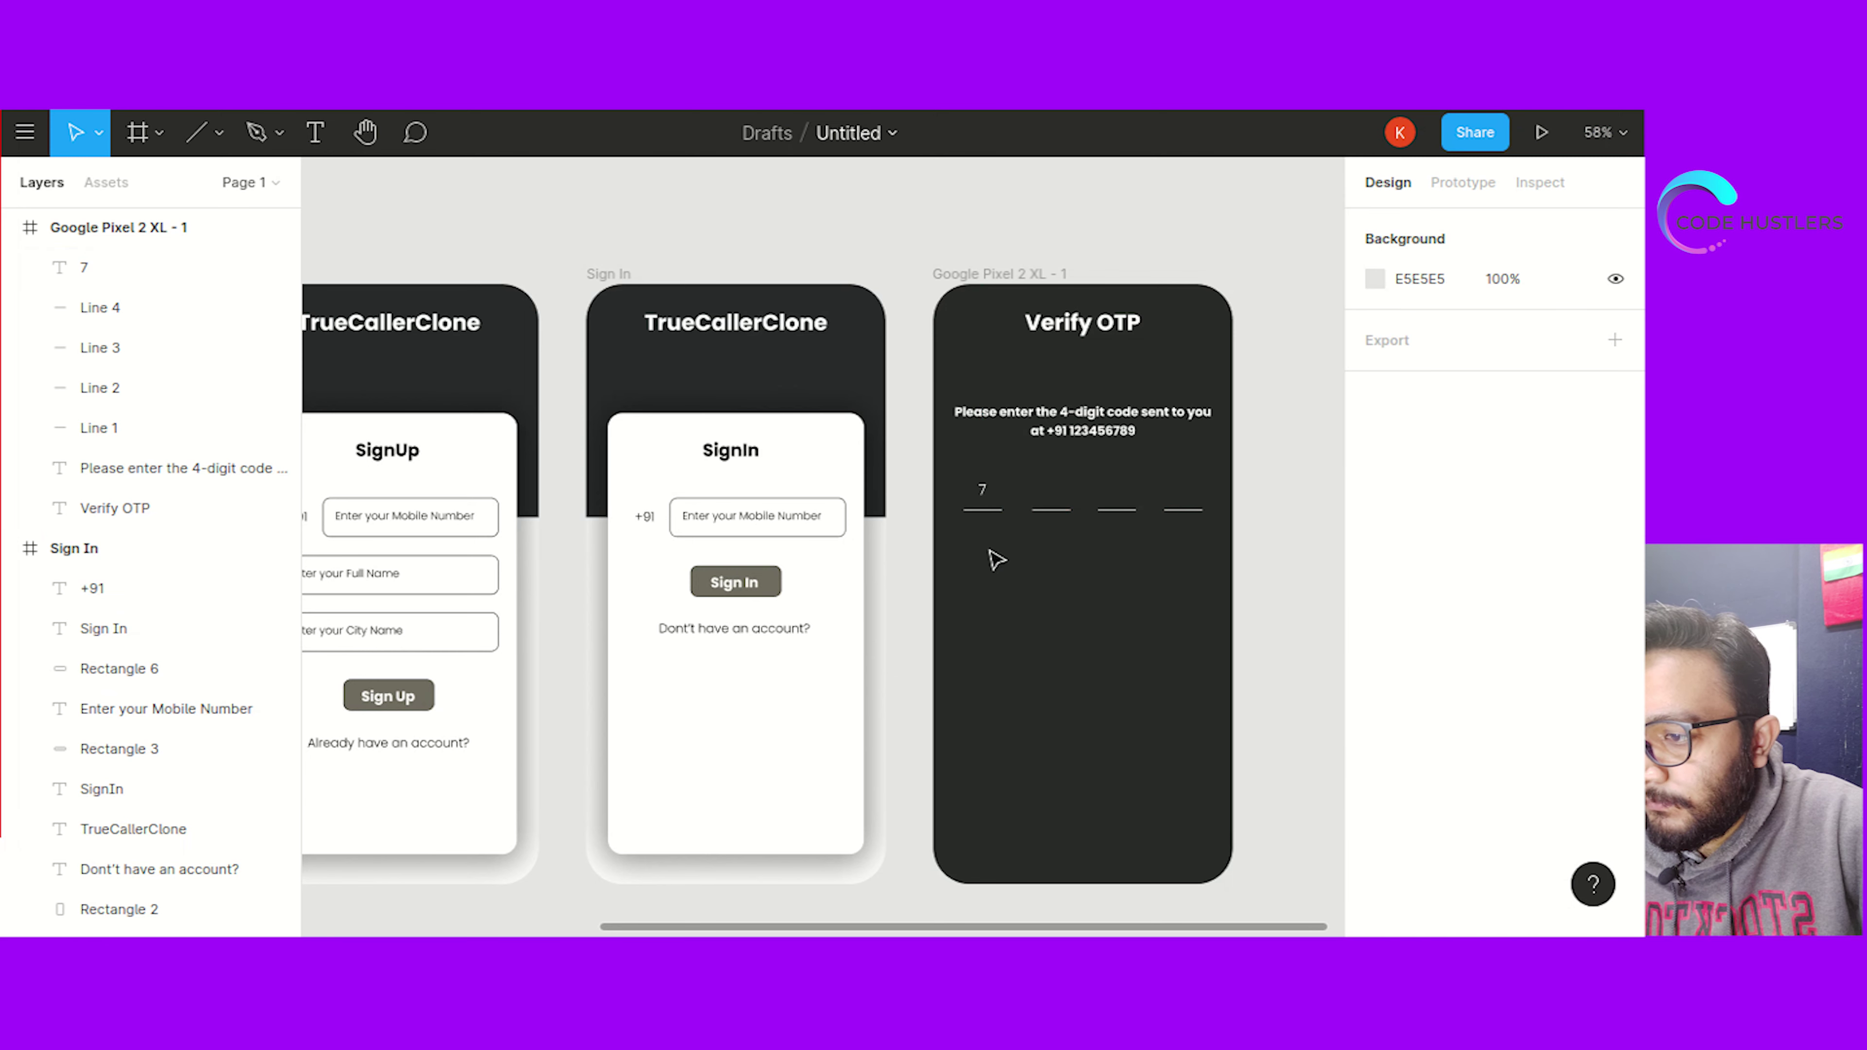
Paste three copies of the 7 and place them over the second, third and fourth underlines
click(985, 491)
key(ctrl+c)
key(ctrl+v)
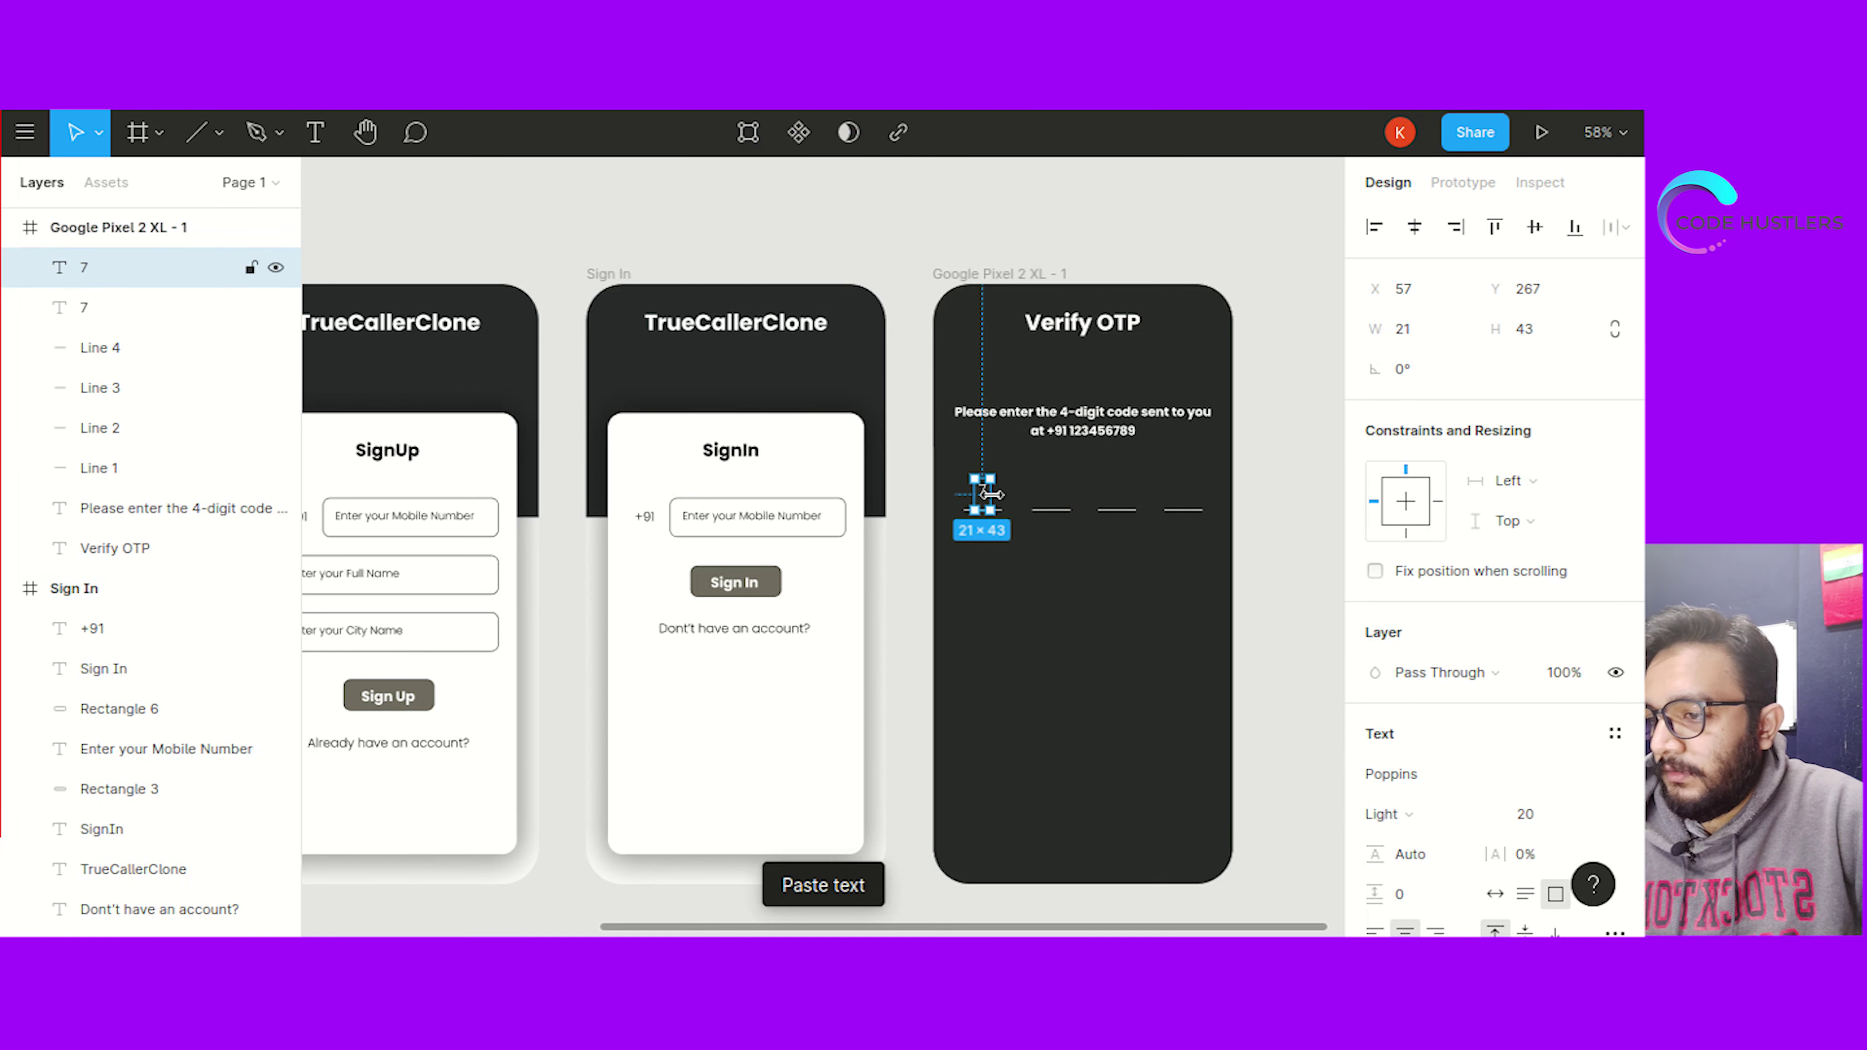
drag(988, 501, 1048, 503)
click(1062, 618)
click(1044, 492)
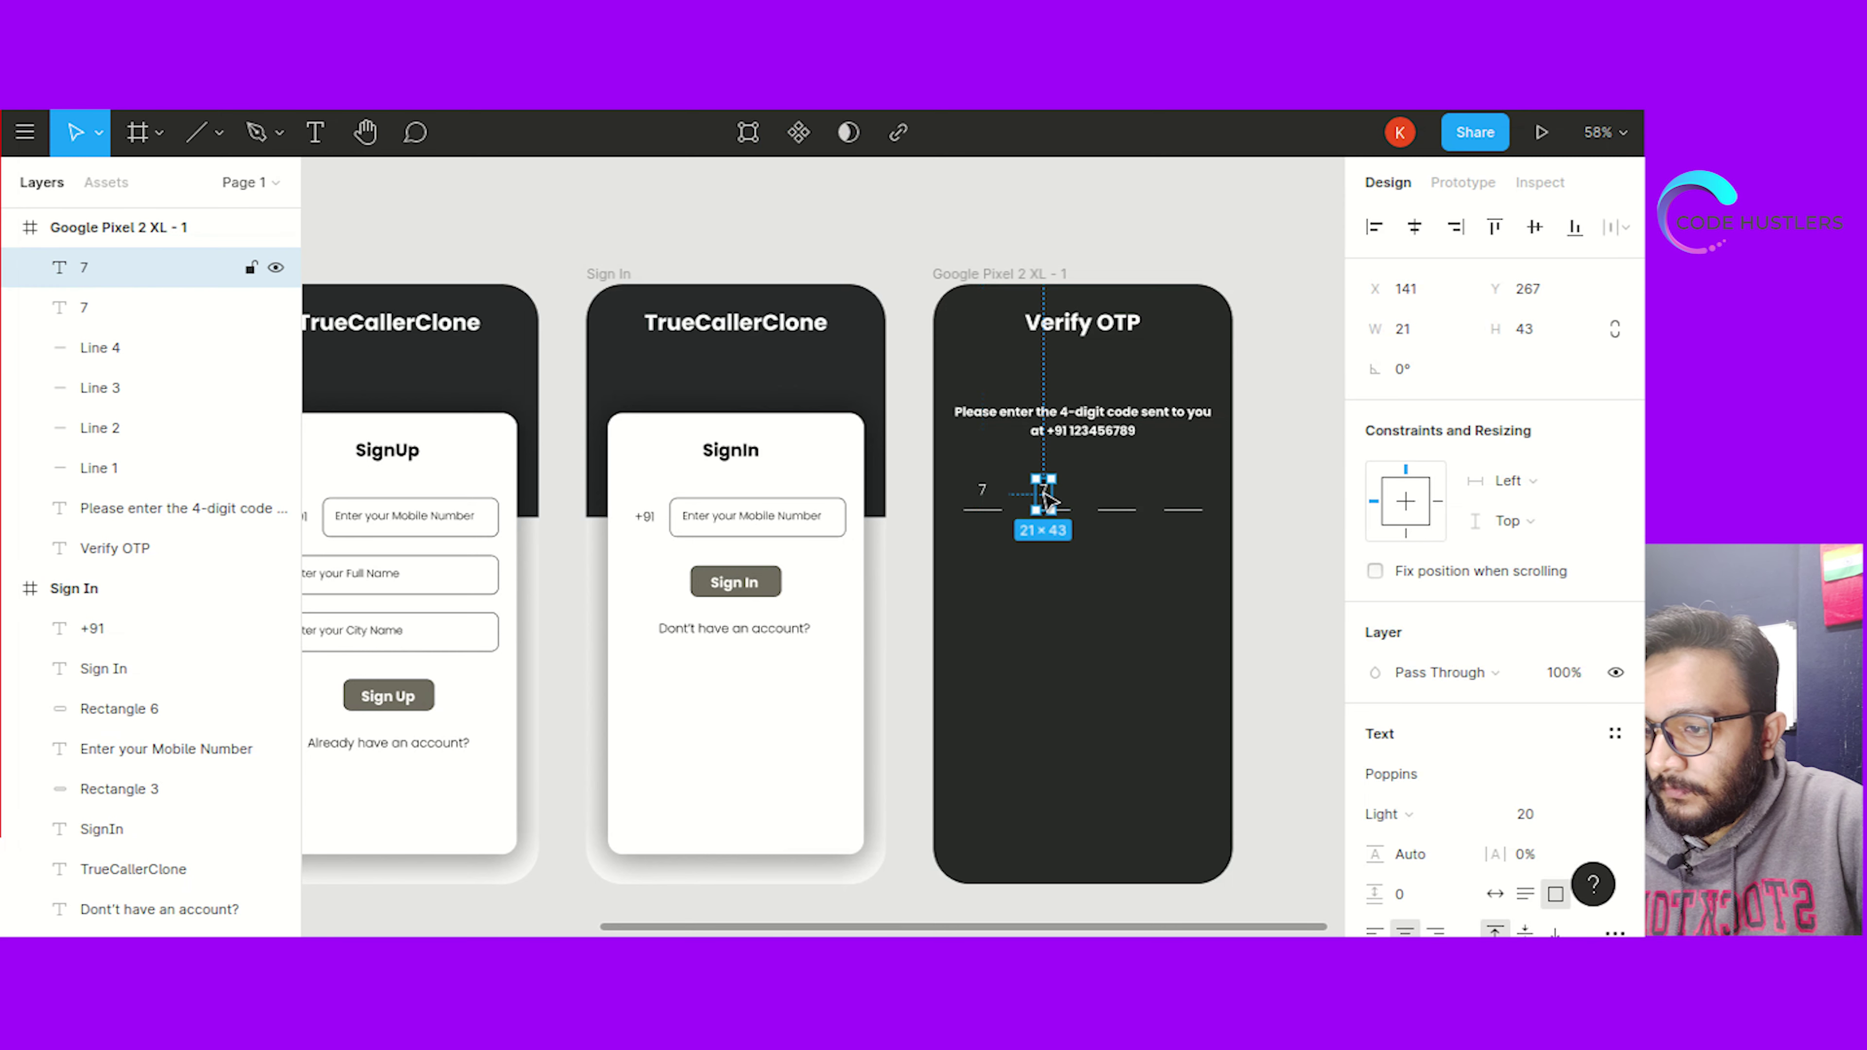
drag(1049, 497, 1124, 501)
key(ctrl+v)
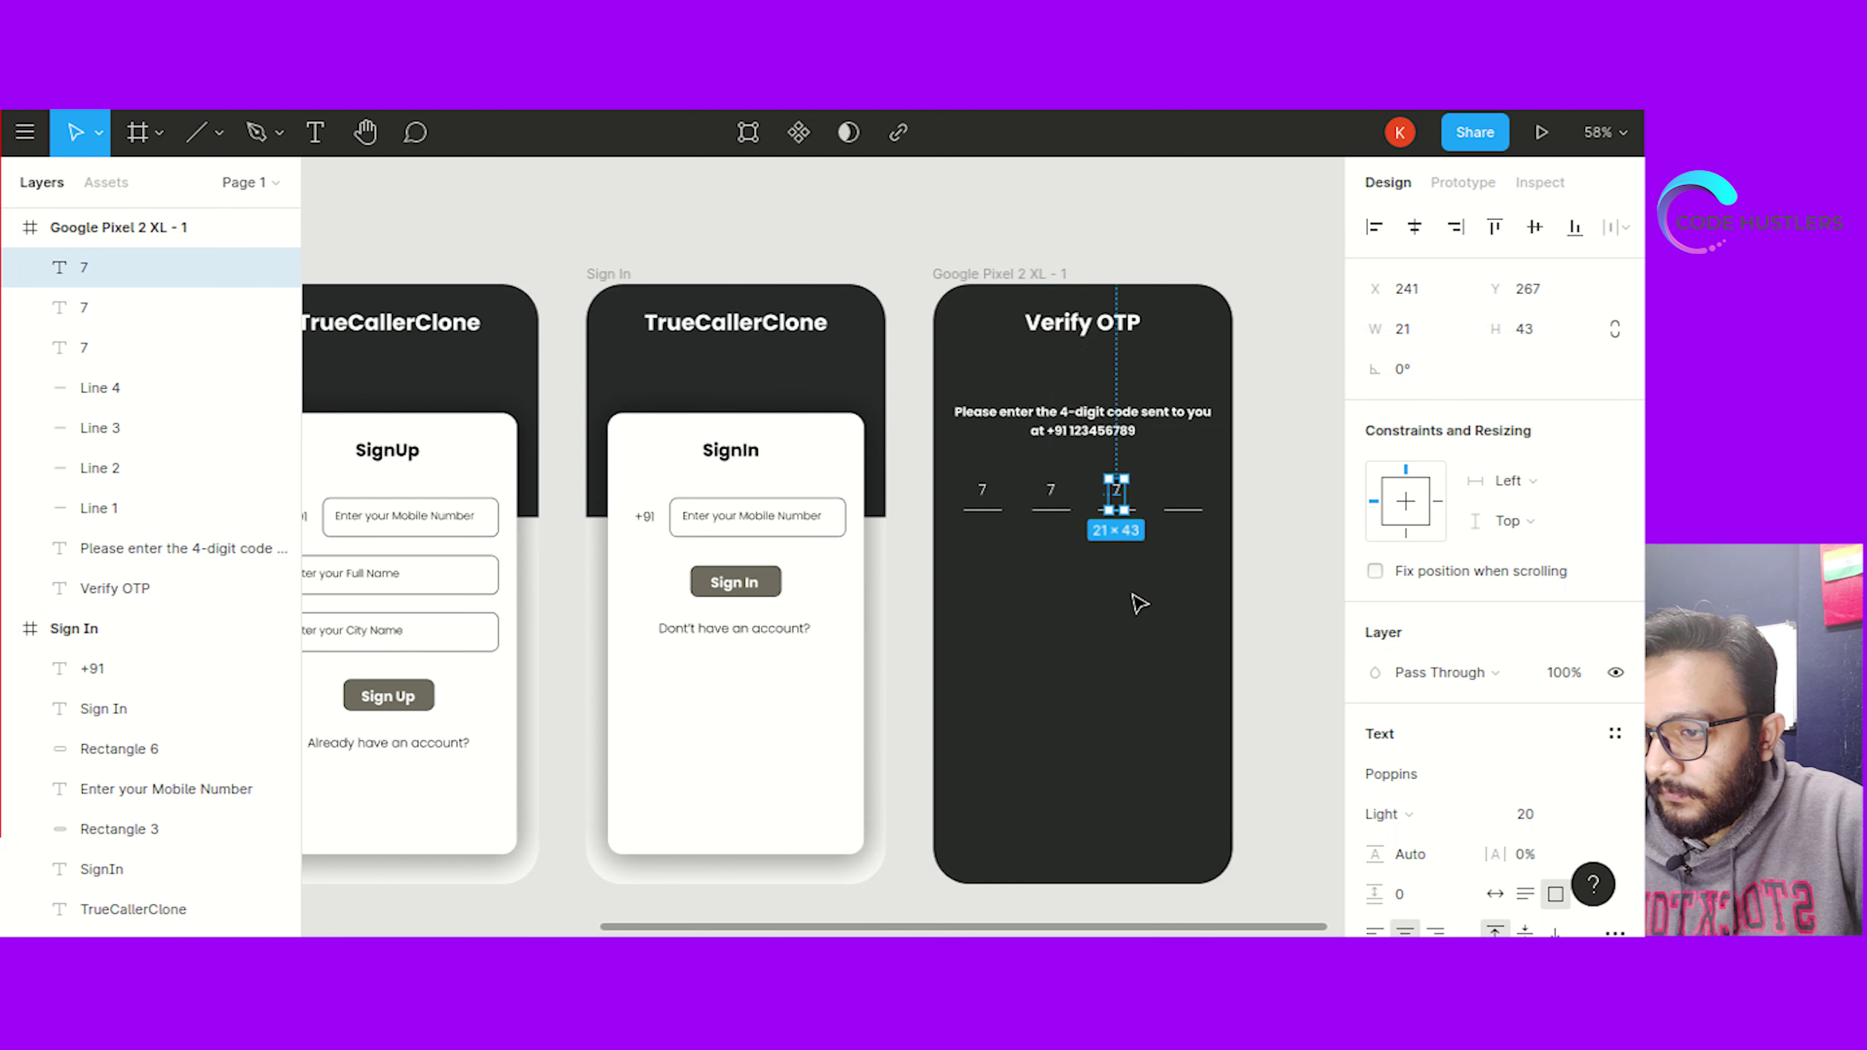
click(1135, 597)
click(1126, 498)
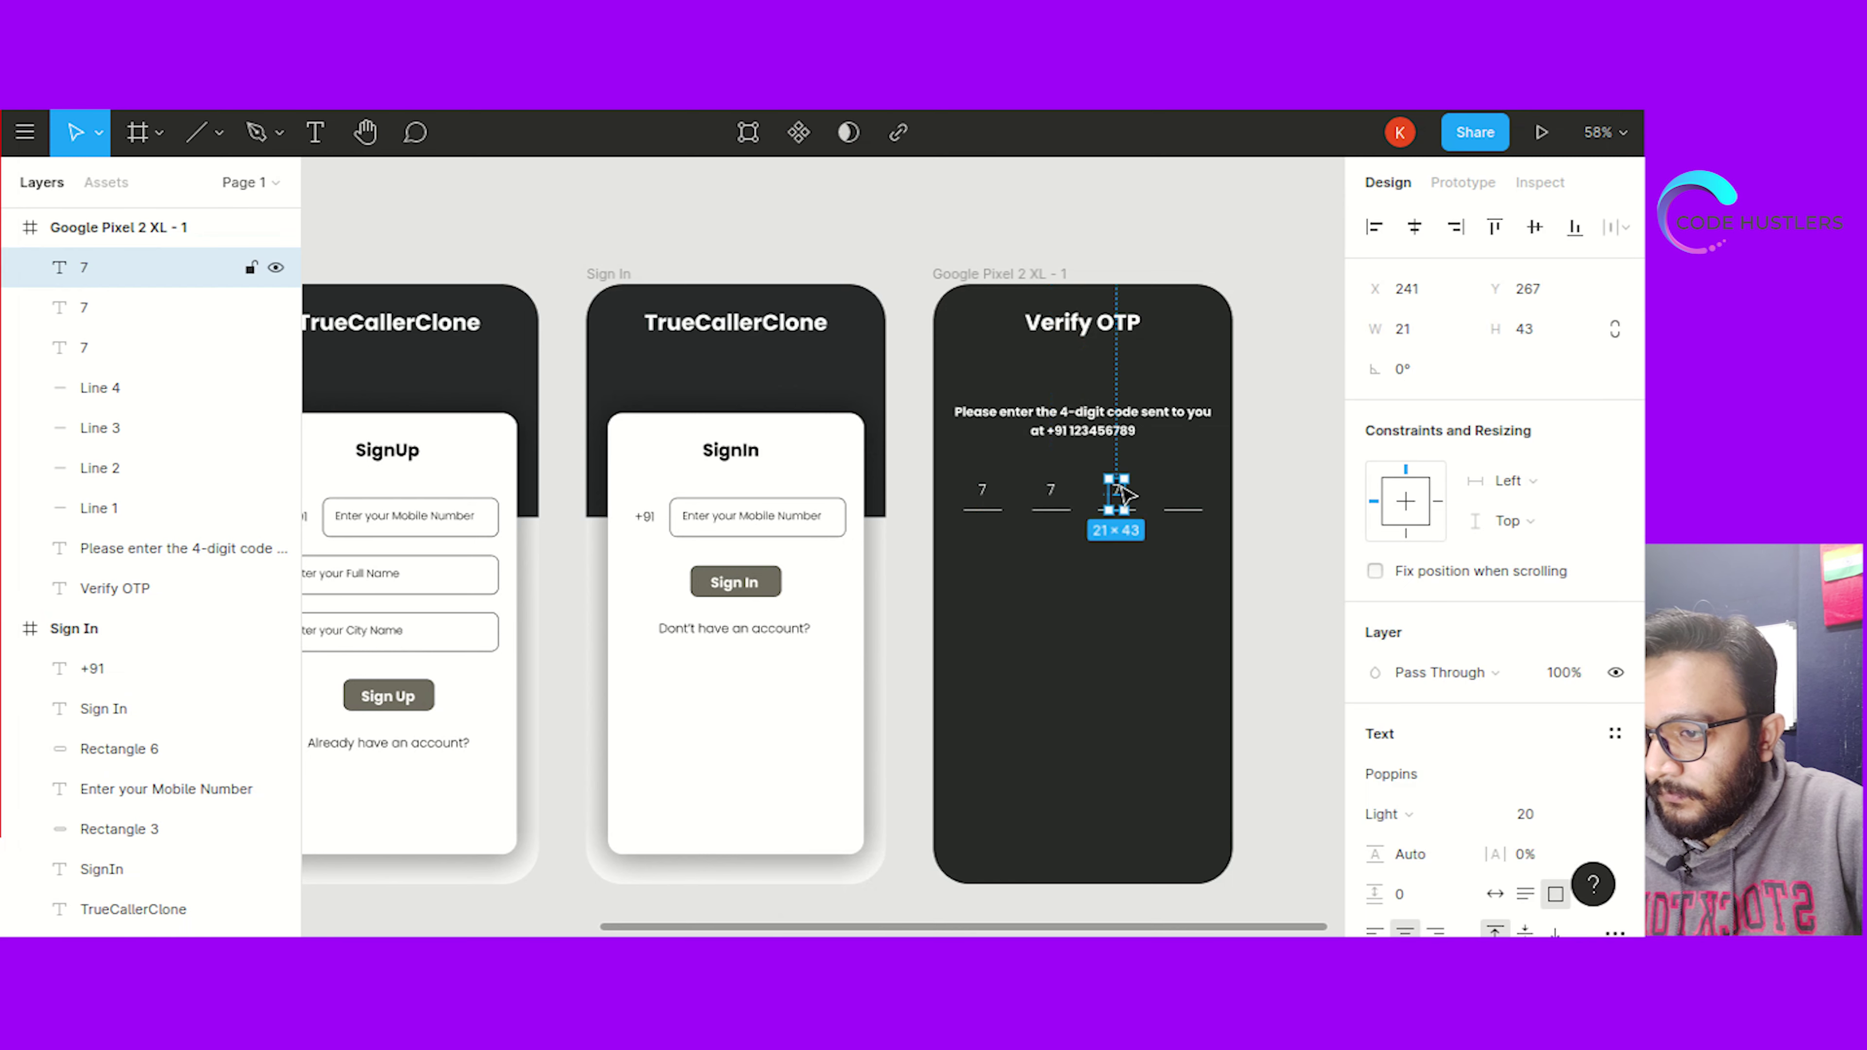
key(ctrl+v)
drag(1128, 498, 1193, 506)
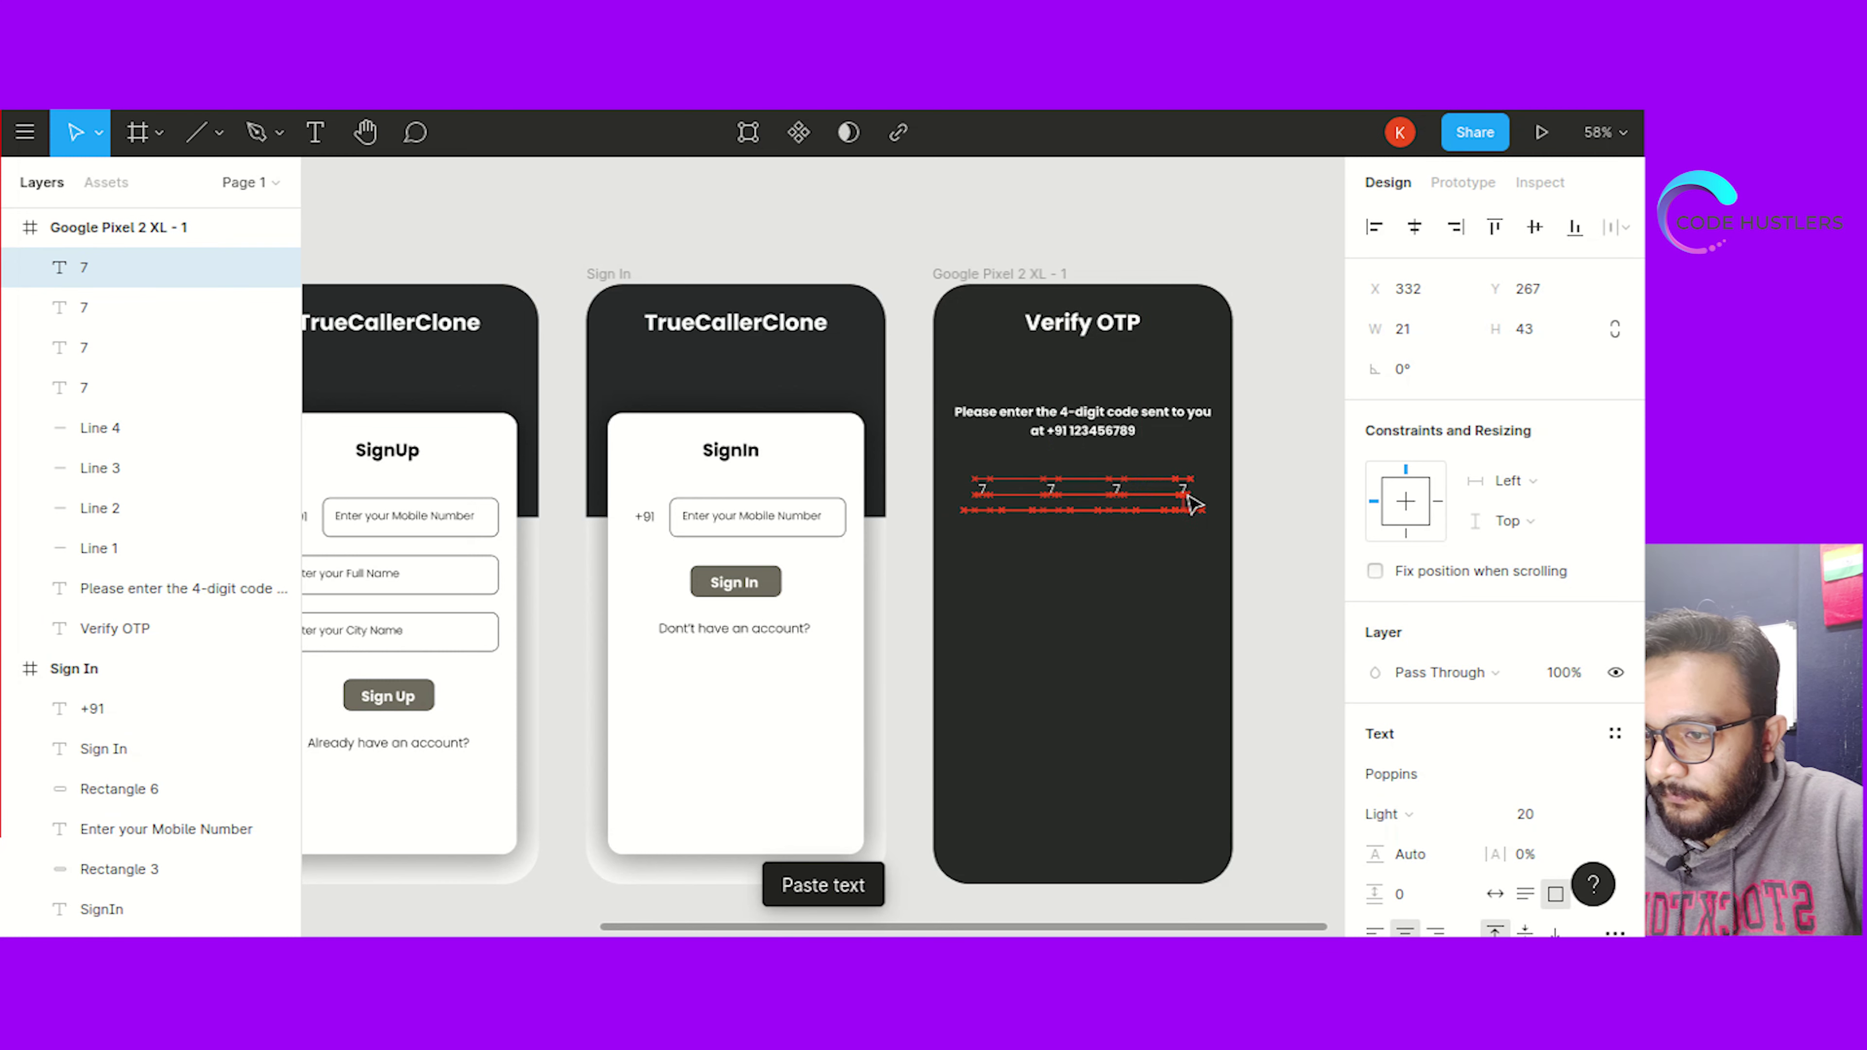
click(1179, 597)
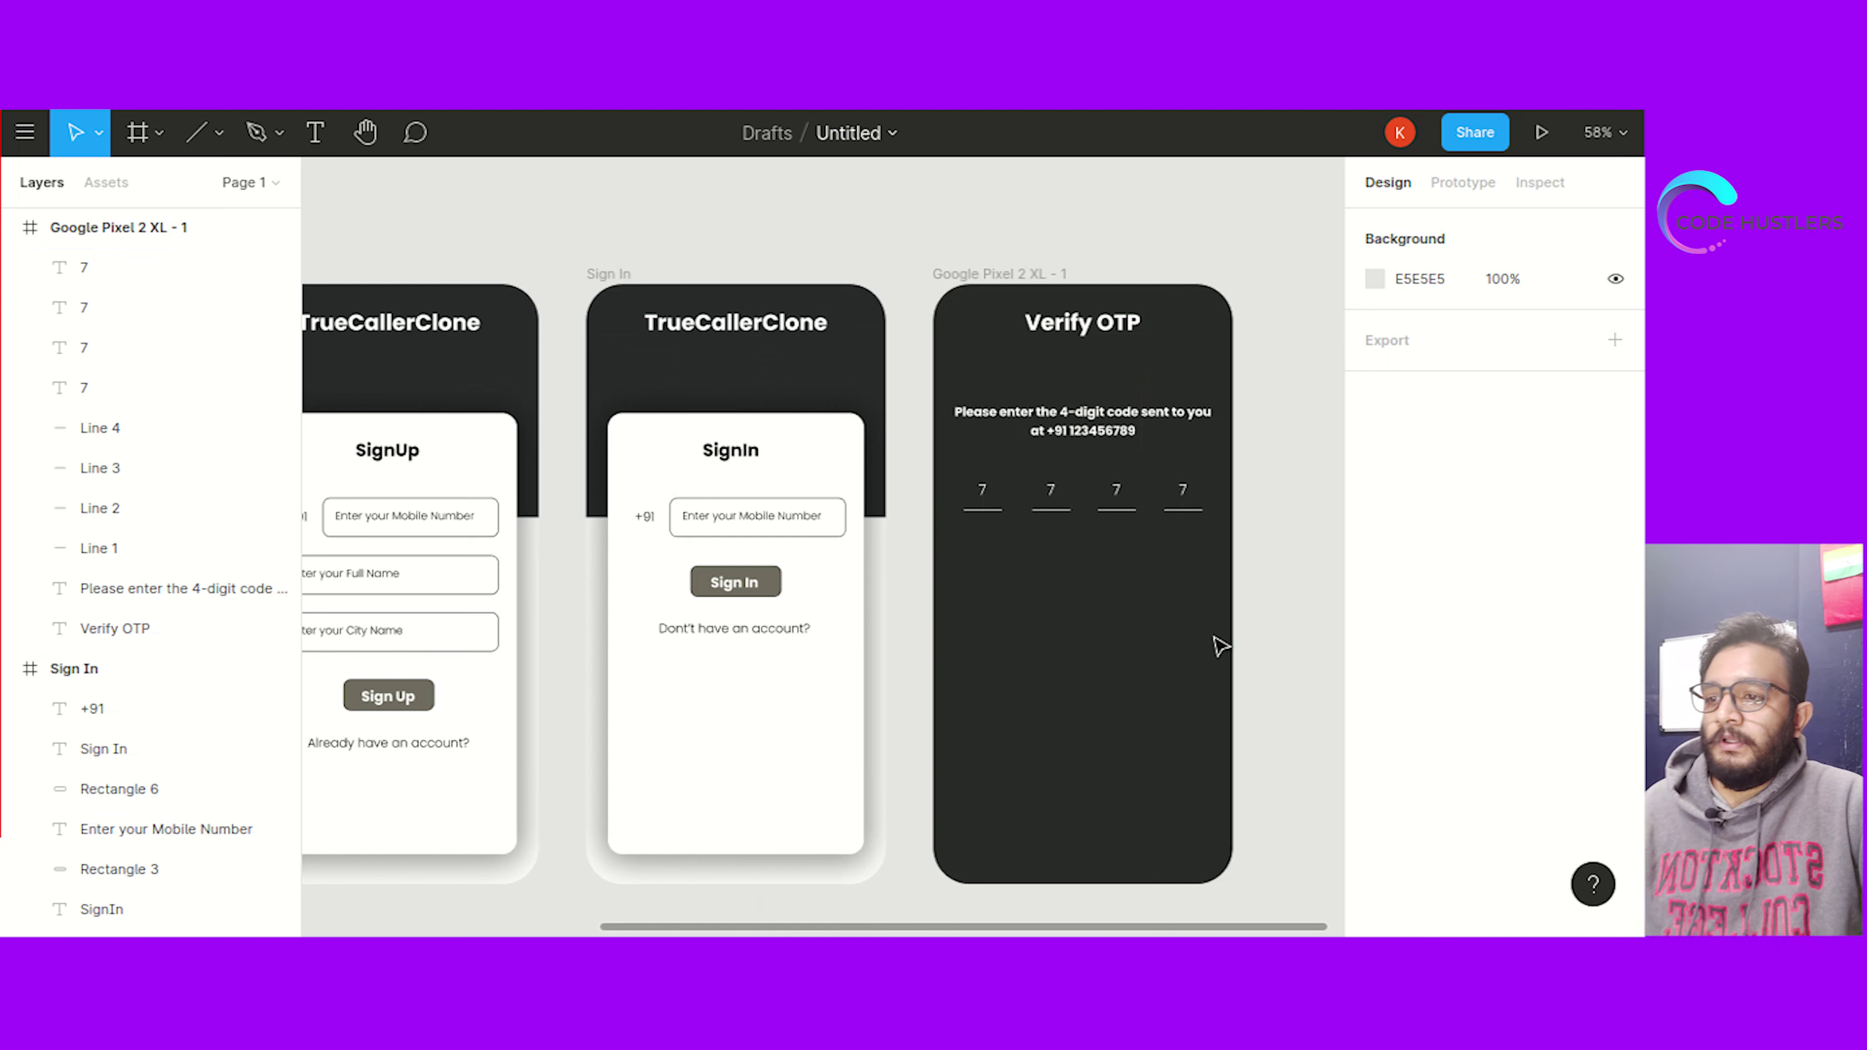
Reposition the third 7 over its underline and check all four digits line up
click(1118, 497)
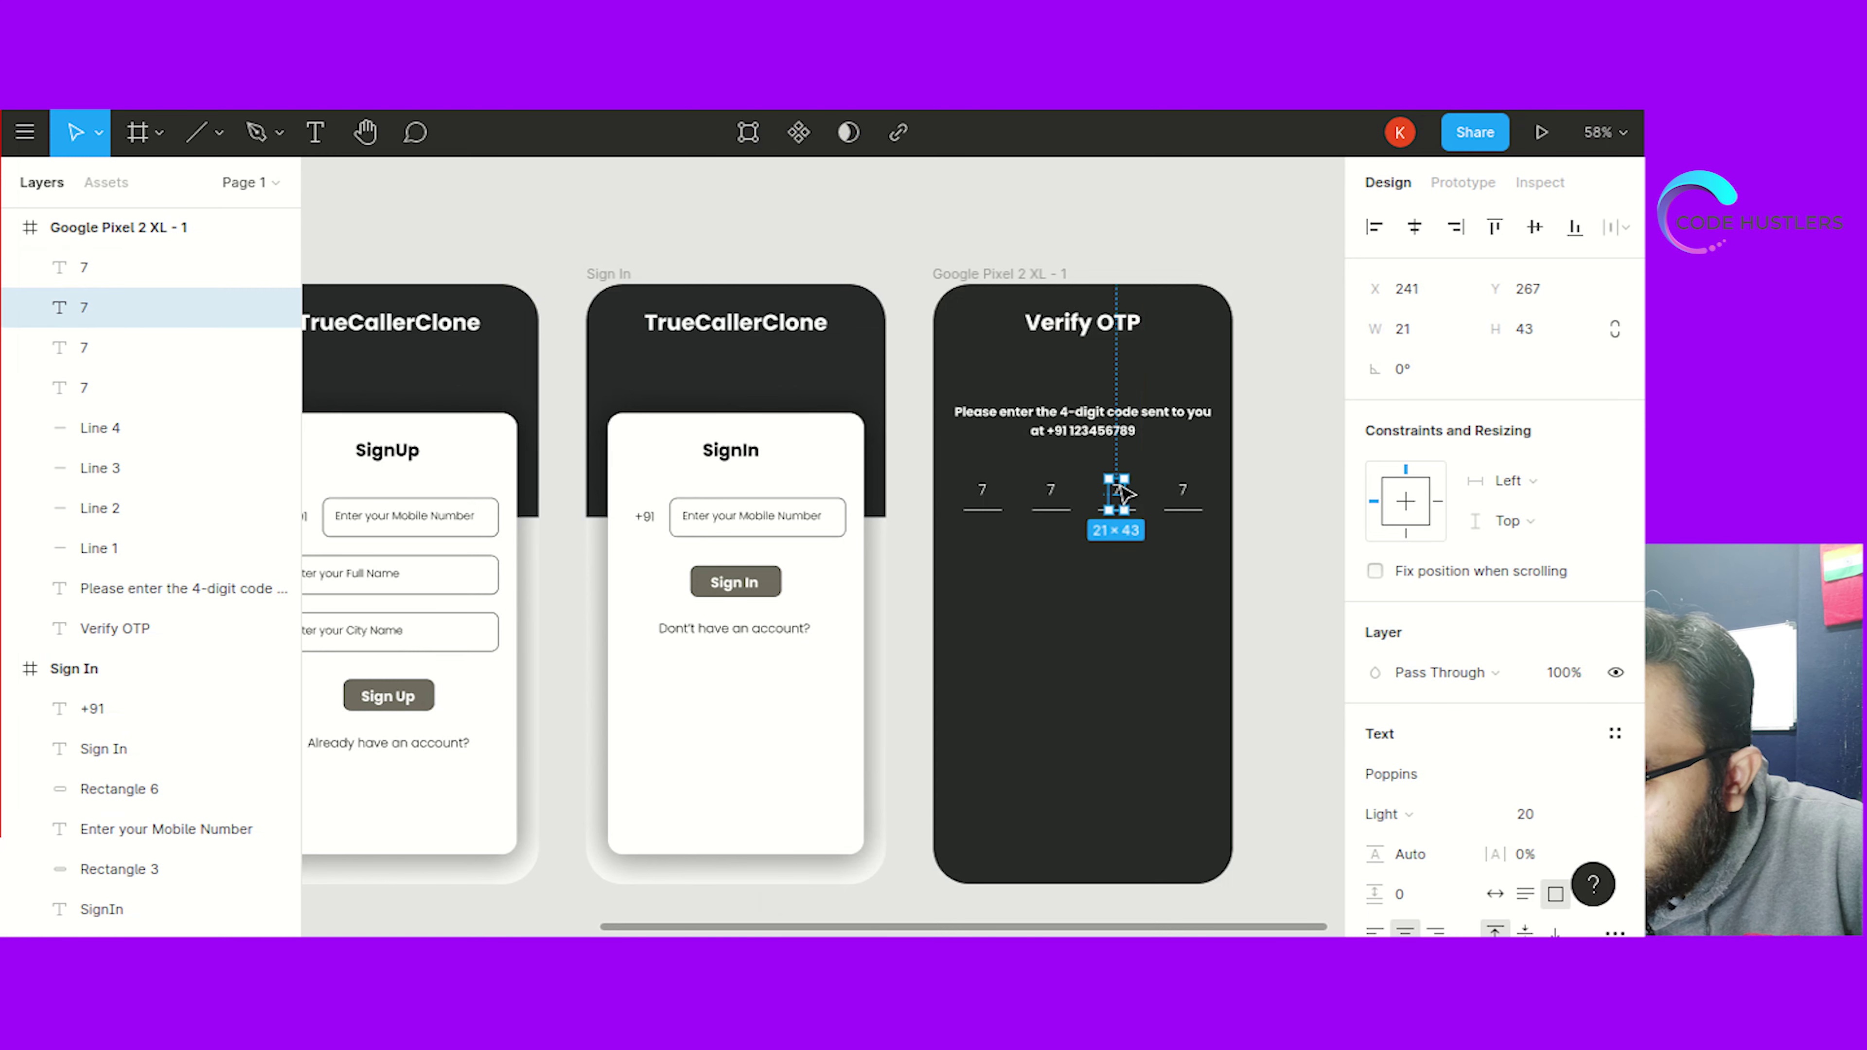
drag(1121, 486, 1118, 484)
click(1113, 617)
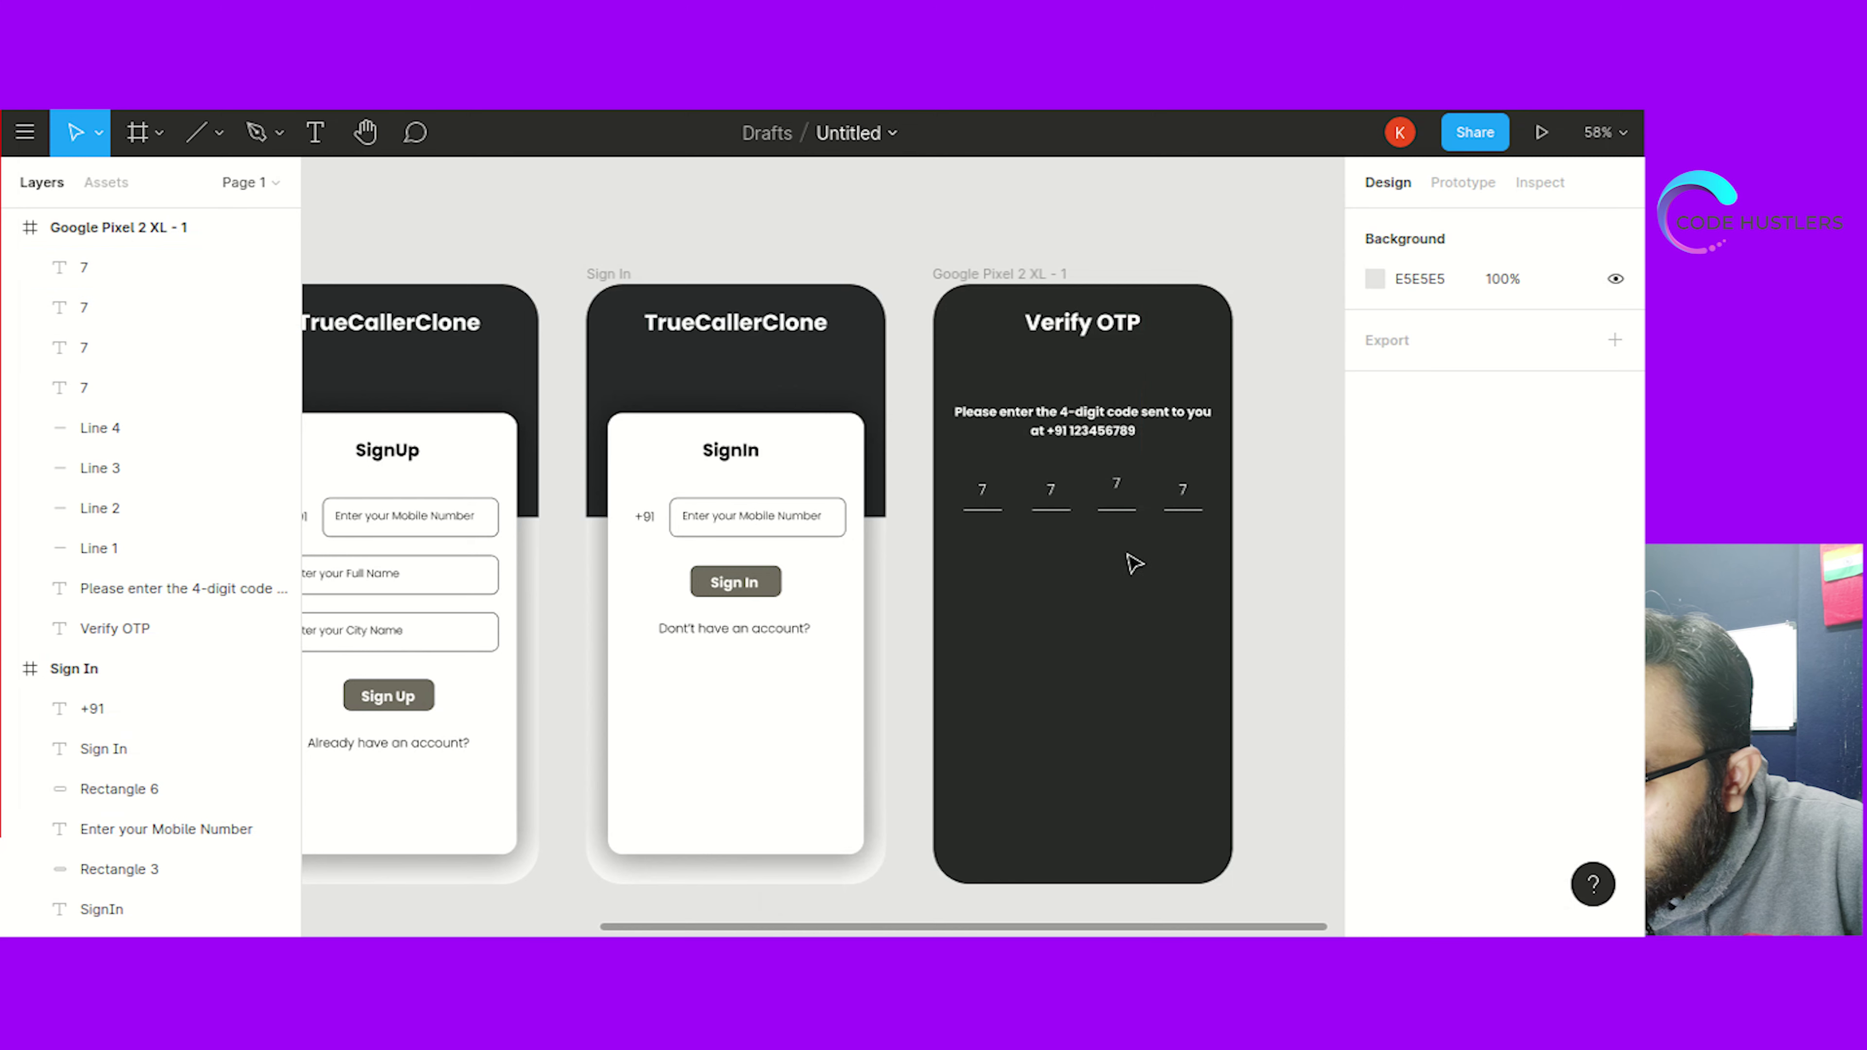
click(1119, 490)
click(1262, 554)
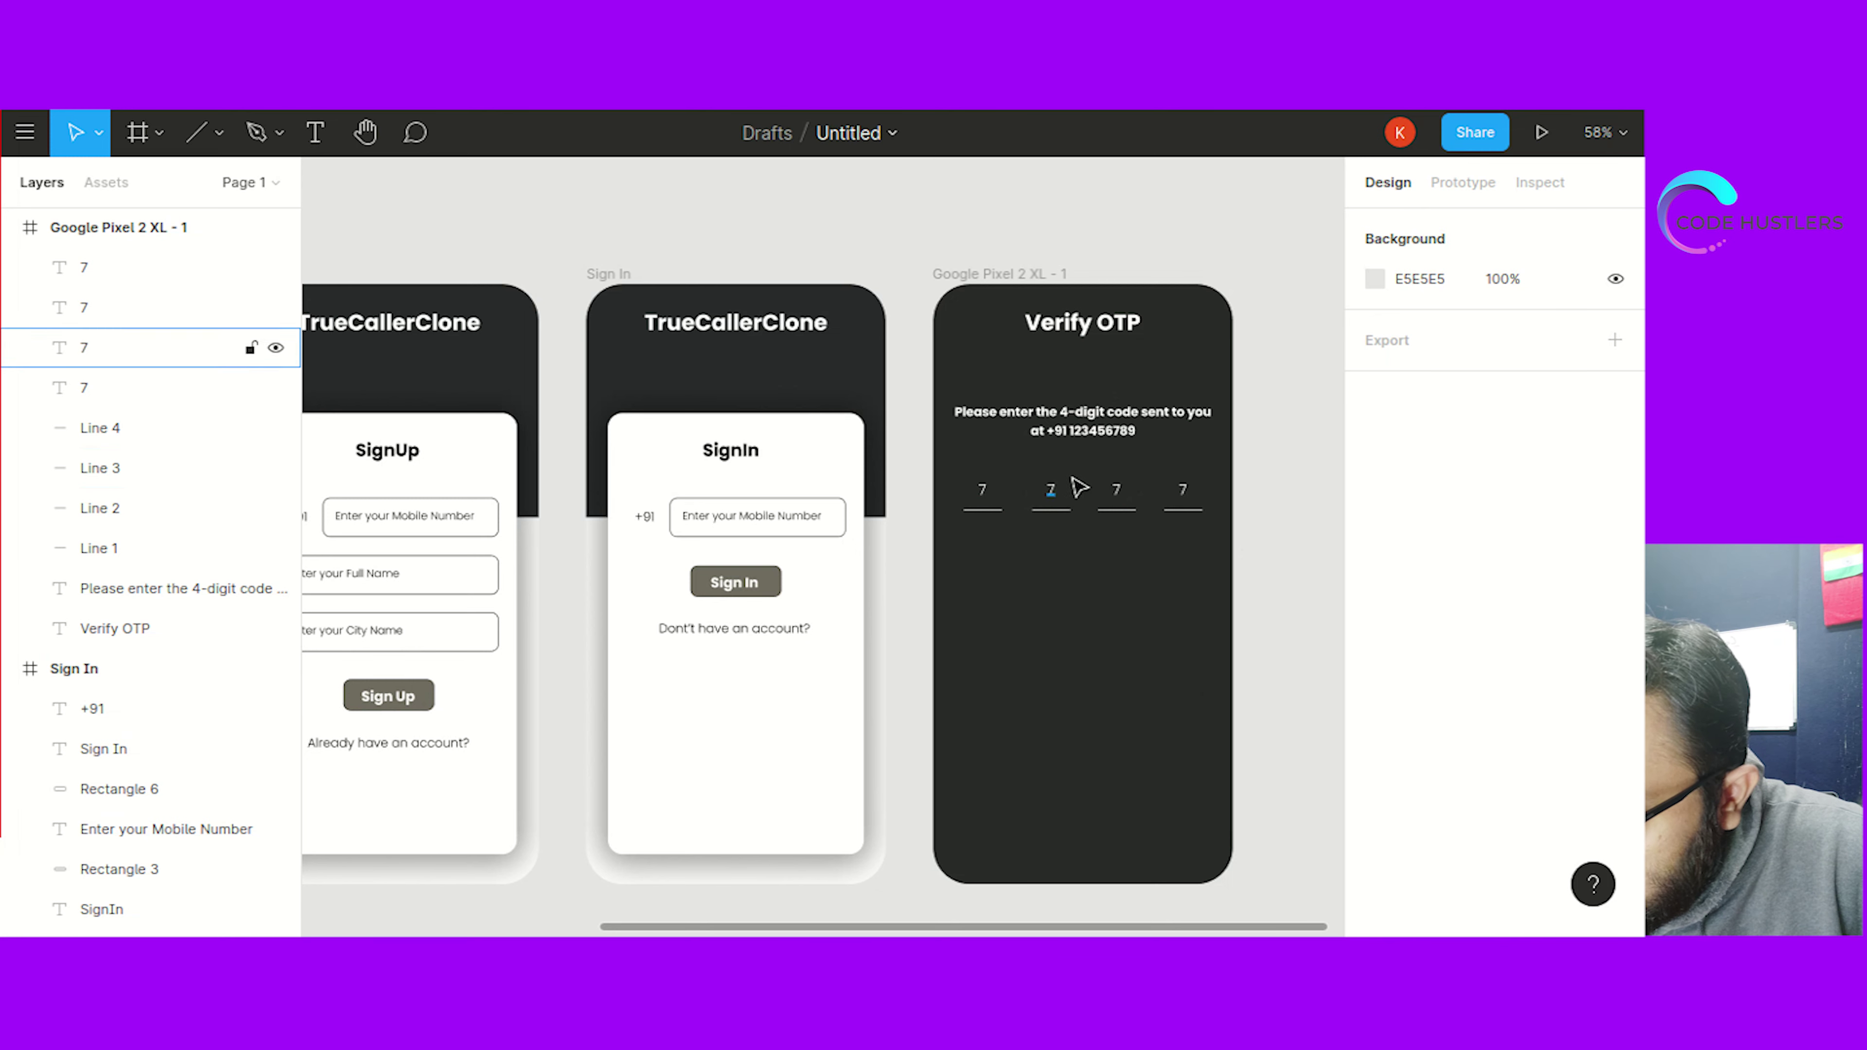
click(985, 493)
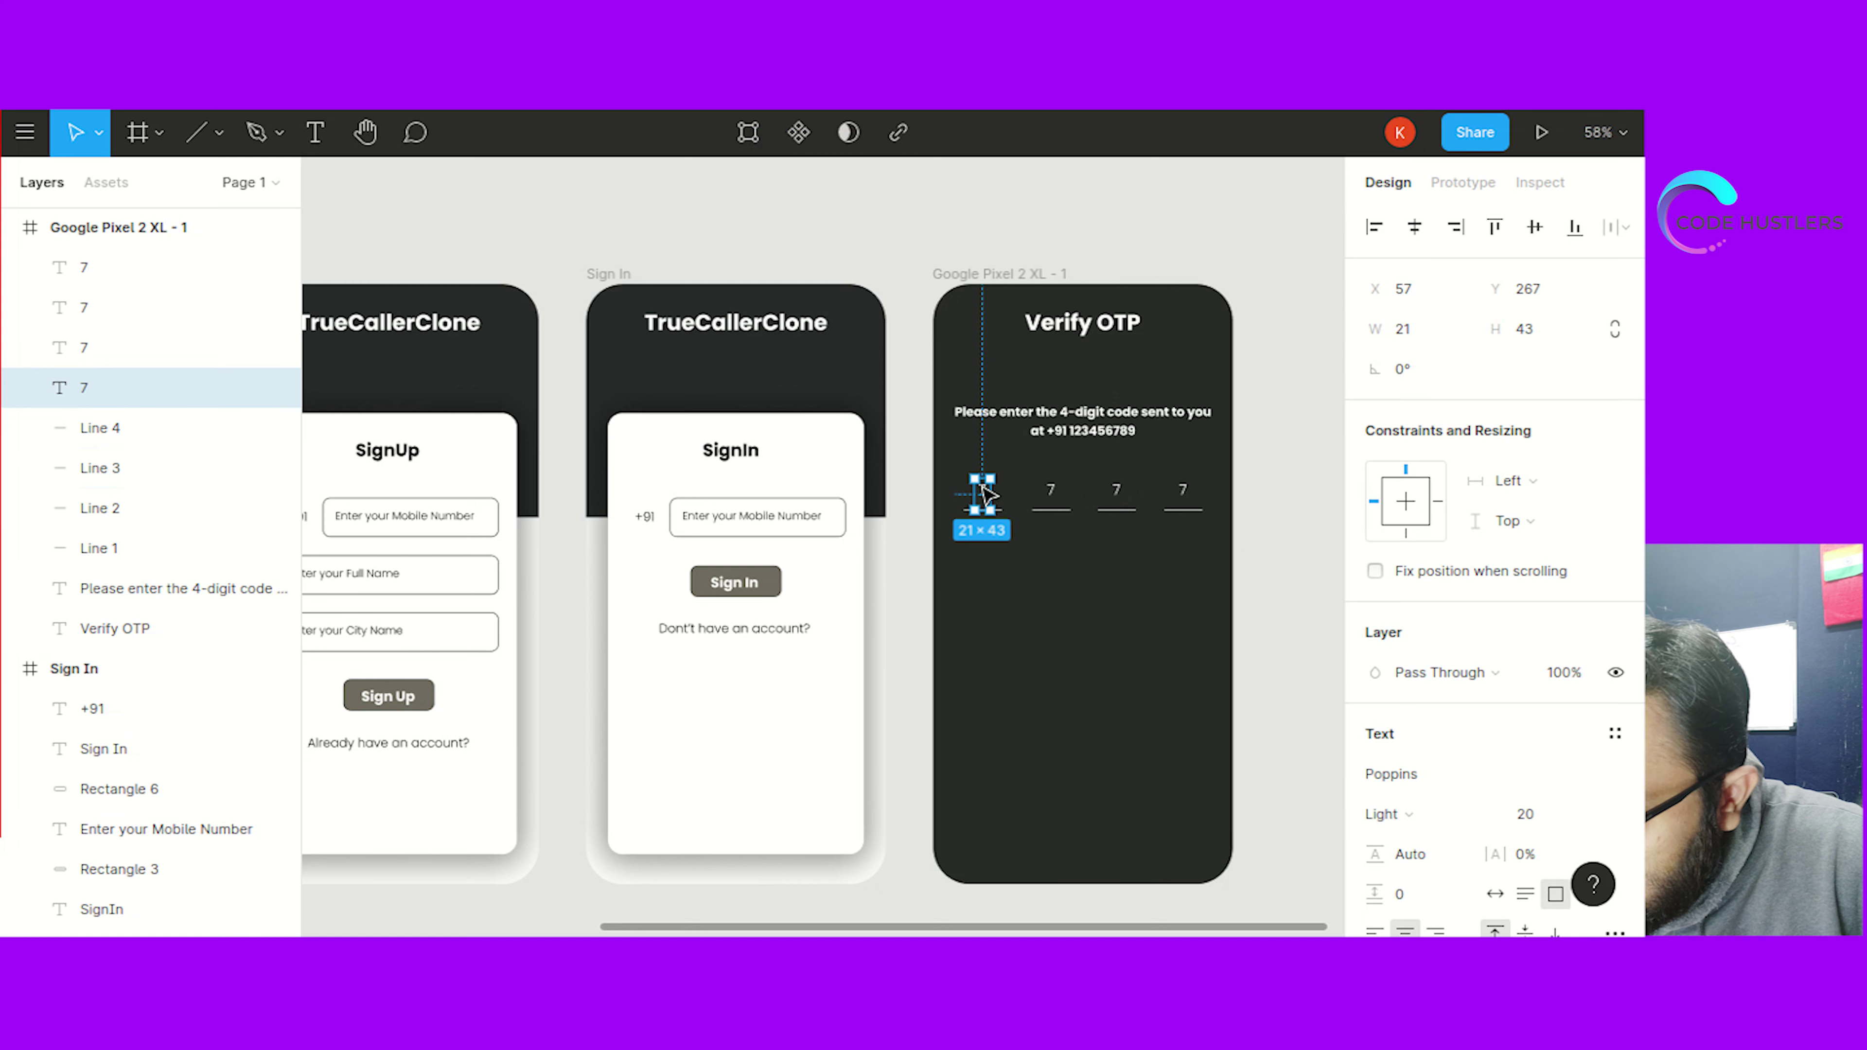
click(1051, 491)
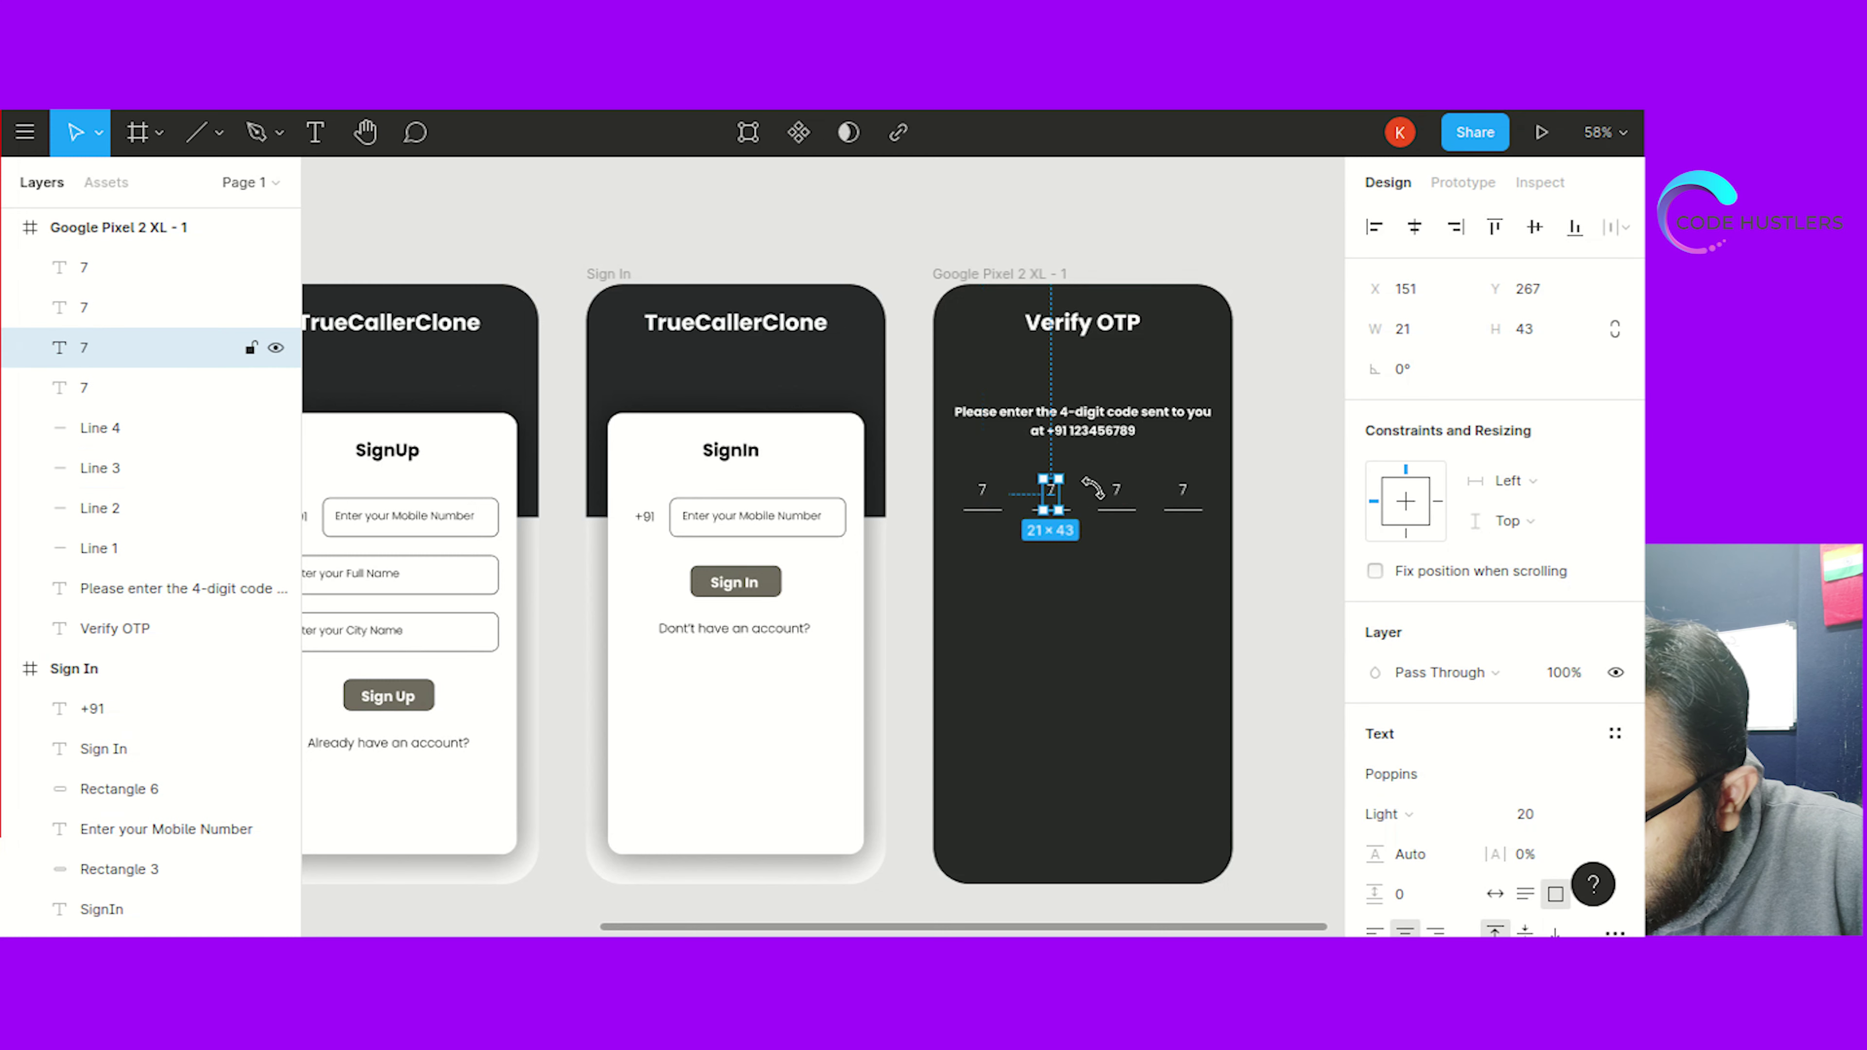
click(1118, 492)
click(1183, 491)
click(1272, 515)
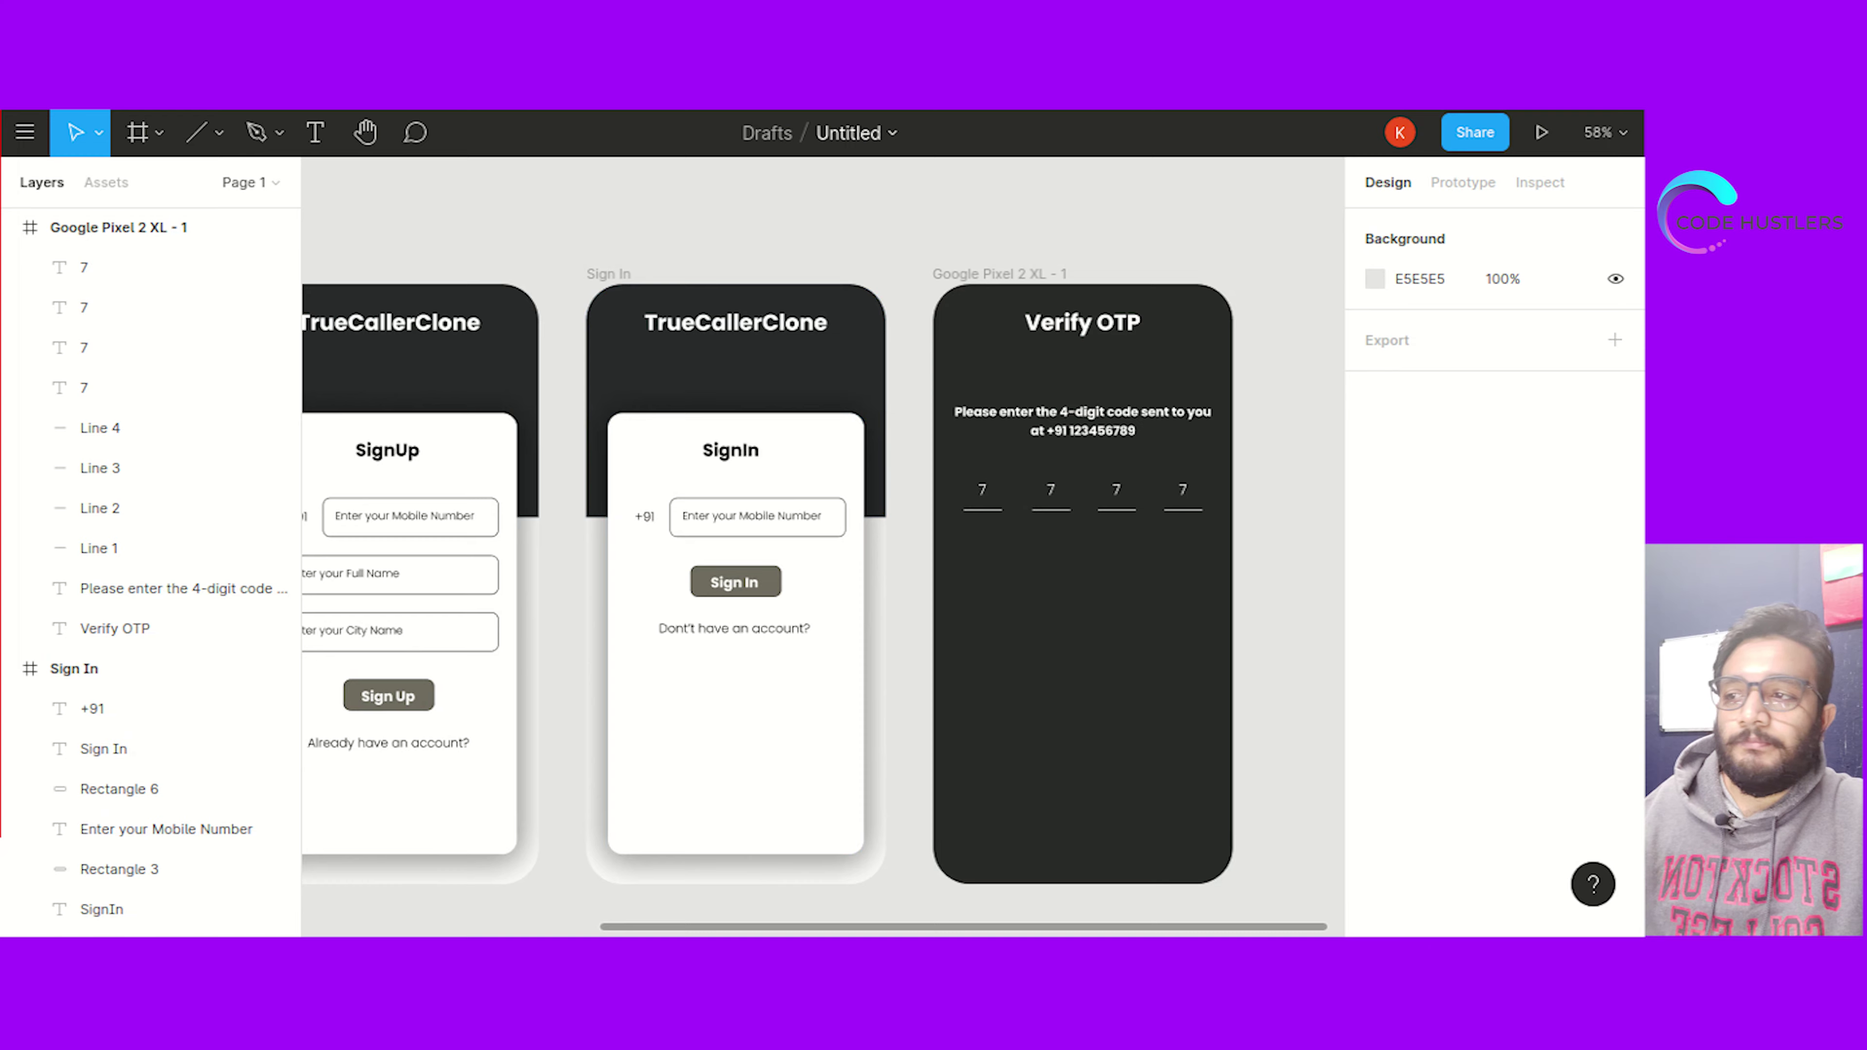
Copy the 'If you don't receive…' resend paragraph from the Google Docs notes
key(alt+Tab)
drag(702, 794, 497, 769)
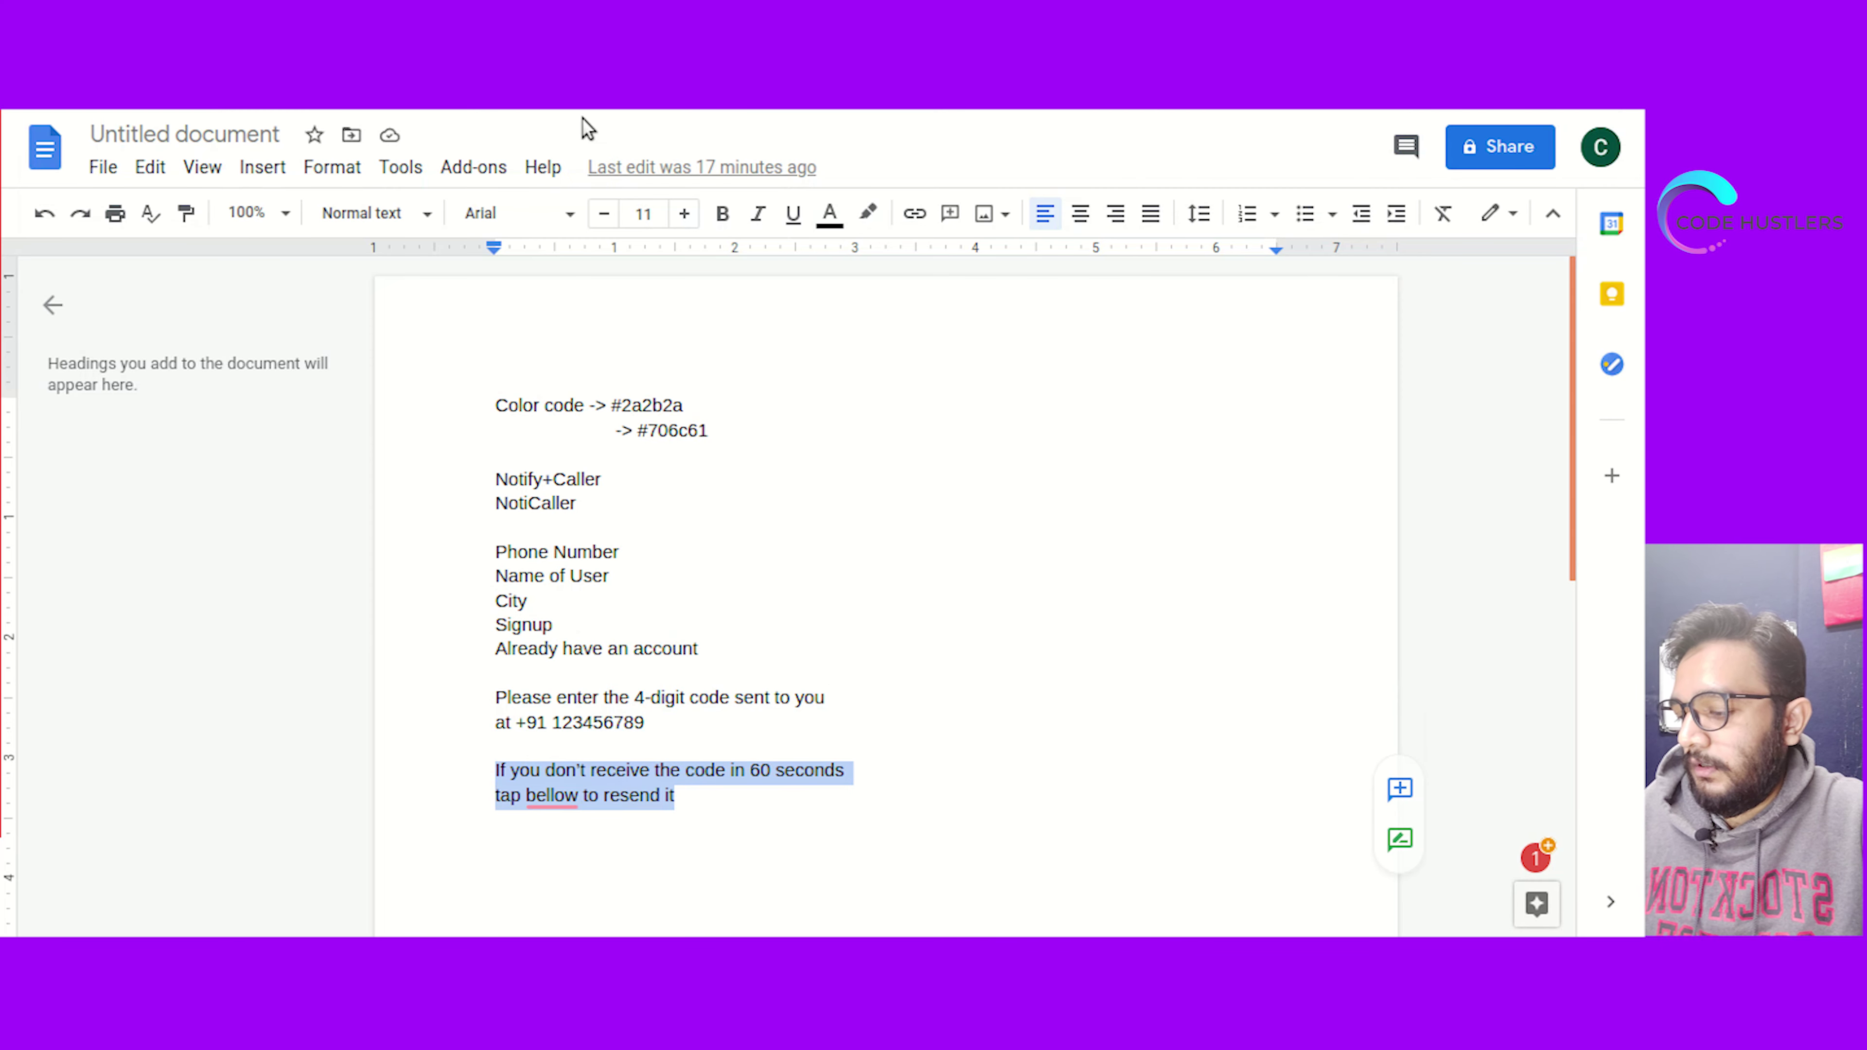
key(alt+Tab)
Duplicate the 'Please enter the 4-digit code' text below the digits and replace it with the 60-second resend message
click(1055, 430)
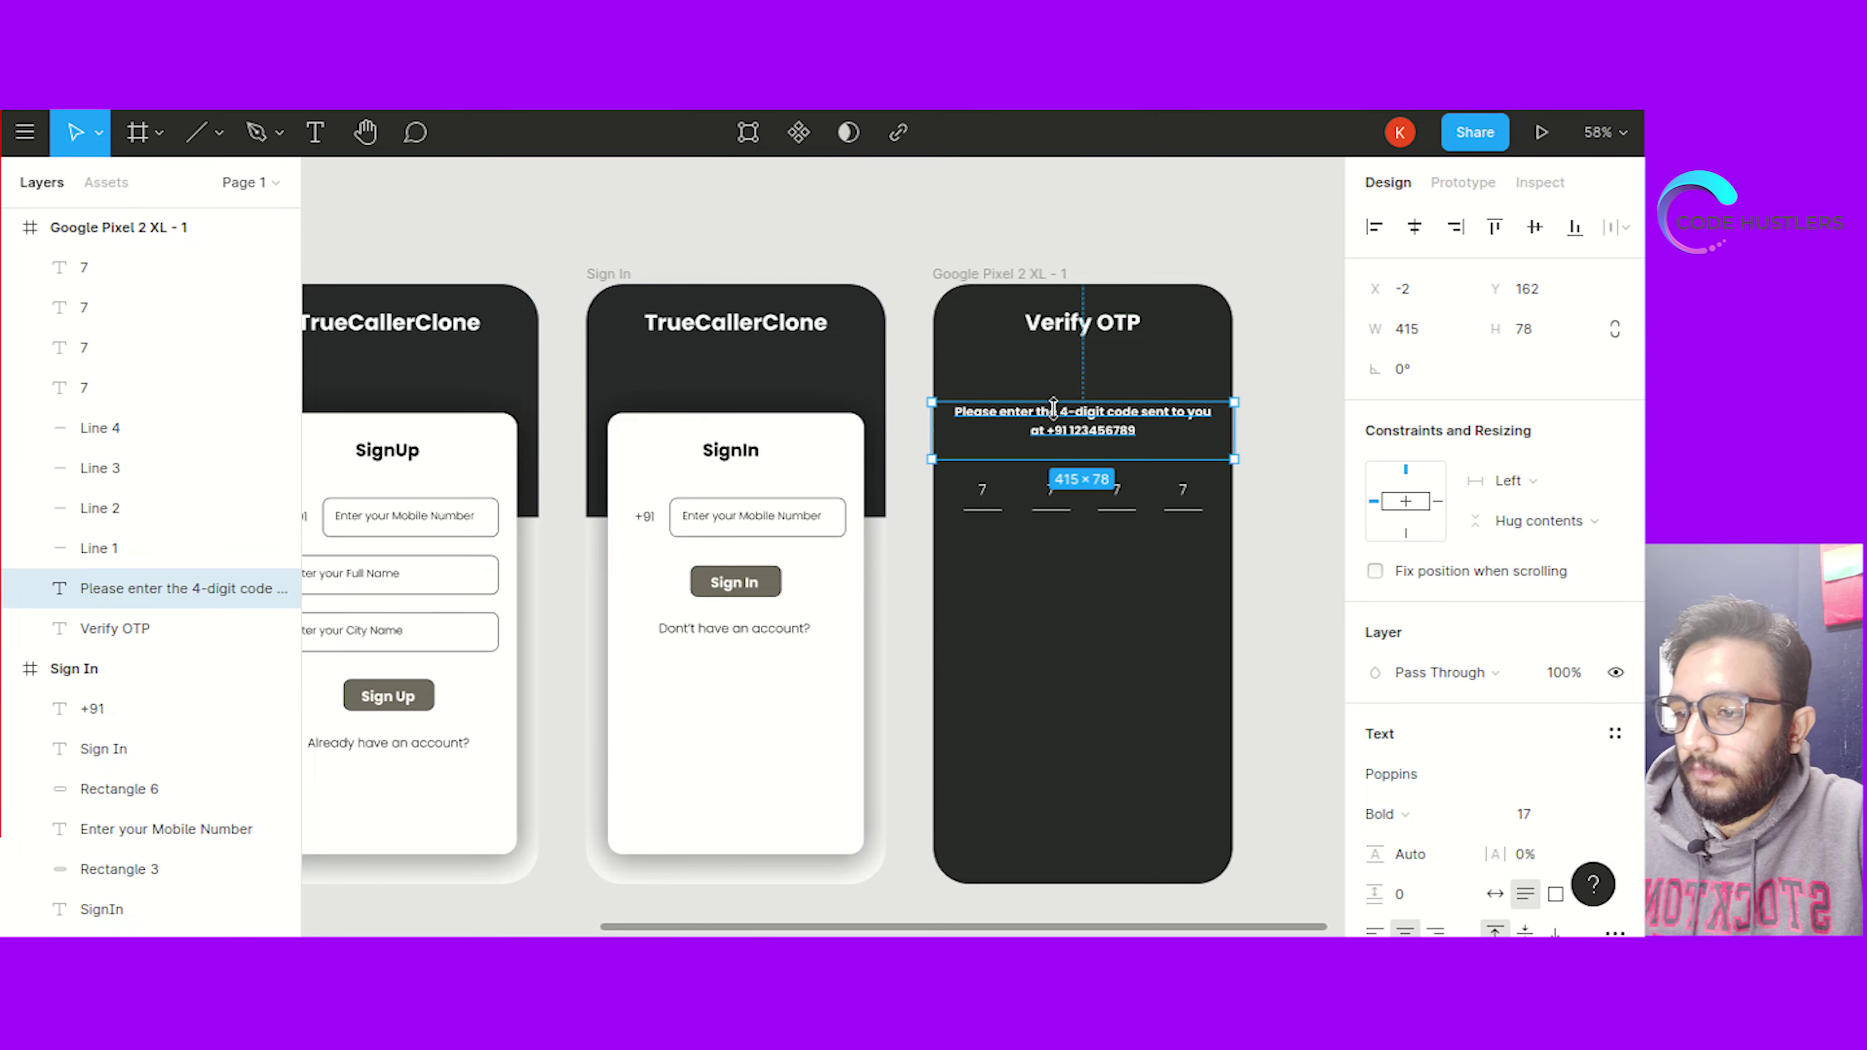
key(ctrl+v)
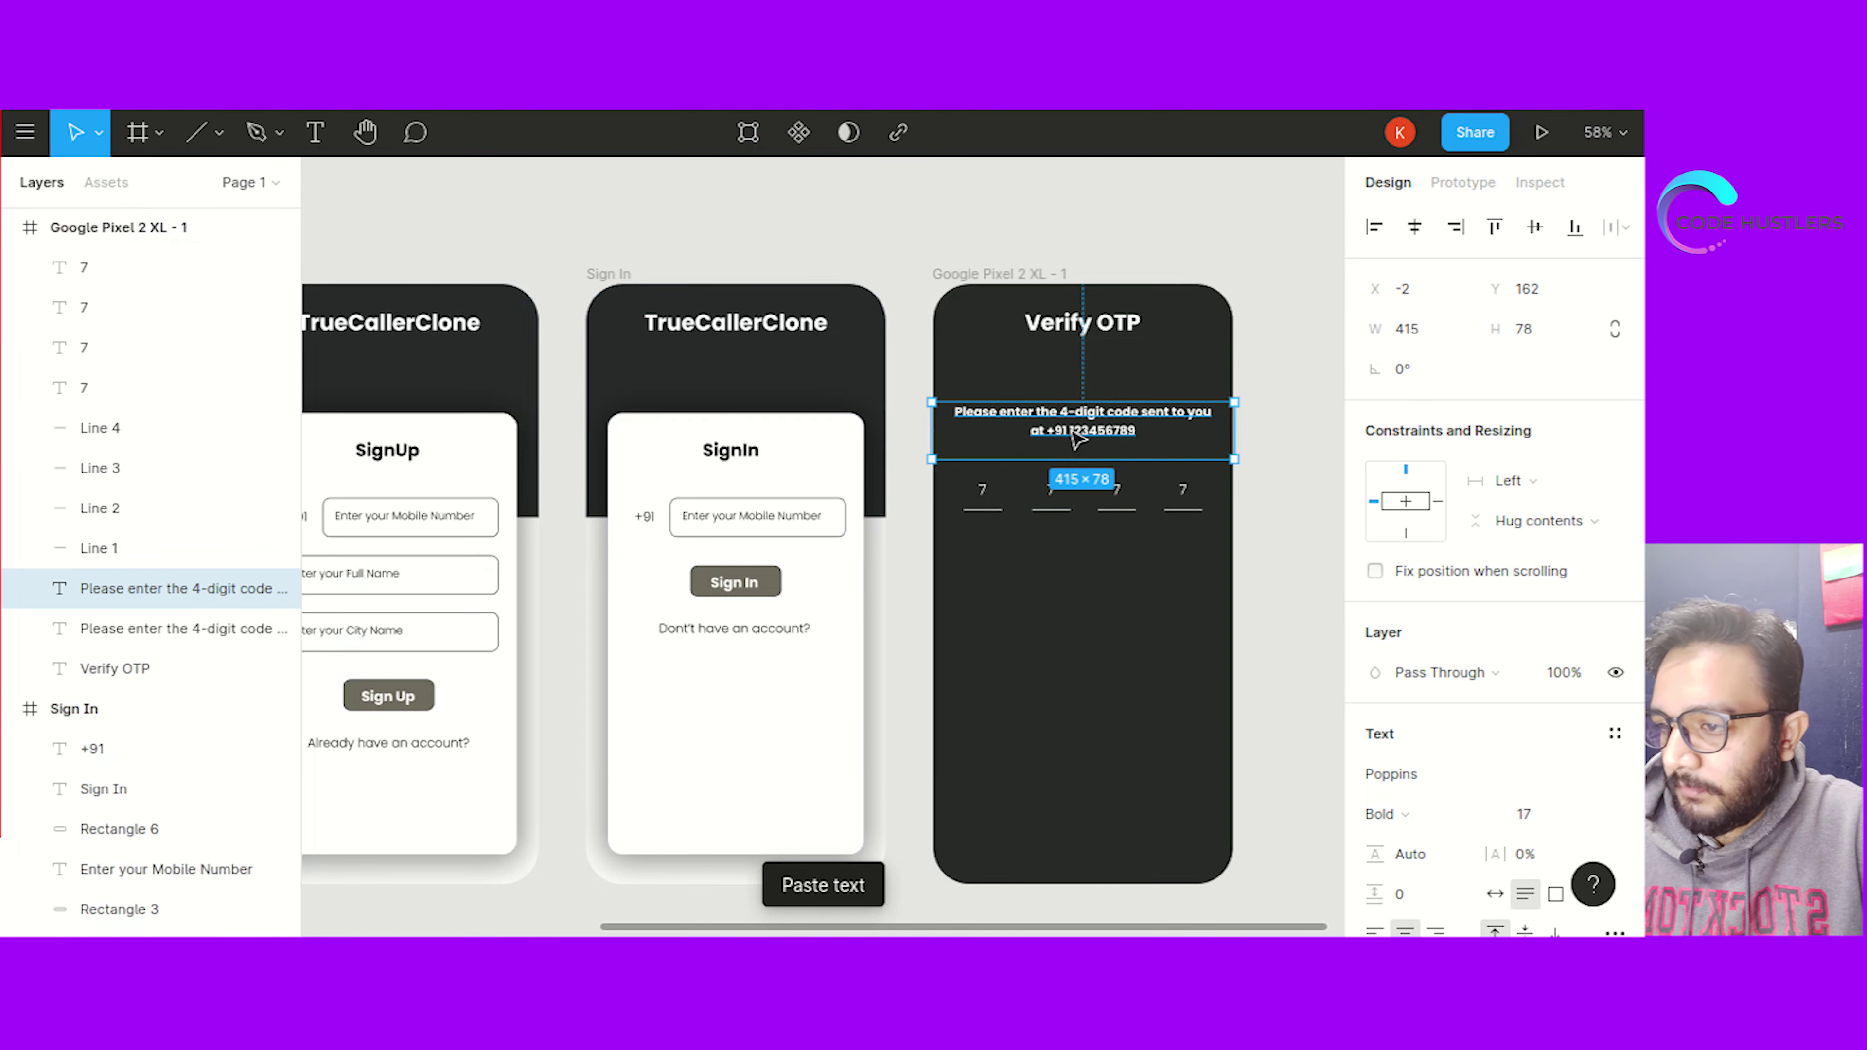
mouse_move(1070, 561)
mouse_down()
mouse_move(1070, 609)
mouse_move(1072, 587)
mouse_up()
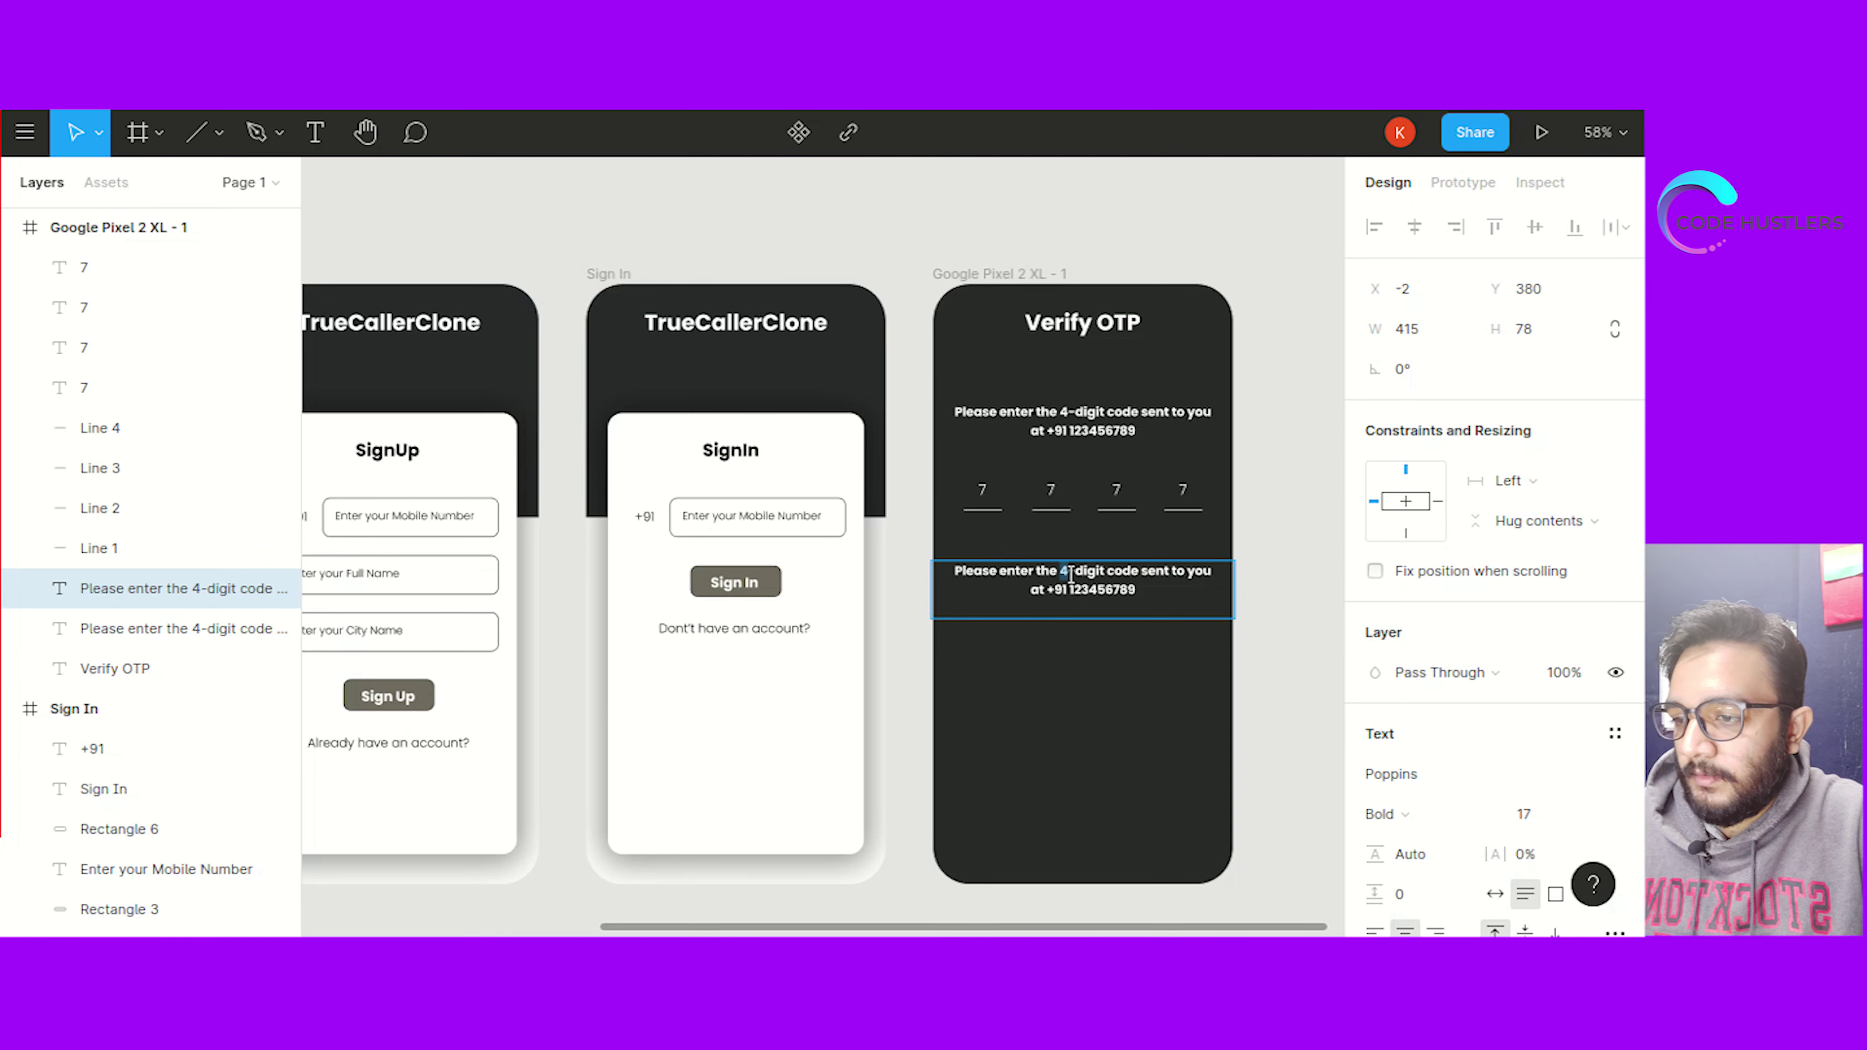
key(ctrl+a)
key(ctrl+v)
key(Escape)
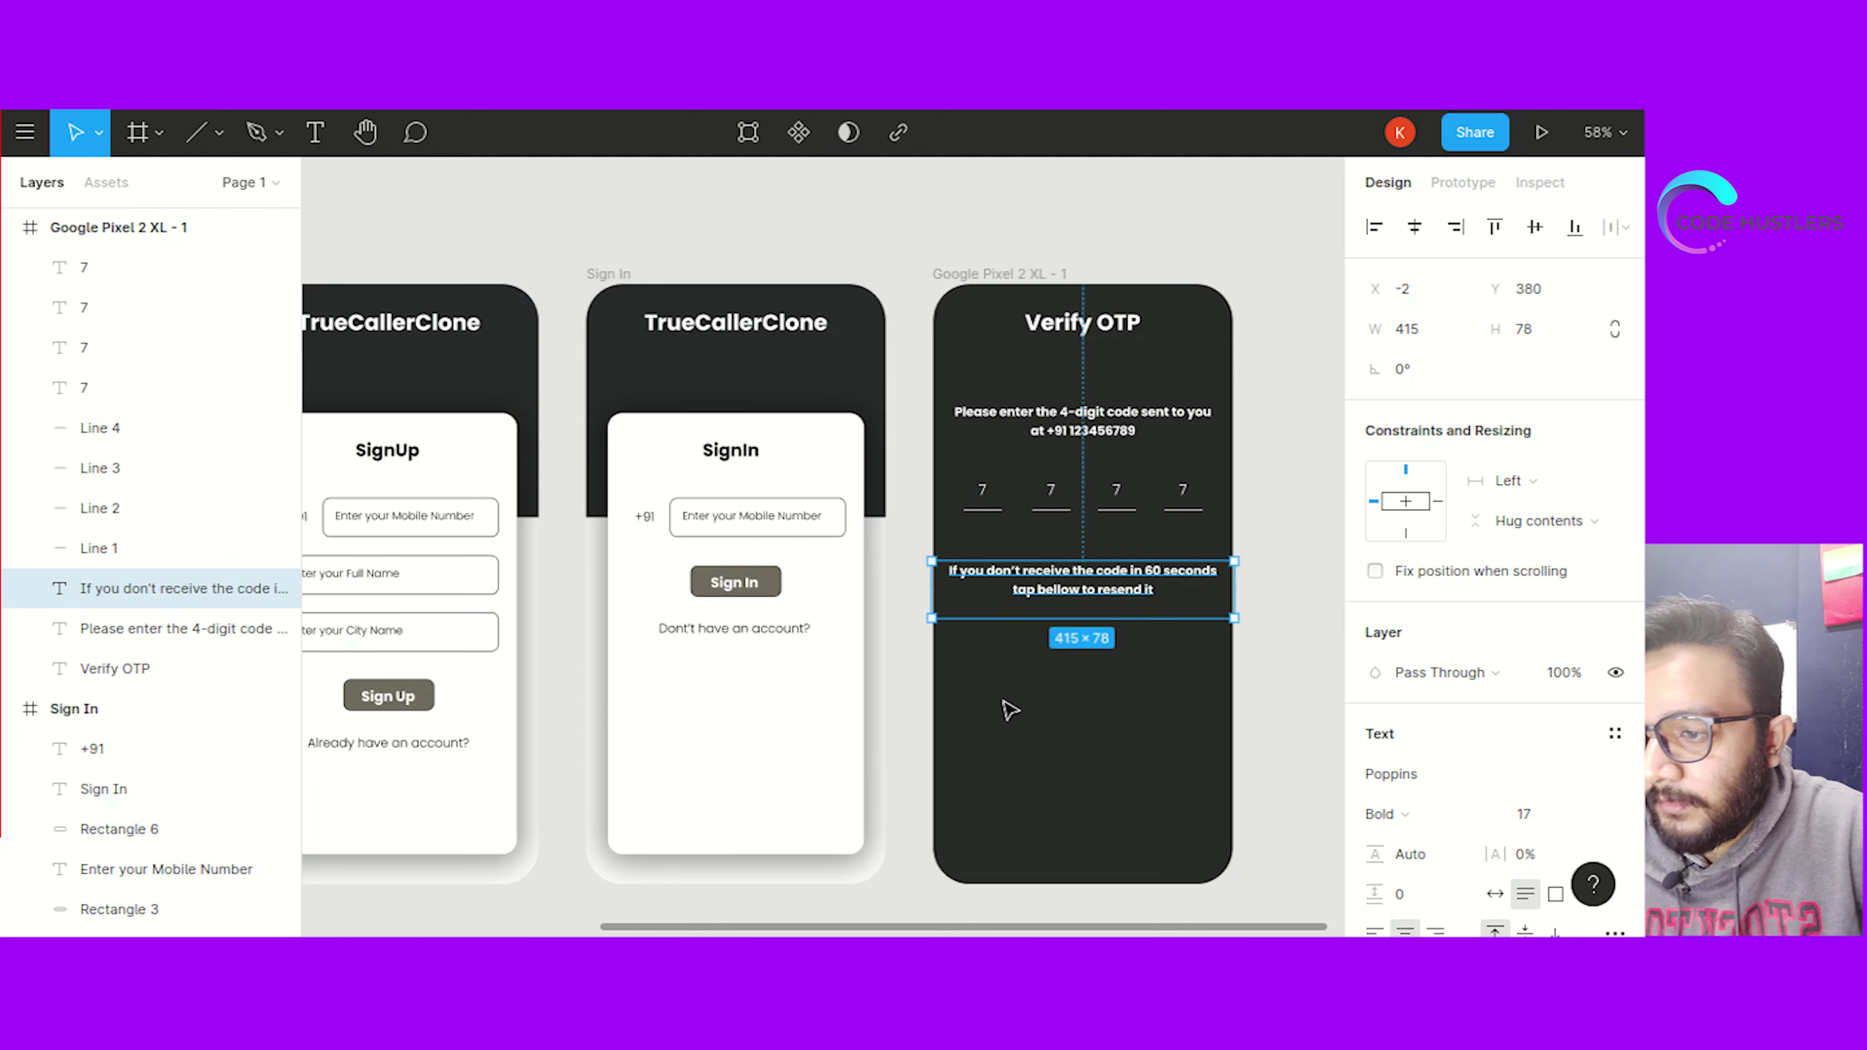
click(890, 660)
click(735, 582)
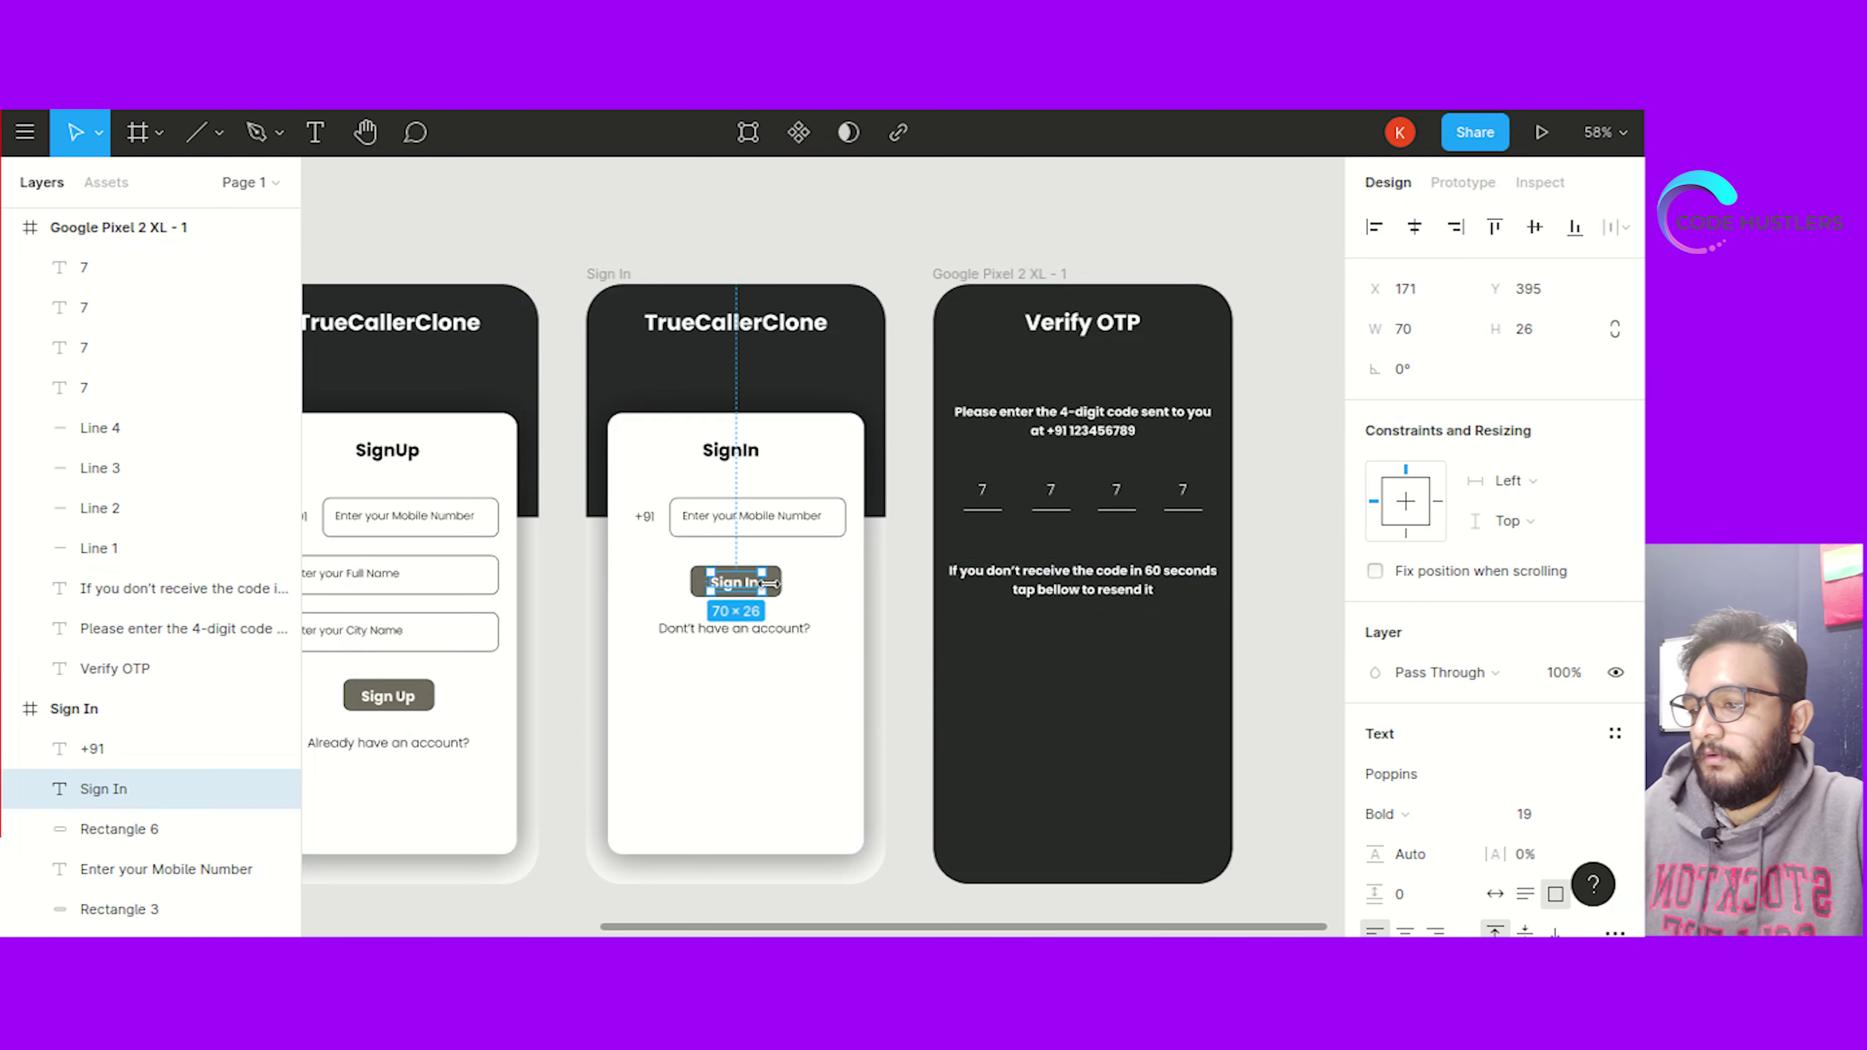
click(846, 586)
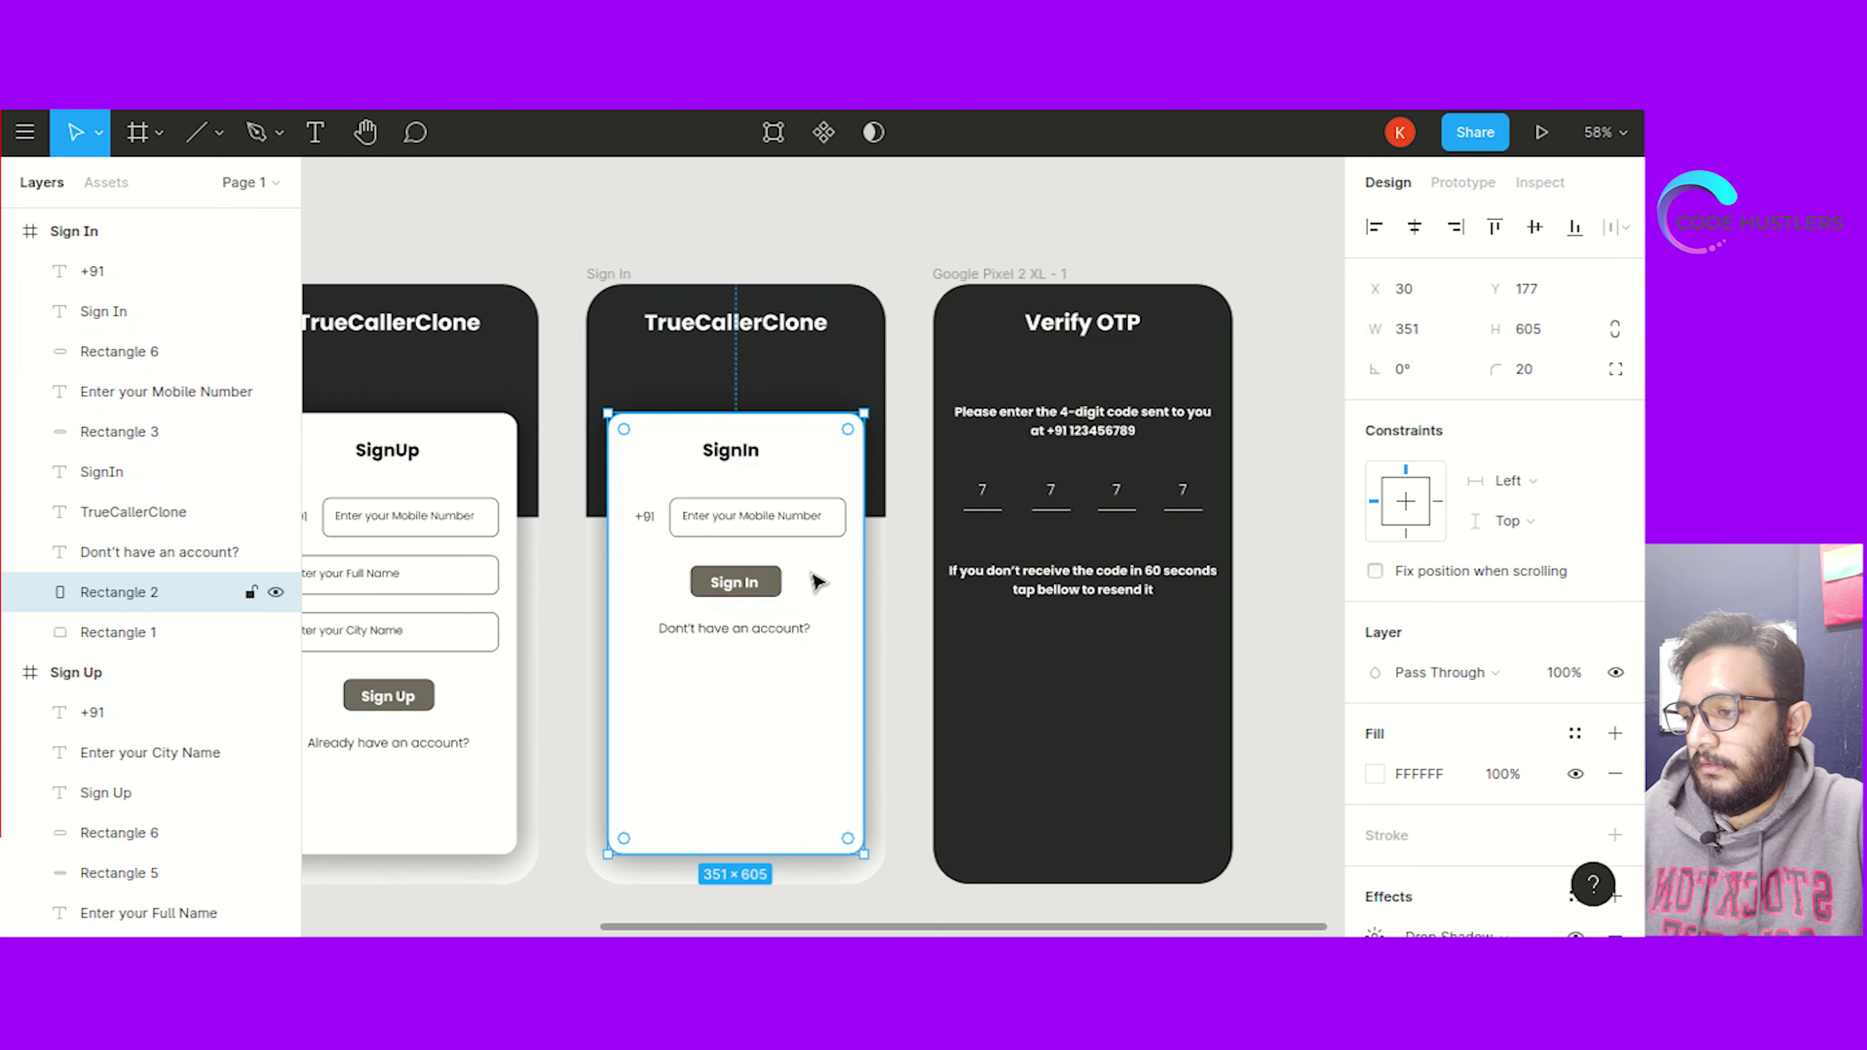
click(901, 621)
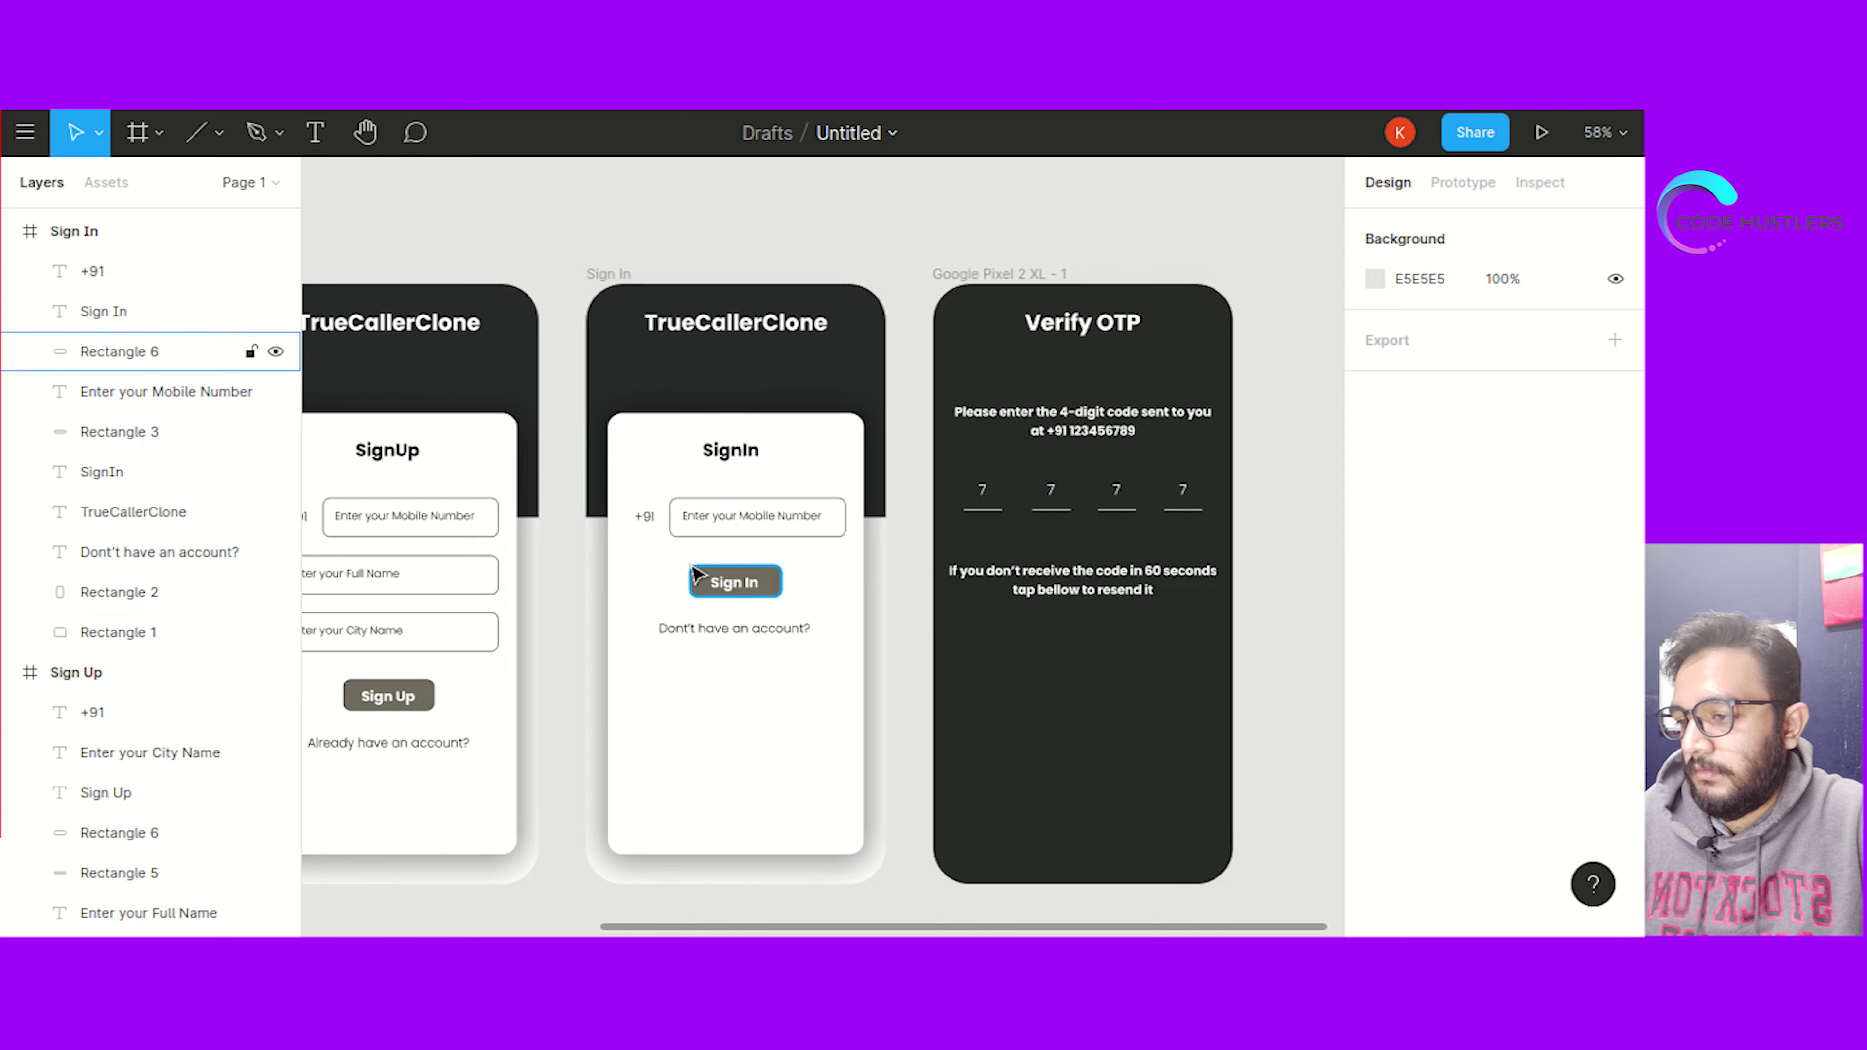
double_click(662, 555)
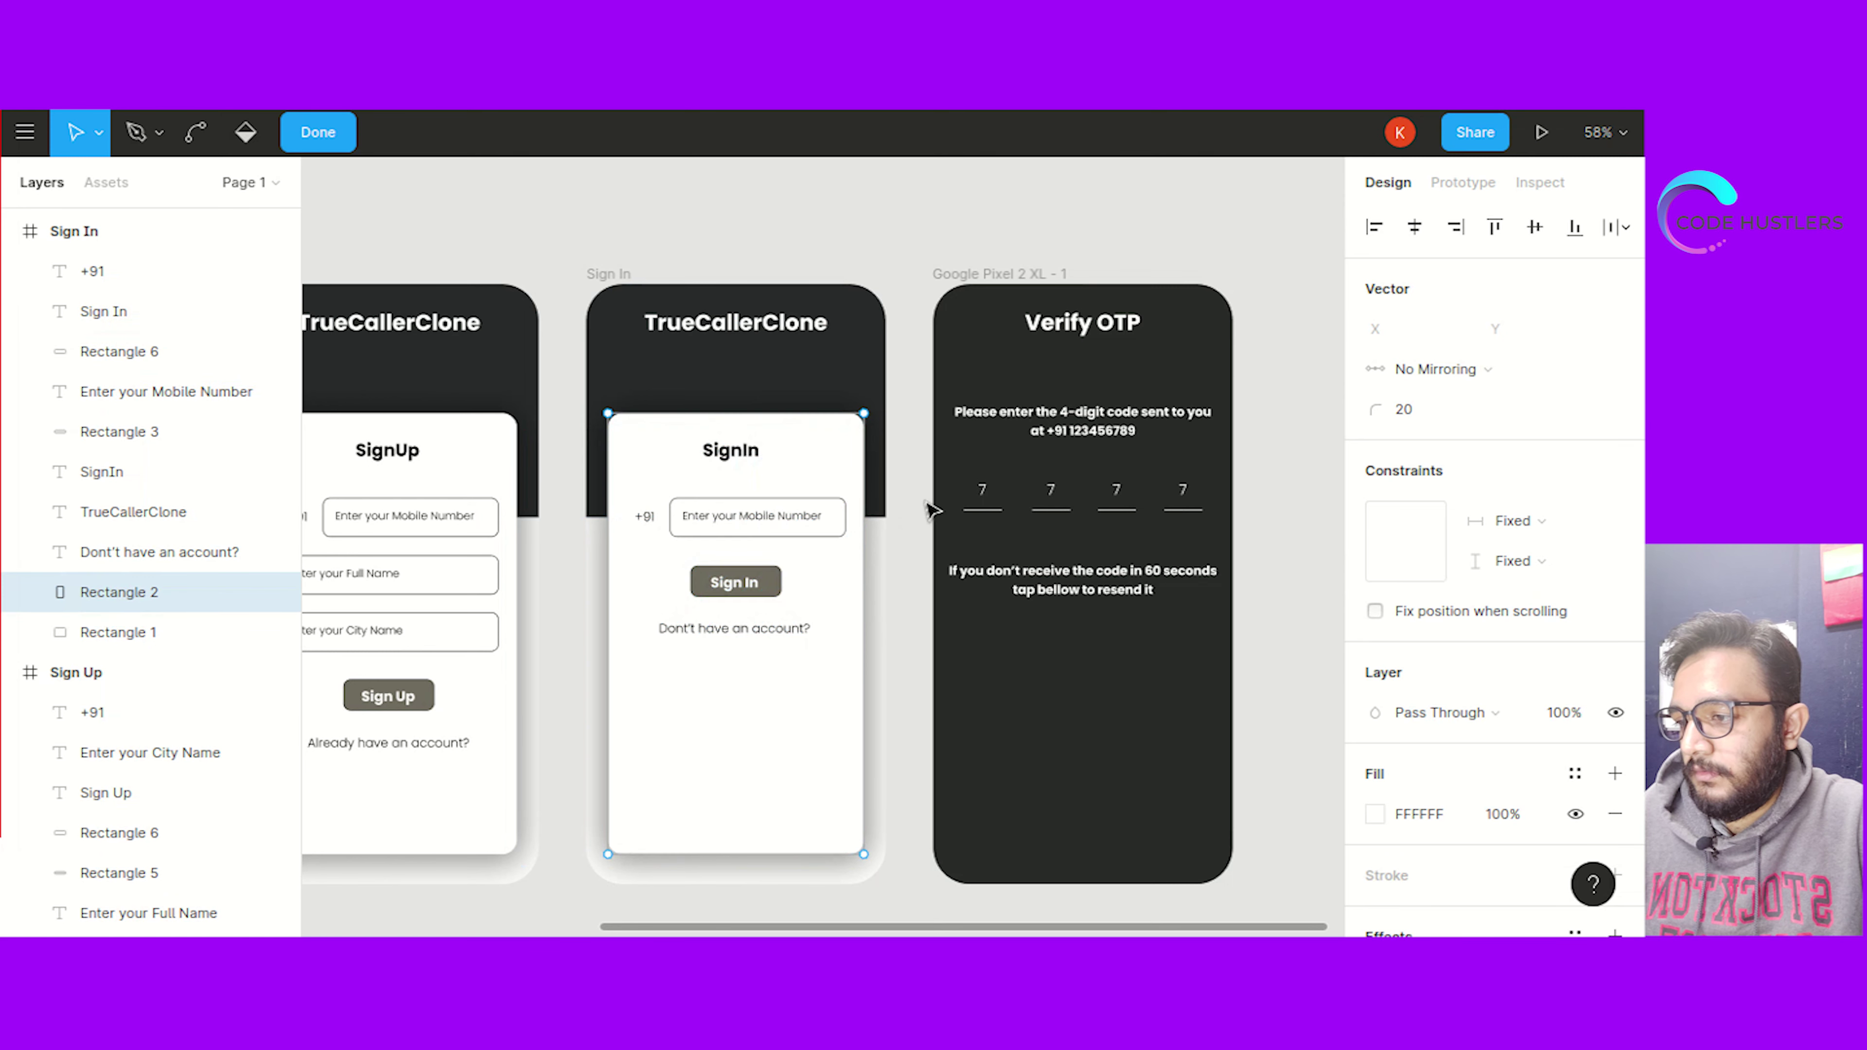
key(Escape)
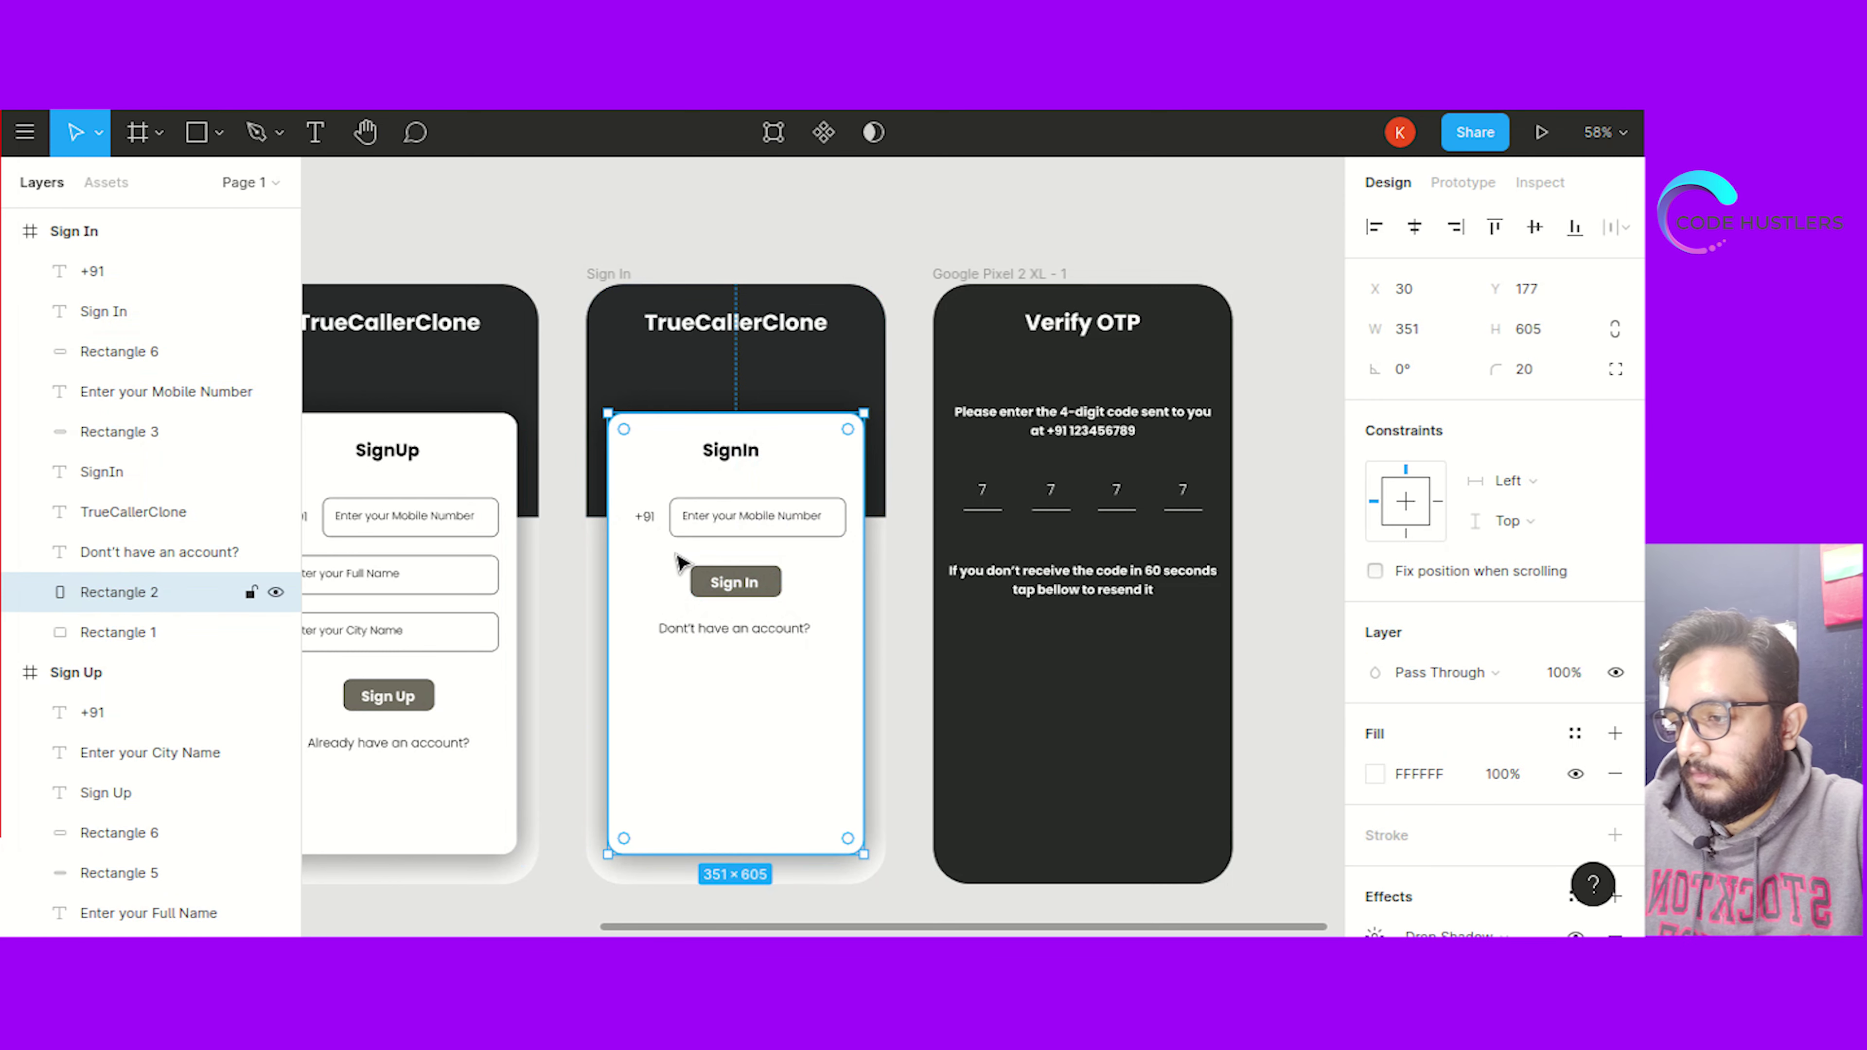
click(871, 546)
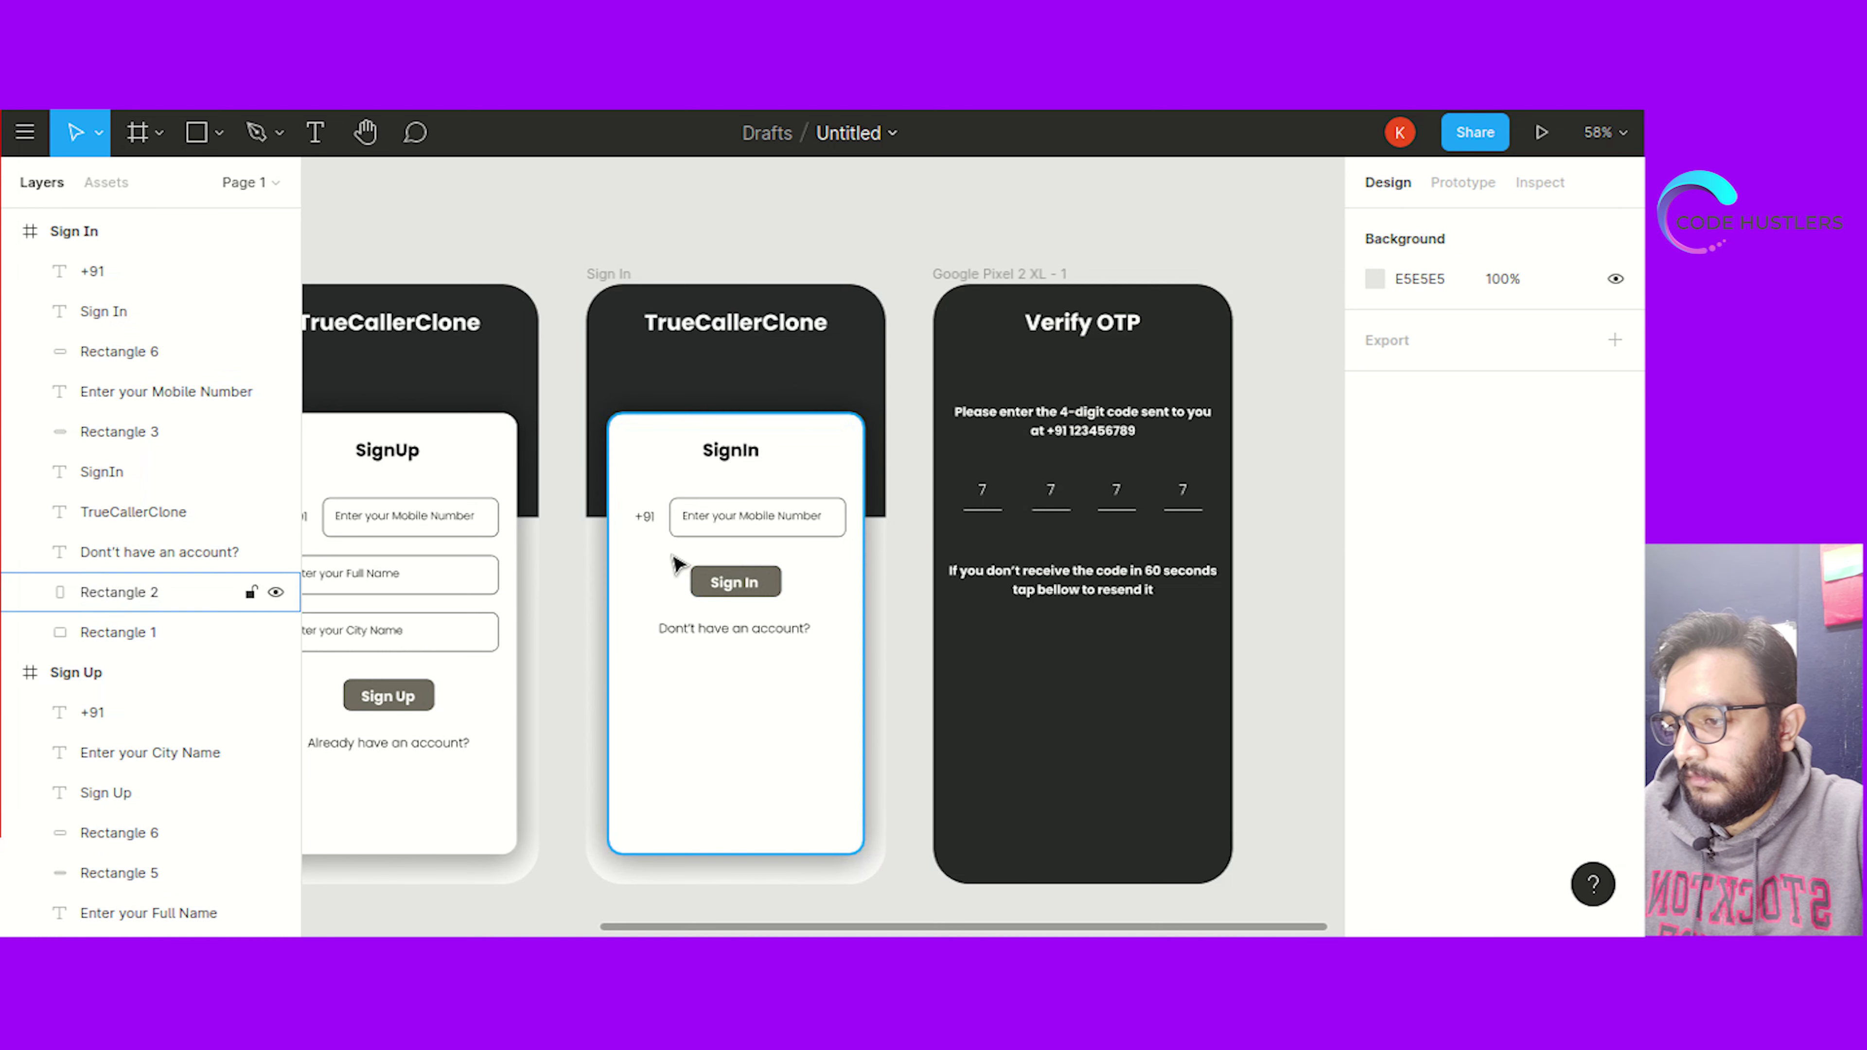
drag(679, 568, 704, 577)
key(ctrl+z)
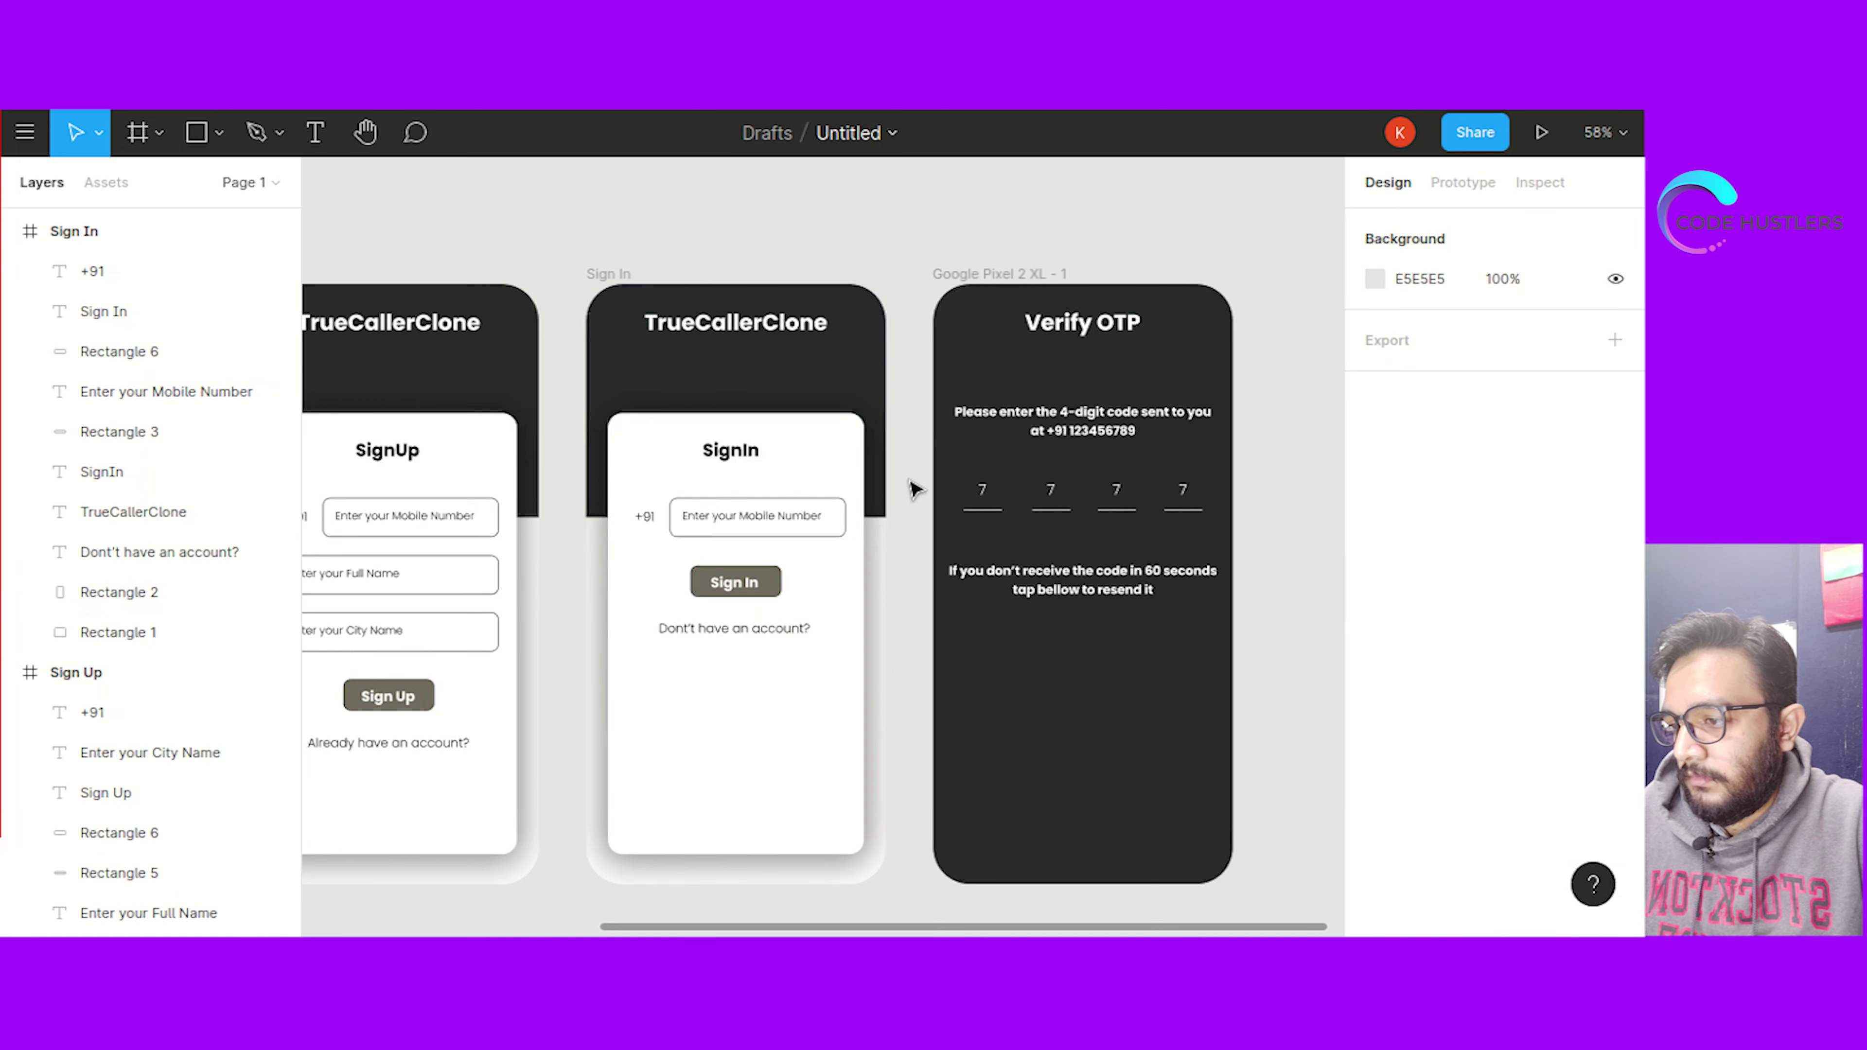
click(852, 546)
right_click(823, 570)
click(768, 585)
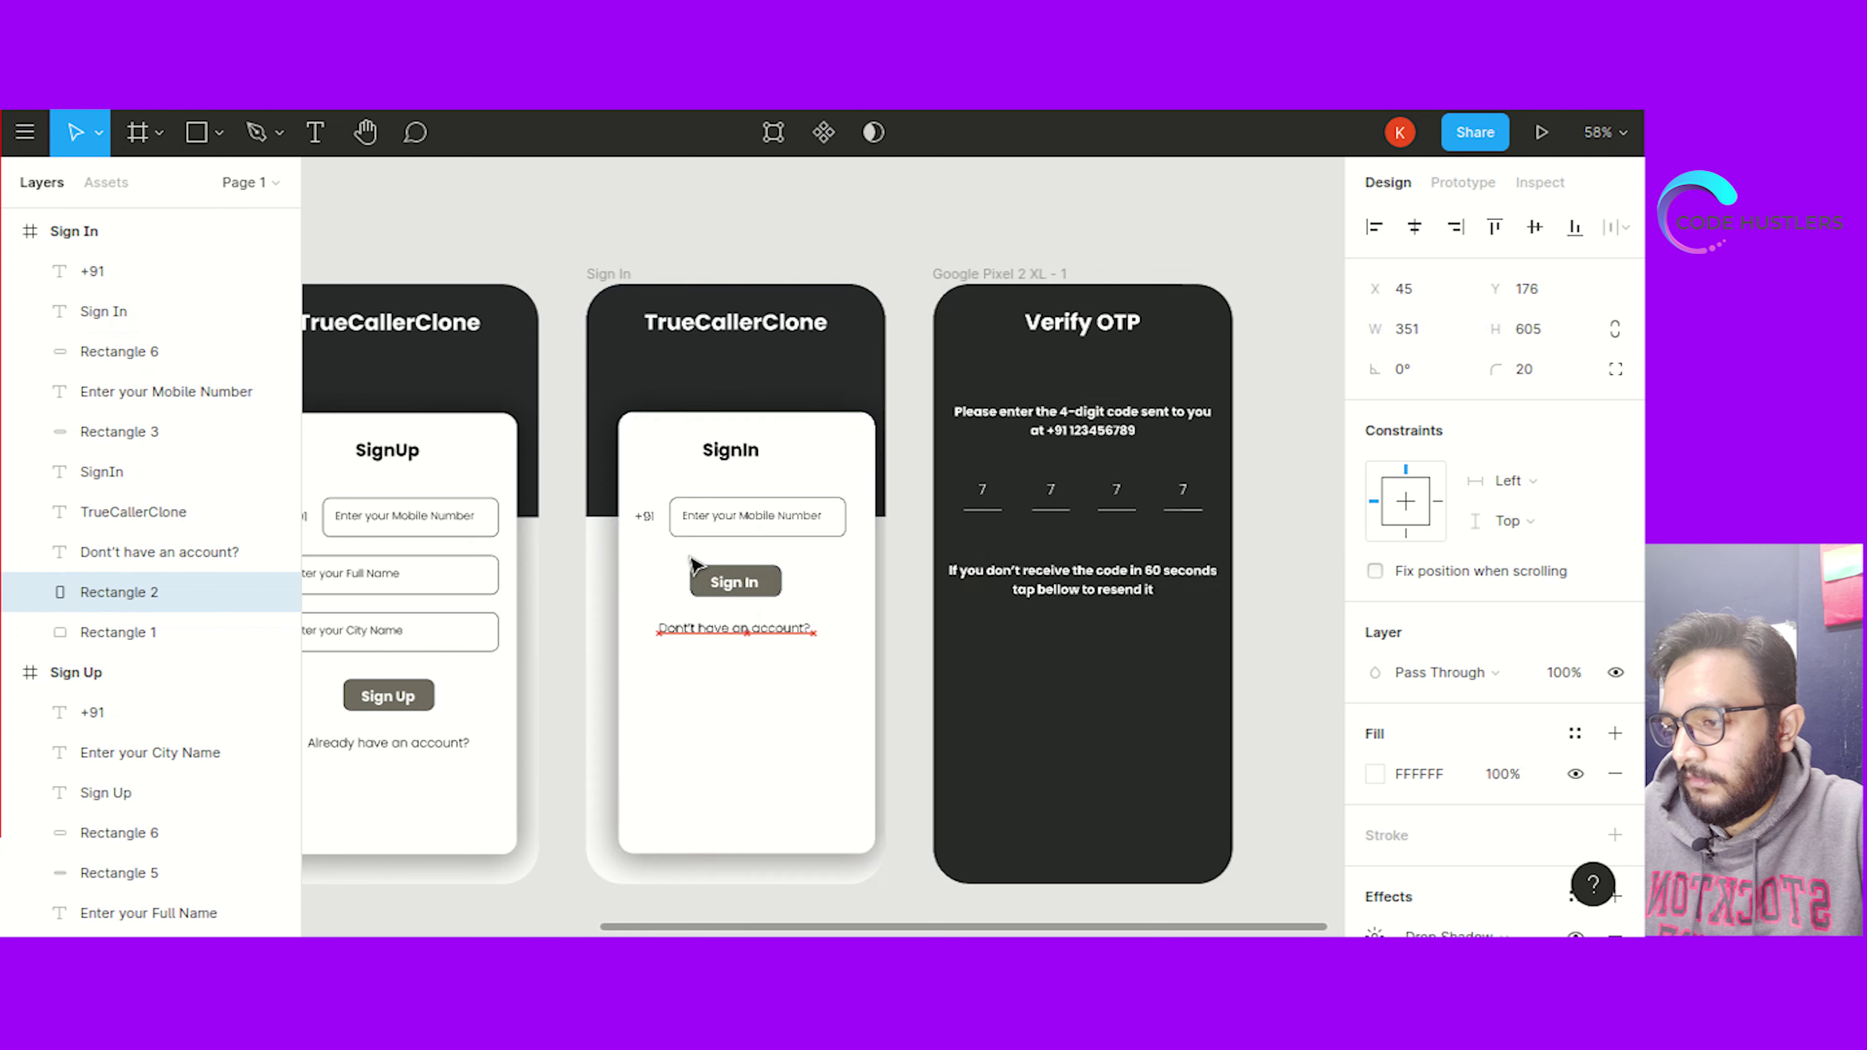
click(712, 567)
shift+click(728, 570)
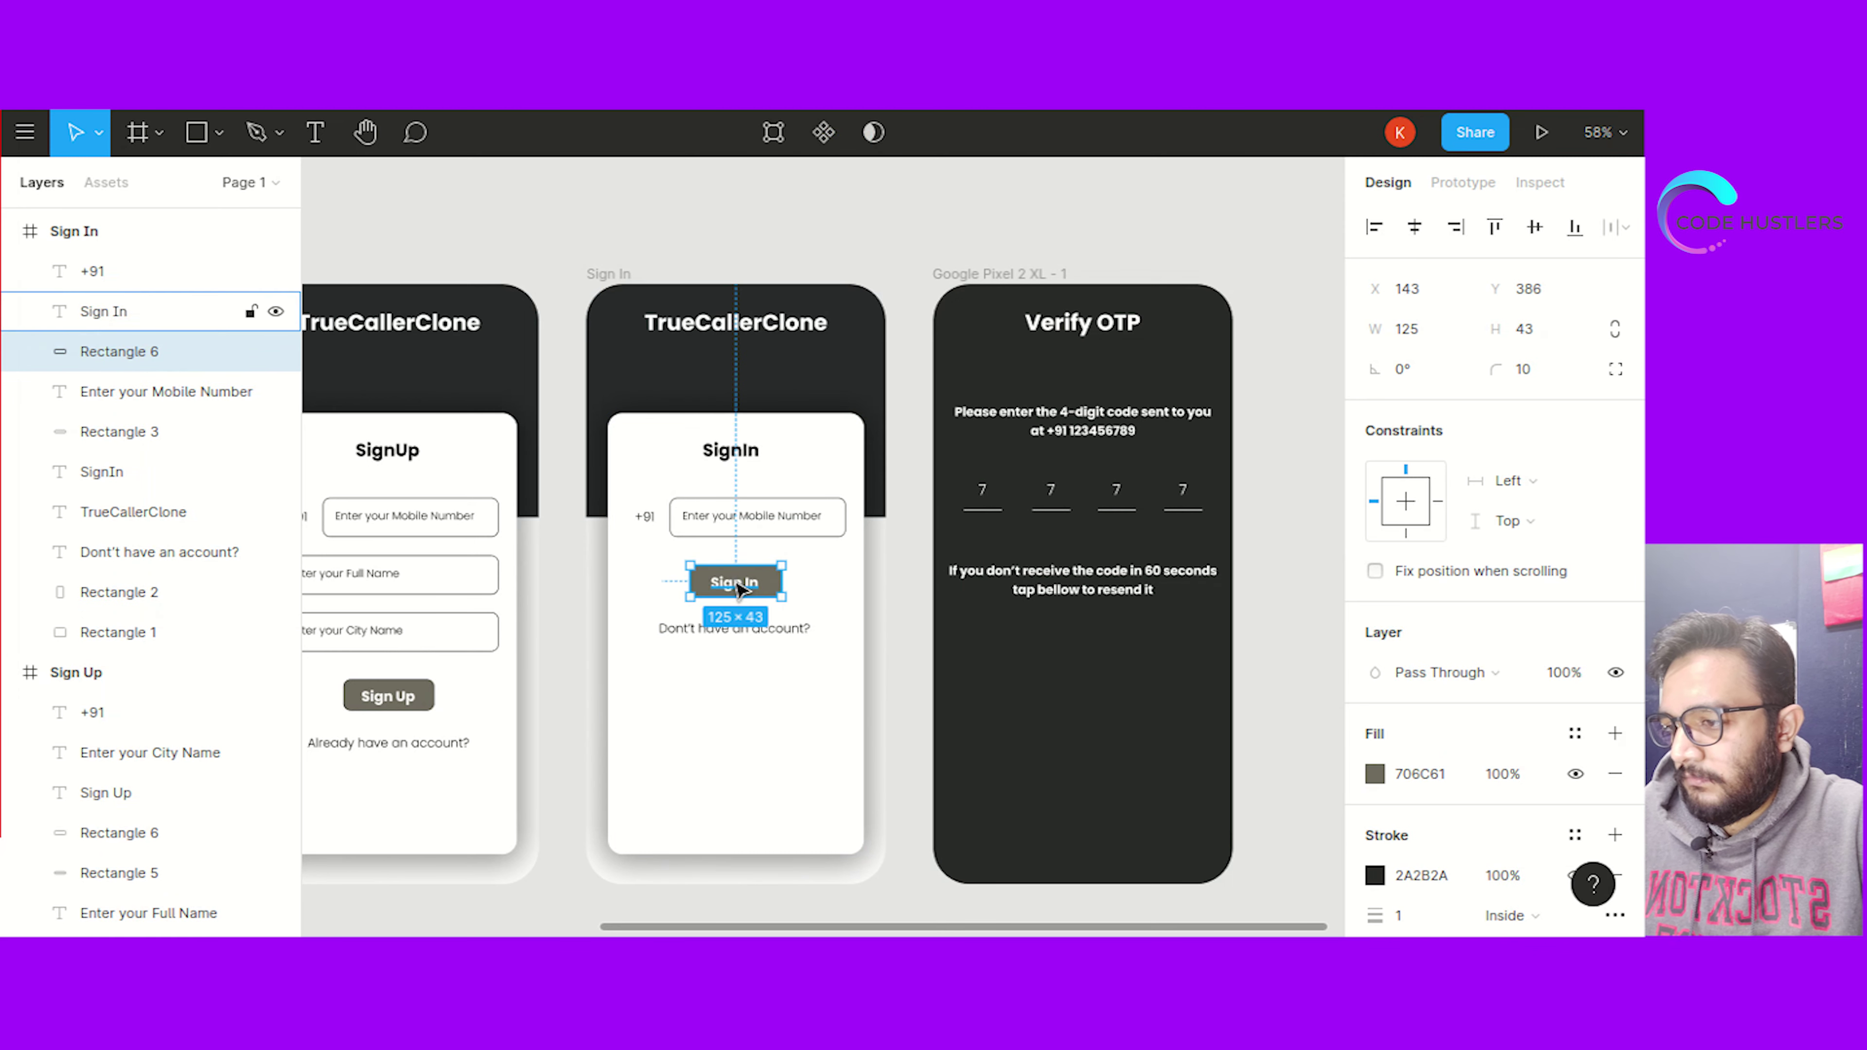
Paste a copy of the Sign In button into Verify OTP and relabel it 'Resend'
key(ctrl+c)
click(1008, 676)
key(ctrl+v)
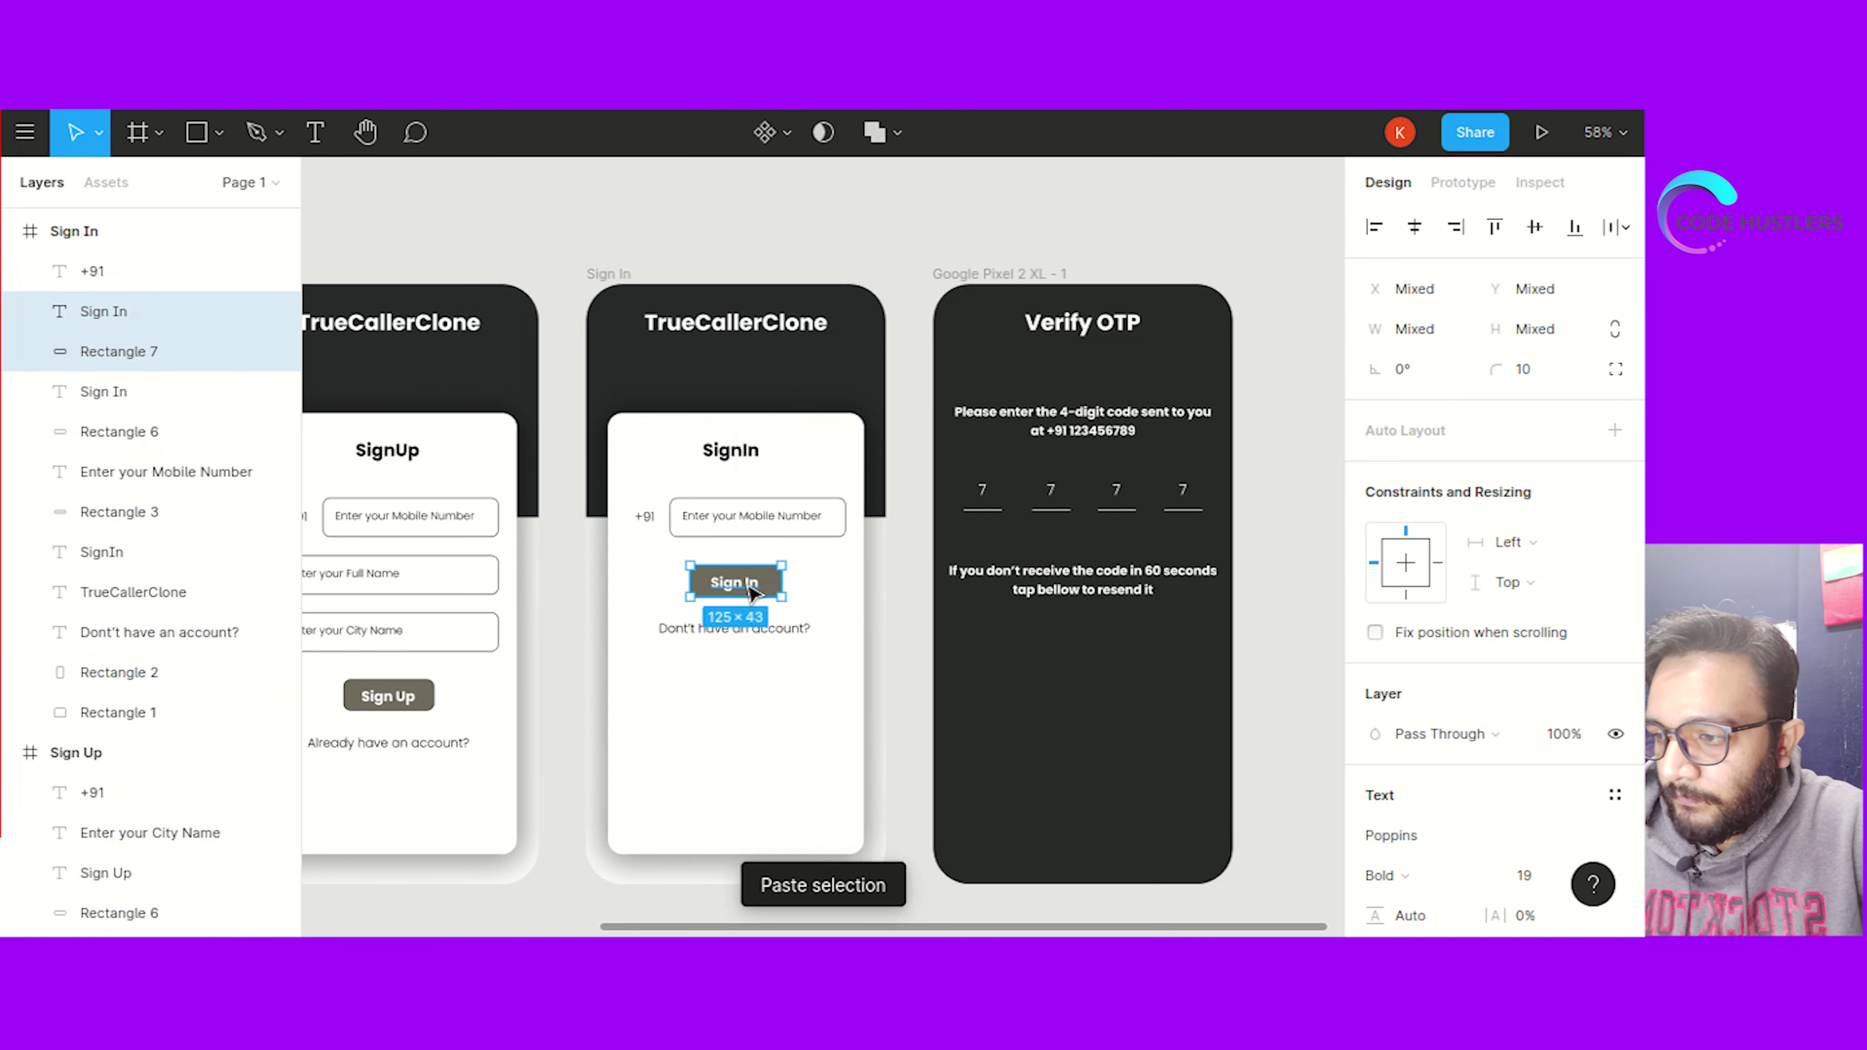
drag(714, 585, 1058, 670)
click(1076, 661)
text(Resend)
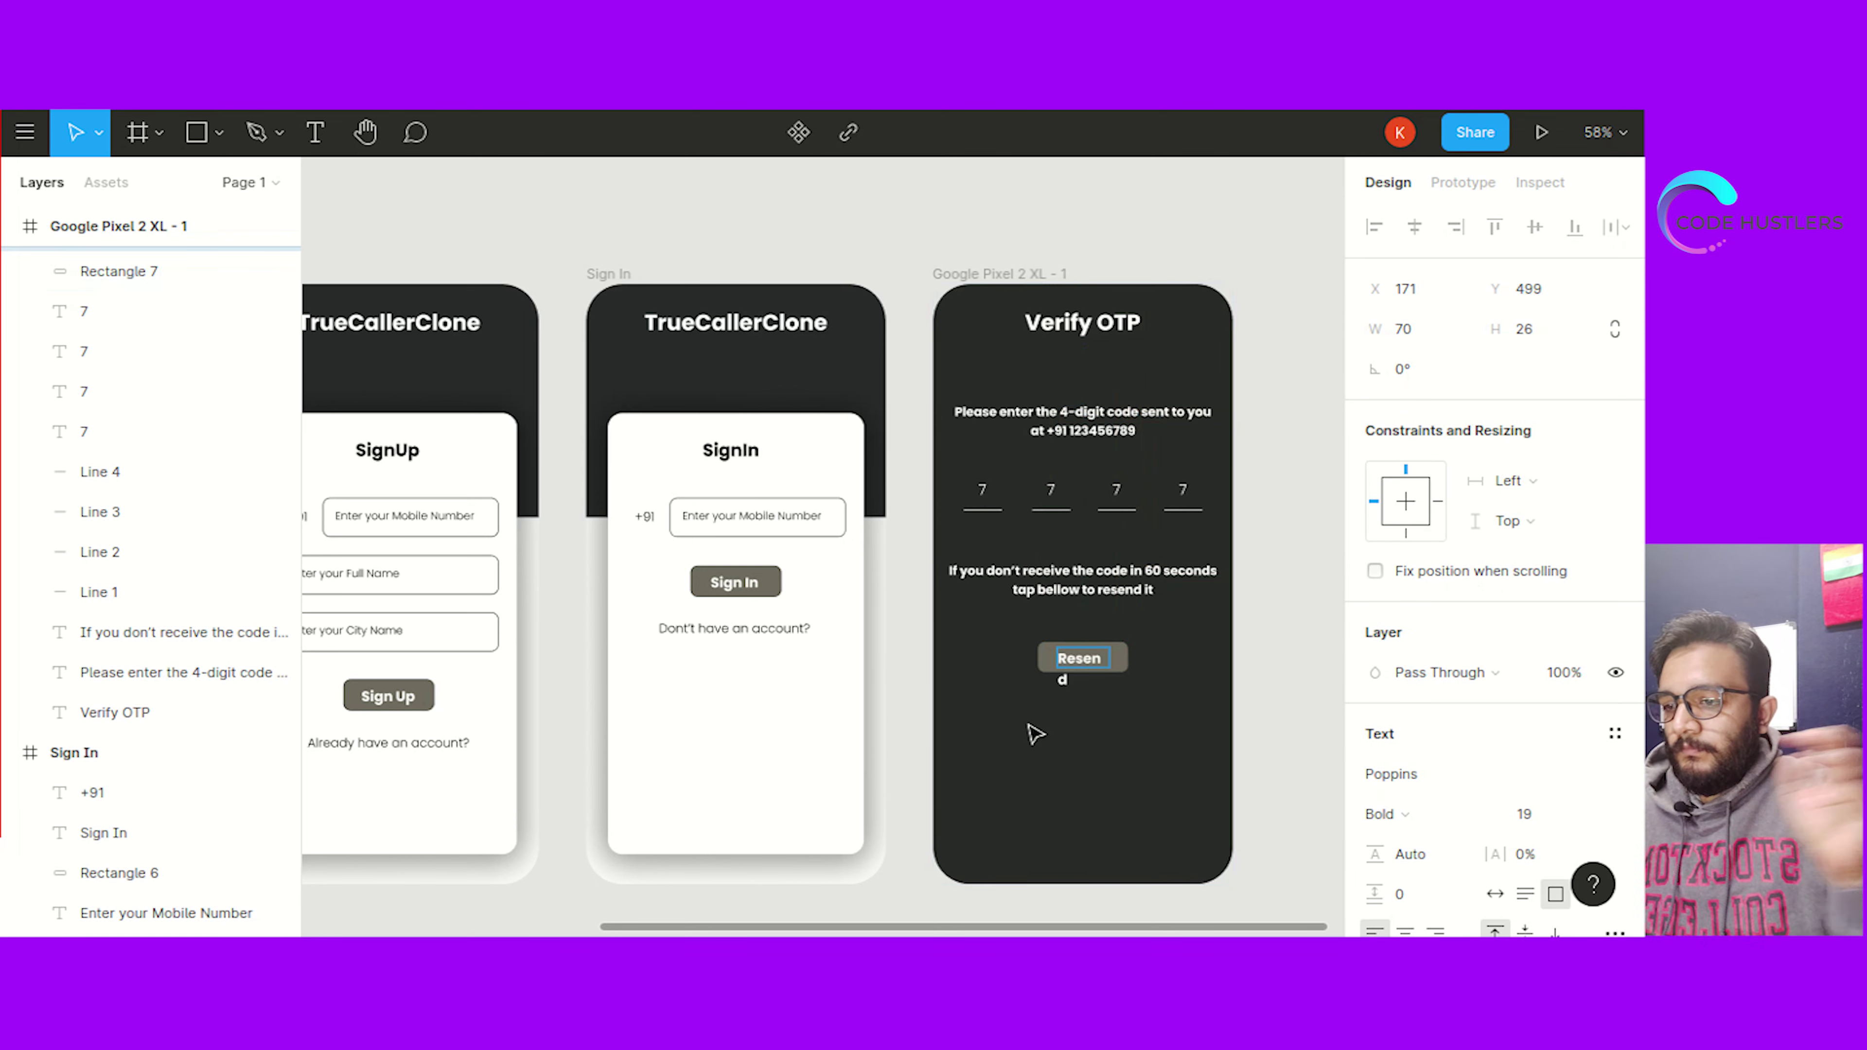
key(Escape)
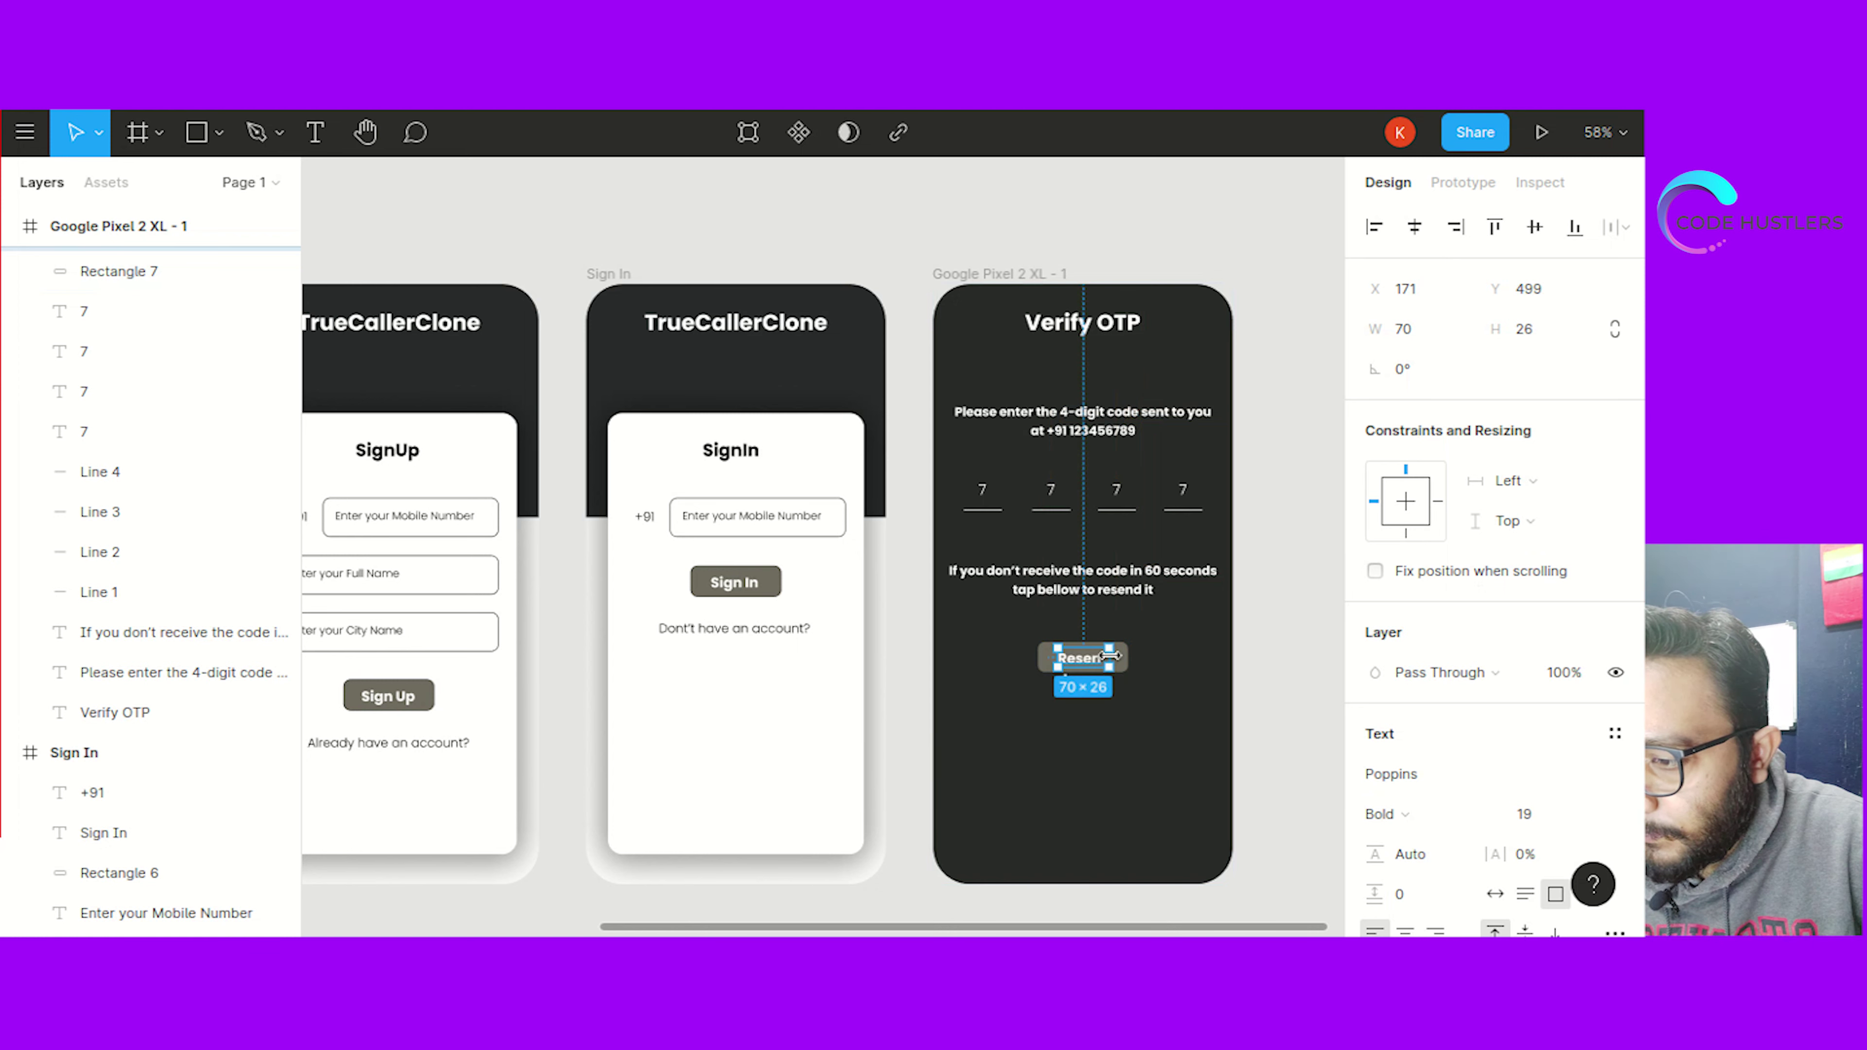
Widen the Resend label to one line and centre it on its button
drag(1114, 655, 1120, 655)
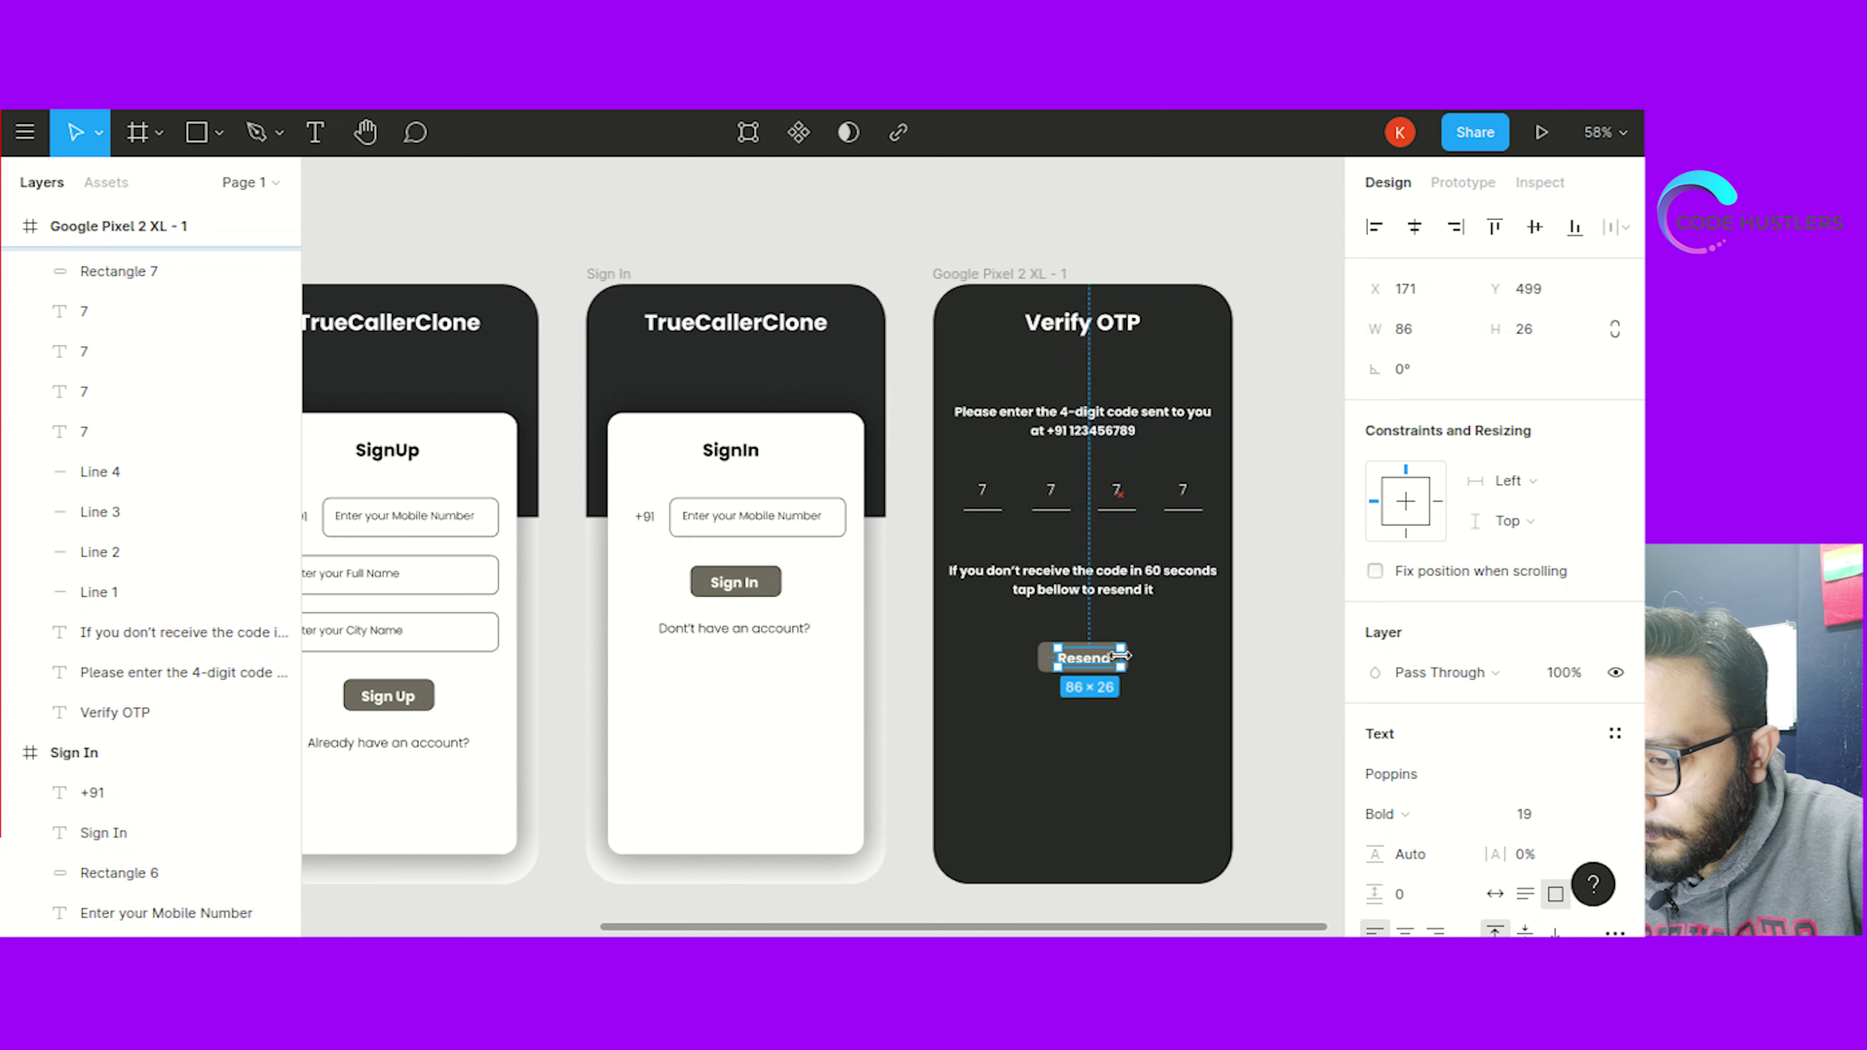
click(1173, 691)
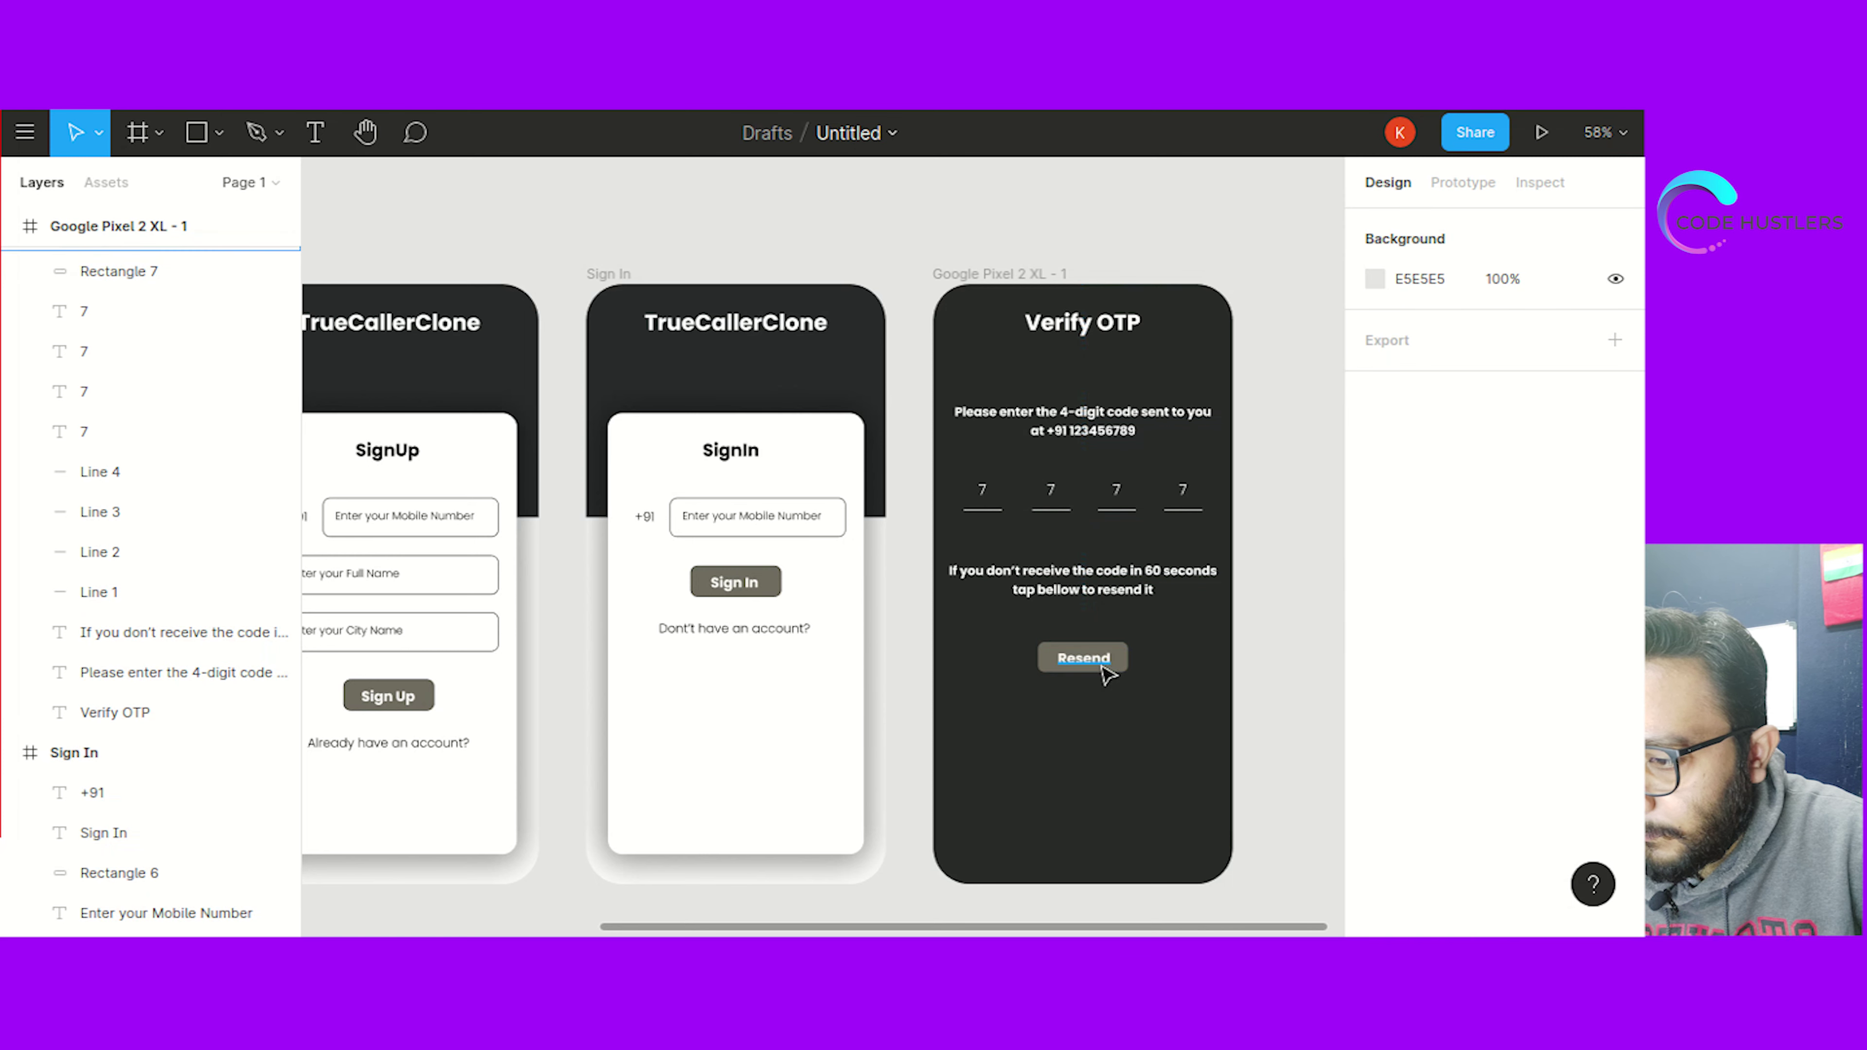
drag(1100, 669, 1093, 659)
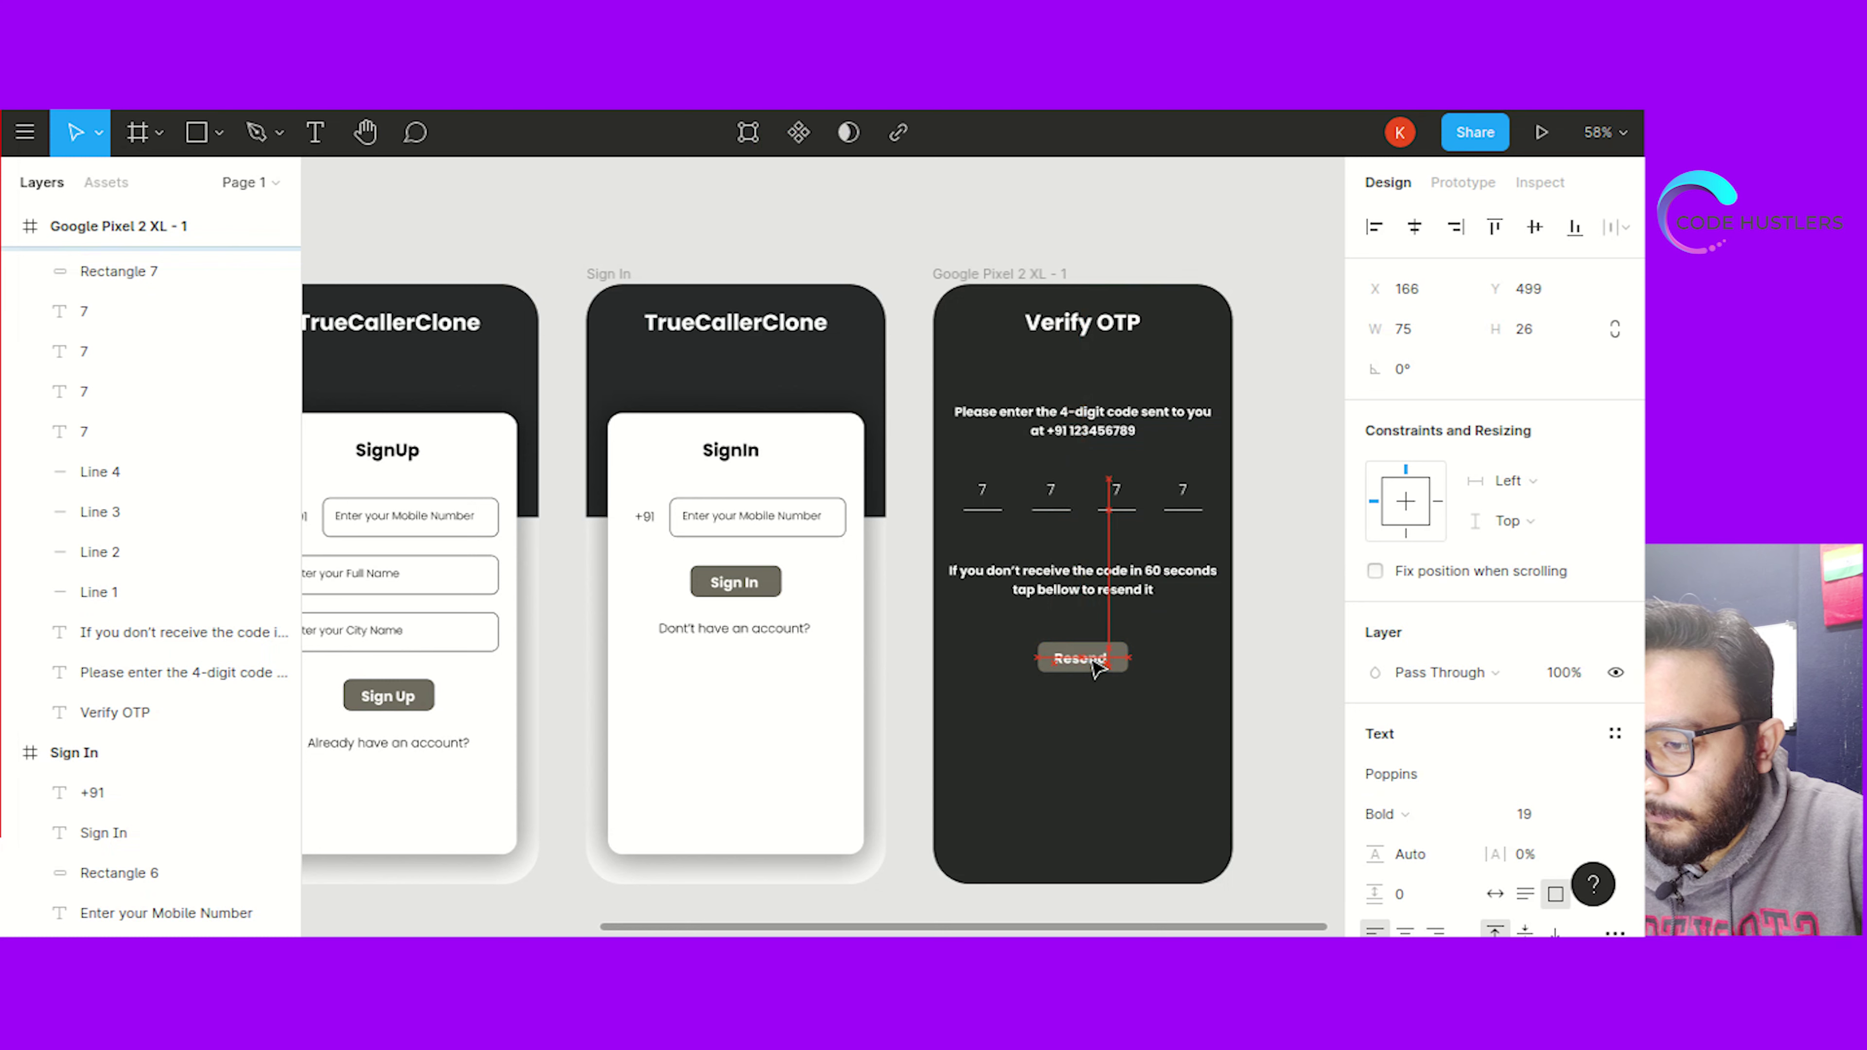
click(1123, 704)
mouse_move(1095, 669)
mouse_down()
mouse_move(1117, 683)
mouse_move(1094, 657)
mouse_up()
click(1092, 774)
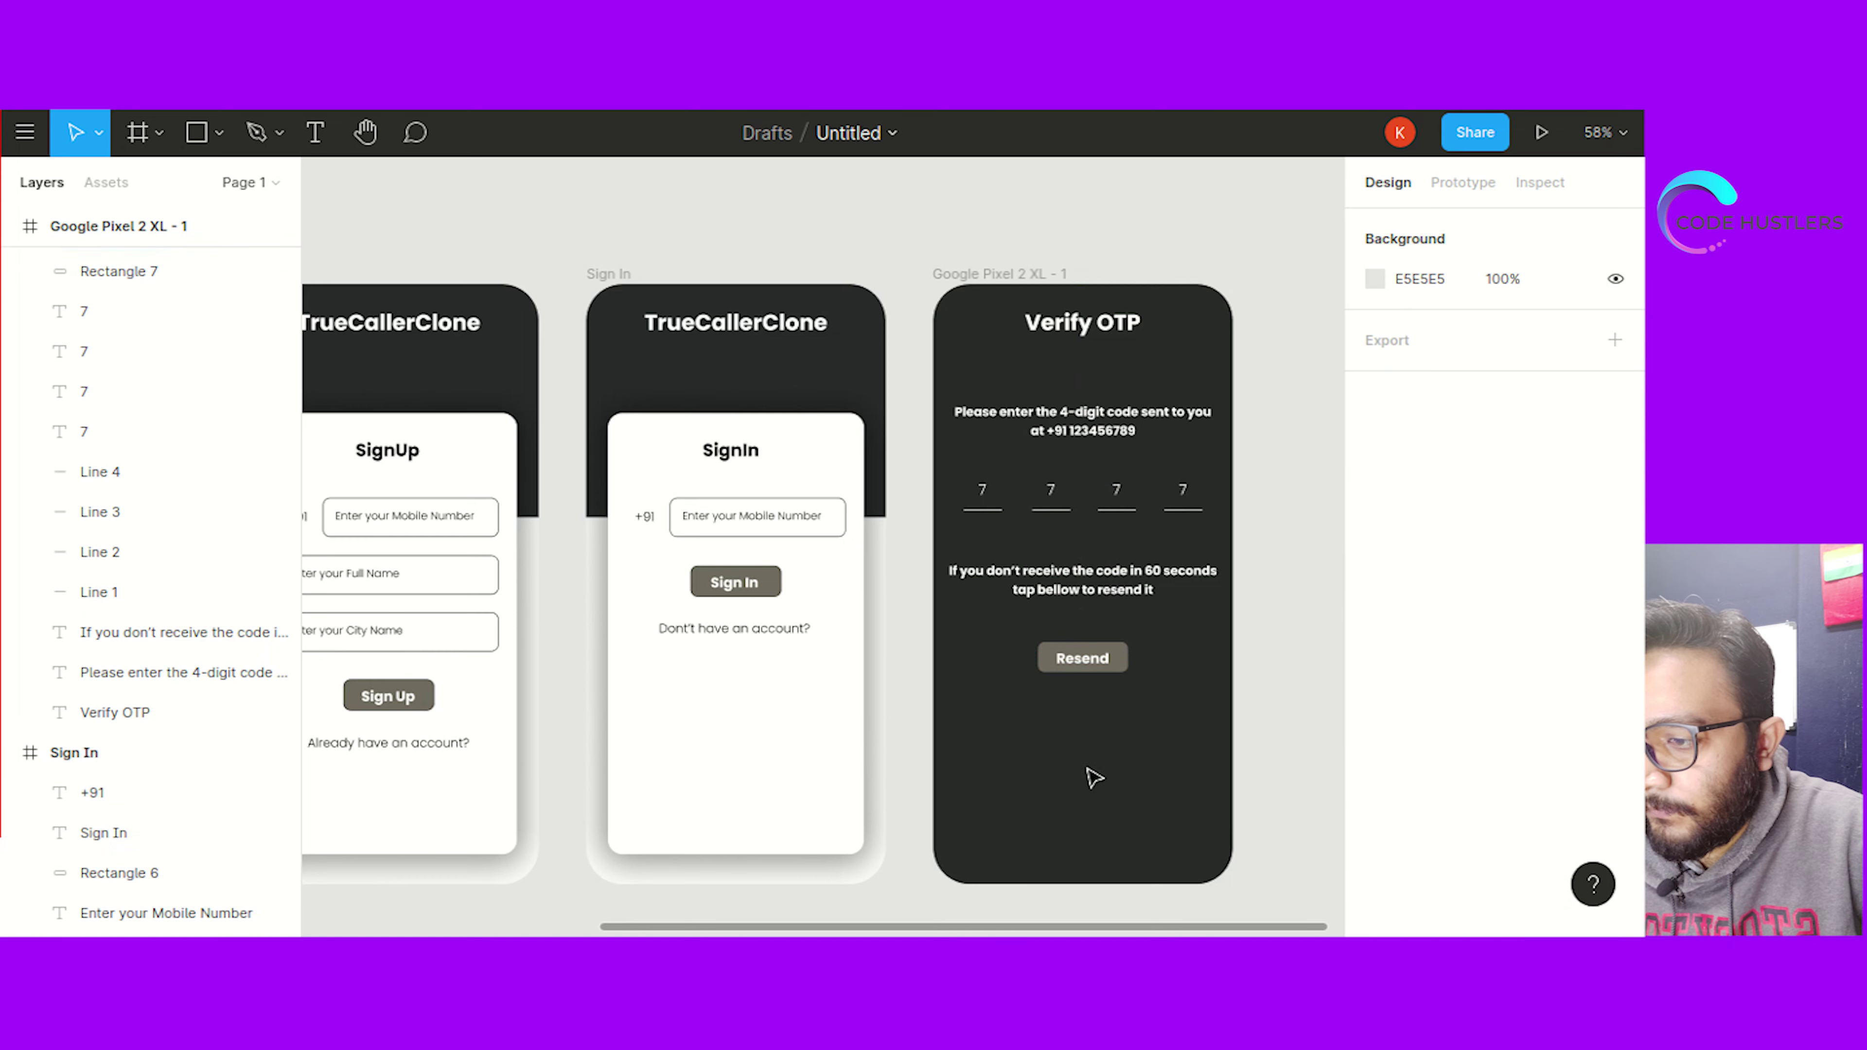
scroll(1297, 682, down, 1)
scroll(1297, 682, down, 1)
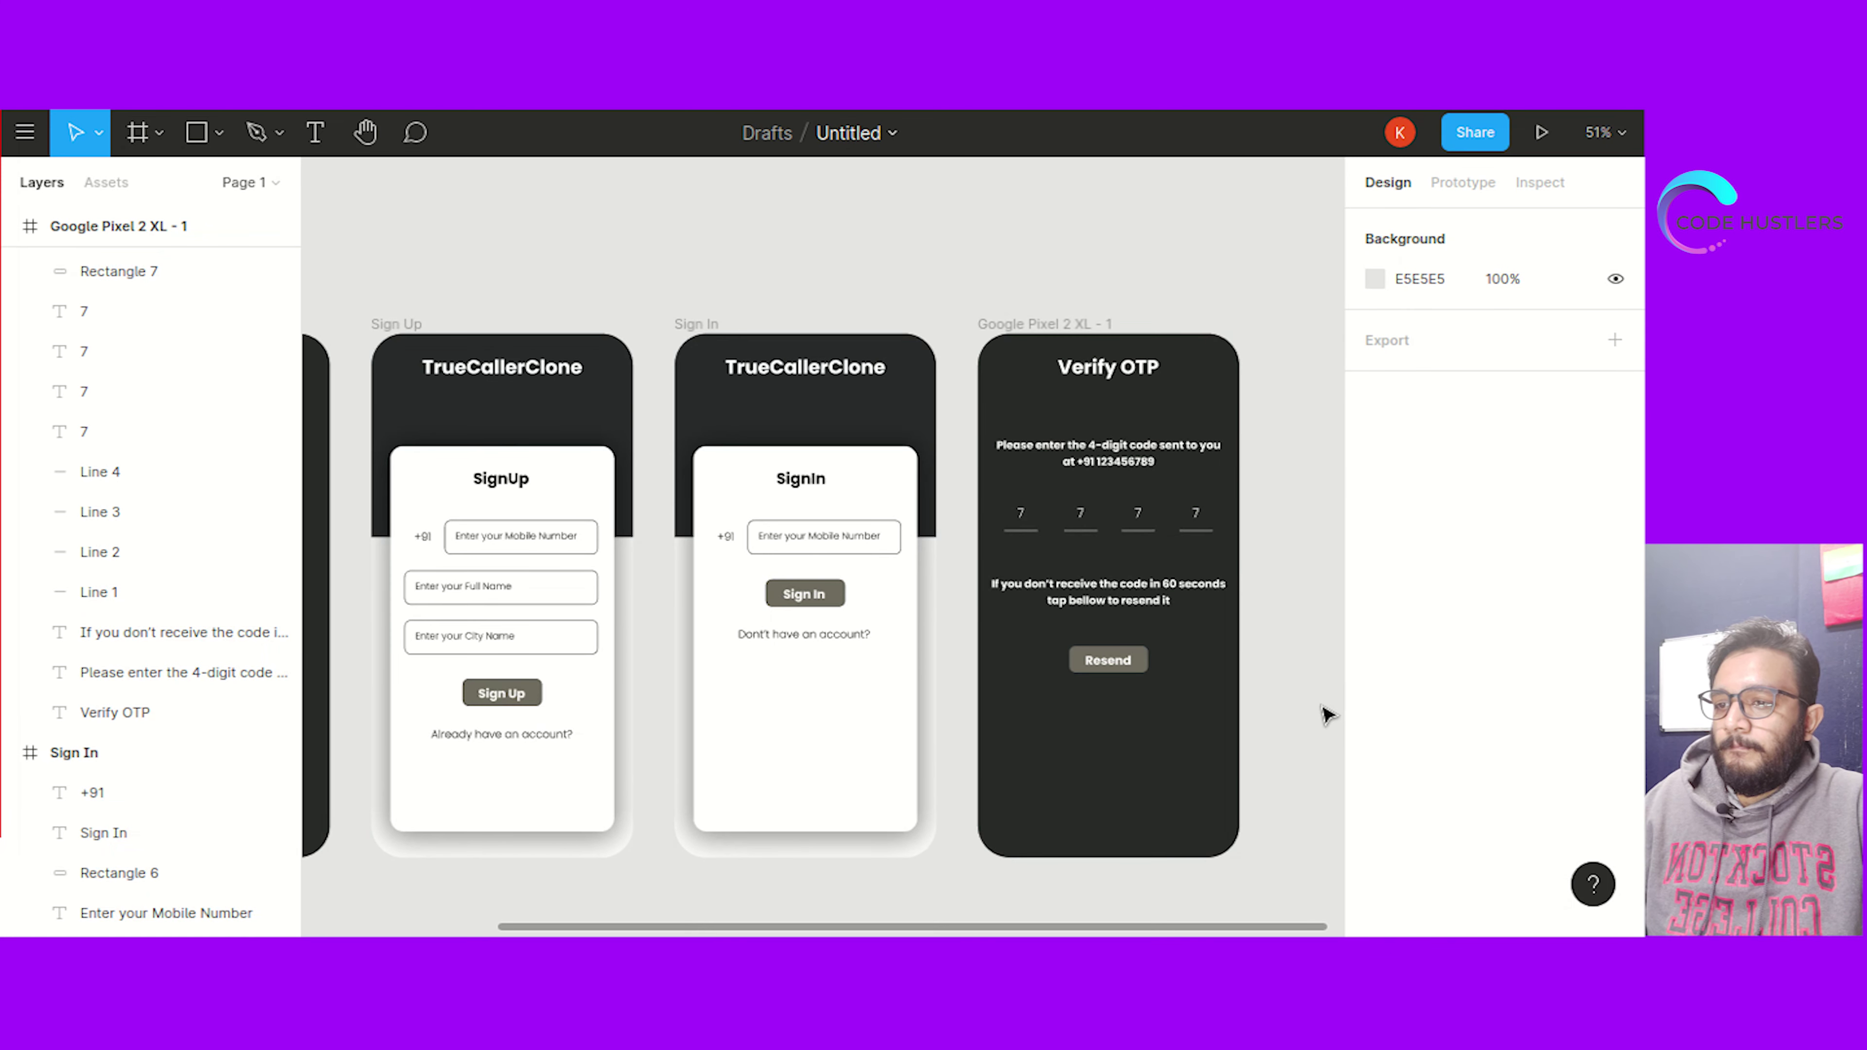
scroll(1325, 710, down, 2)
scroll(1325, 709, down, 3)
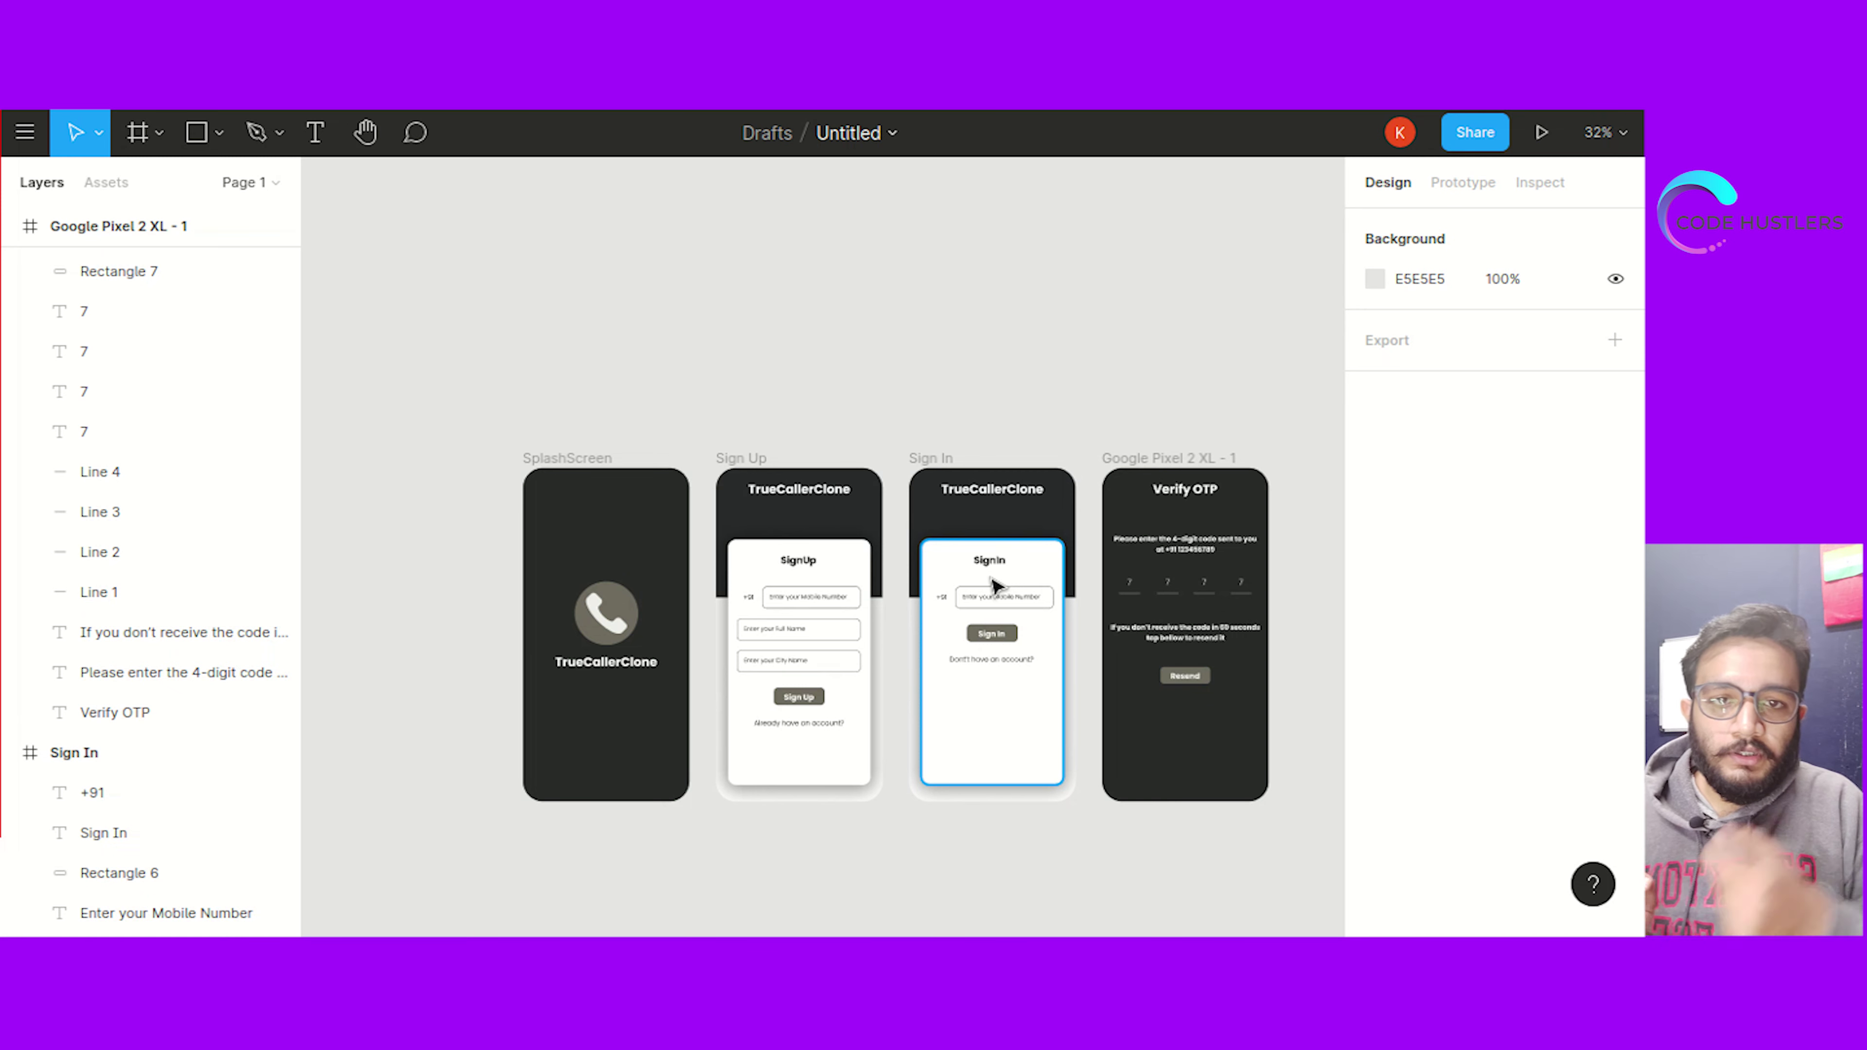
scroll(419, 706, up, 1)
scroll(501, 725, down, 1)
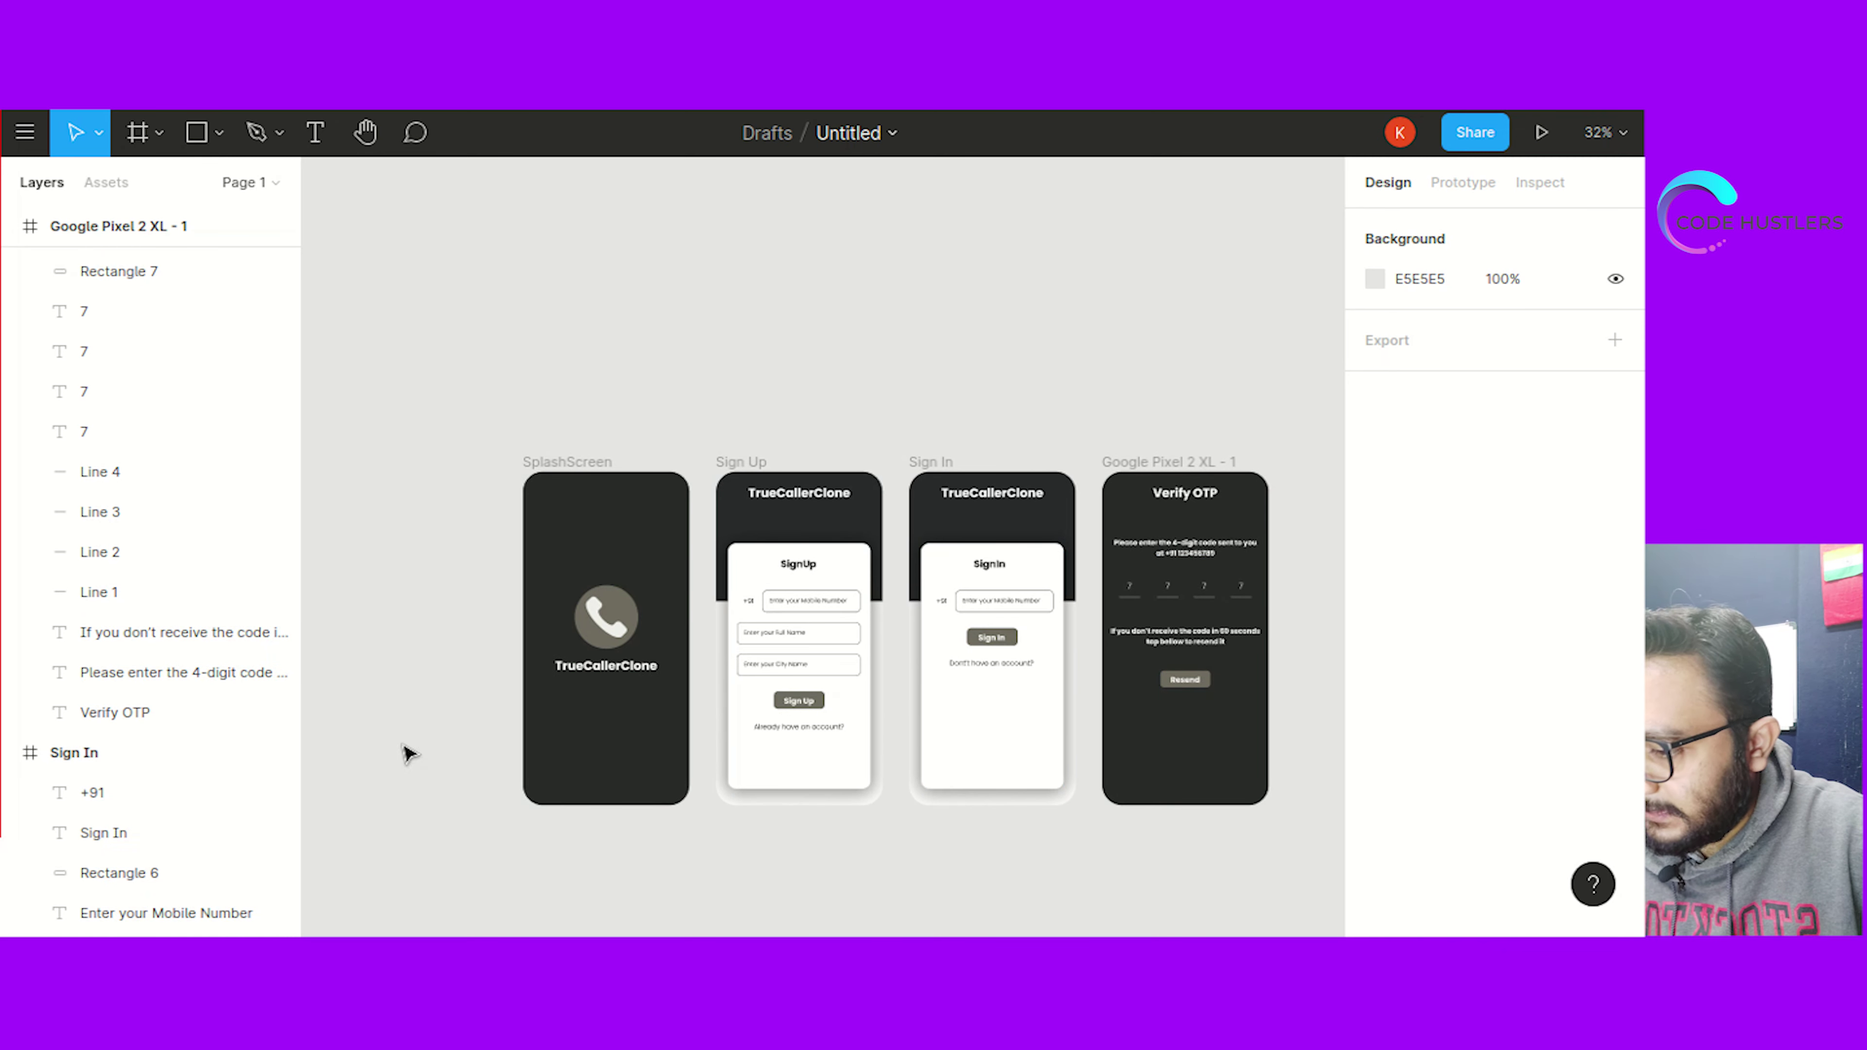
scroll(371, 684, up, 3)
Duplicate the splash screen frame, place the copy to the left and name it 'List OF Users'
drag(391, 650, 673, 581)
drag(773, 338, 1038, 880)
key(ctrl+v)
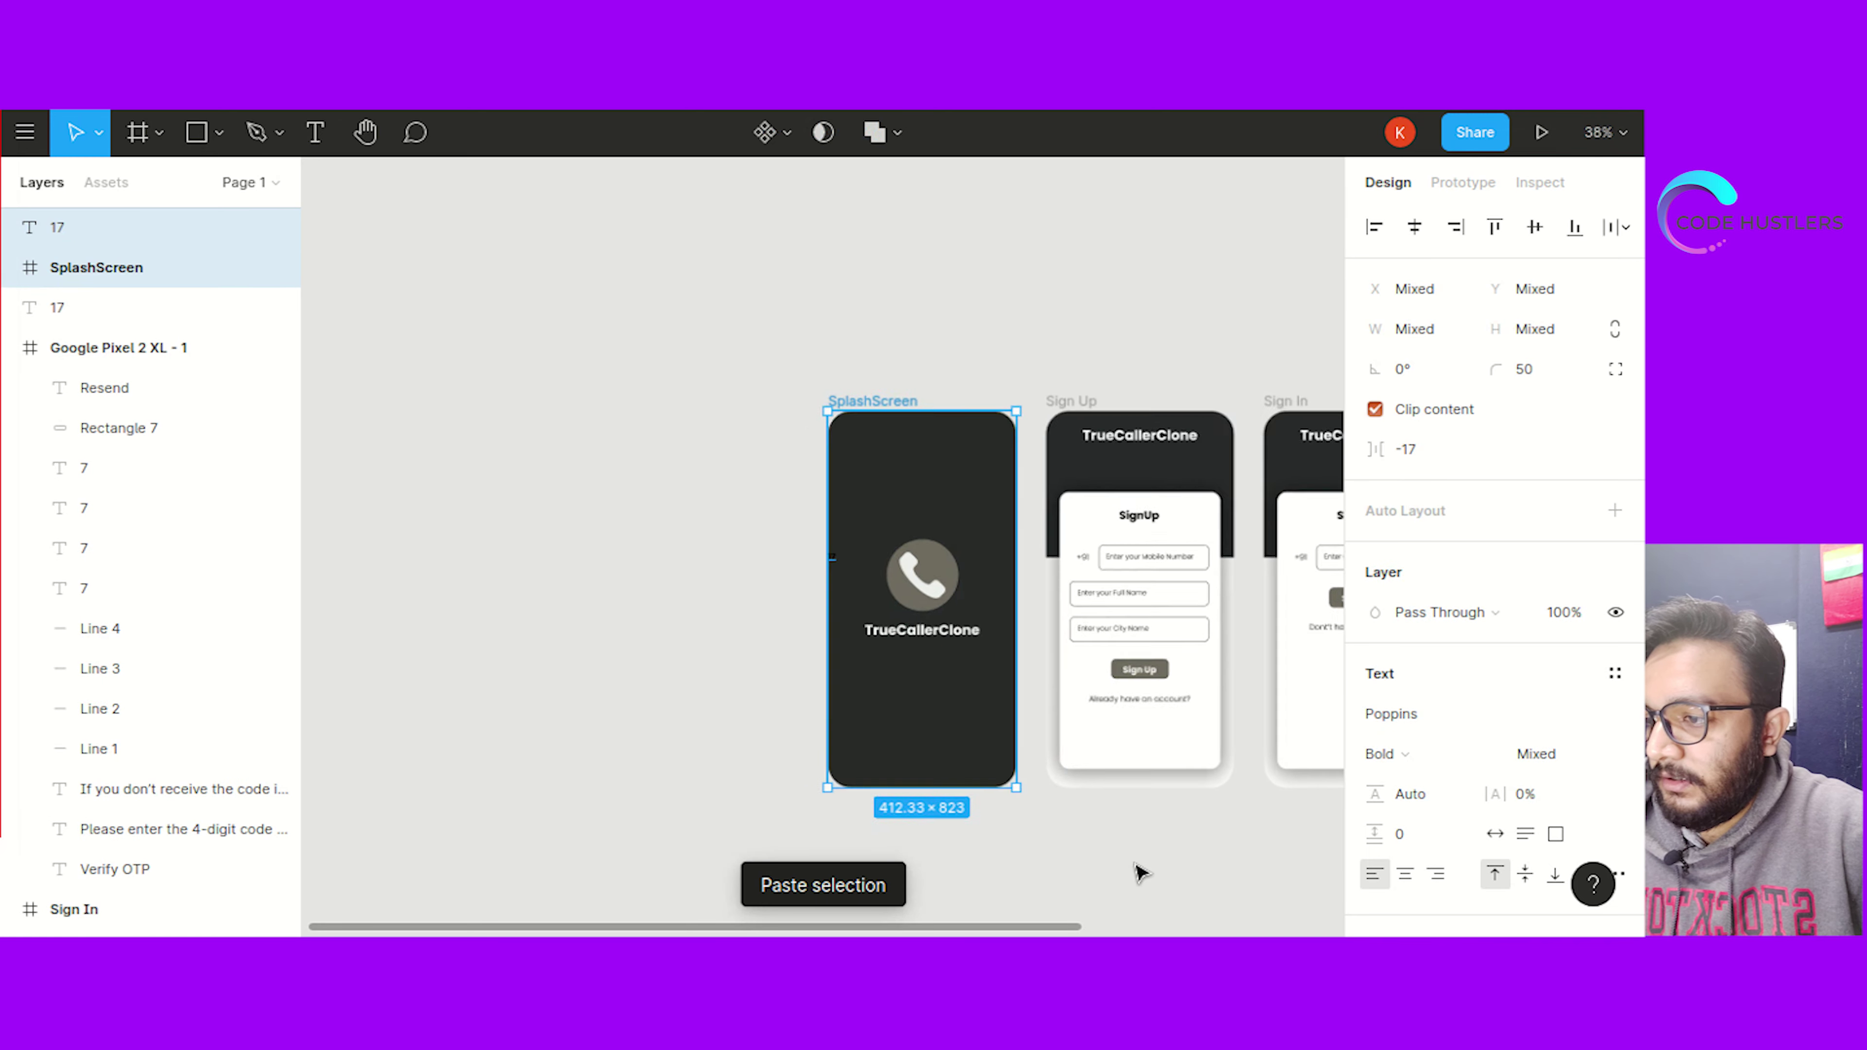
scroll(1139, 873, down, 2)
drag(905, 479, 700, 472)
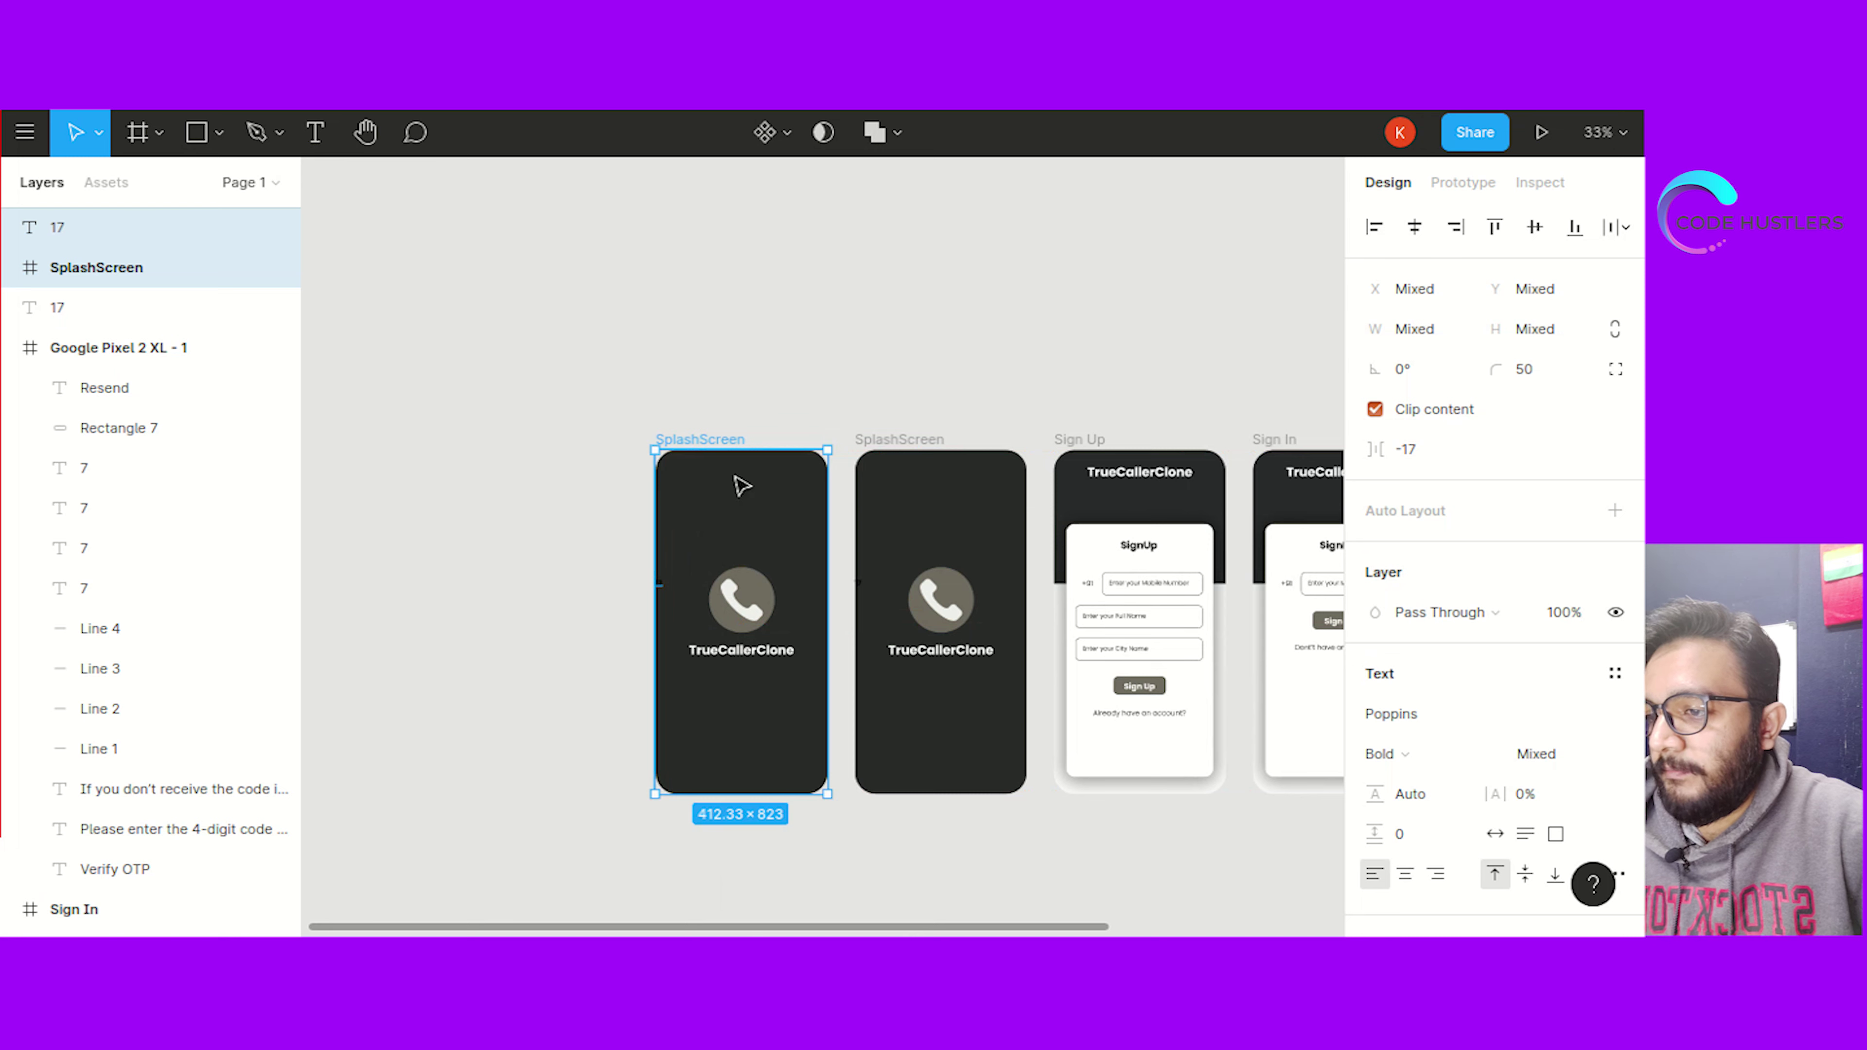
double_click(704, 440)
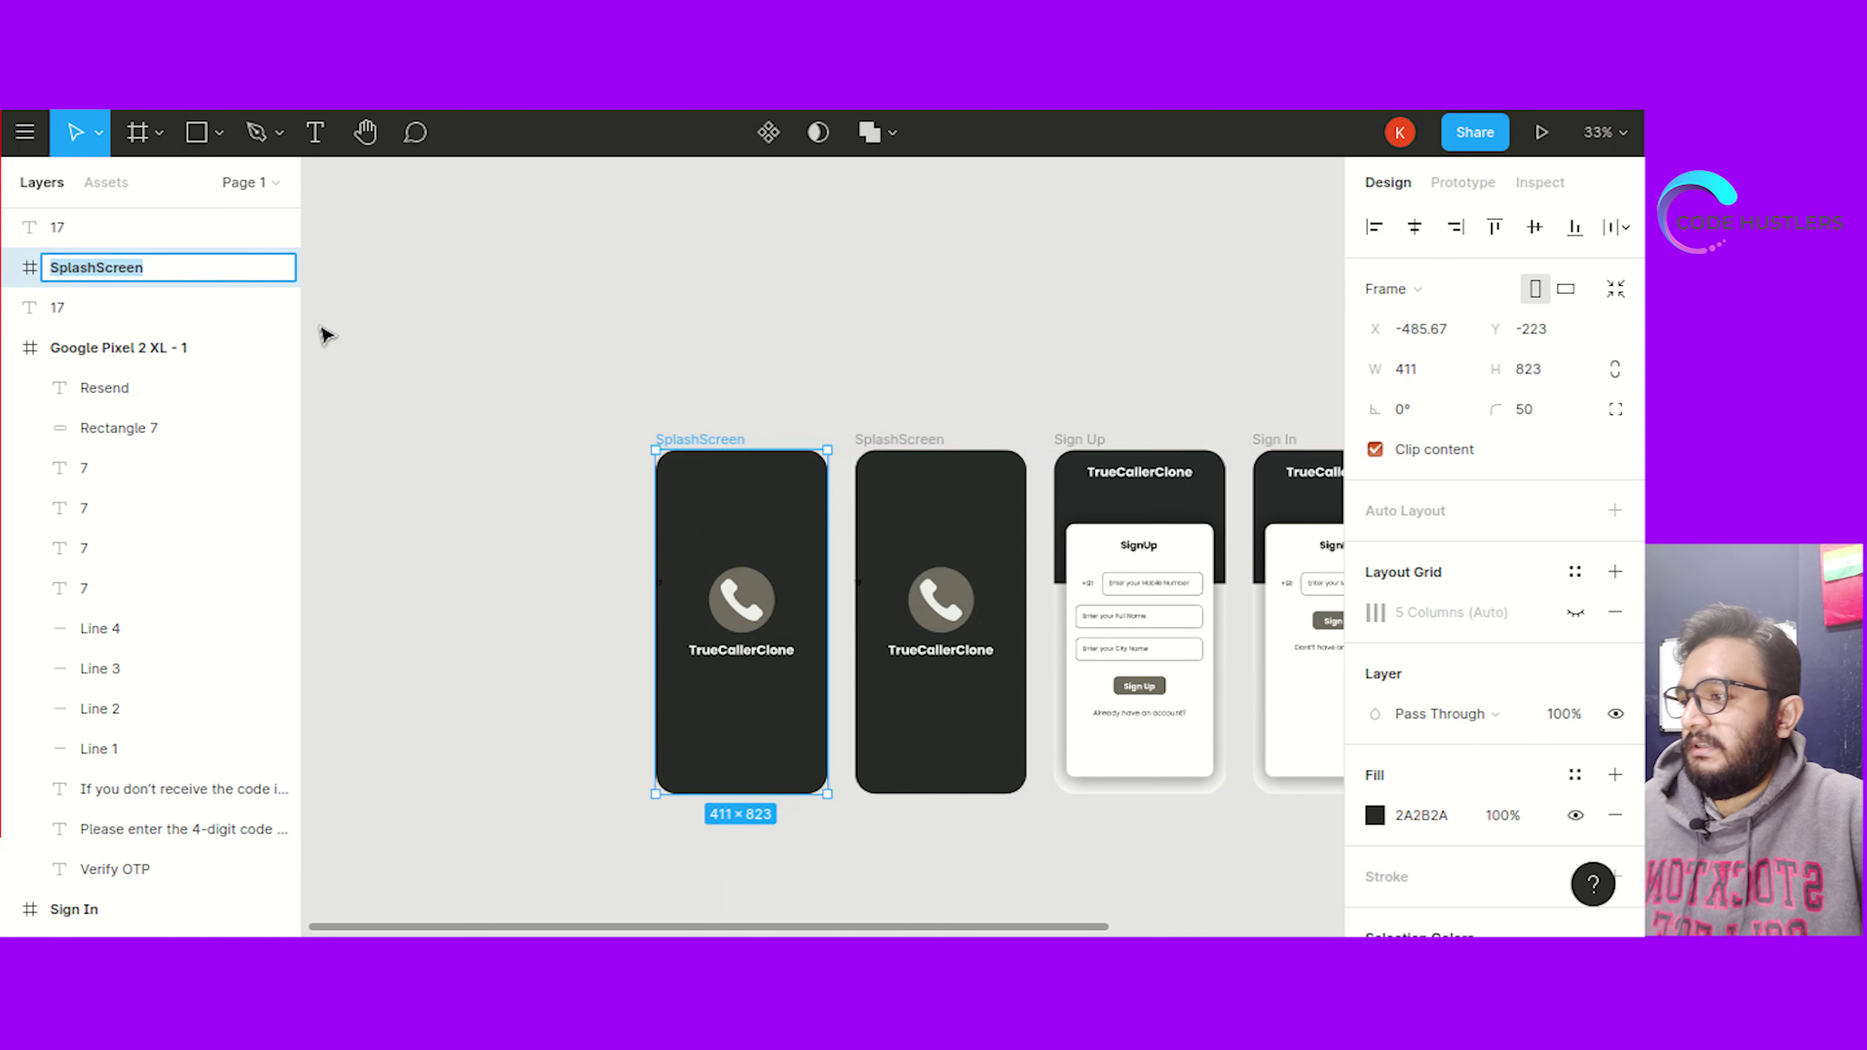
text(List OF)
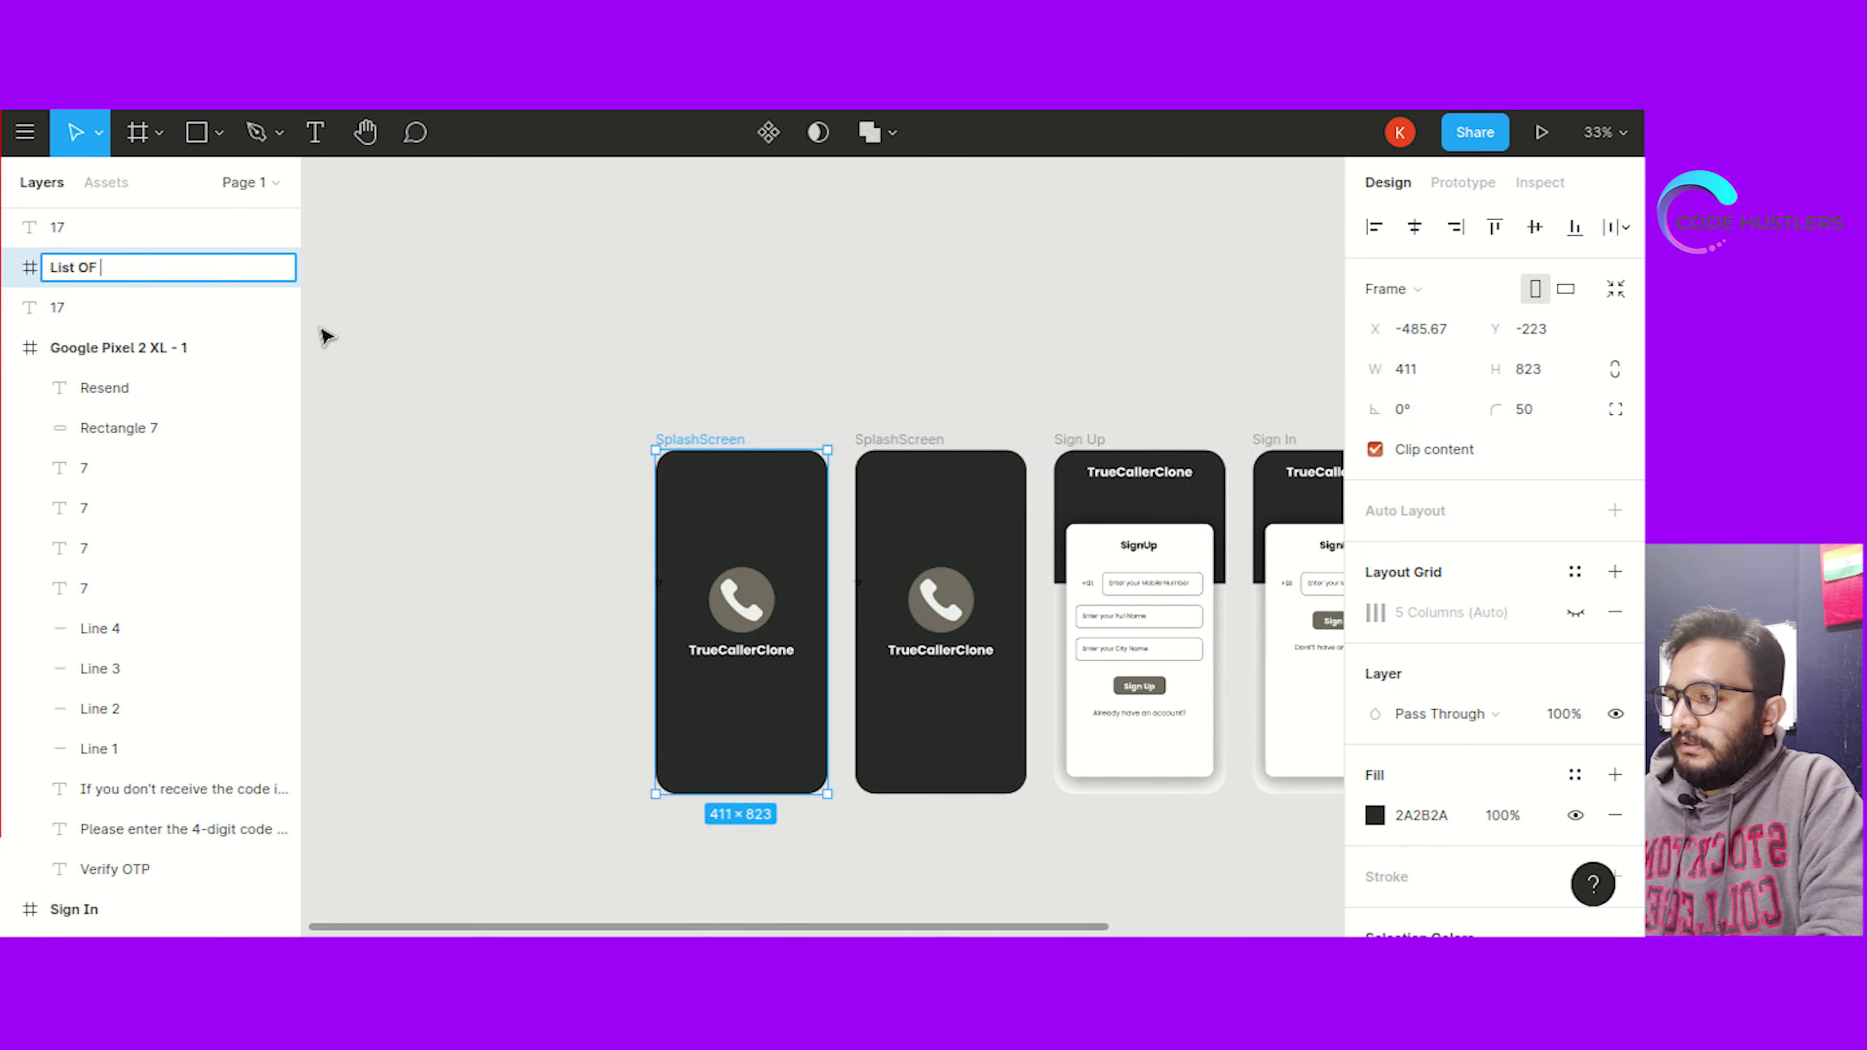
text( Users)
click(521, 550)
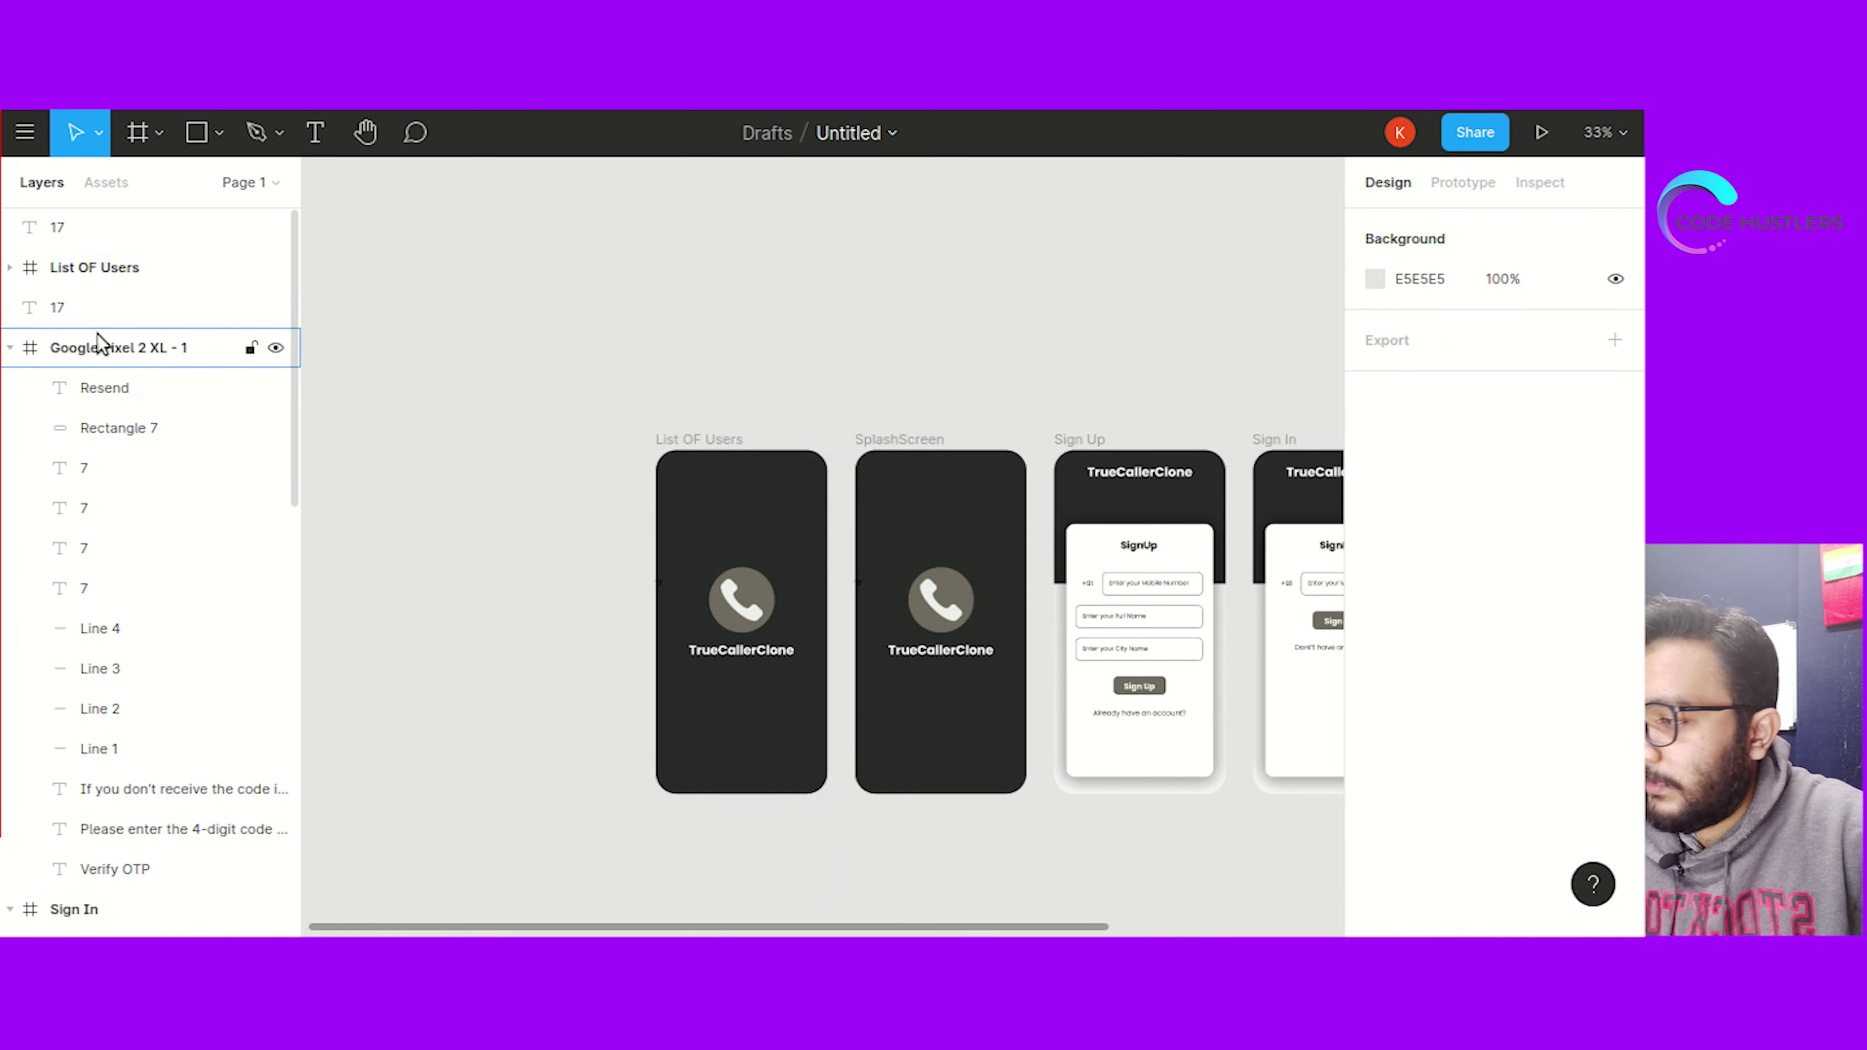
Rename the Google Pixel 2 XL - 1 frame to 'Verify OTP' and correct the new frame to 'List Of Users'
double_click(96, 335)
text(Ver)
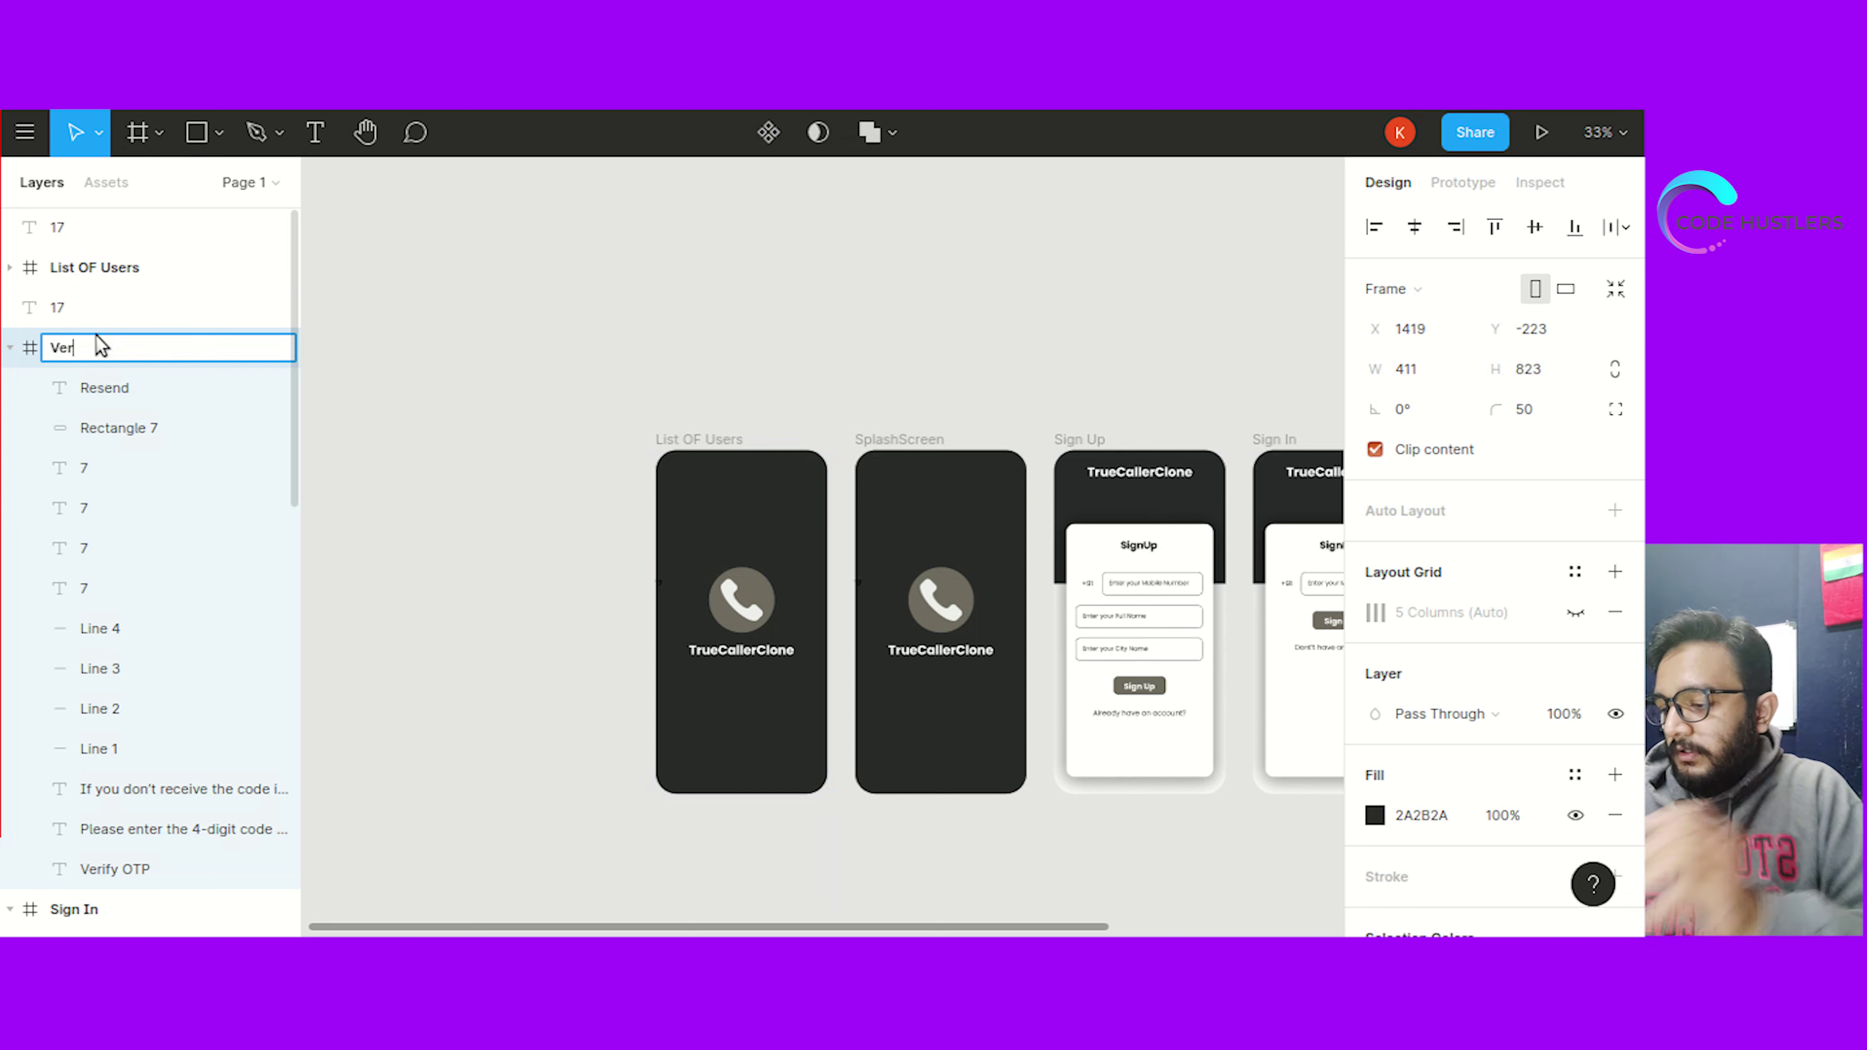
text(ify OT)
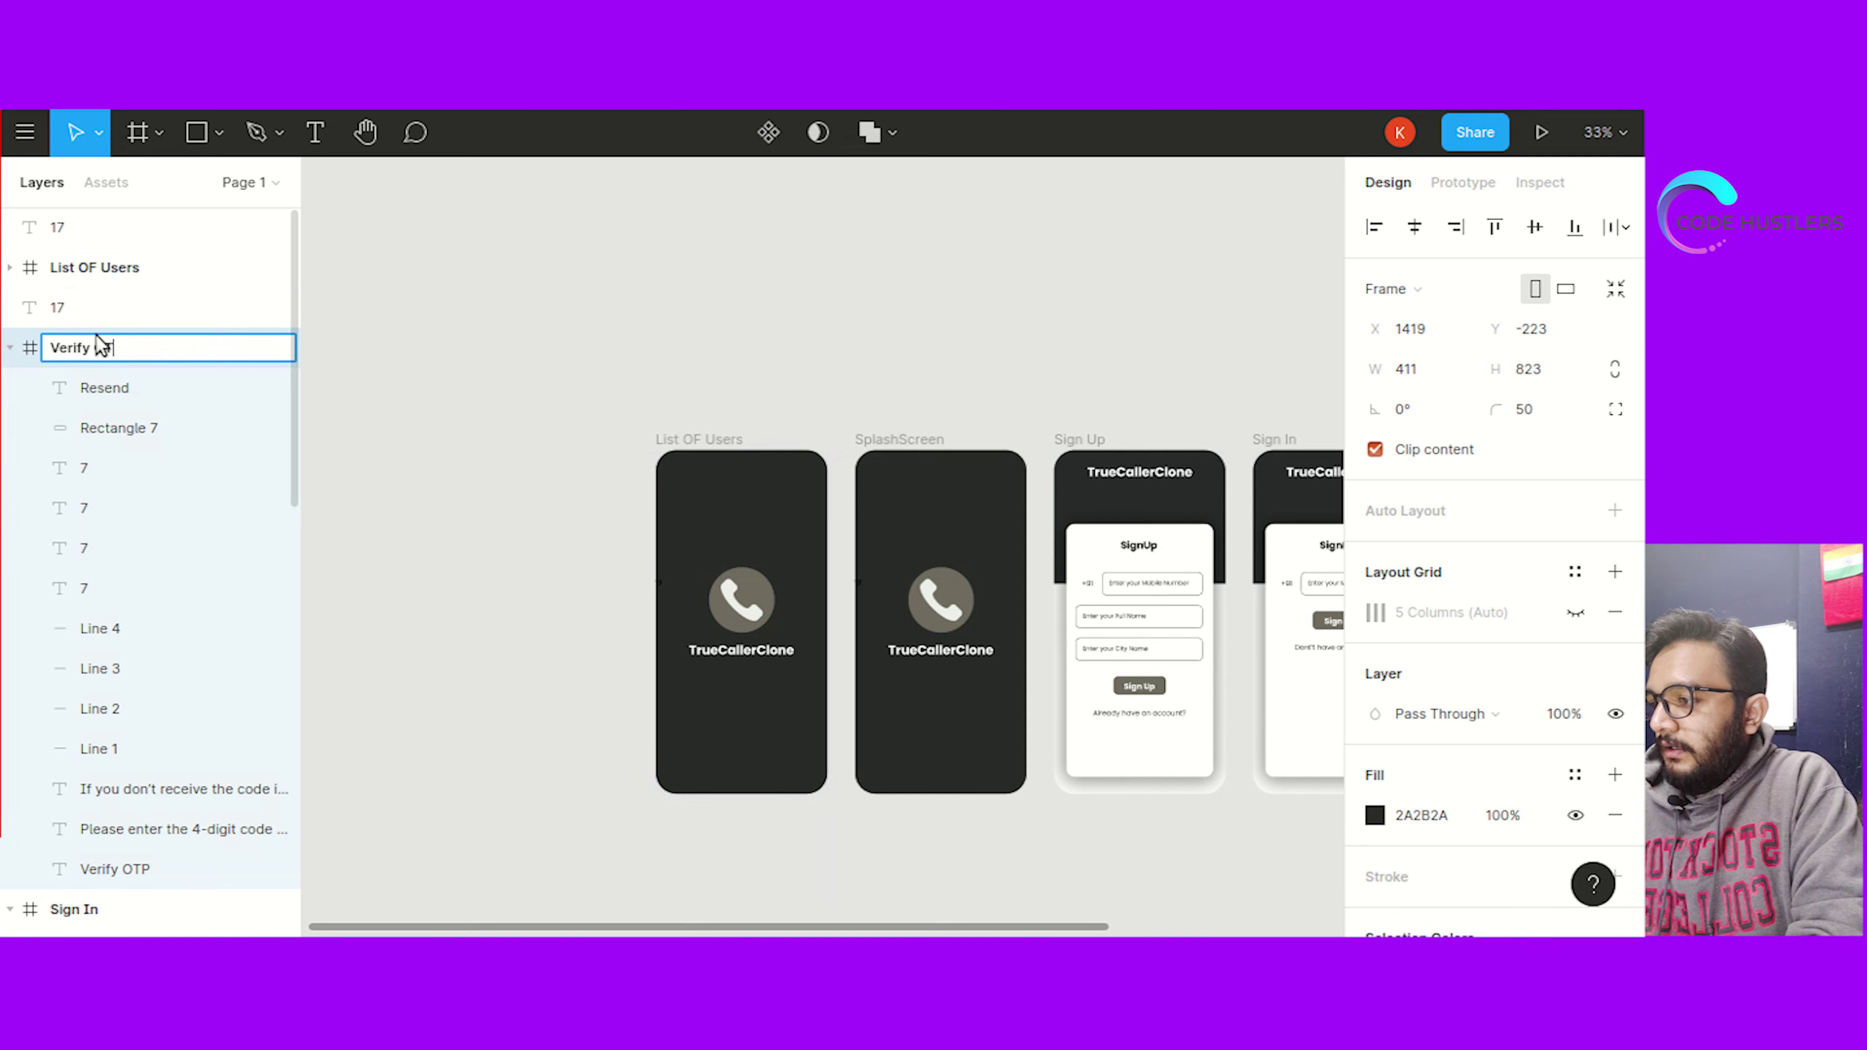
text(P)
key(Return)
double_click(101, 269)
click(79, 268)
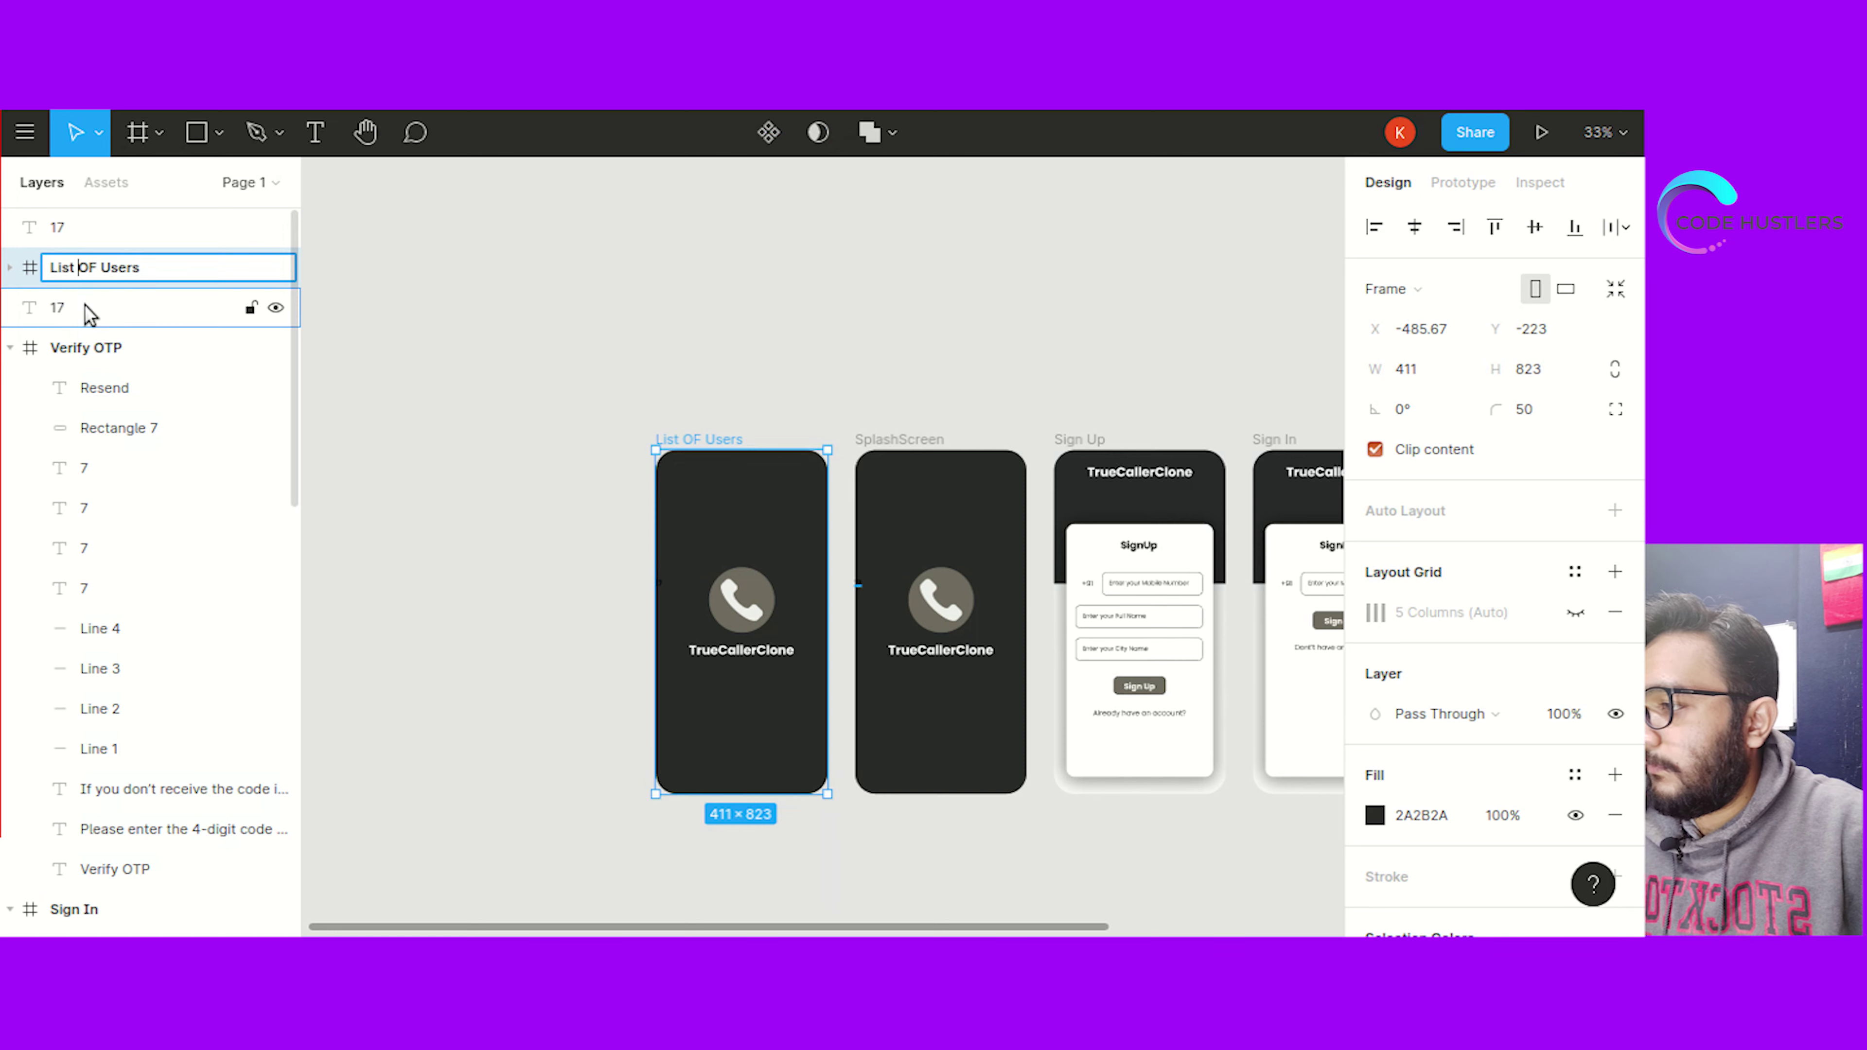
key(Right)
key(BackSpace)
text(f)
key(Return)
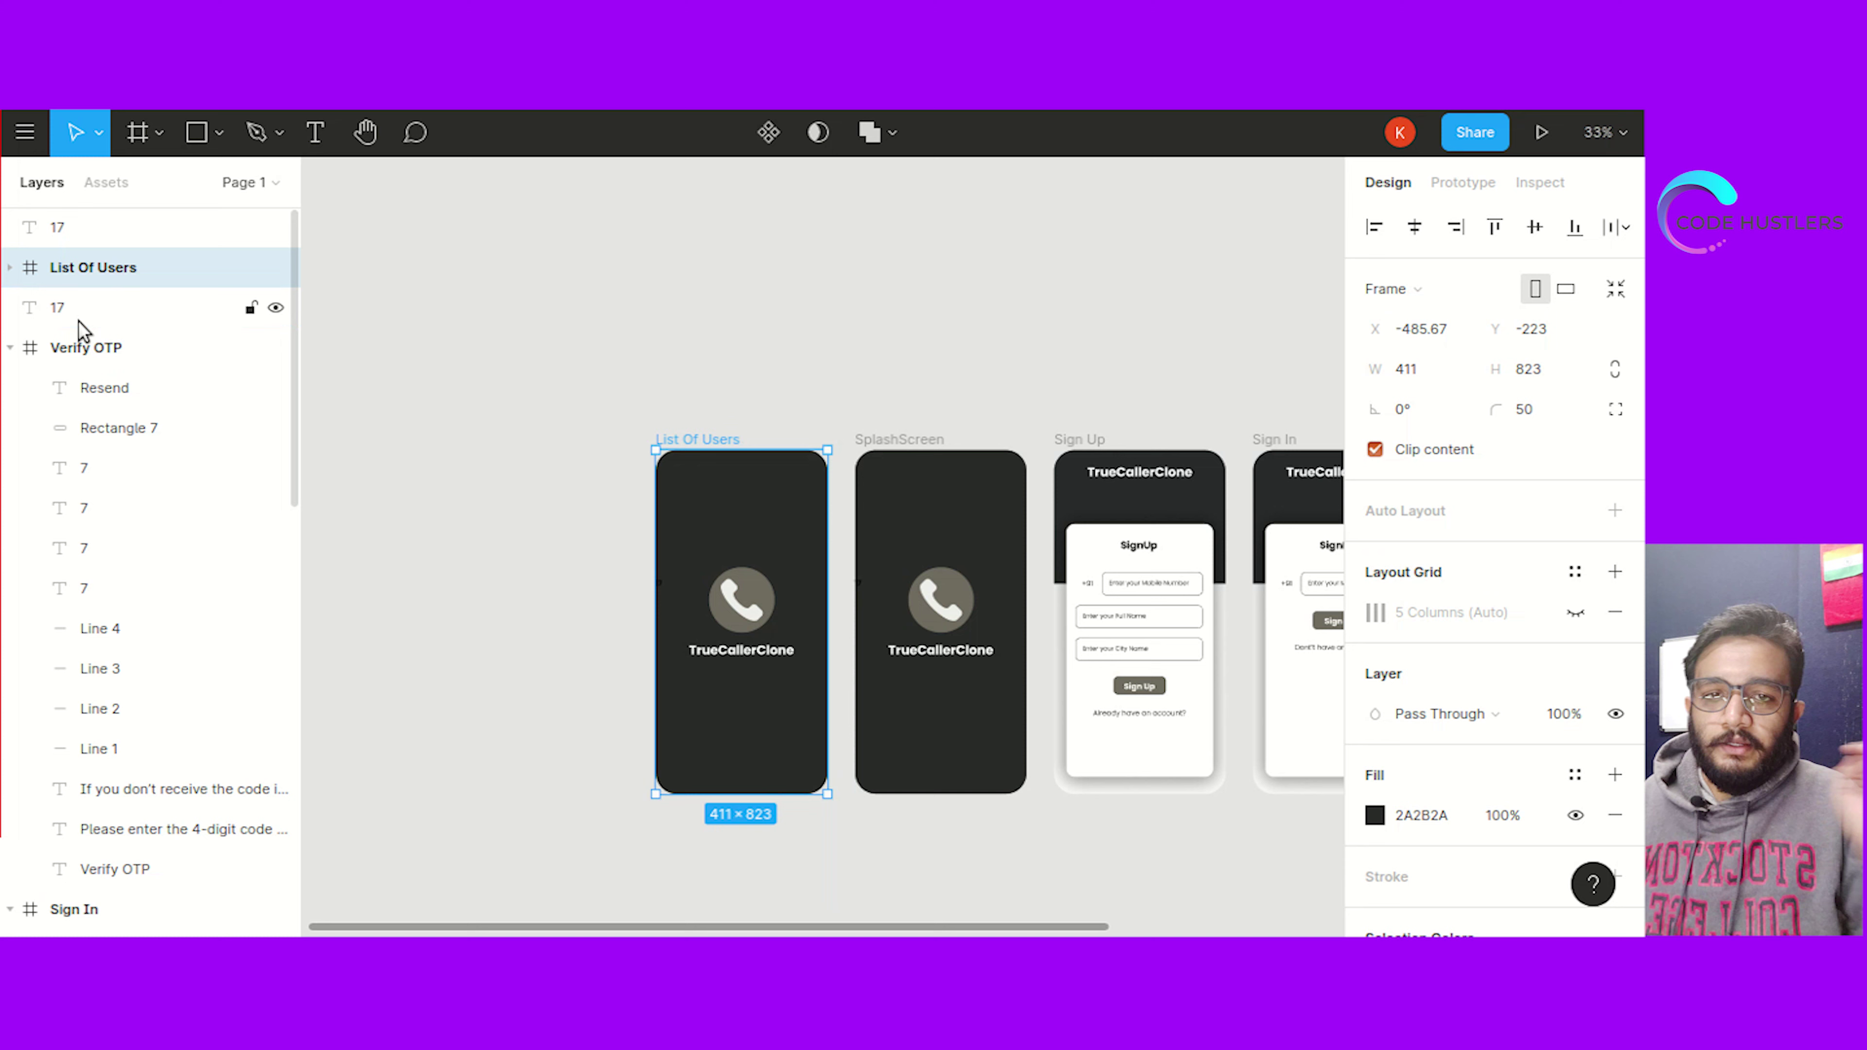
click(446, 425)
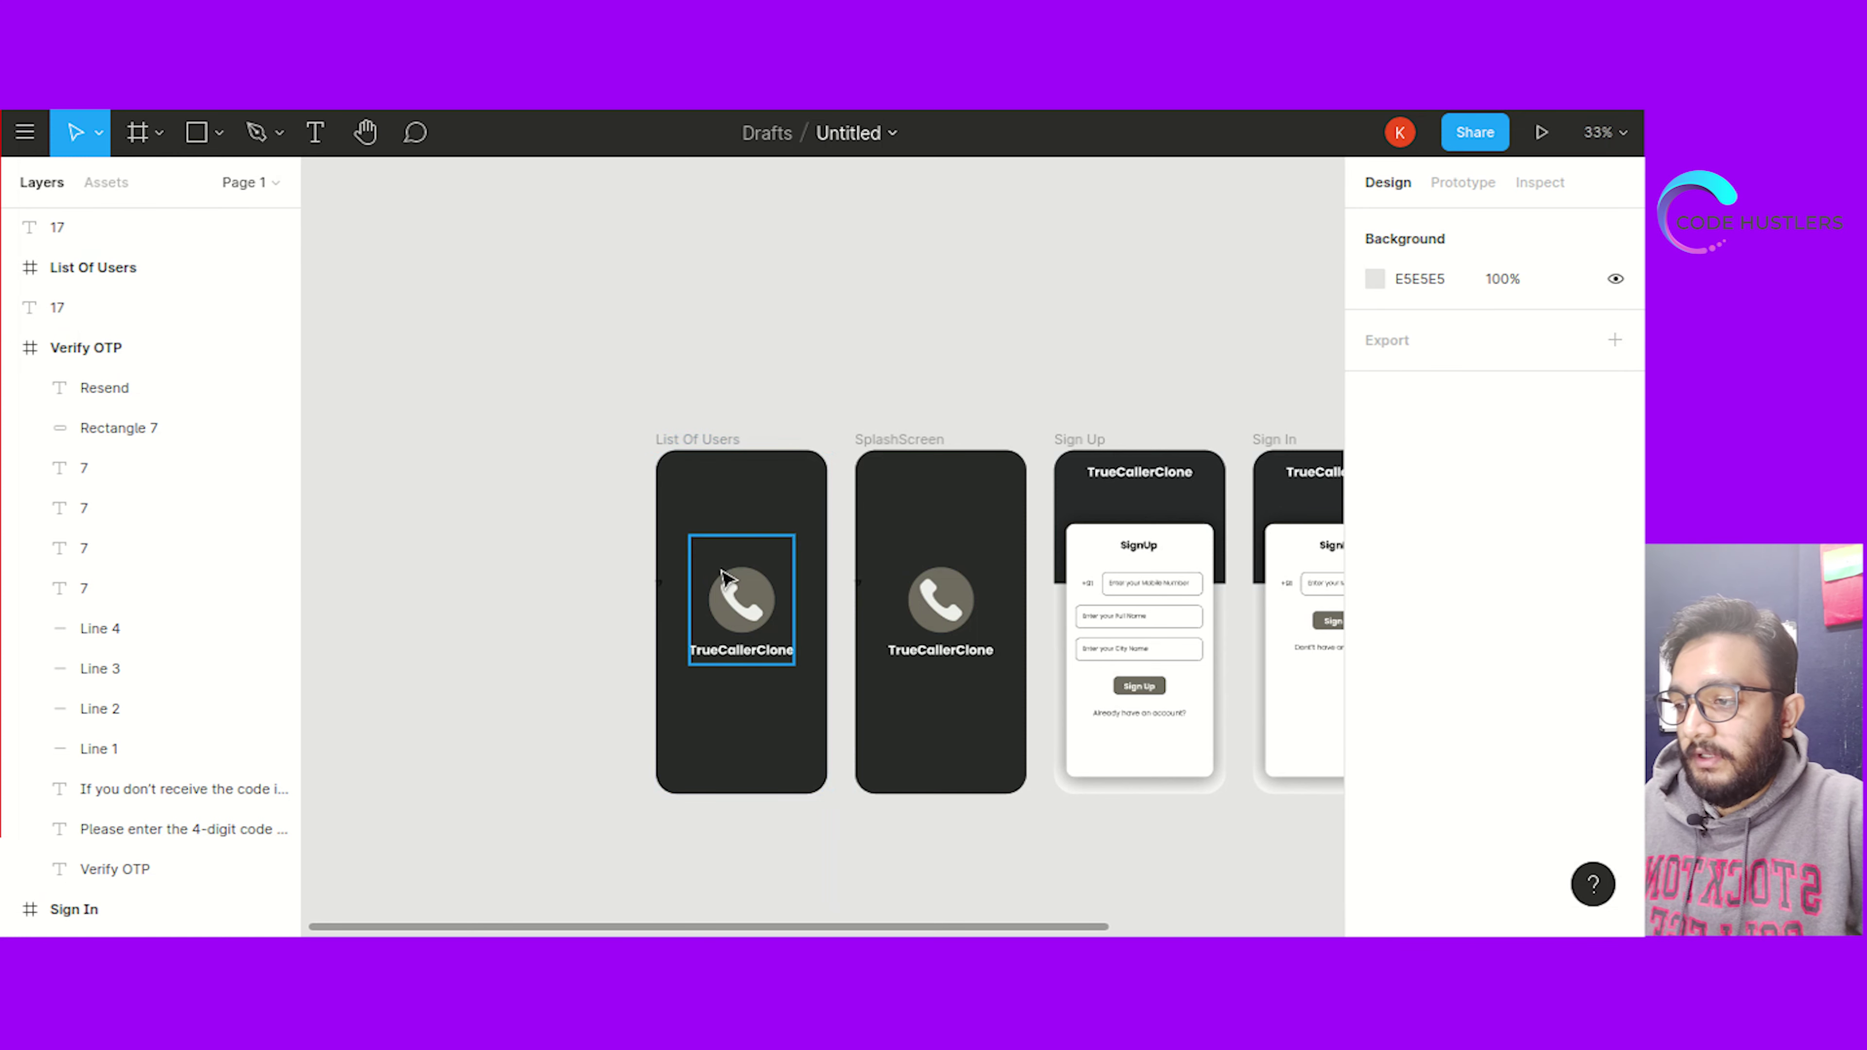
Delete the phone icon and TrueCallerClone text, then paste the Sign Up screen's title into List Of Users
click(736, 594)
key(Delete)
click(742, 651)
key(Delete)
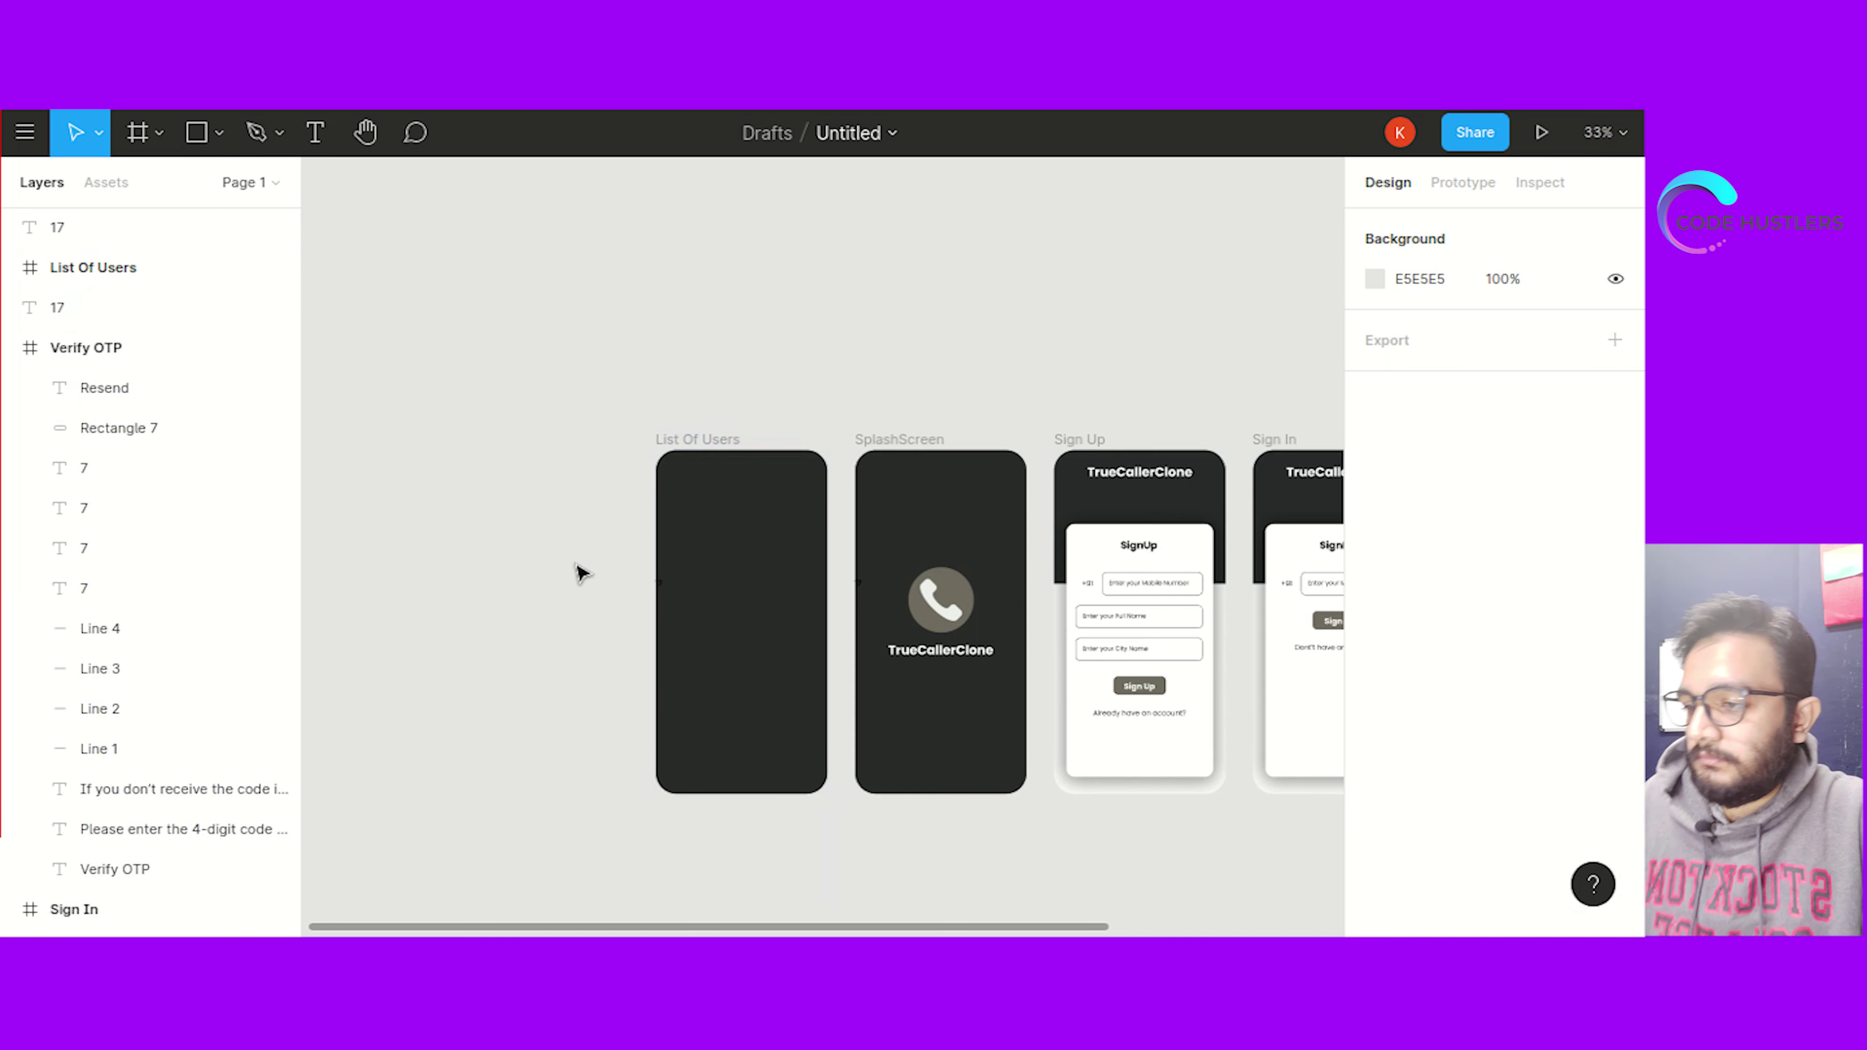
click(1083, 475)
key(ctrl+c)
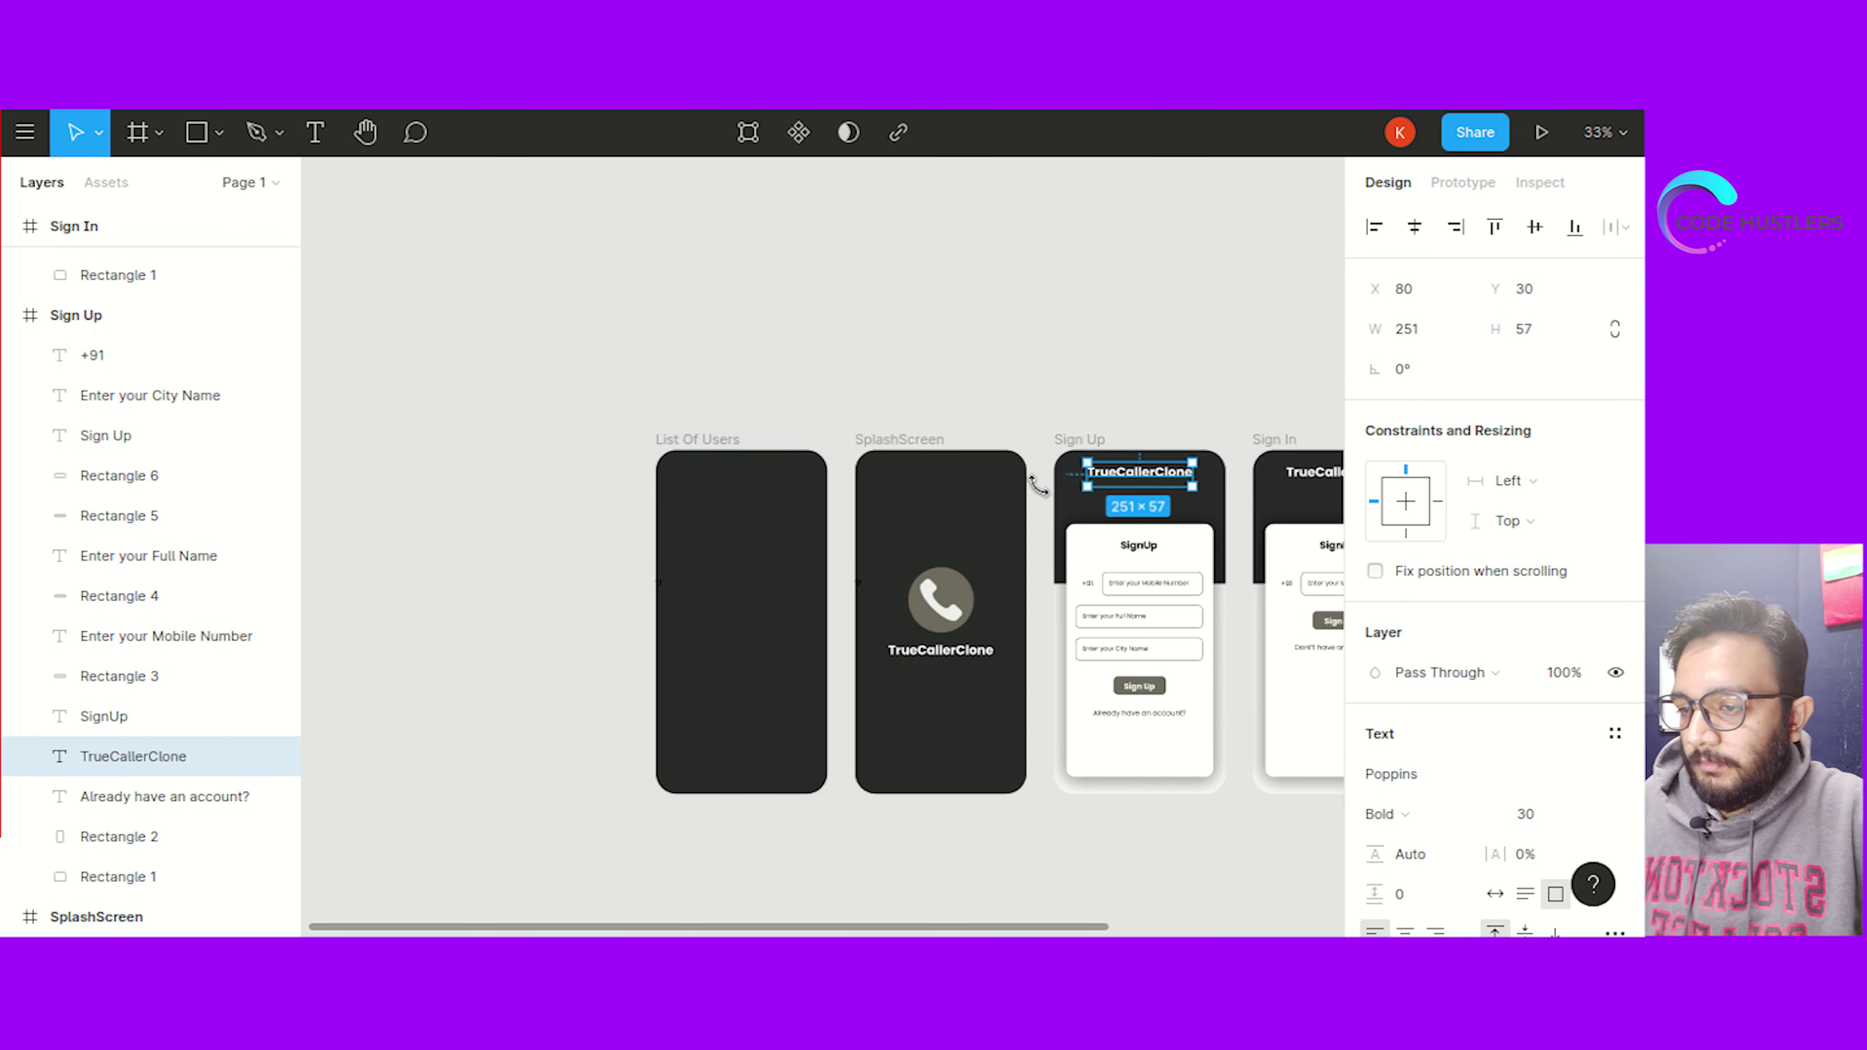
click(741, 500)
key(ctrl+v)
Change the pasted title to 'List Of Users', narrow its box and centre it horizontally
double_click(737, 489)
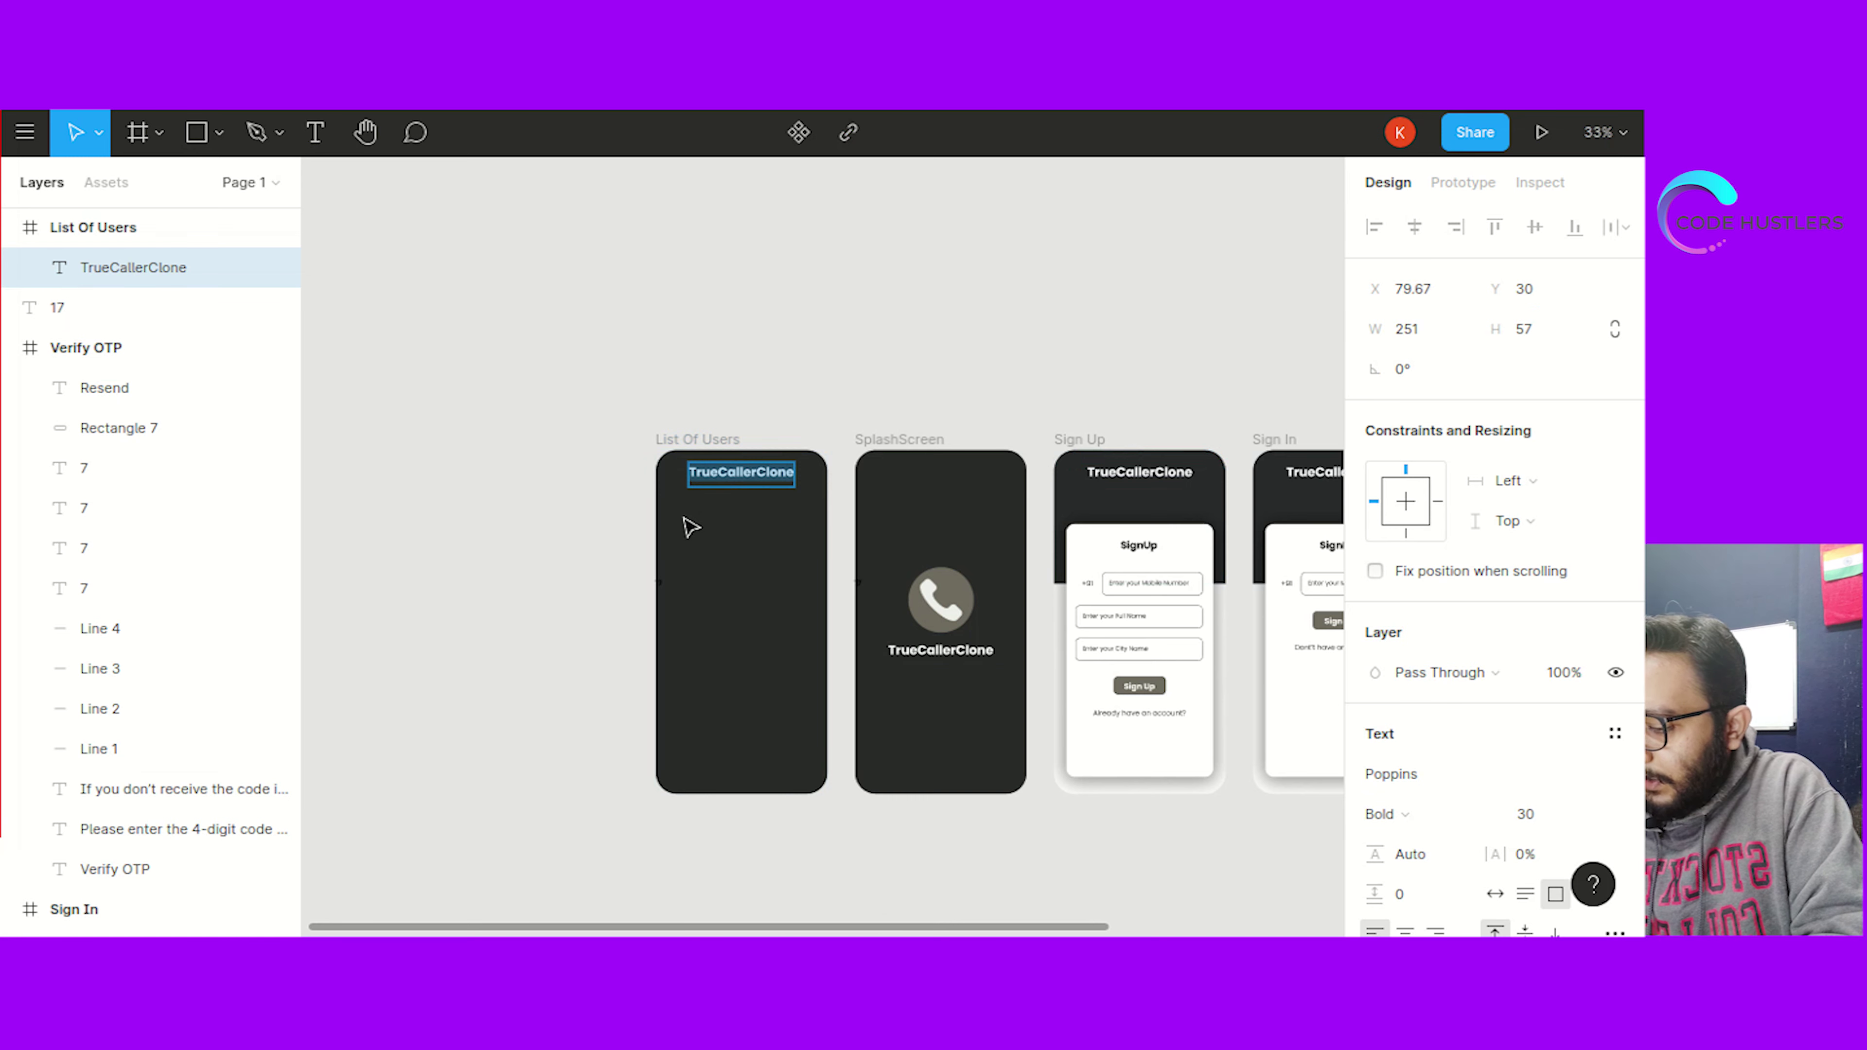
text(List)
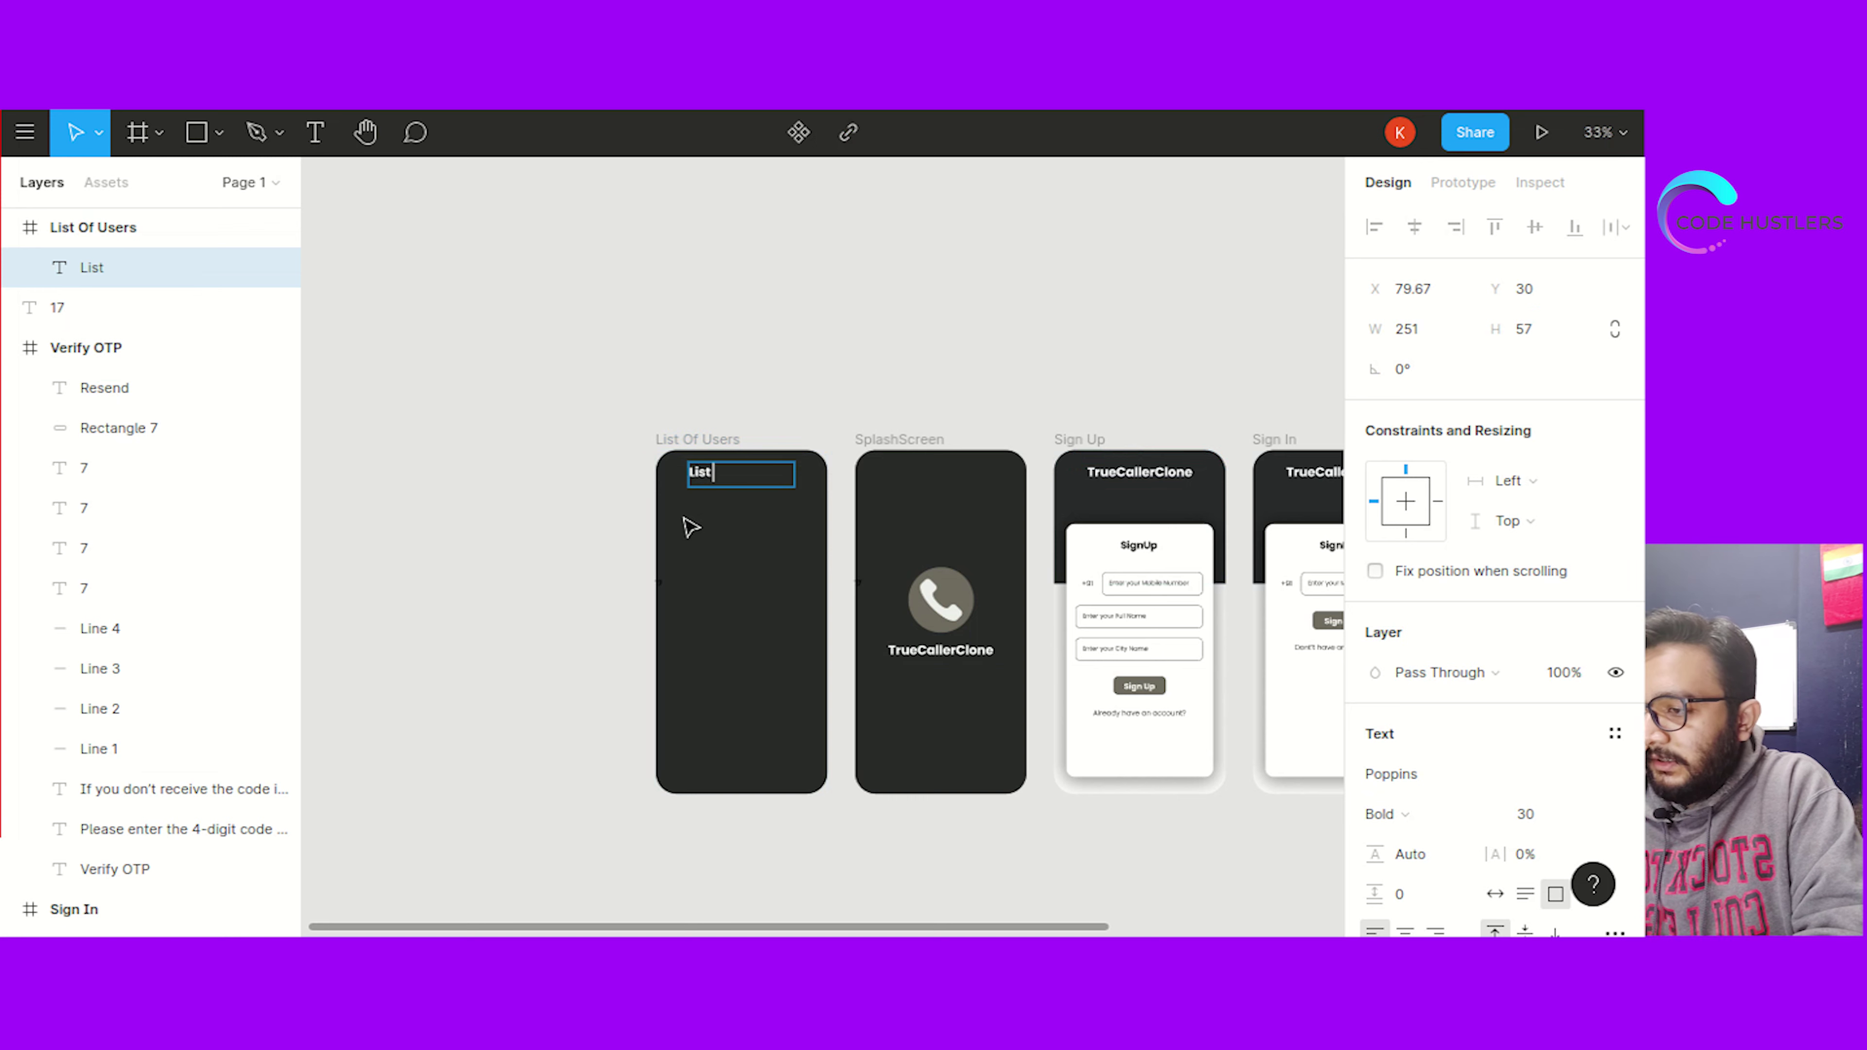
text( Of Users)
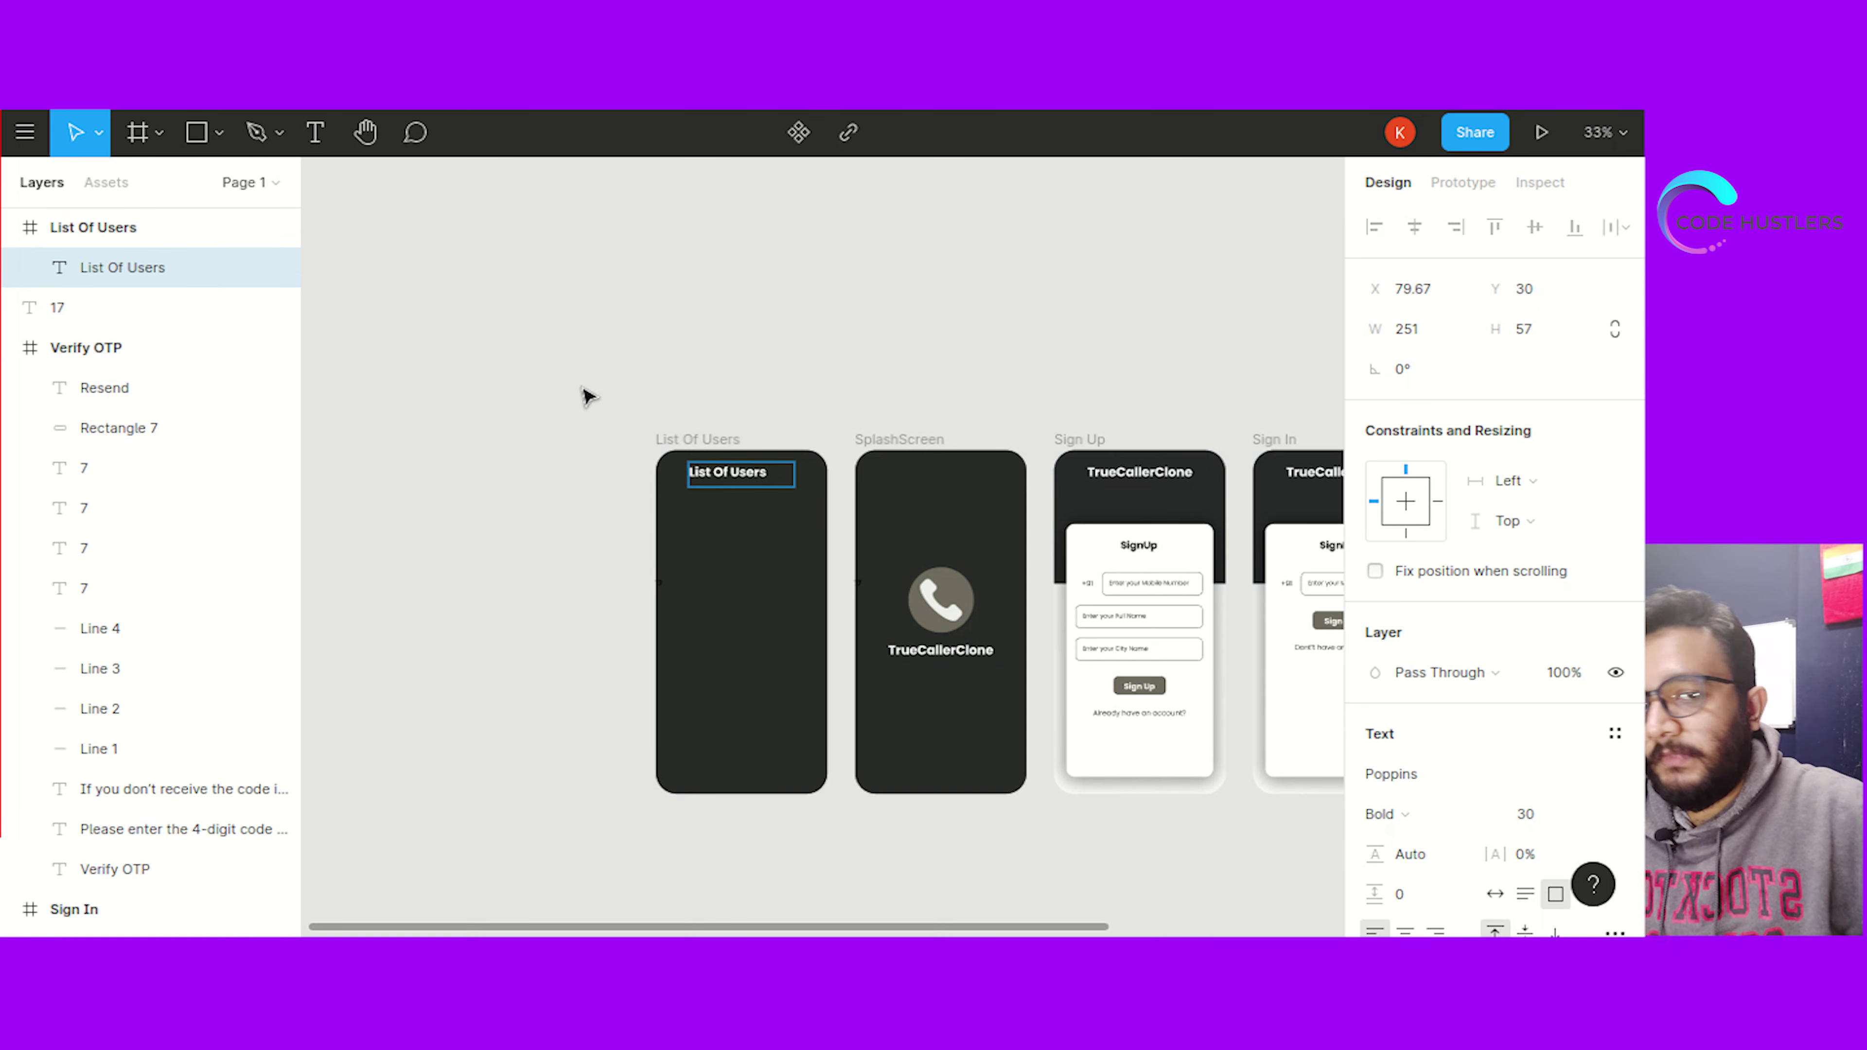
key(Escape)
mouse_move(793, 472)
mouse_down()
mouse_move(735, 471)
mouse_move(769, 471)
mouse_up()
click(769, 386)
click(758, 474)
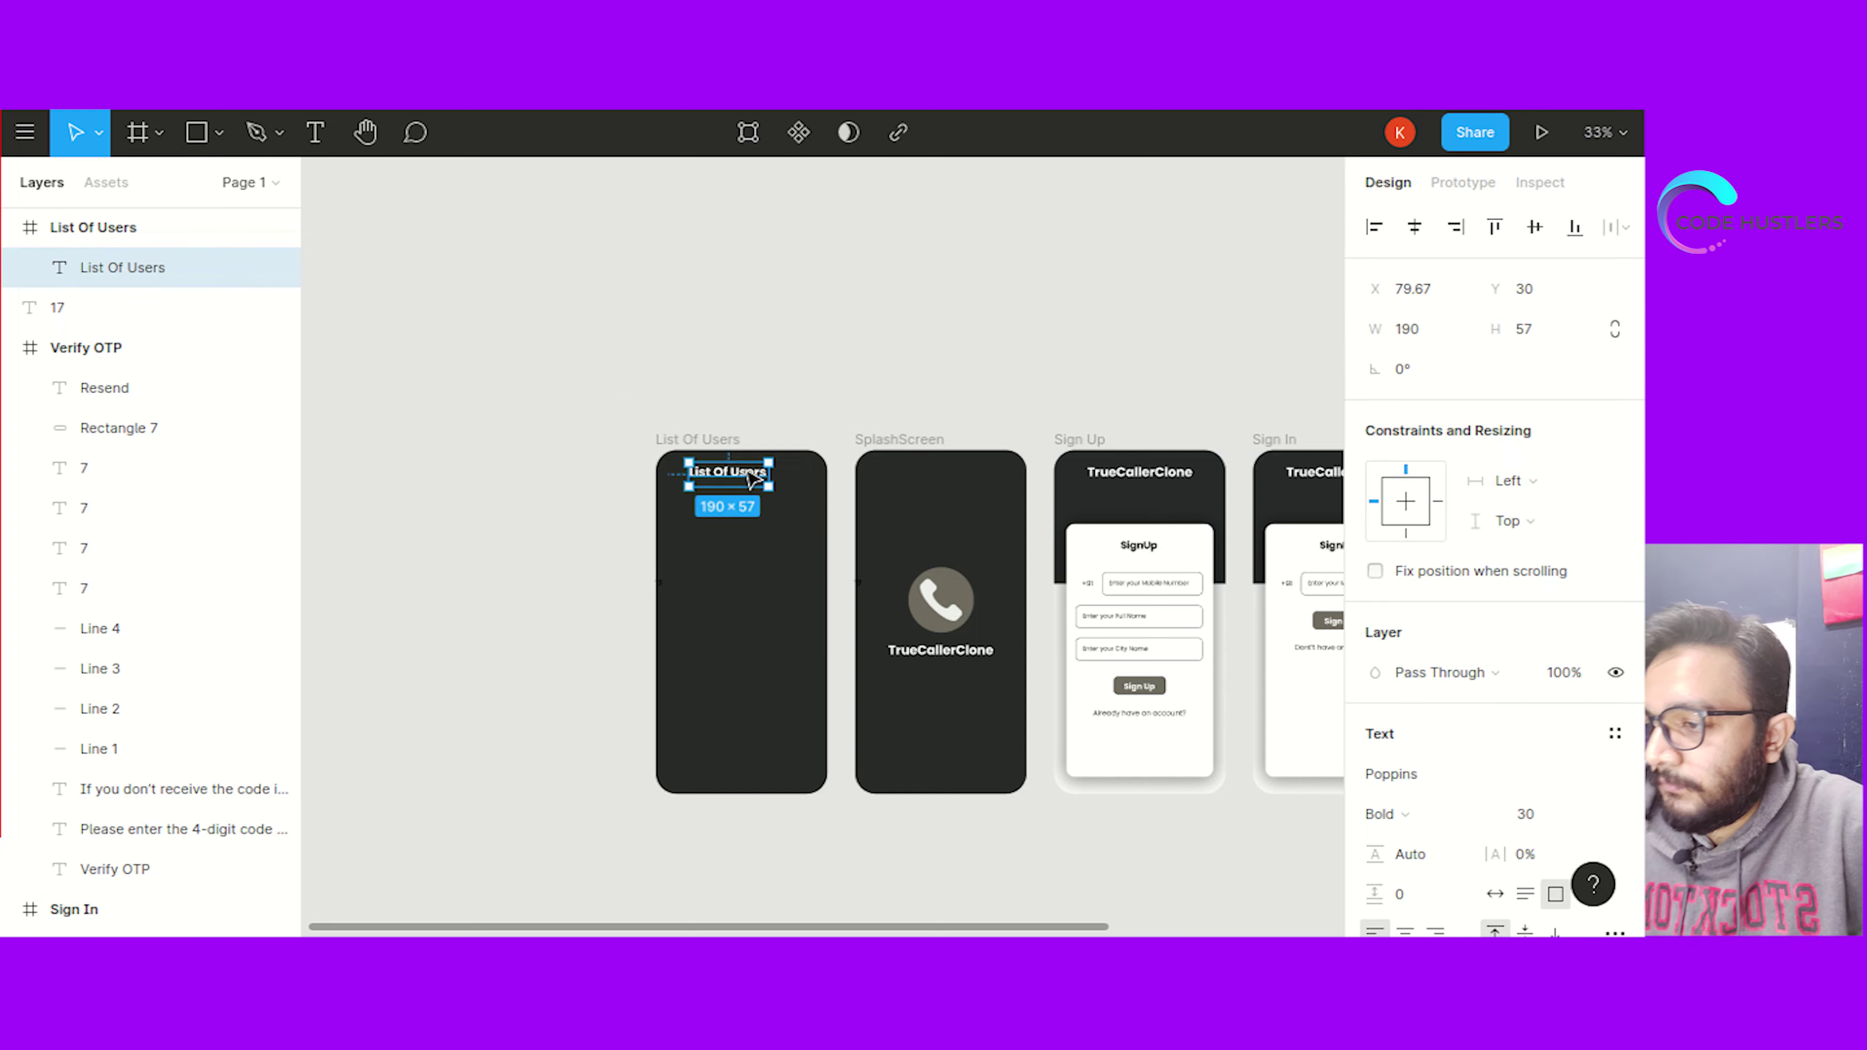
drag(741, 477, 748, 479)
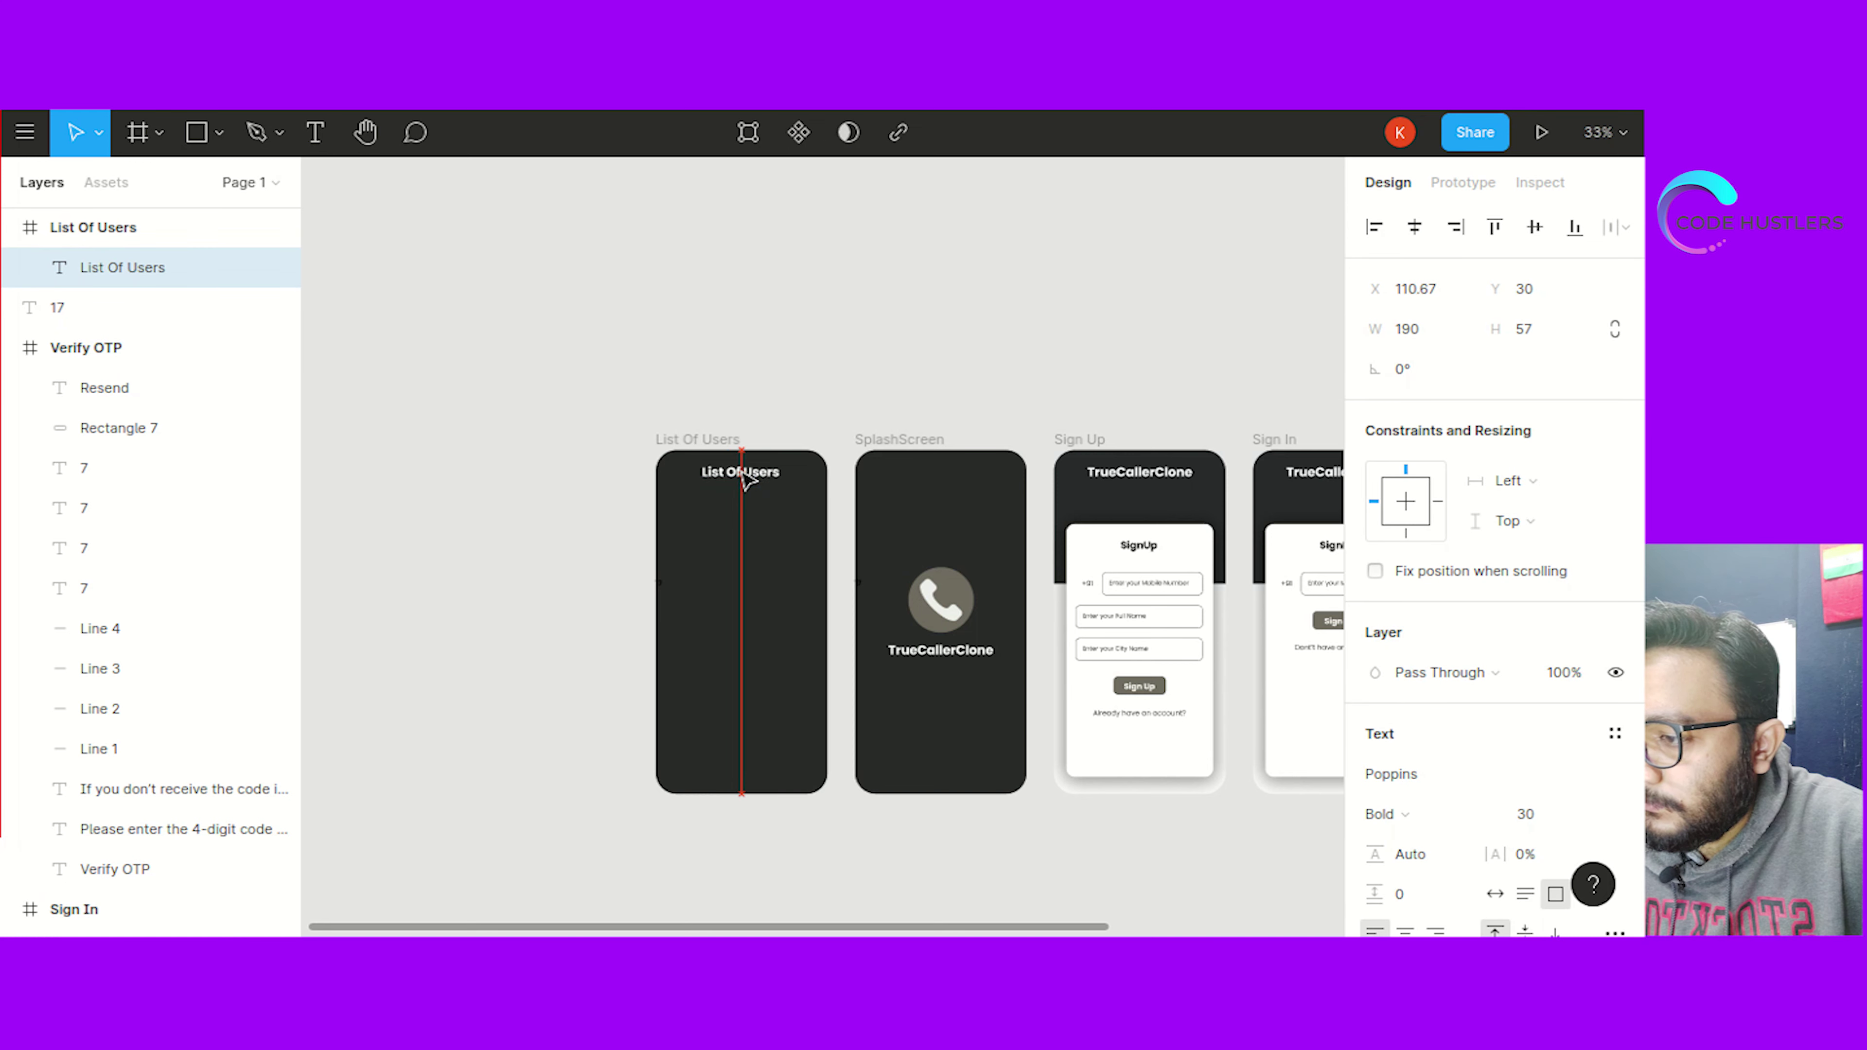
click(813, 388)
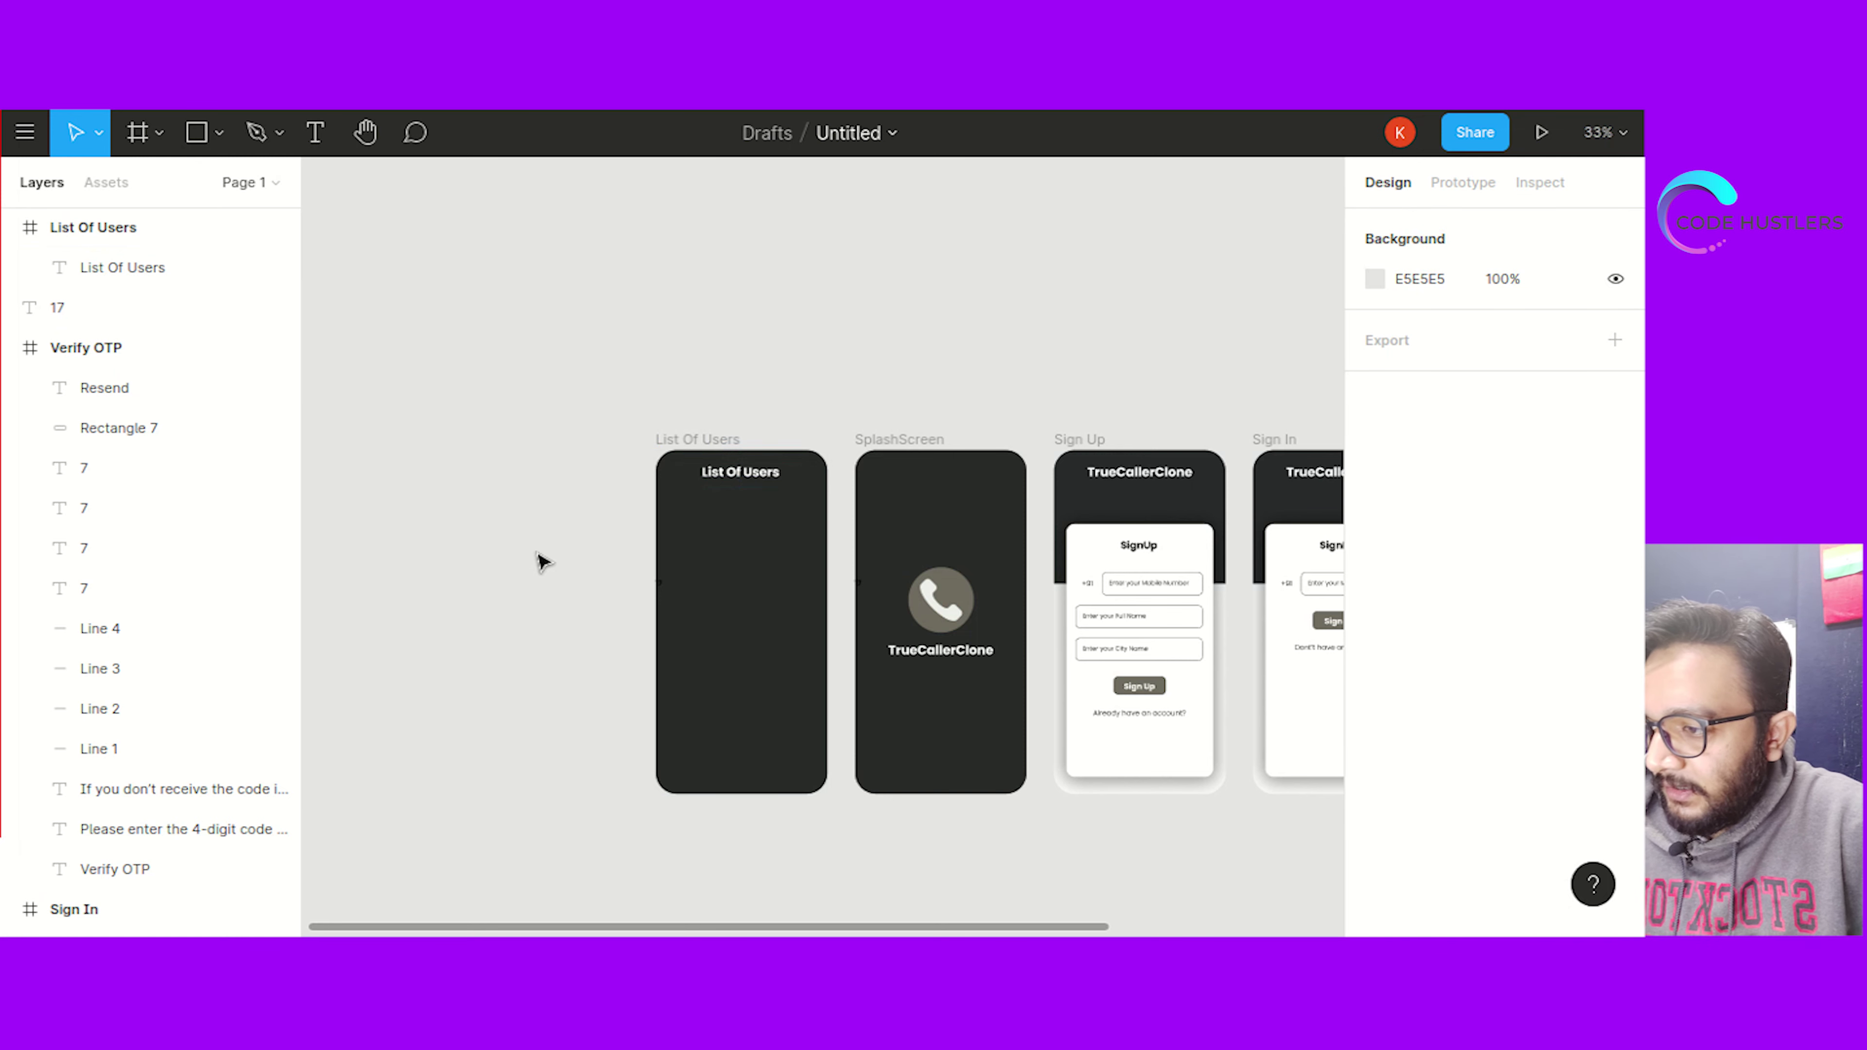
Draw a large rectangle inside List Of Users and show the frame's 5-column layout grid
click(1111, 540)
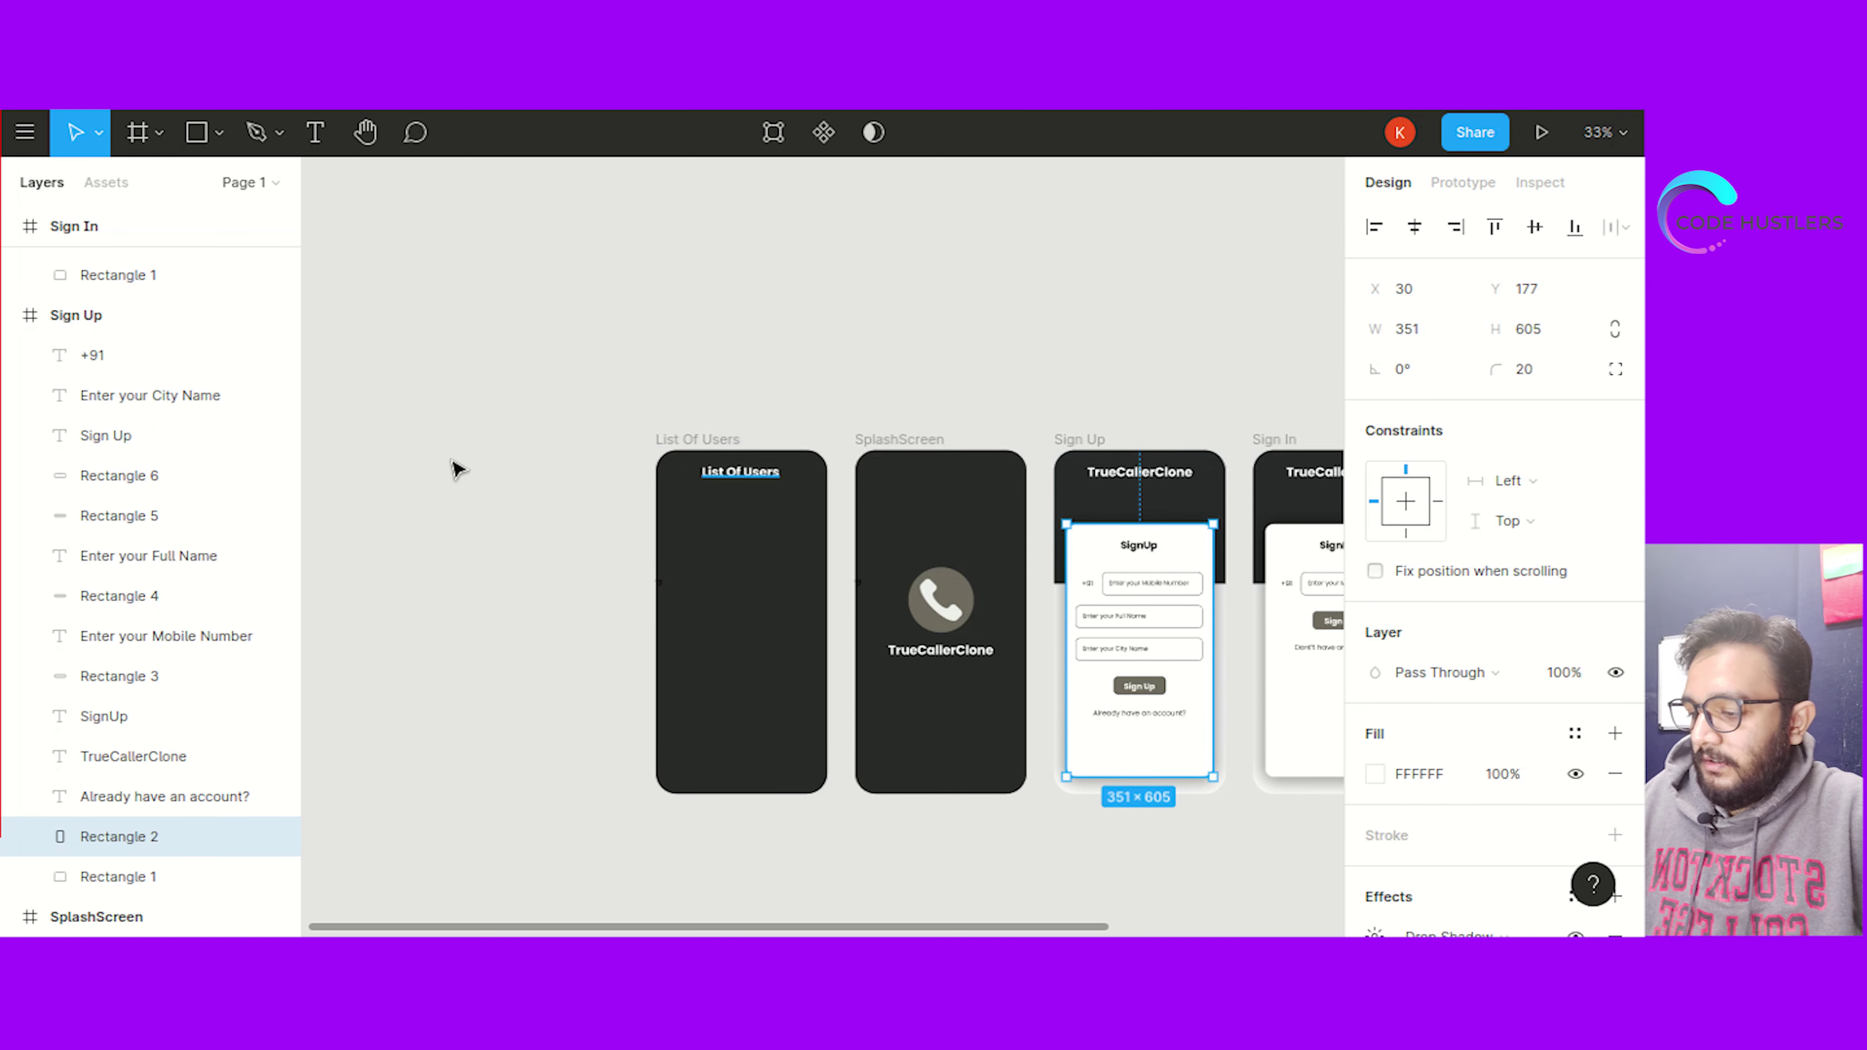
click(363, 313)
click(197, 133)
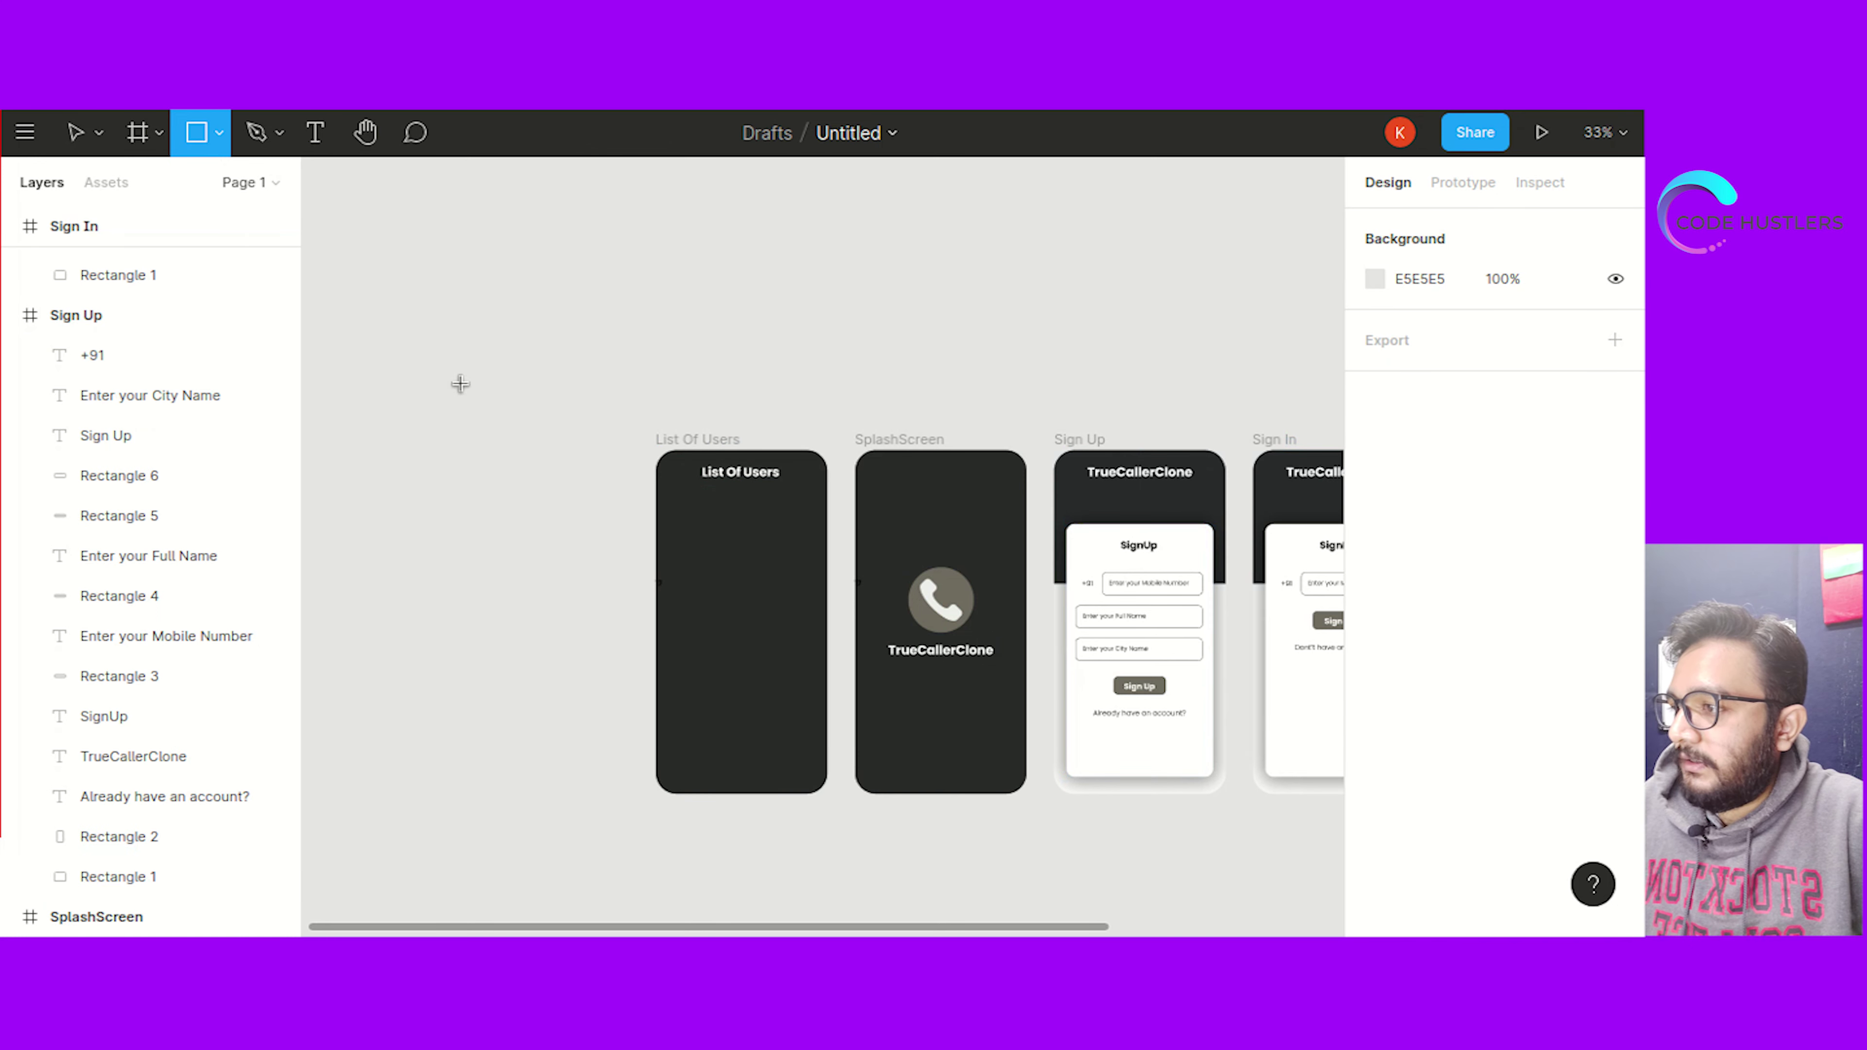
mouse_move(671, 498)
mouse_down()
mouse_move(804, 675)
mouse_move(822, 786)
mouse_up()
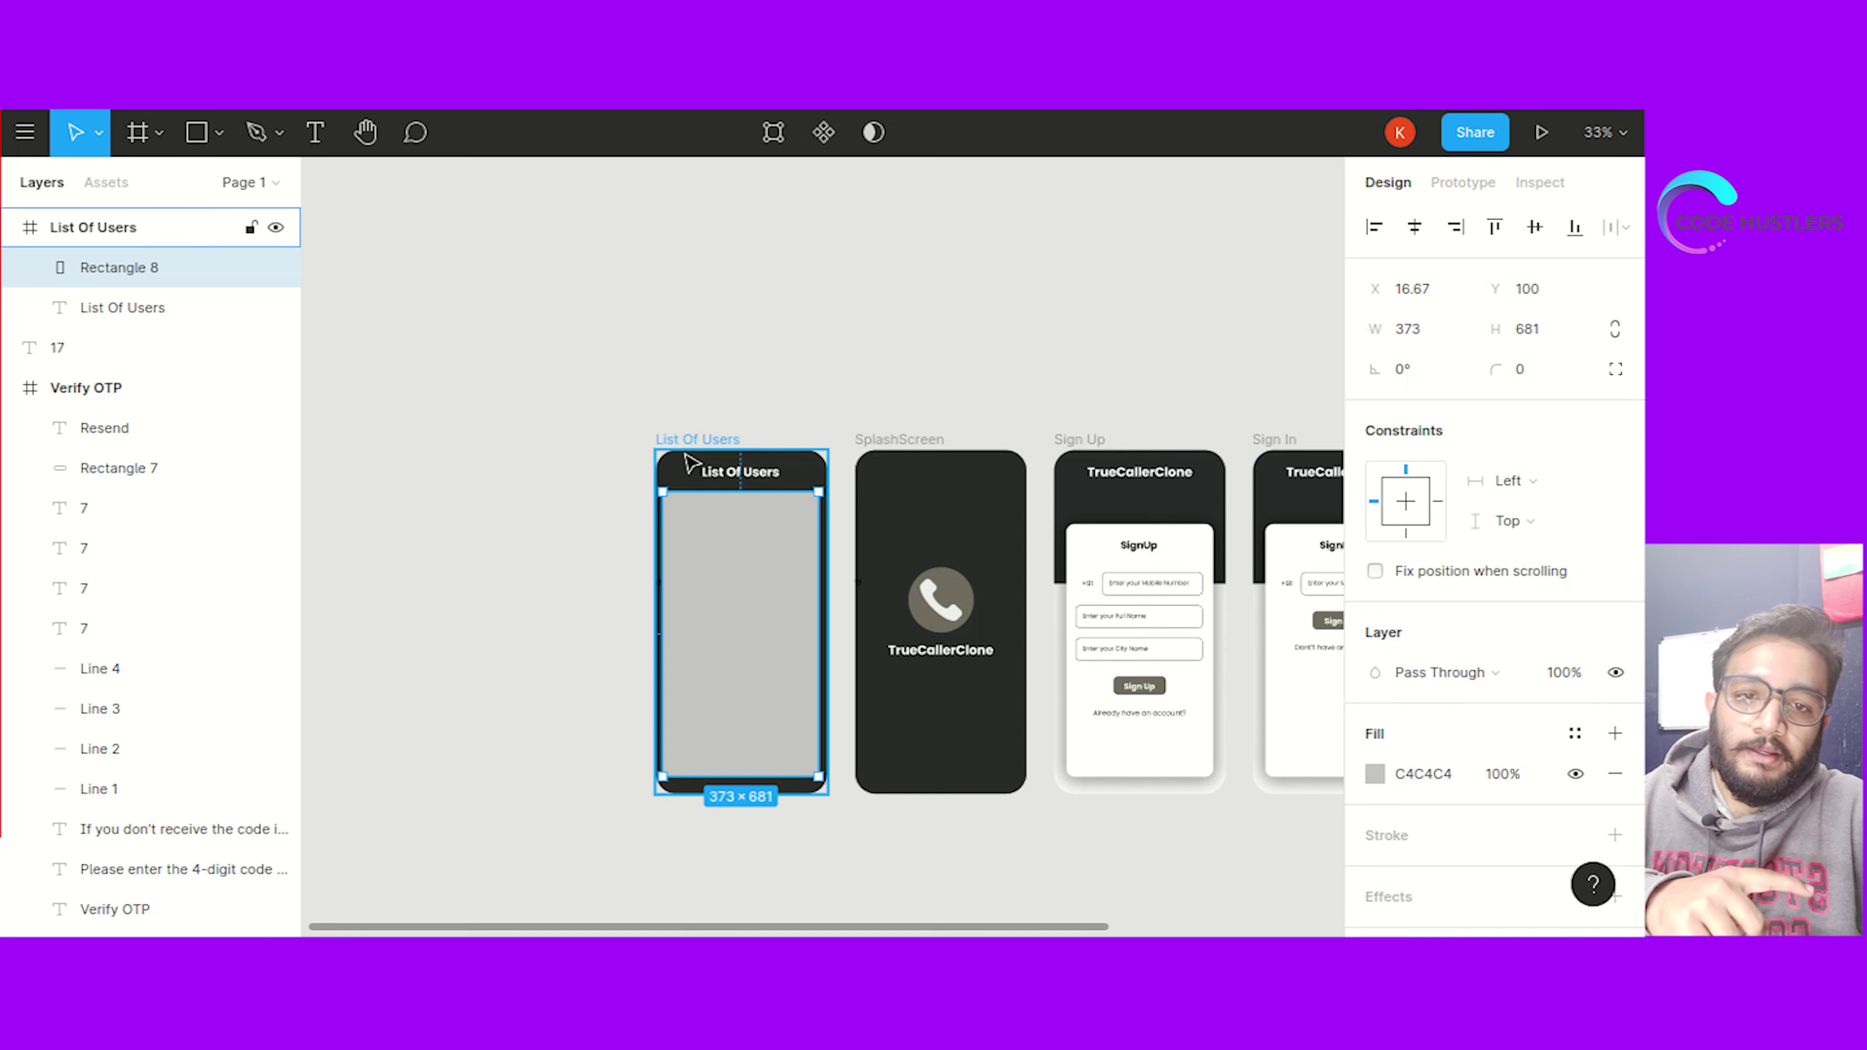
click(688, 463)
click(685, 442)
scroll(1470, 515, down, 2)
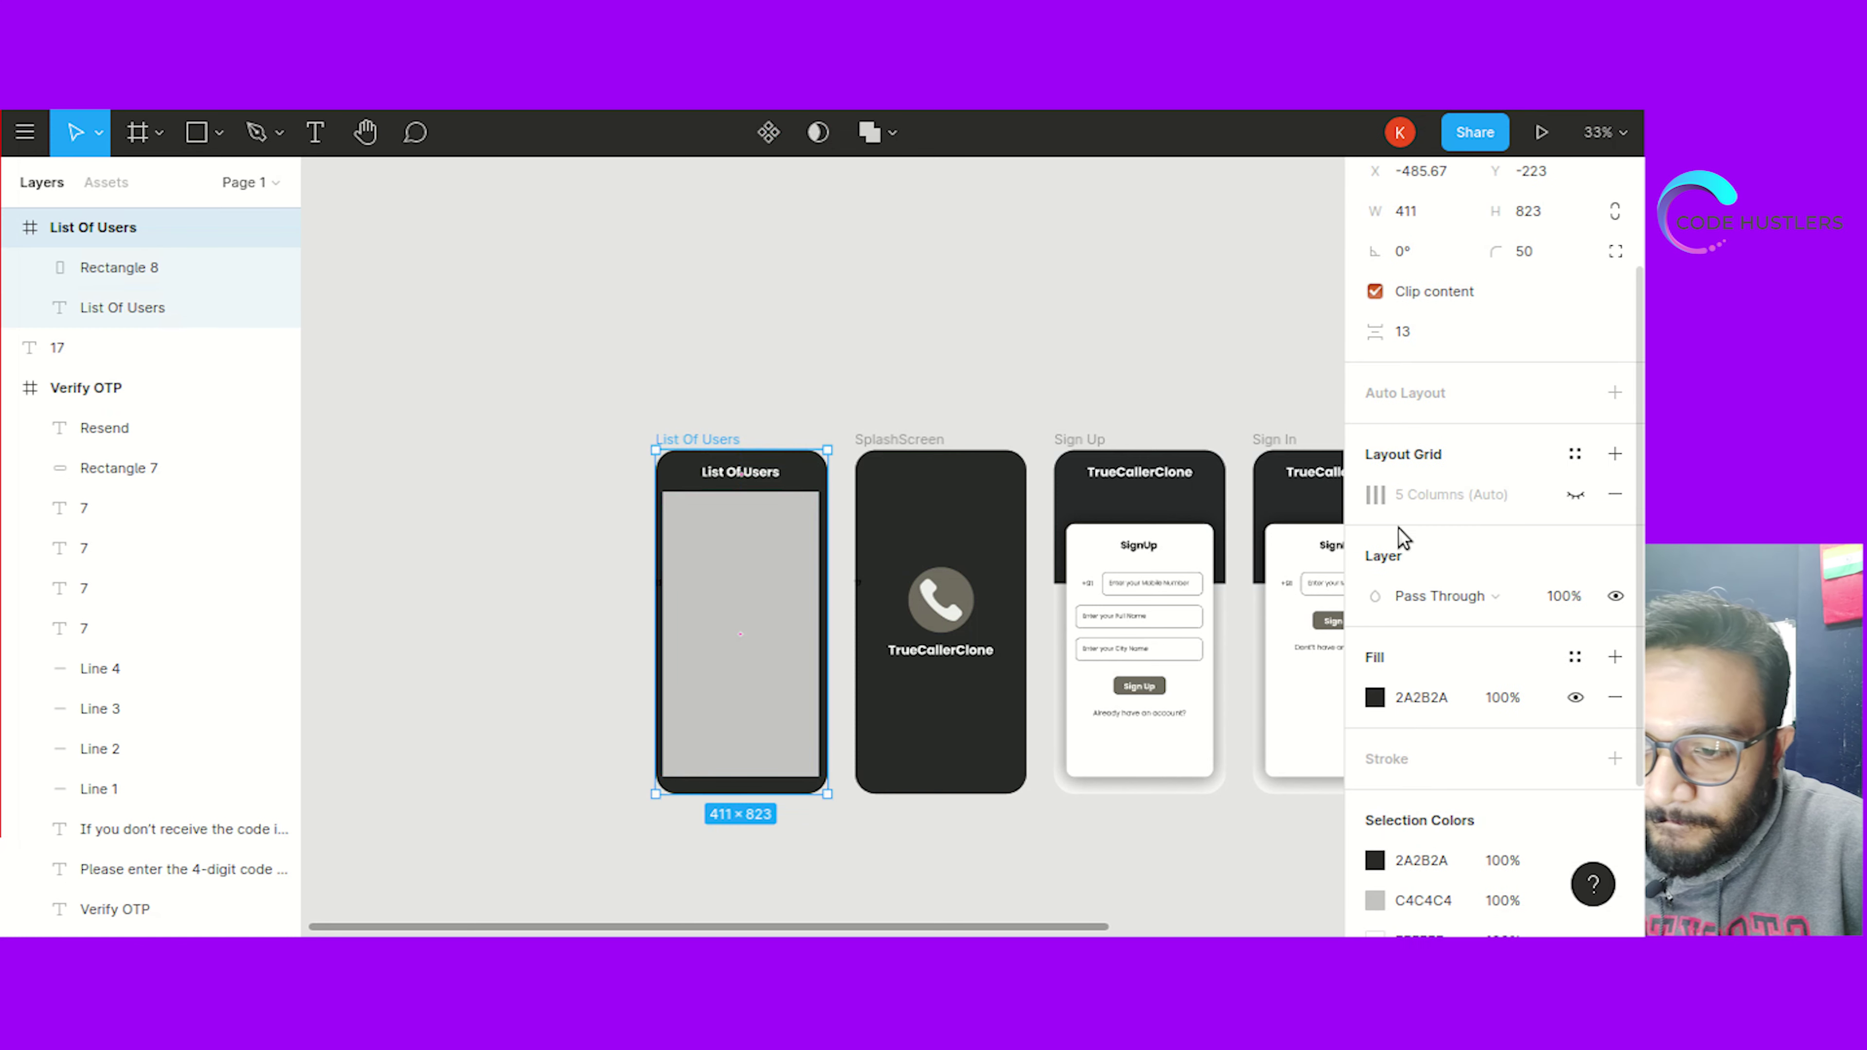
click(1575, 494)
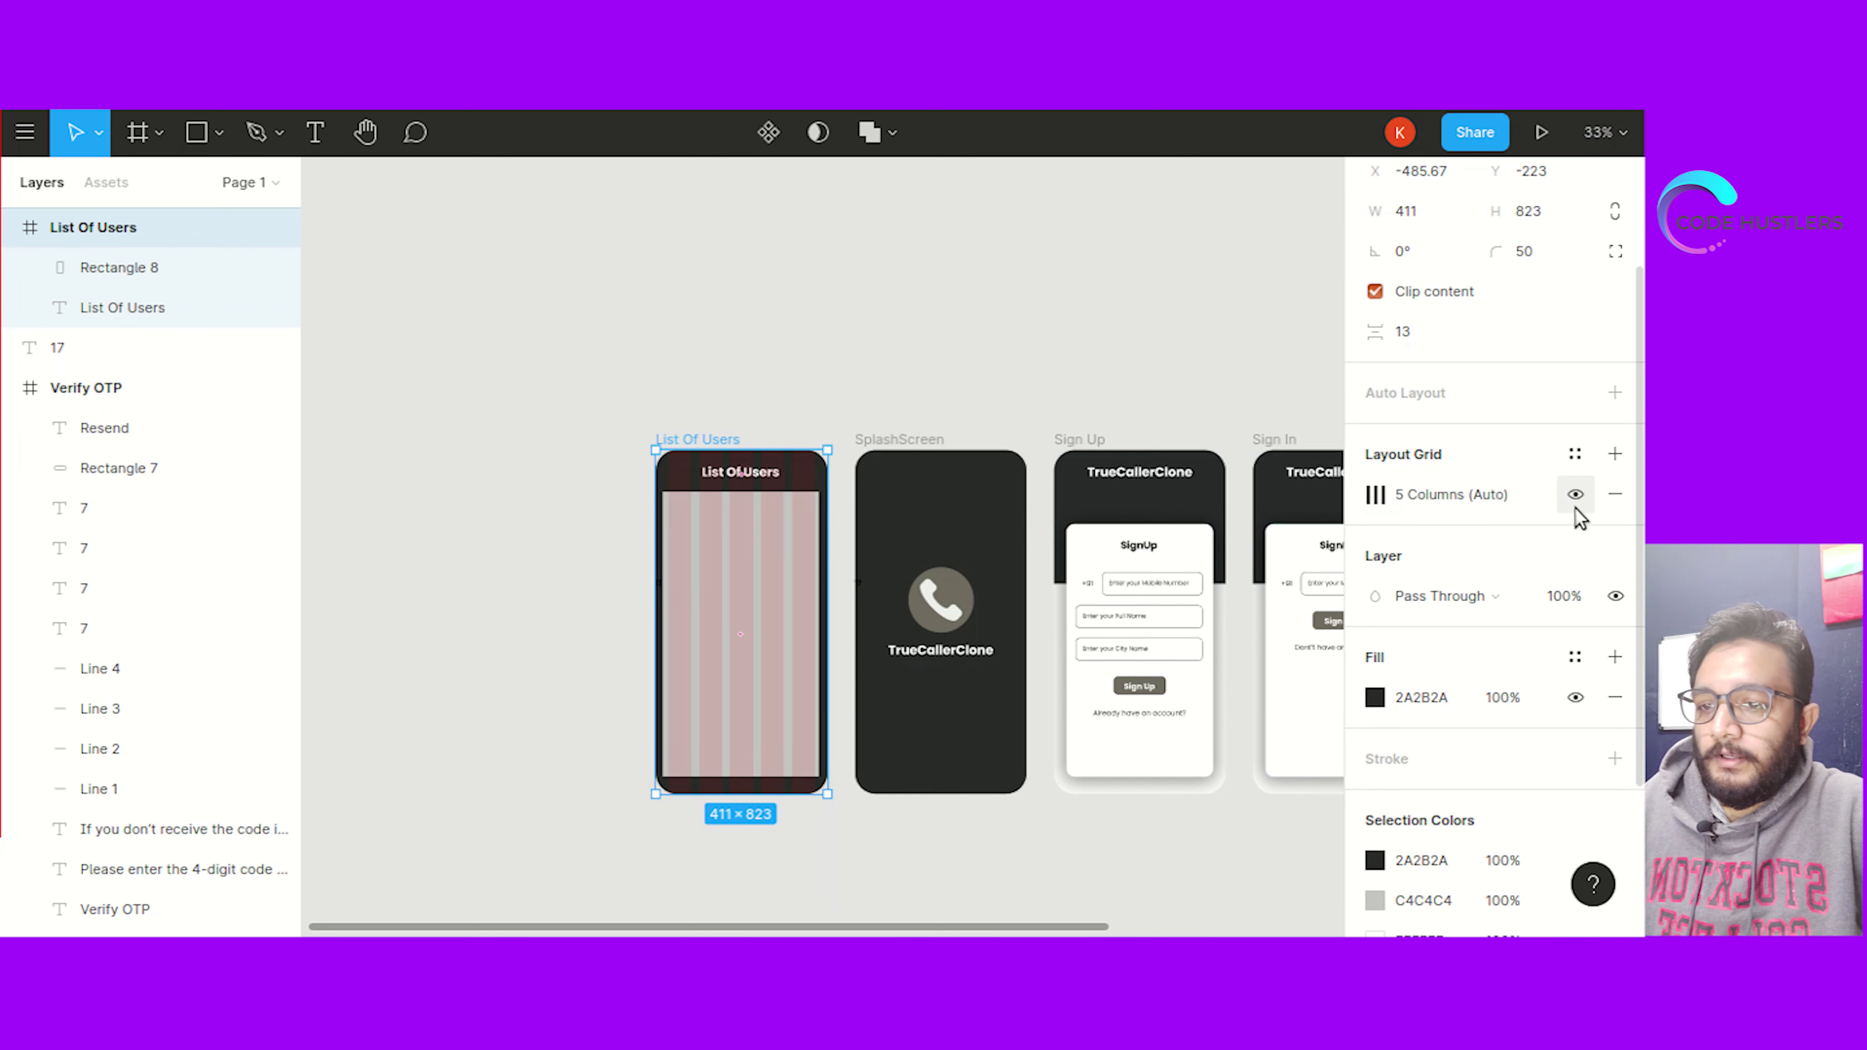
Resize the large rectangle to 351×654 to fit the column grid
click(788, 610)
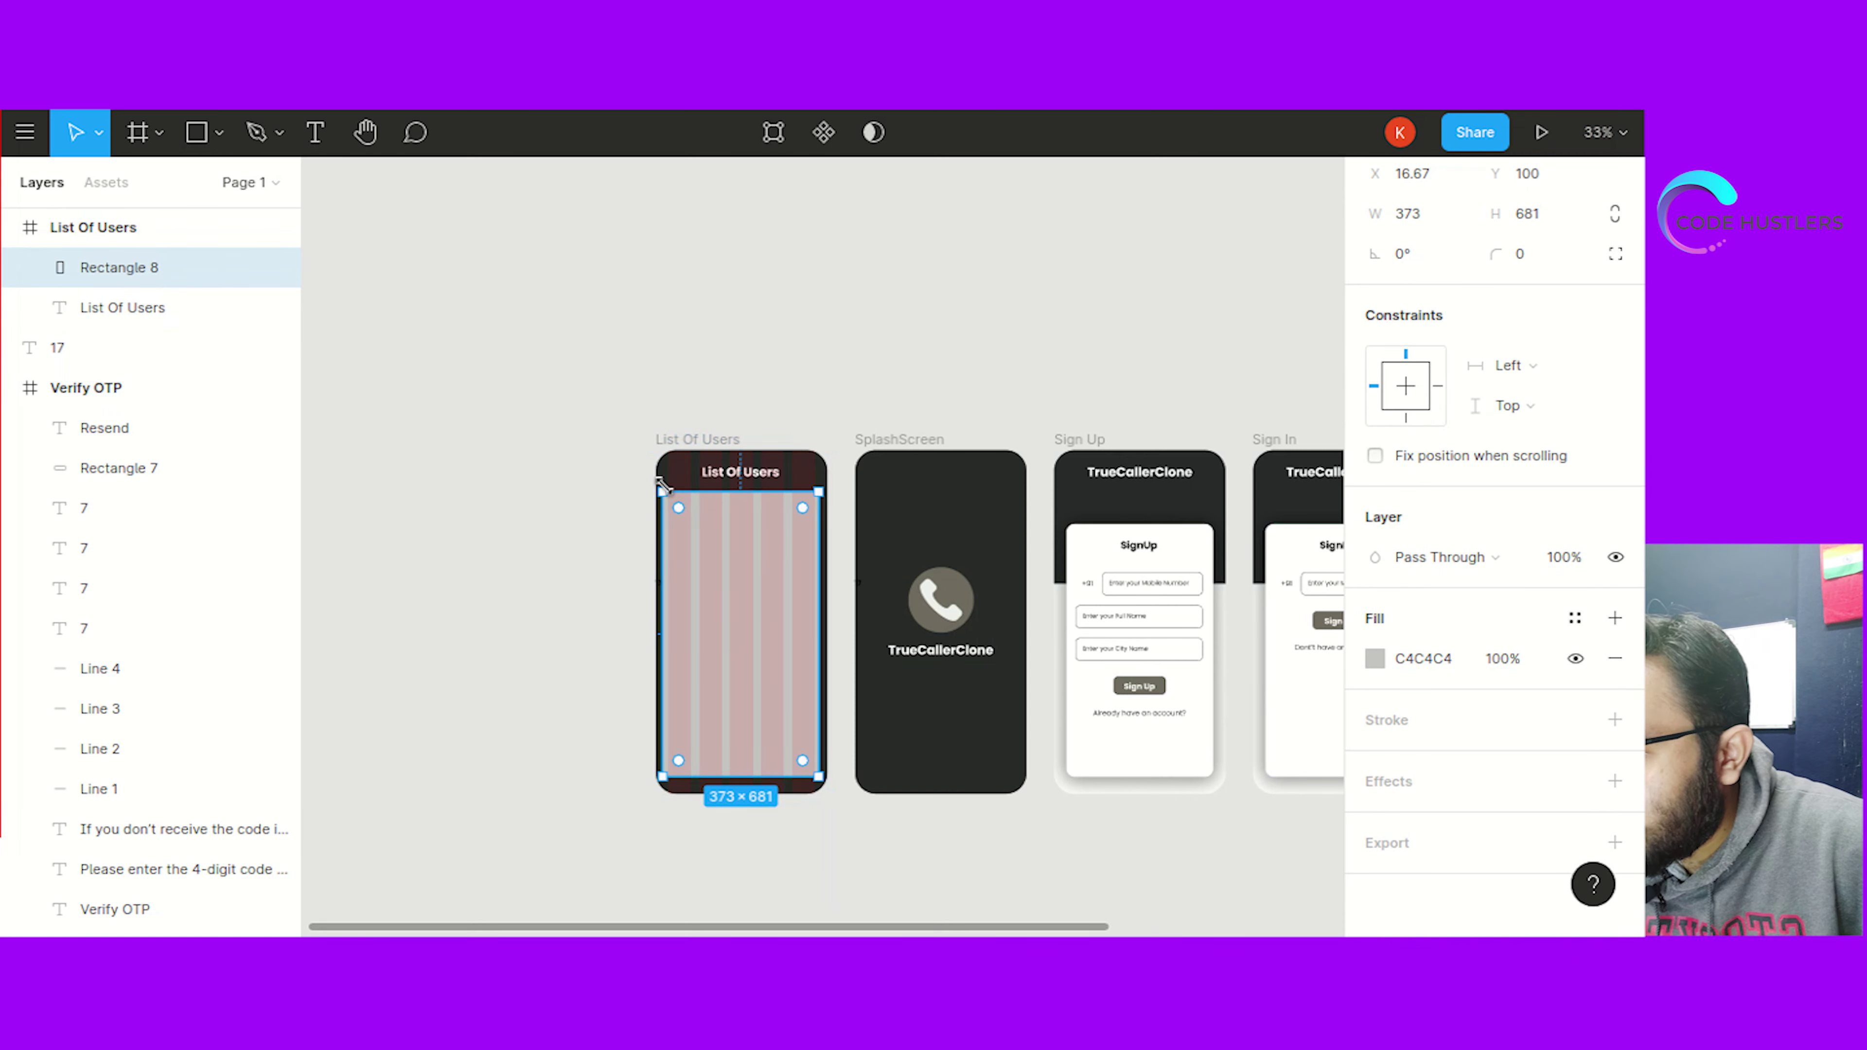
drag(671, 491, 666, 495)
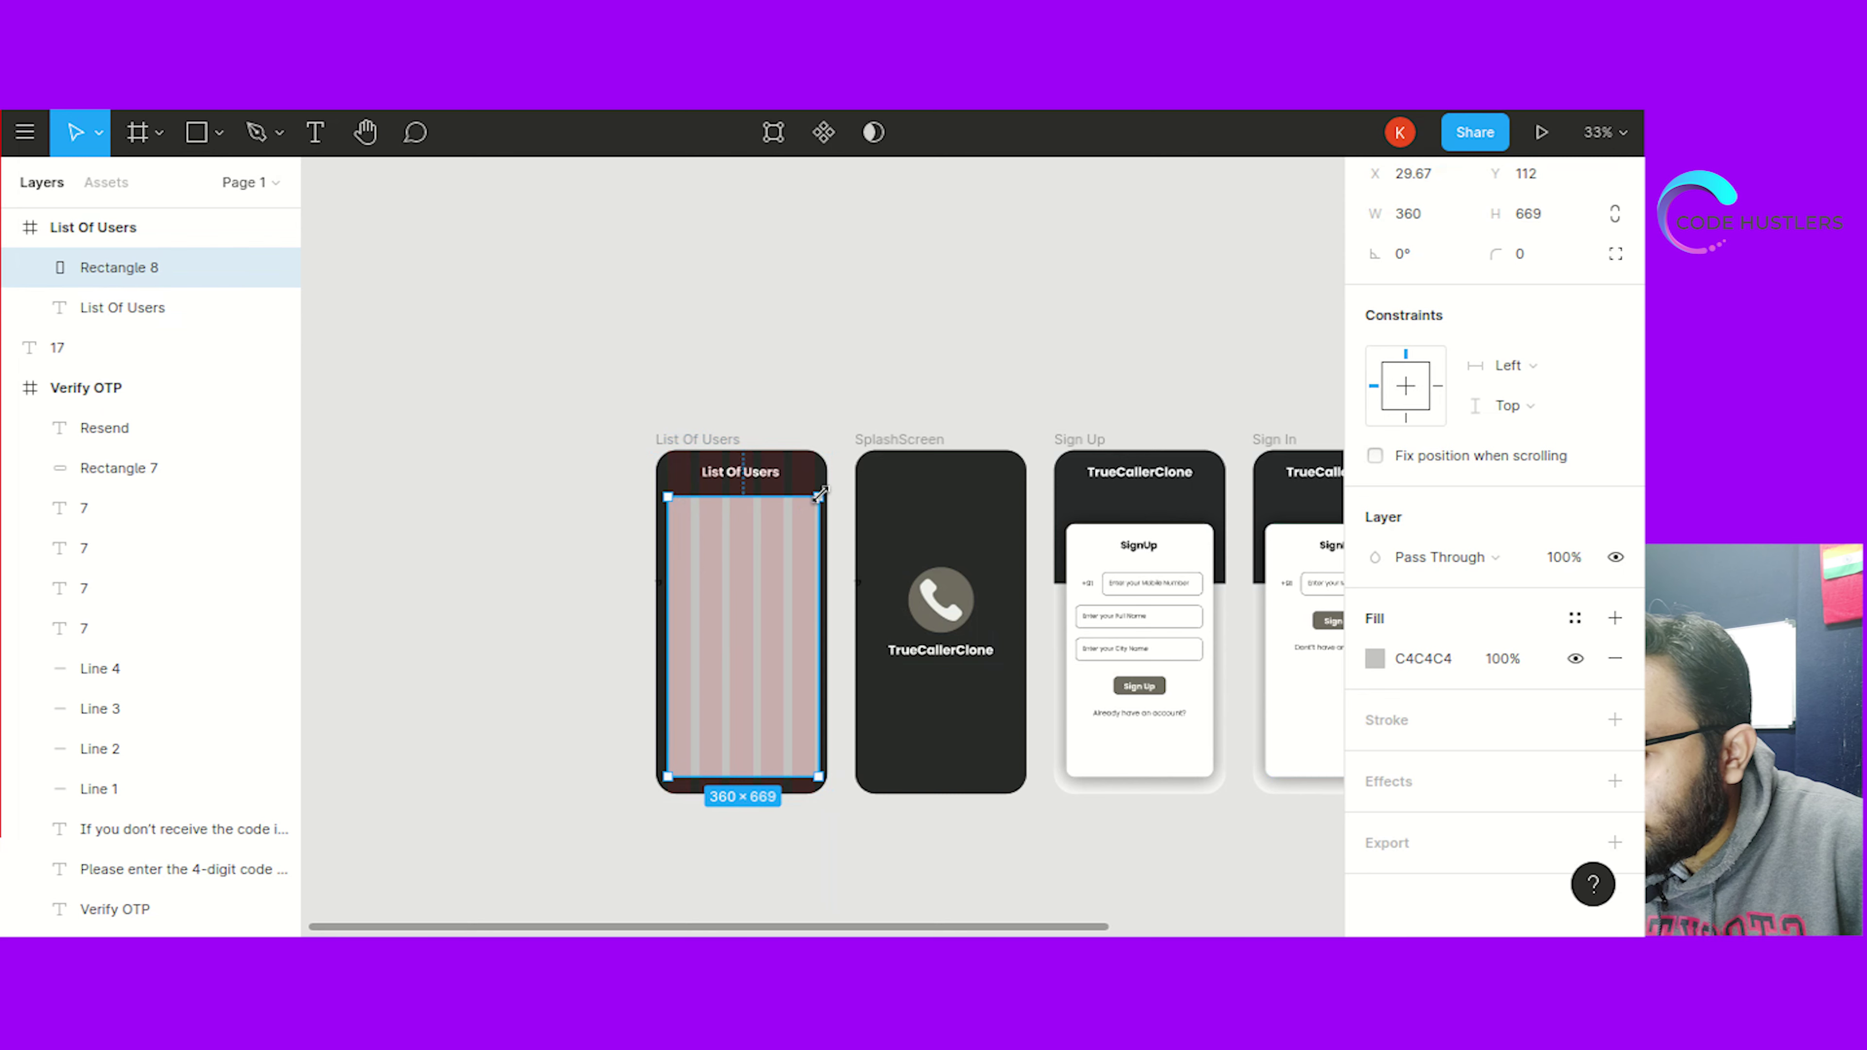
drag(820, 493, 816, 495)
click(871, 409)
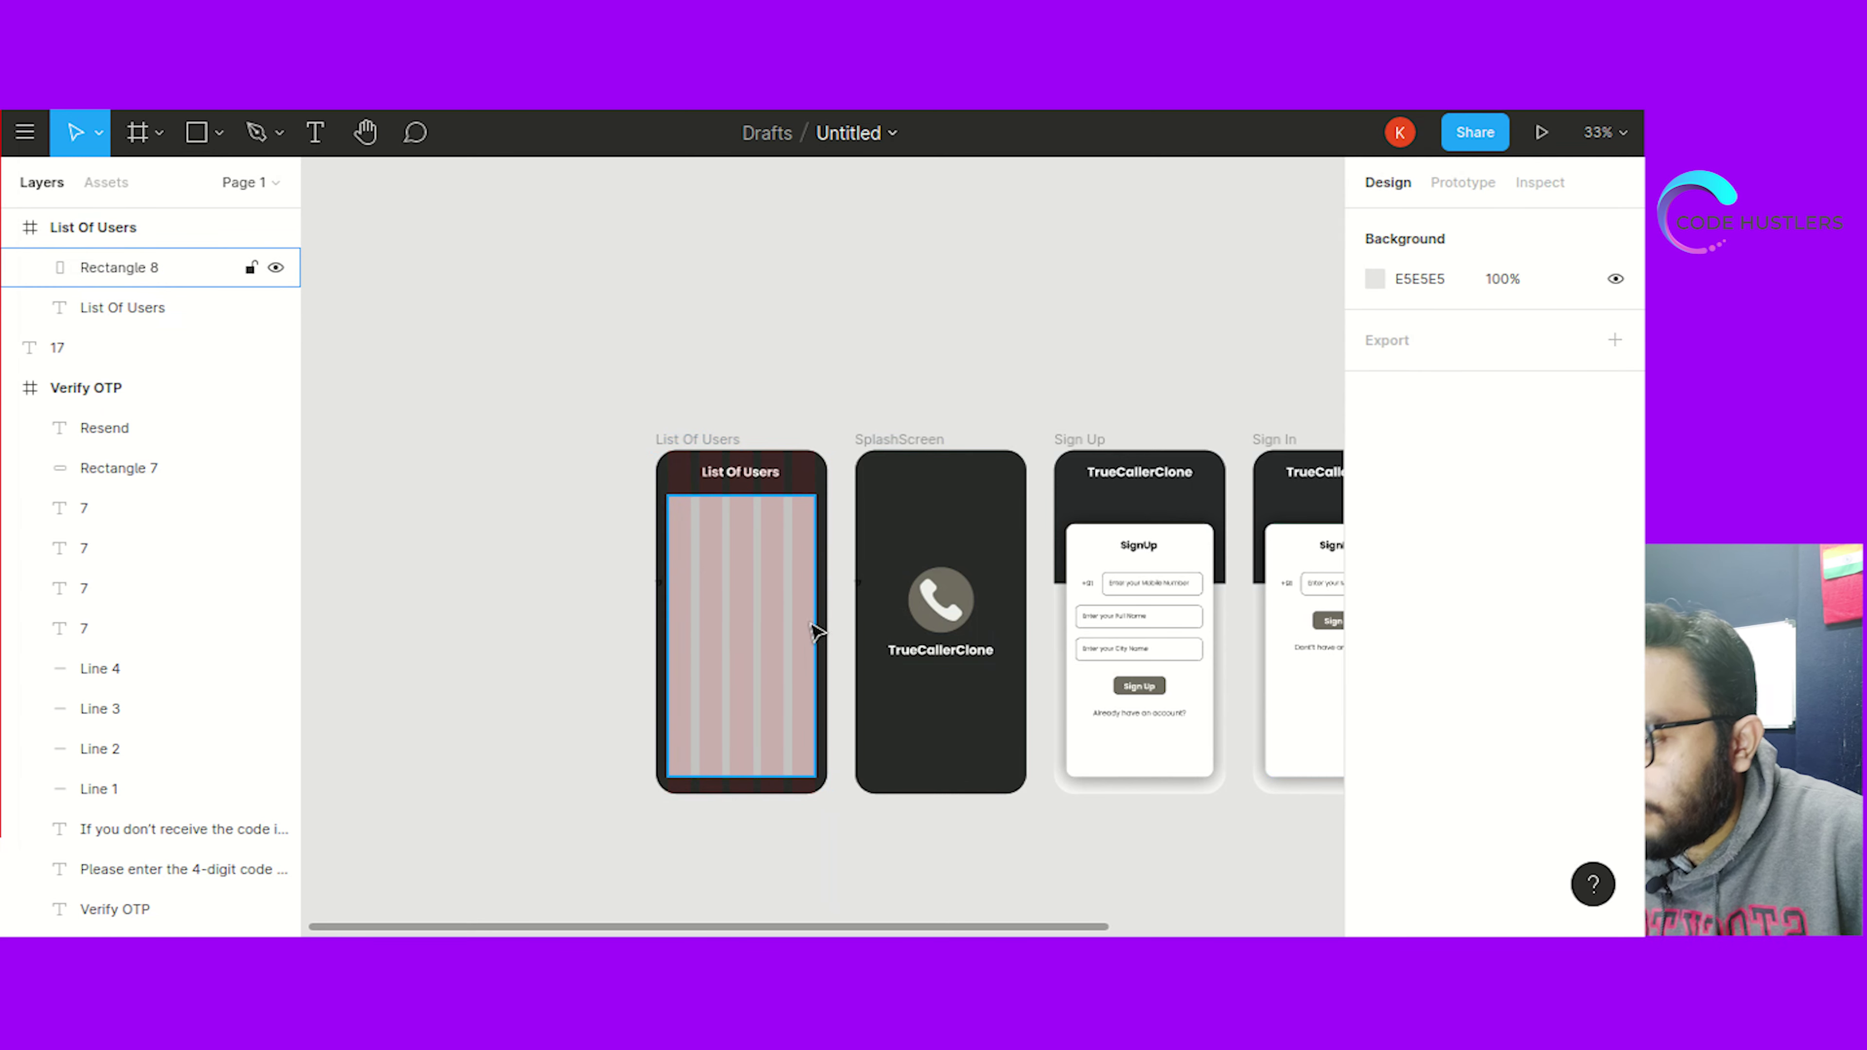
click(787, 654)
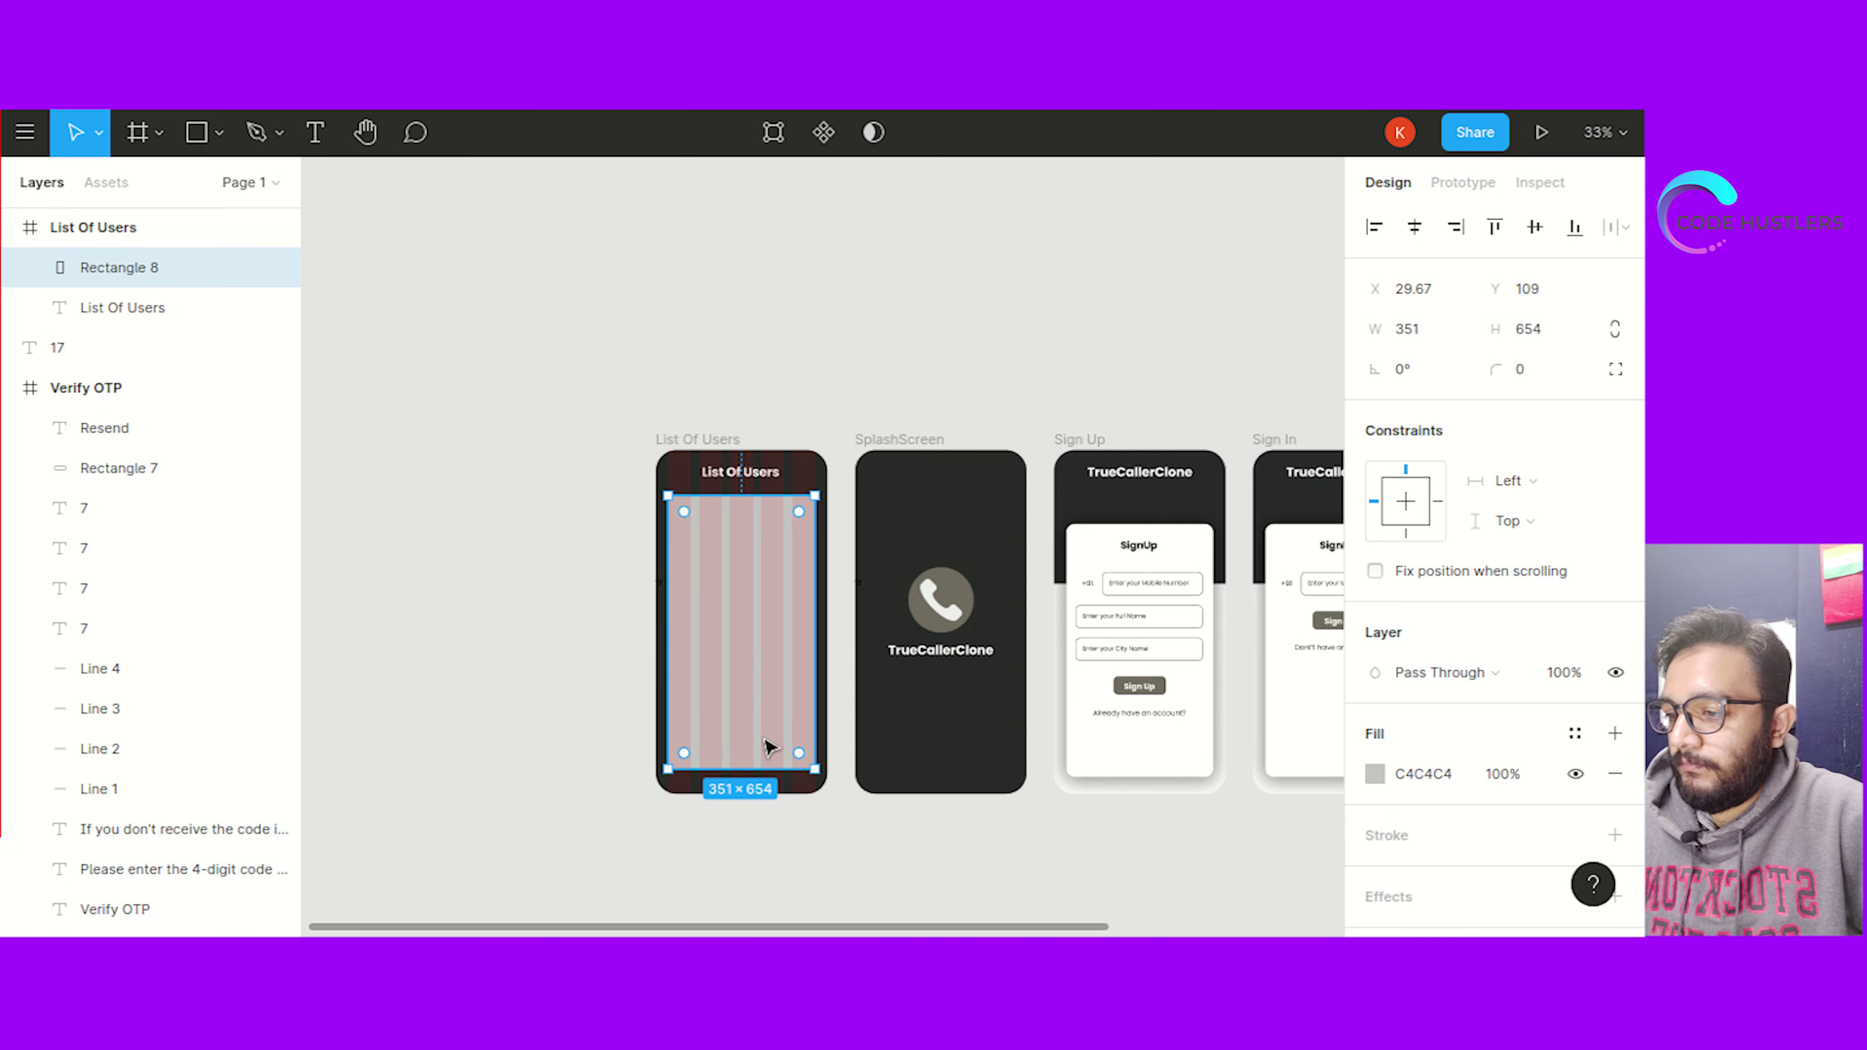
click(837, 767)
click(762, 555)
Give the panel a corner radius of 20 and fill colour FFE0E0
click(1529, 367)
text(20)
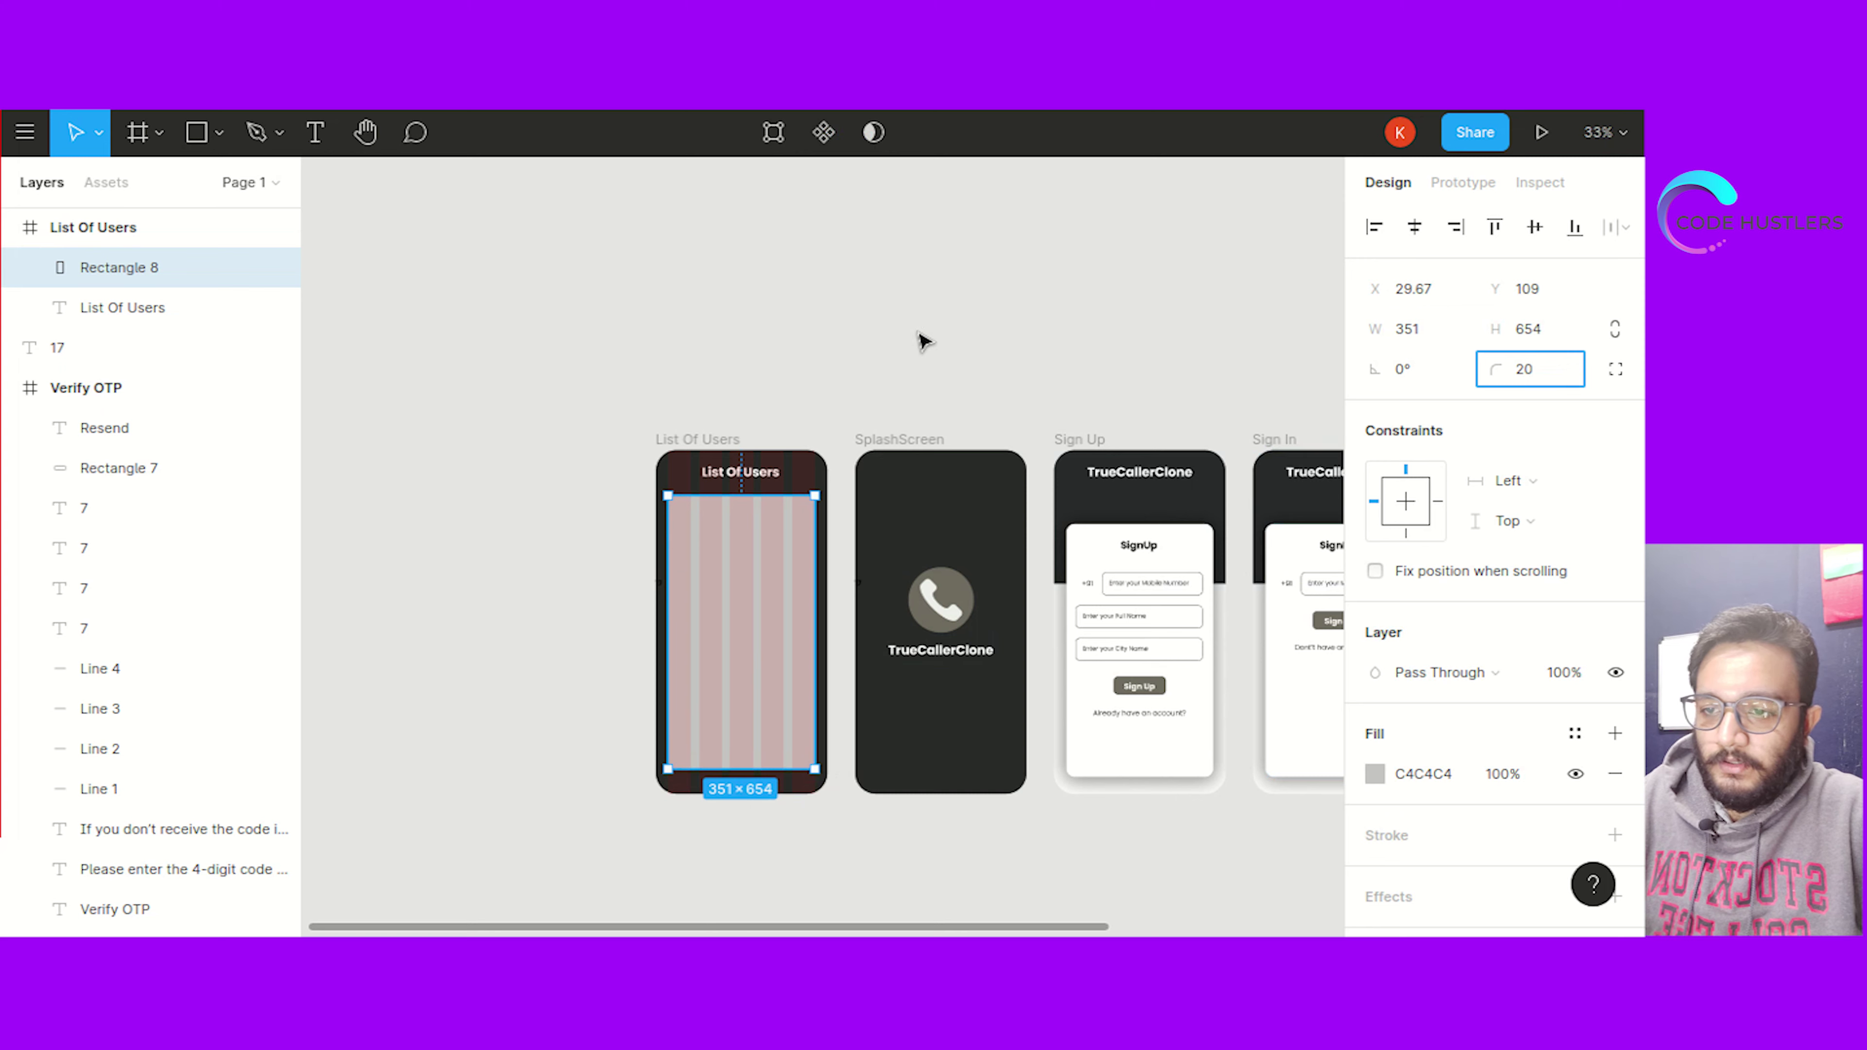
click(924, 341)
click(741, 578)
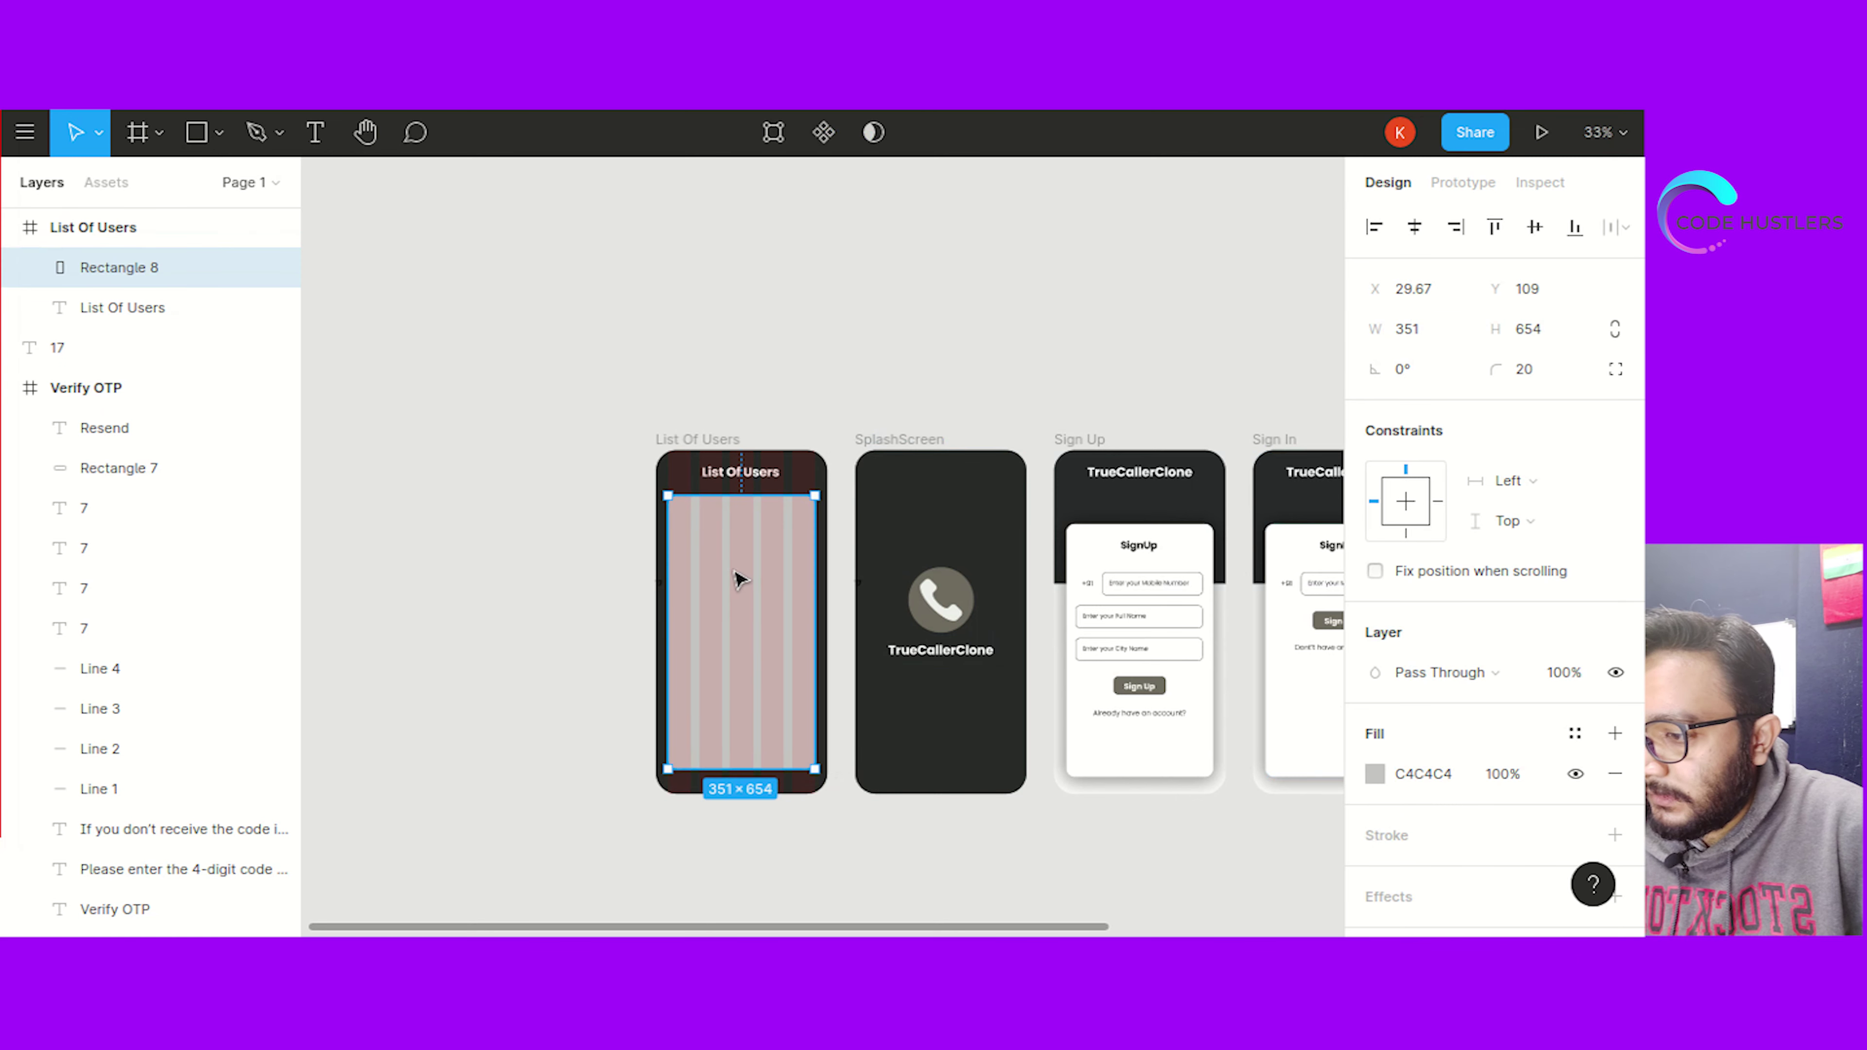
click(1443, 774)
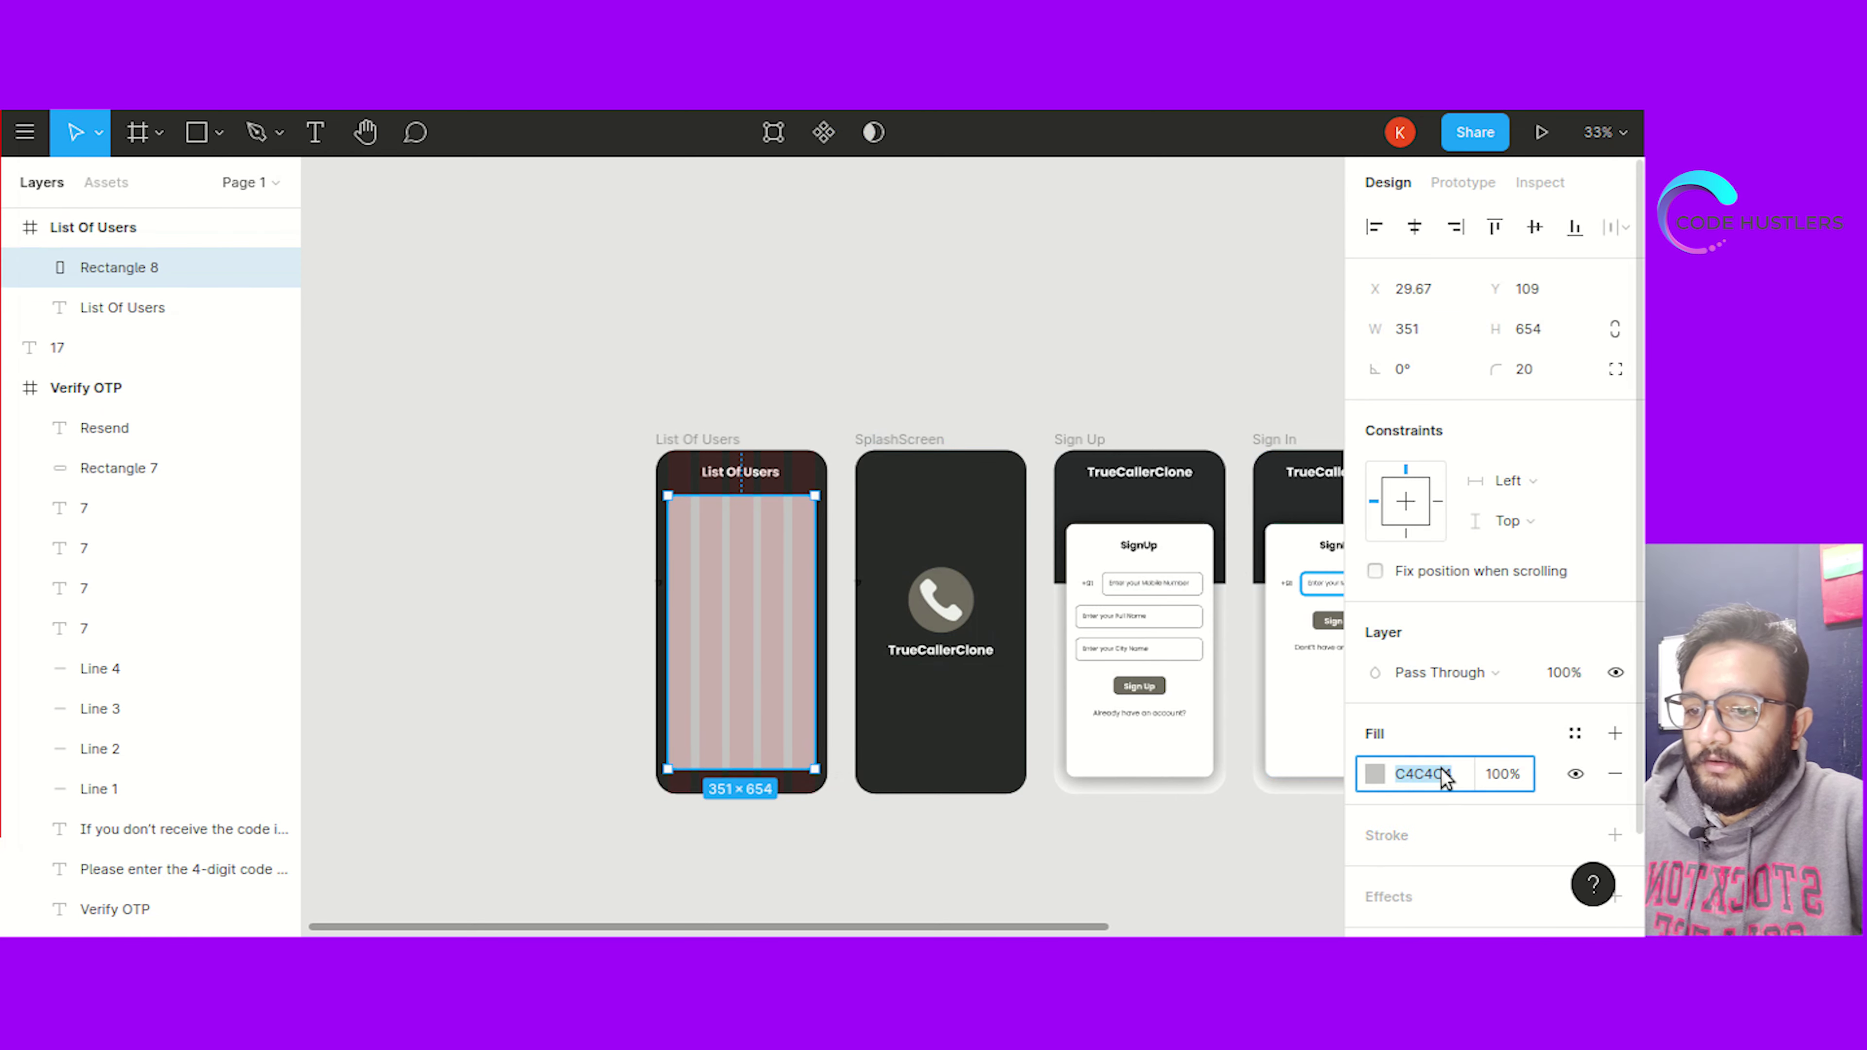
text(FFE0E0)
click(988, 225)
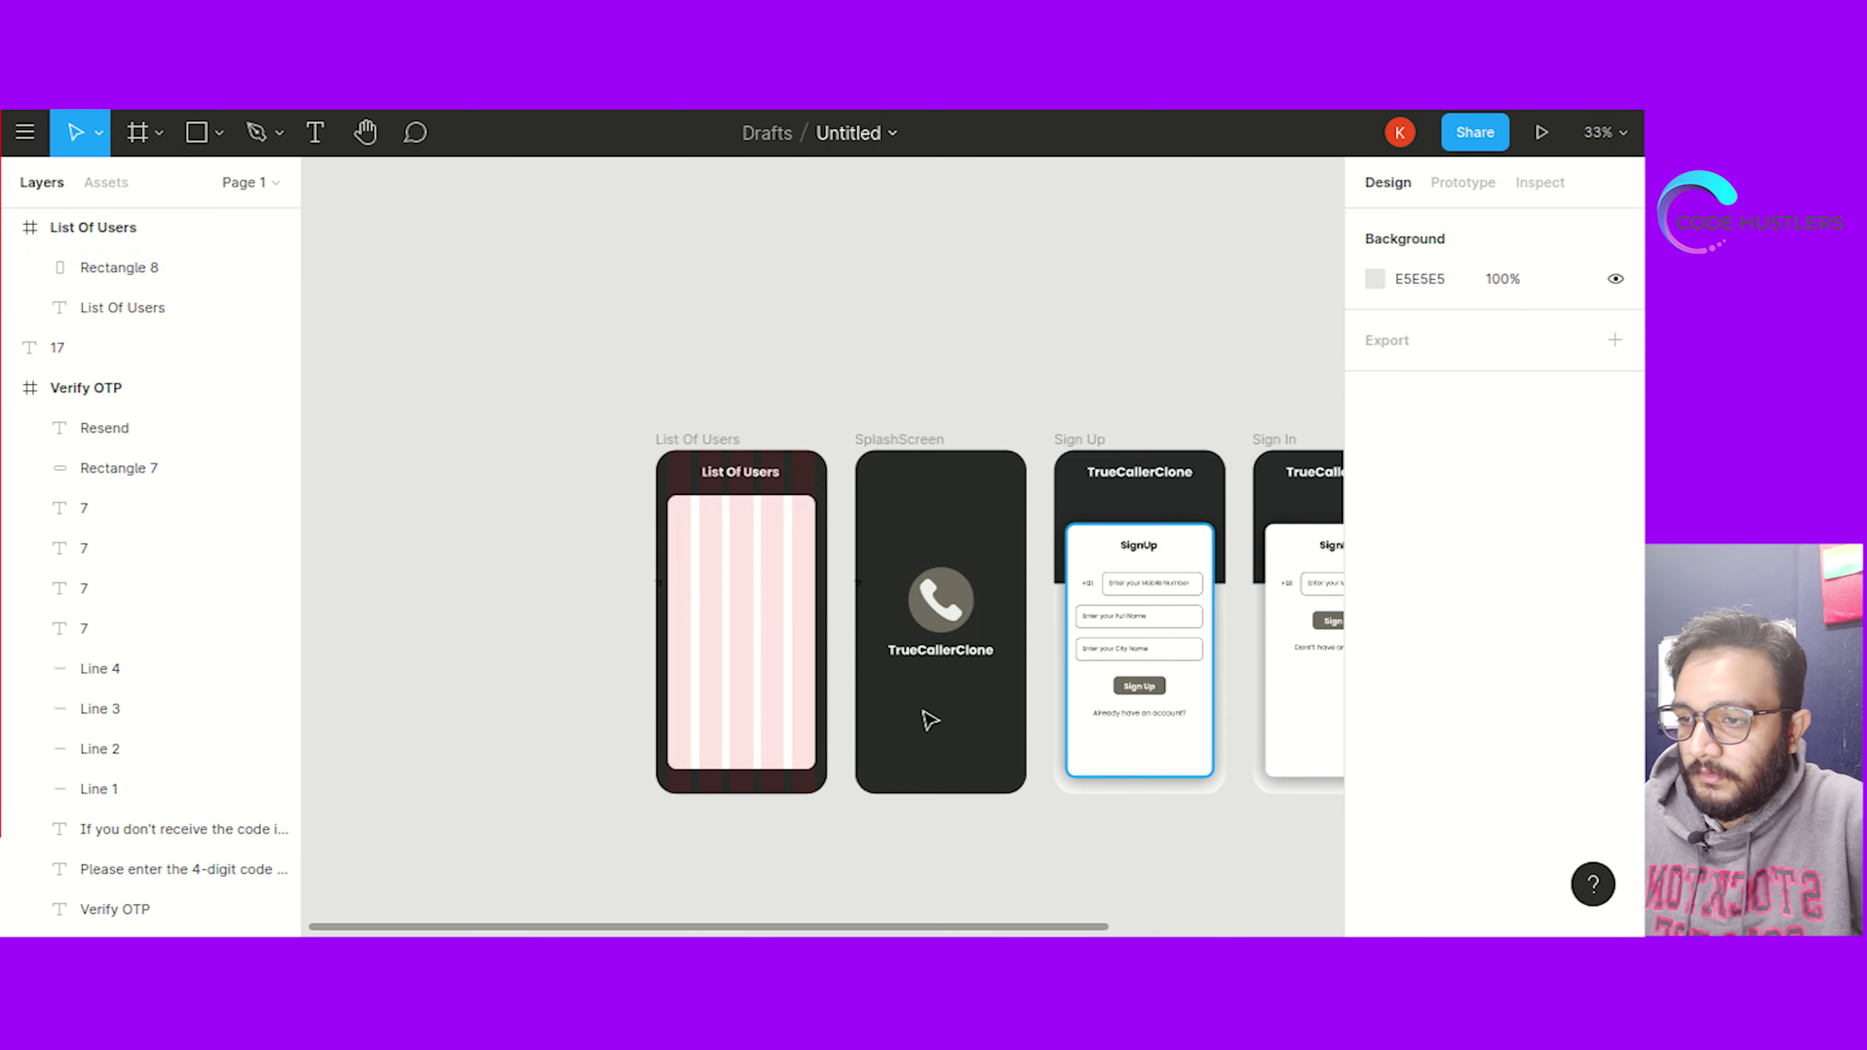
Hide the layout grid and move the panel slightly down, centred in the frame
click(728, 614)
click(707, 439)
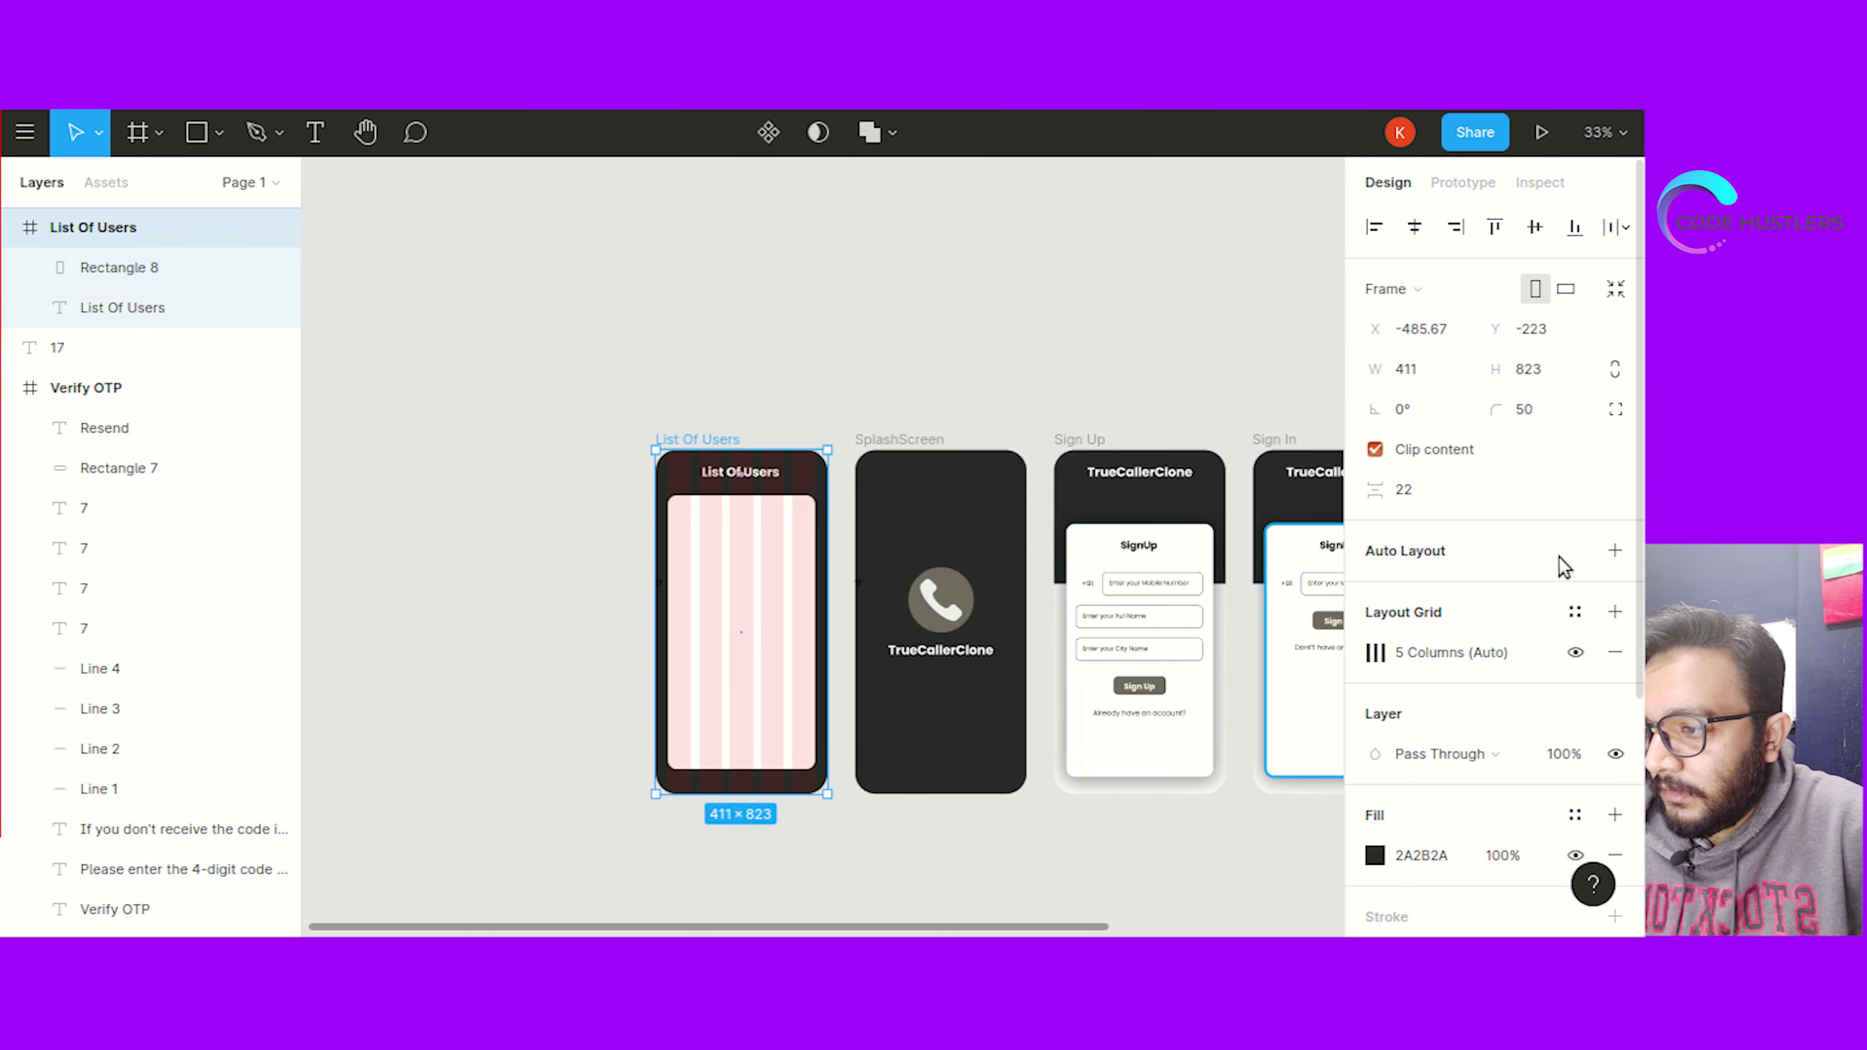
click(1575, 653)
click(948, 403)
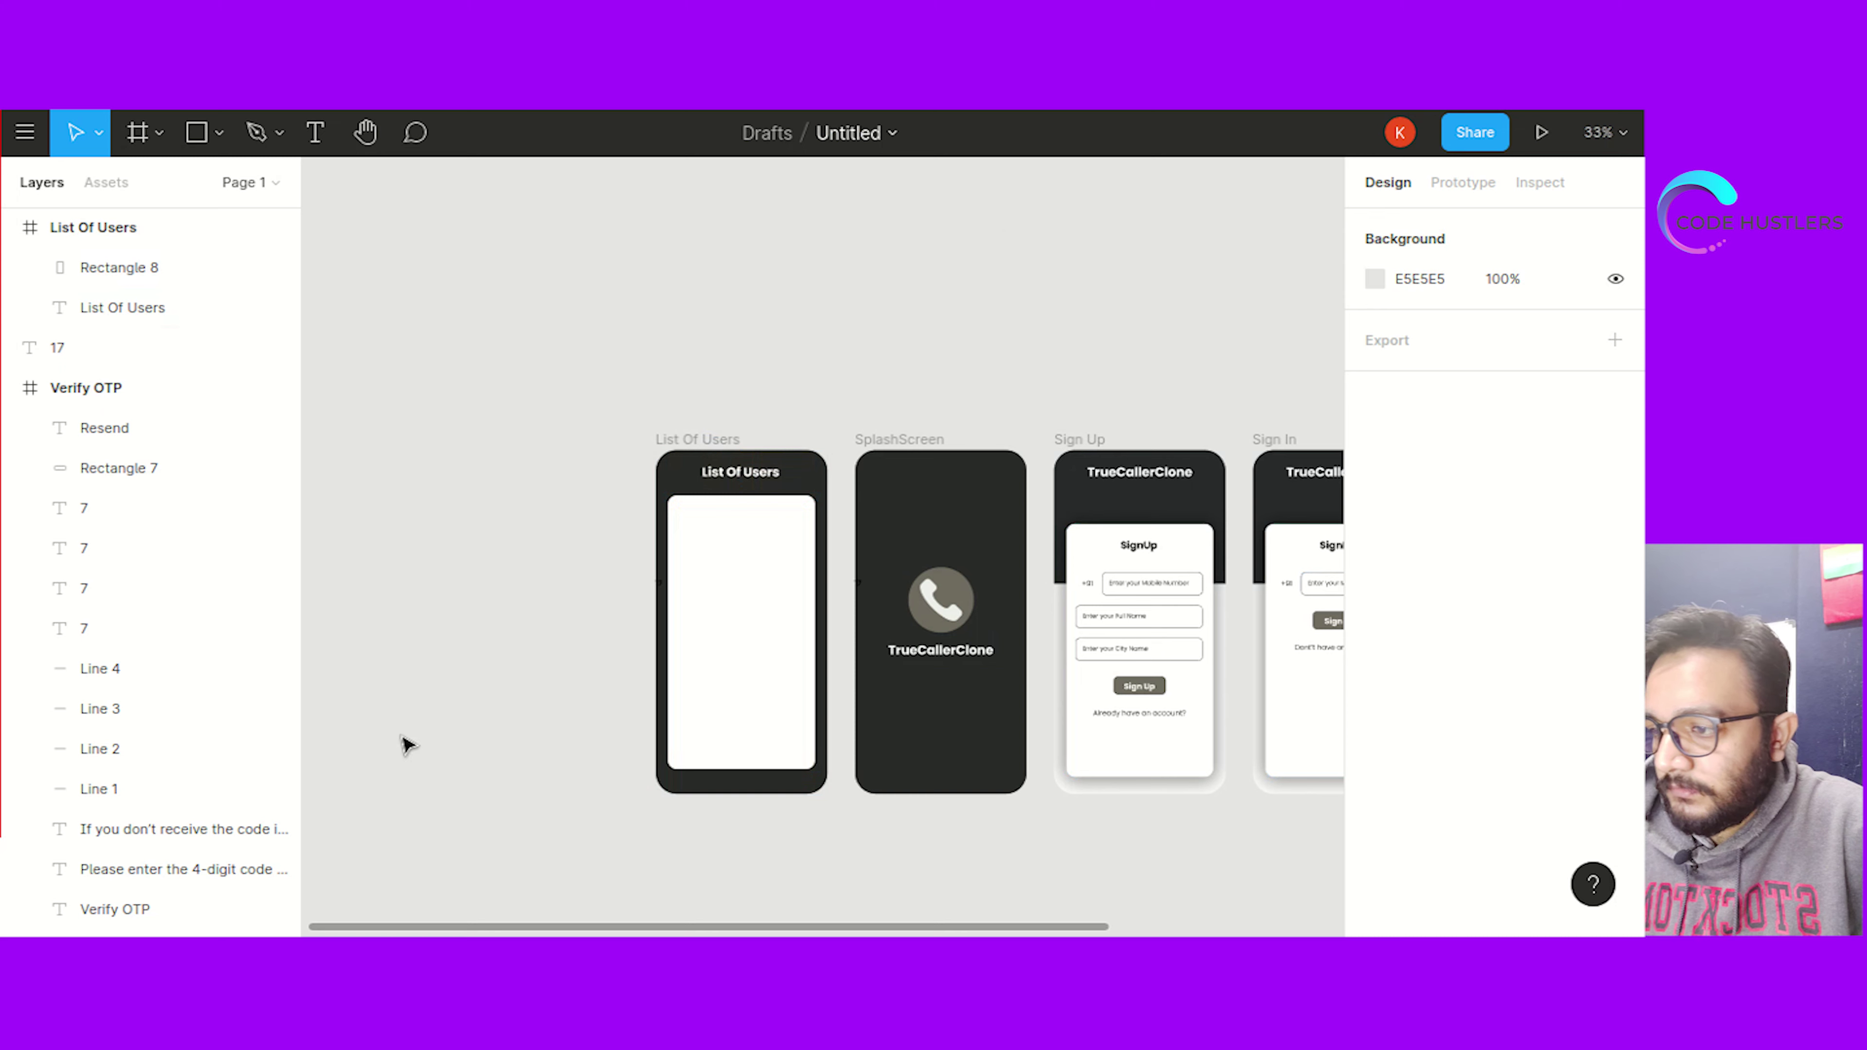
drag(733, 637, 739, 648)
click(533, 533)
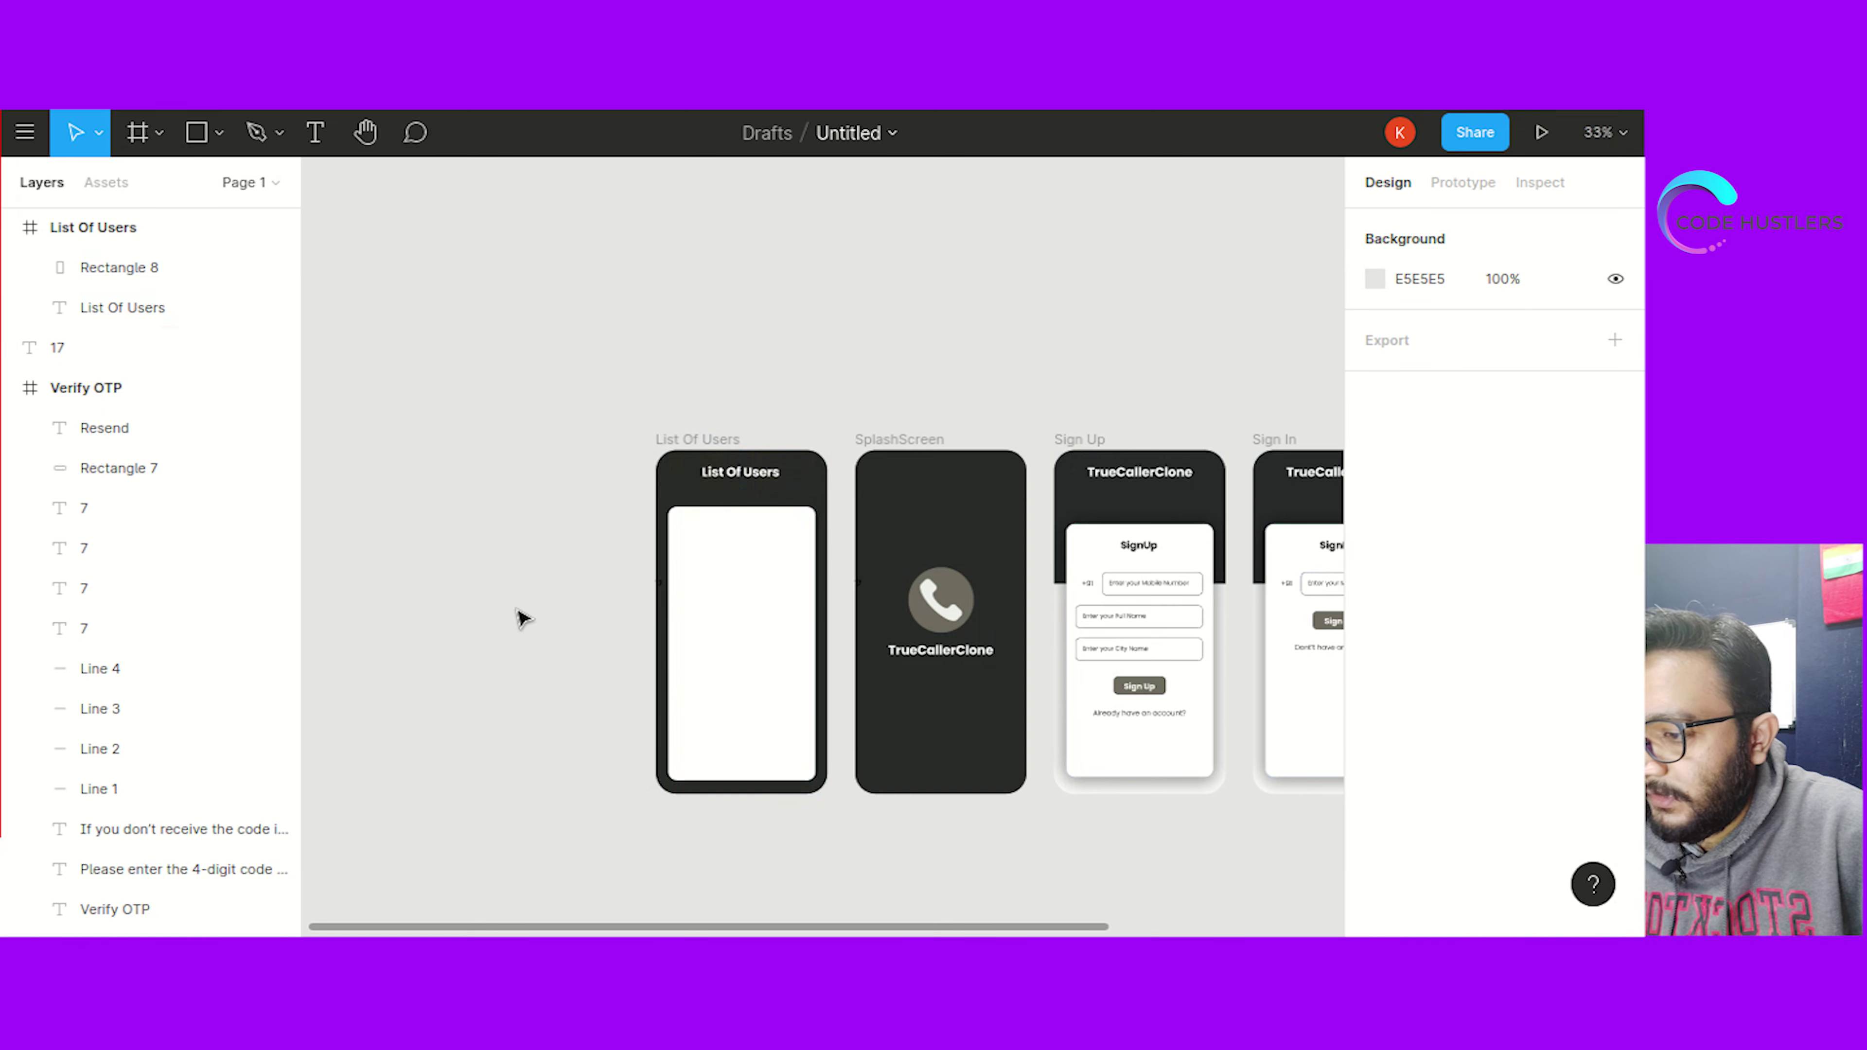
Draw a 129×162 card rectangle at the panel's top-left and align it to the column grid
scroll(521, 614, up, 2)
scroll(1126, 871, up, 1)
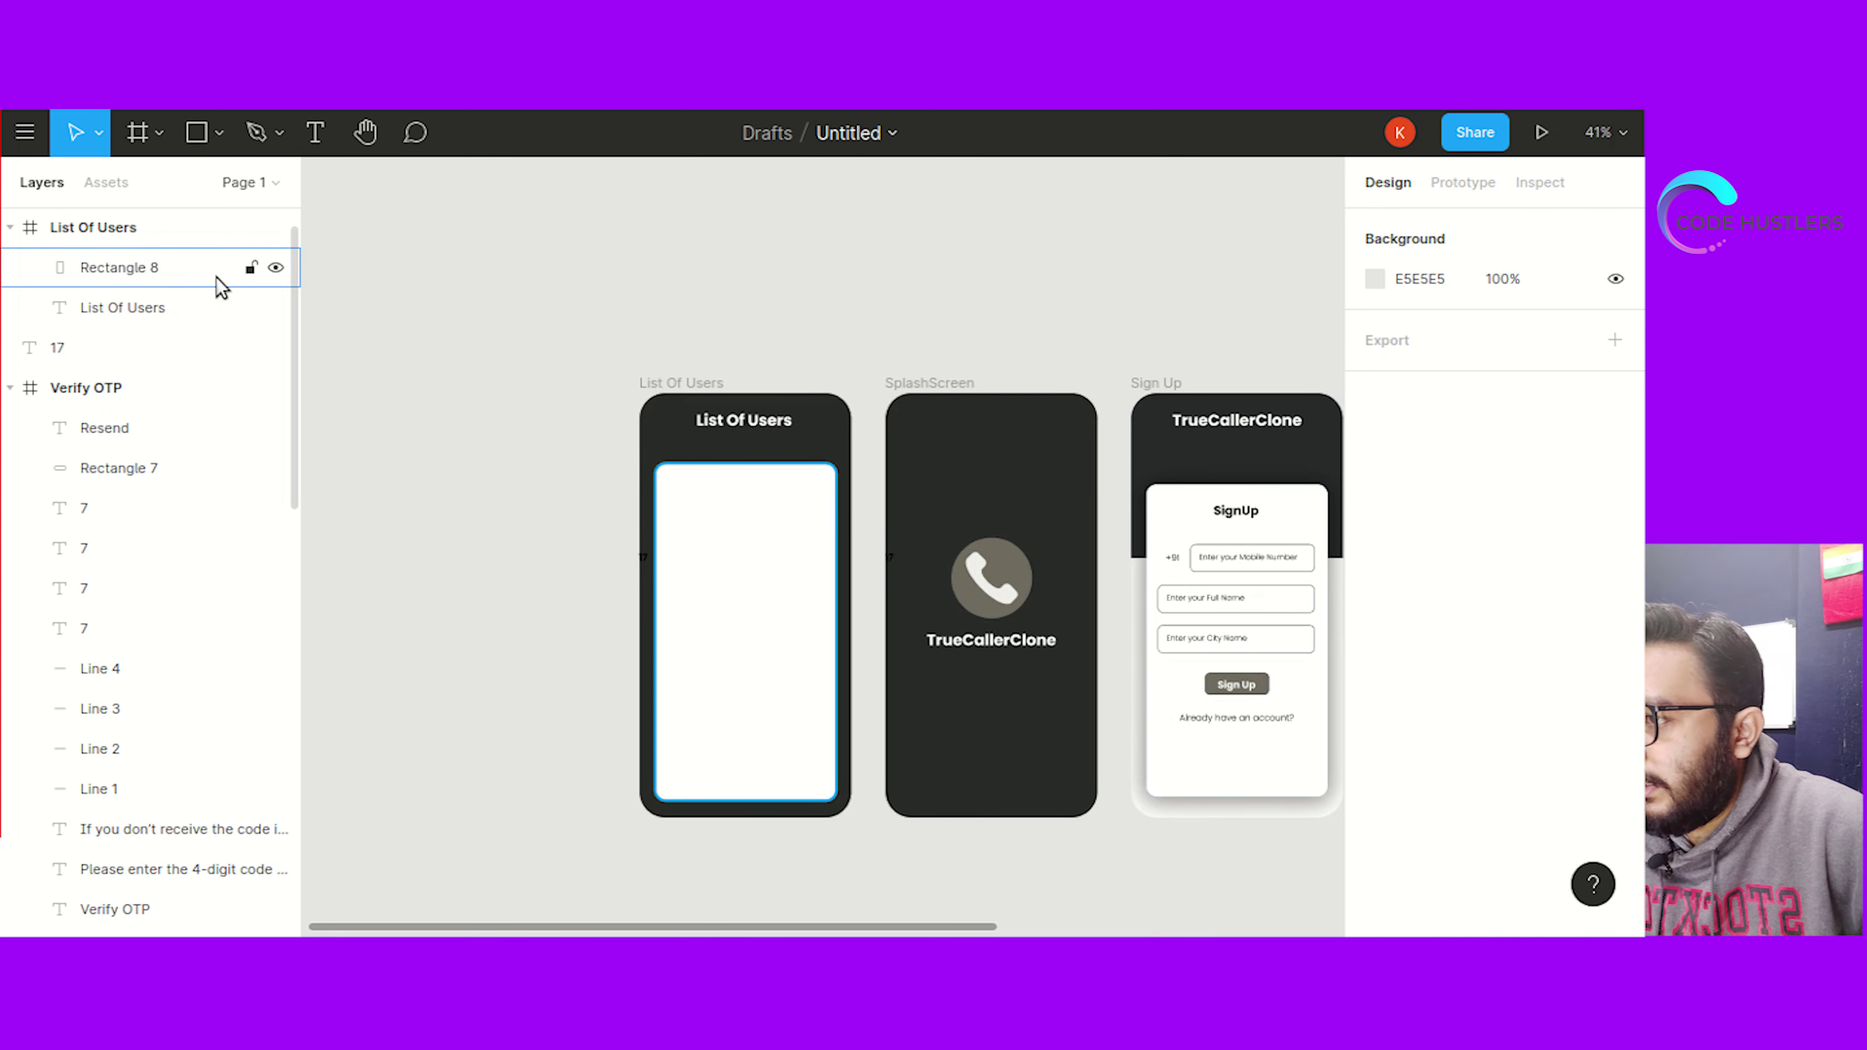
click(219, 136)
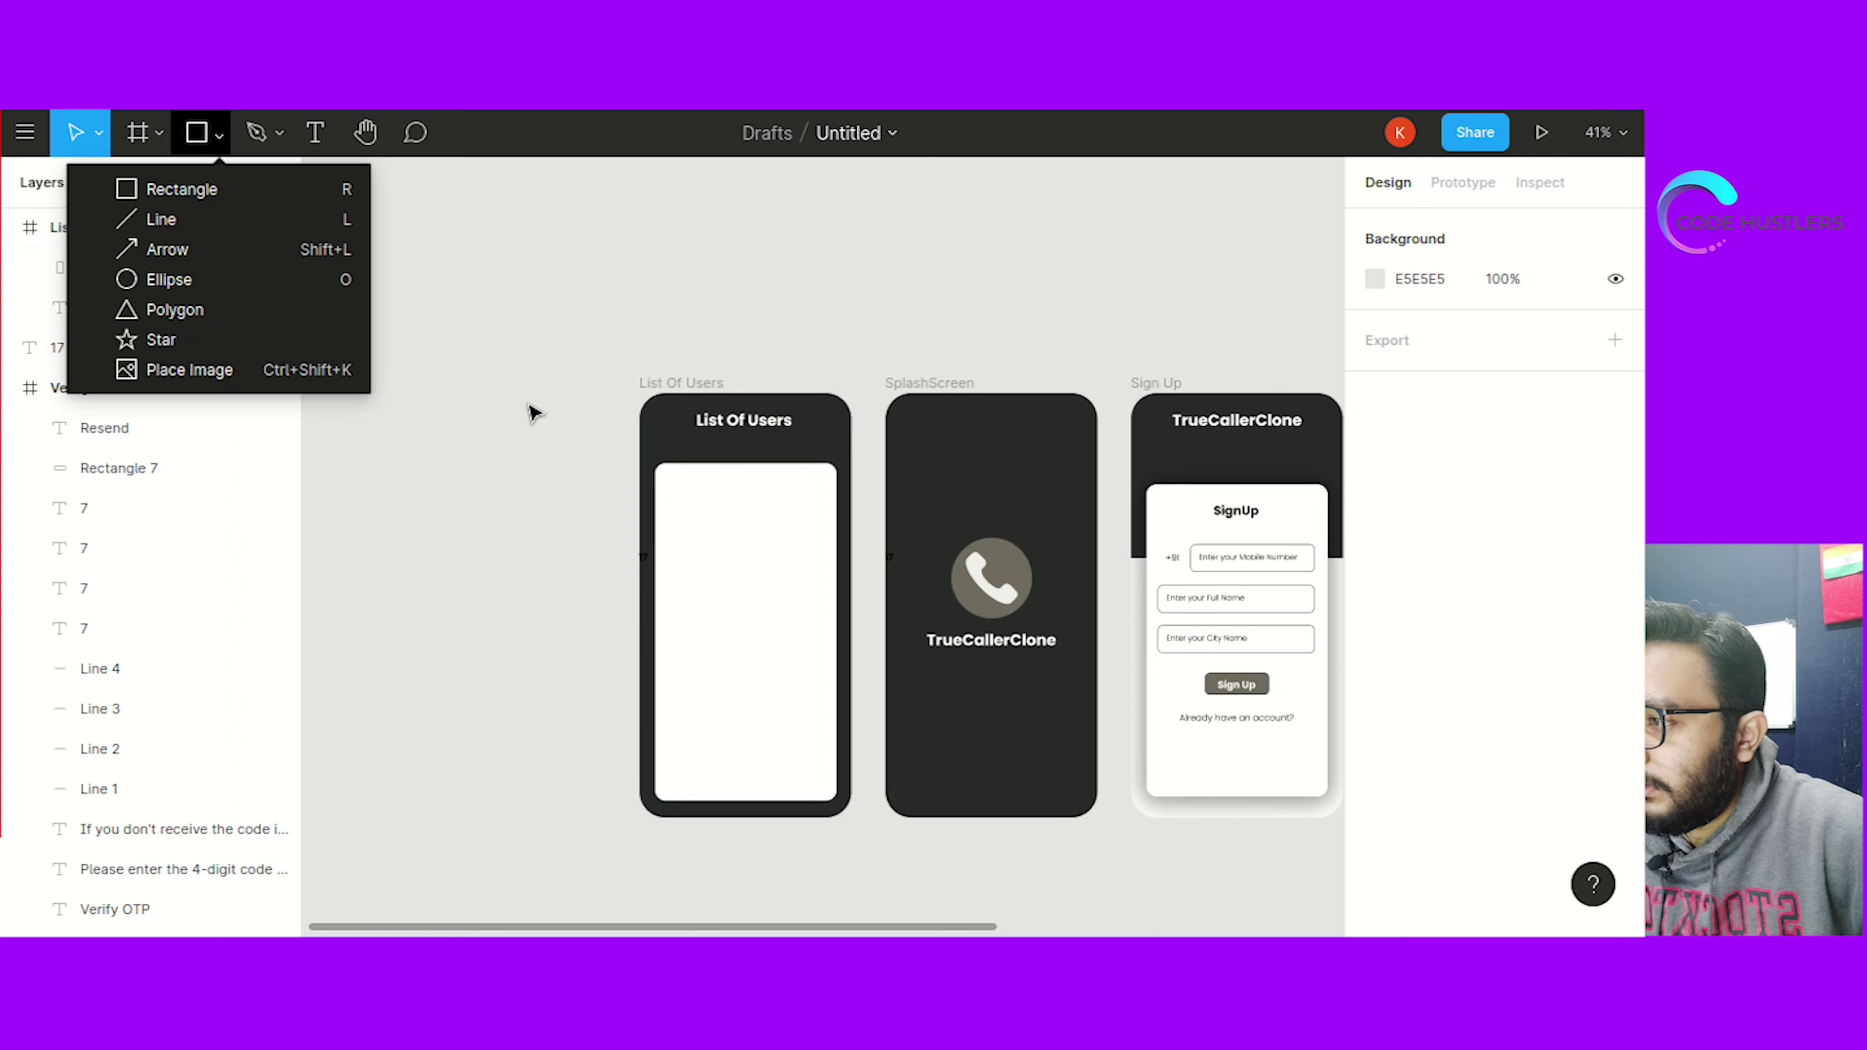
click(258, 189)
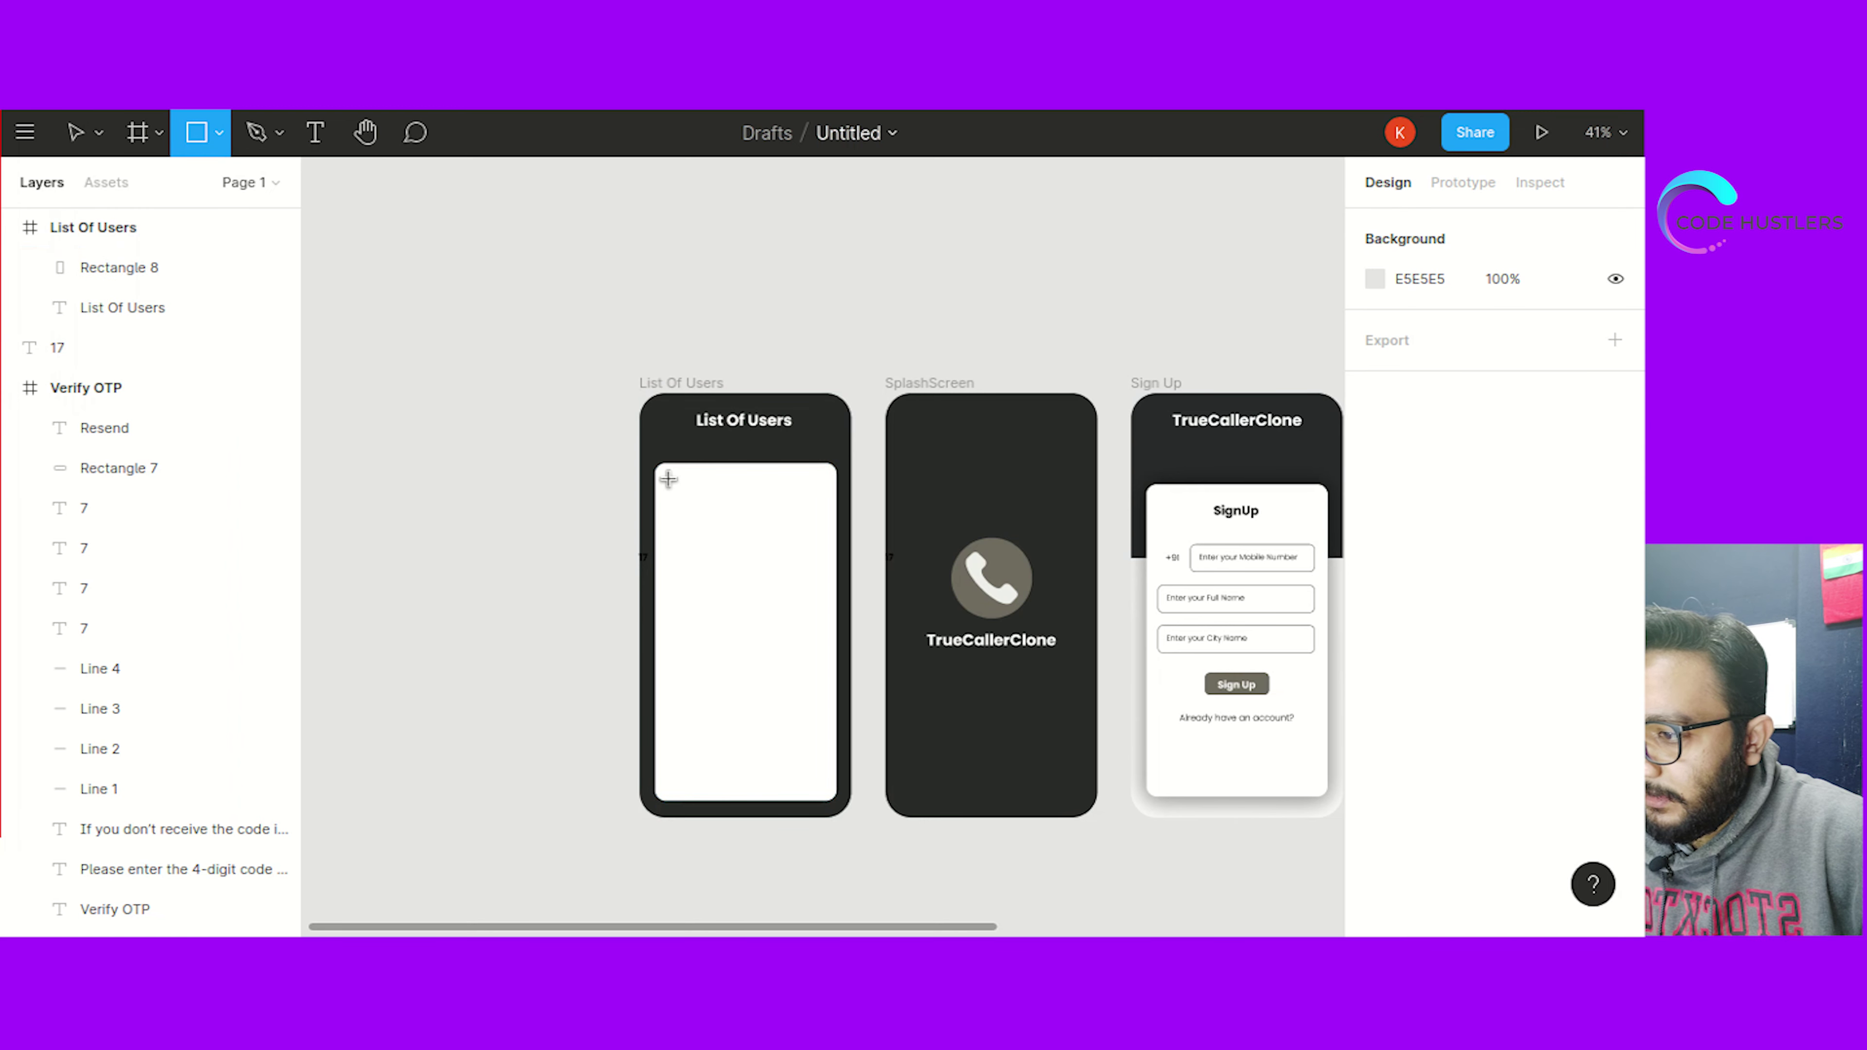
mouse_move(667, 477)
mouse_down()
mouse_move(698, 542)
mouse_move(735, 562)
mouse_up()
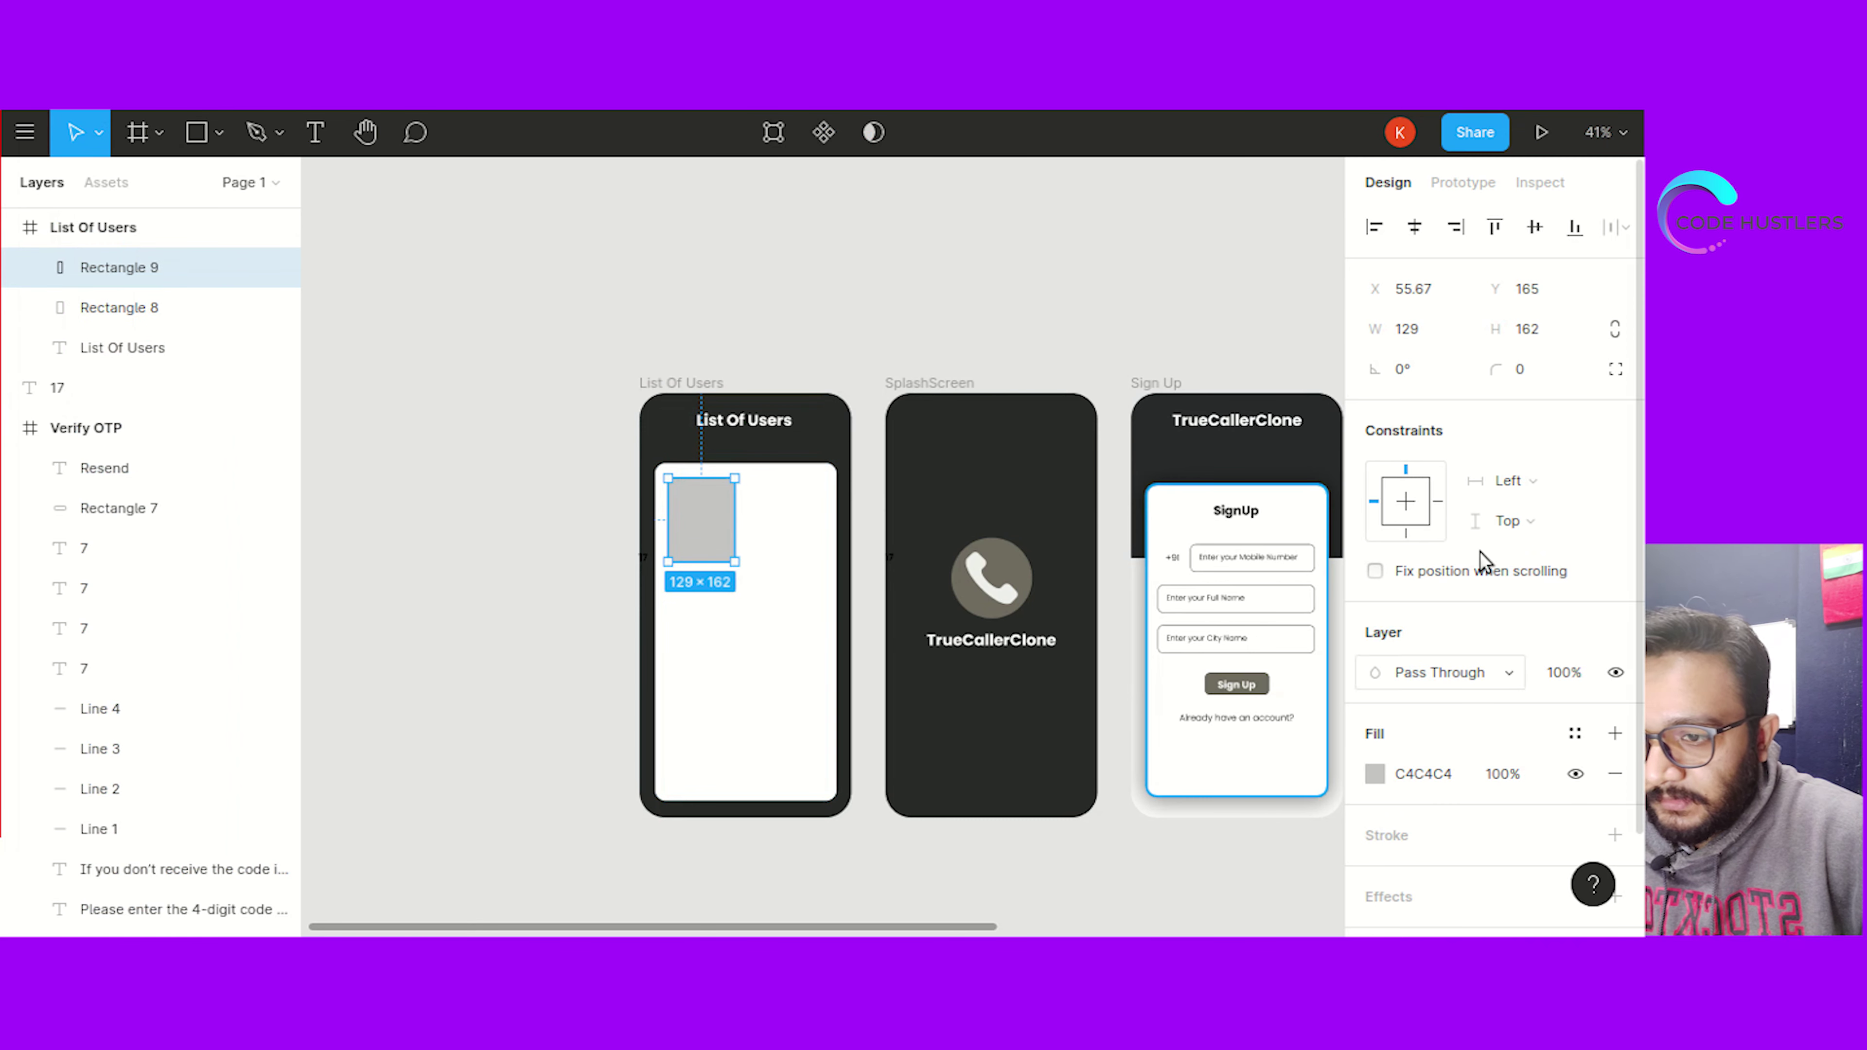
click(700, 384)
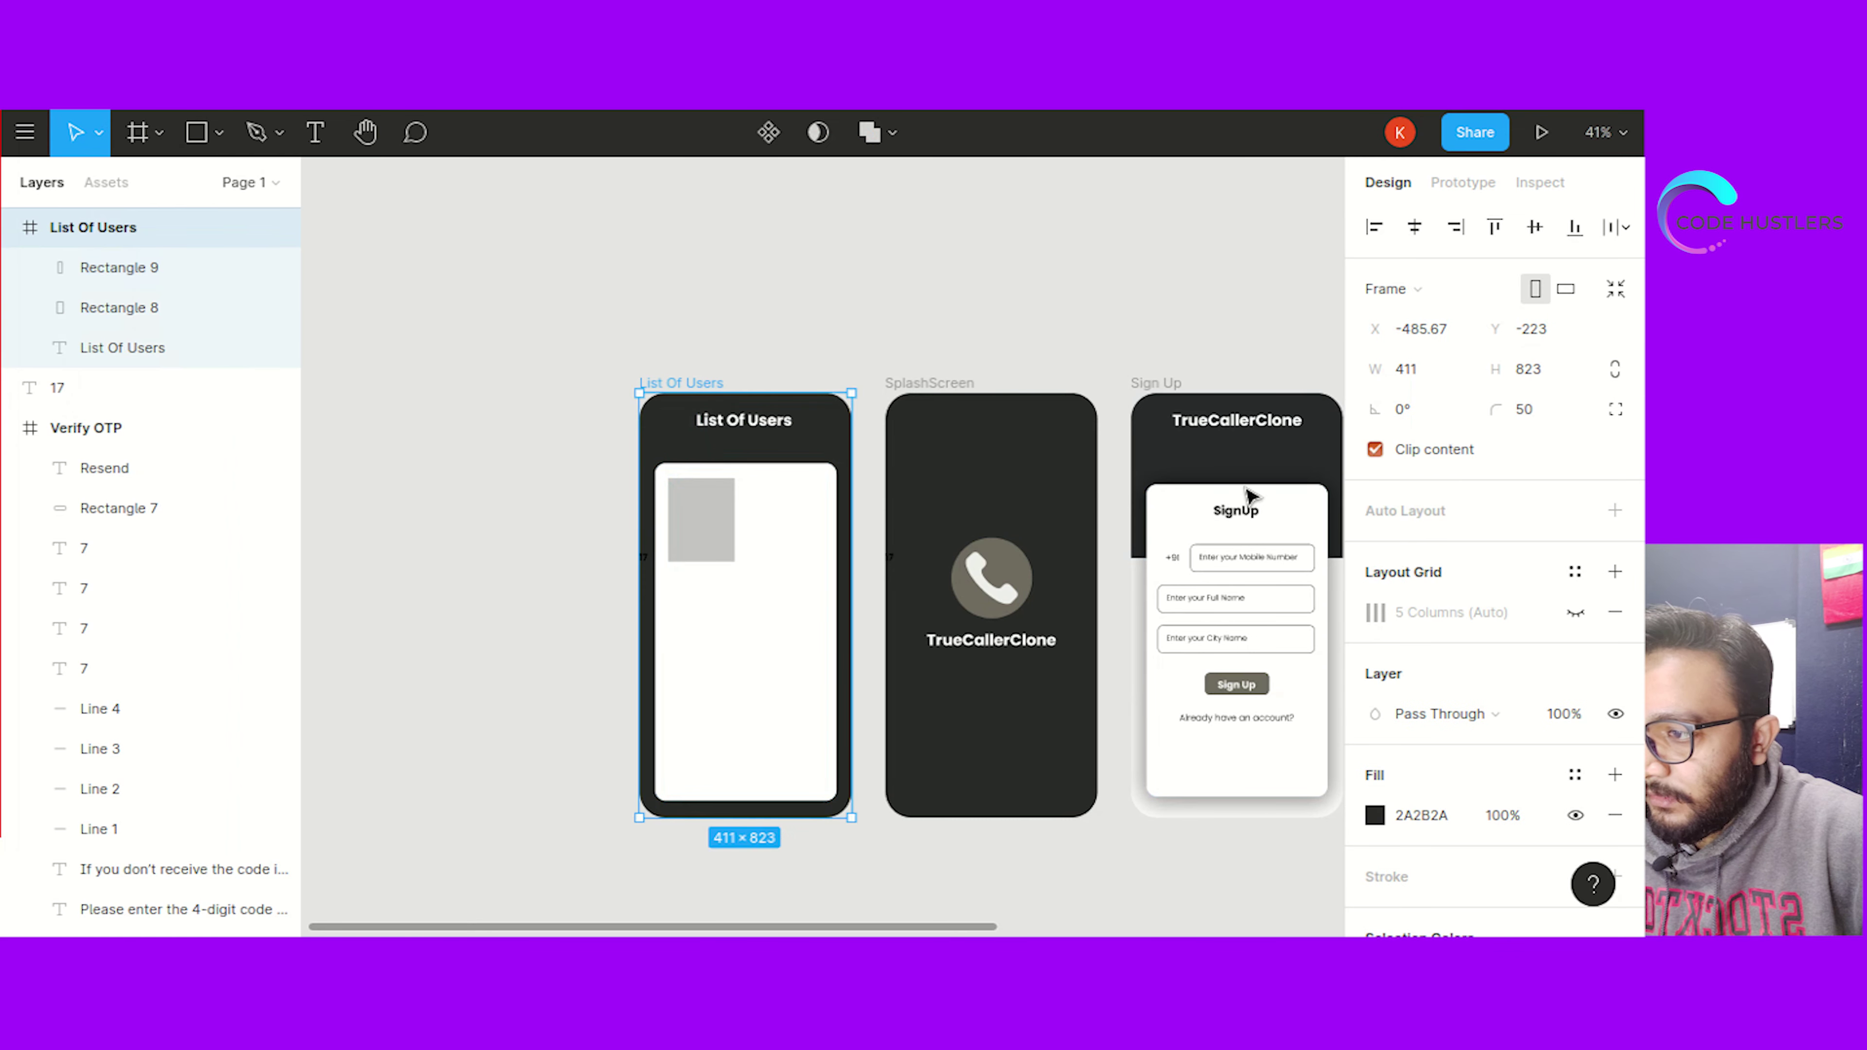
click(1575, 612)
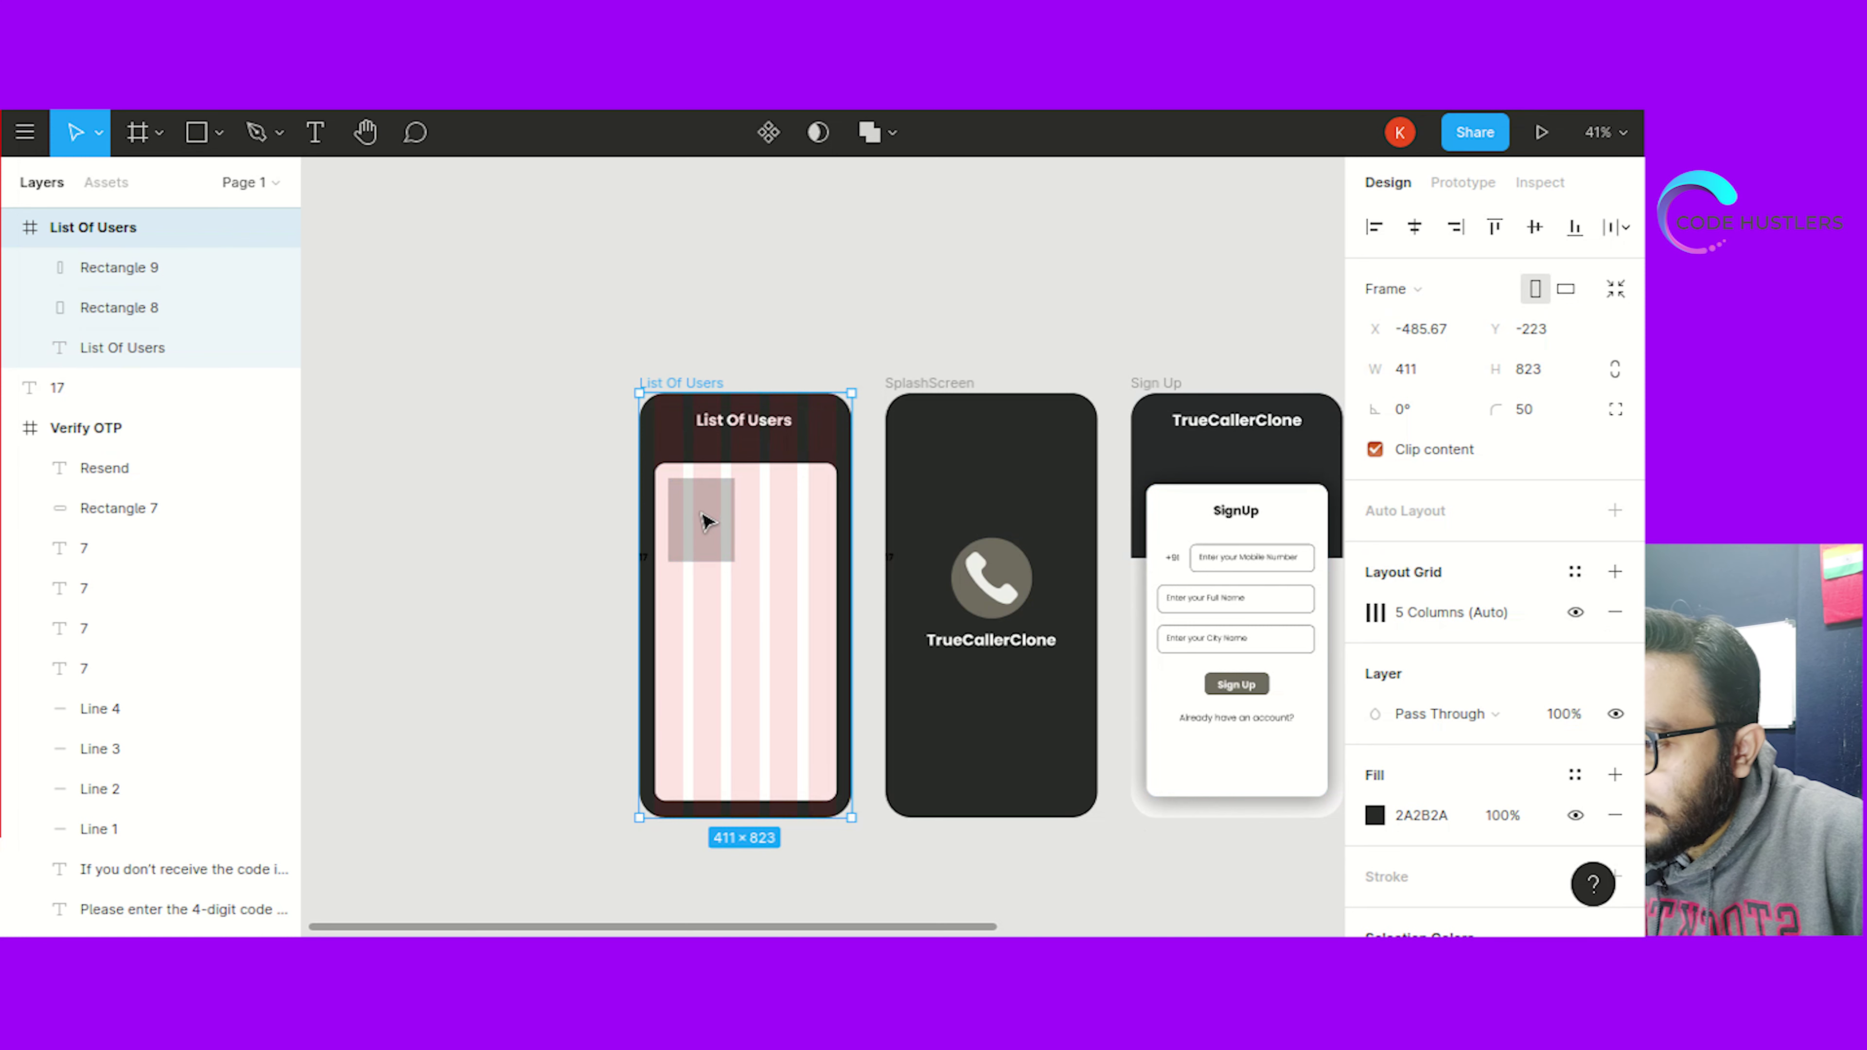
click(707, 524)
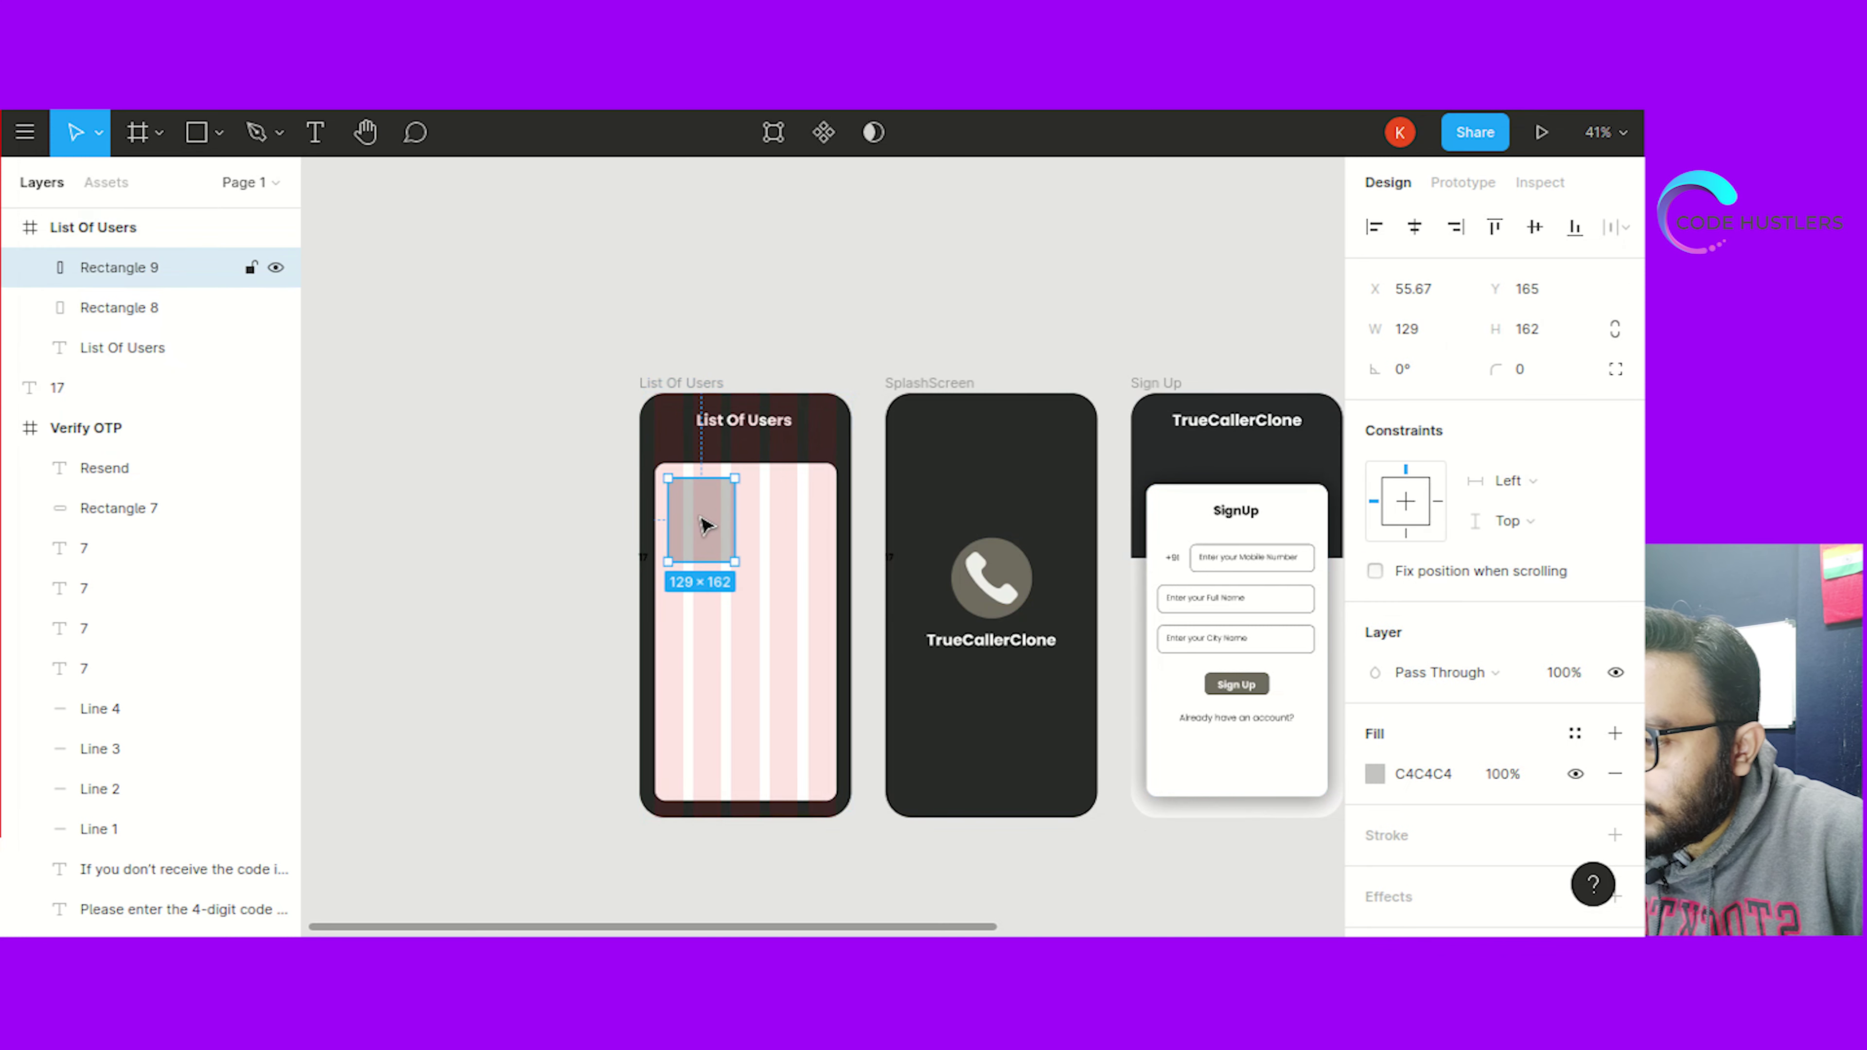
drag(704, 528, 703, 527)
Set the small card's corner radius to 10
click(1529, 375)
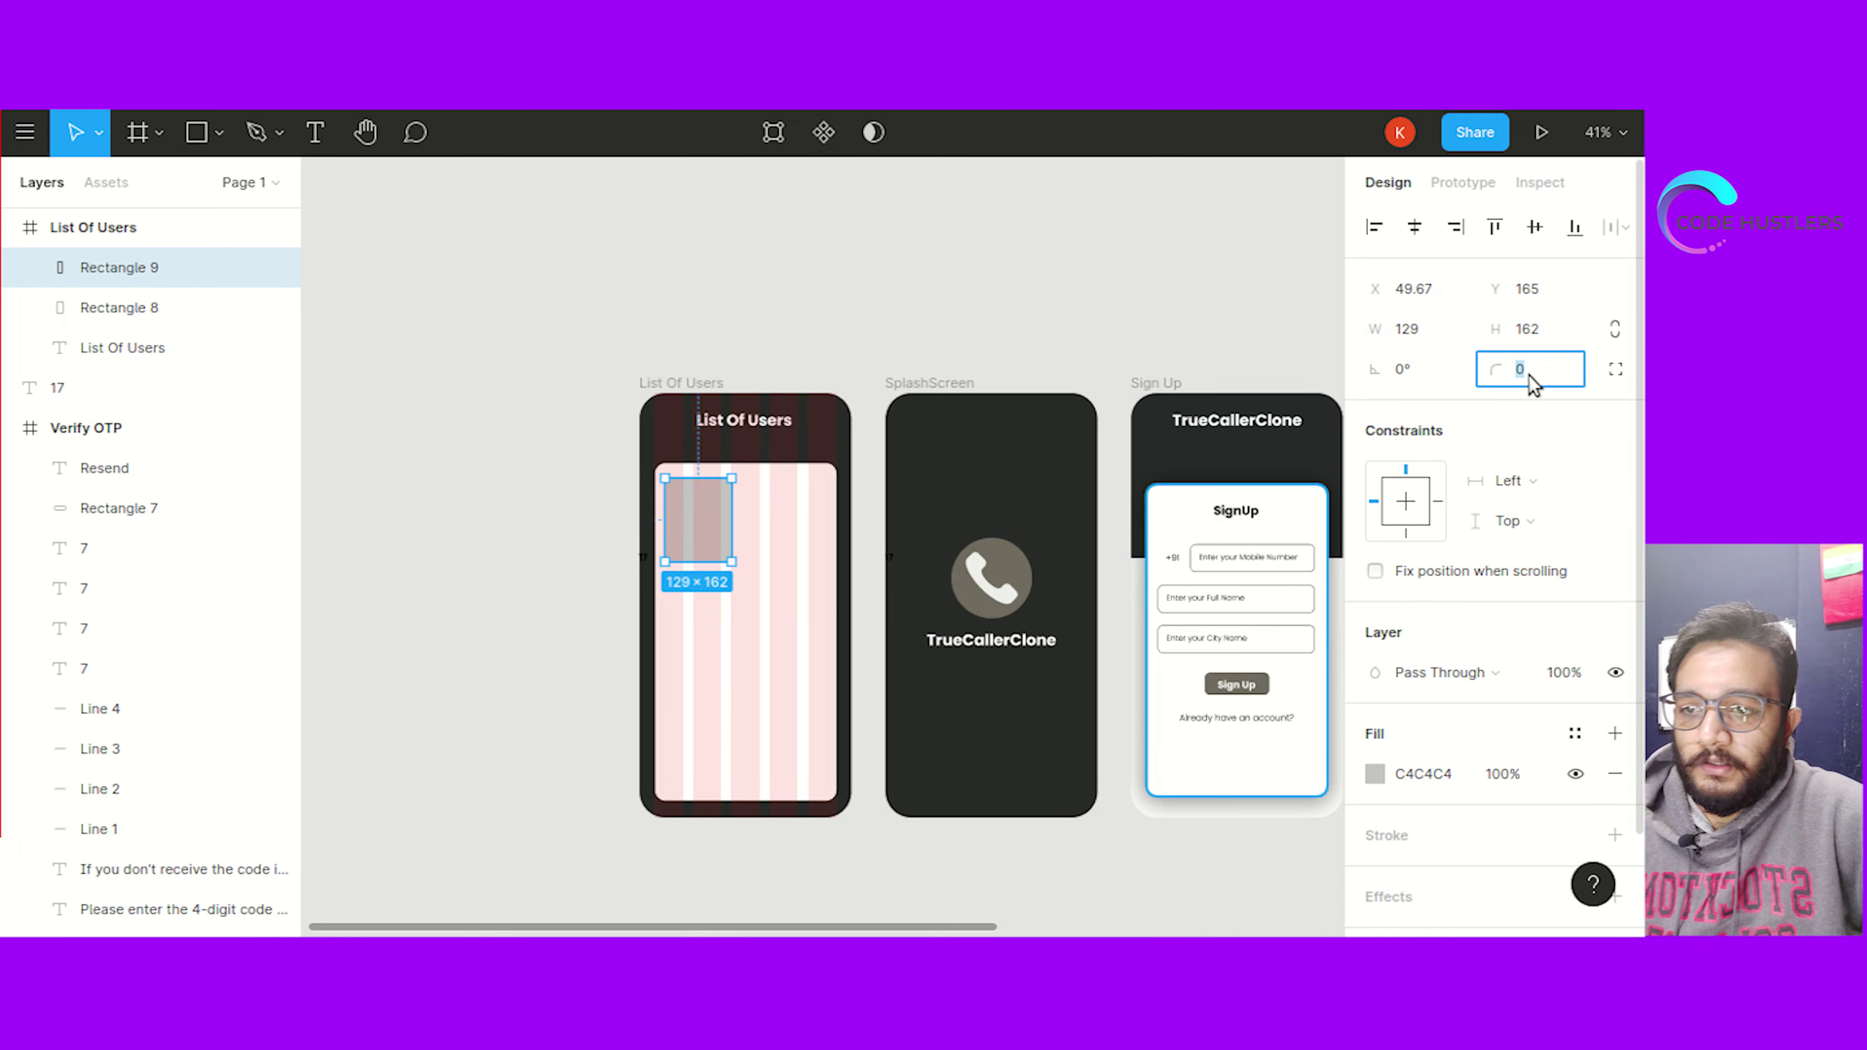
text(10)
click(1109, 730)
click(706, 530)
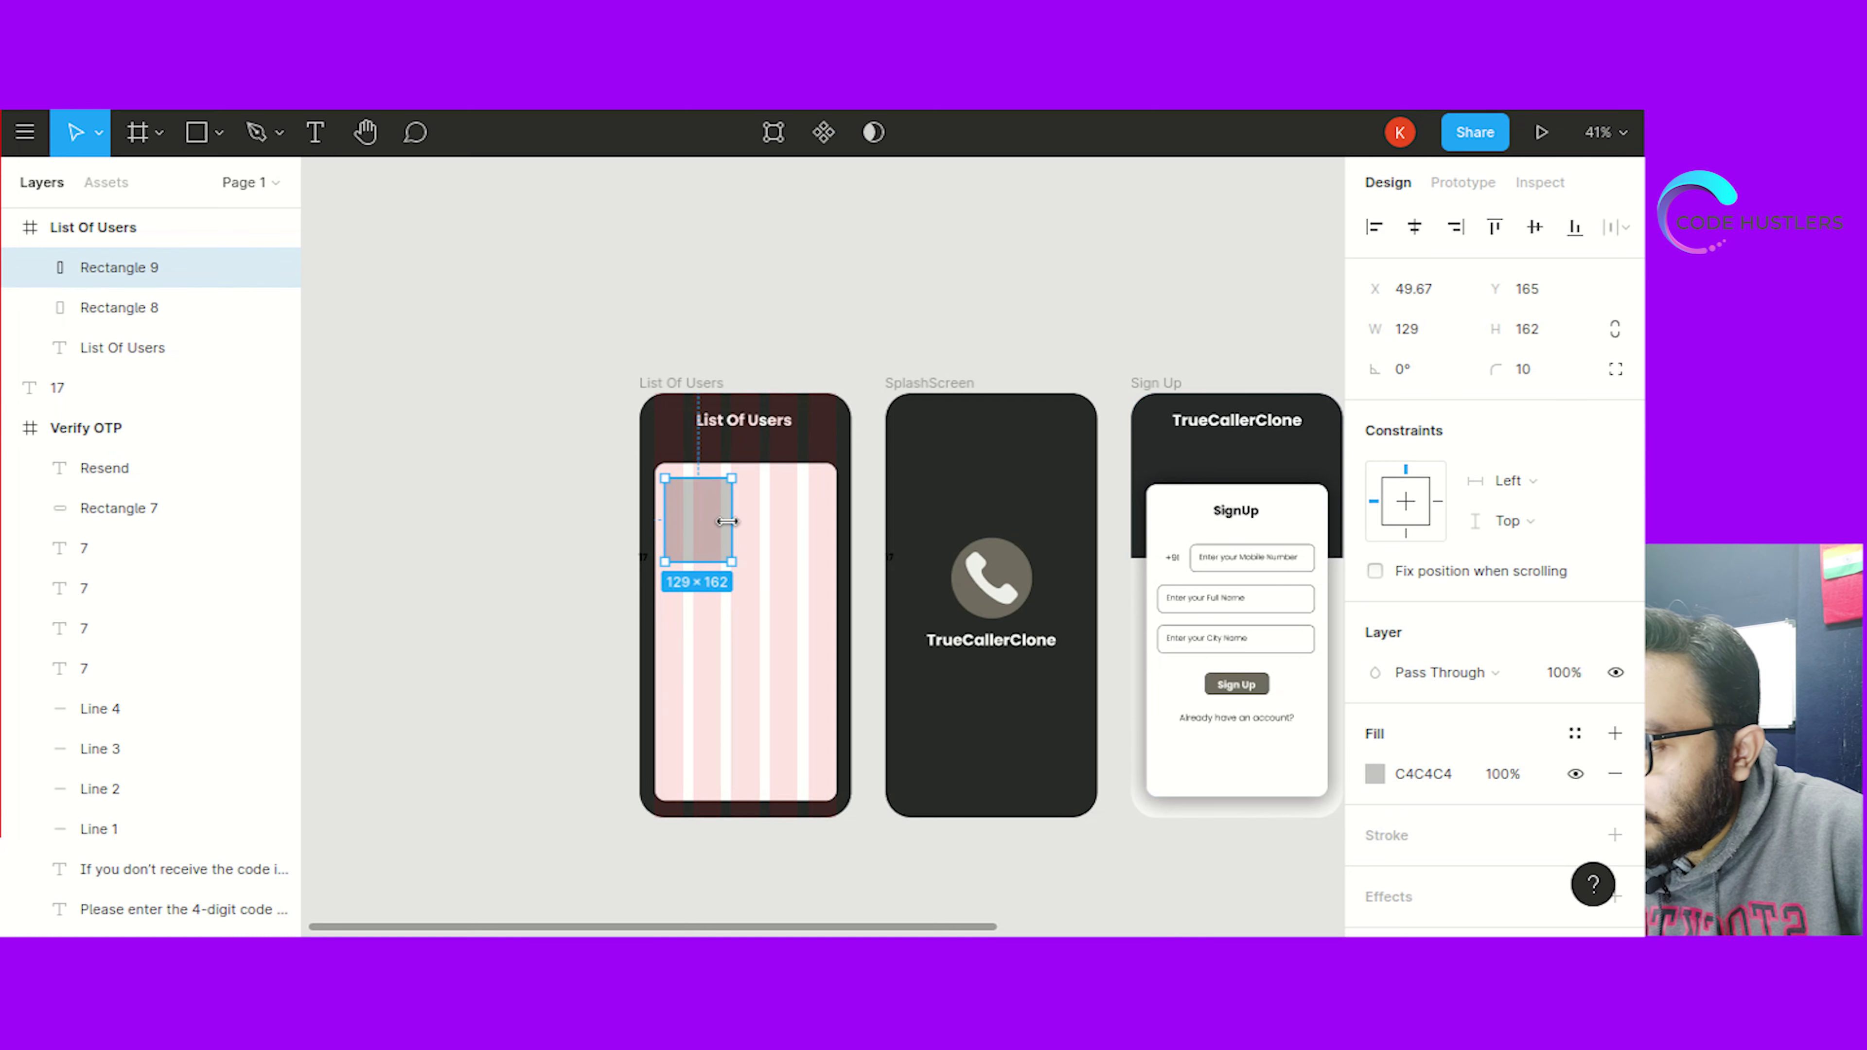
click(807, 294)
click(698, 526)
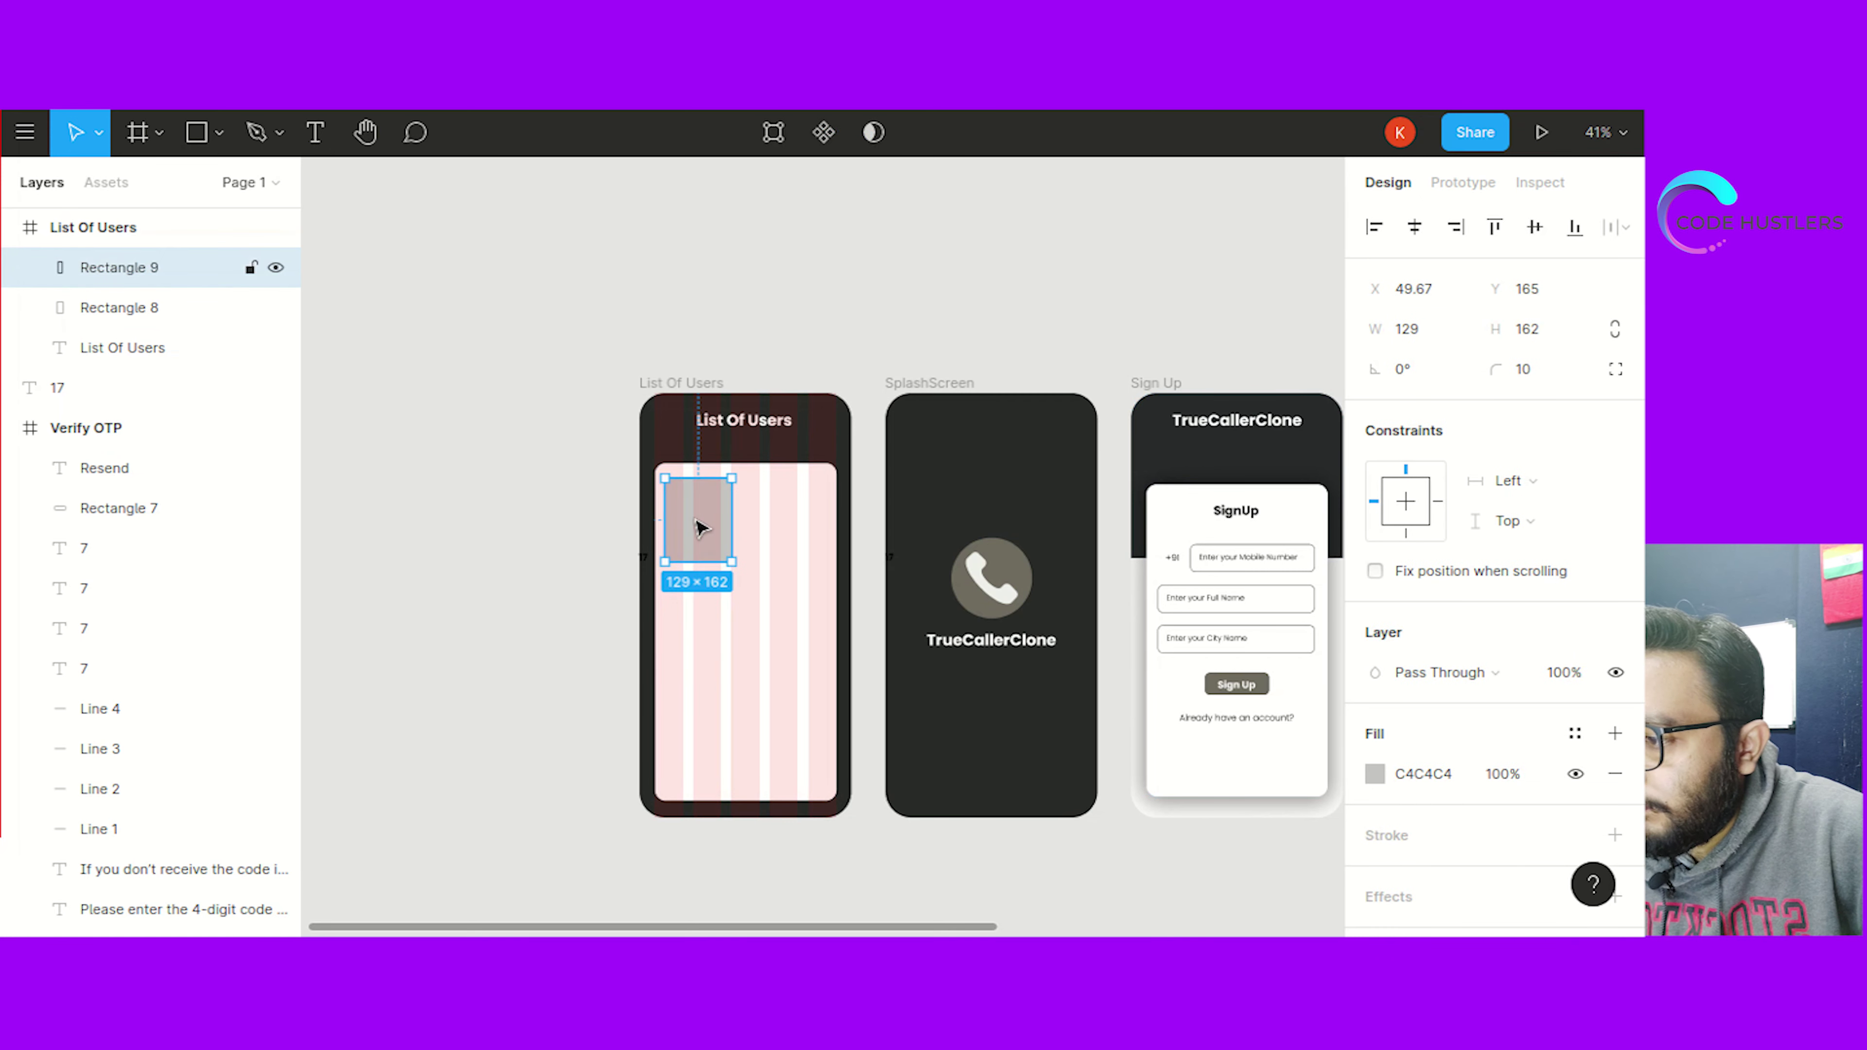
Look up the fill colour of the Sign Up button's background shape
click(1442, 773)
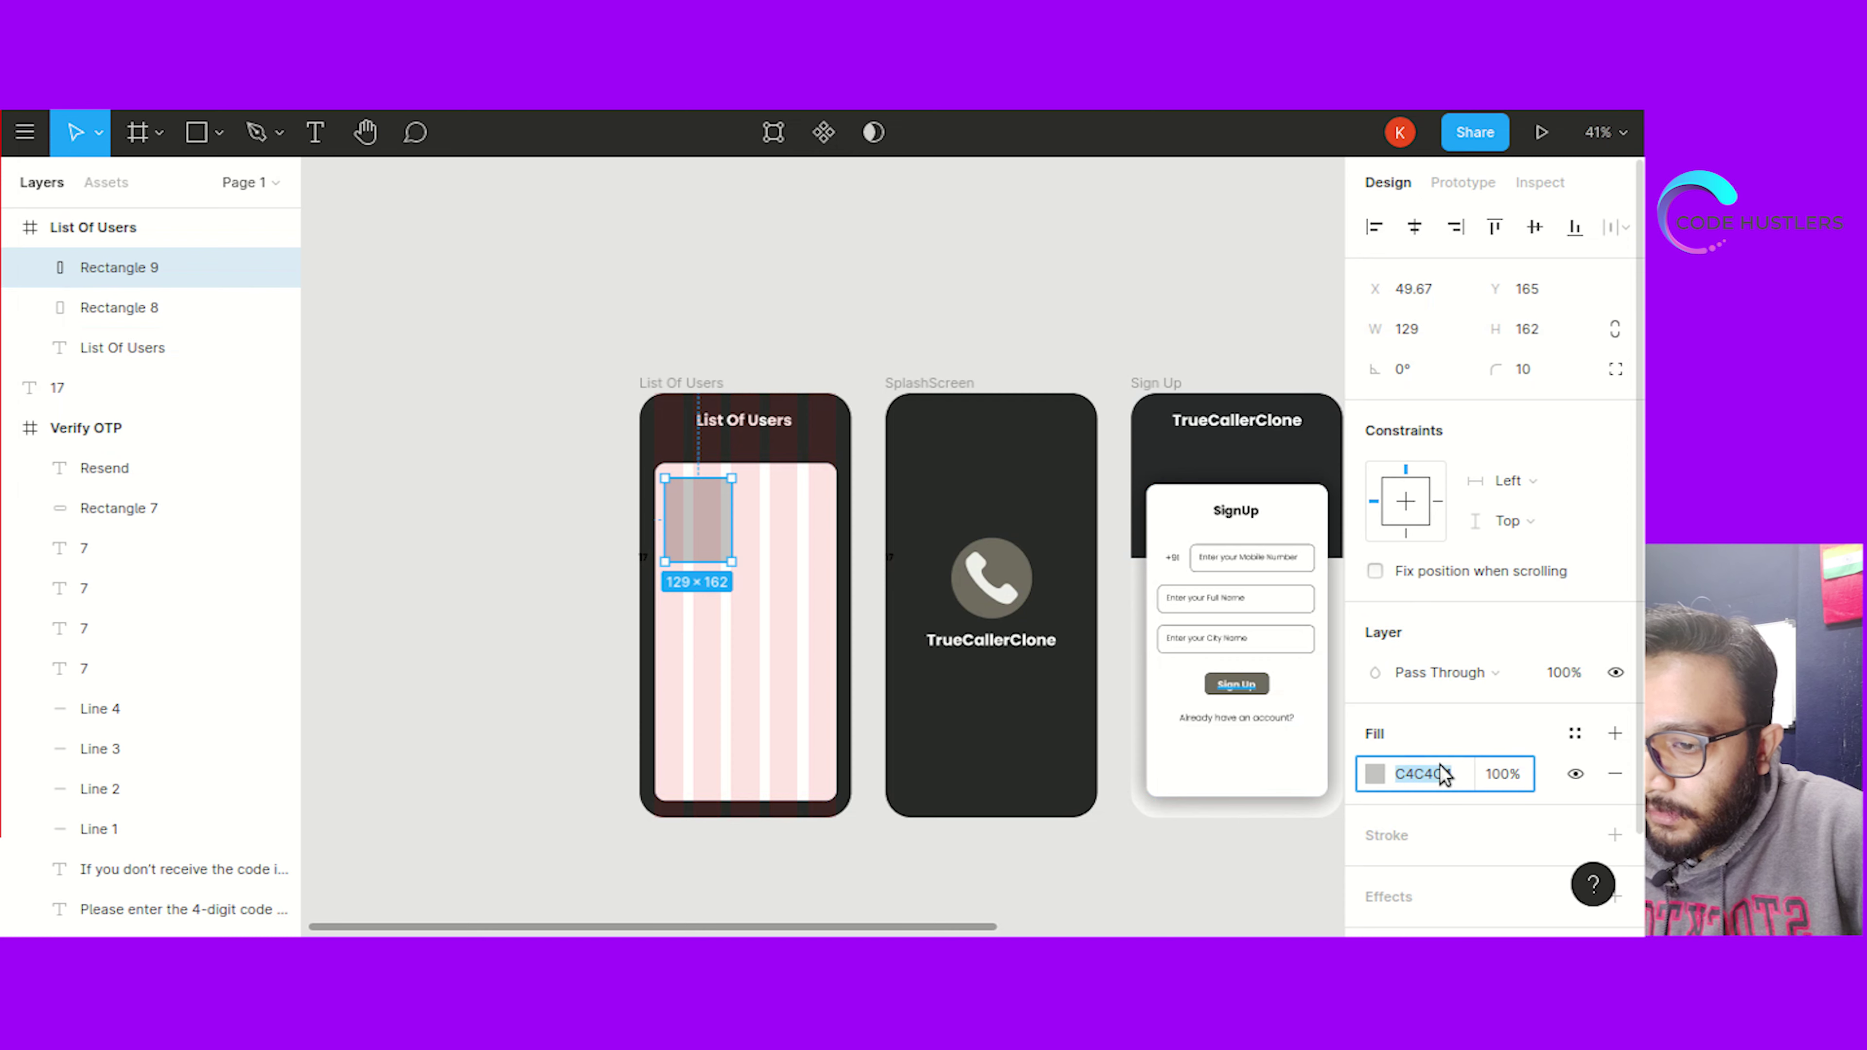
click(1007, 577)
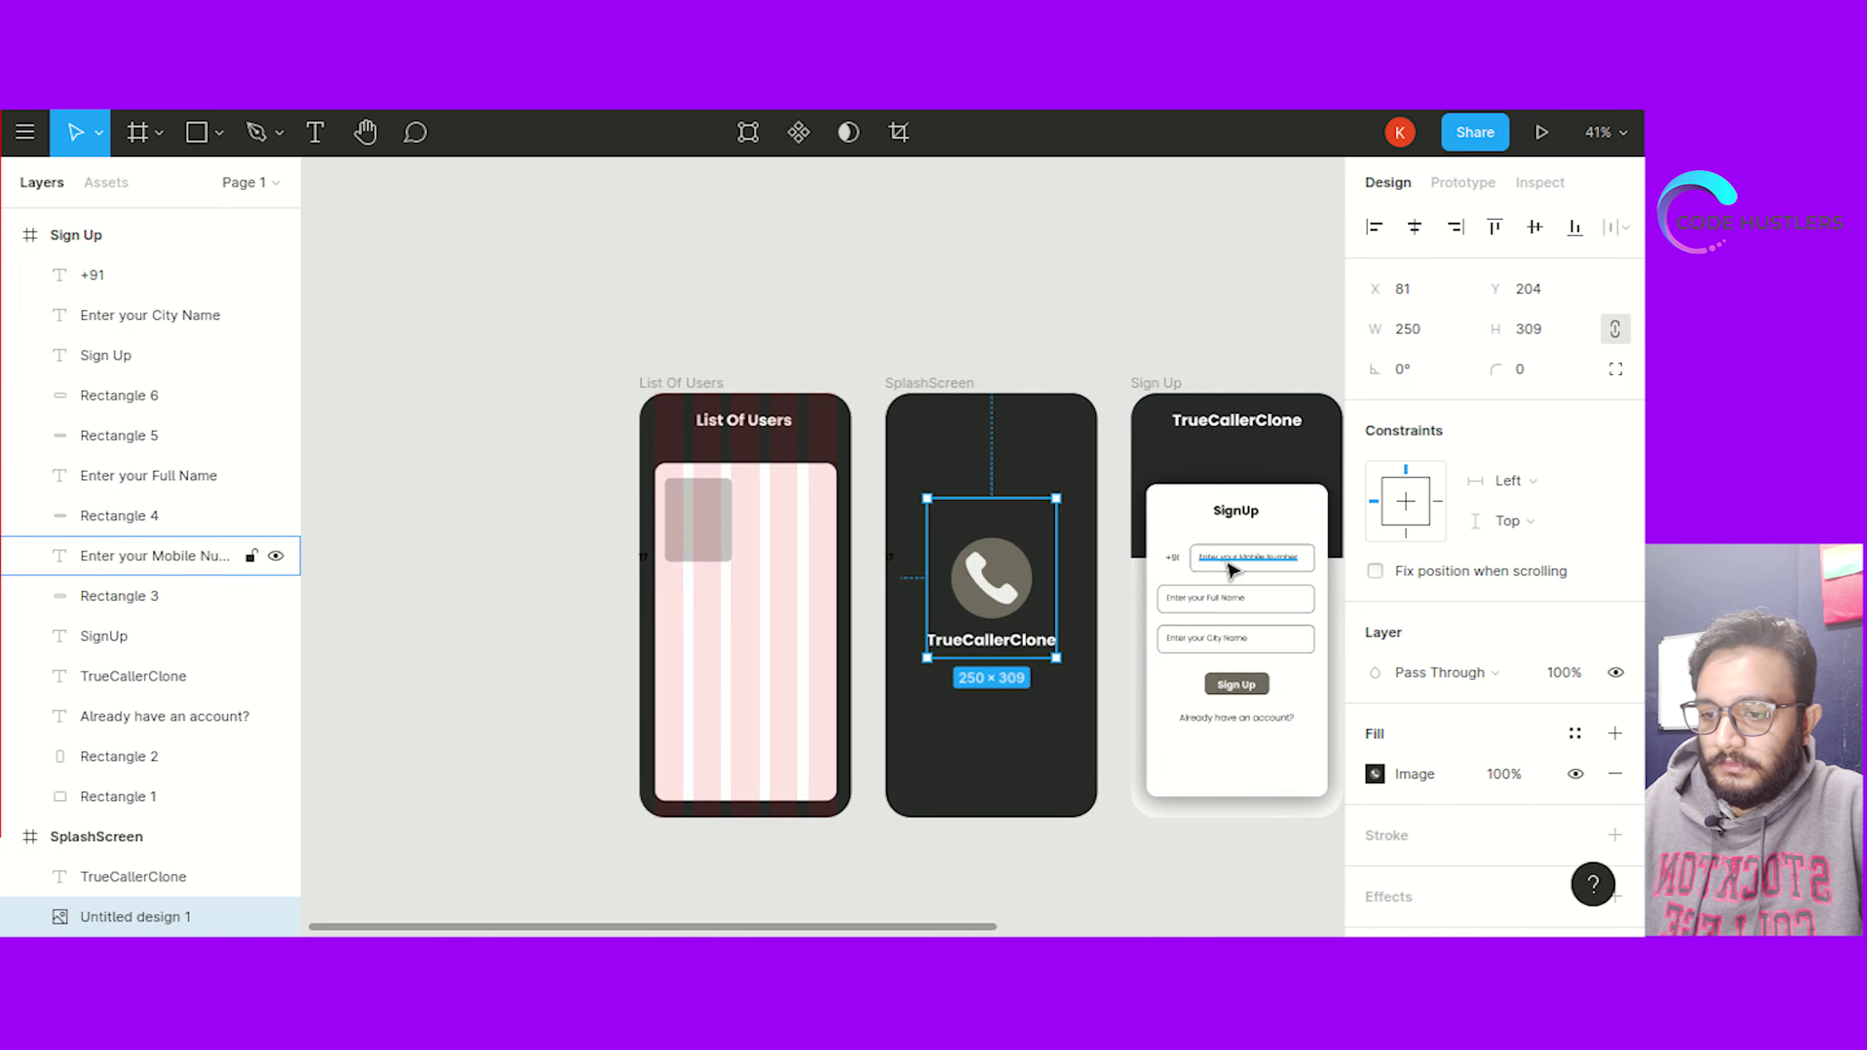
click(1258, 686)
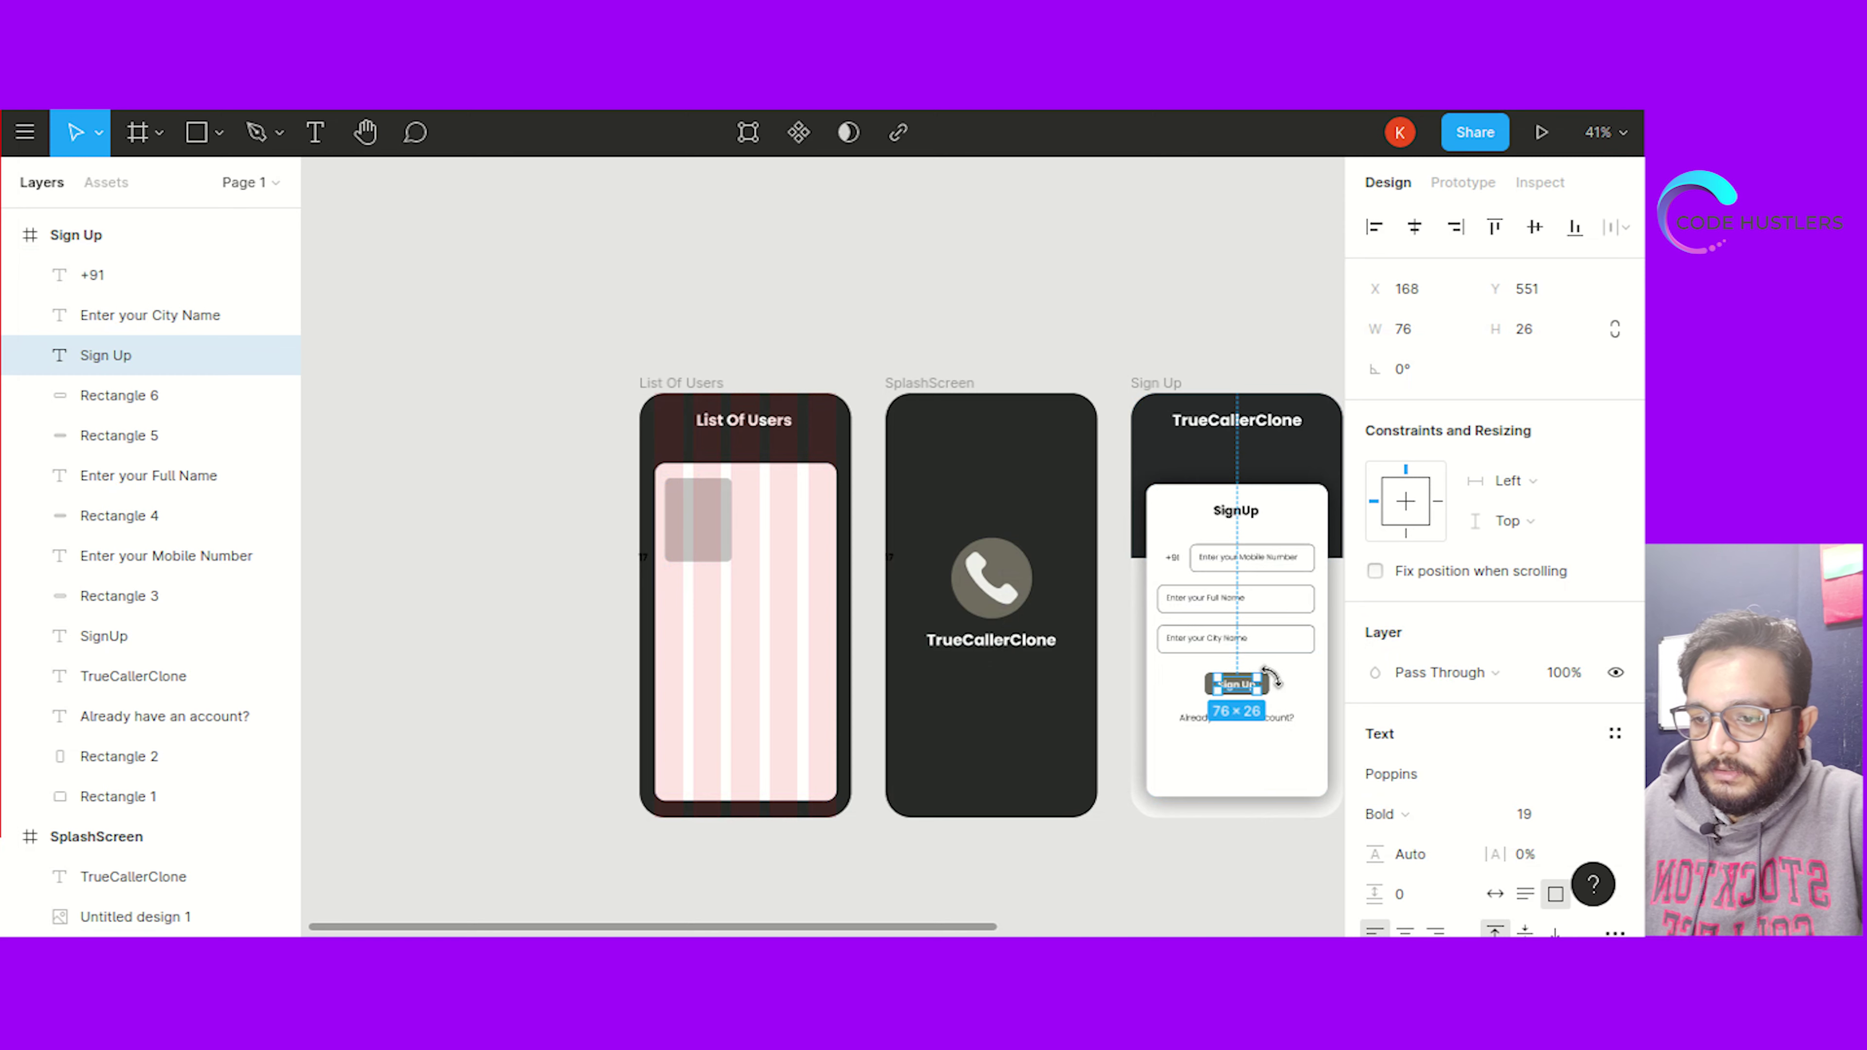
click(1280, 854)
click(1265, 680)
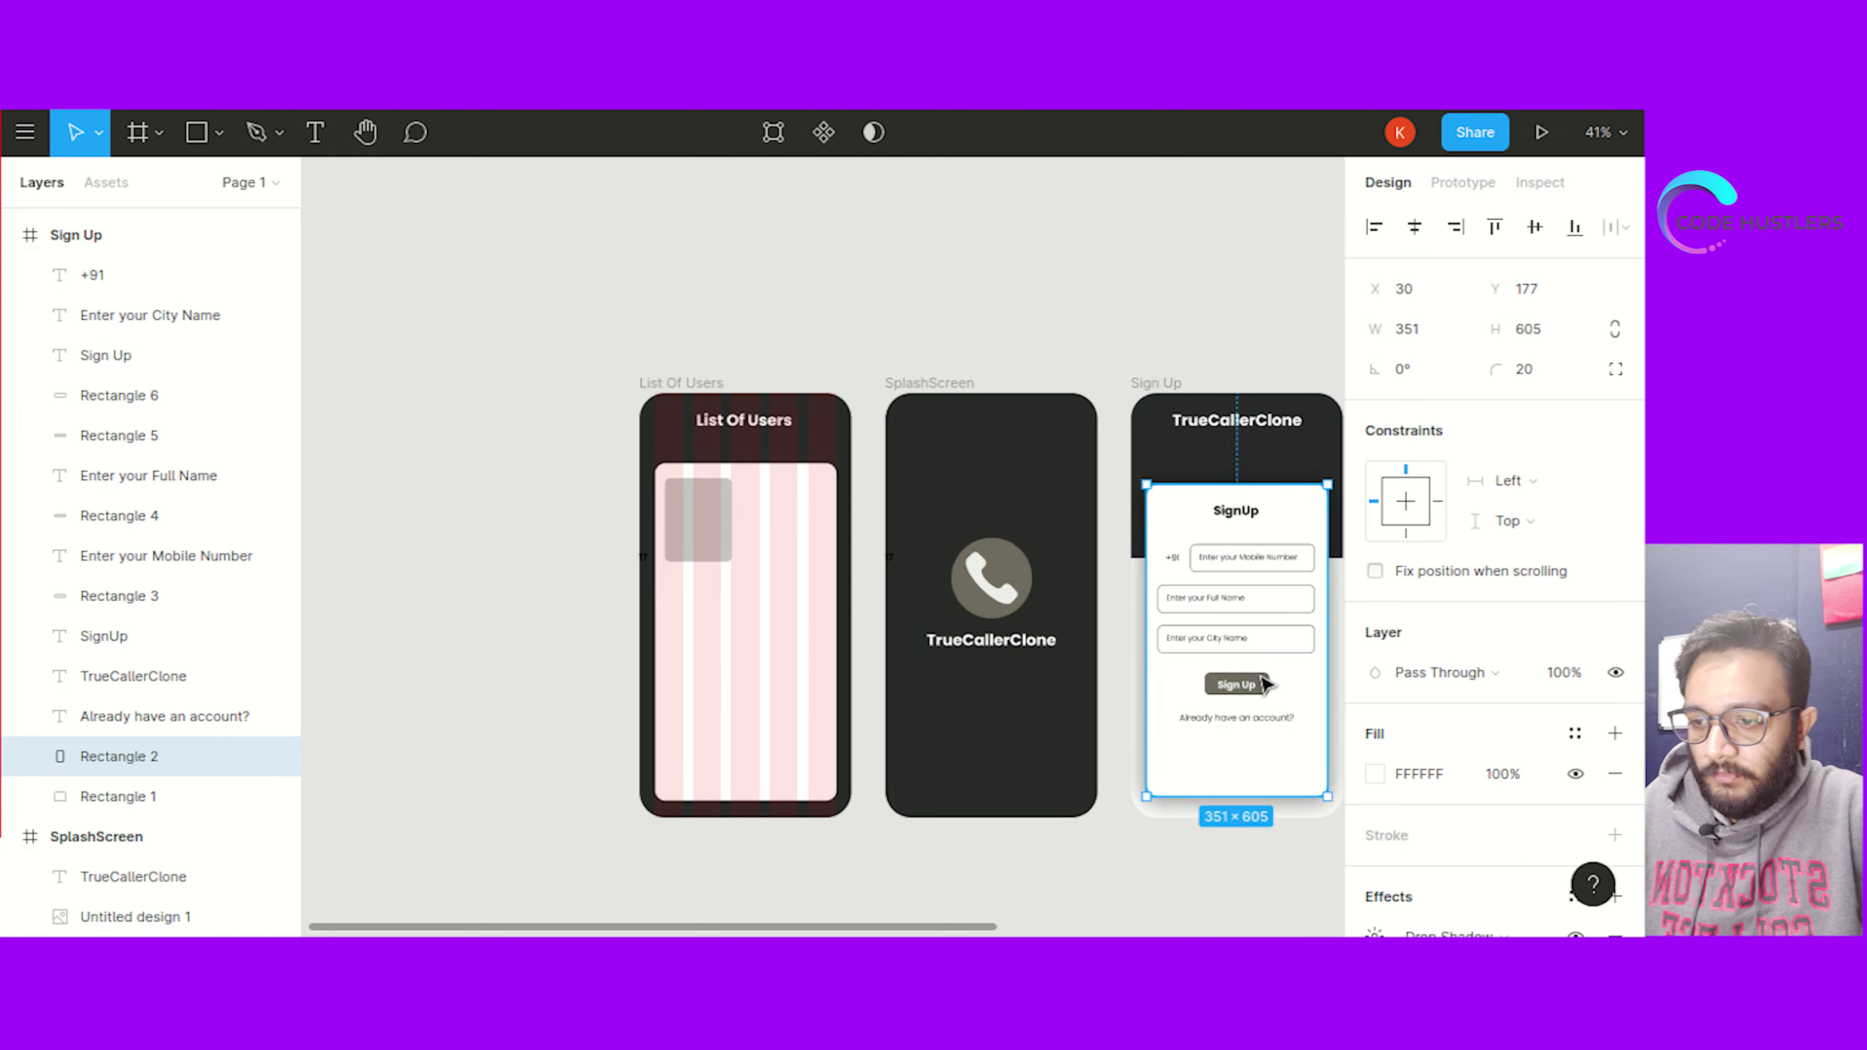
click(1264, 682)
click(1271, 892)
click(1261, 676)
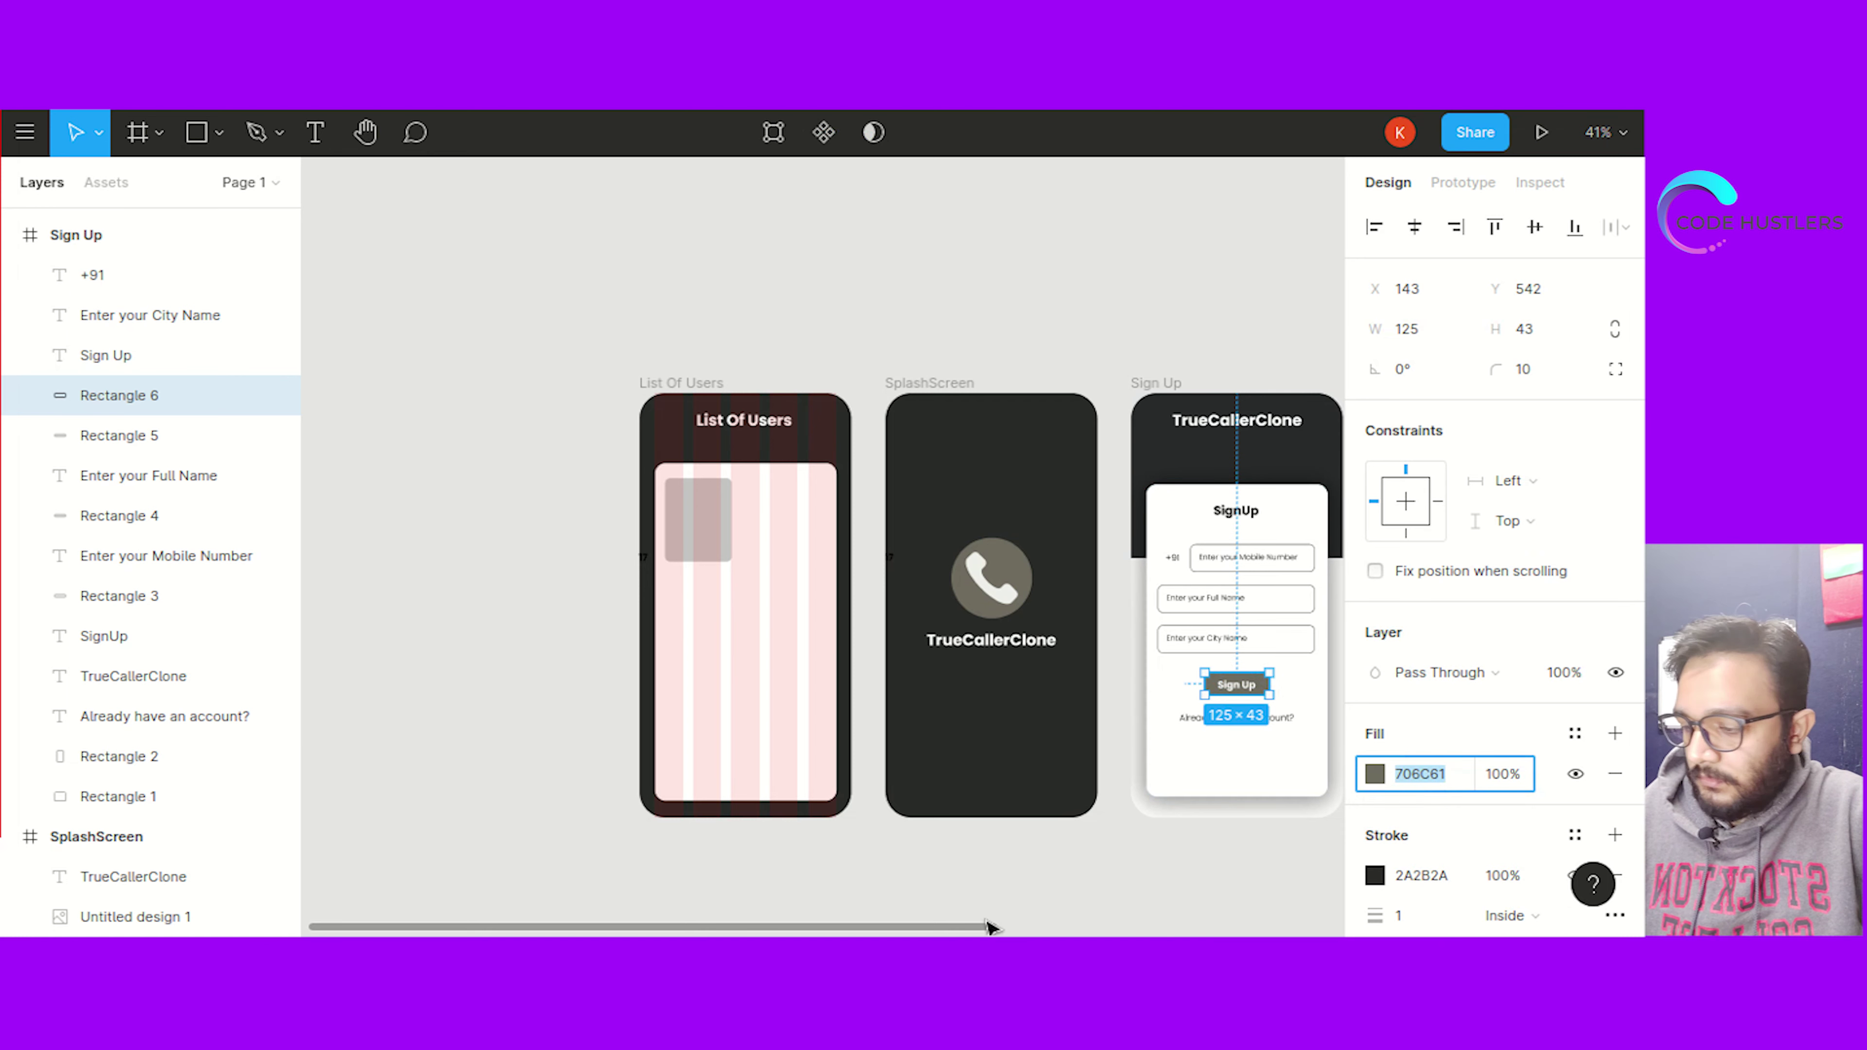
Change the user card's fill from C4C4C4 to 706C61
click(706, 507)
click(1404, 772)
key(ctrl+v)
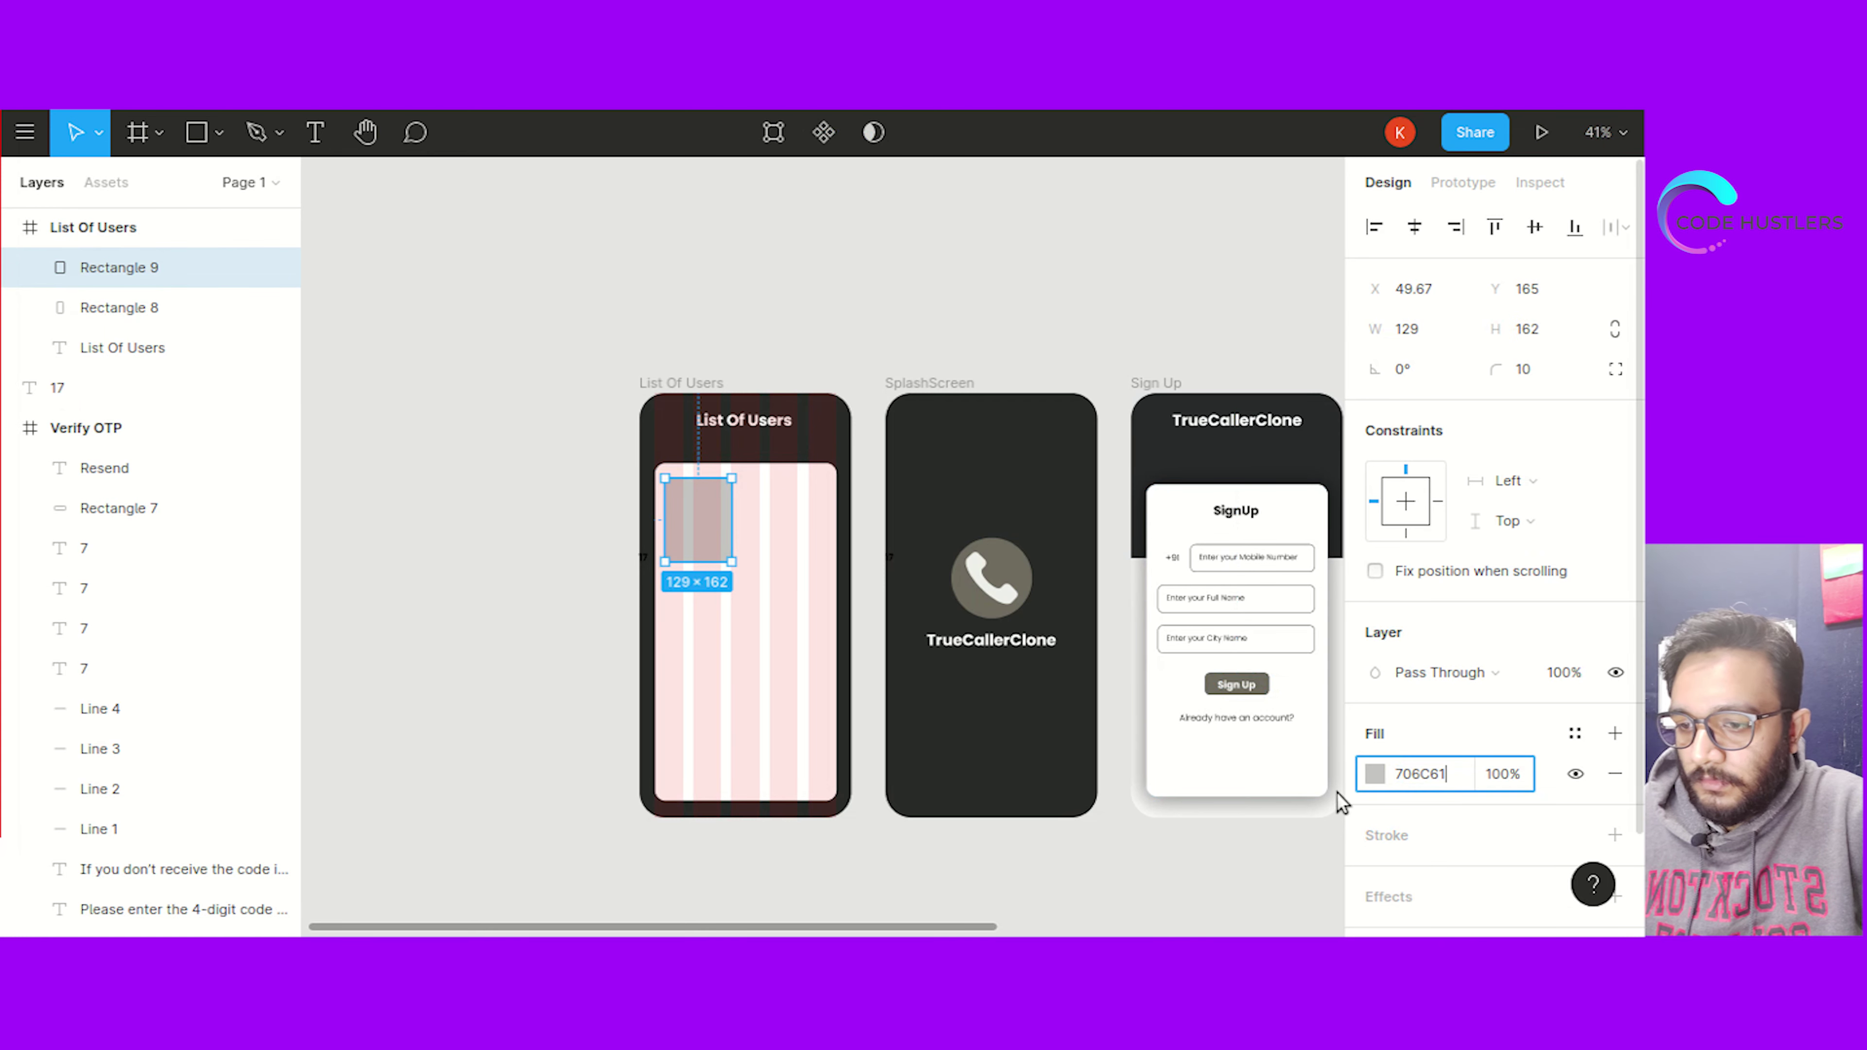
click(909, 250)
scroll(517, 581, up, 1)
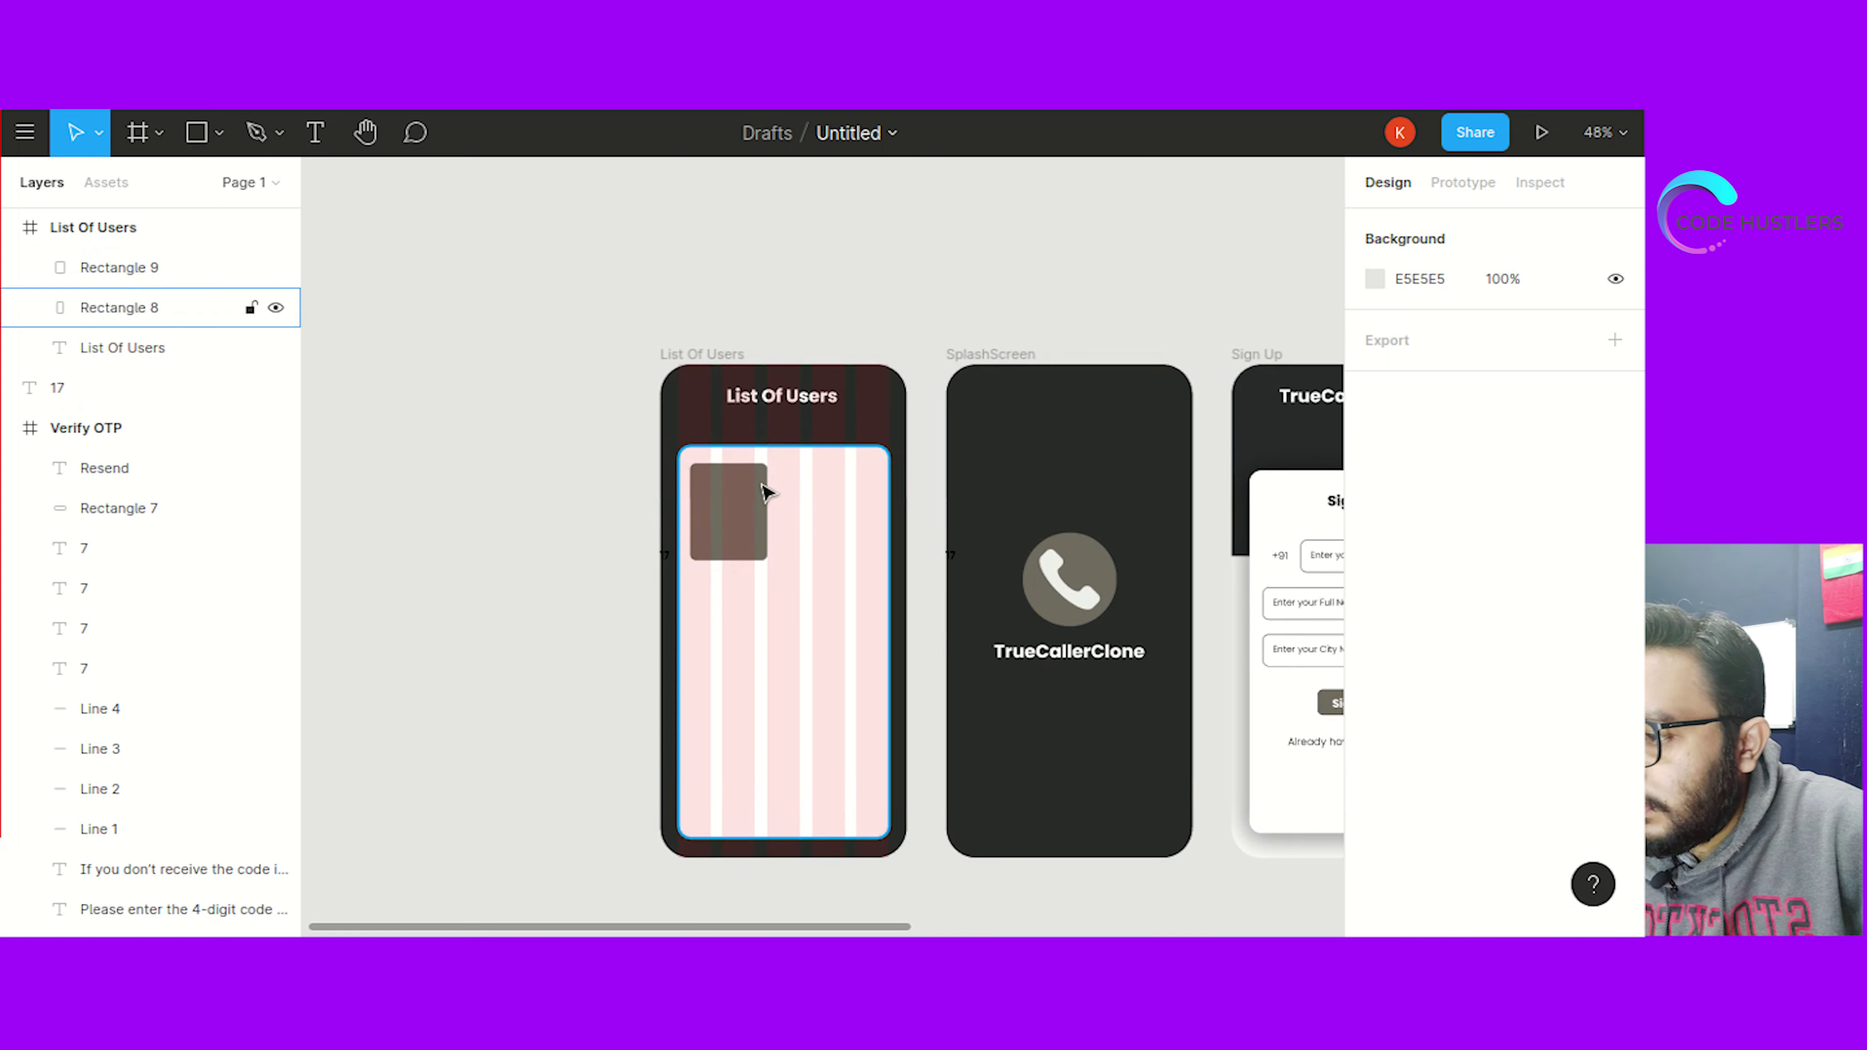
click(735, 514)
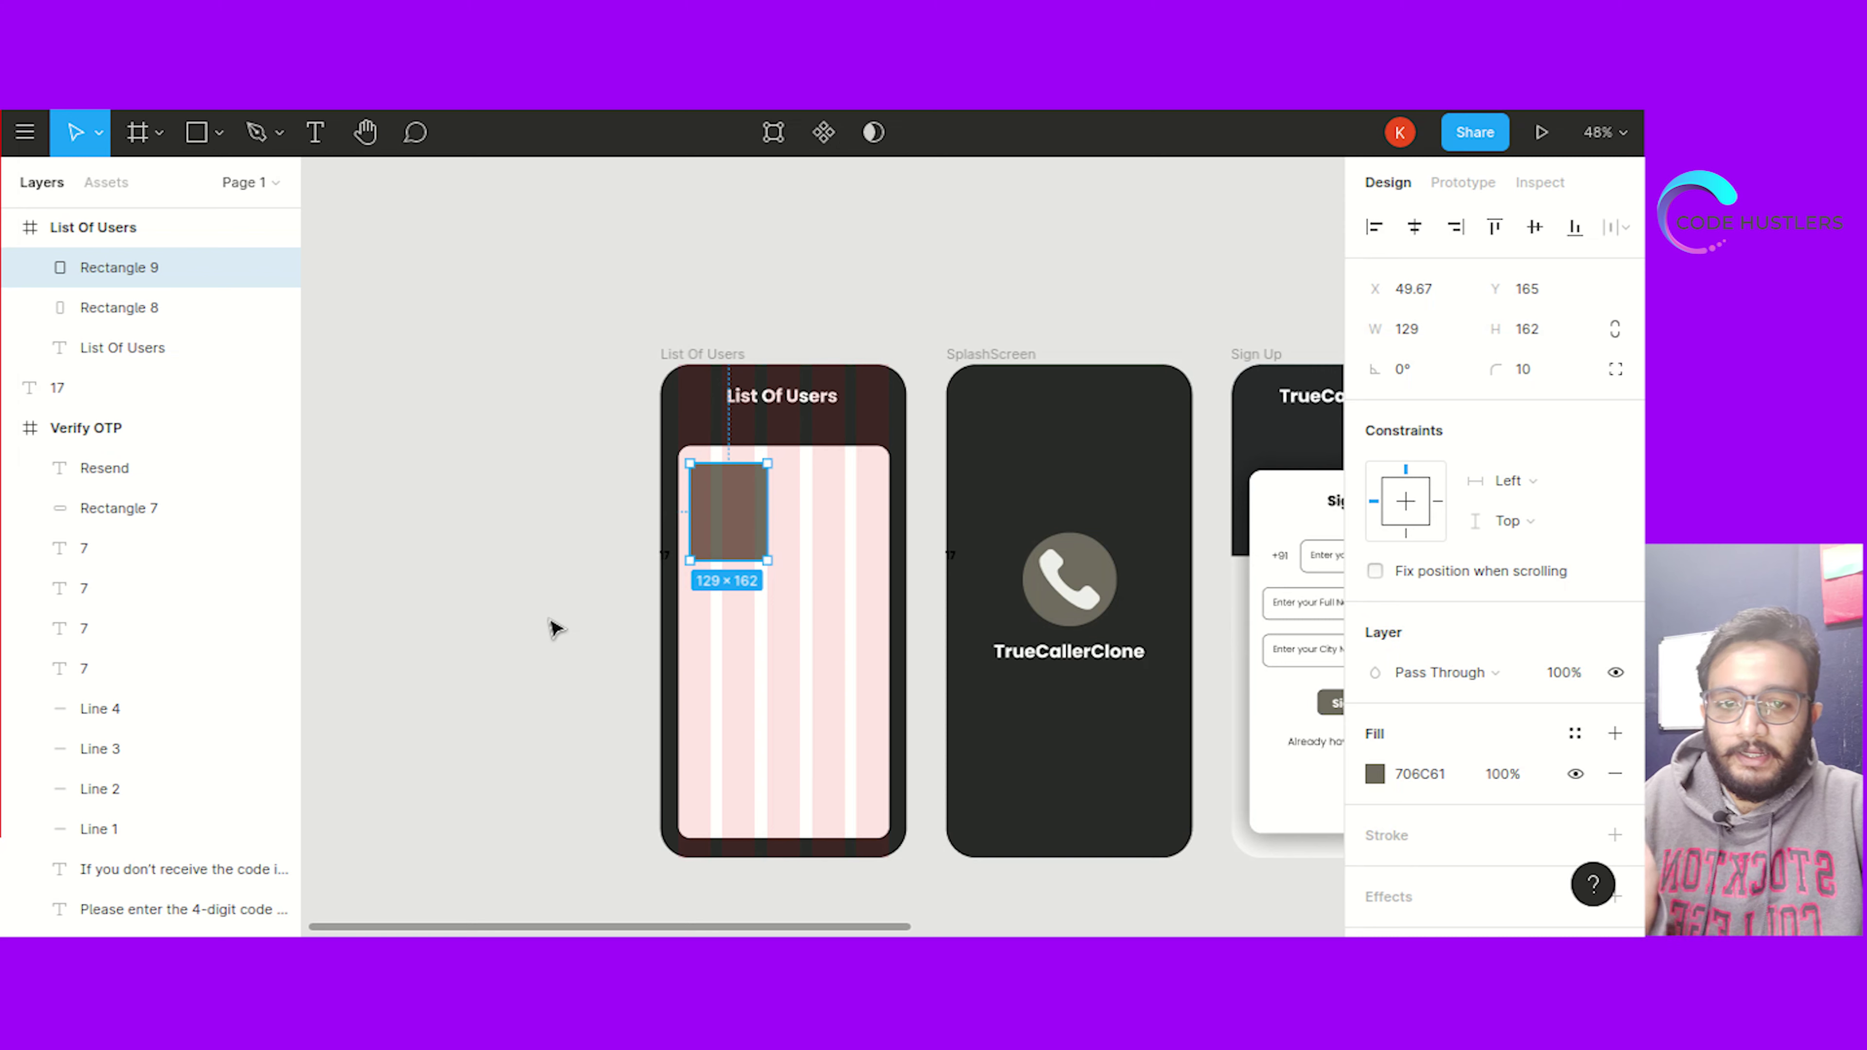
Draw an ellipse inside the user card and size it to 50×50
click(542, 513)
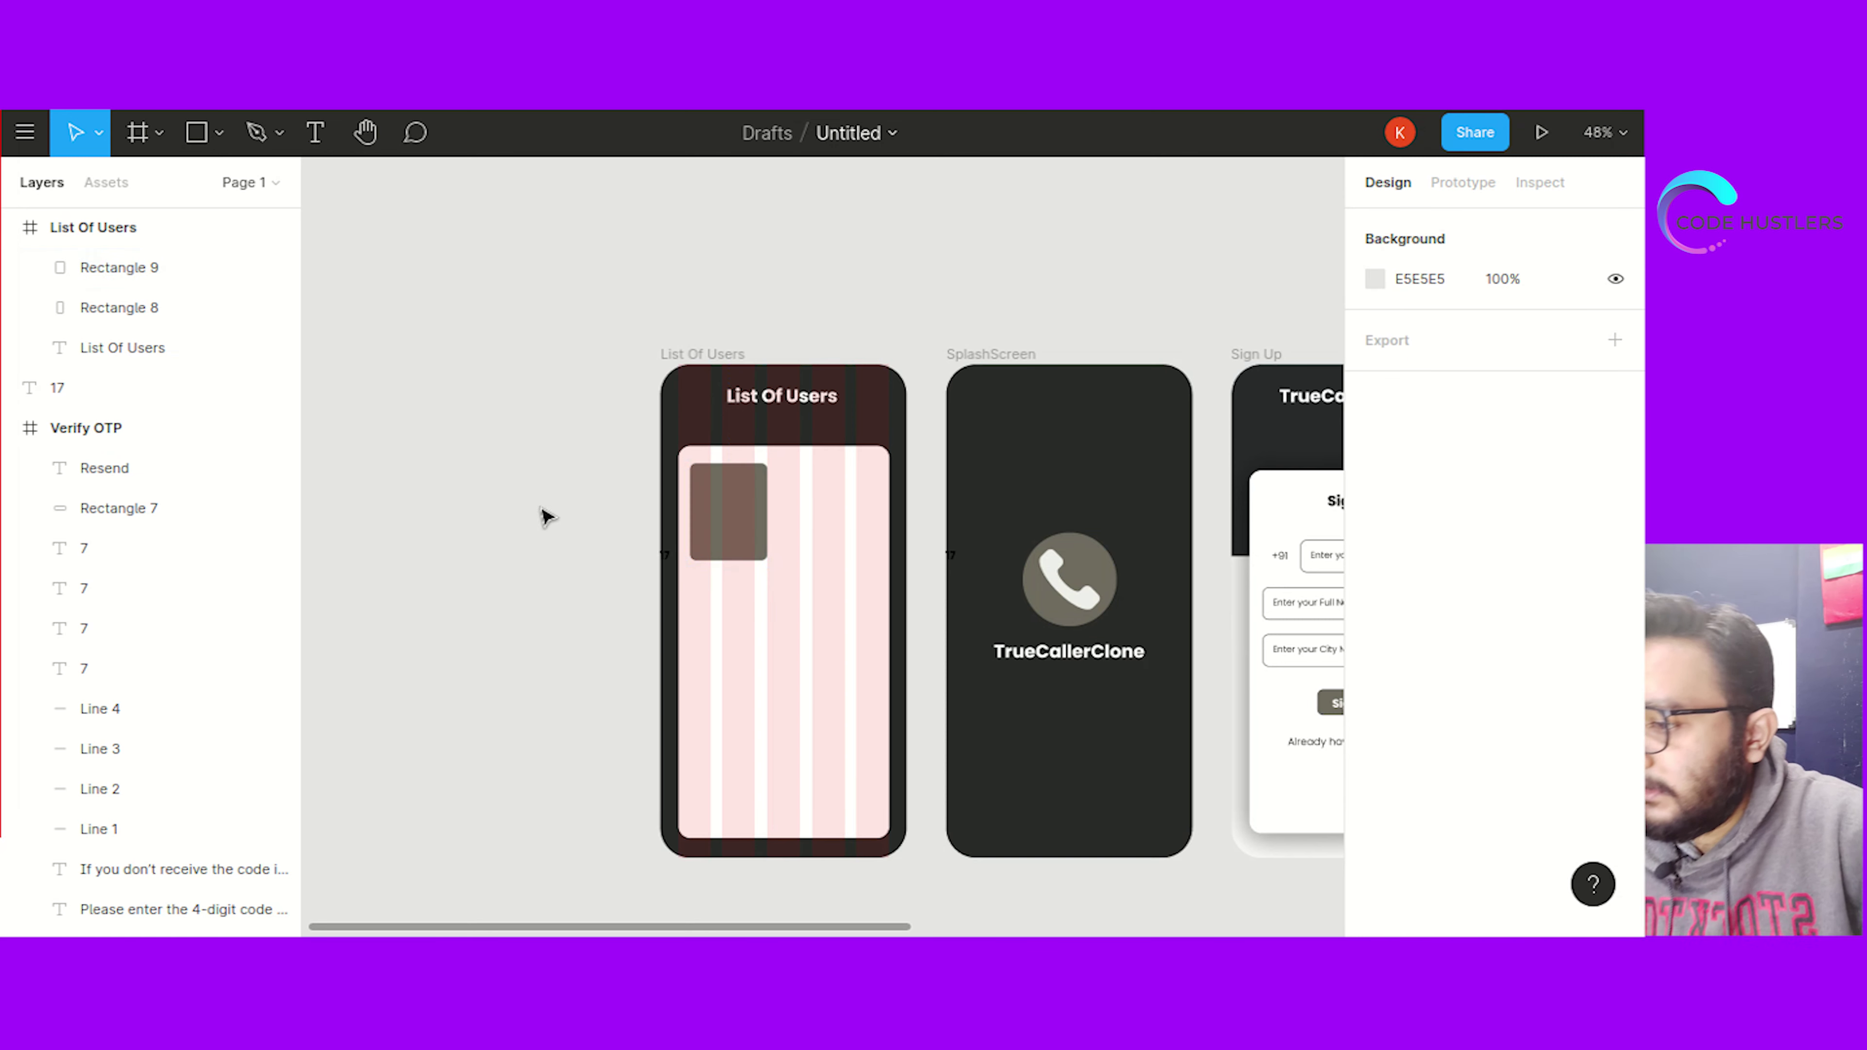
click(719, 507)
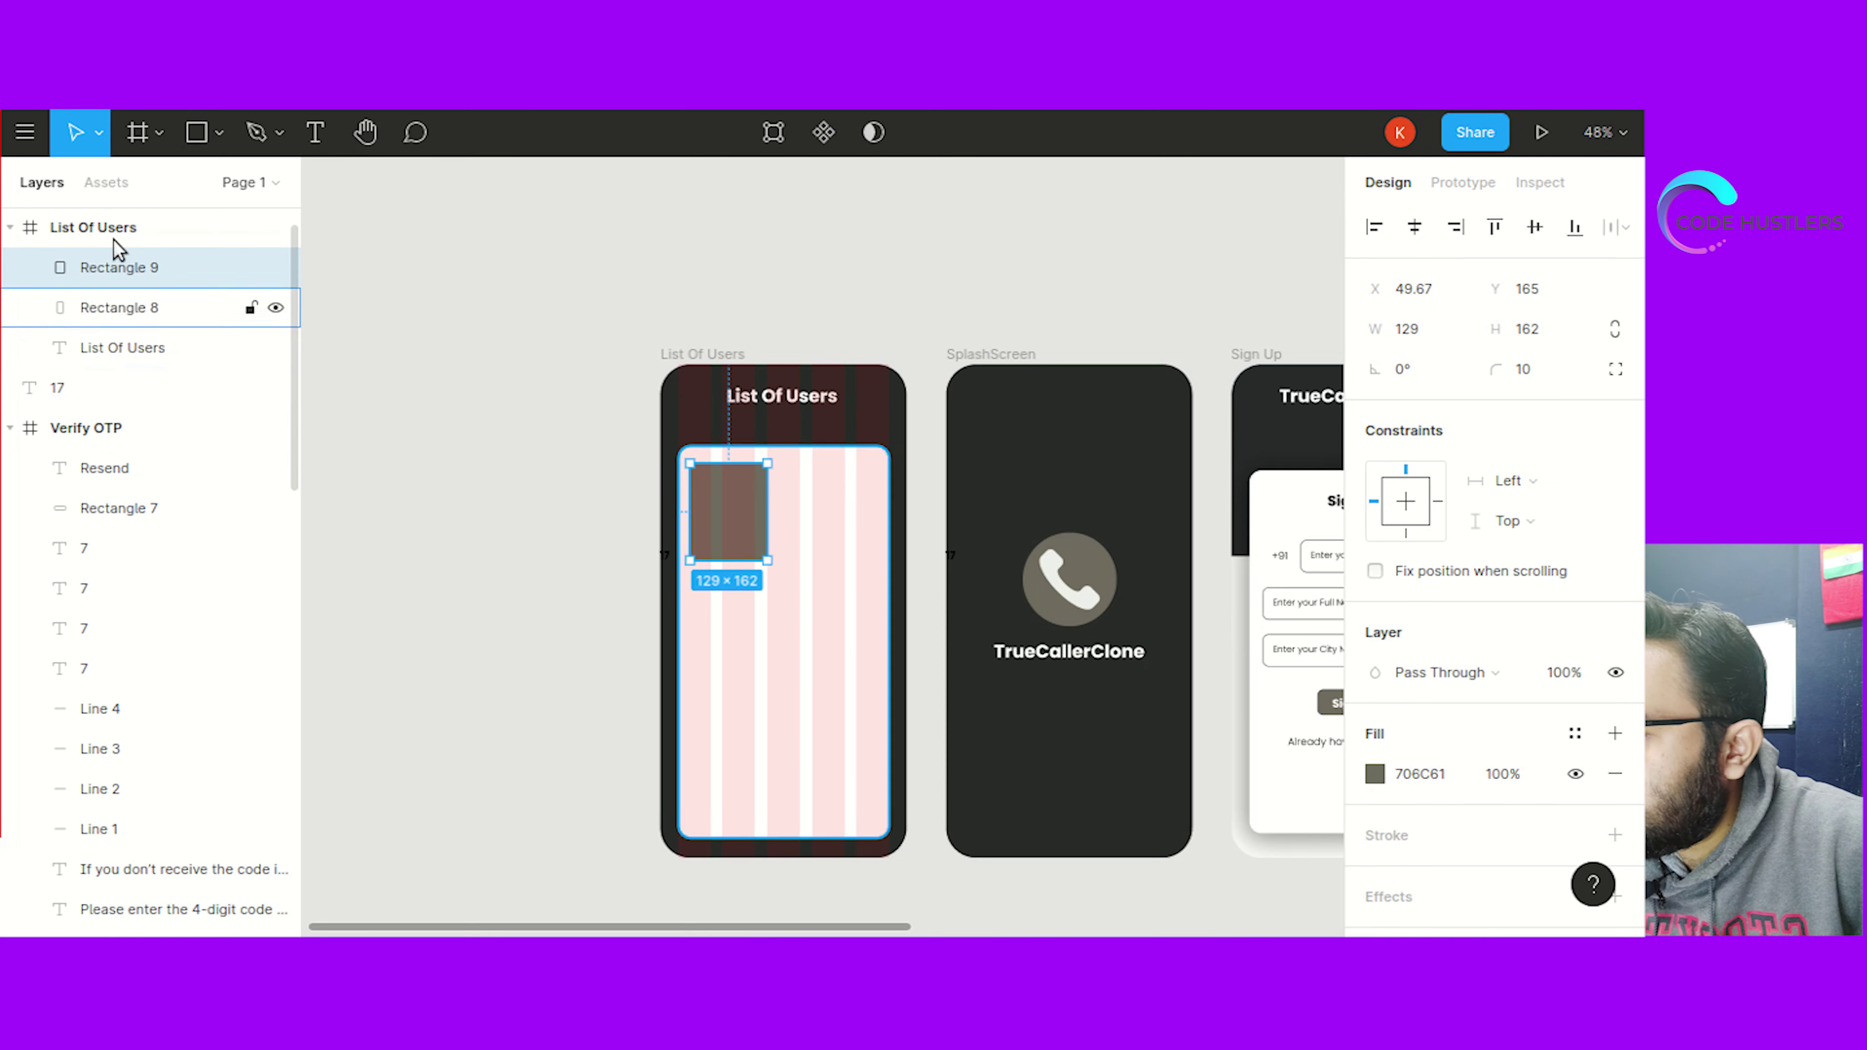
click(206, 141)
click(218, 134)
click(242, 279)
drag(708, 476, 741, 497)
click(1405, 329)
text(50)
click(1525, 330)
text(50)
click(1071, 312)
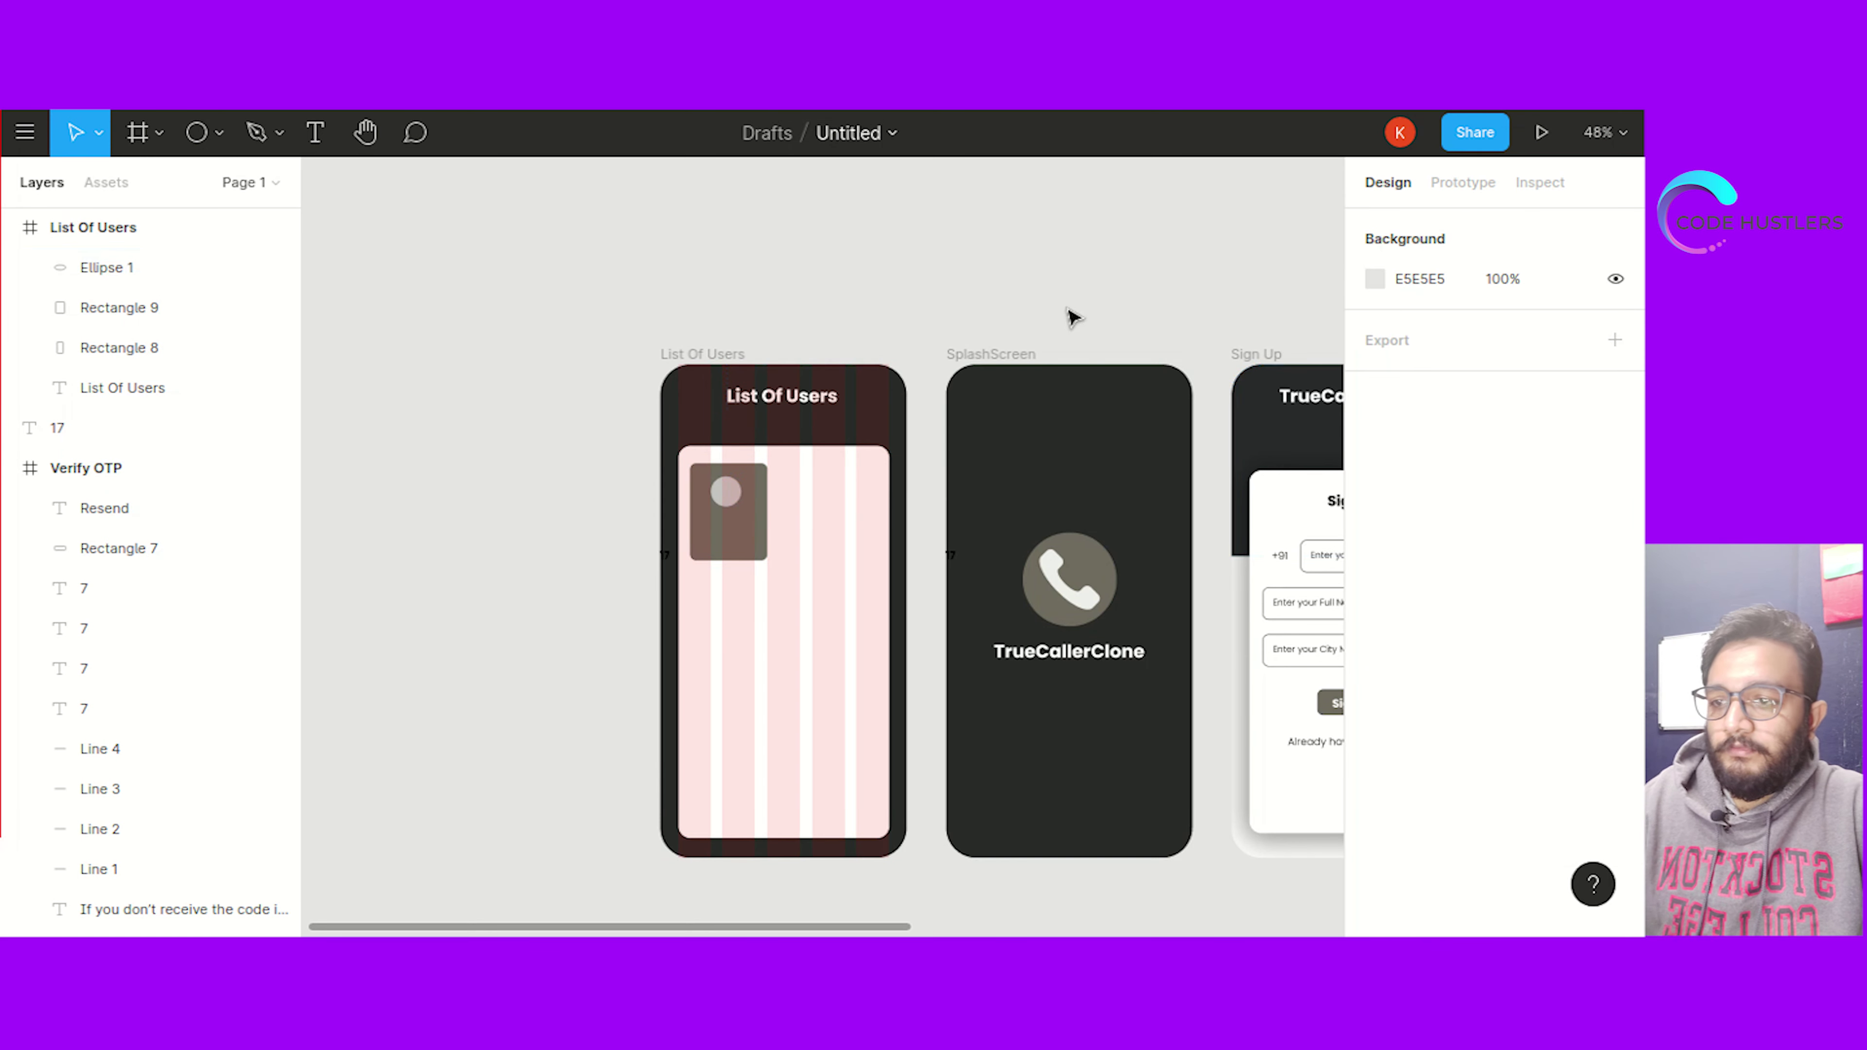
Move the 50×50 circle to the card's top centre and fill it white (fff)
click(731, 494)
drag(744, 501, 742, 490)
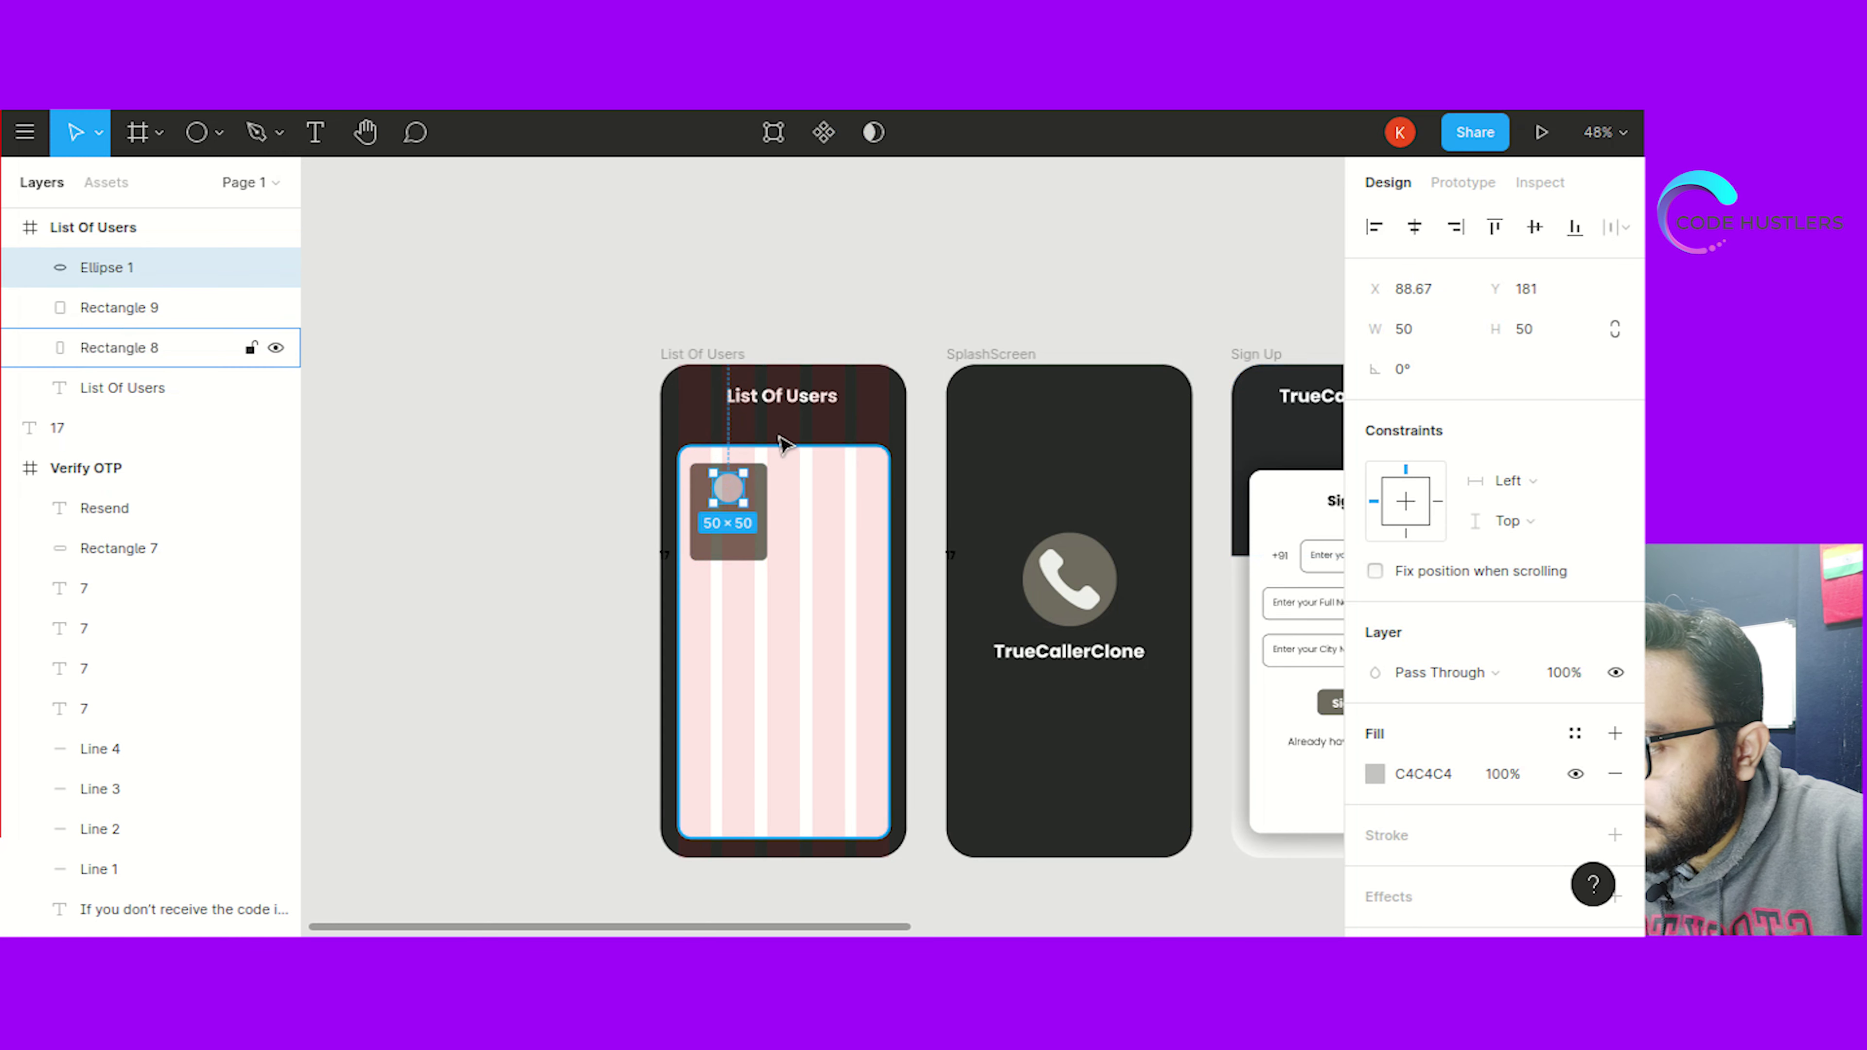
click(1443, 776)
text(fff)
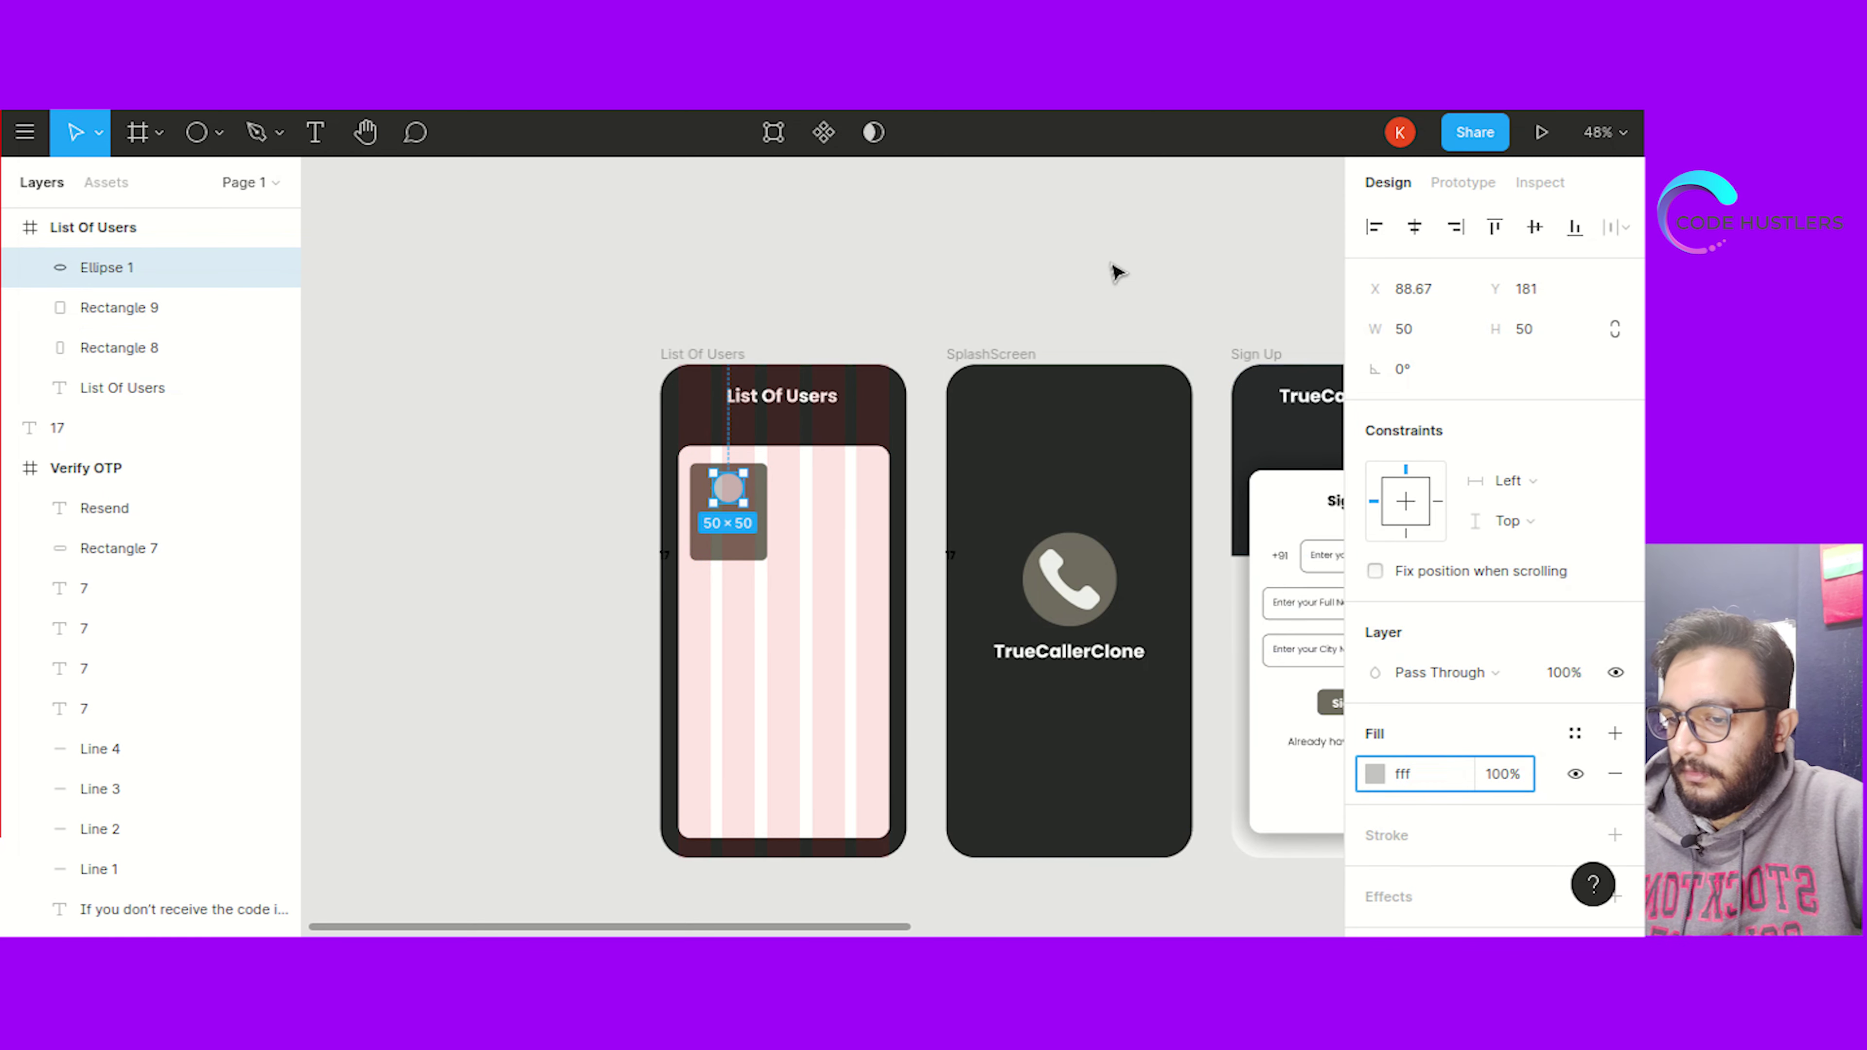
click(1113, 271)
scroll(550, 570, up, 2)
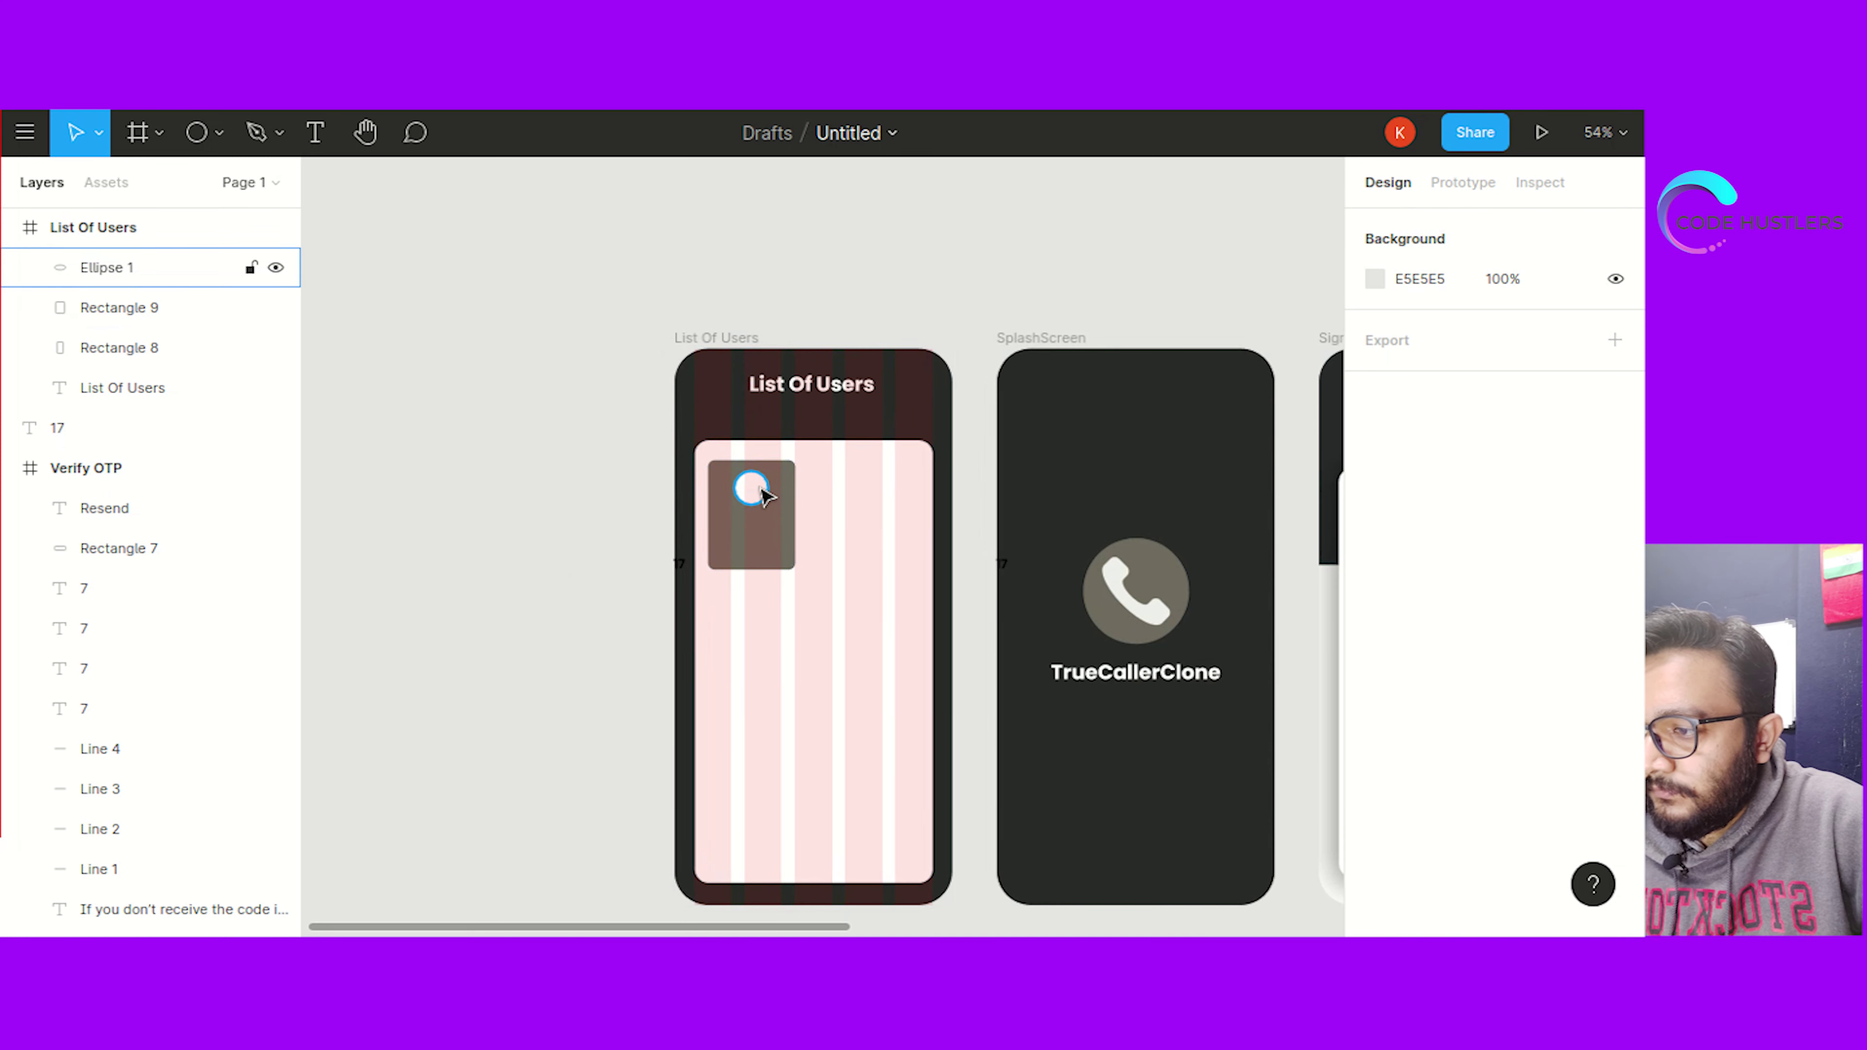
click(764, 566)
click(542, 450)
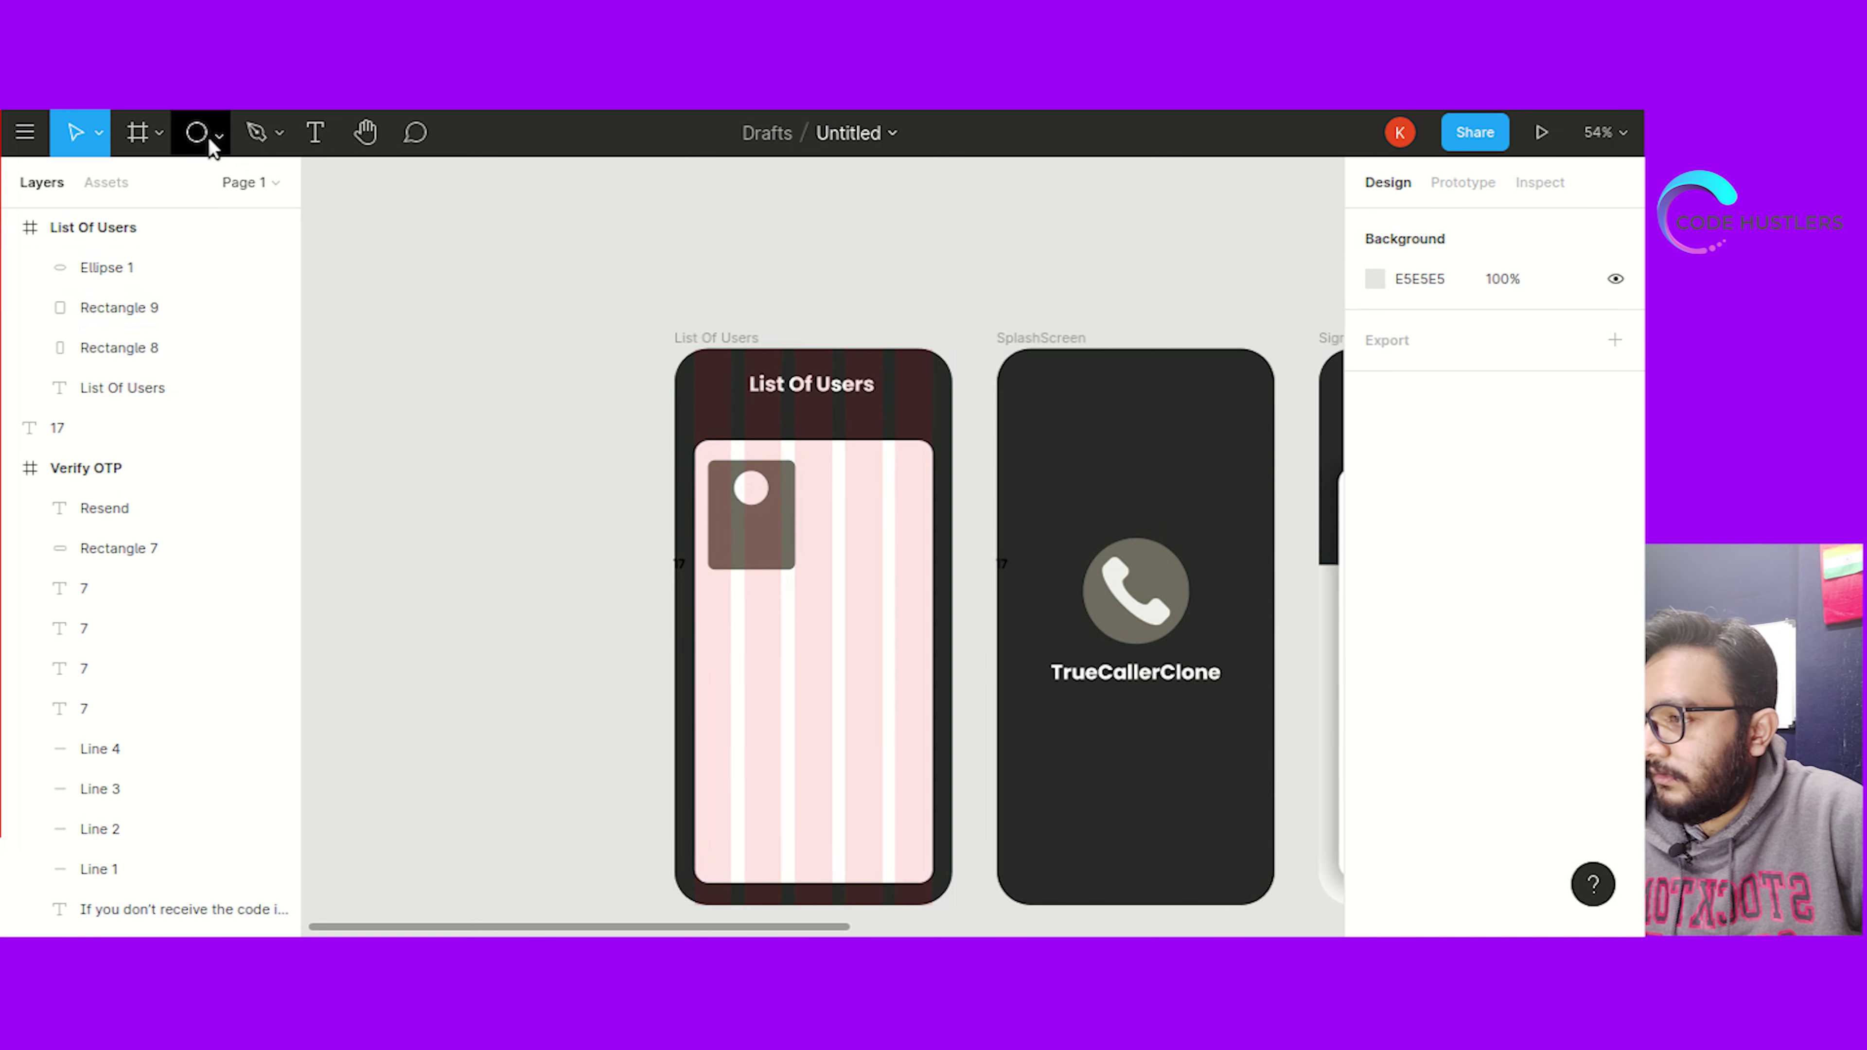
Add a text label with the user's full name below the avatar circle and widen its box
click(315, 136)
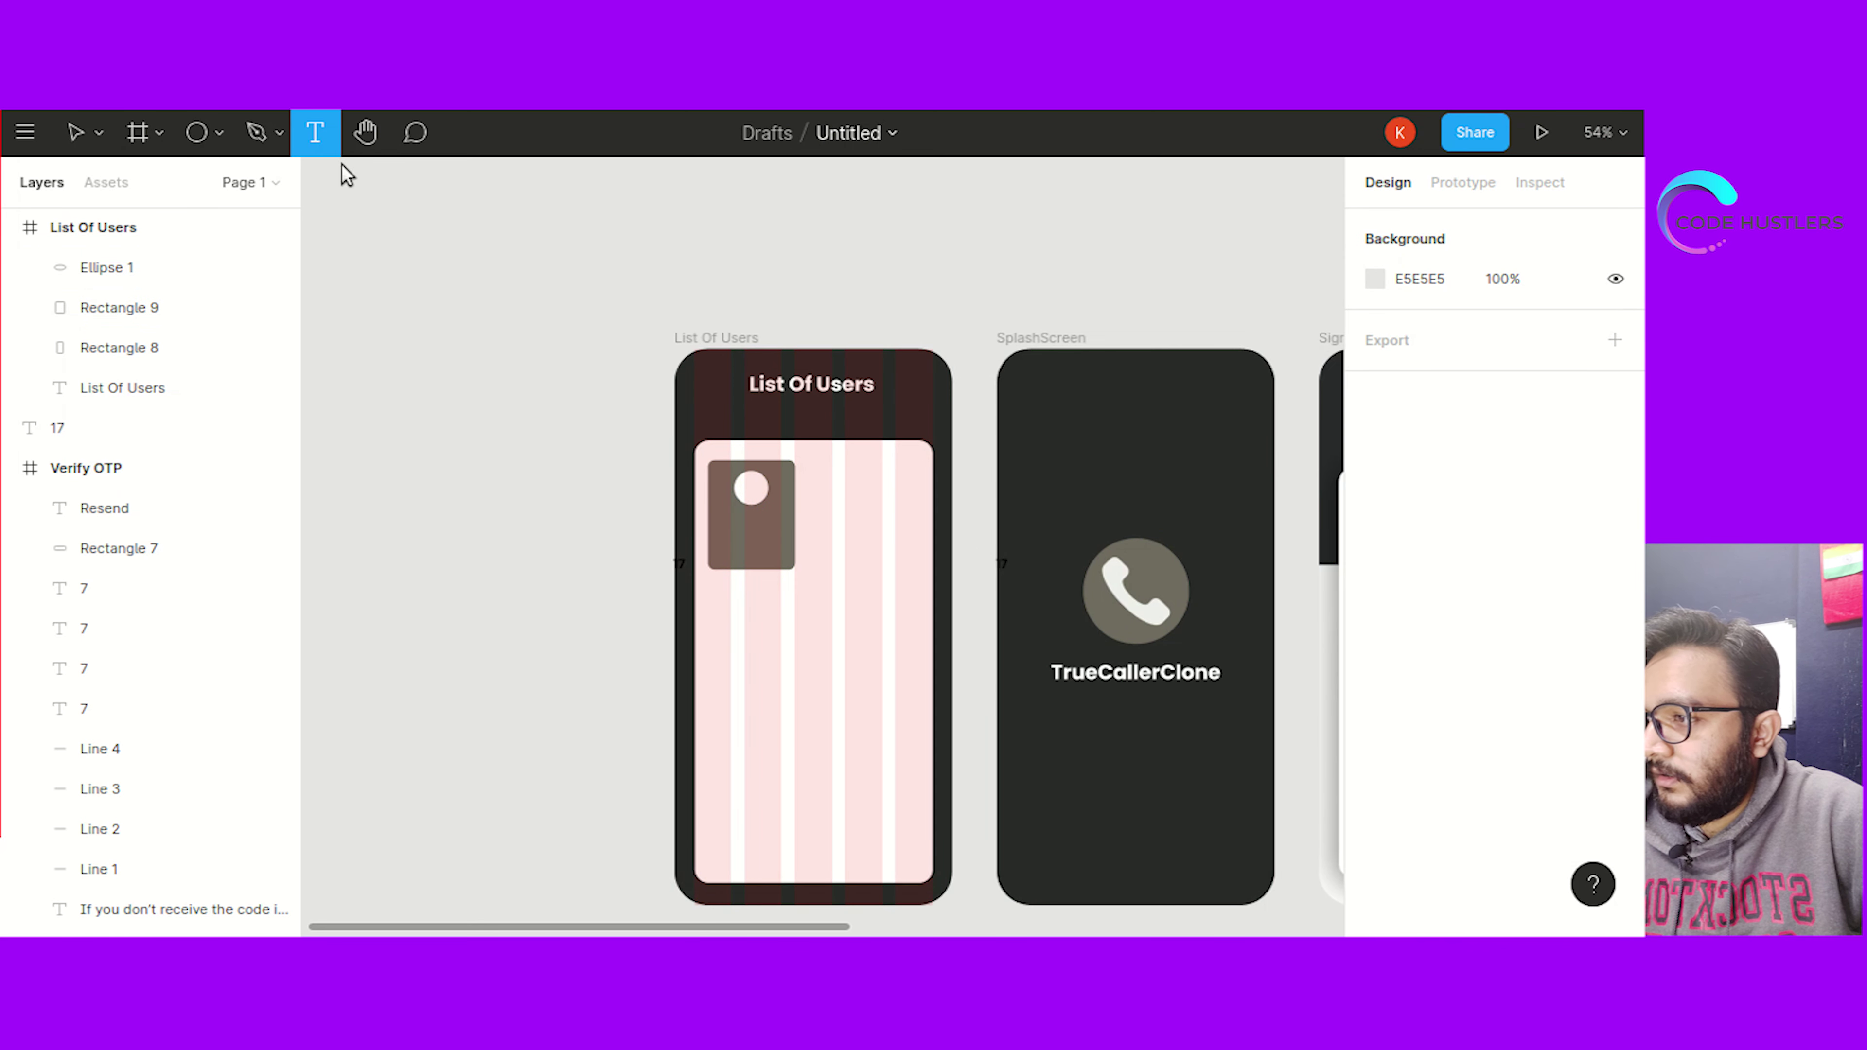
click(733, 518)
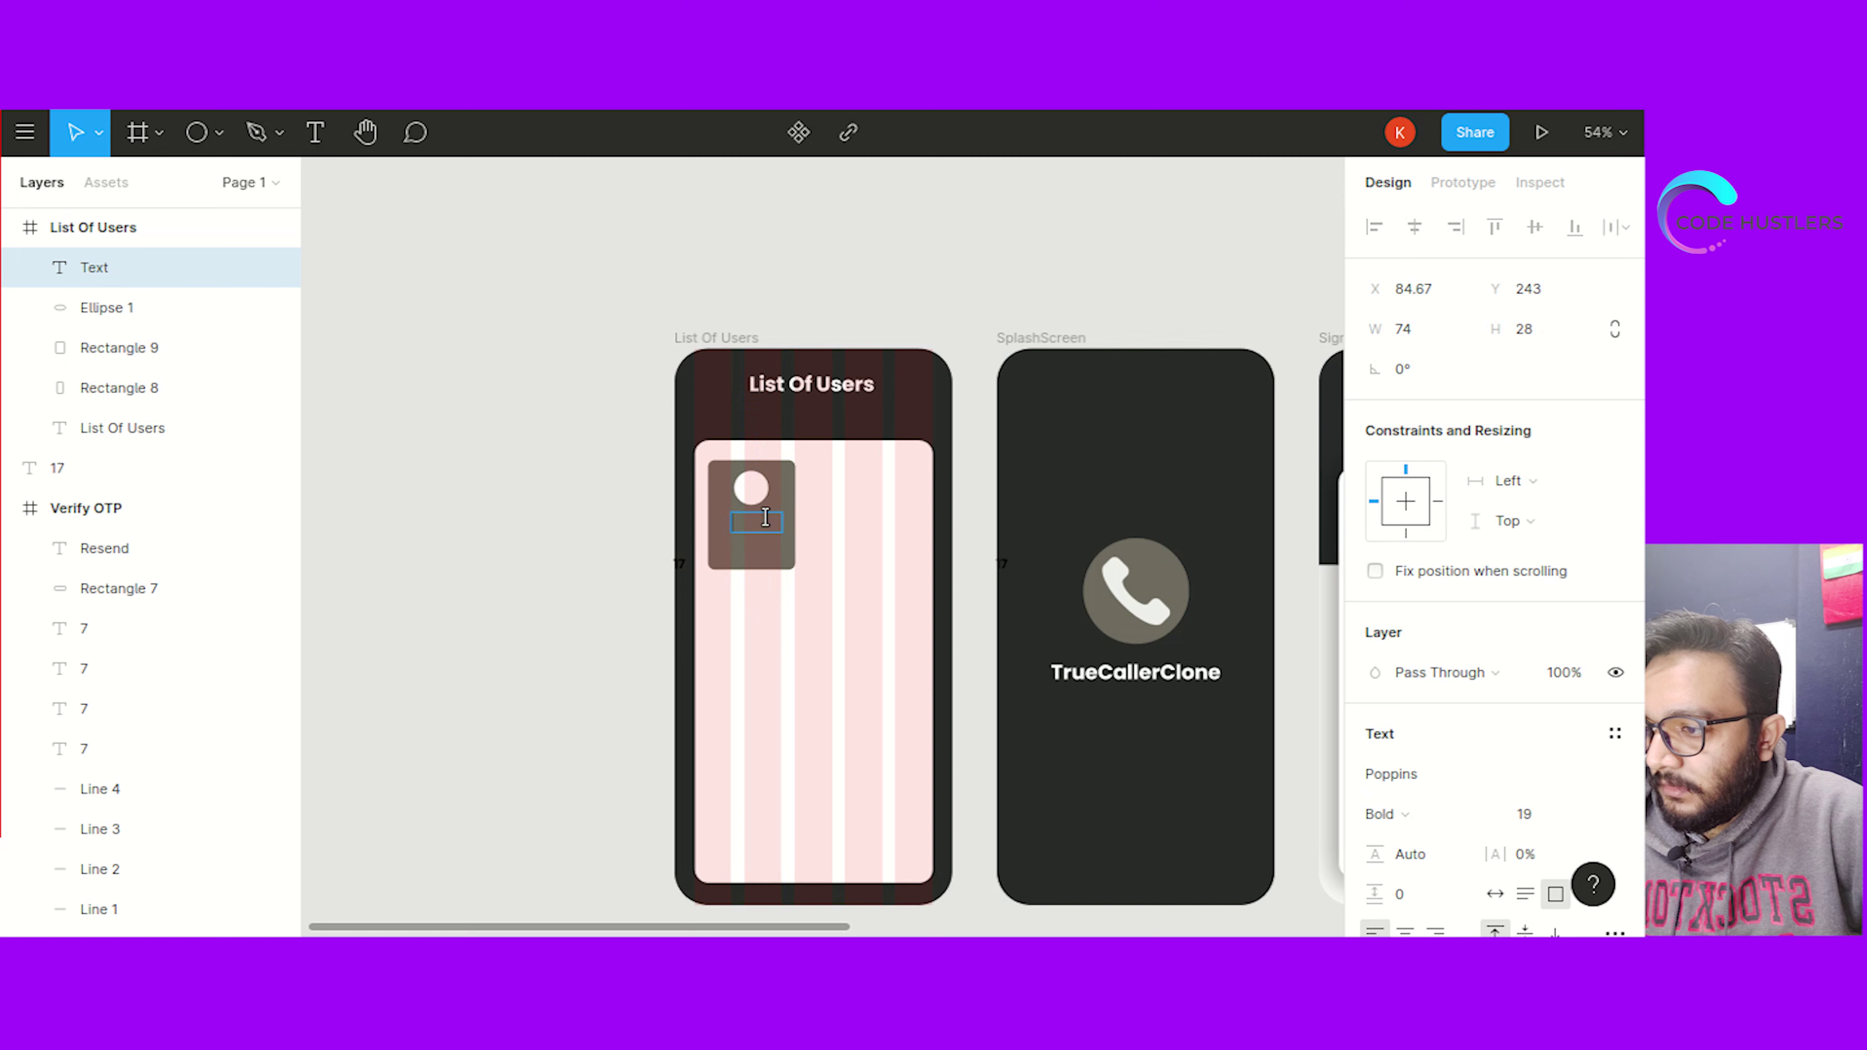
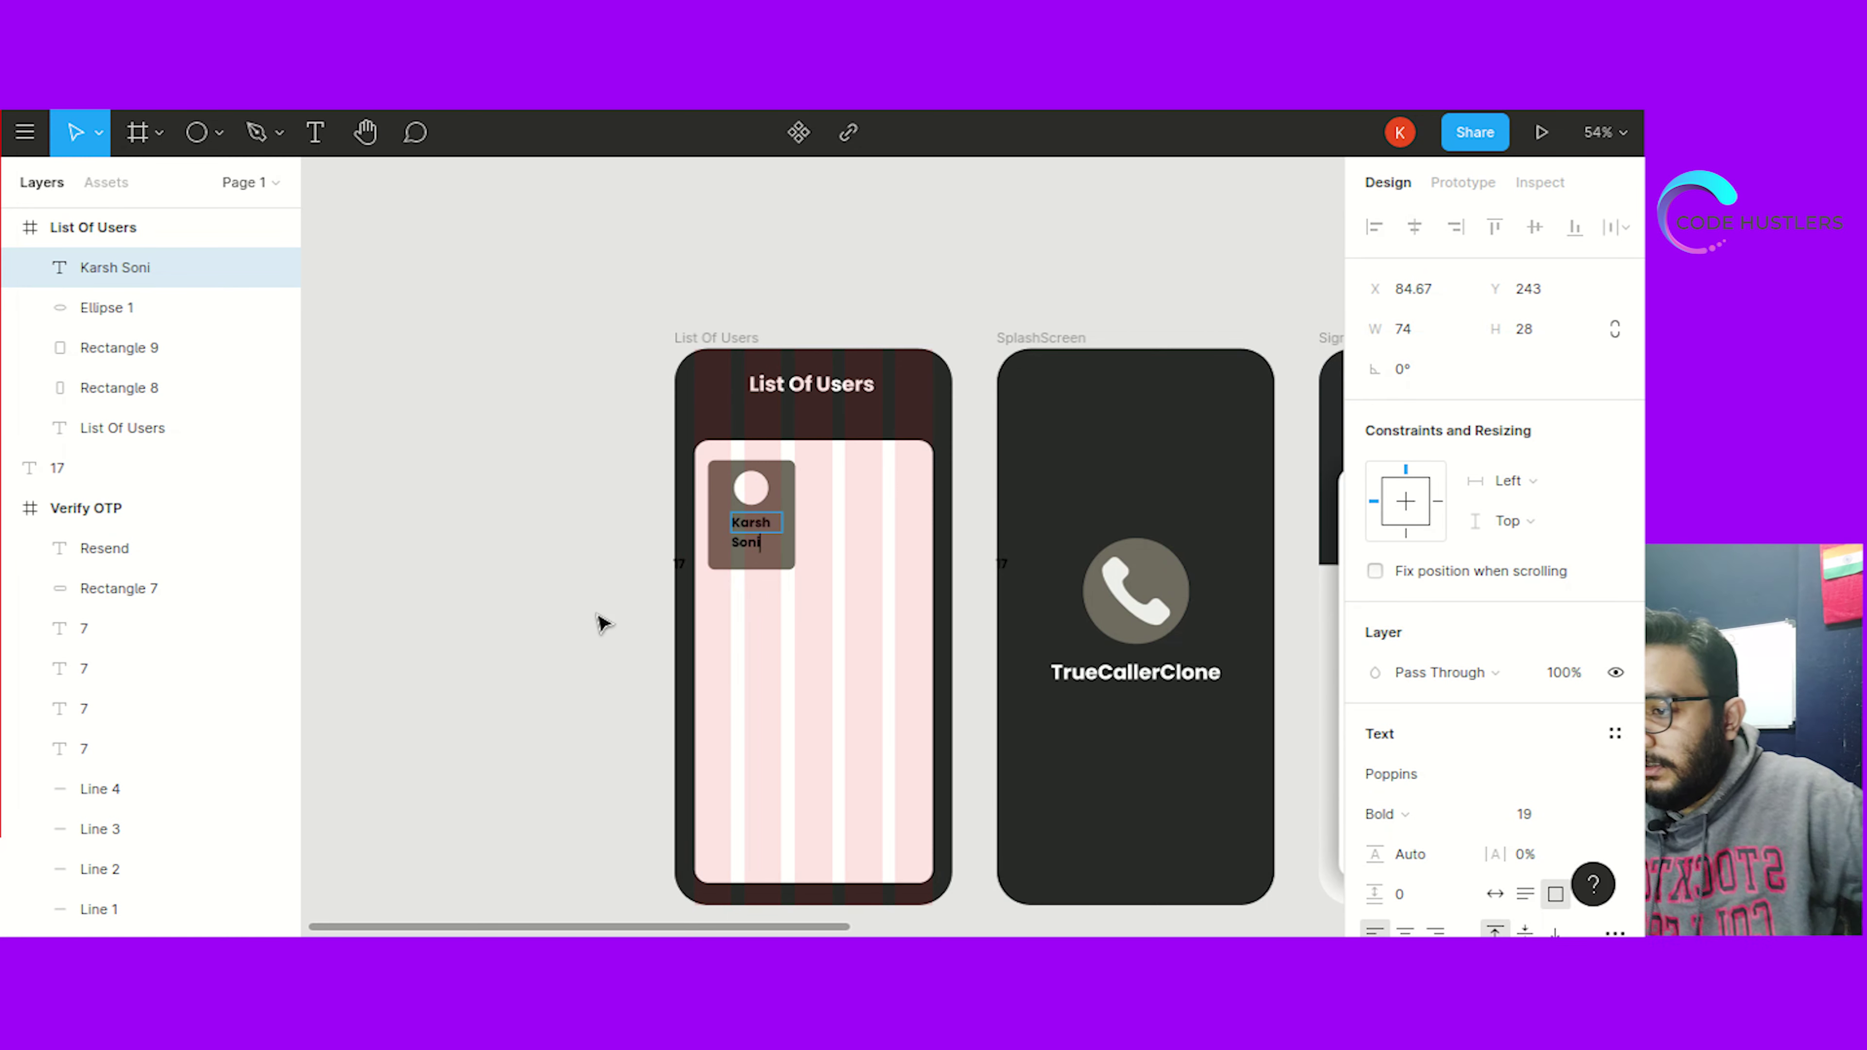
key(Escape)
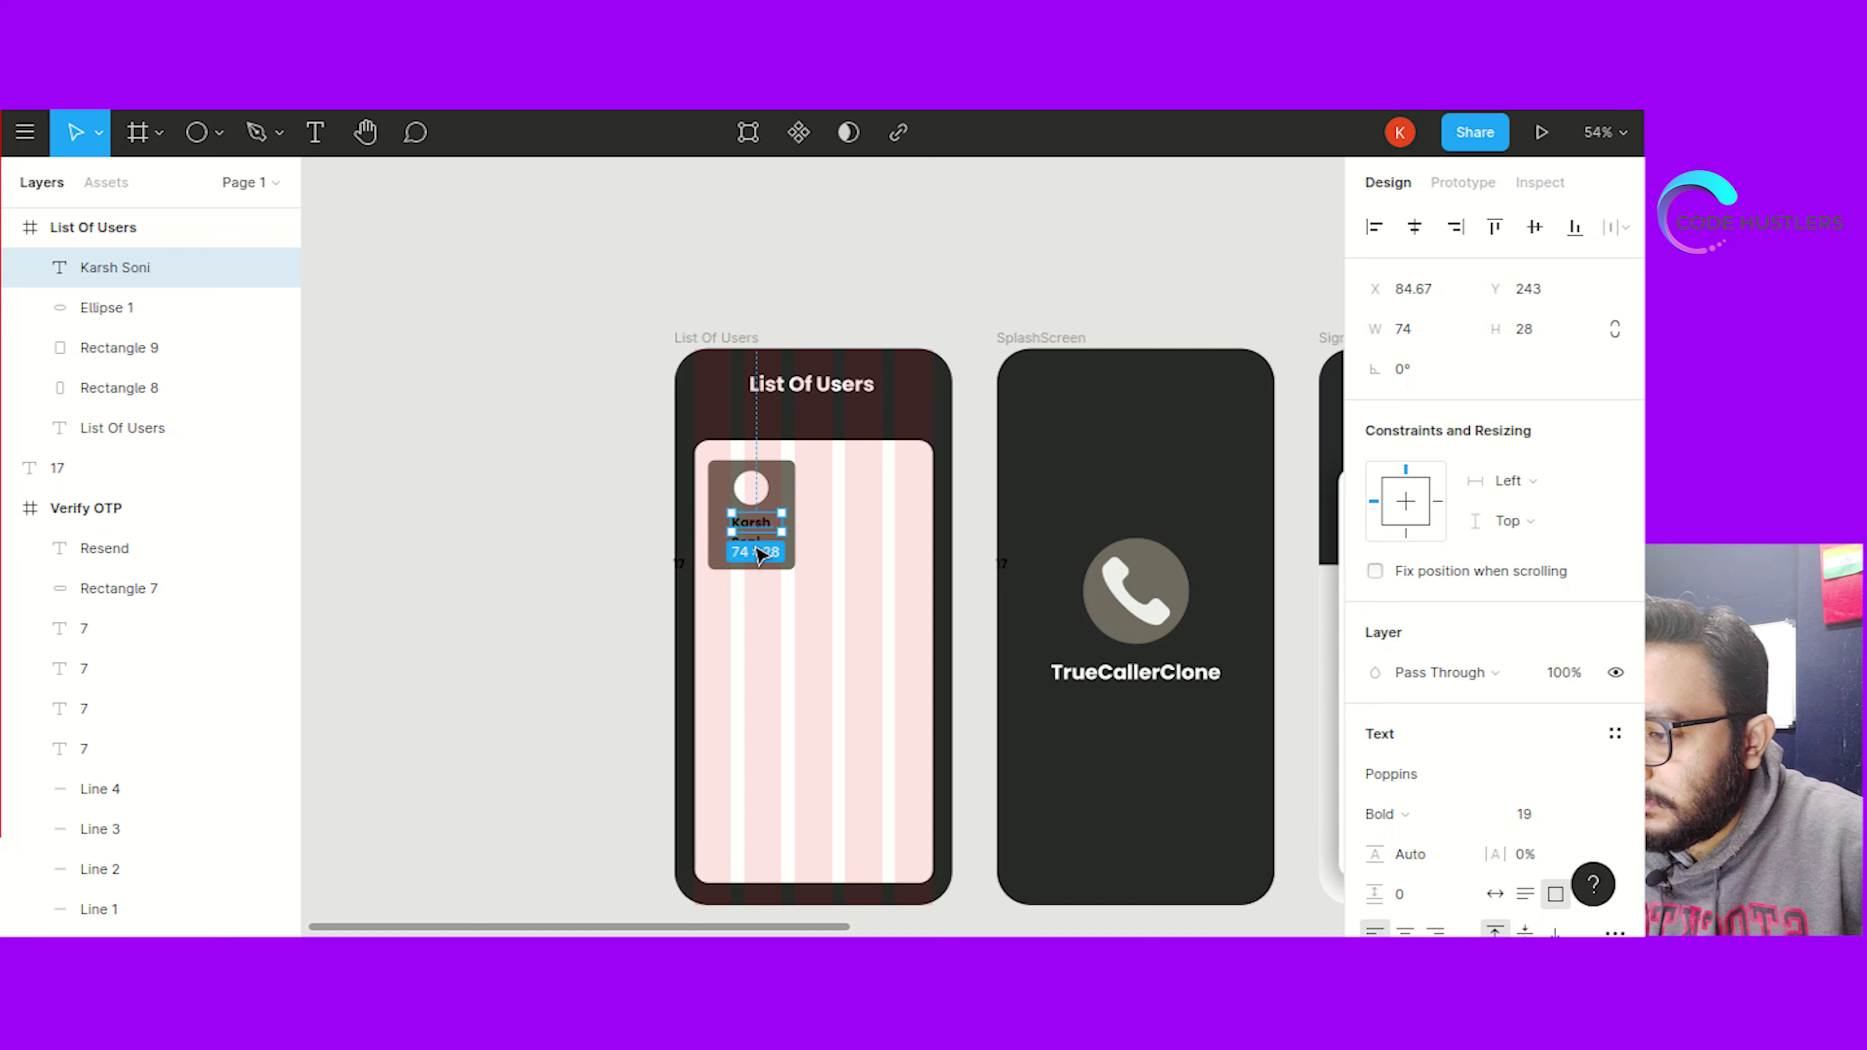
mouse_move(783, 524)
mouse_down()
mouse_move(804, 522)
mouse_move(760, 540)
mouse_up()
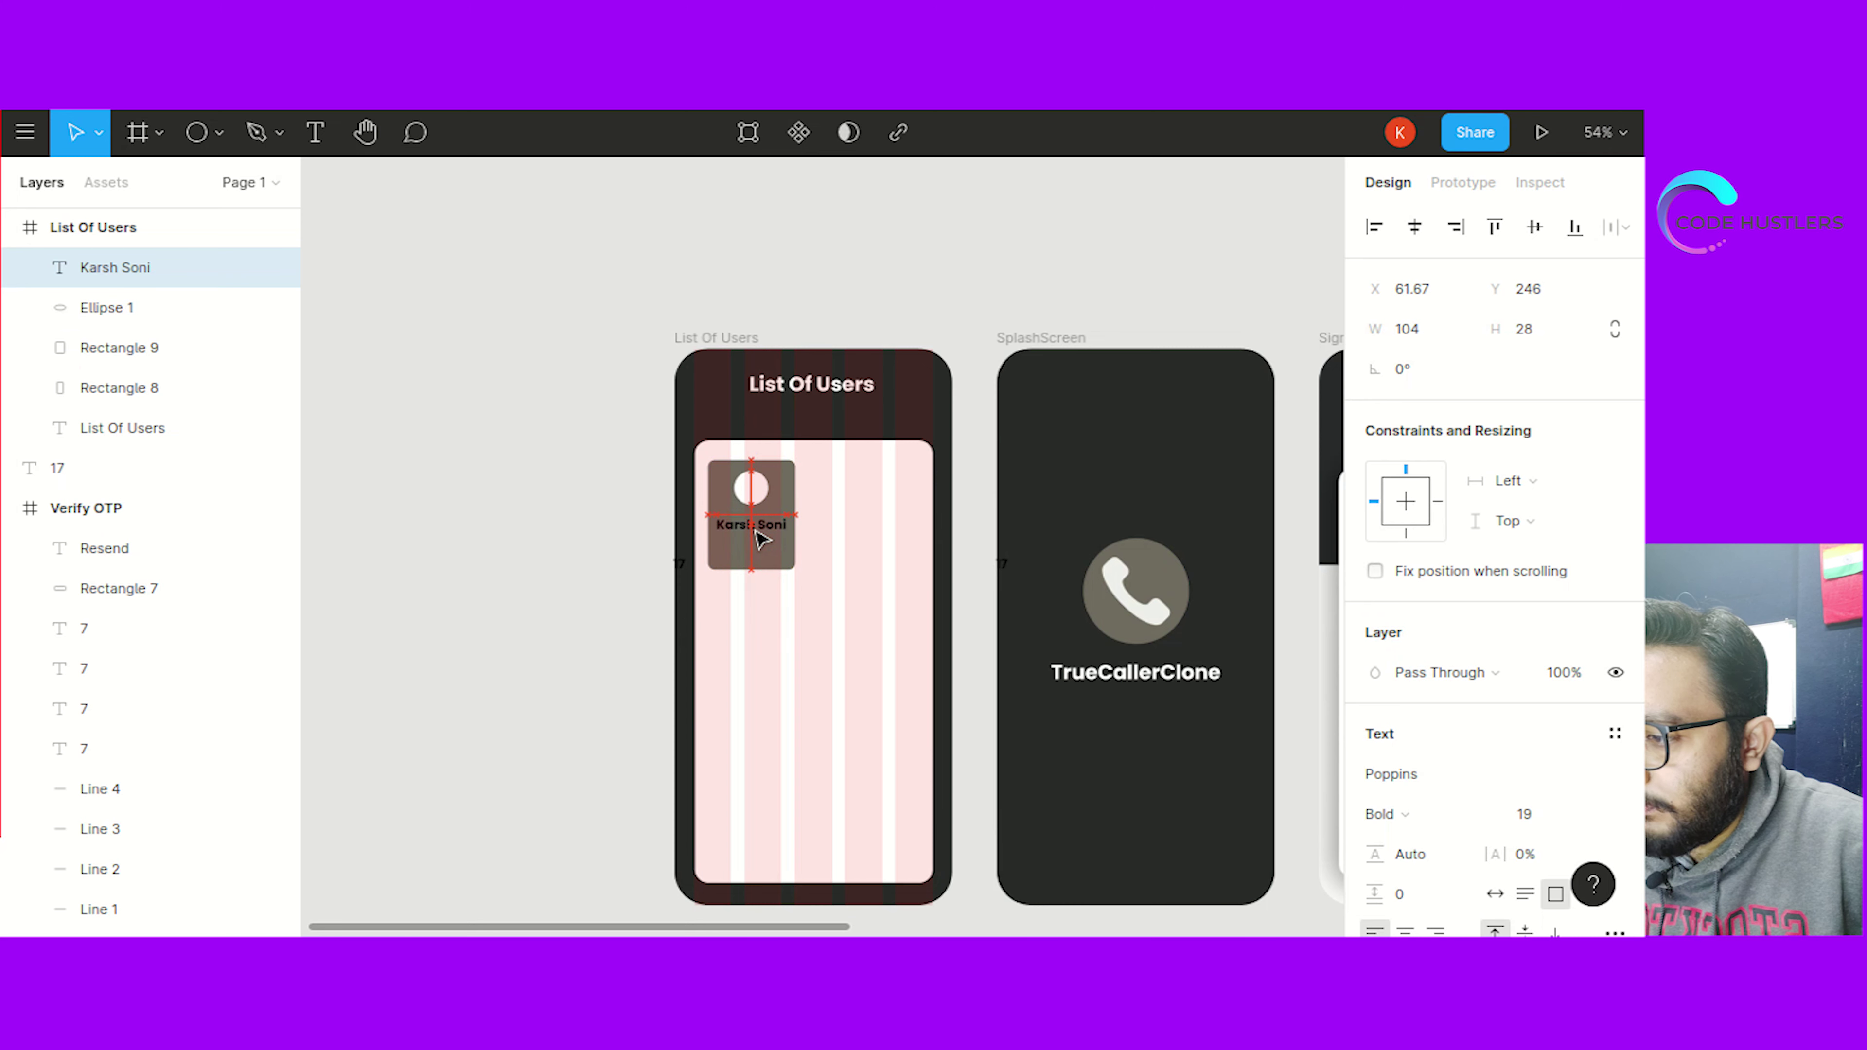
Make the name text white (fff) and centre it under the avatar circle
scroll(1404, 838, down, 3)
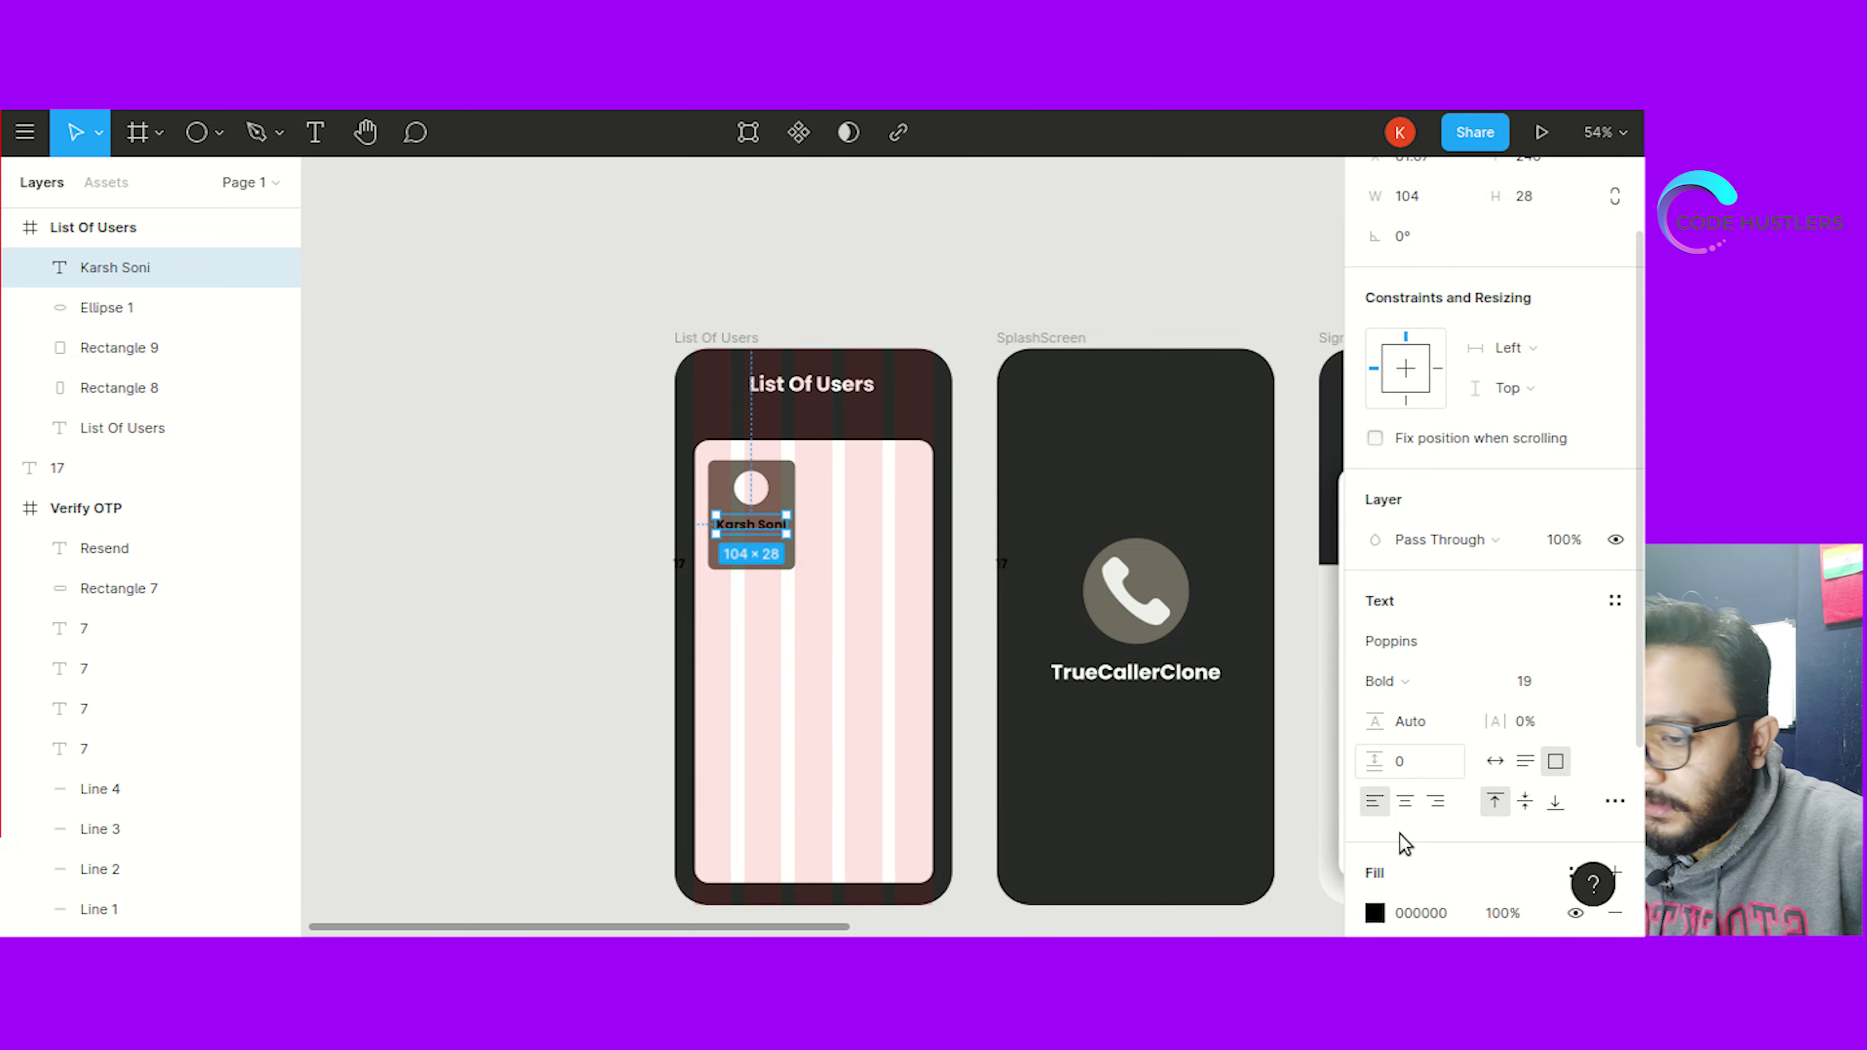
click(1422, 837)
text(fff)
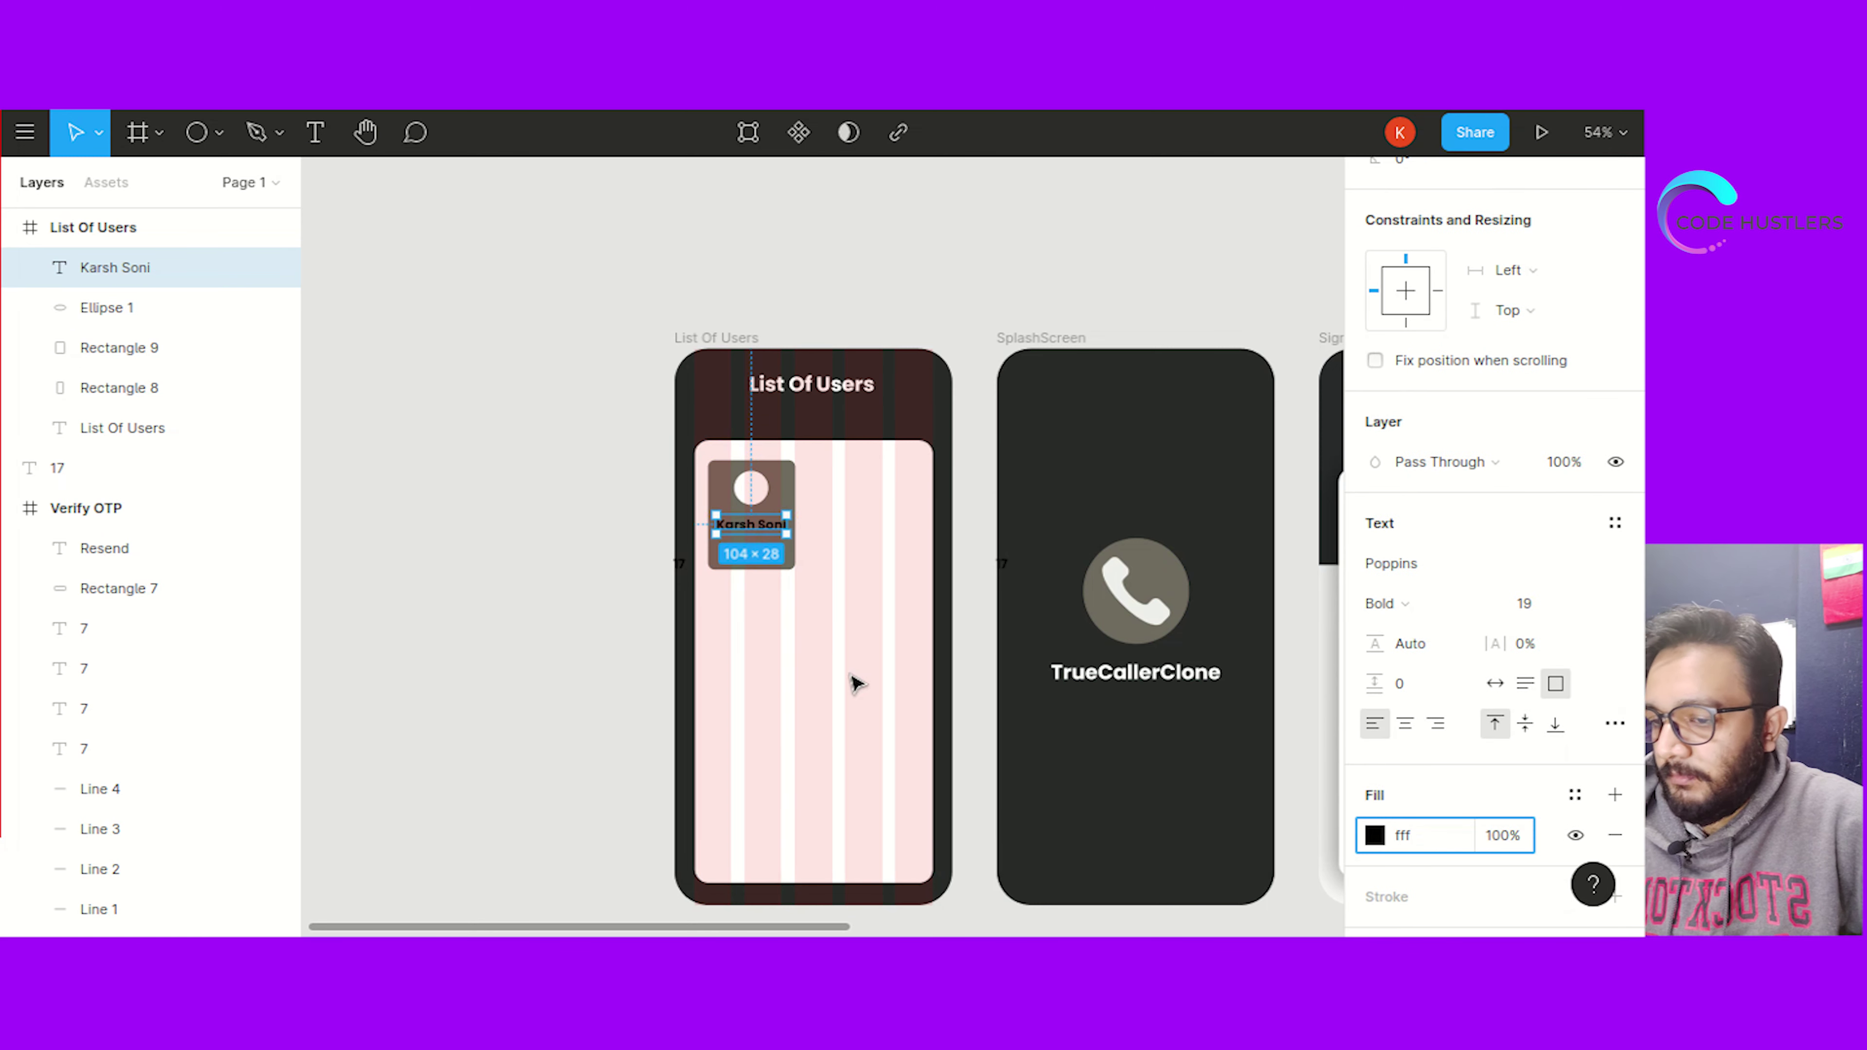
click(559, 654)
drag(749, 531, 757, 515)
click(591, 612)
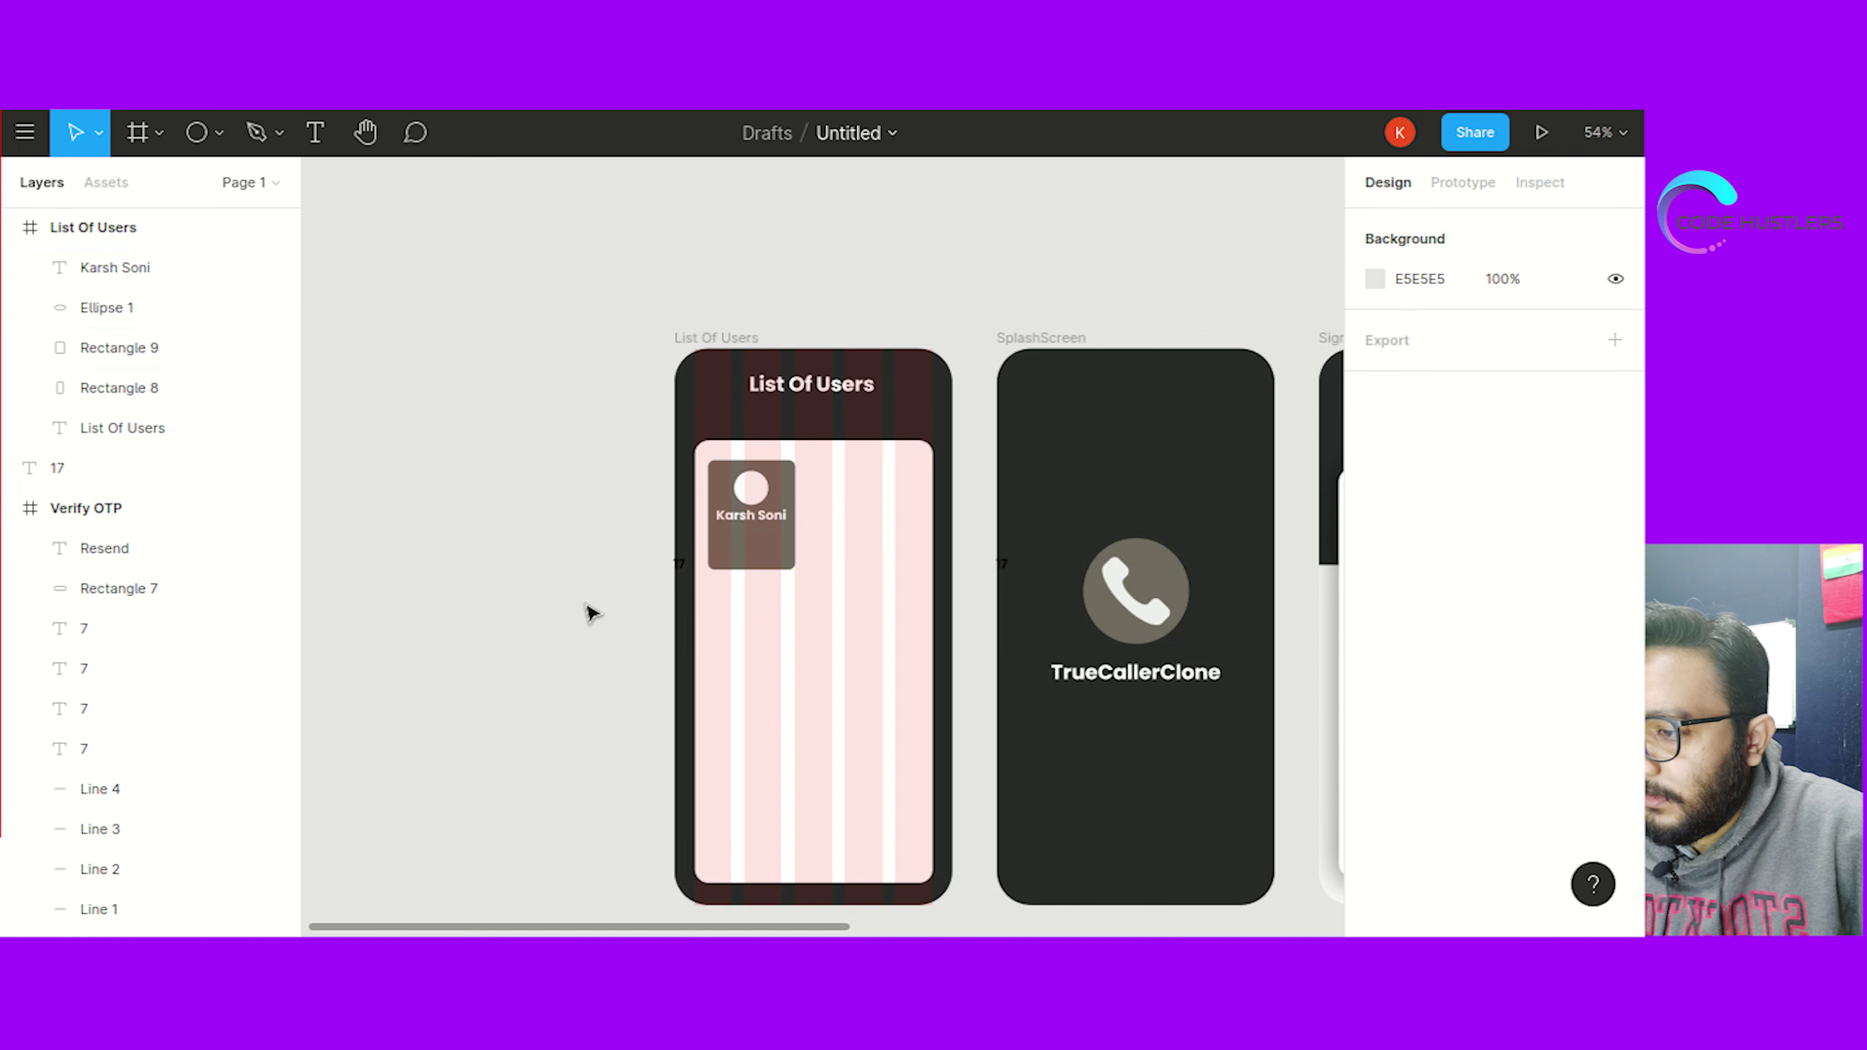
click(757, 491)
click(442, 563)
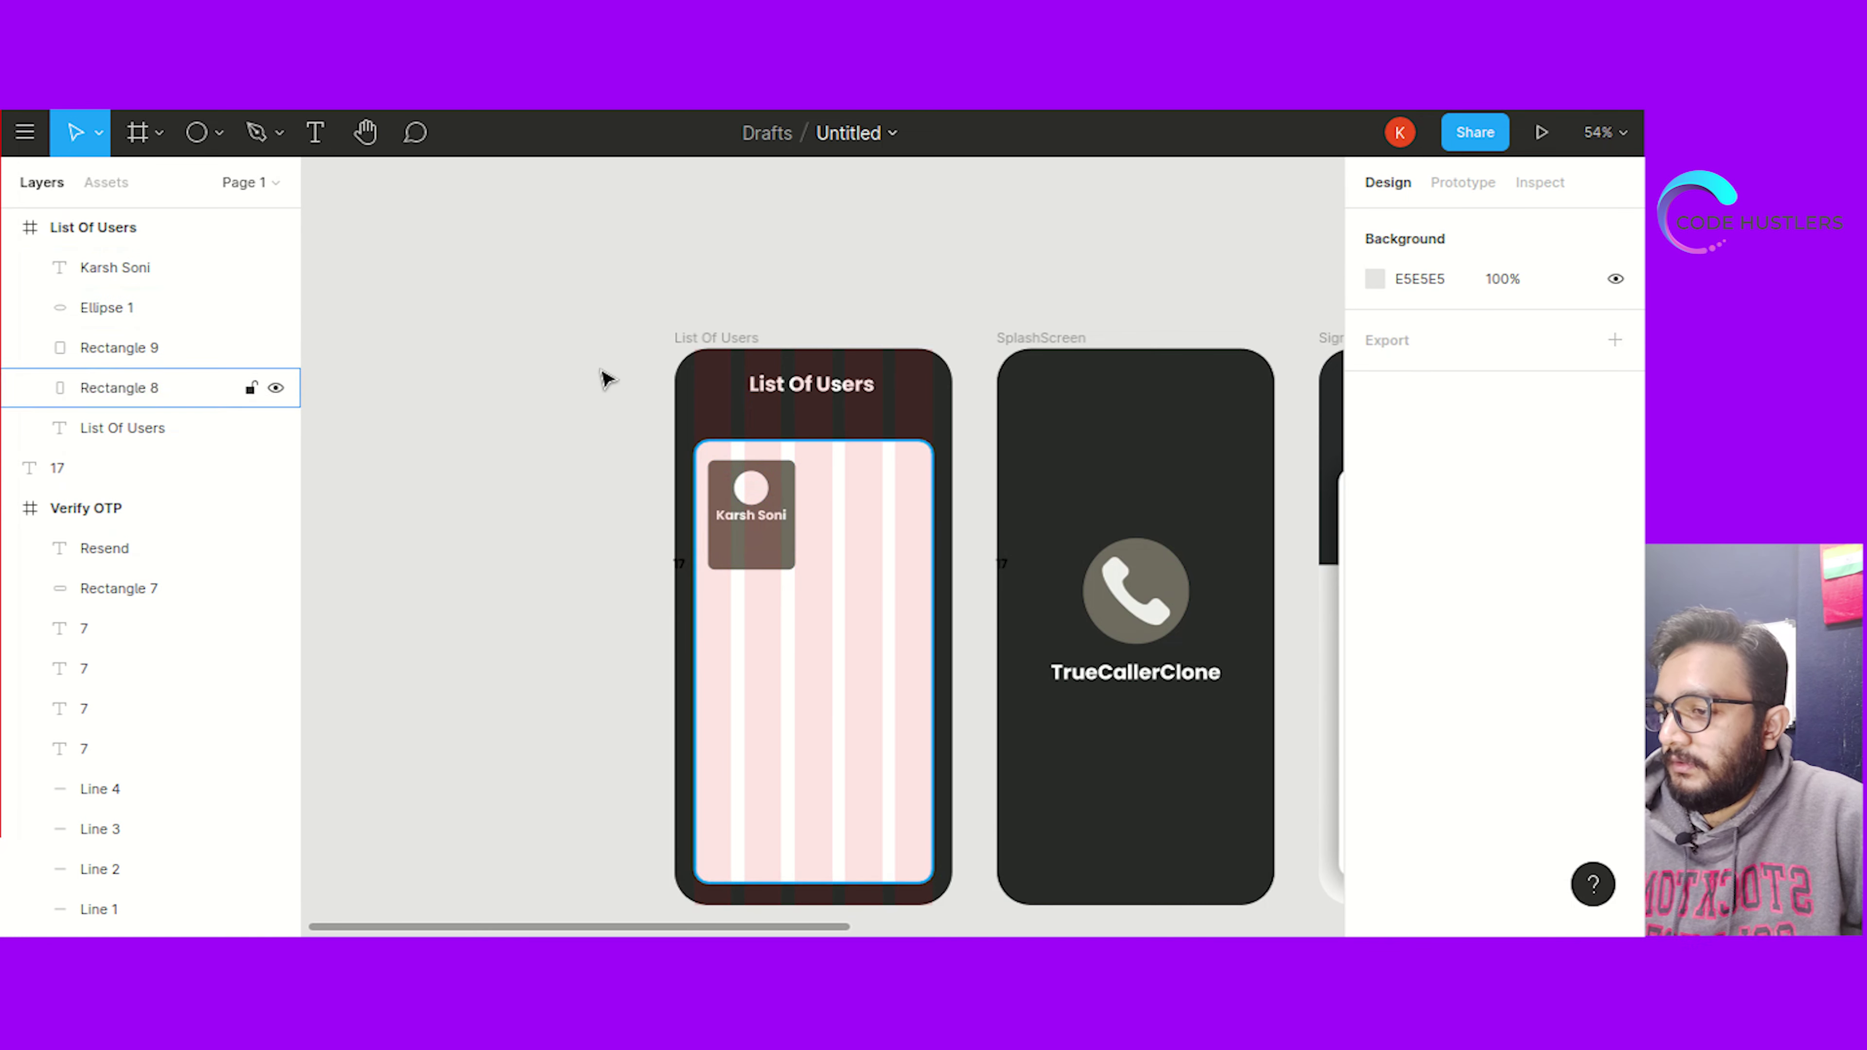
click(310, 135)
Type the user's initials in a small text box and move them onto the avatar circle
drag(738, 540, 757, 546)
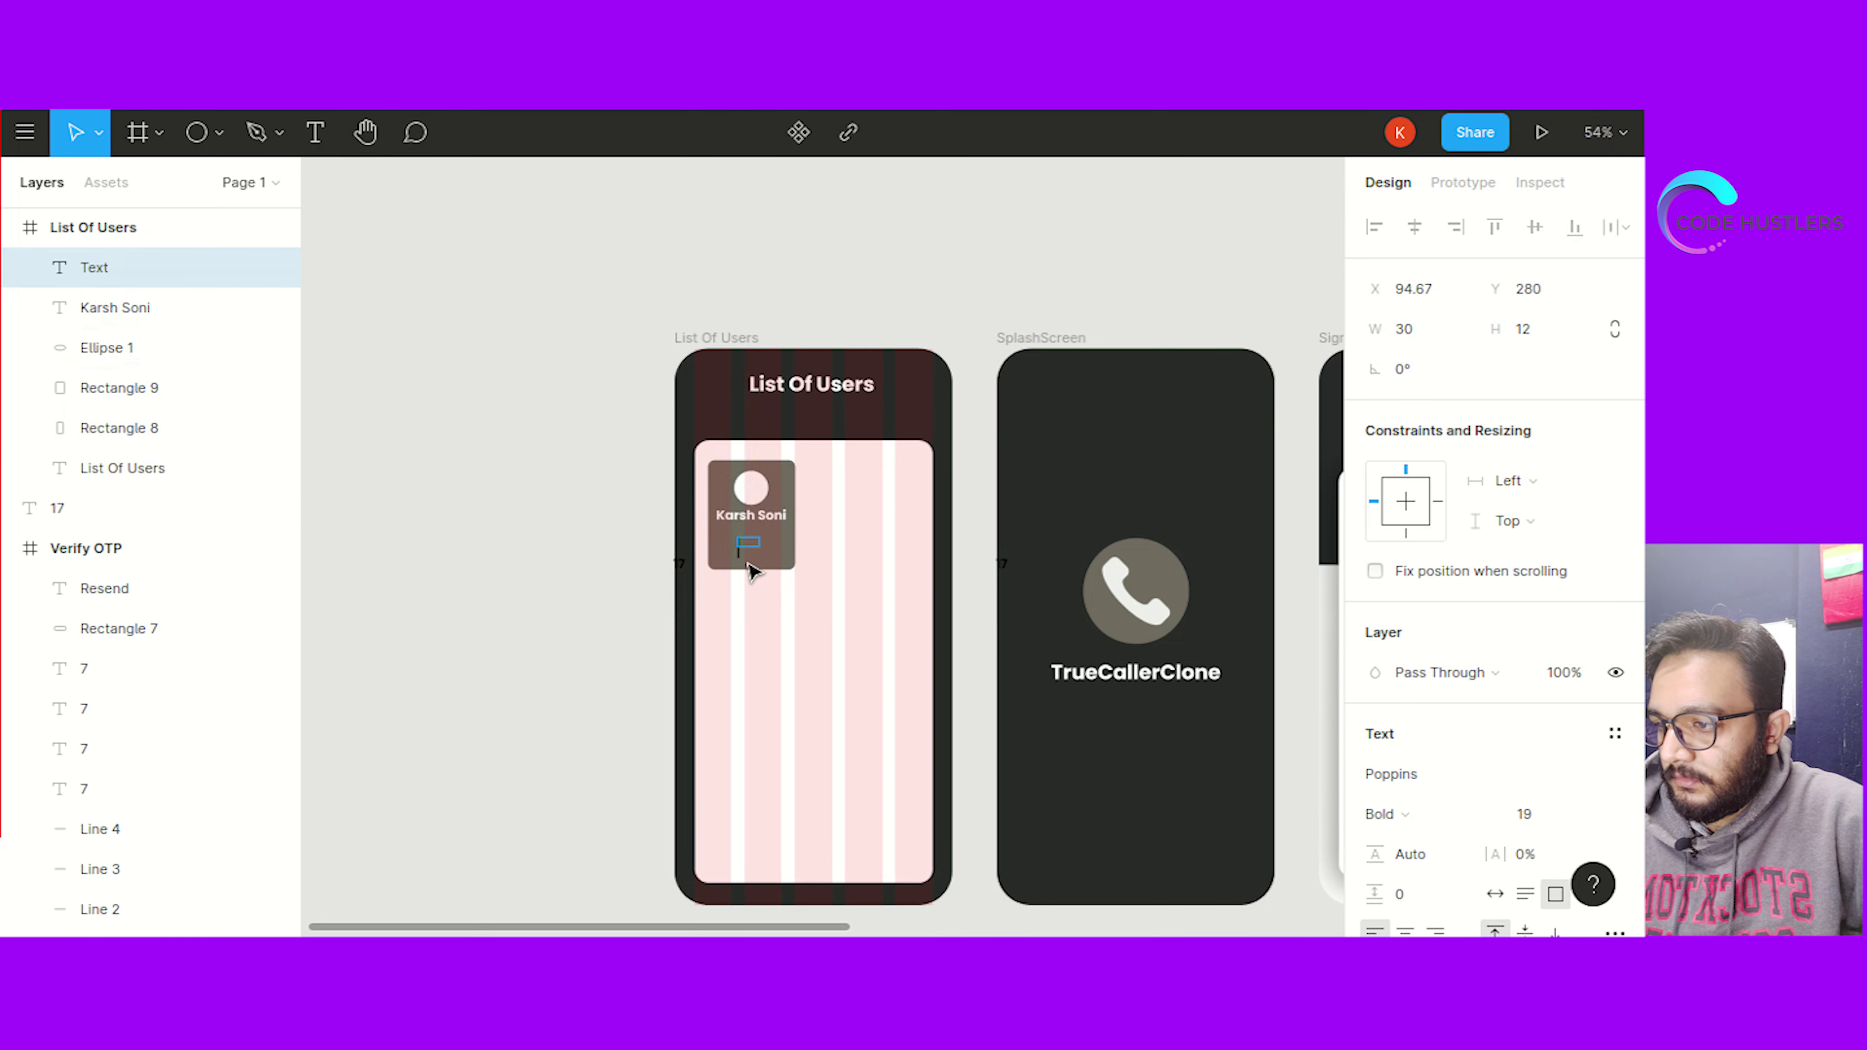
text(KS)
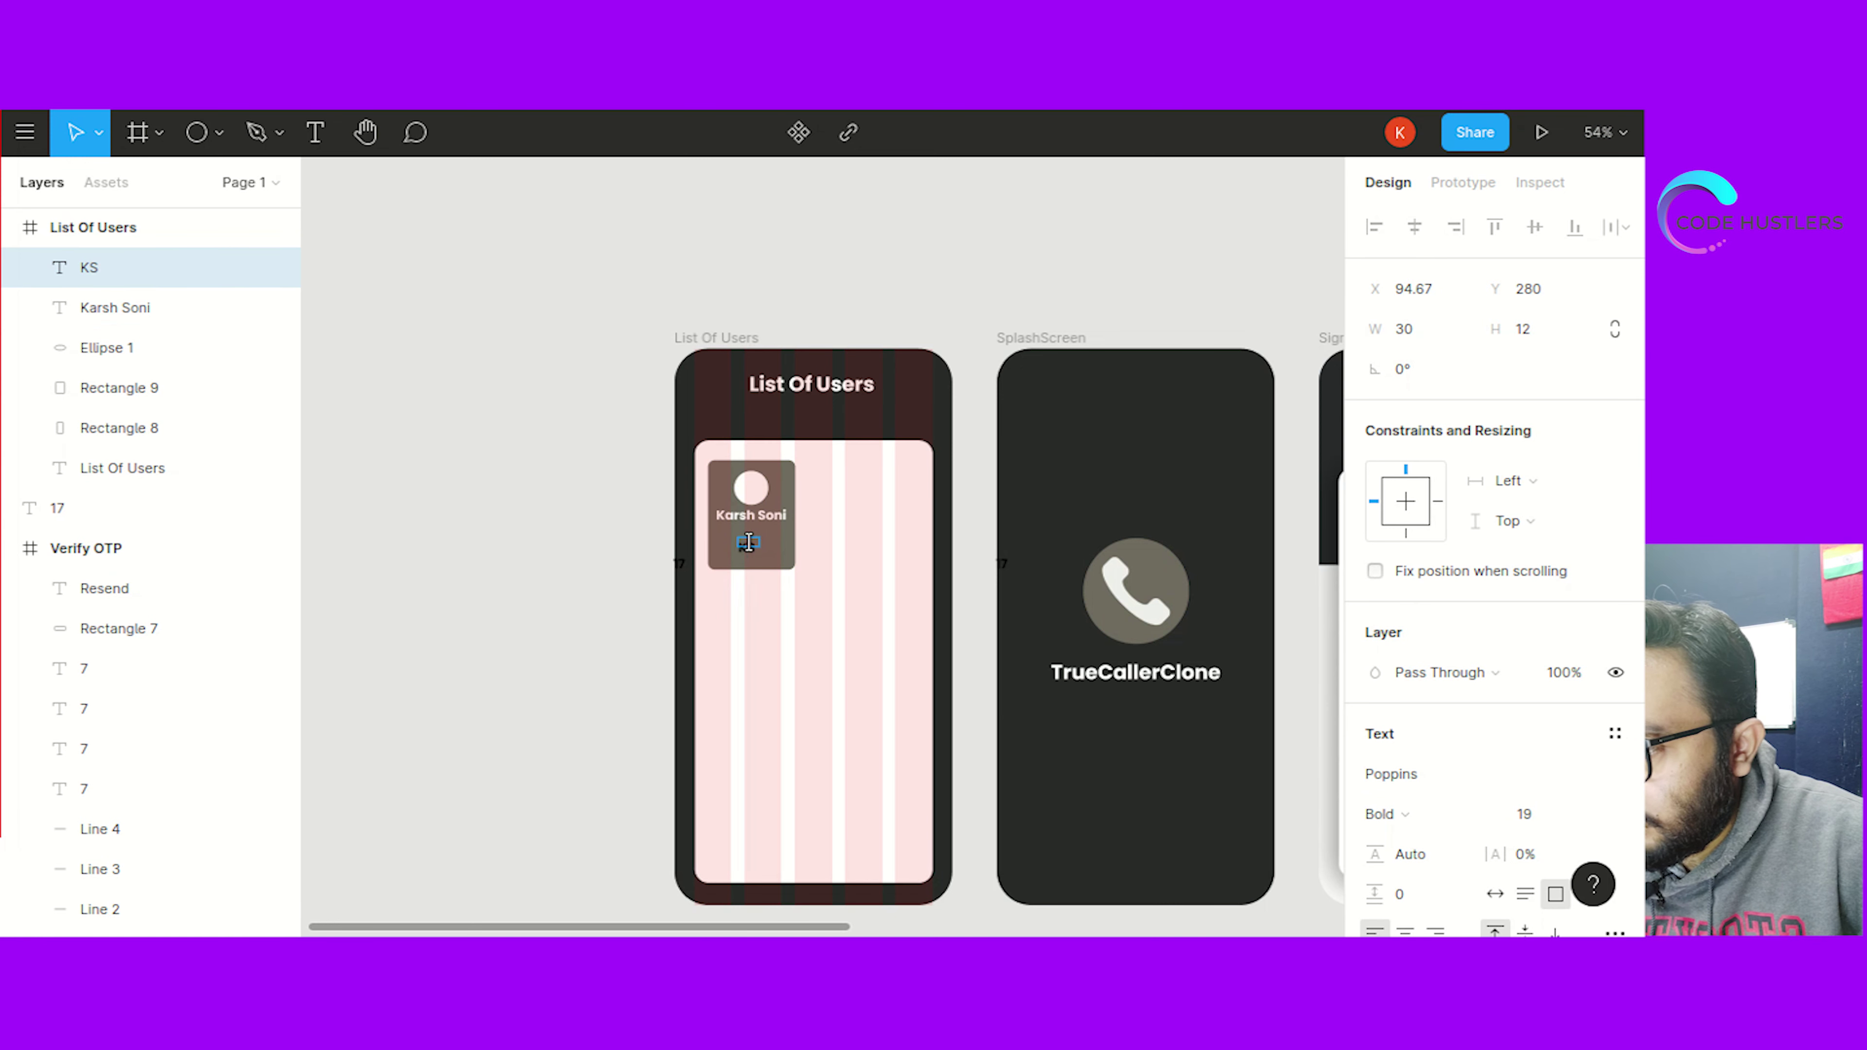
key(Escape)
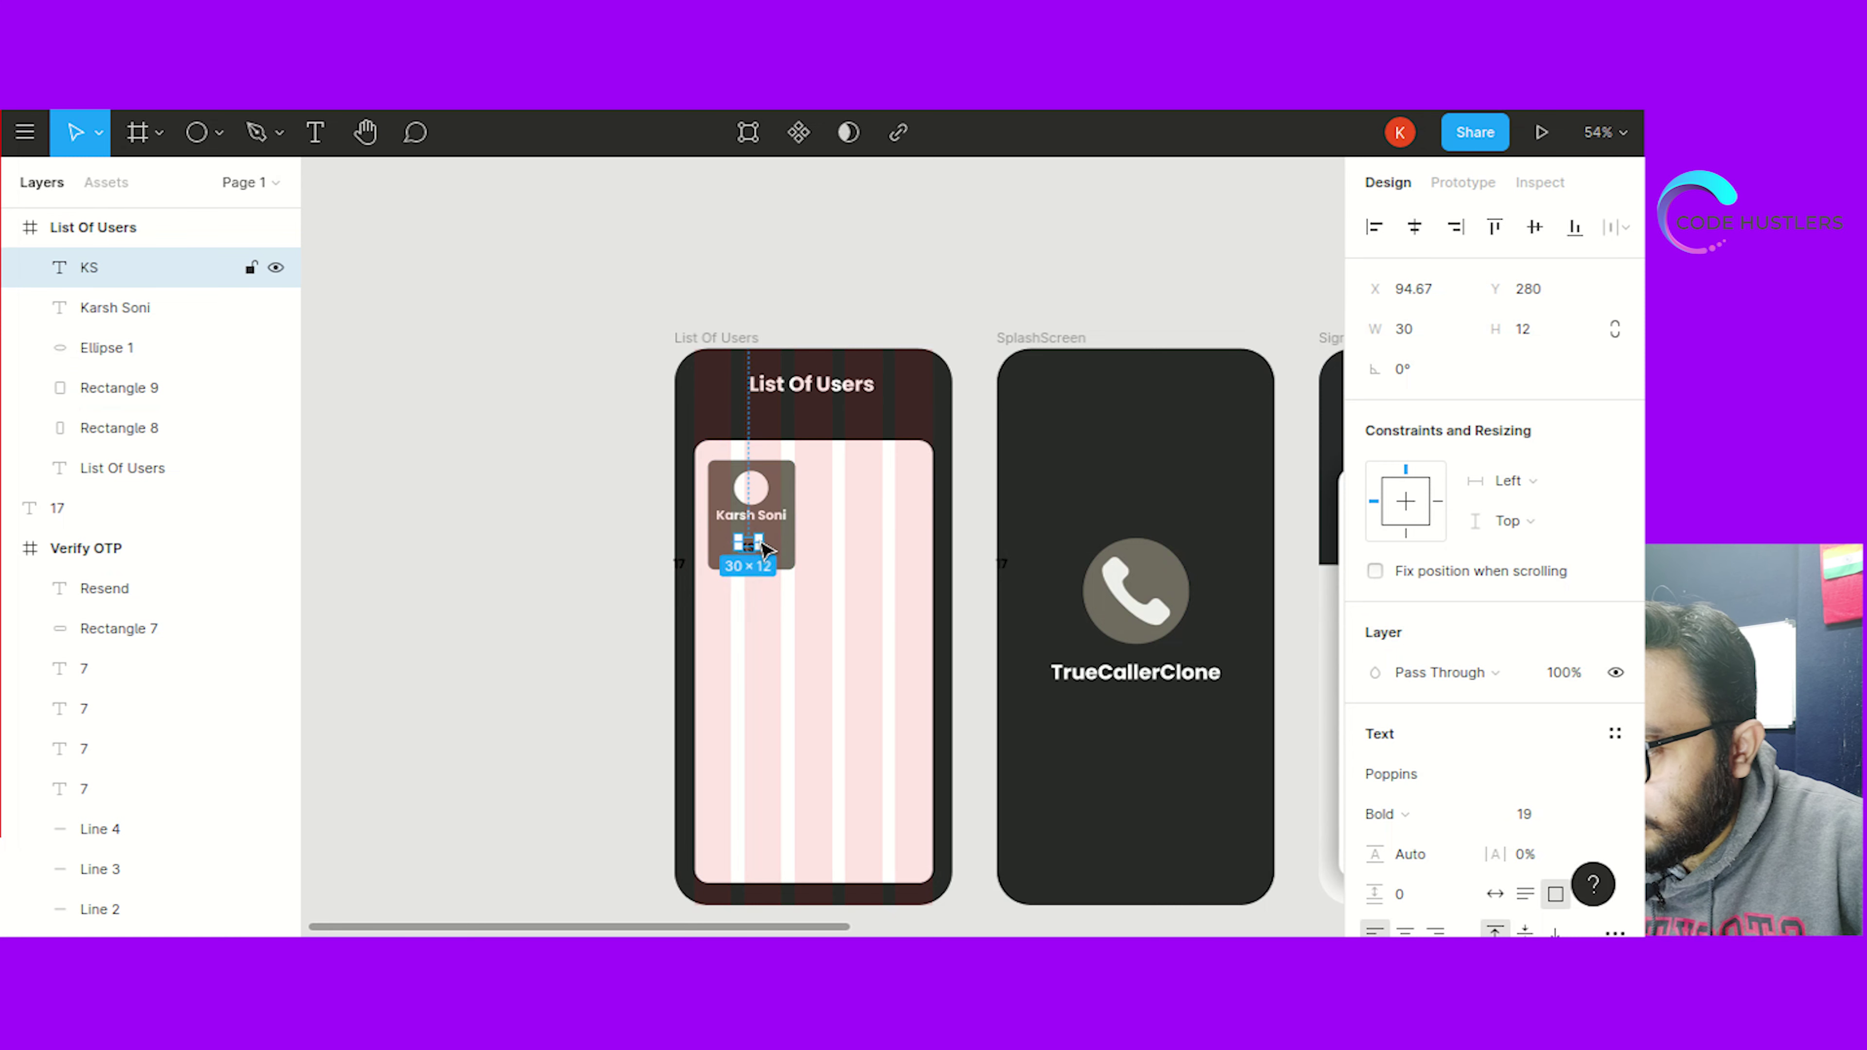
drag(764, 540, 757, 540)
click(676, 563)
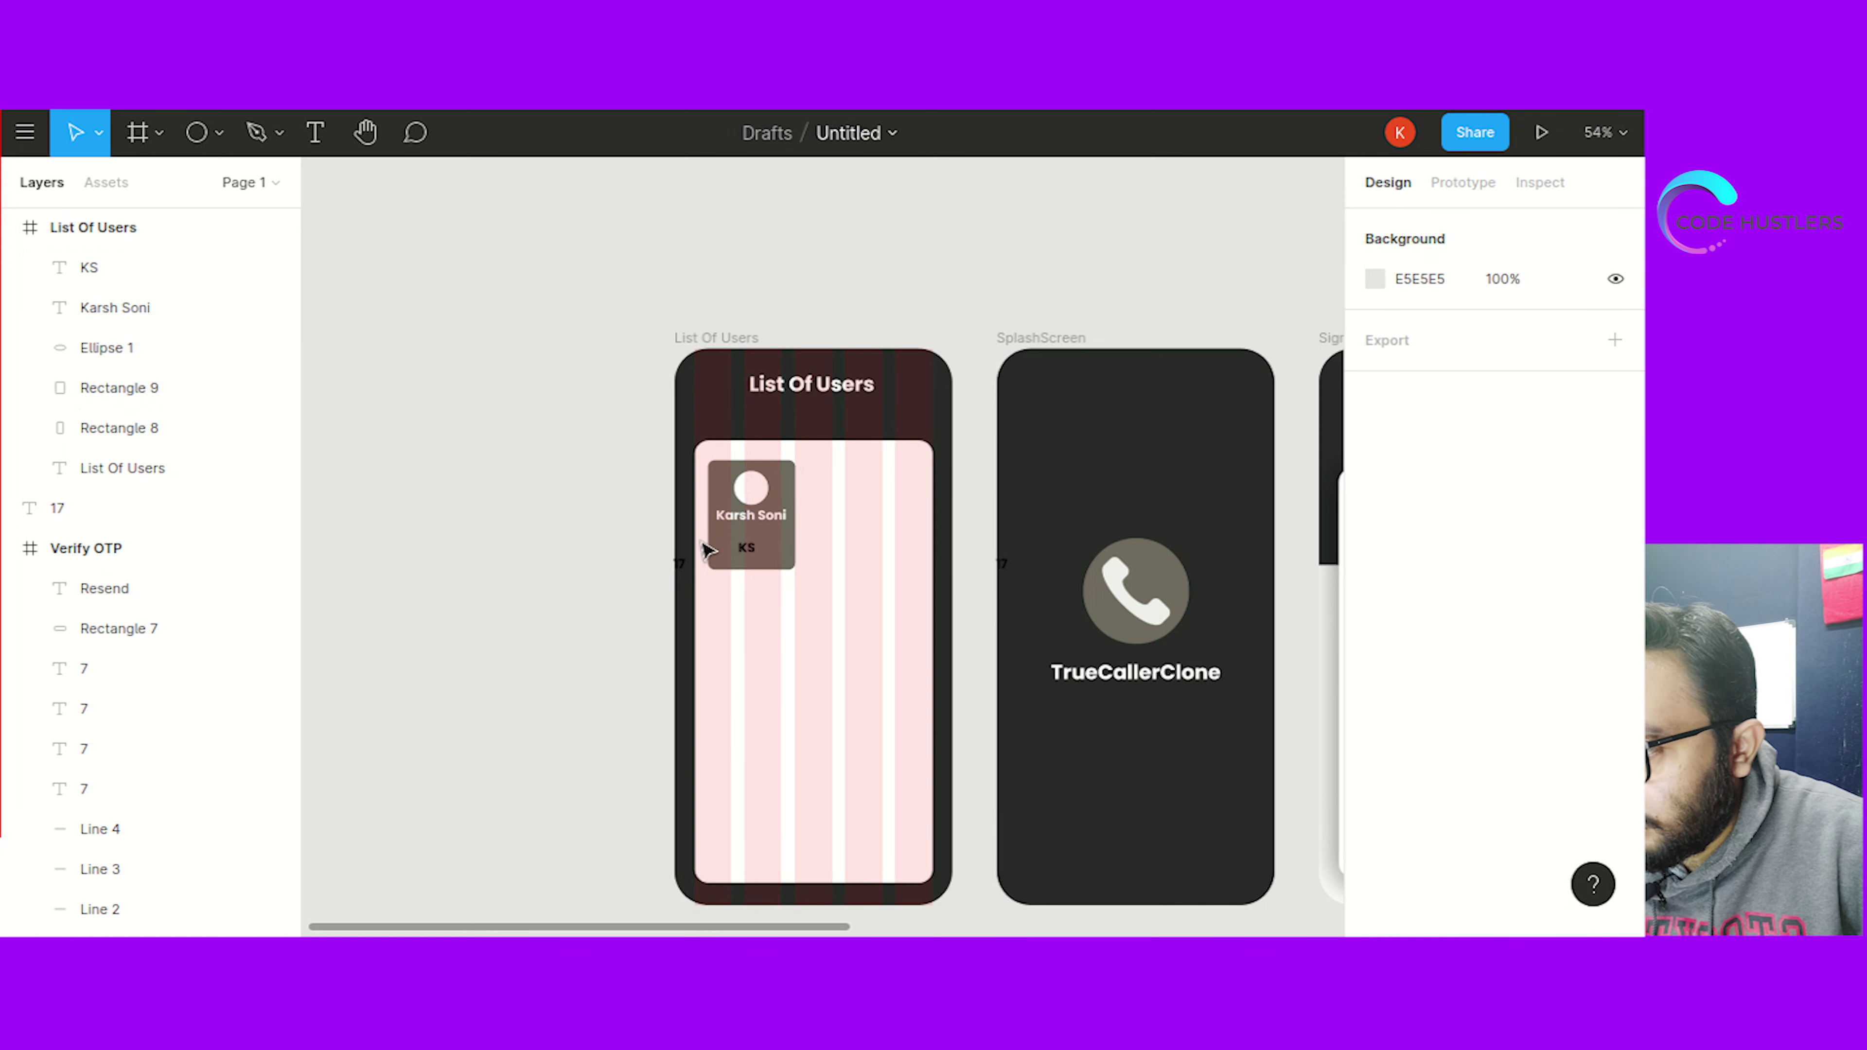
drag(747, 543, 754, 496)
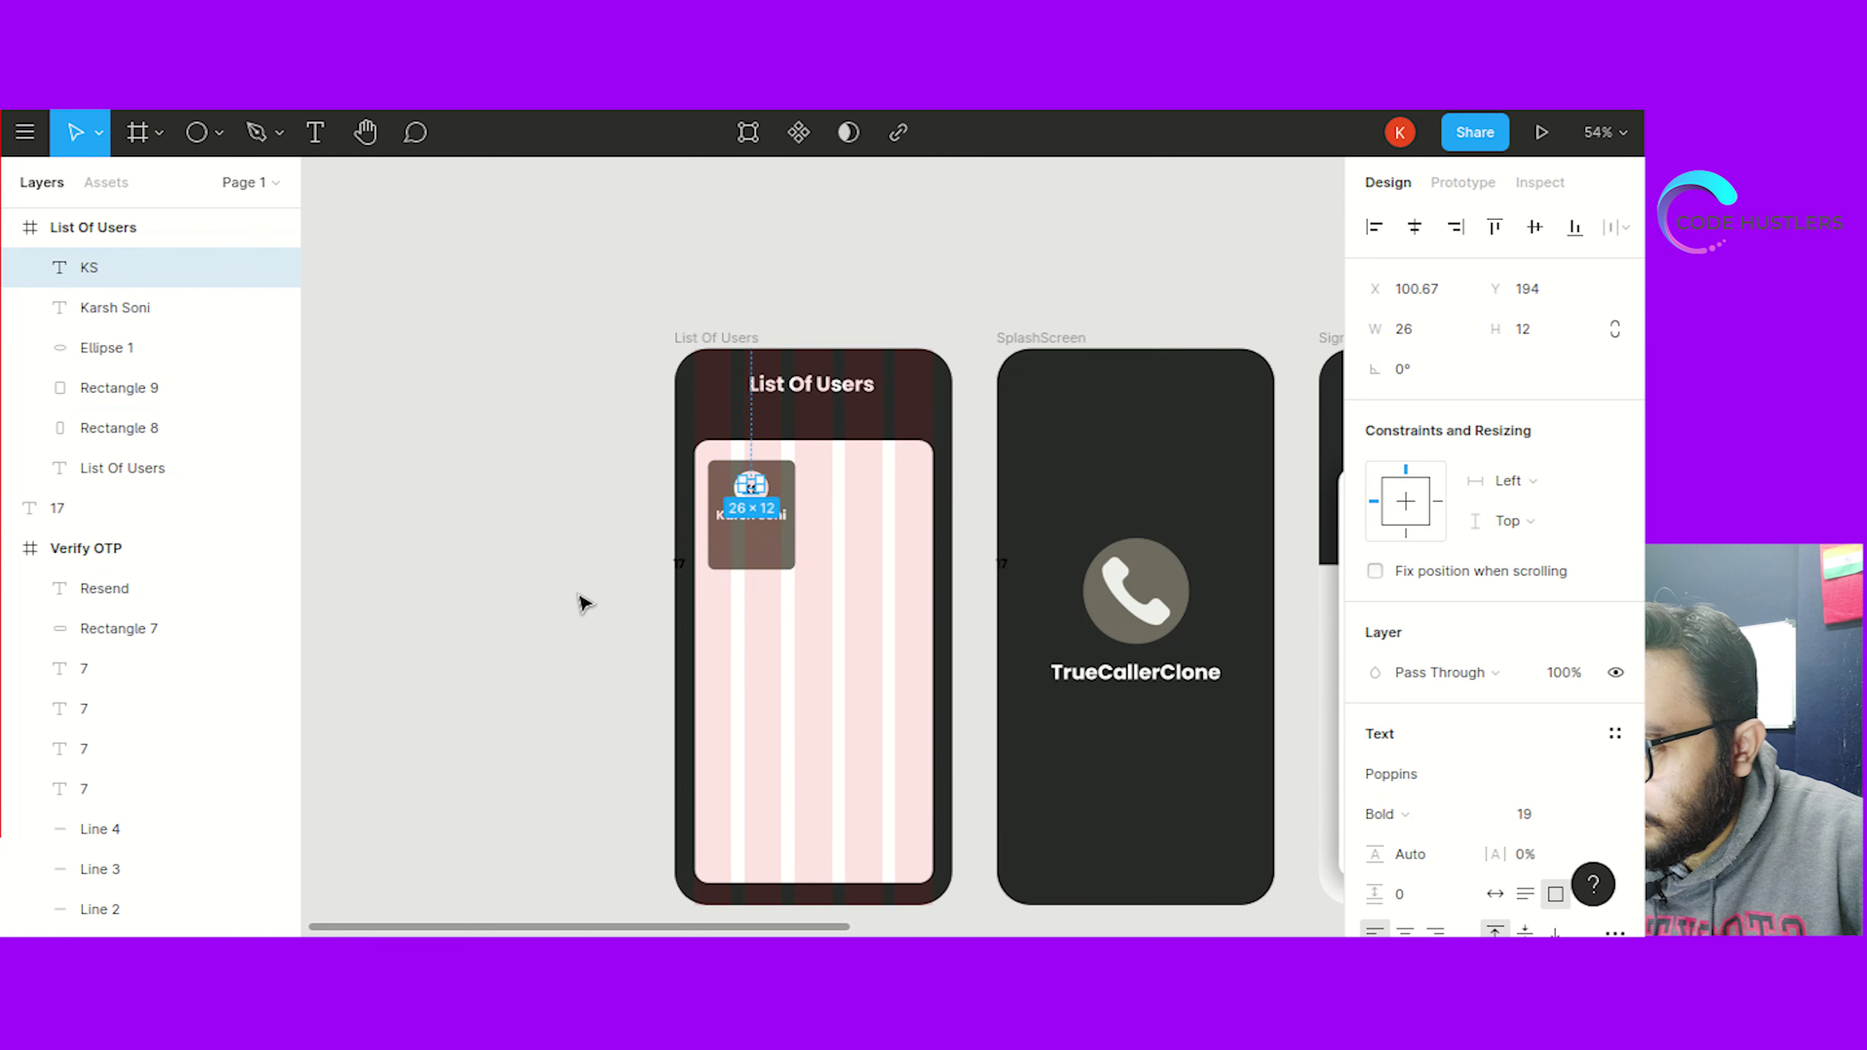
click(577, 600)
click(754, 499)
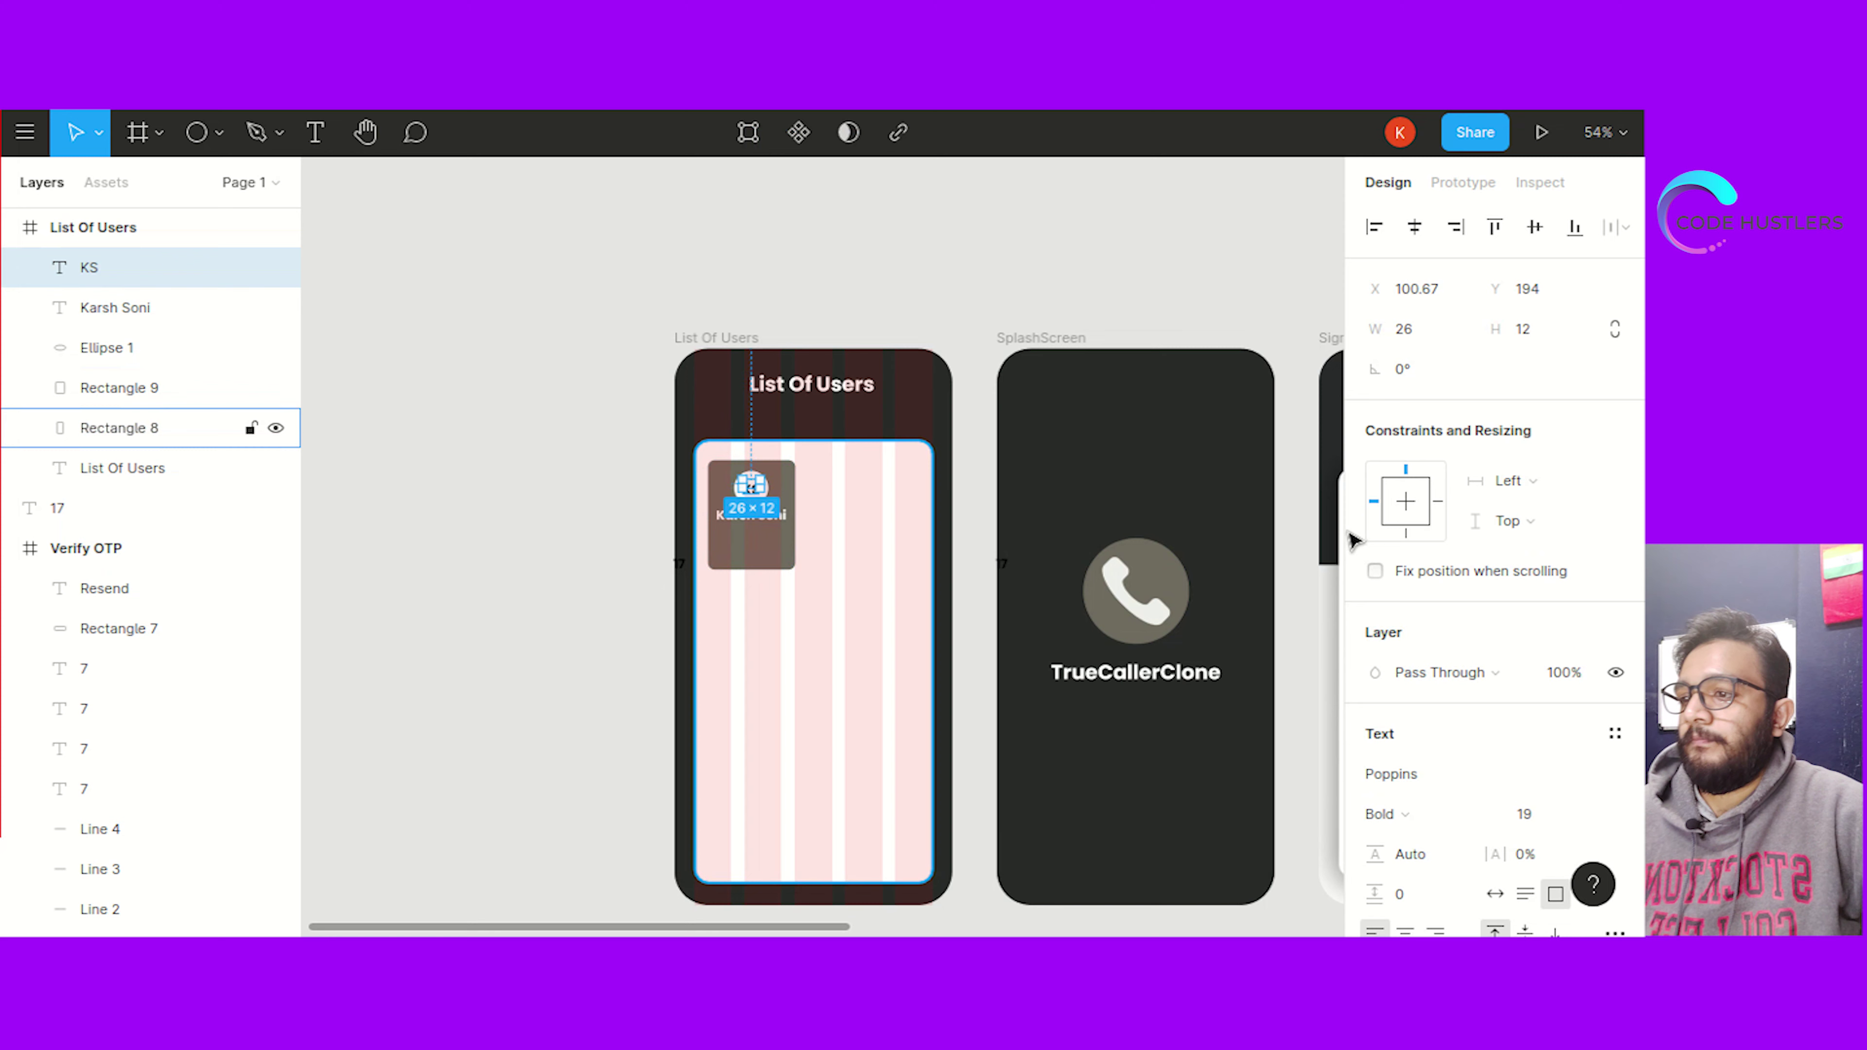
scroll(1421, 904, down, 2)
click(624, 645)
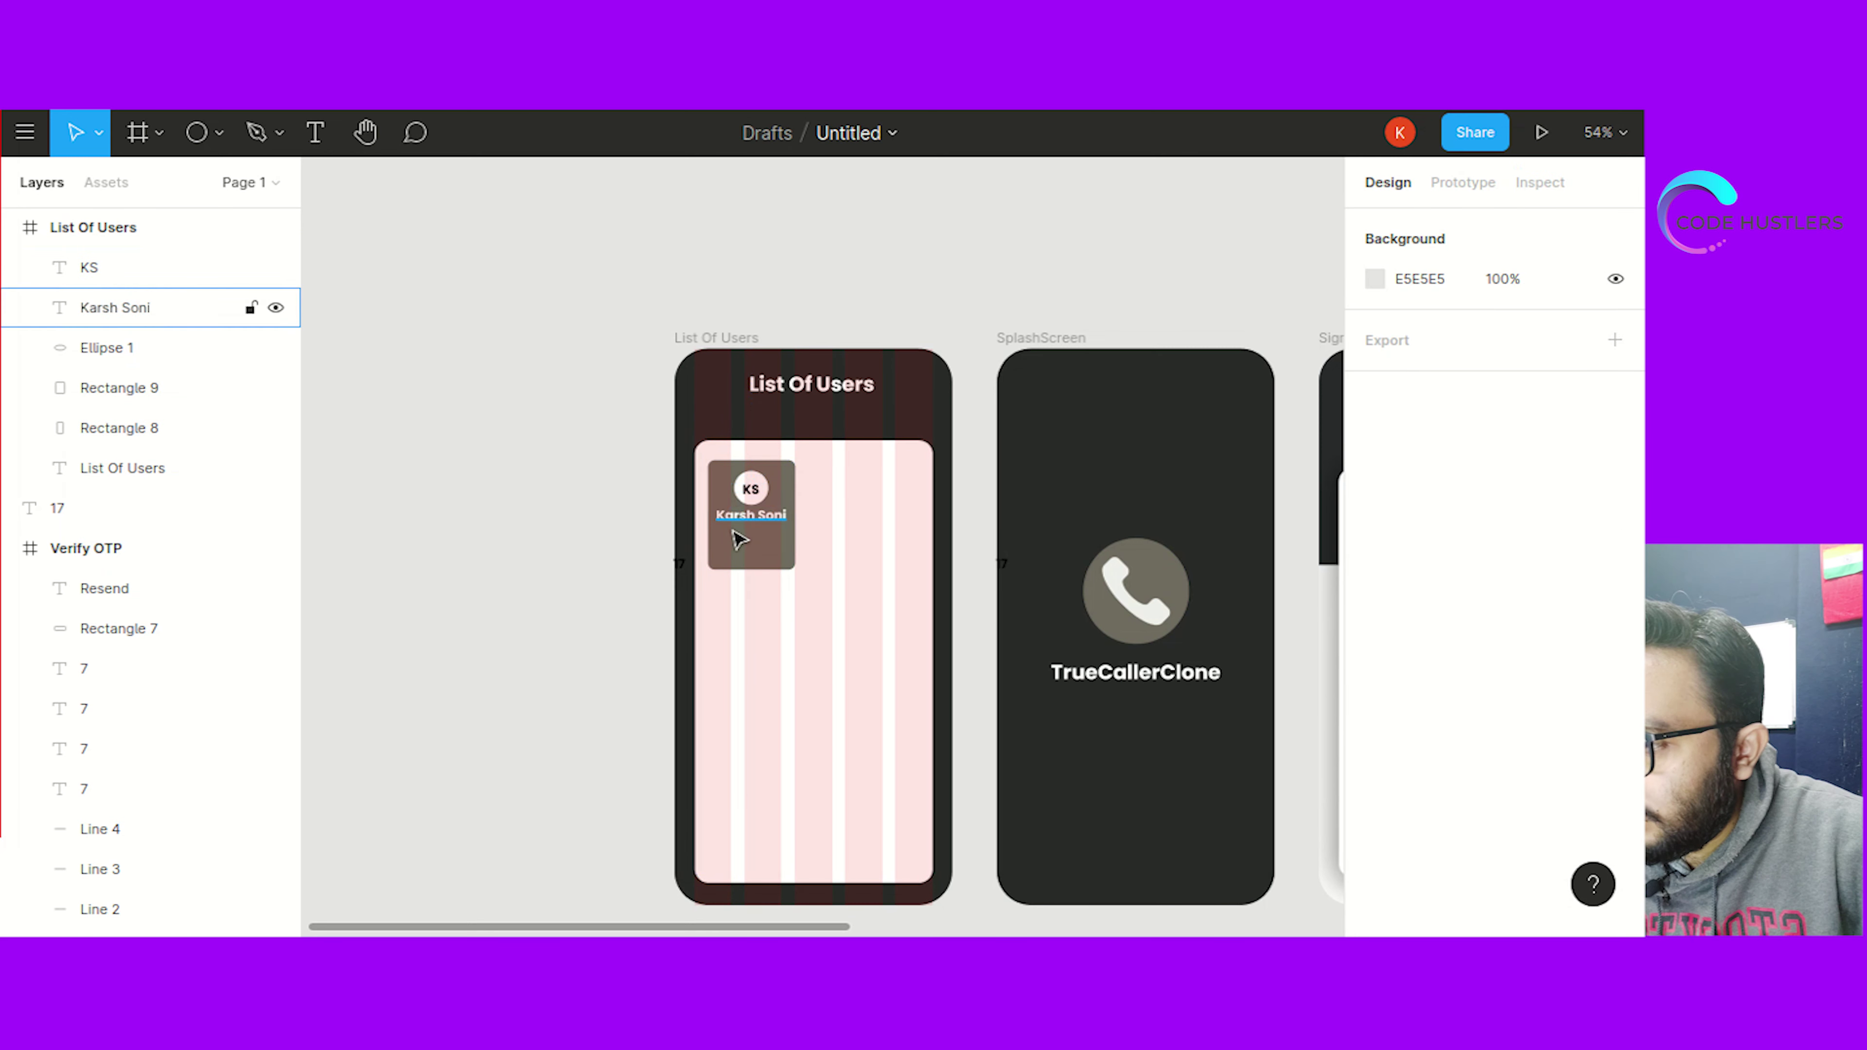
click(746, 518)
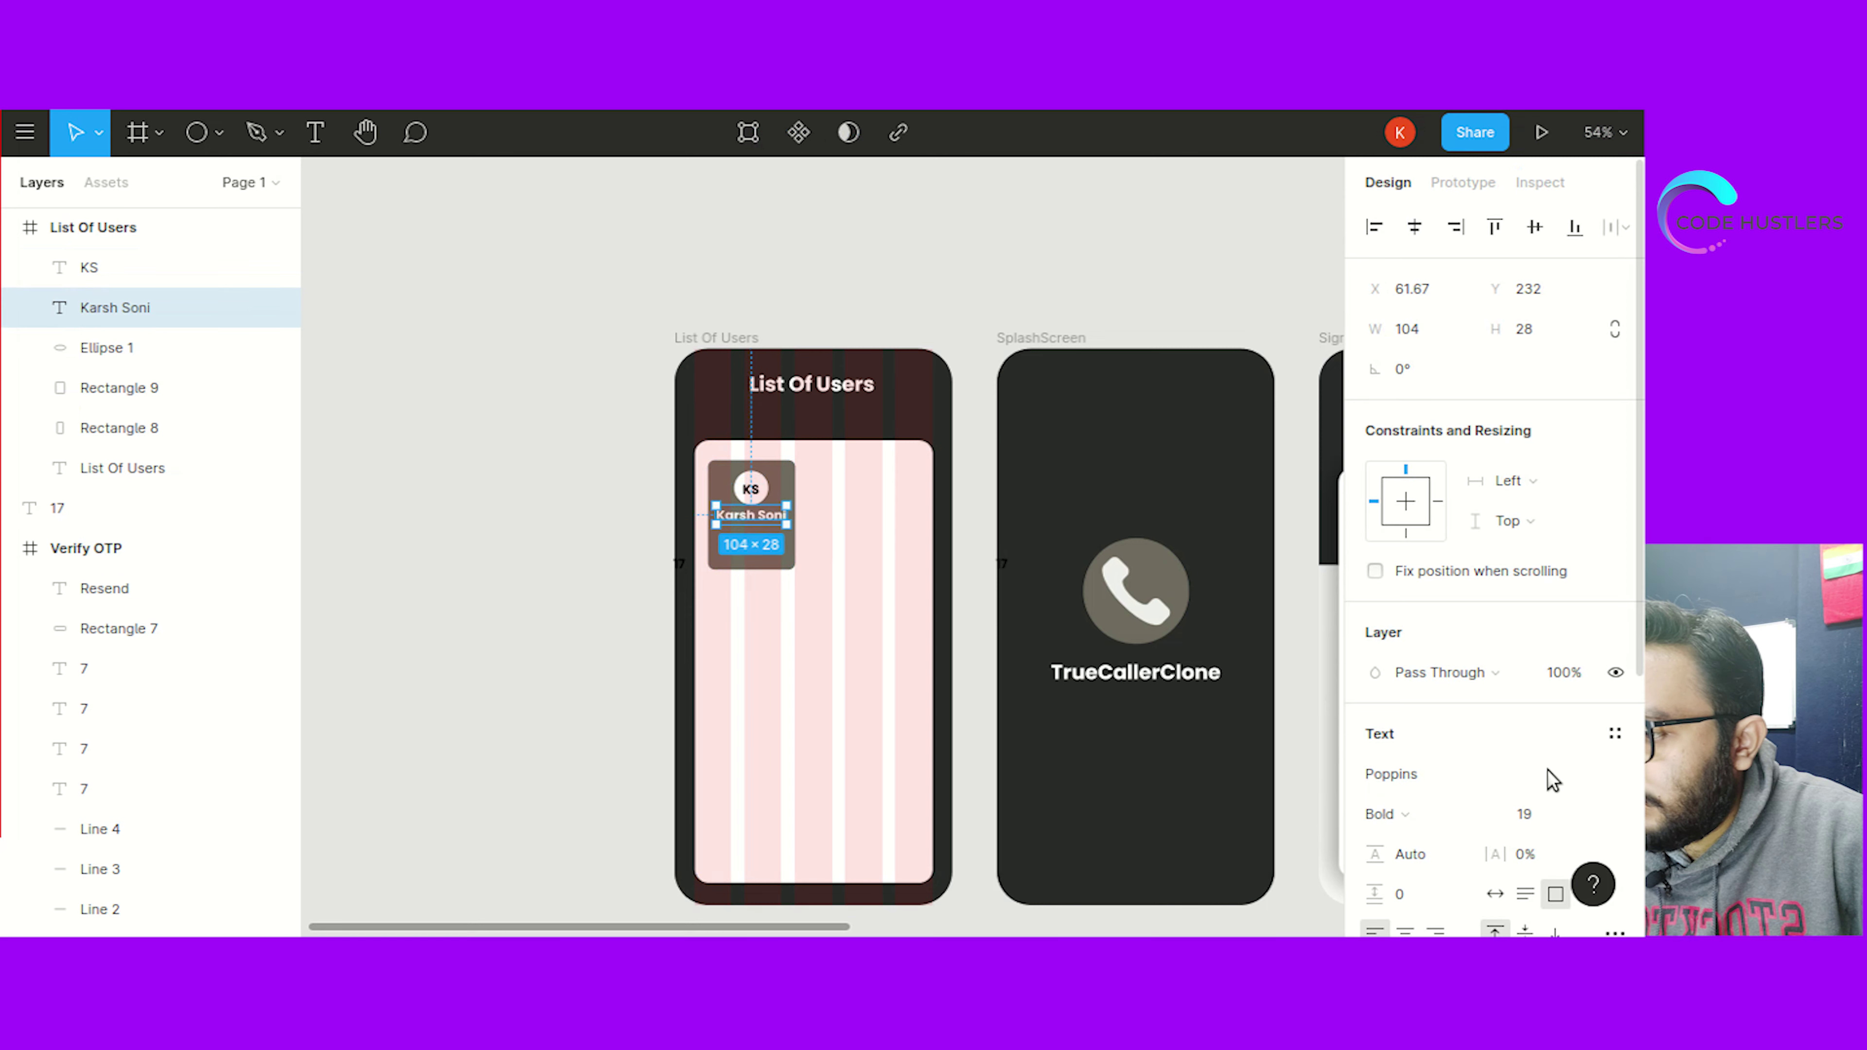
click(1536, 814)
text(20)
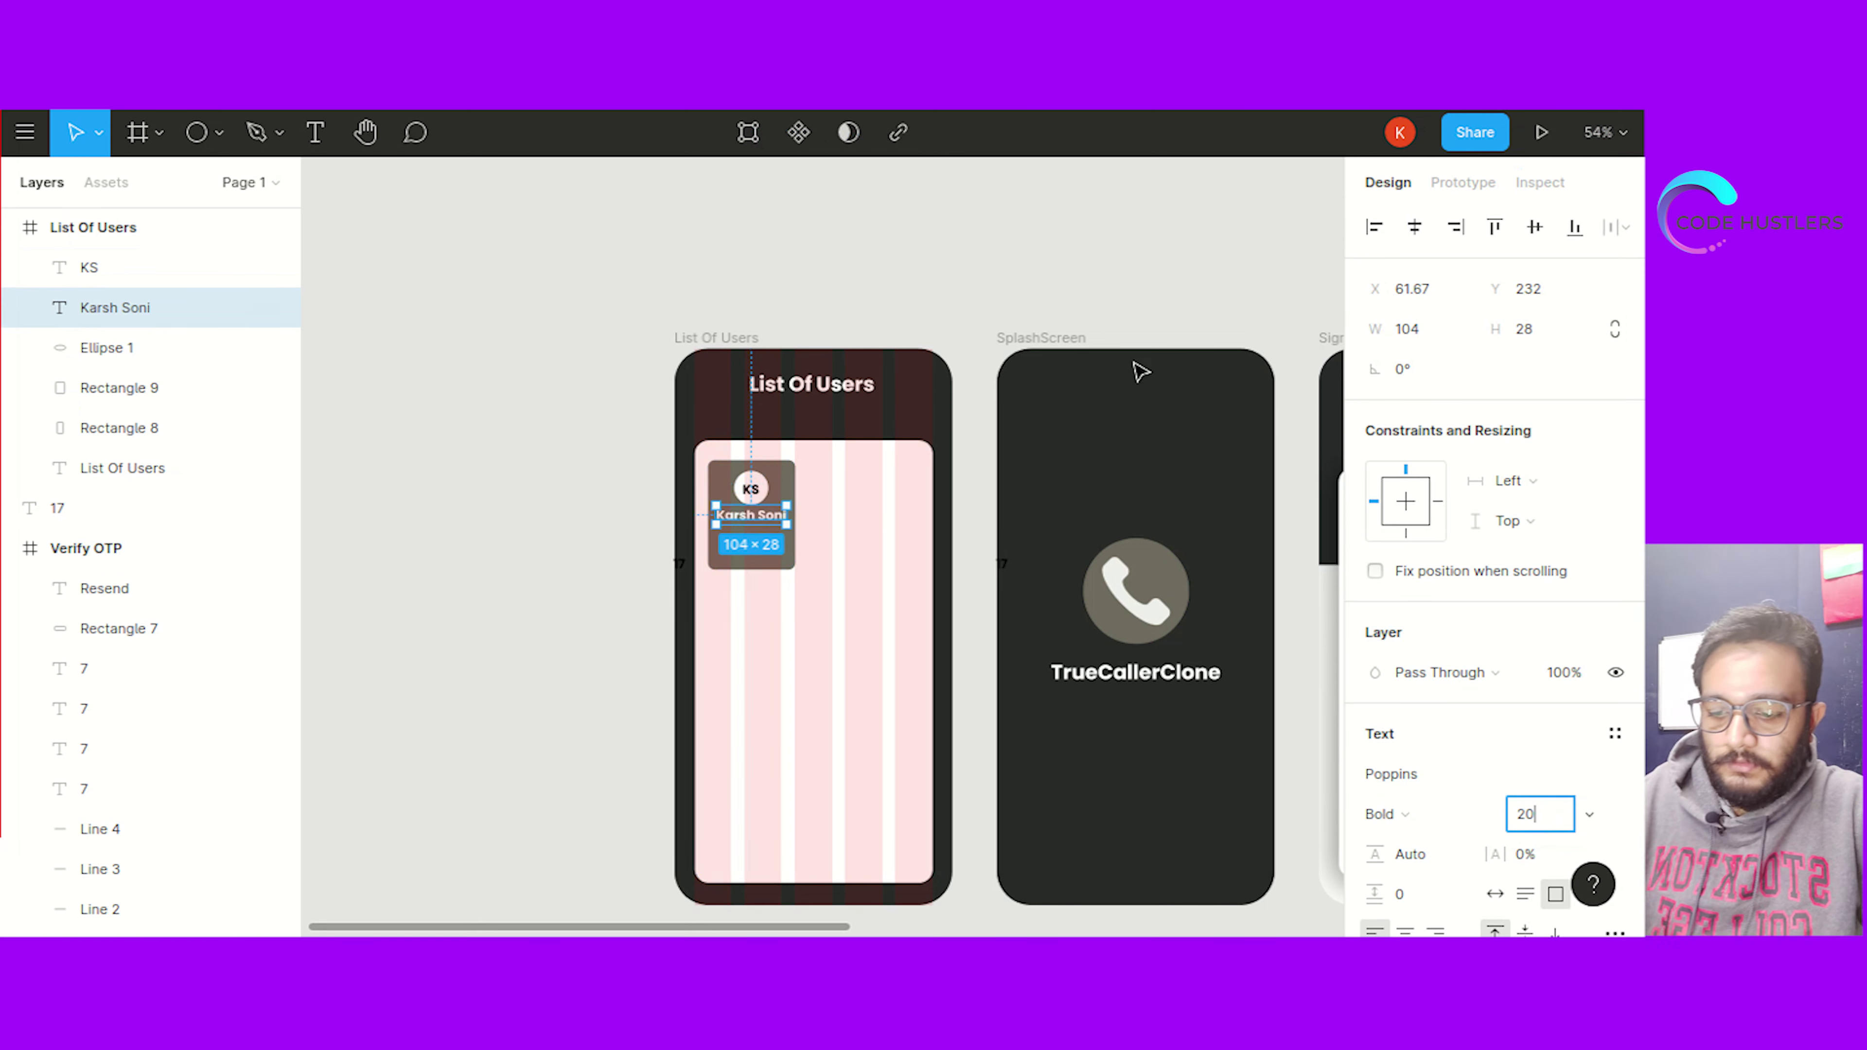
click(614, 657)
click(741, 524)
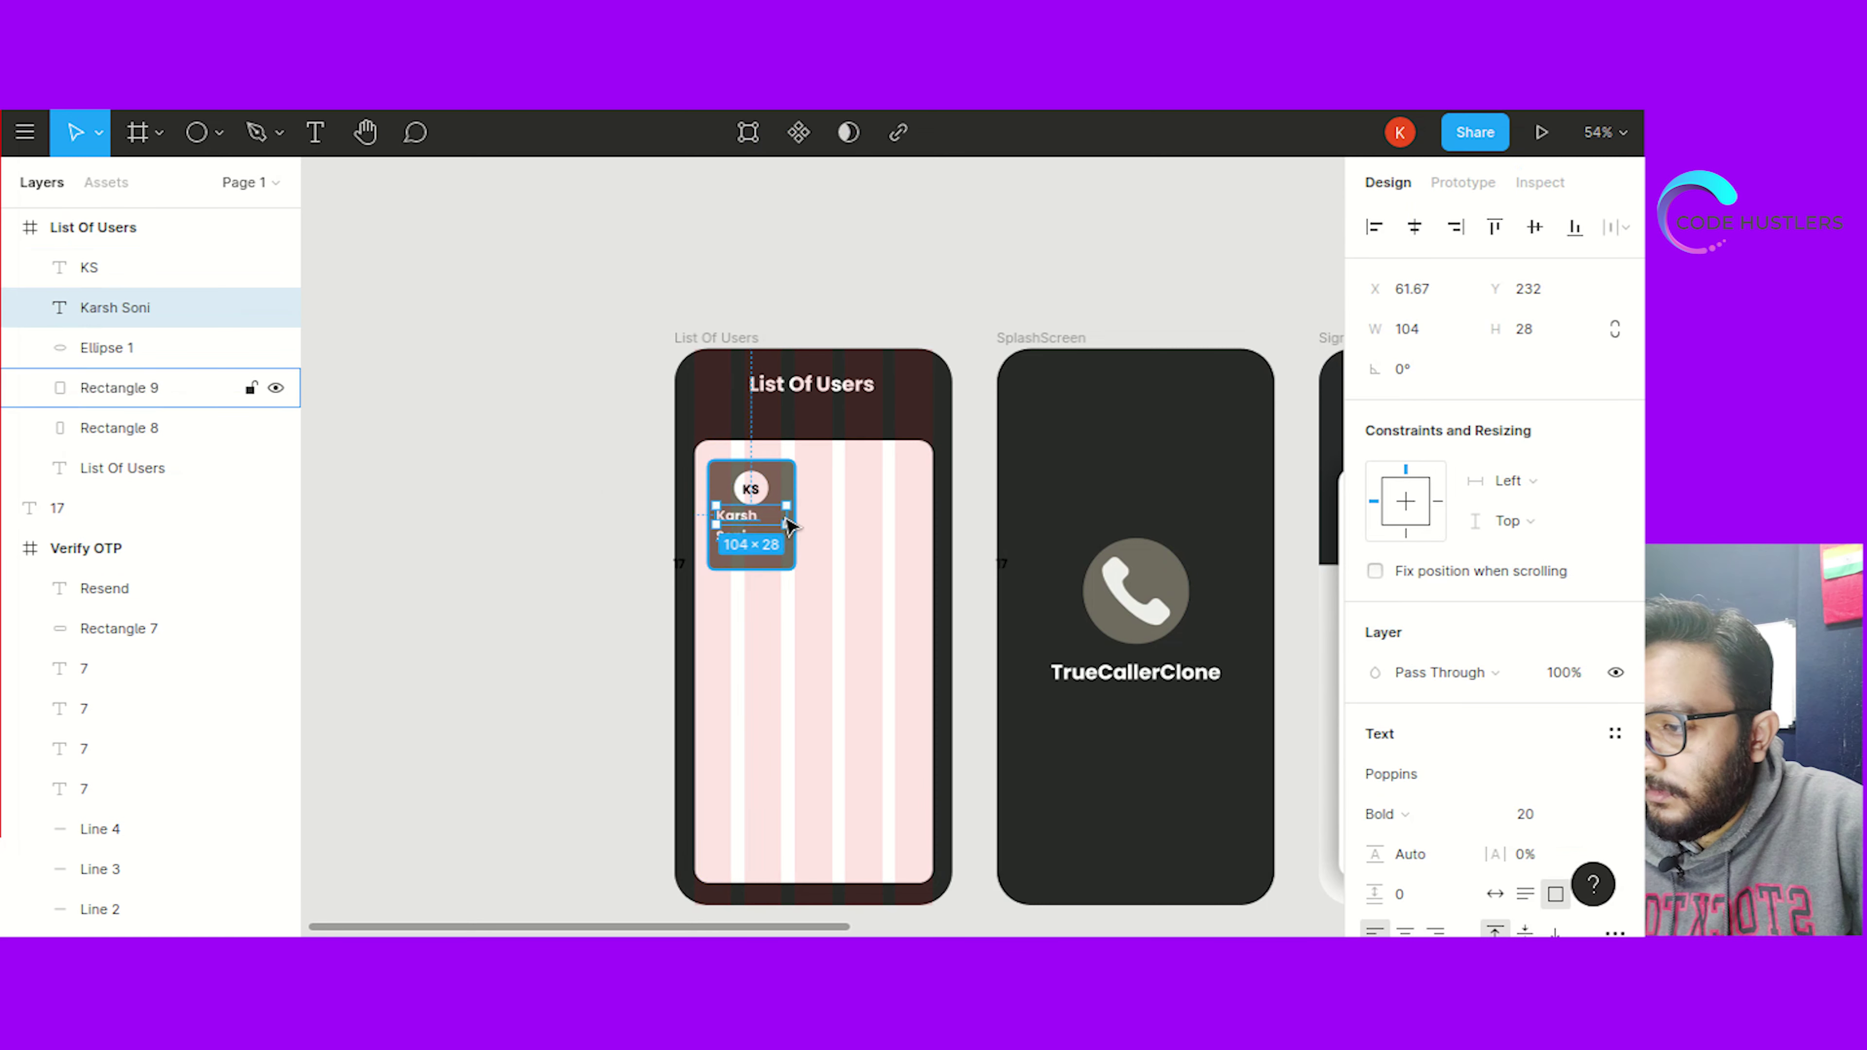
drag(788, 514, 760, 530)
click(630, 589)
Paste a copy of the name below it, retype it as Ahmedabad, and set size 17
click(760, 529)
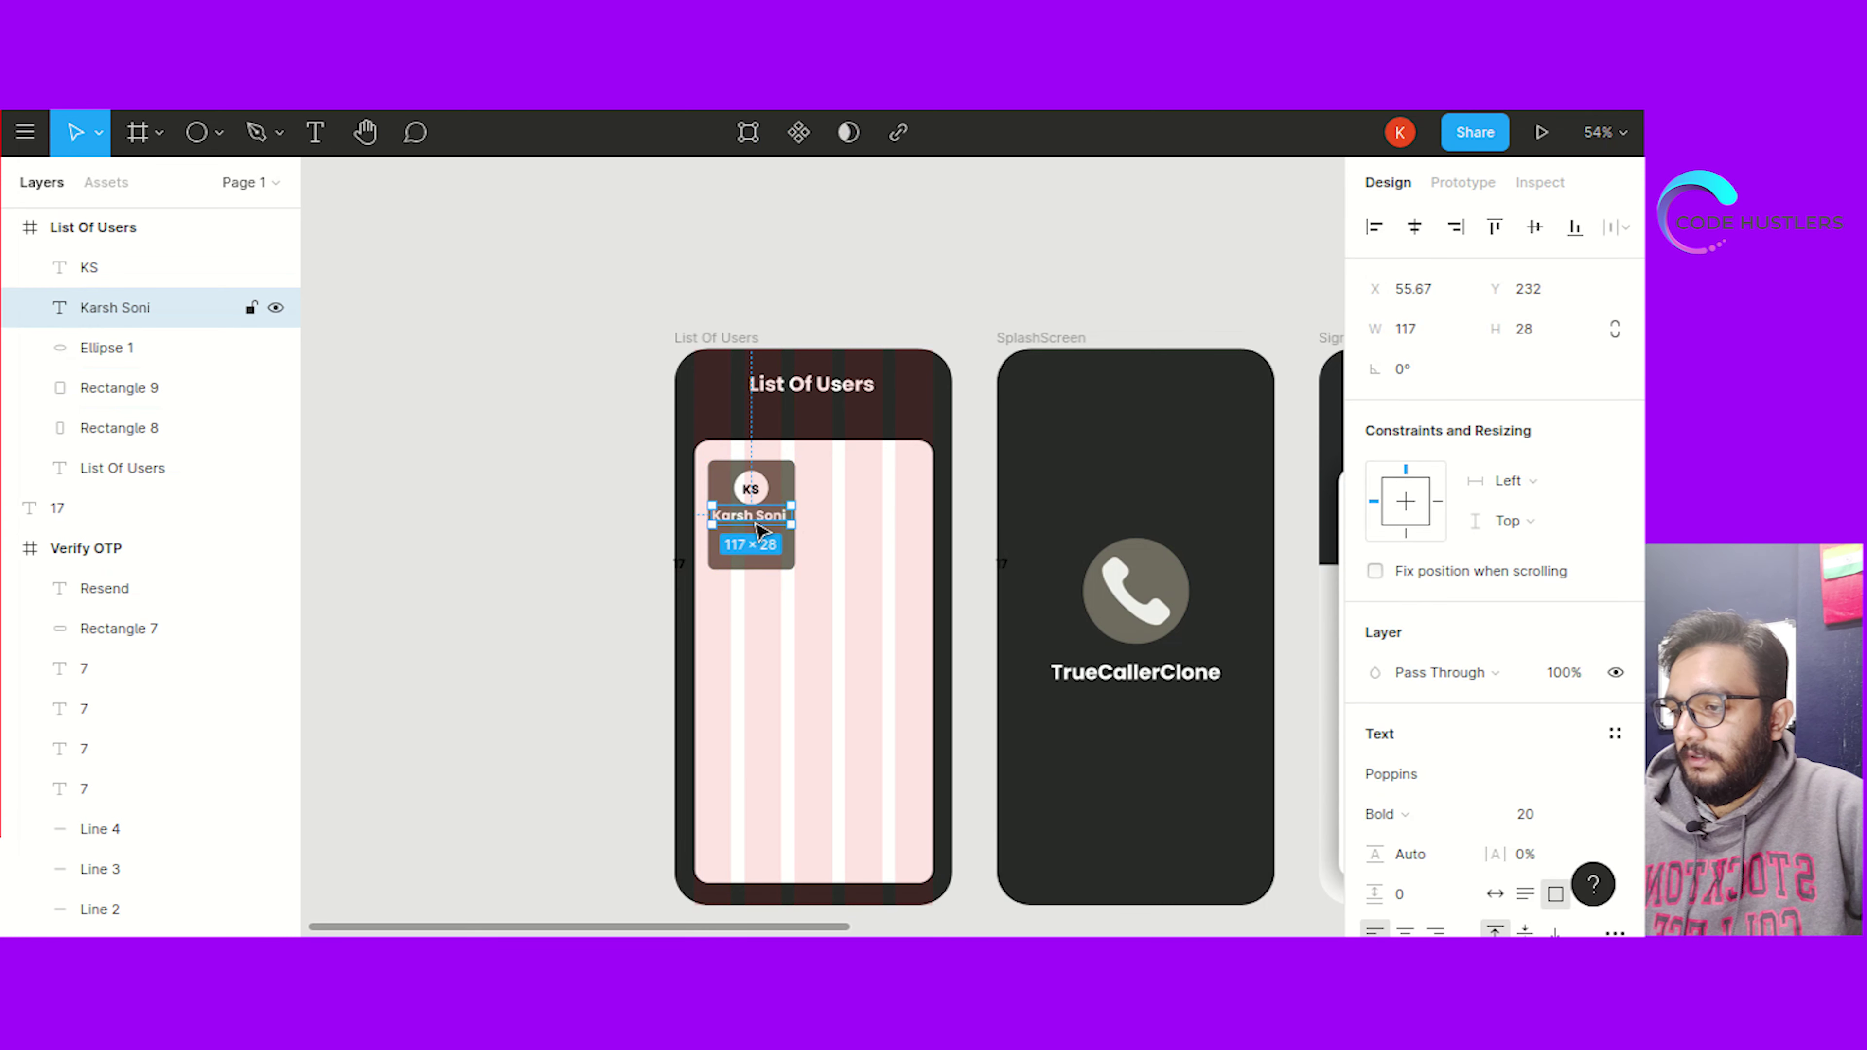
key(ctrl+v)
drag(757, 533, 760, 544)
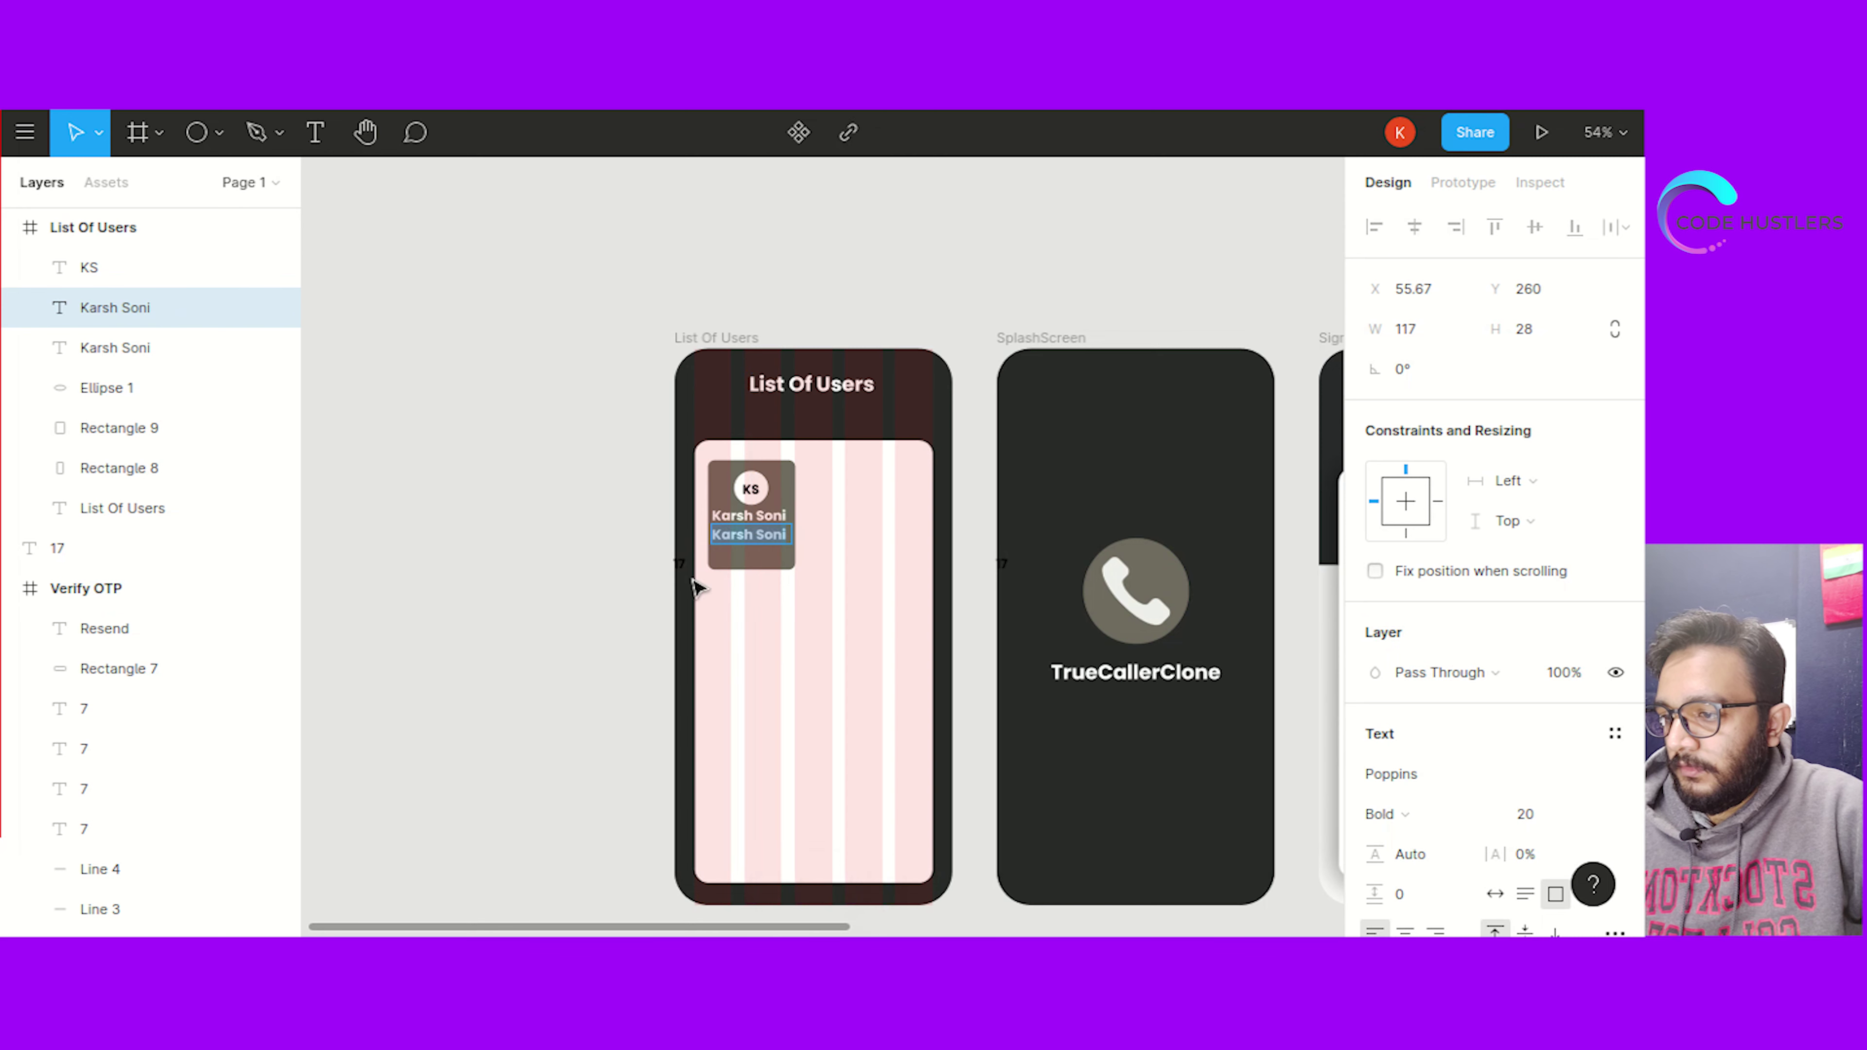
text(Ahmedabad)
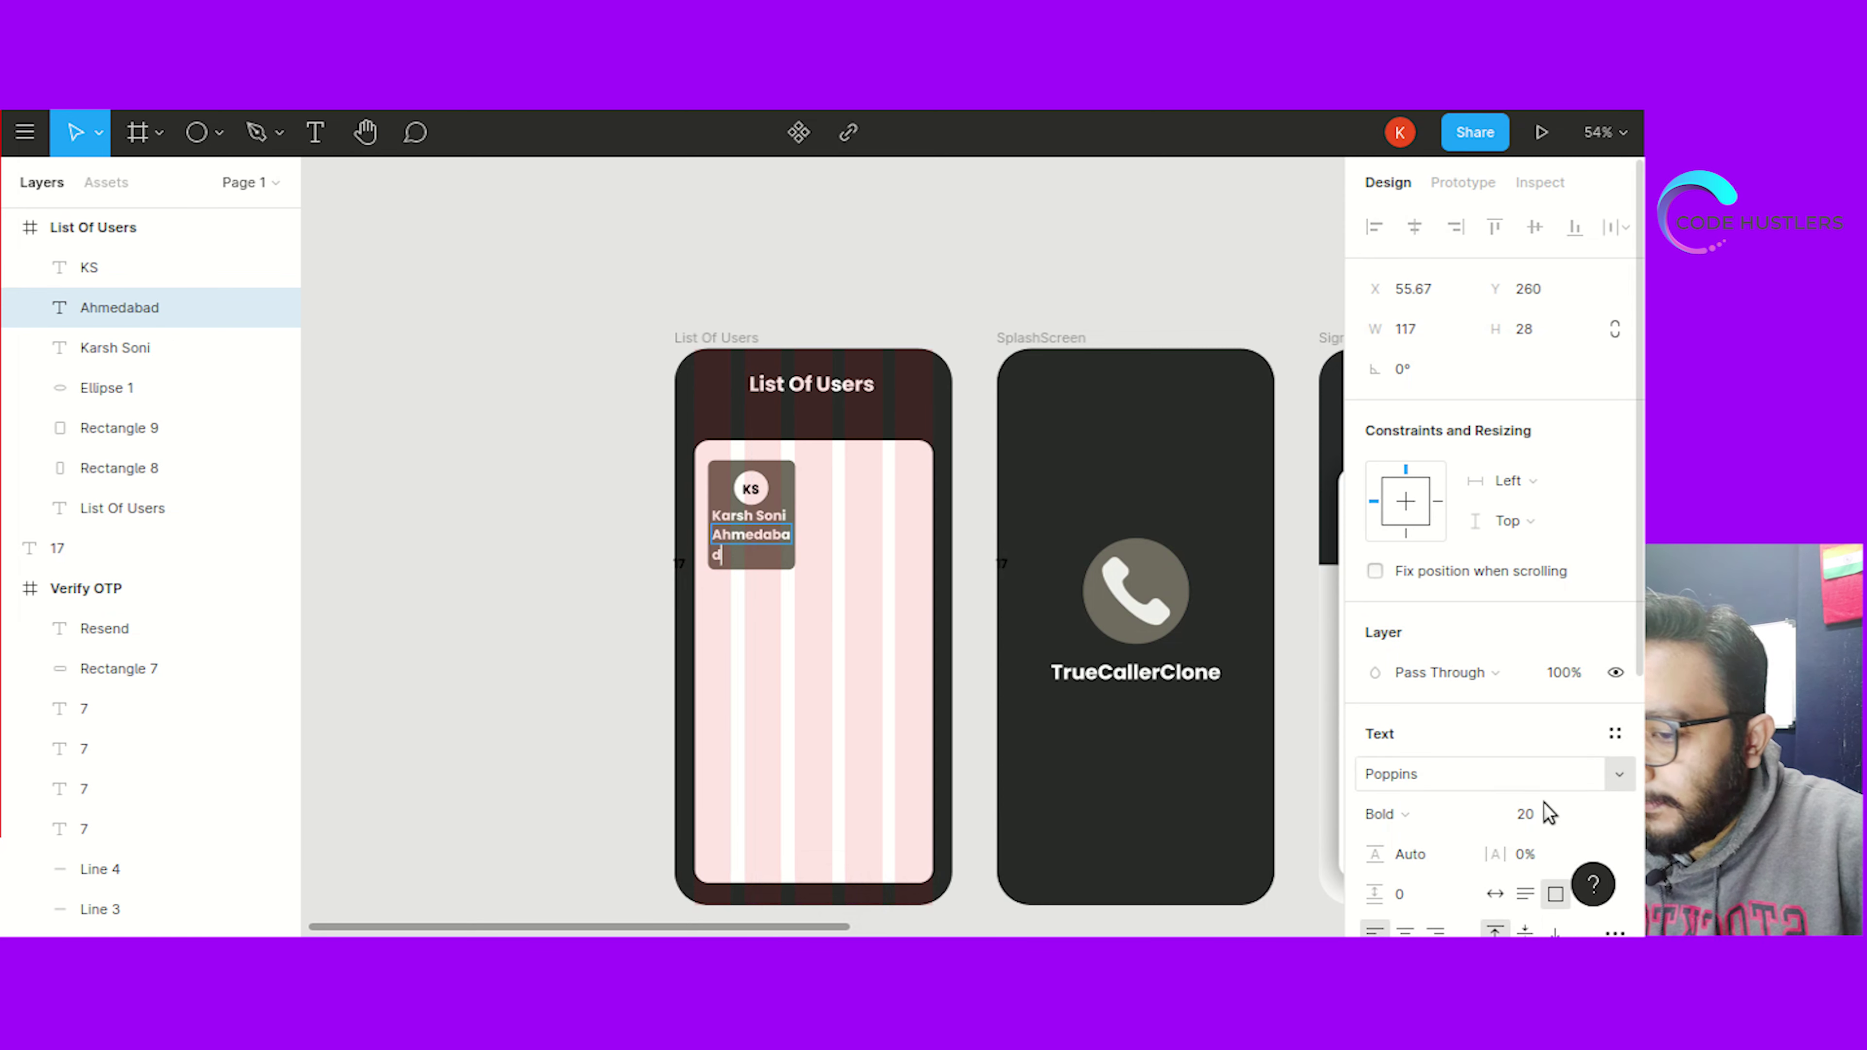
click(1527, 815)
key(Escape)
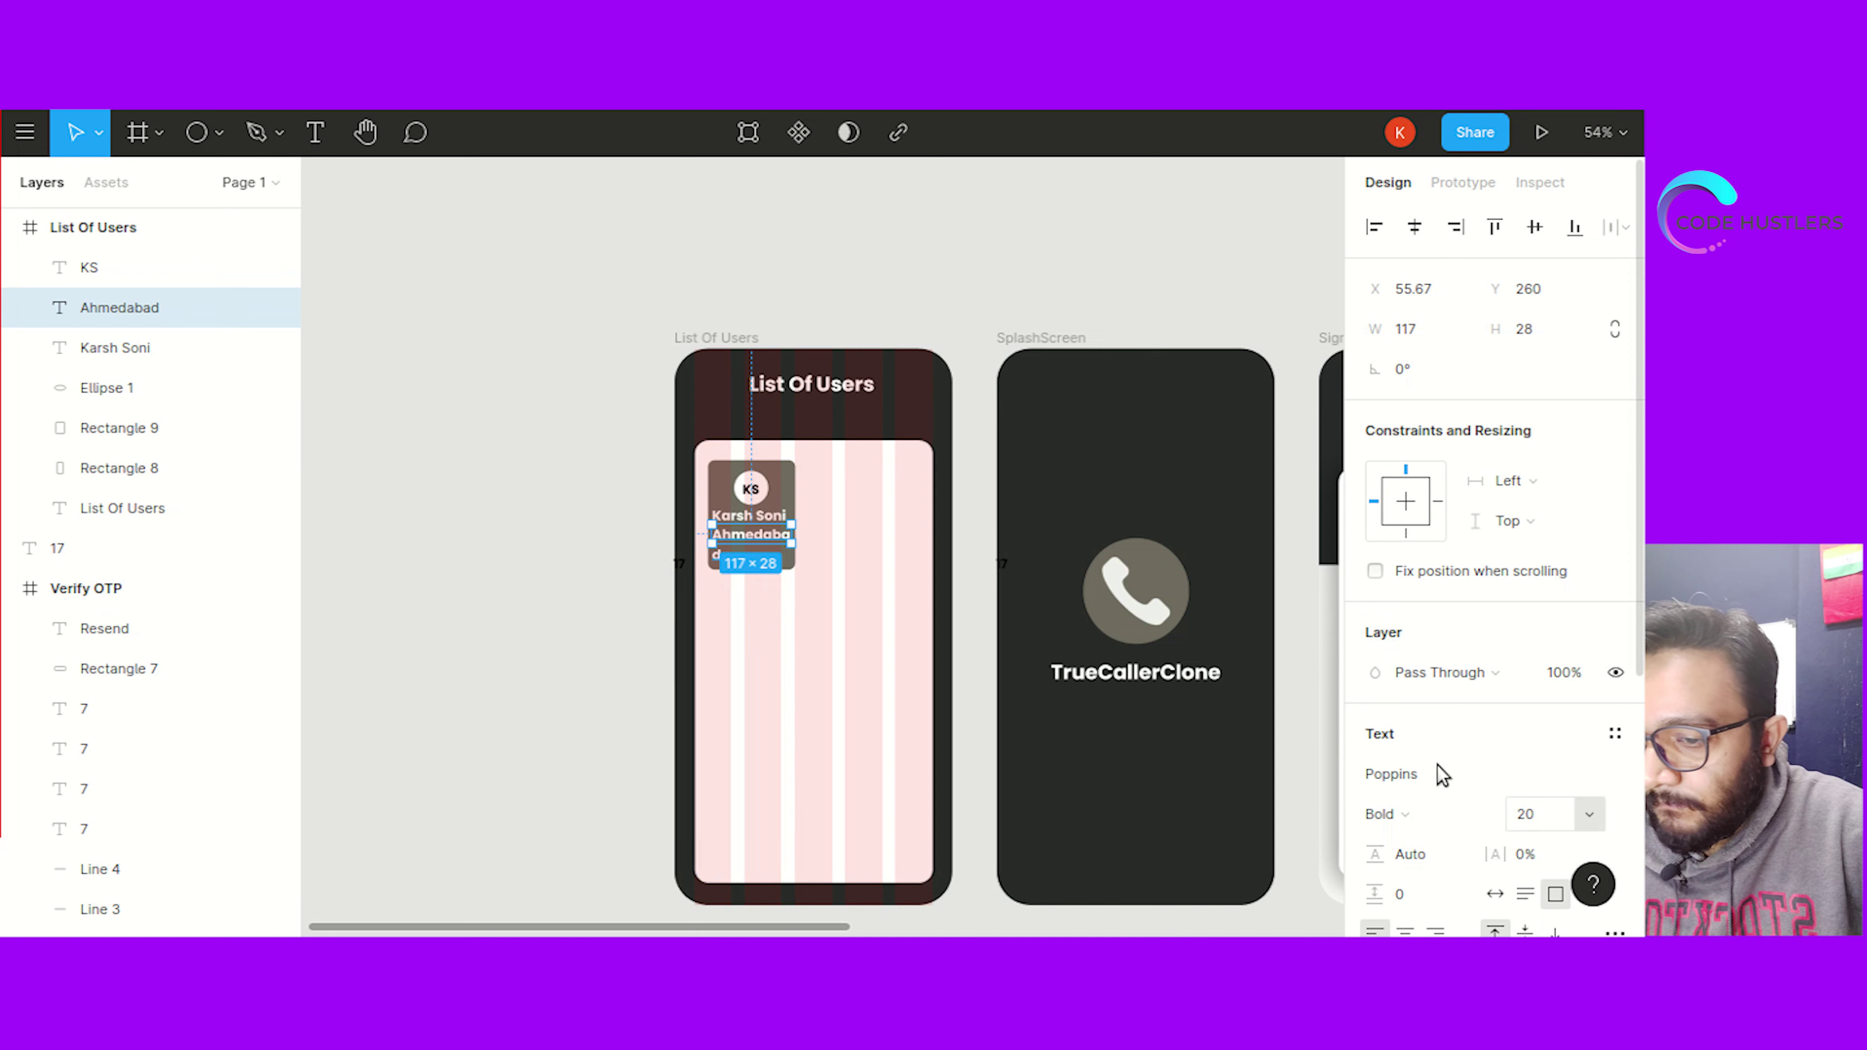
click(1542, 816)
text(17)
key(Return)
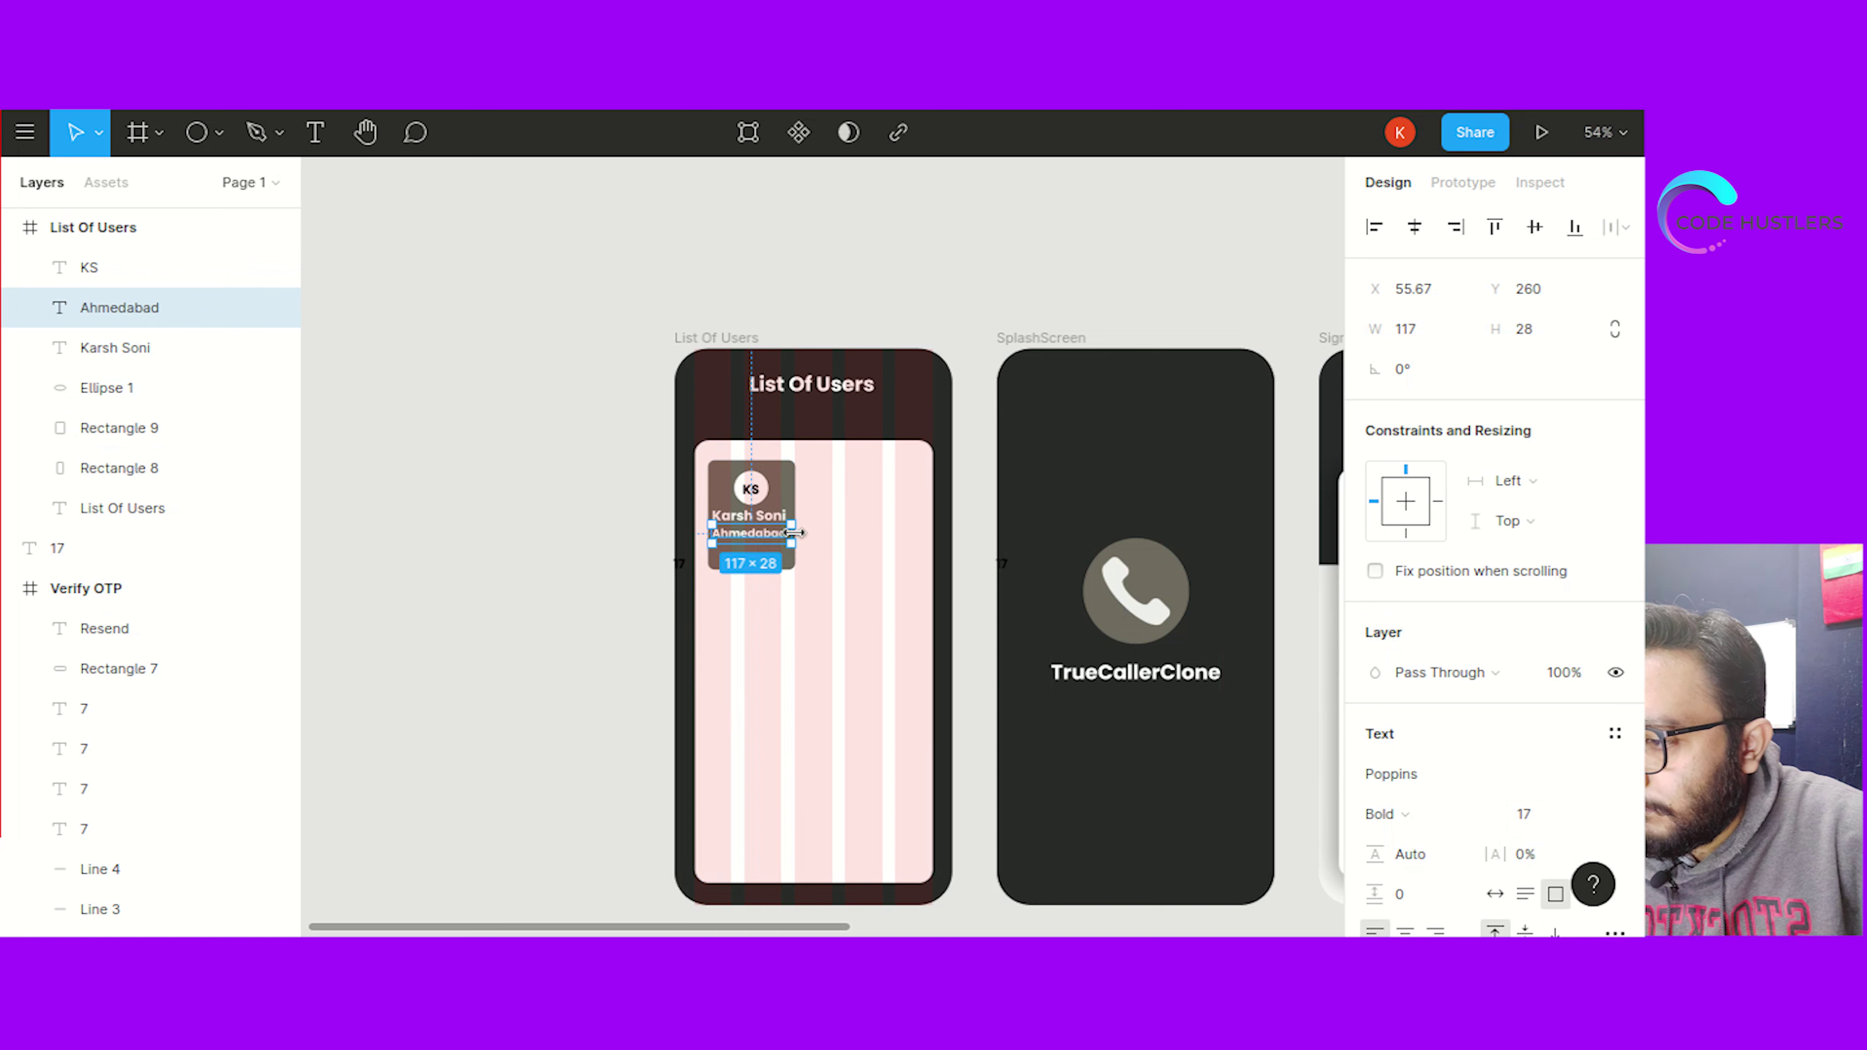
Narrow the Ahmedabad text box and nudge it into place under the name
drag(794, 532, 792, 538)
click(579, 554)
click(757, 541)
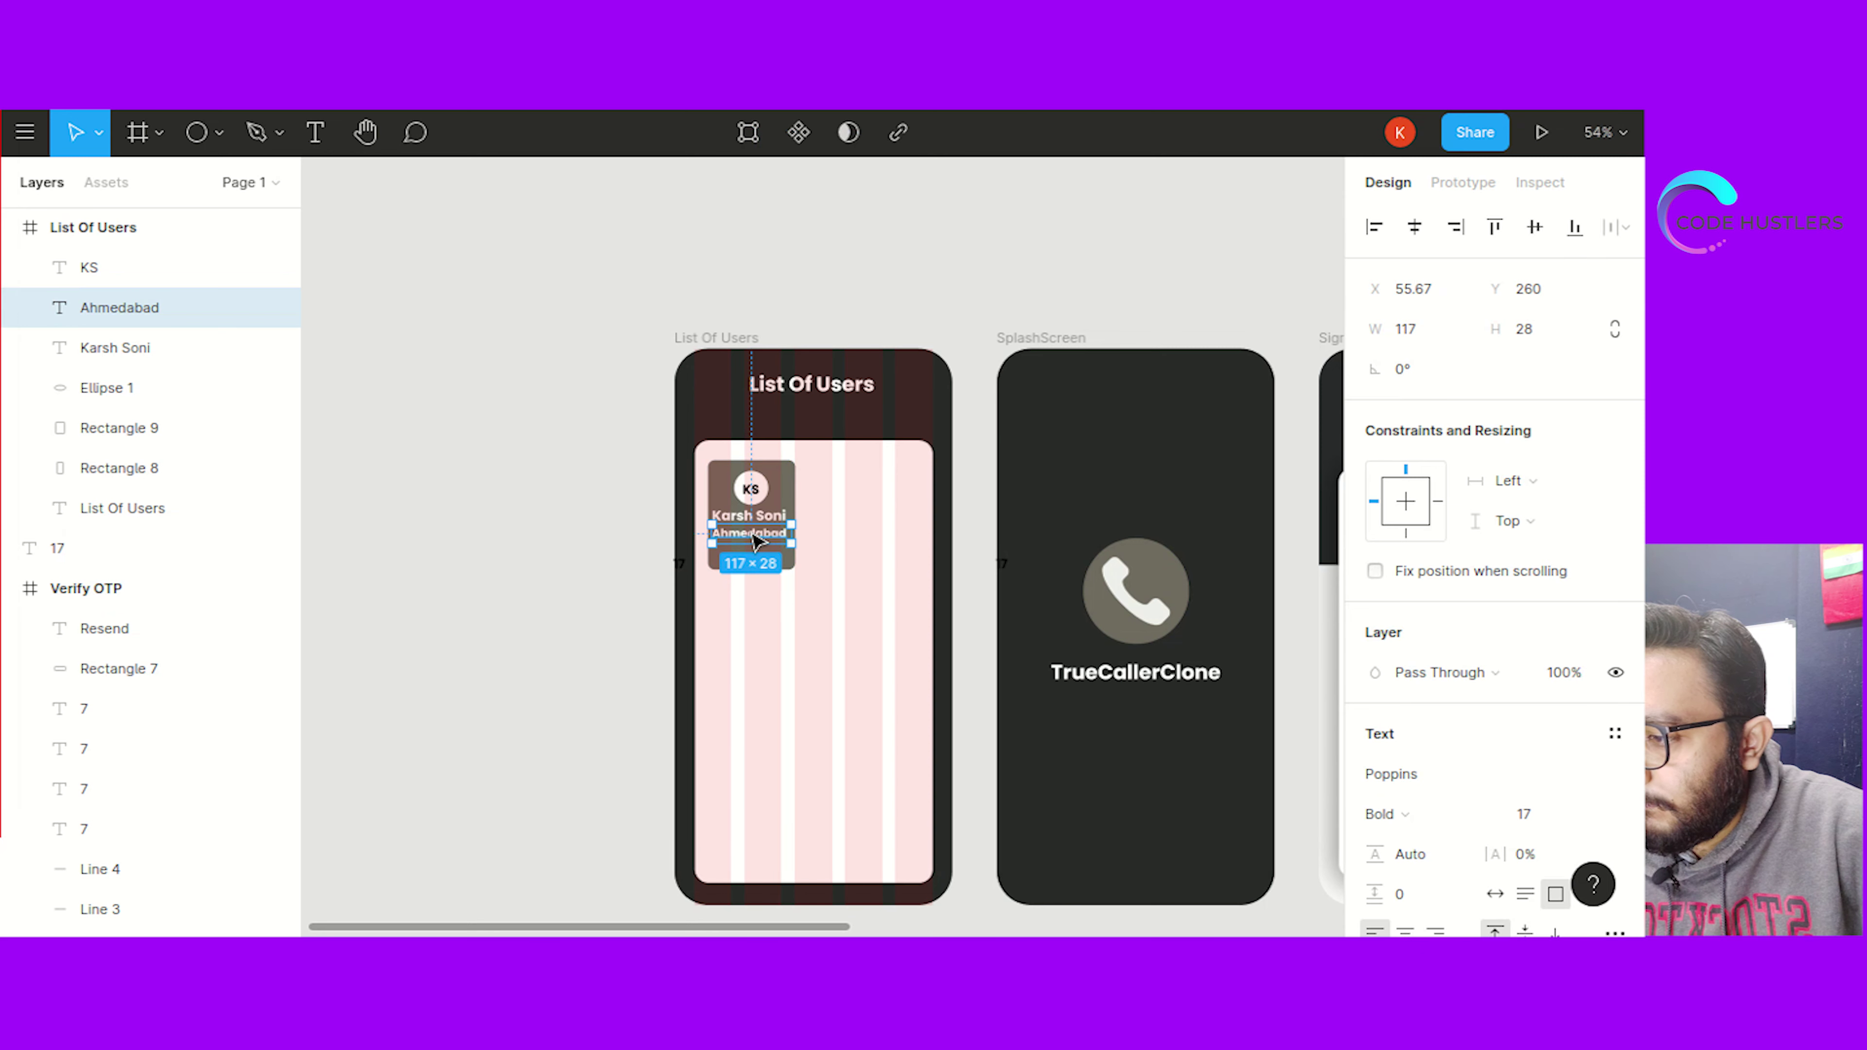
drag(757, 534, 755, 539)
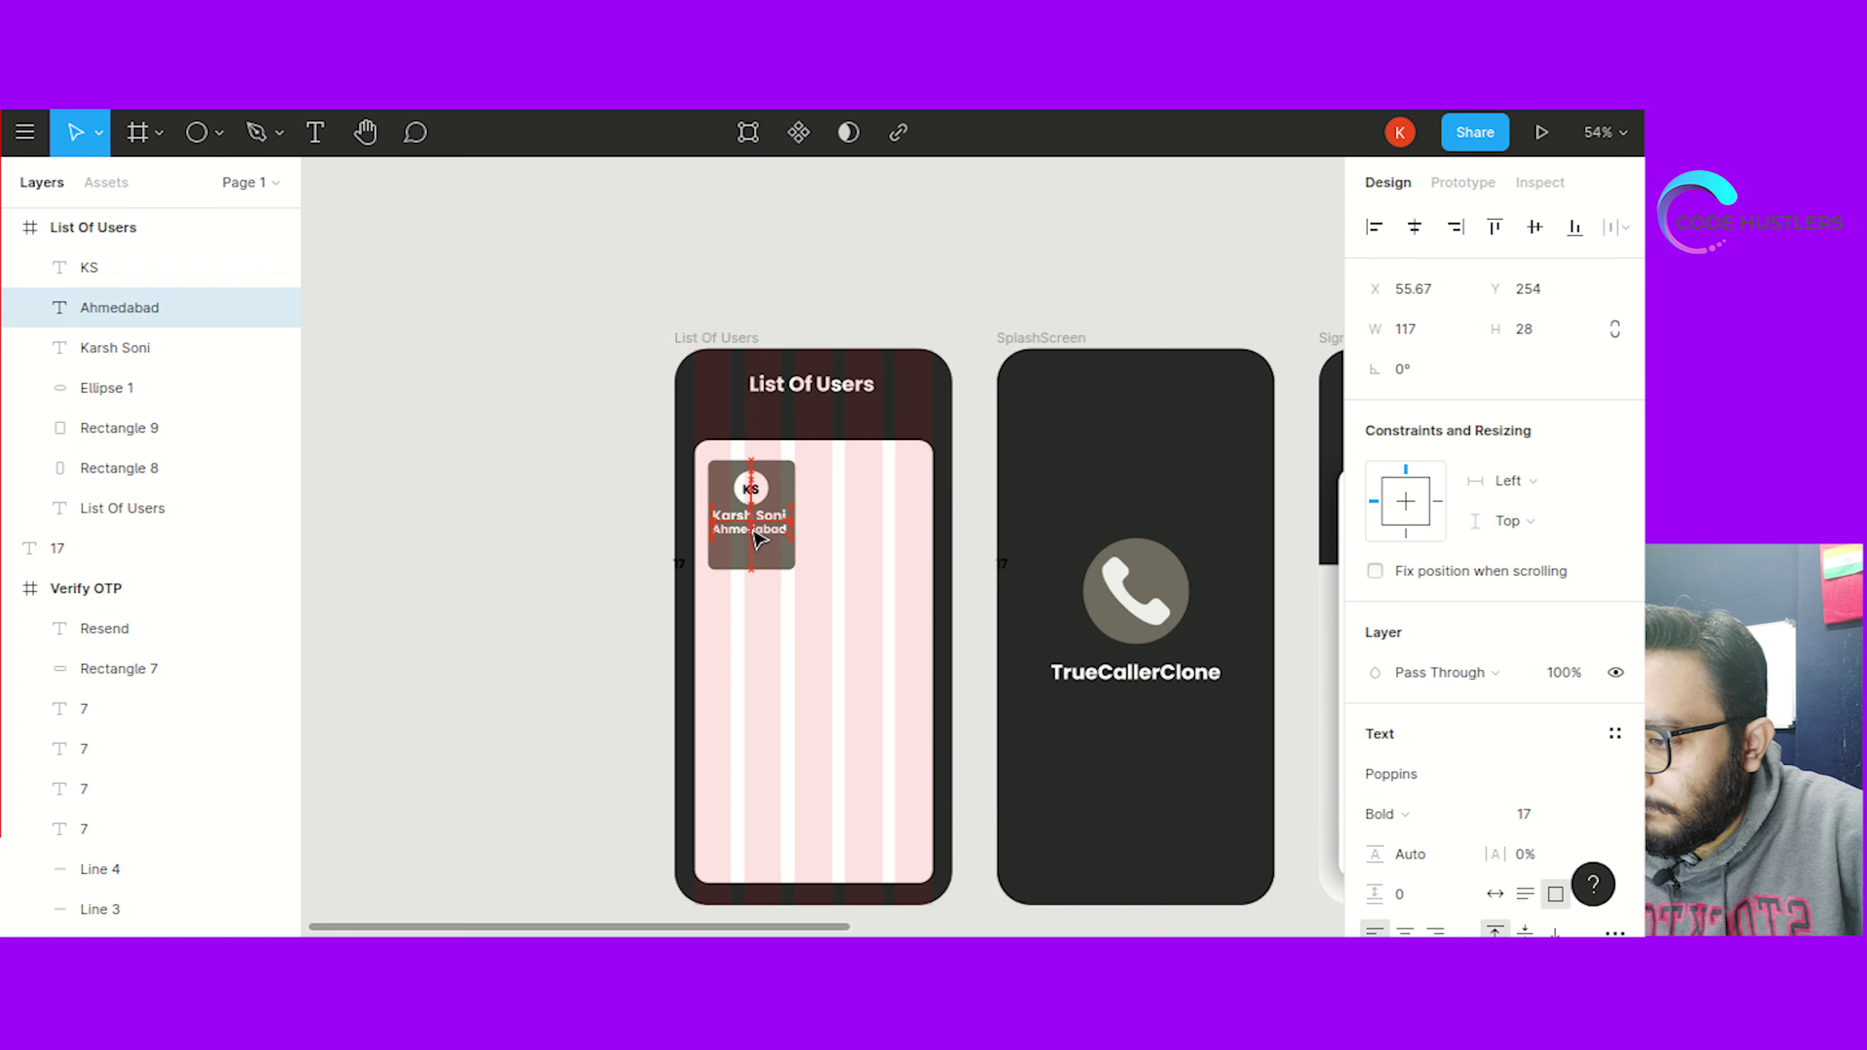
click(612, 512)
click(785, 519)
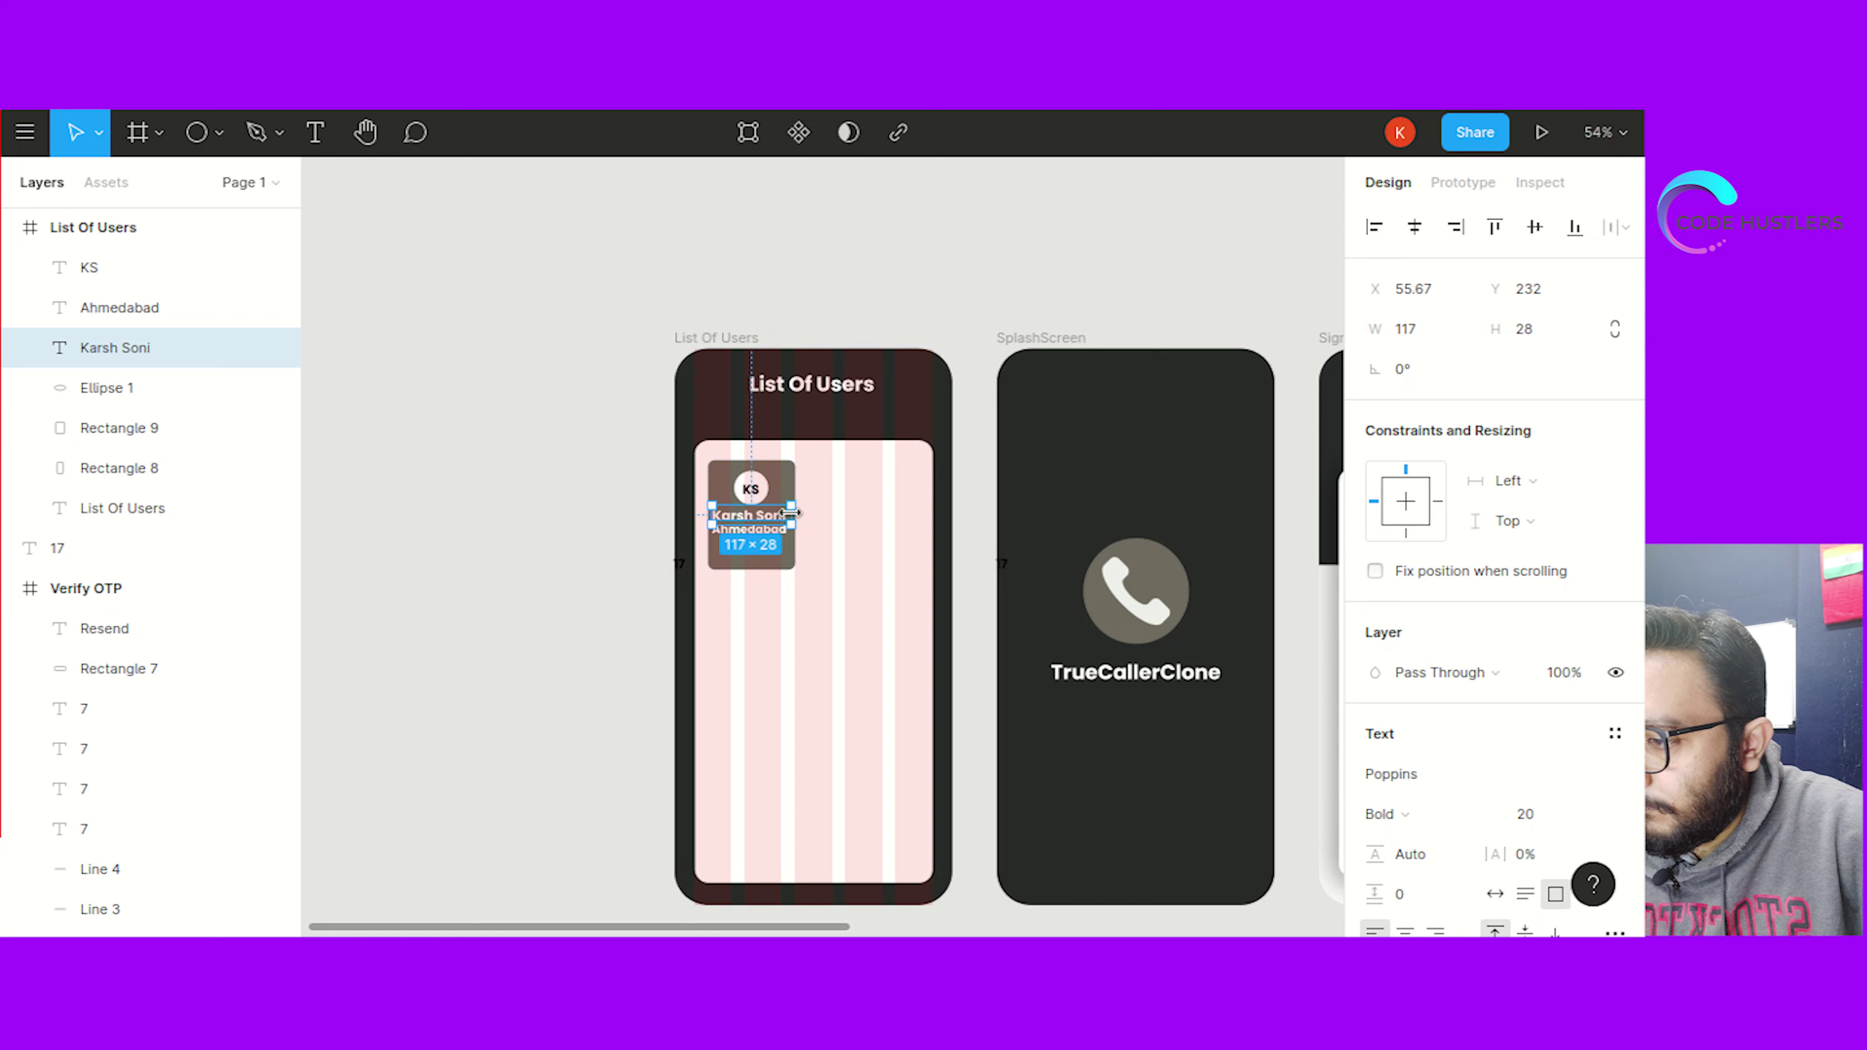
drag(788, 514, 787, 512)
click(566, 585)
click(757, 522)
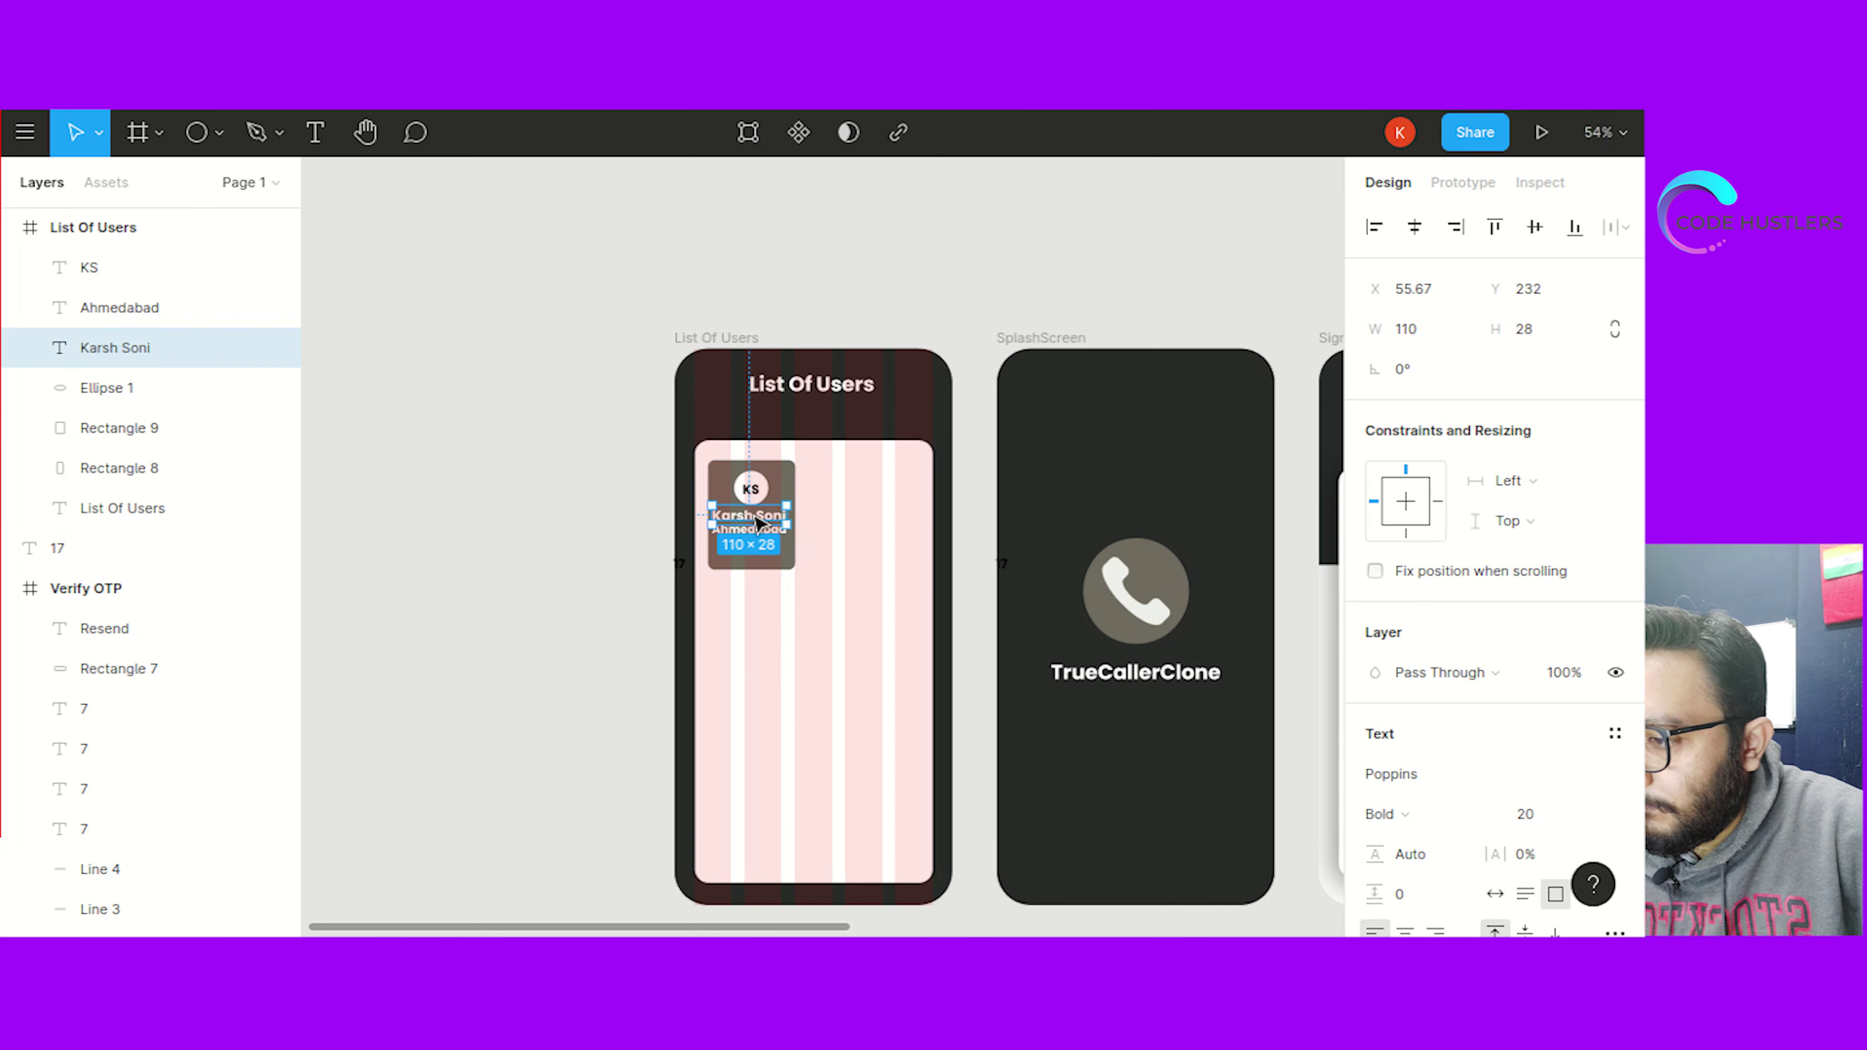
drag(757, 516, 759, 515)
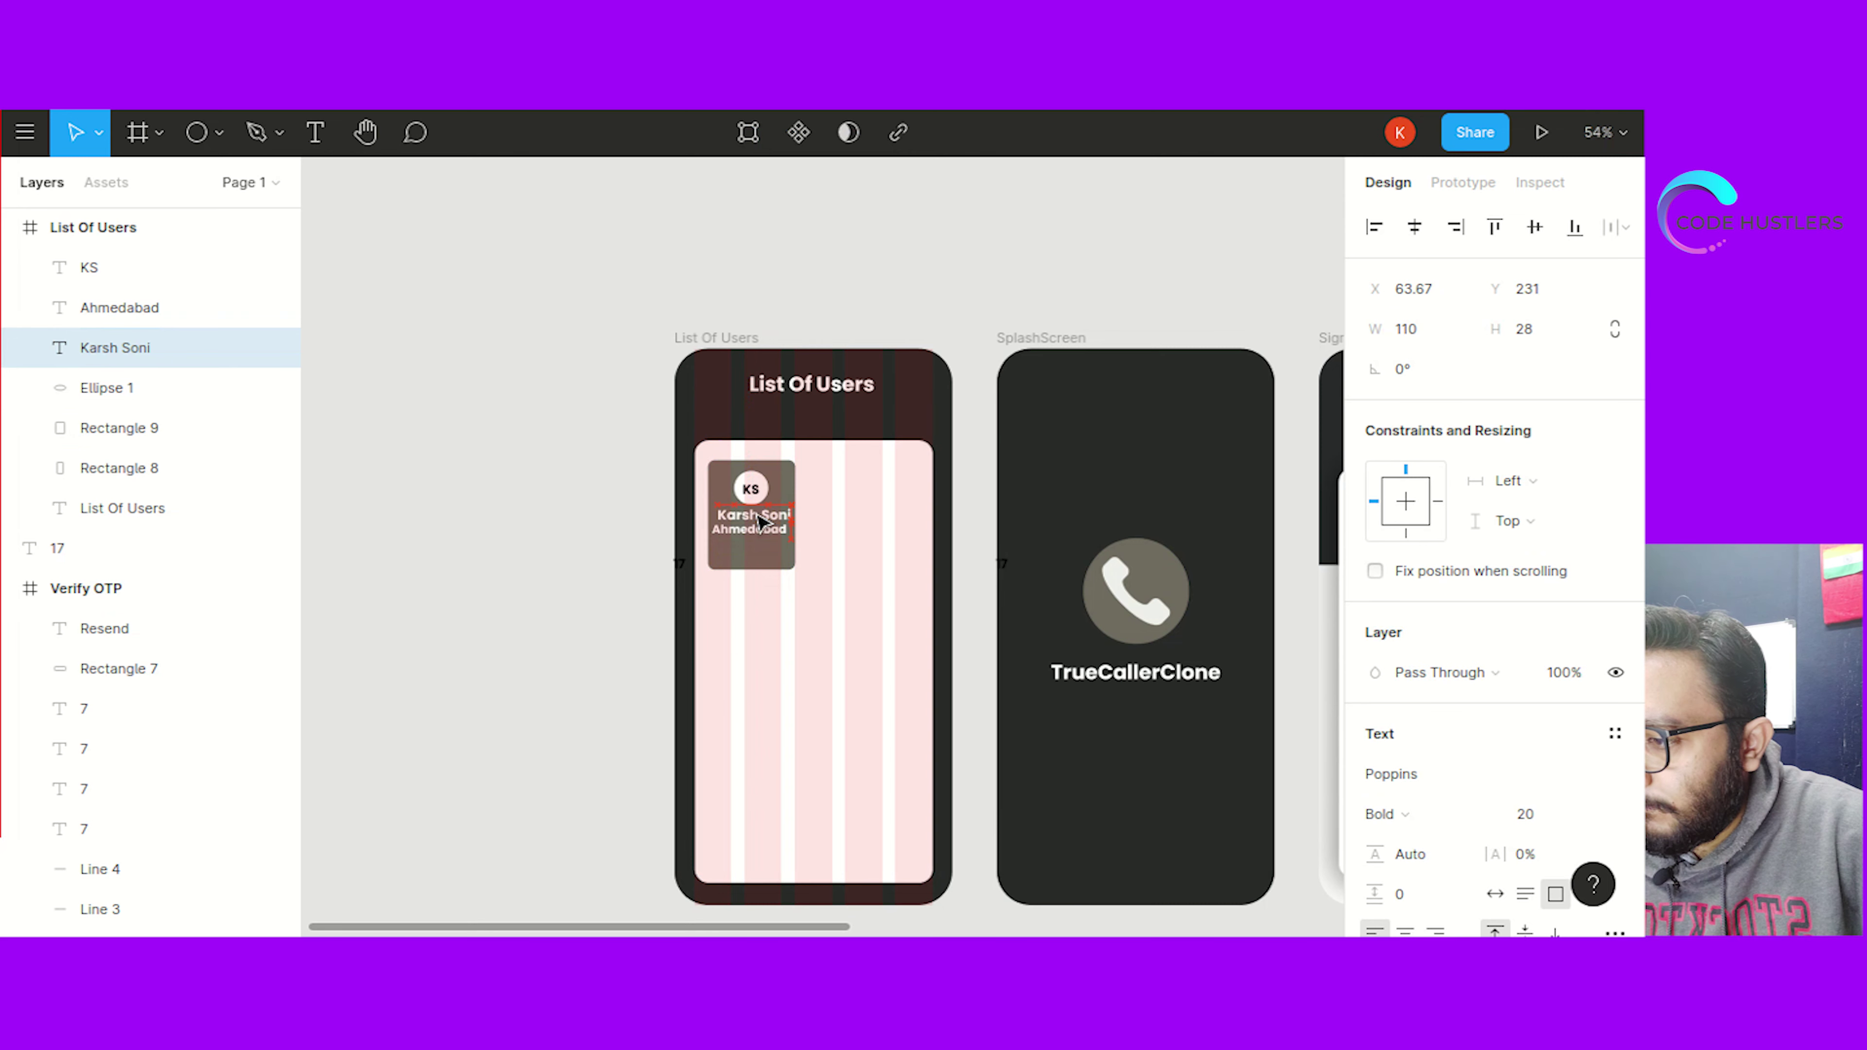
click(642, 548)
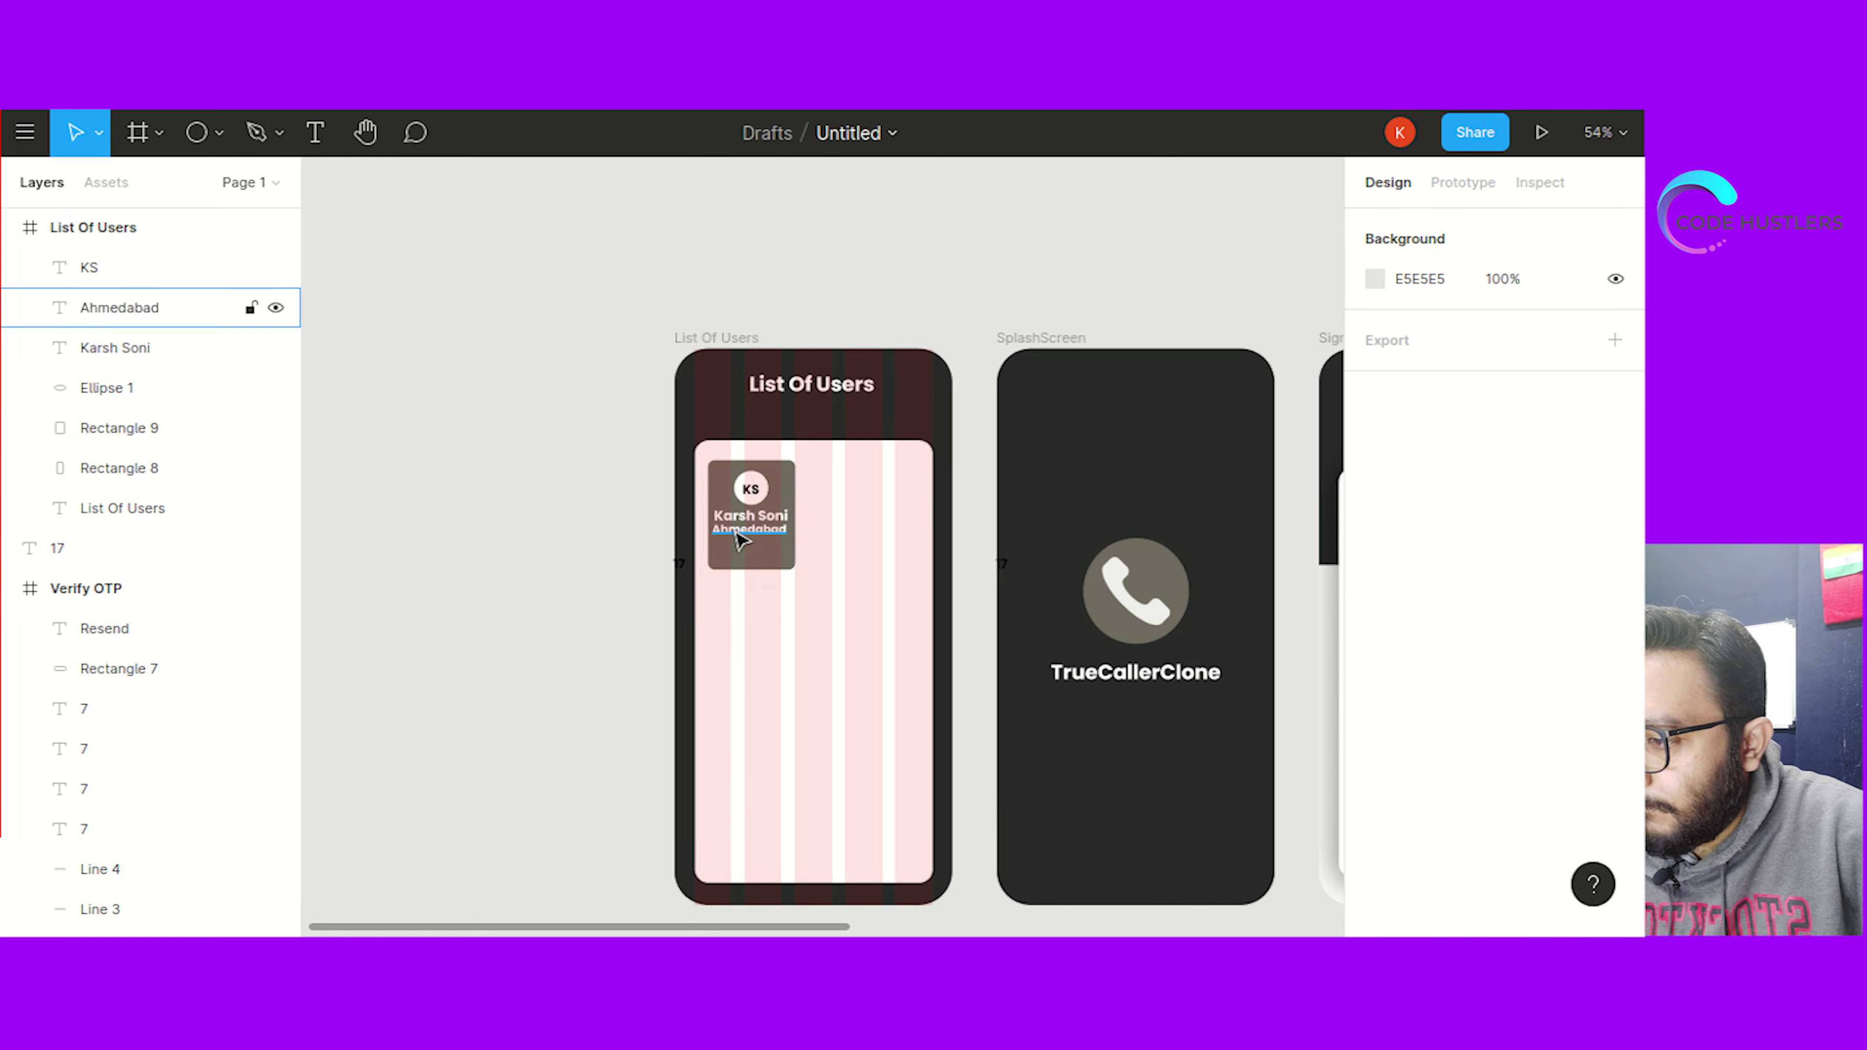
Move Ahmedabad slightly lower so it sits just beneath the name
click(743, 538)
drag(756, 540, 756, 543)
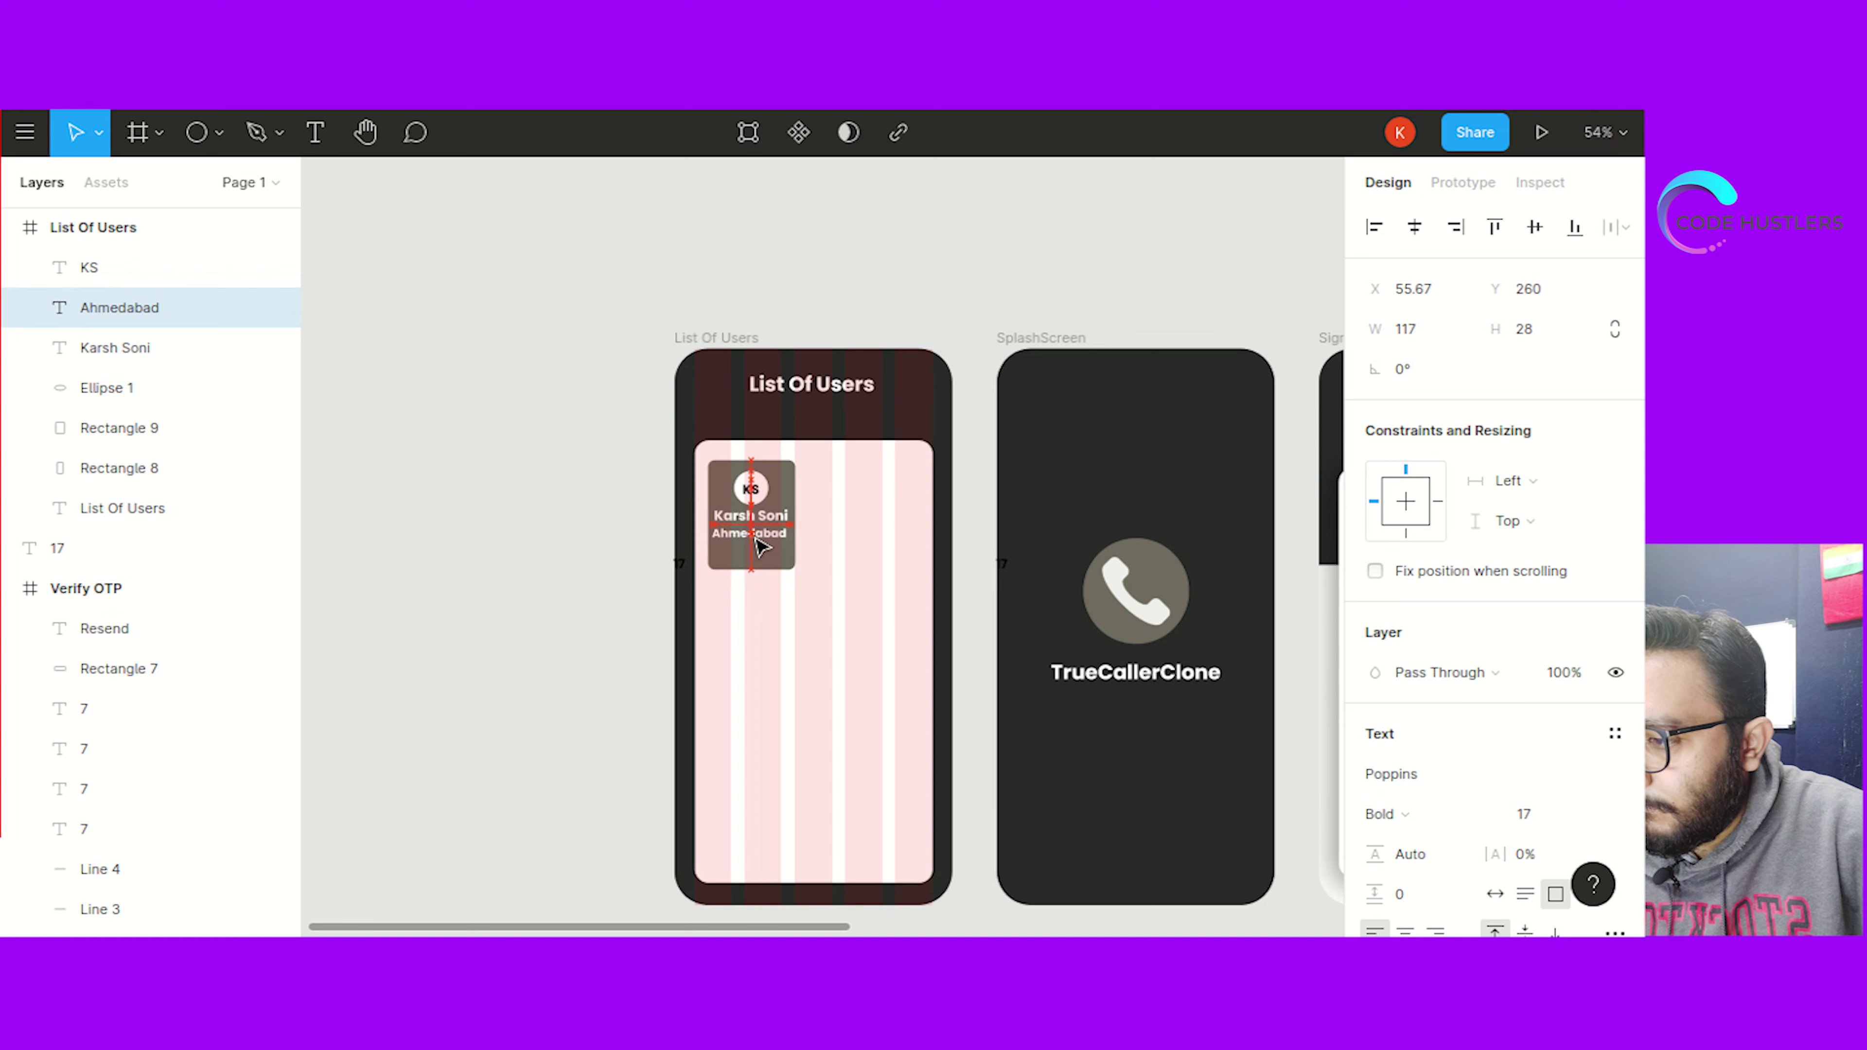
click(629, 594)
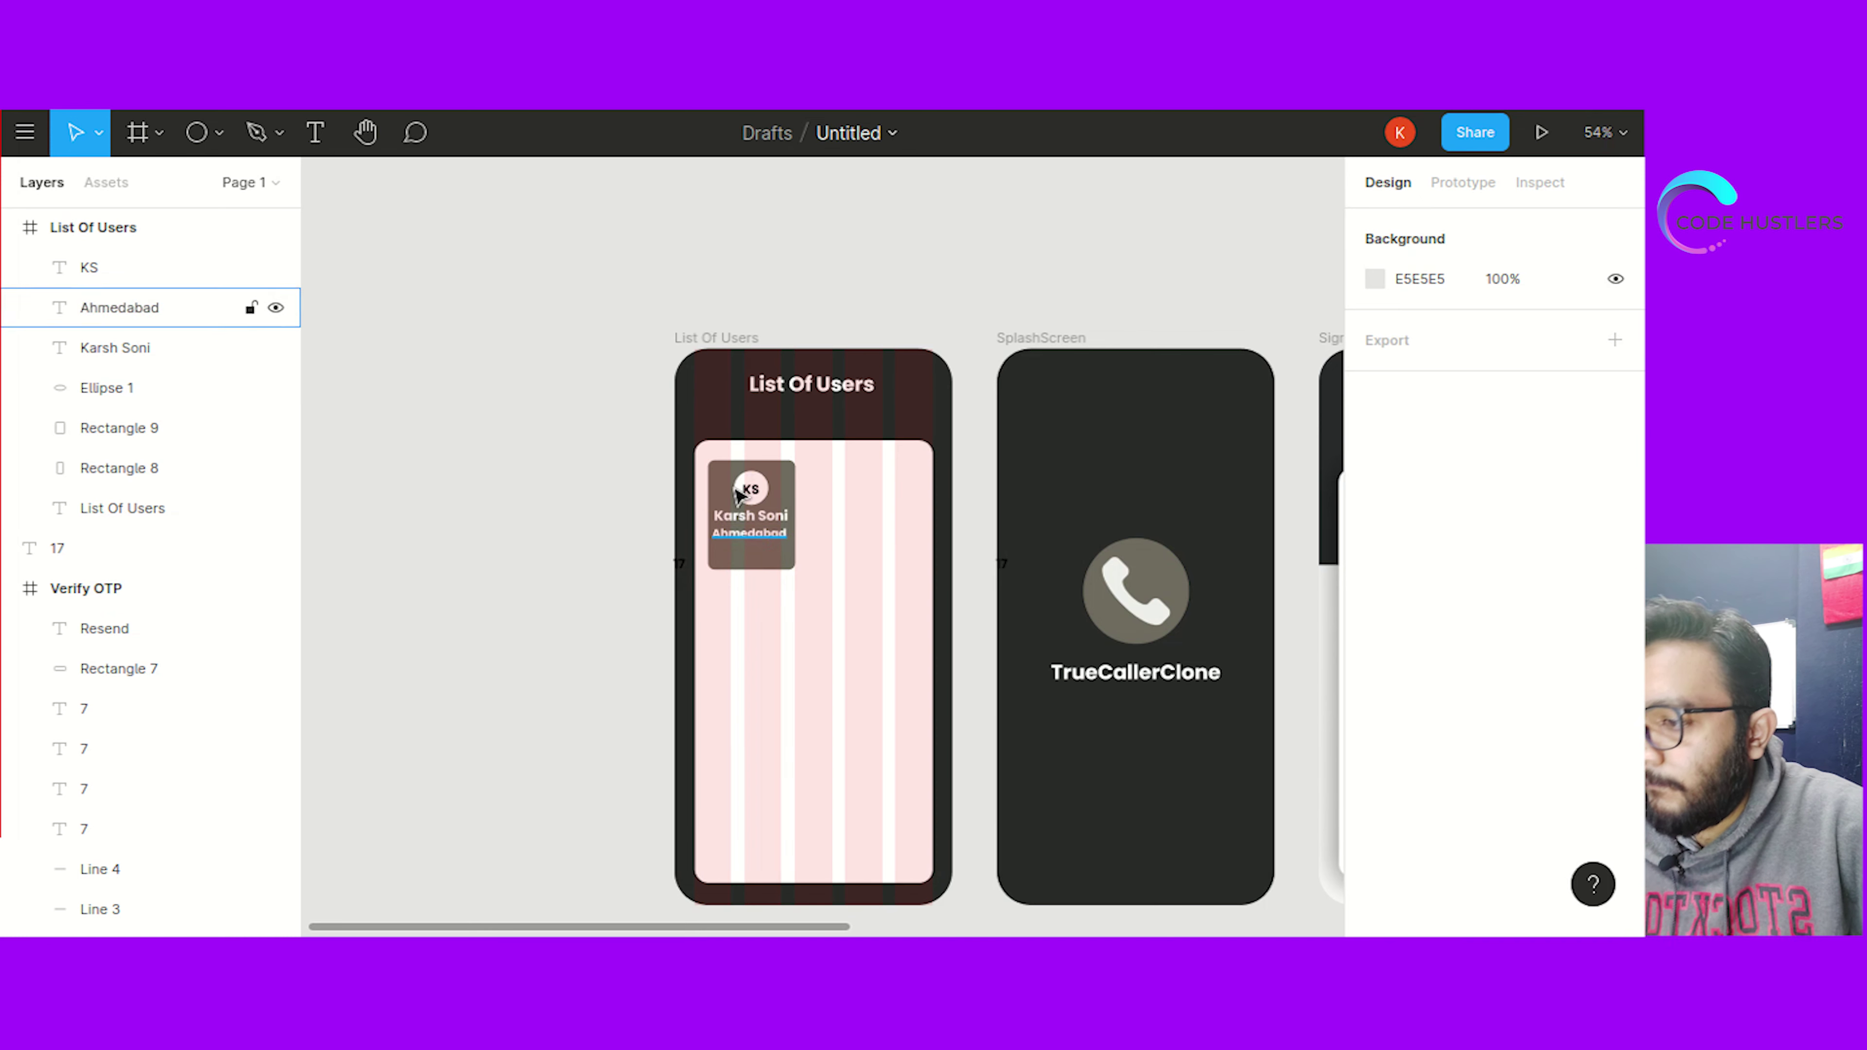
click(780, 508)
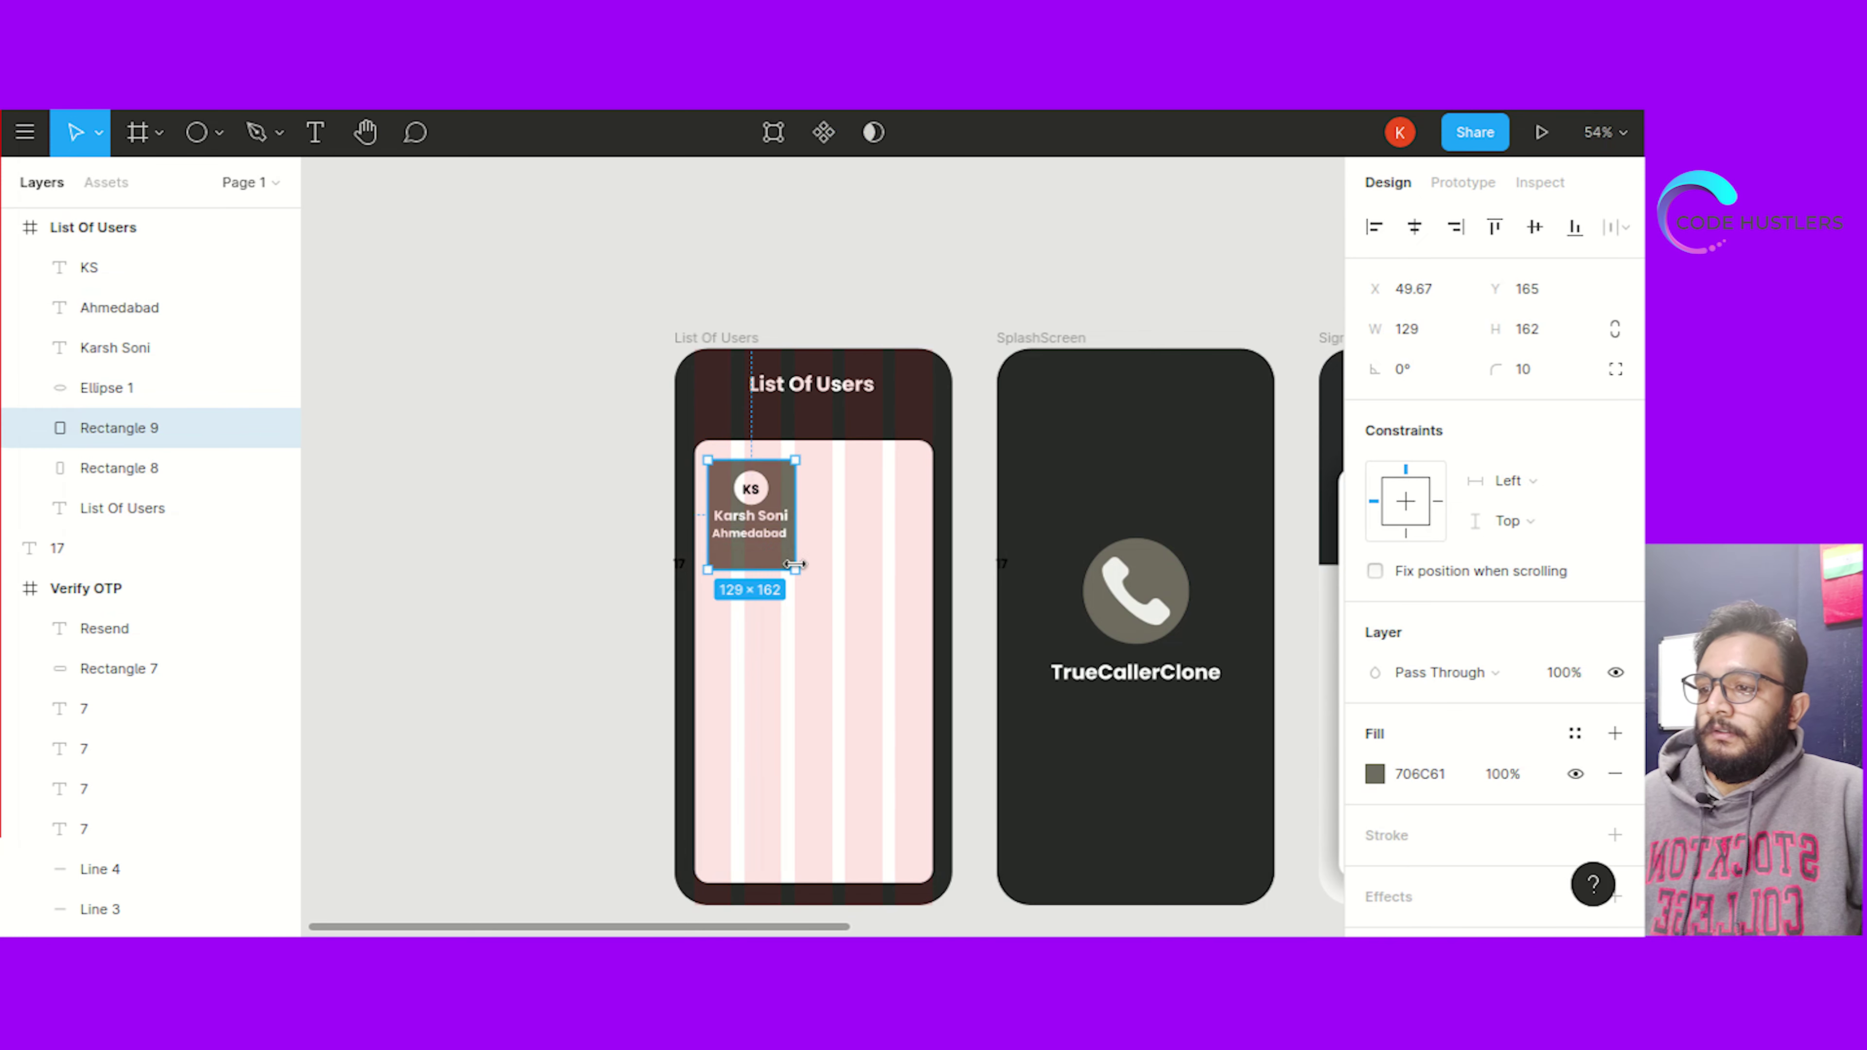
click(417, 624)
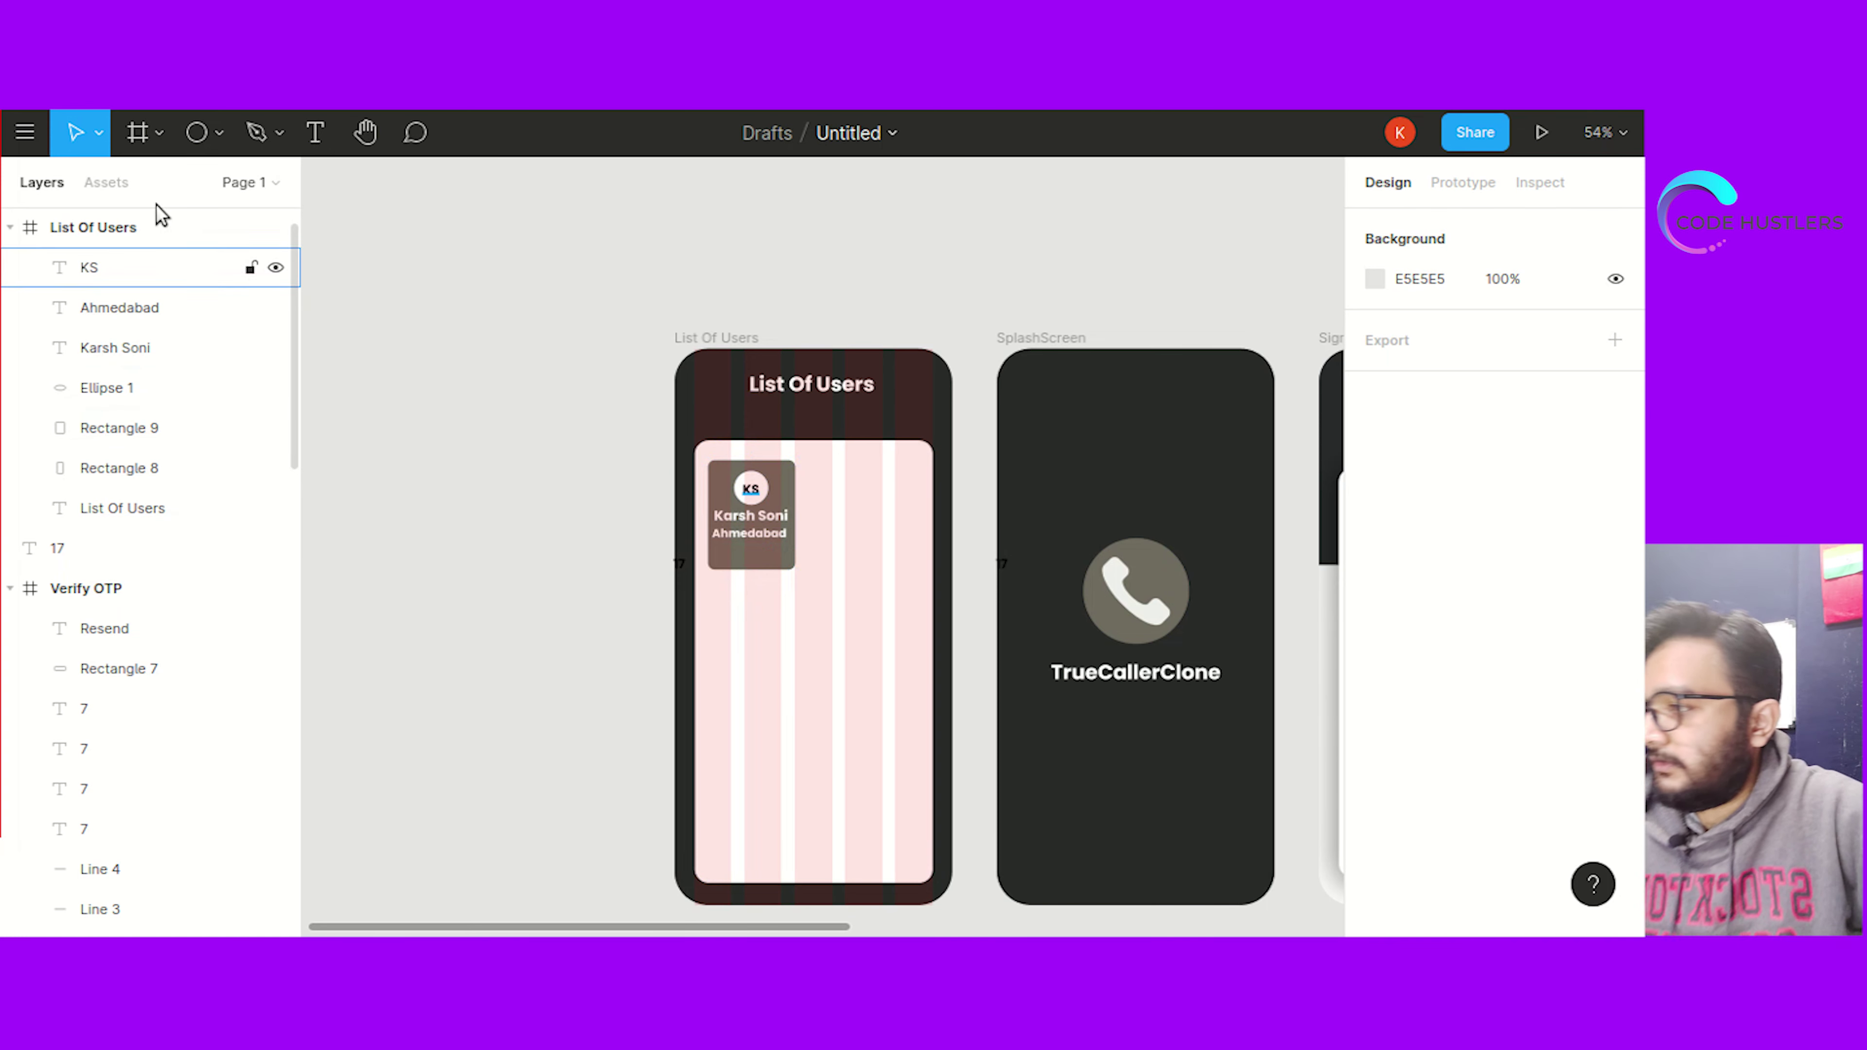
click(197, 134)
click(220, 133)
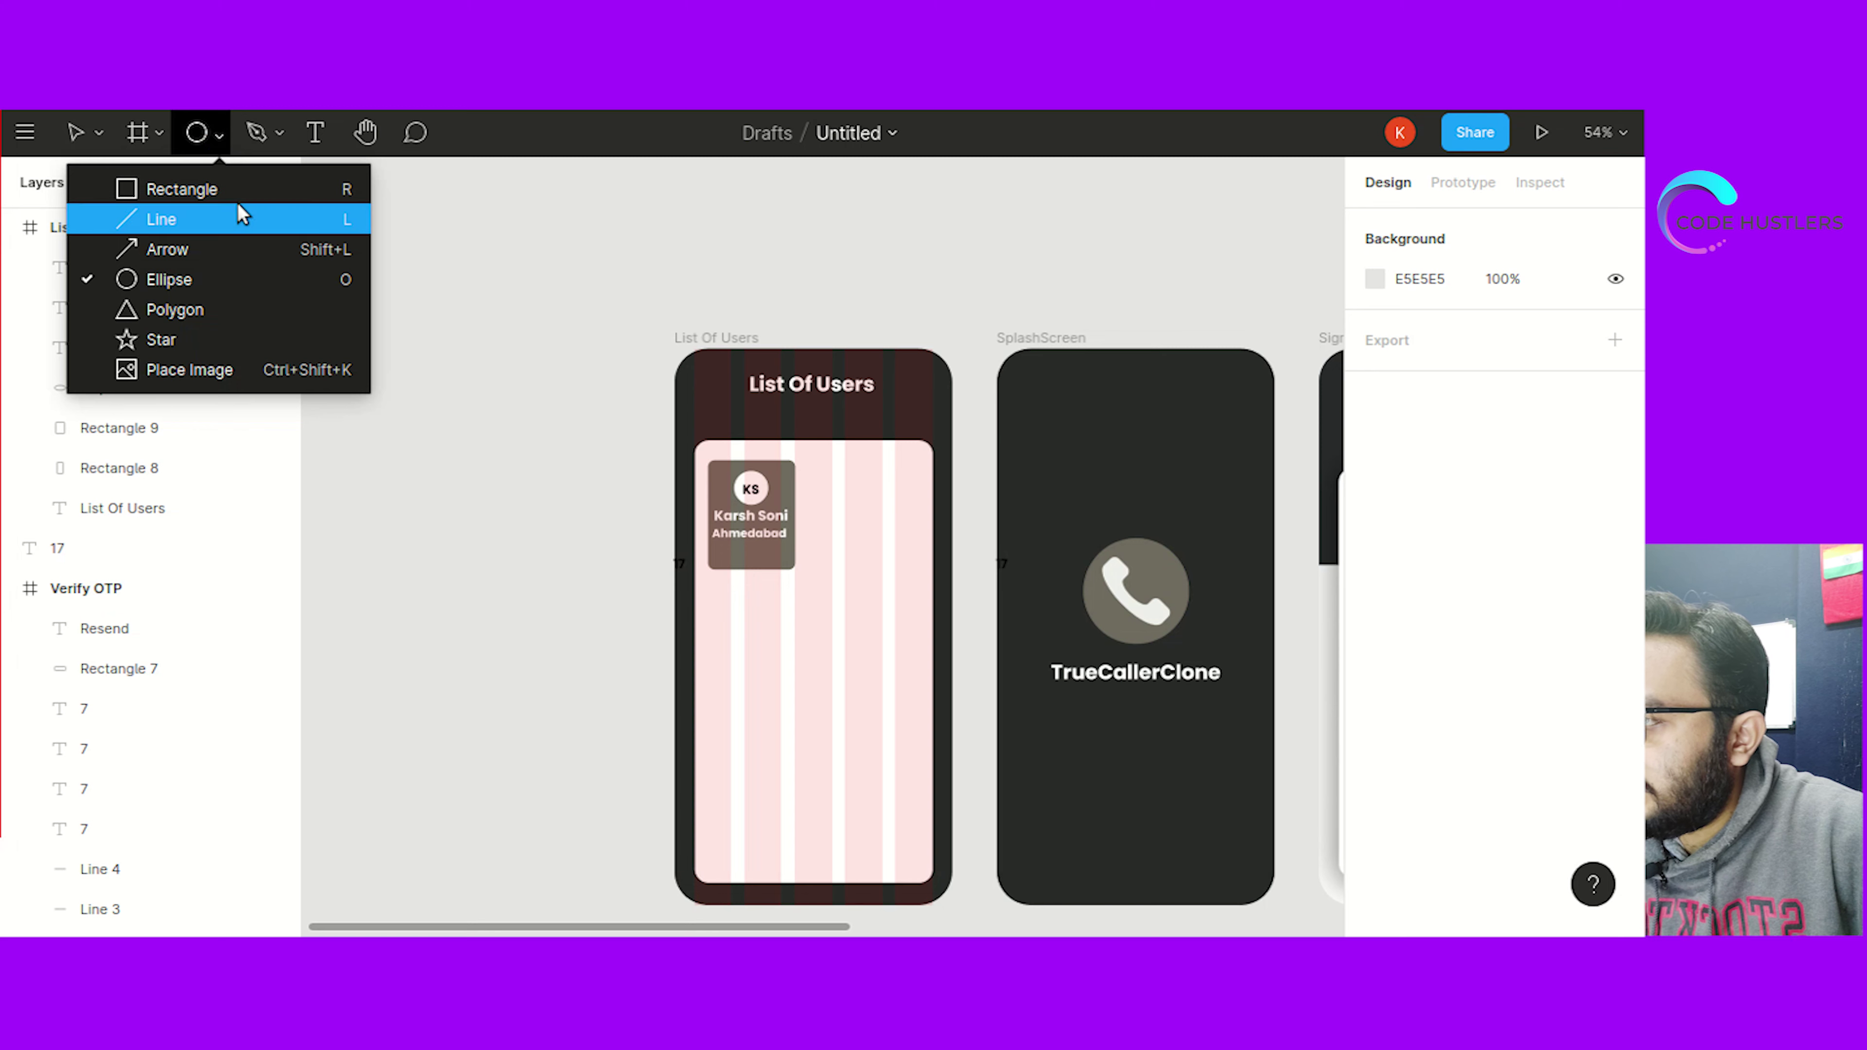
Draw a 74×43 rectangle under the city label with corner radius 10 and fill 2A2B2A
click(250, 180)
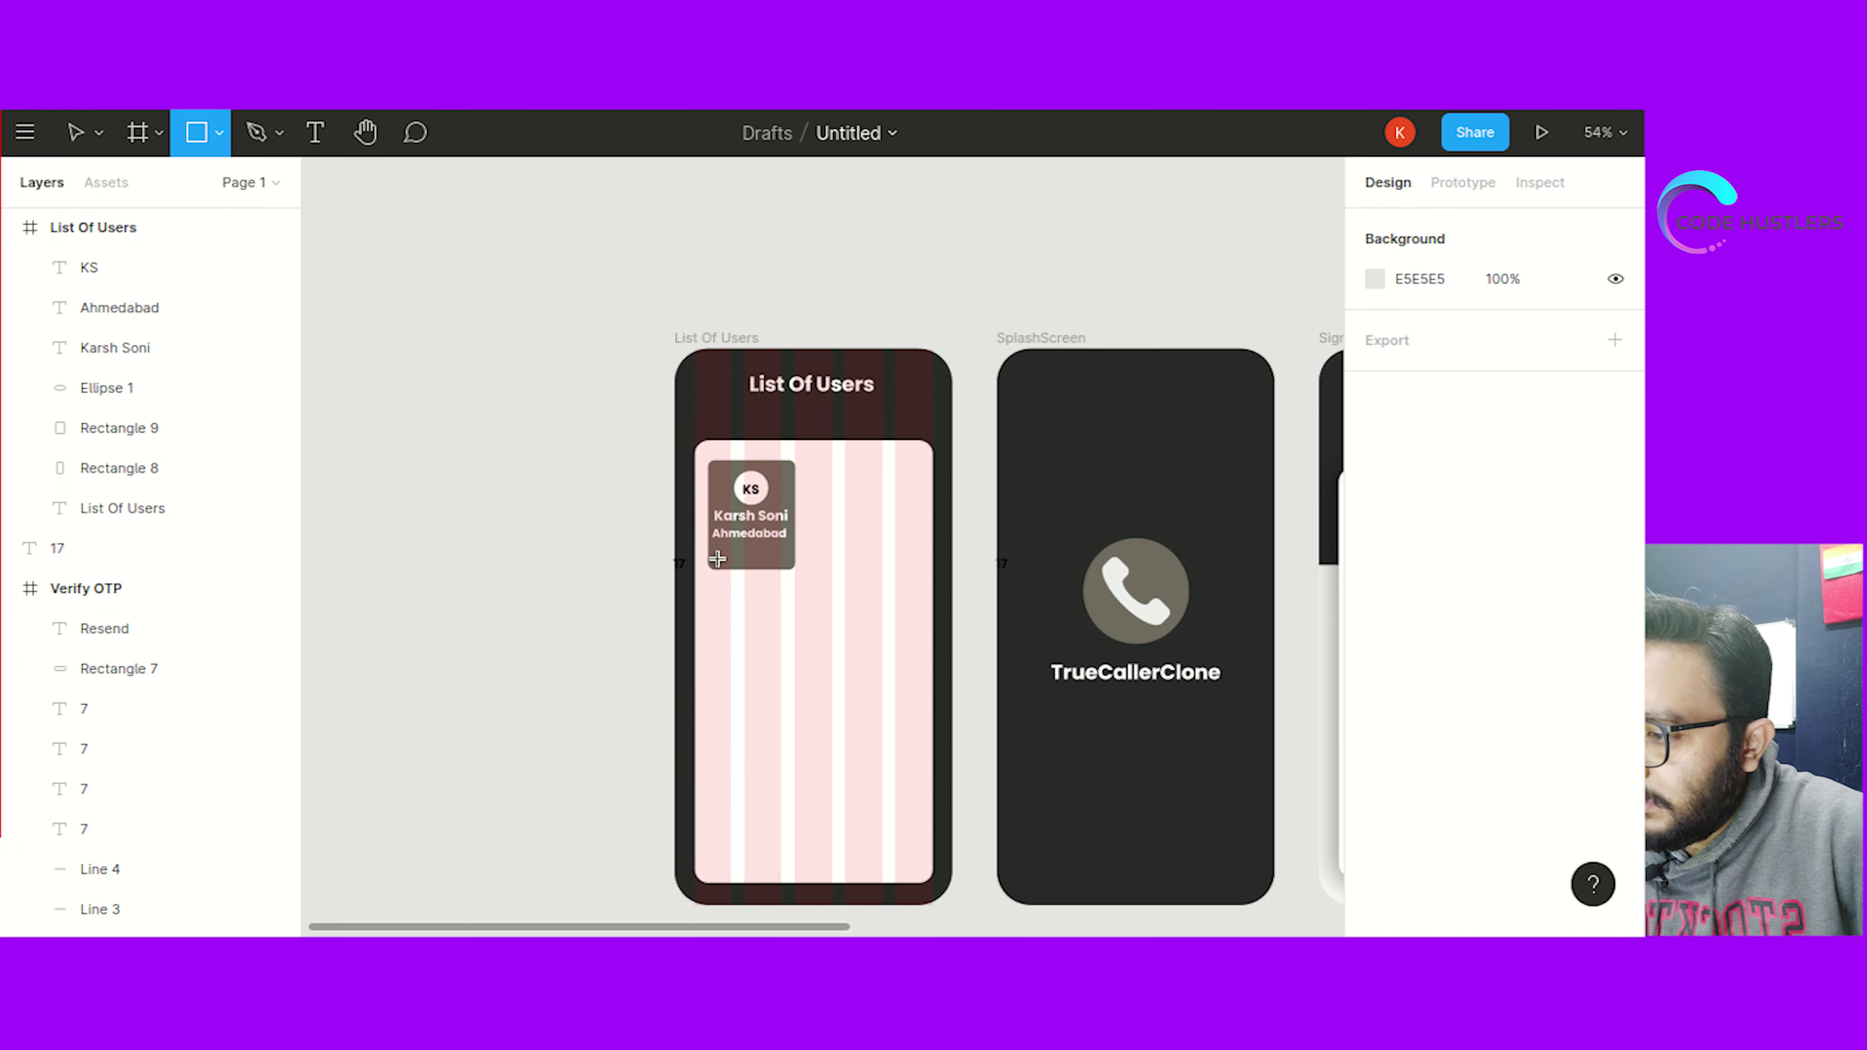
mouse_move(729, 556)
mouse_down()
mouse_move(736, 595)
mouse_move(781, 592)
mouse_move(757, 581)
mouse_up()
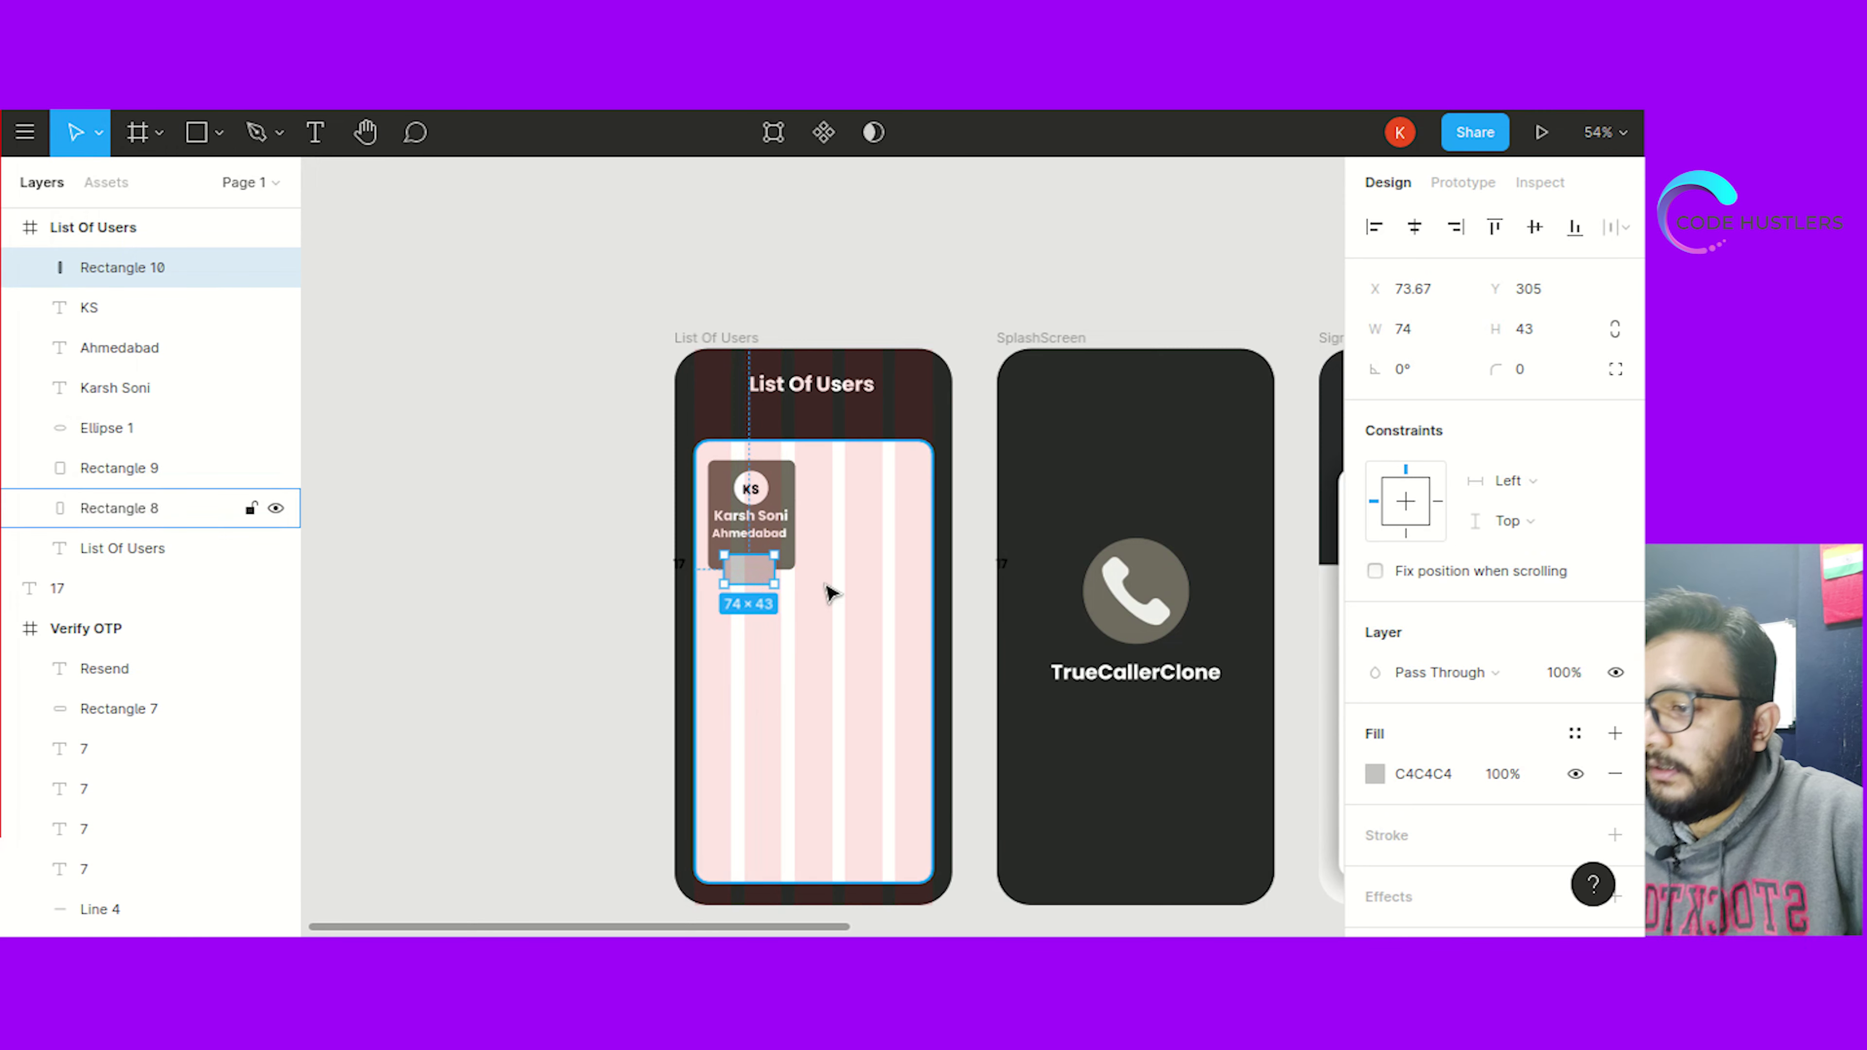
click(1537, 381)
text(10)
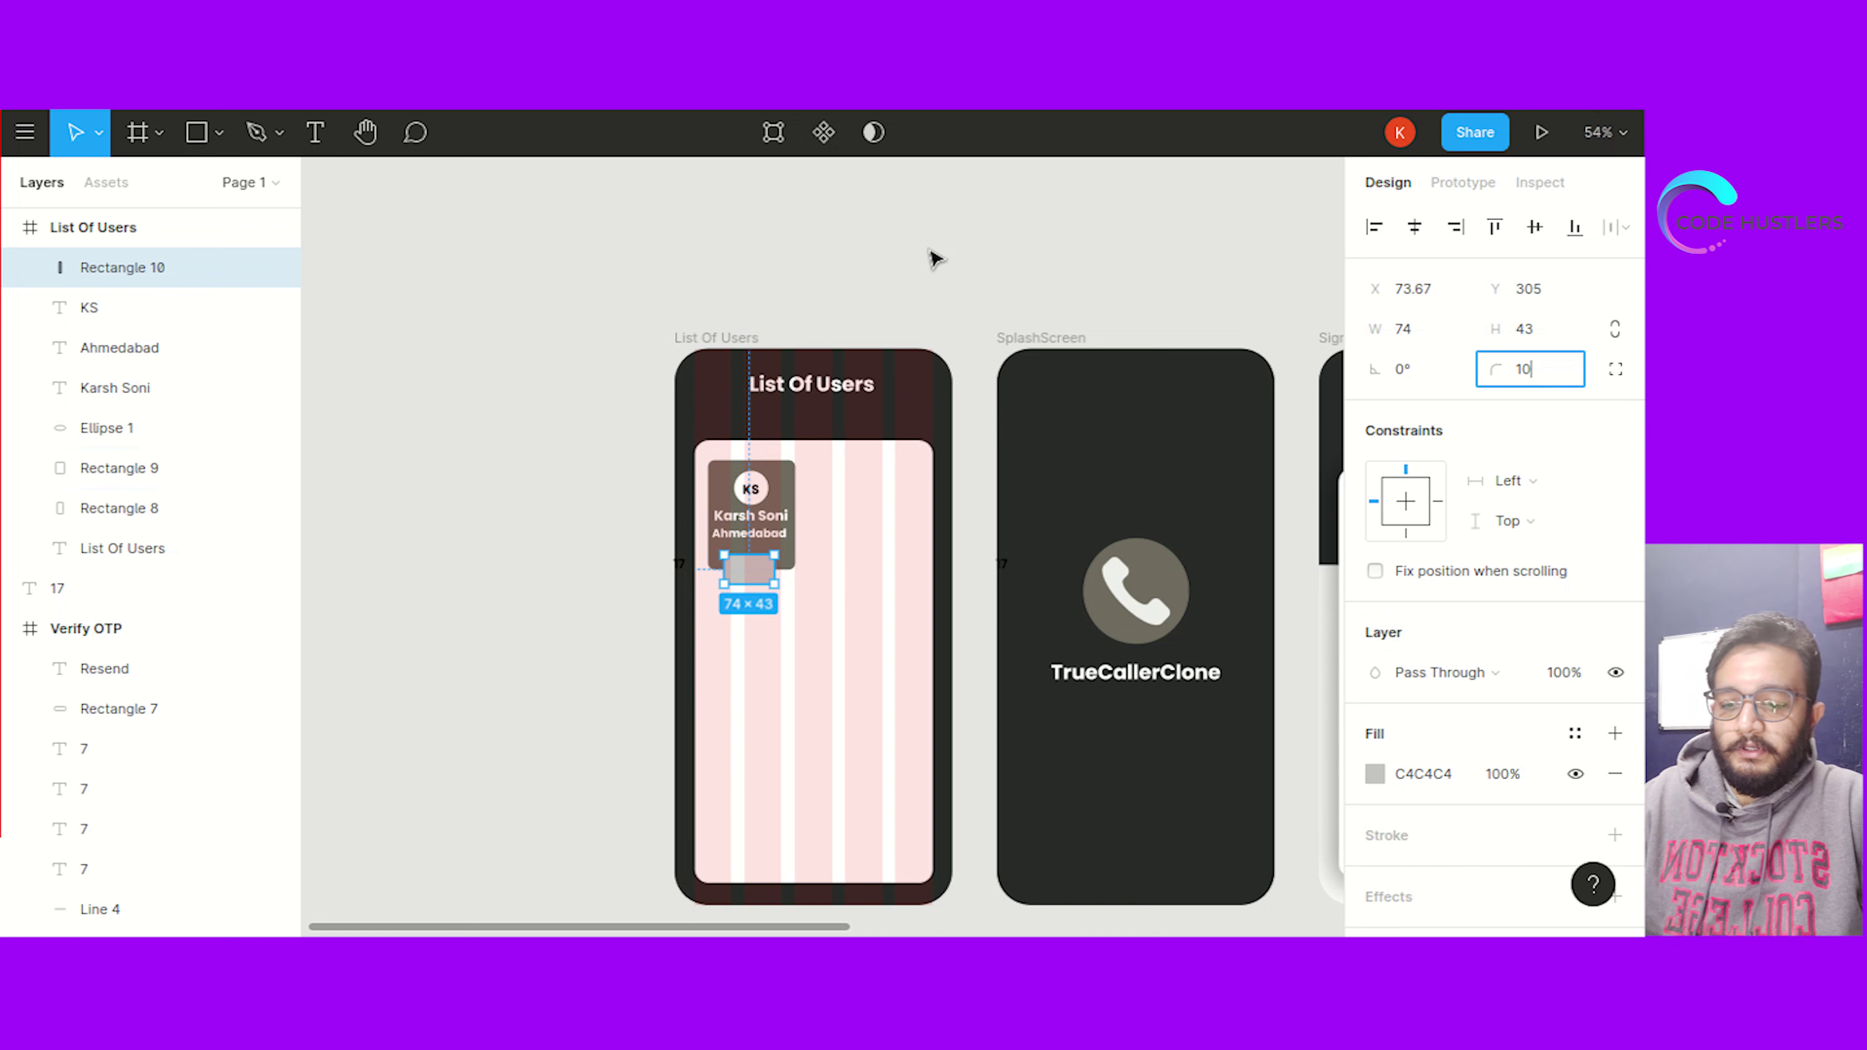
click(1429, 772)
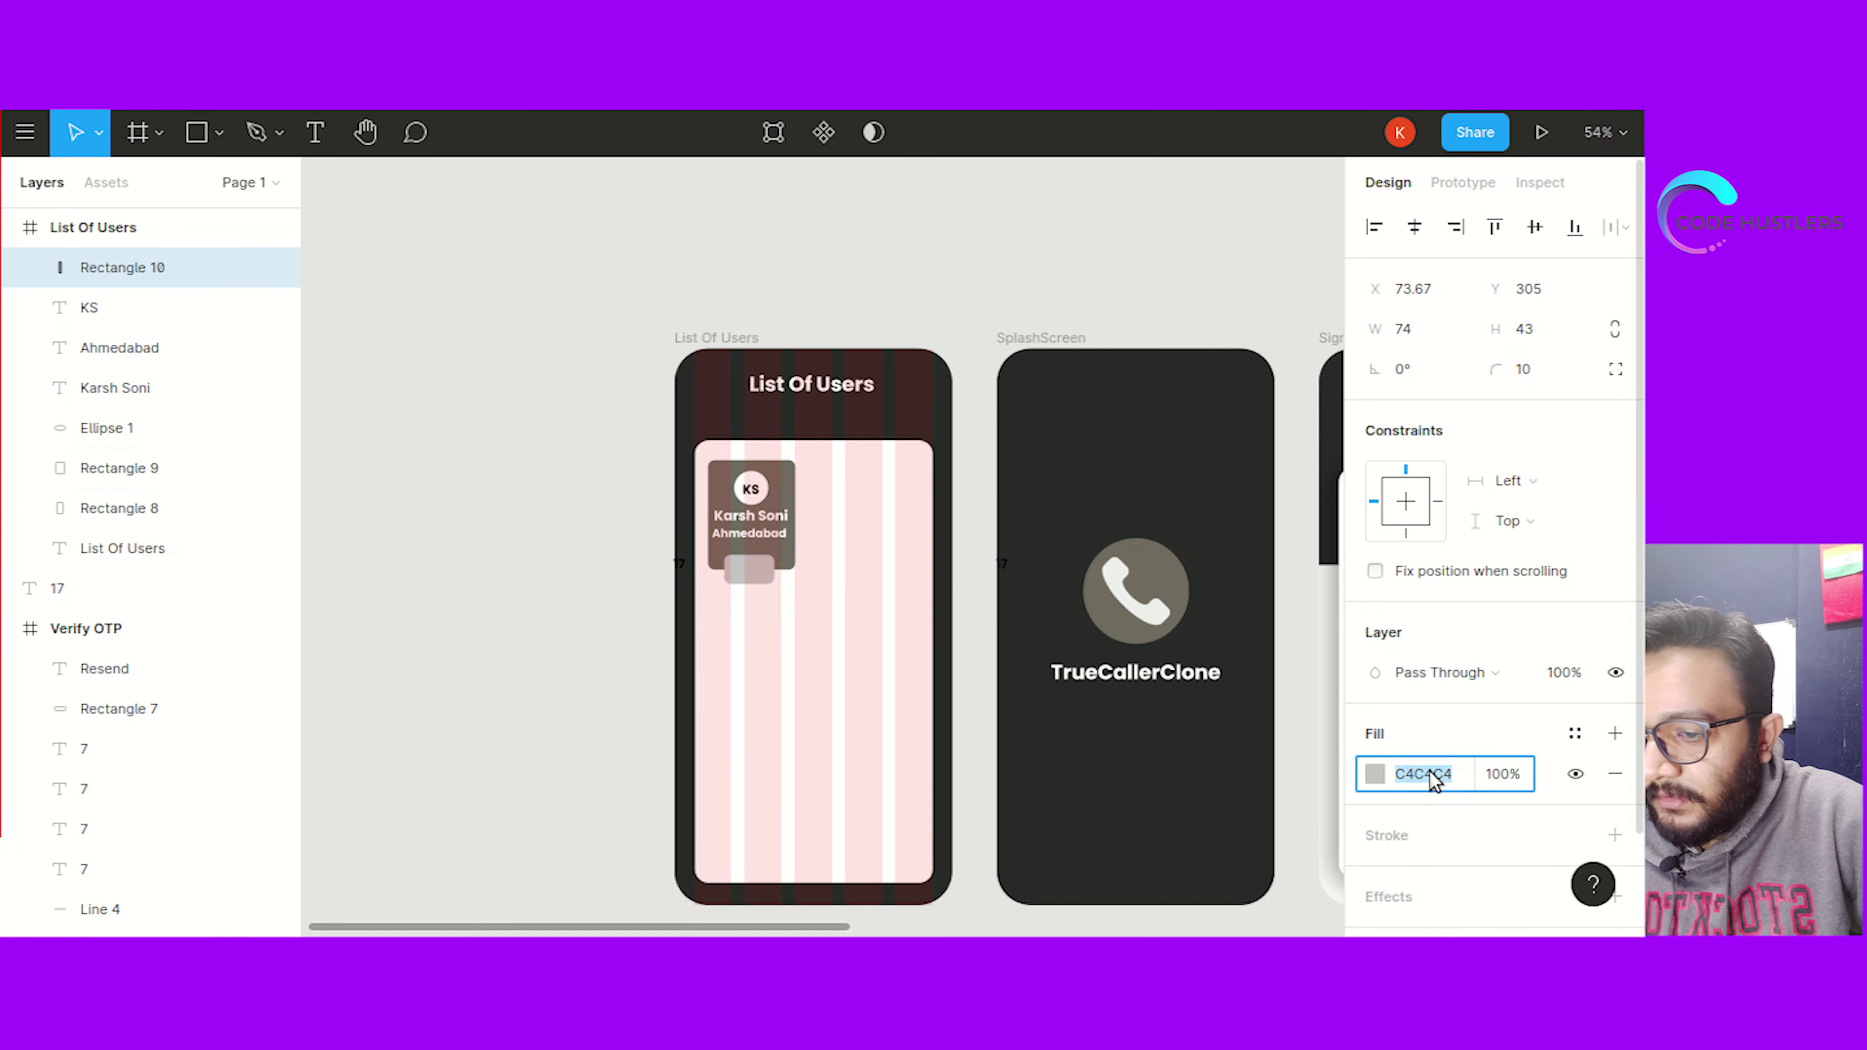
text(ffff)
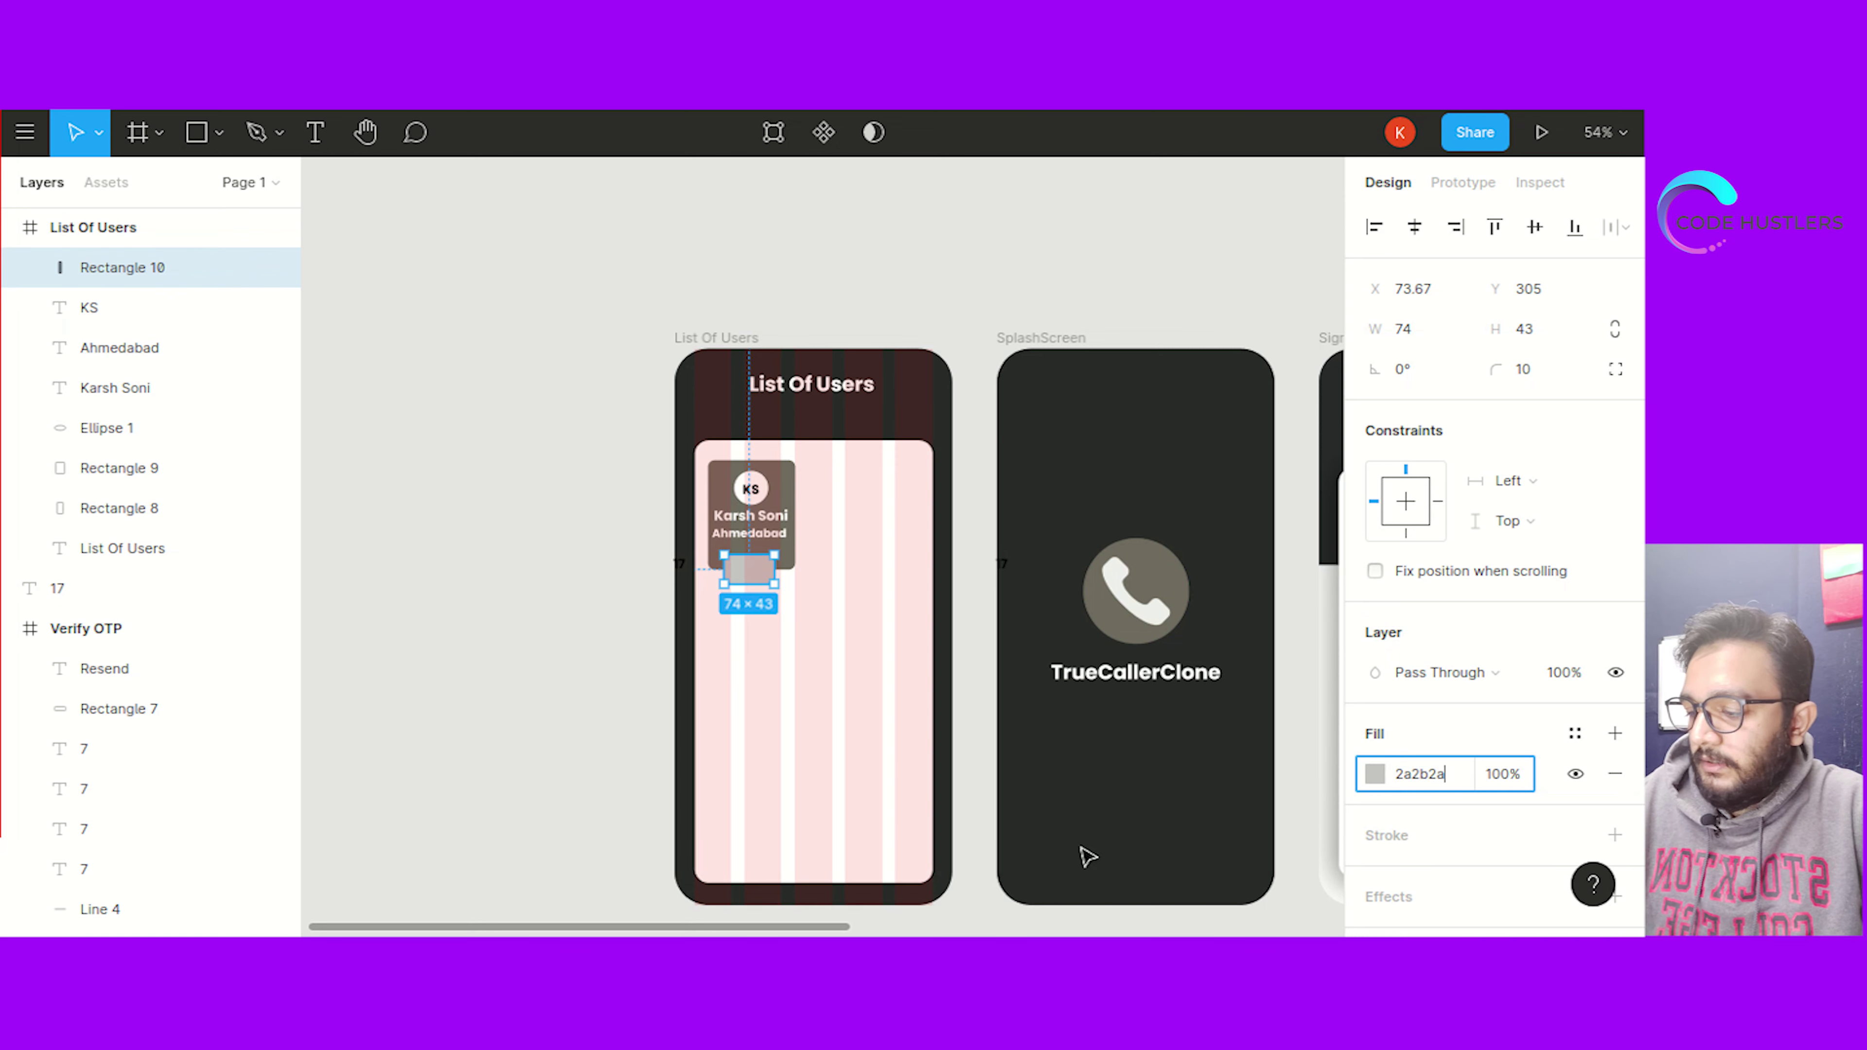
key(Return)
click(558, 554)
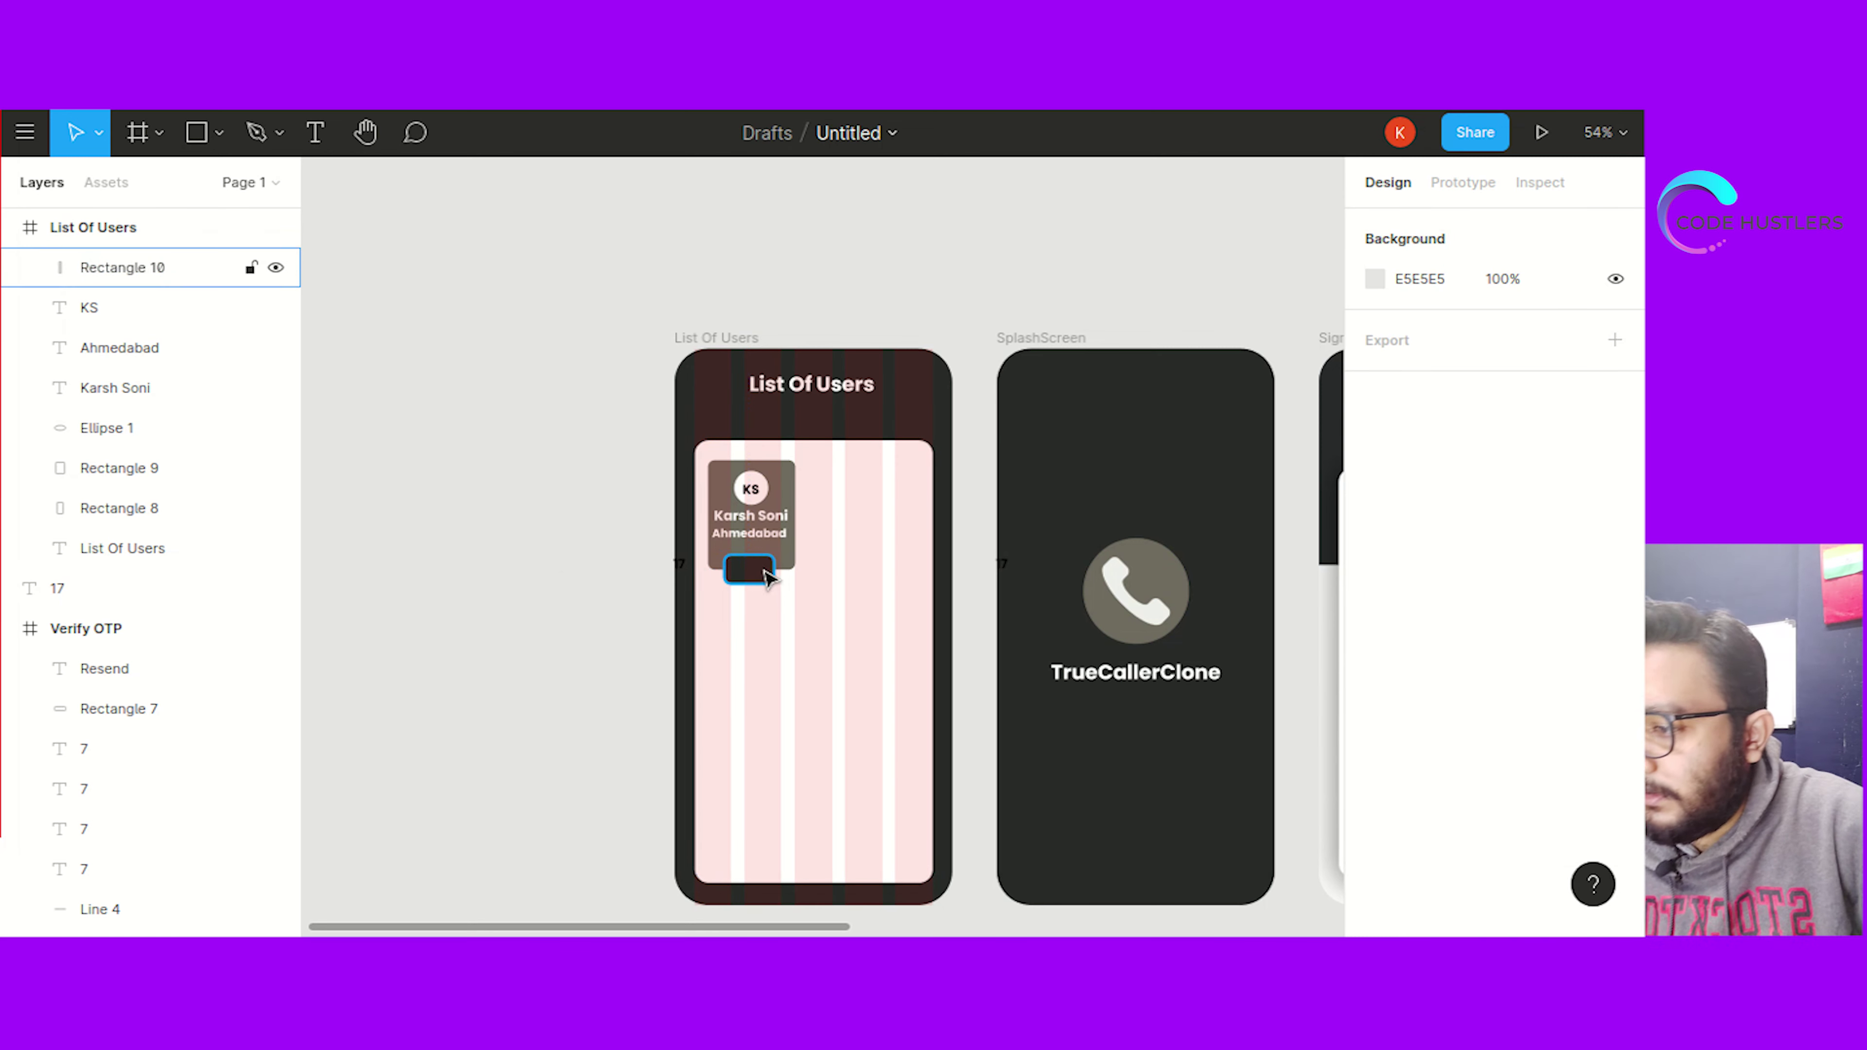
click(771, 540)
Paste a copy of the Ahmedabad text onto the dark button and bring it to the front
key(ctrl+v)
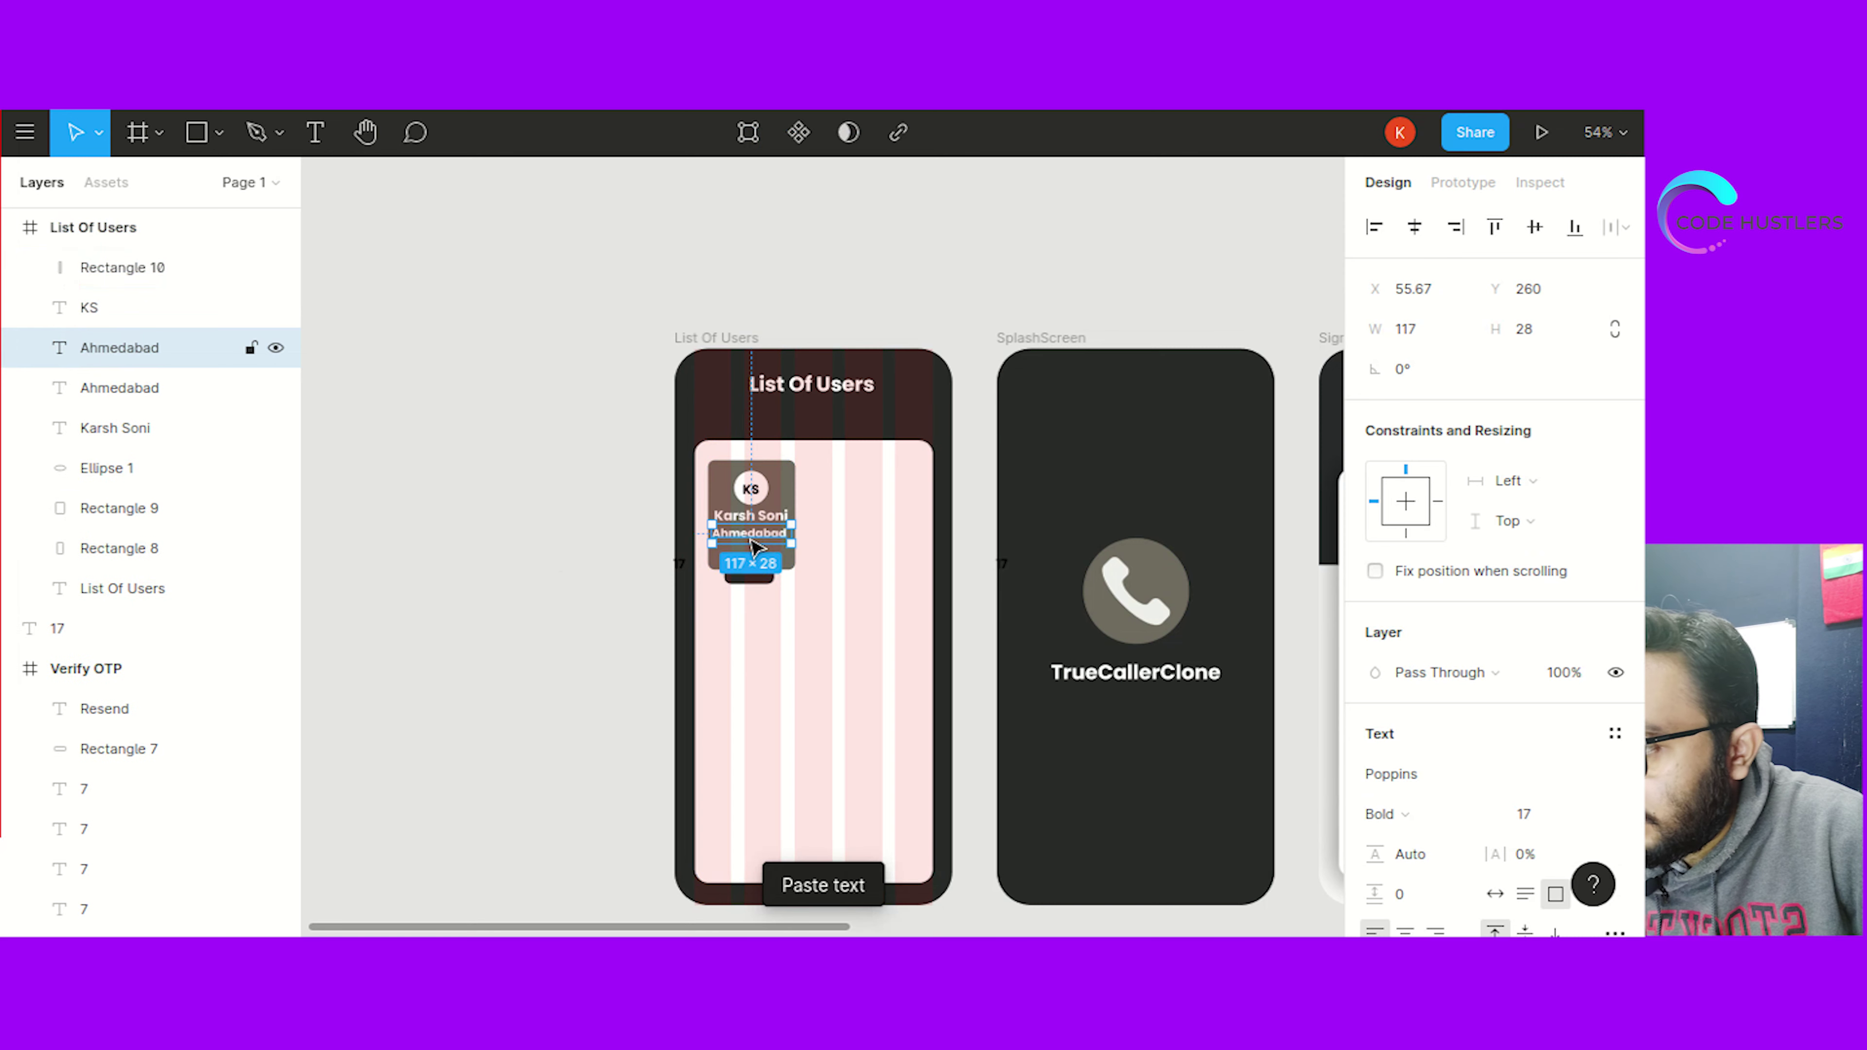
drag(745, 560, 746, 580)
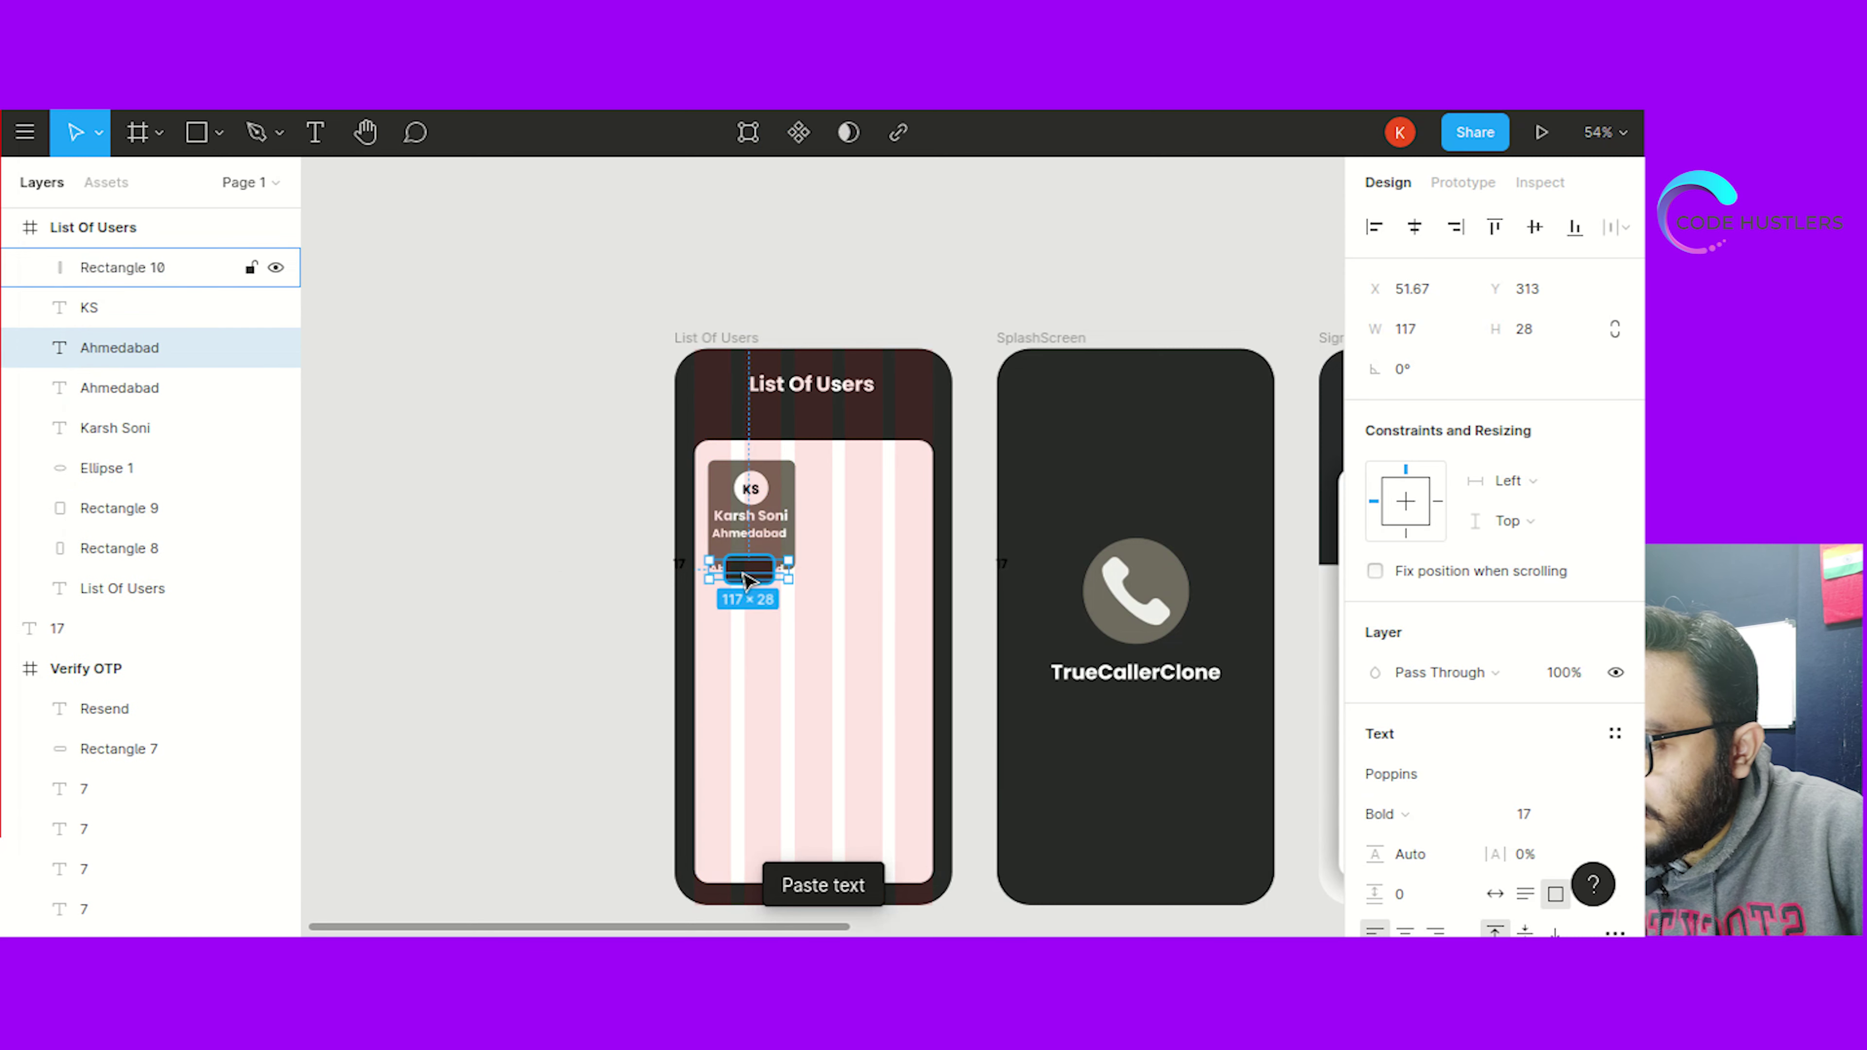
right_click(709, 574)
click(820, 345)
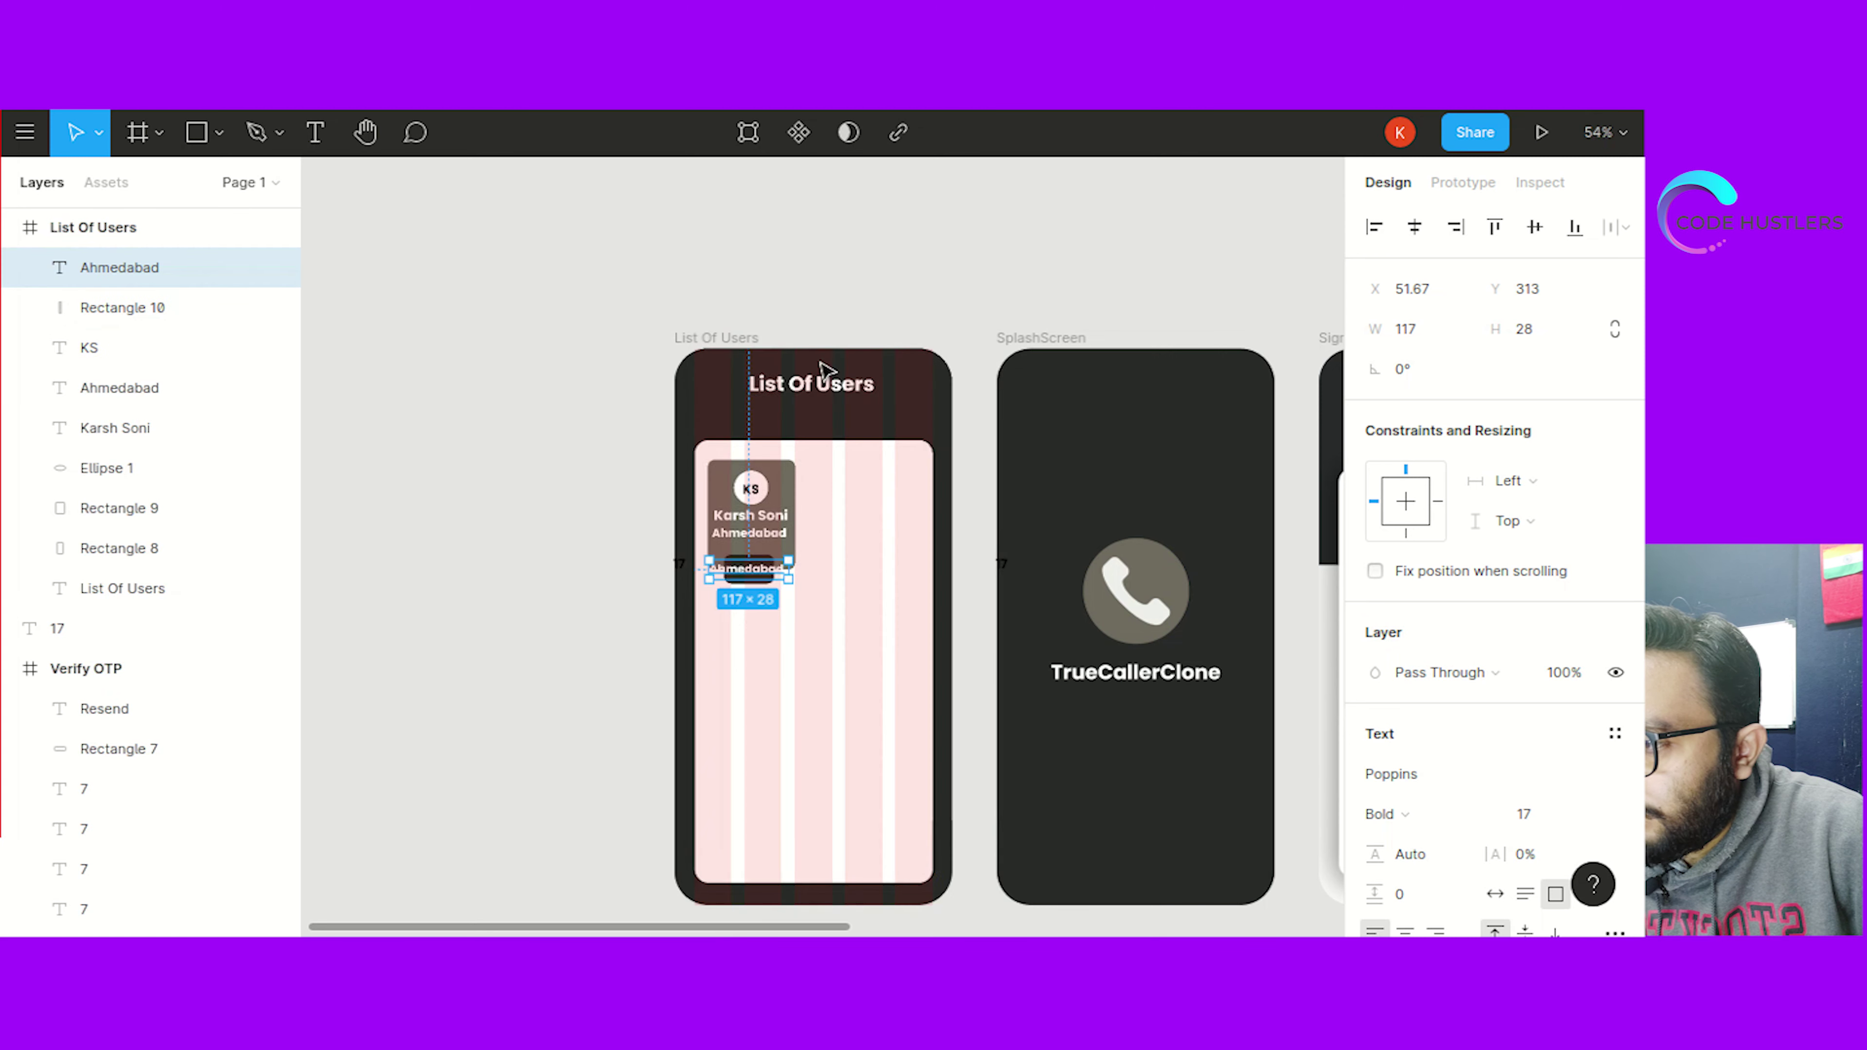
Retype the copied text as View, narrow its box, and centre it on the button
double_click(750, 572)
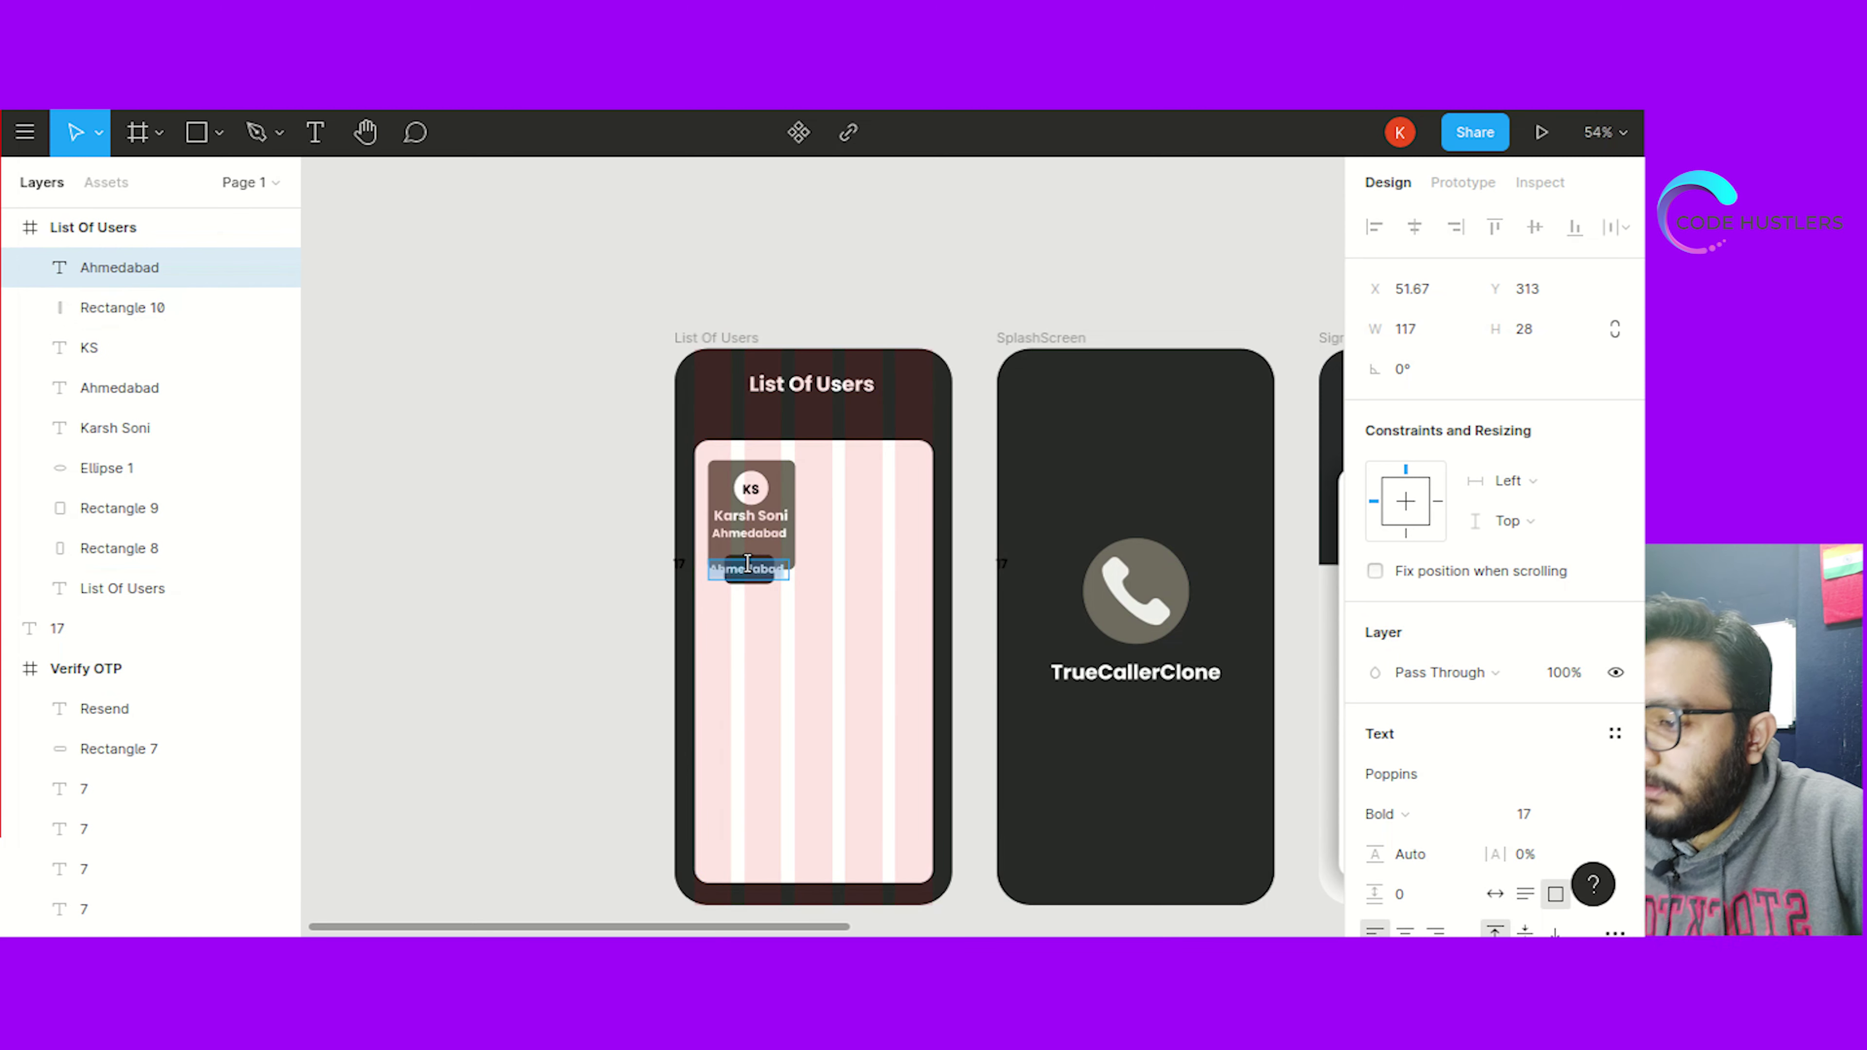
text(View)
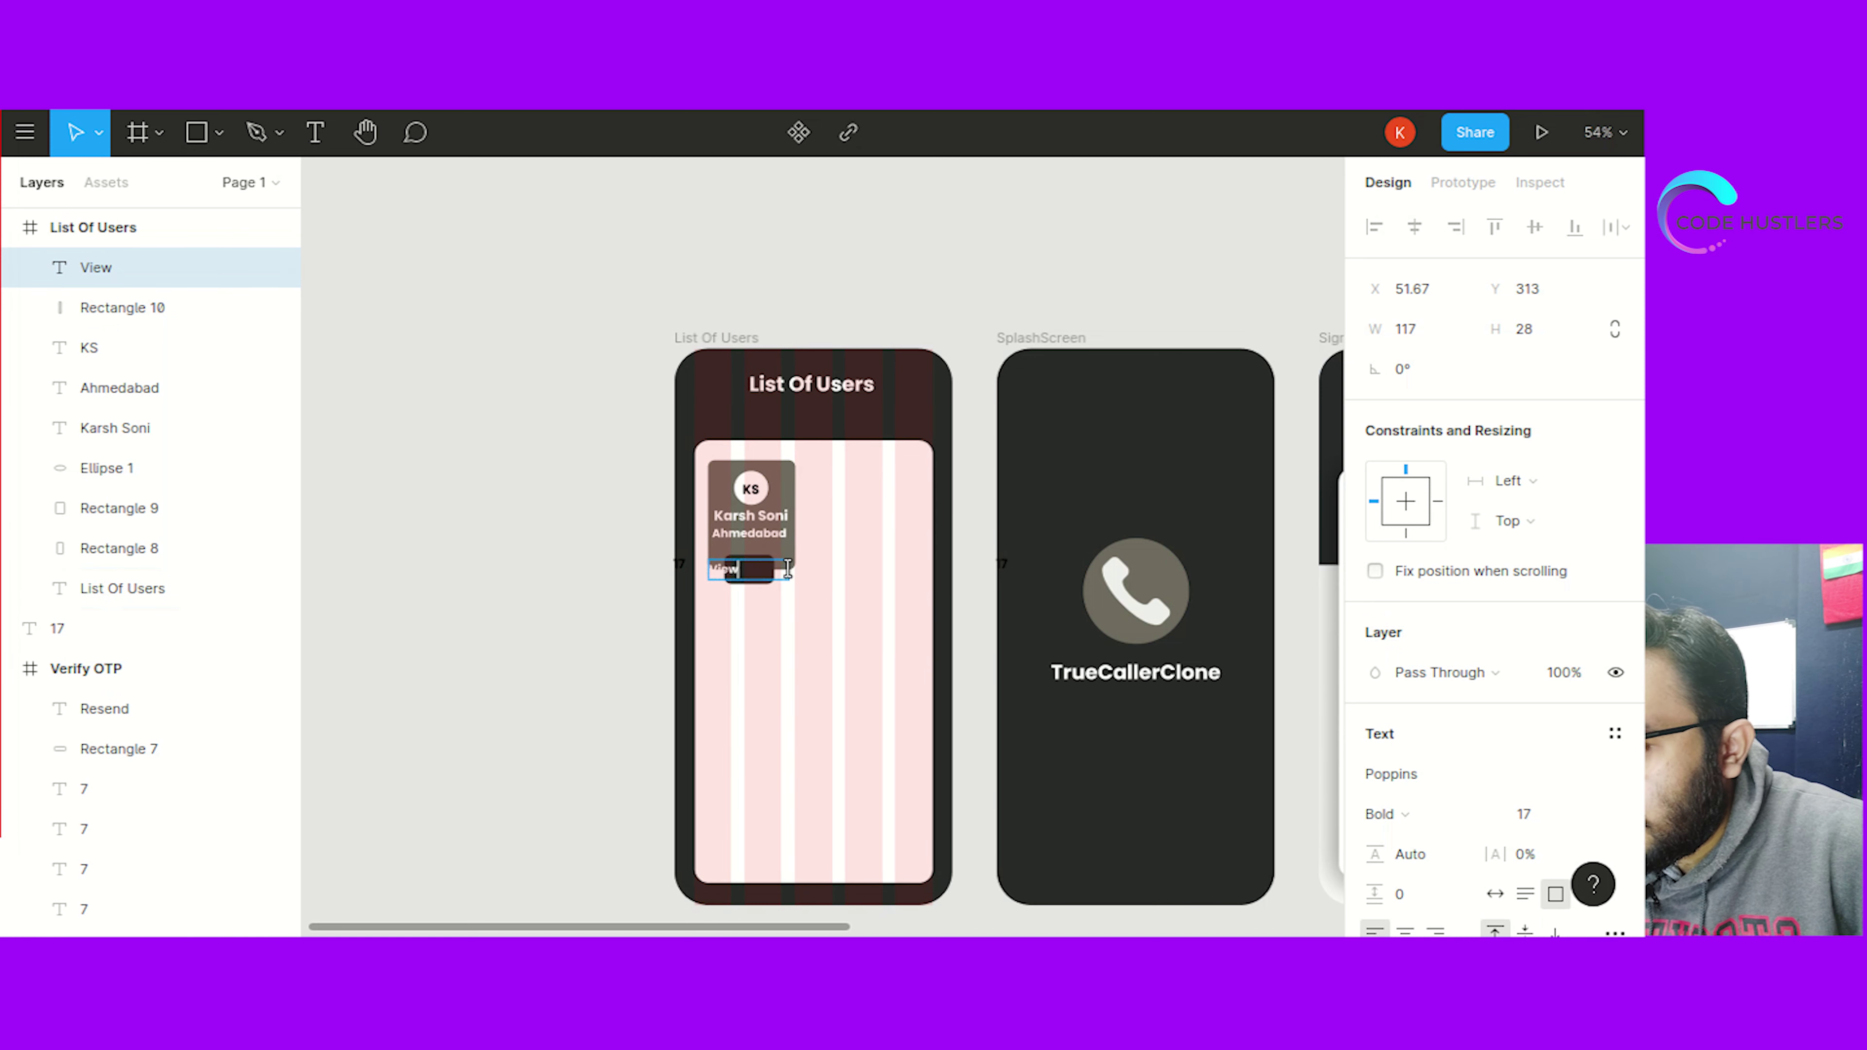
key(Escape)
drag(796, 573, 741, 563)
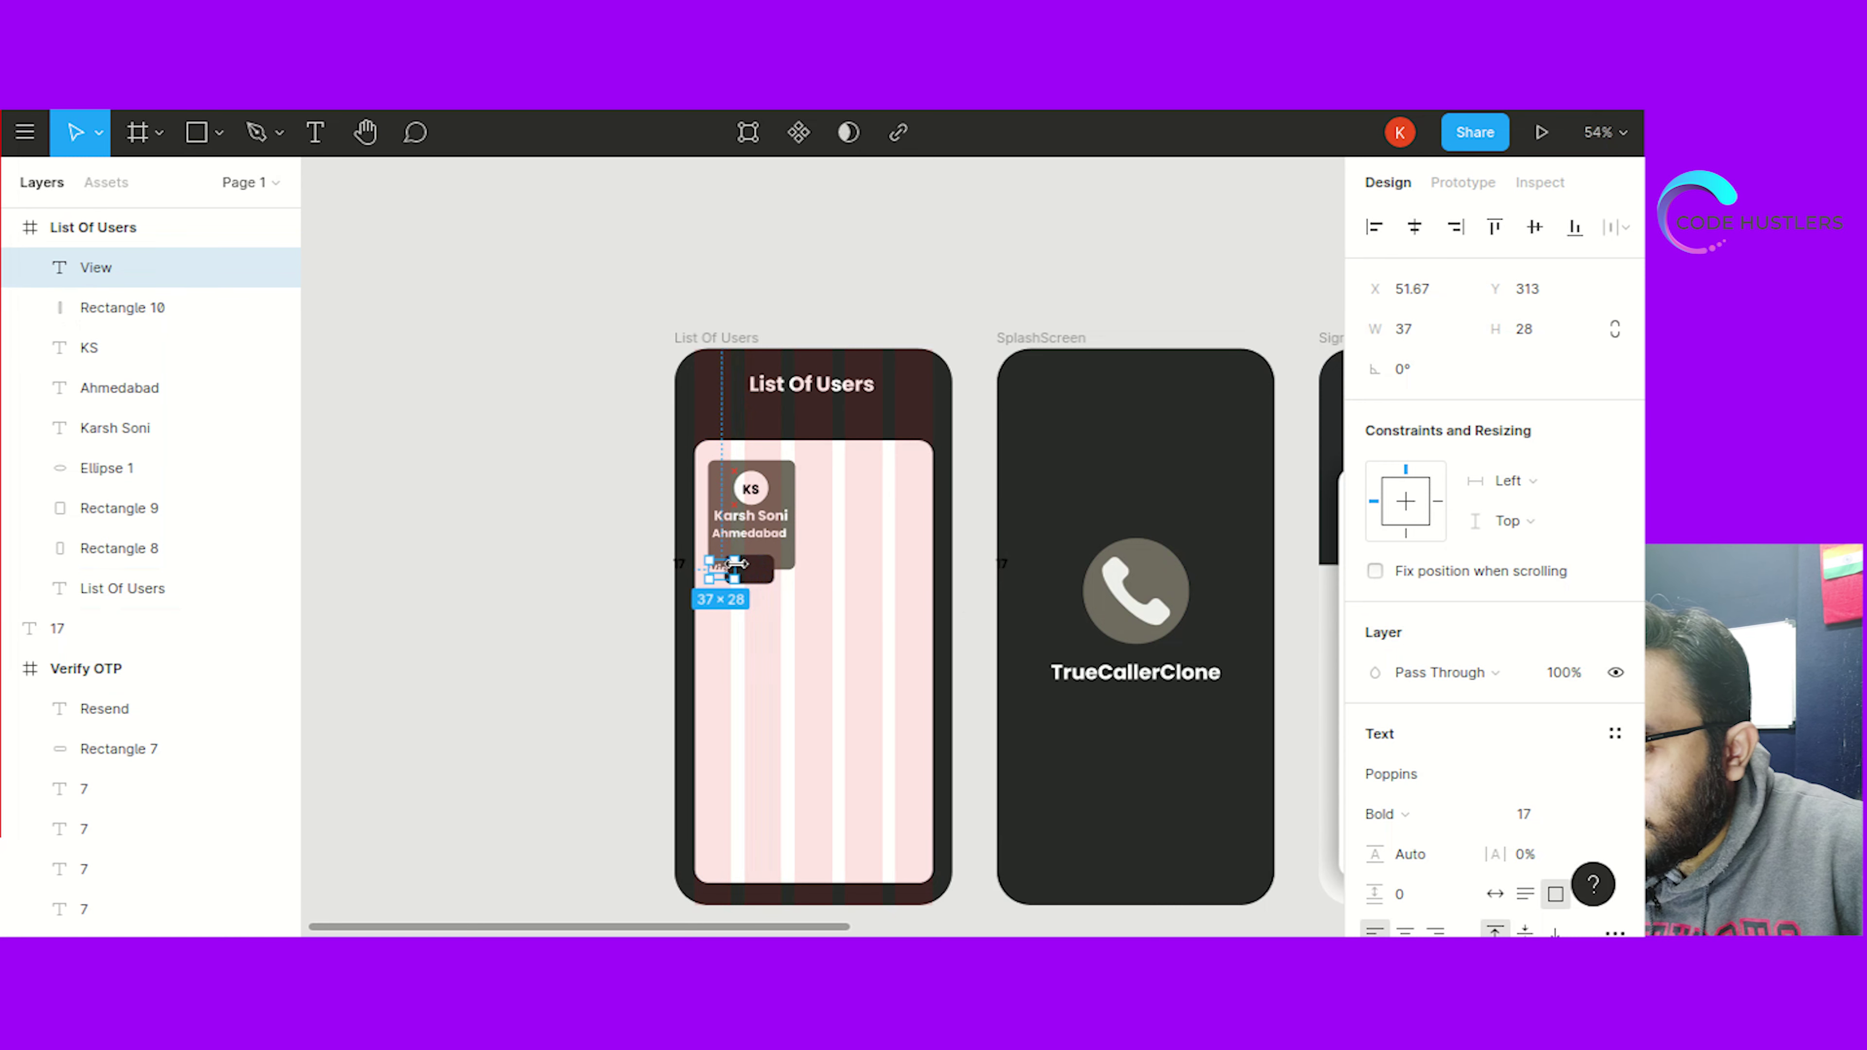
drag(733, 577, 751, 576)
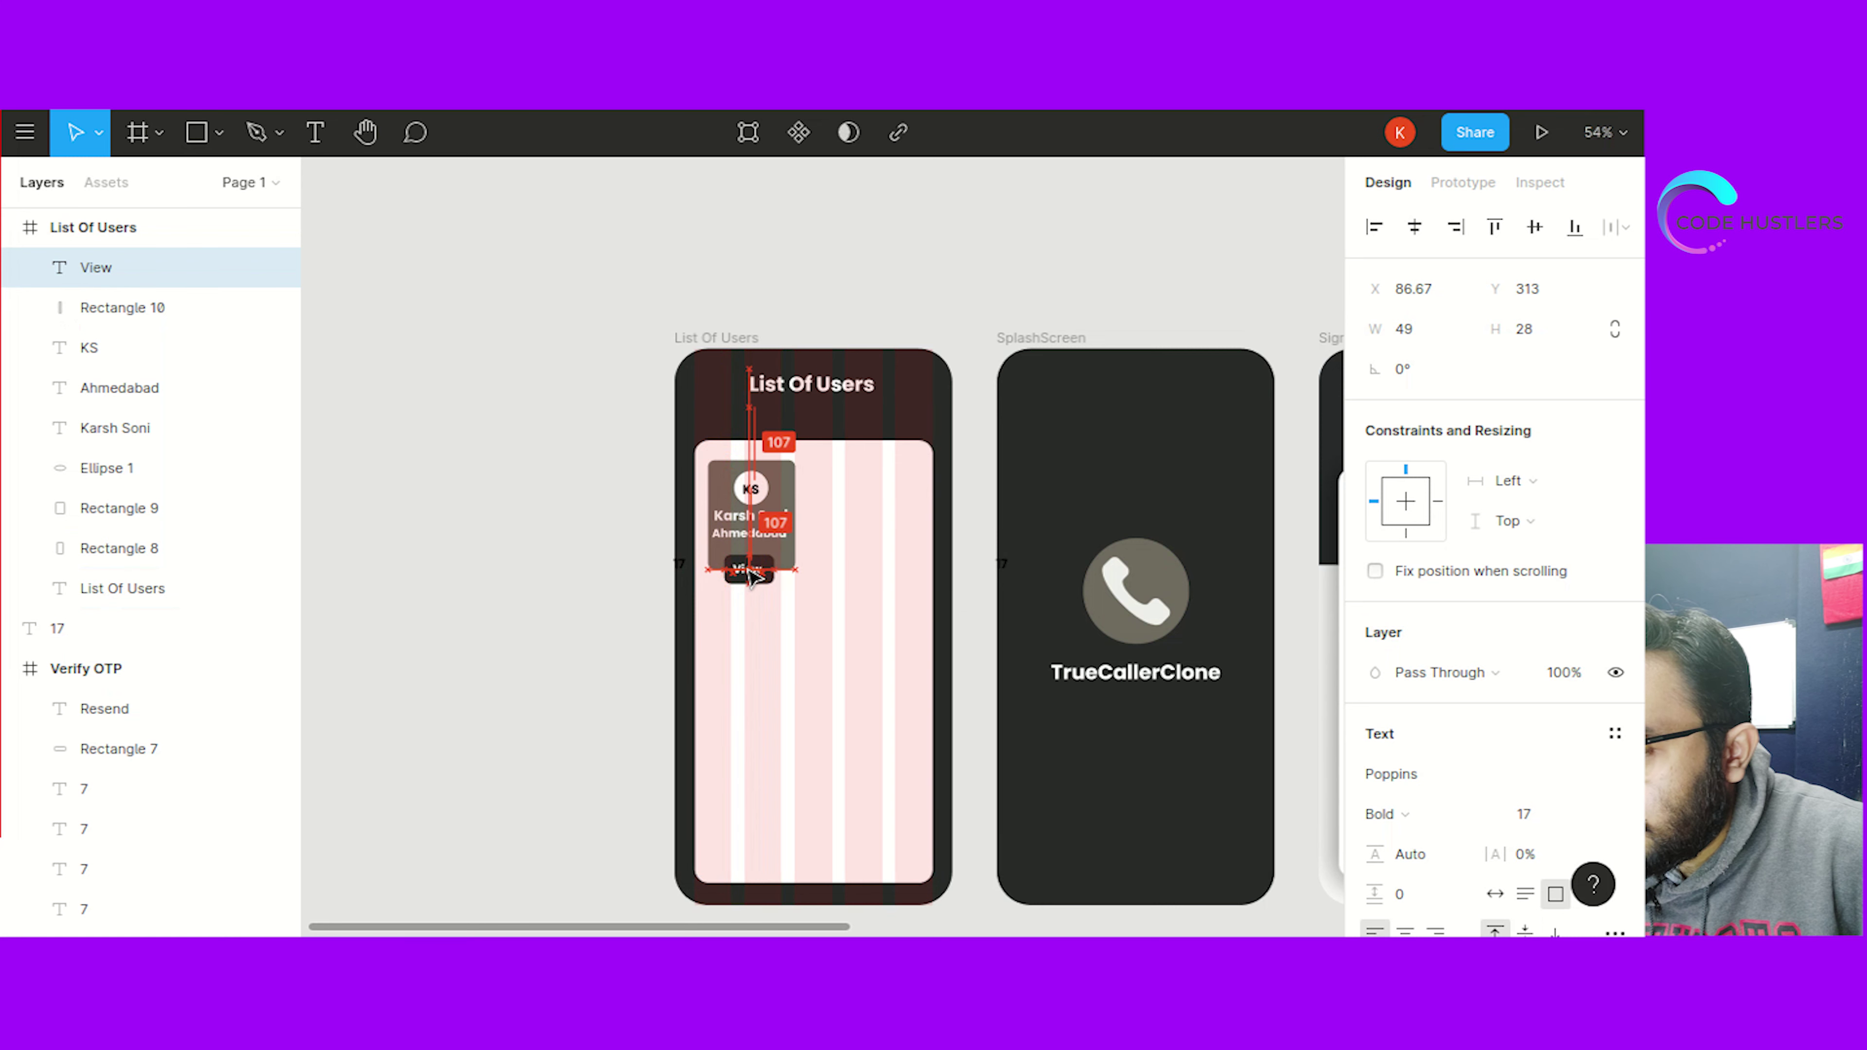
click(579, 643)
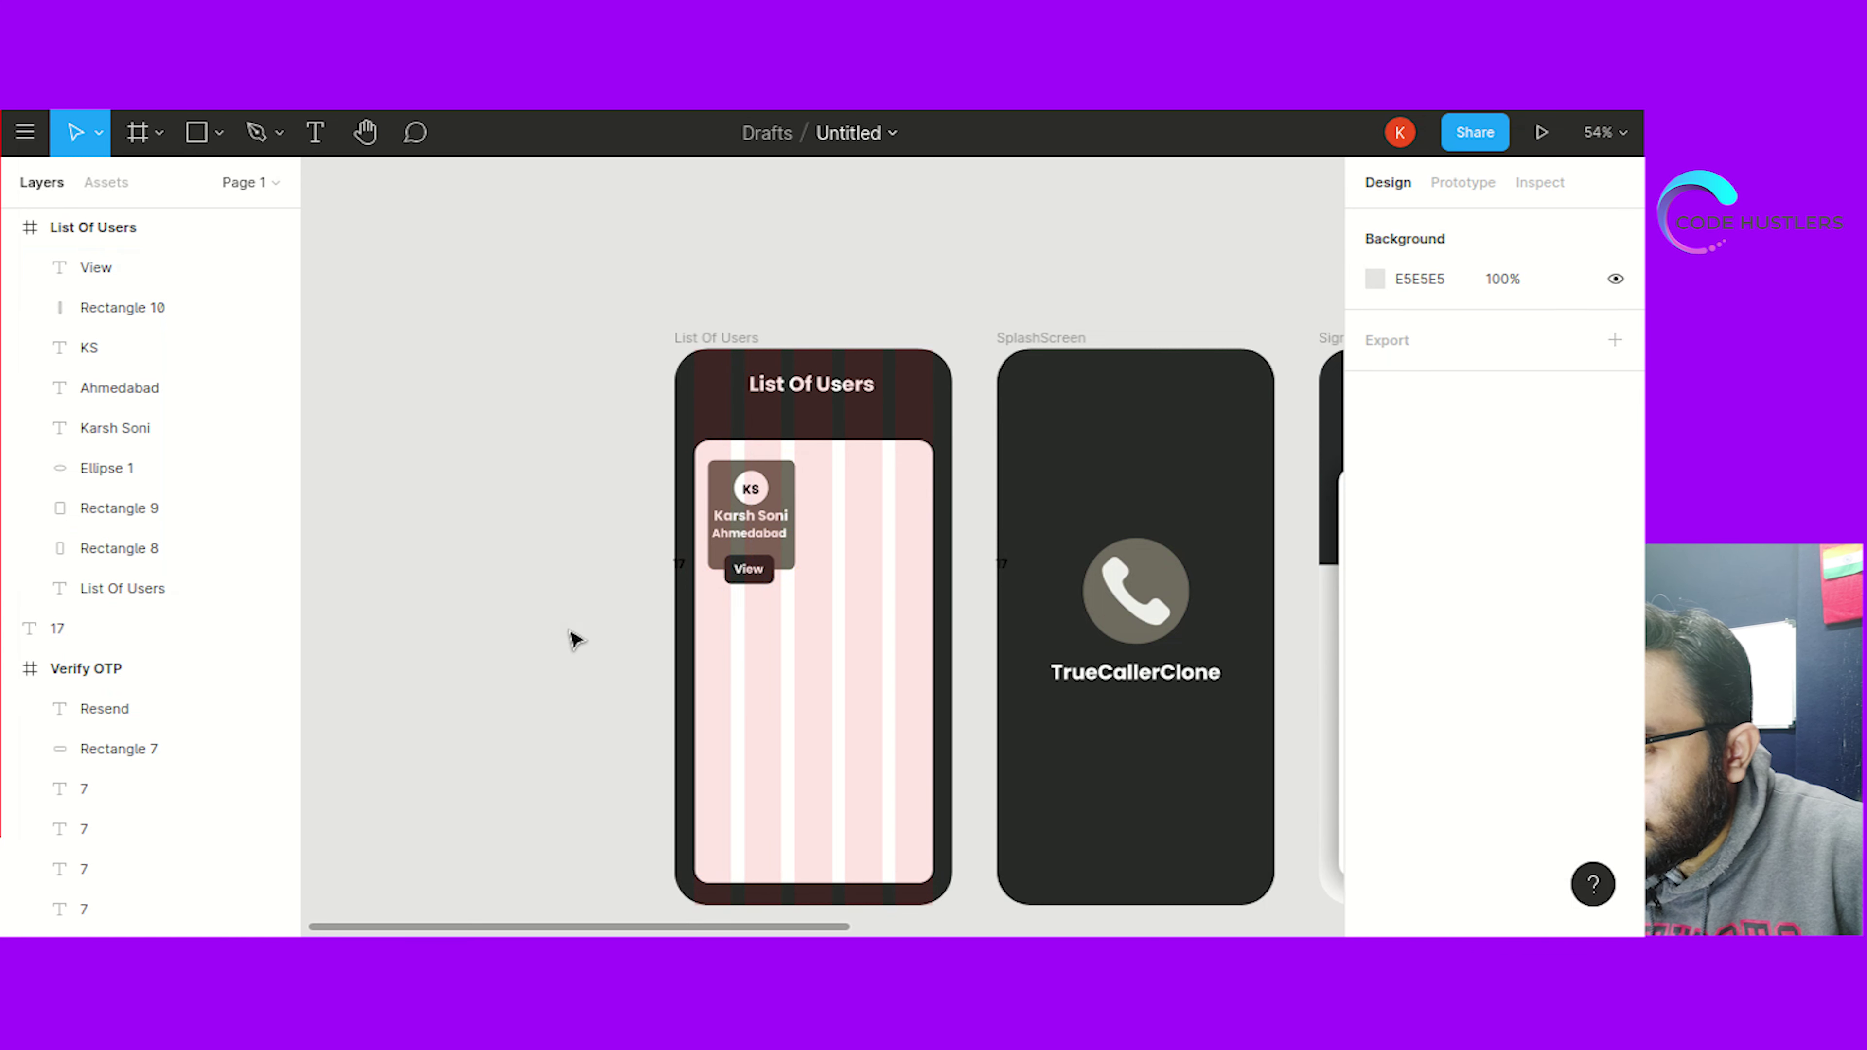
click(721, 340)
Toggle the List Of Users frame's column layout grid off and back on
click(1575, 612)
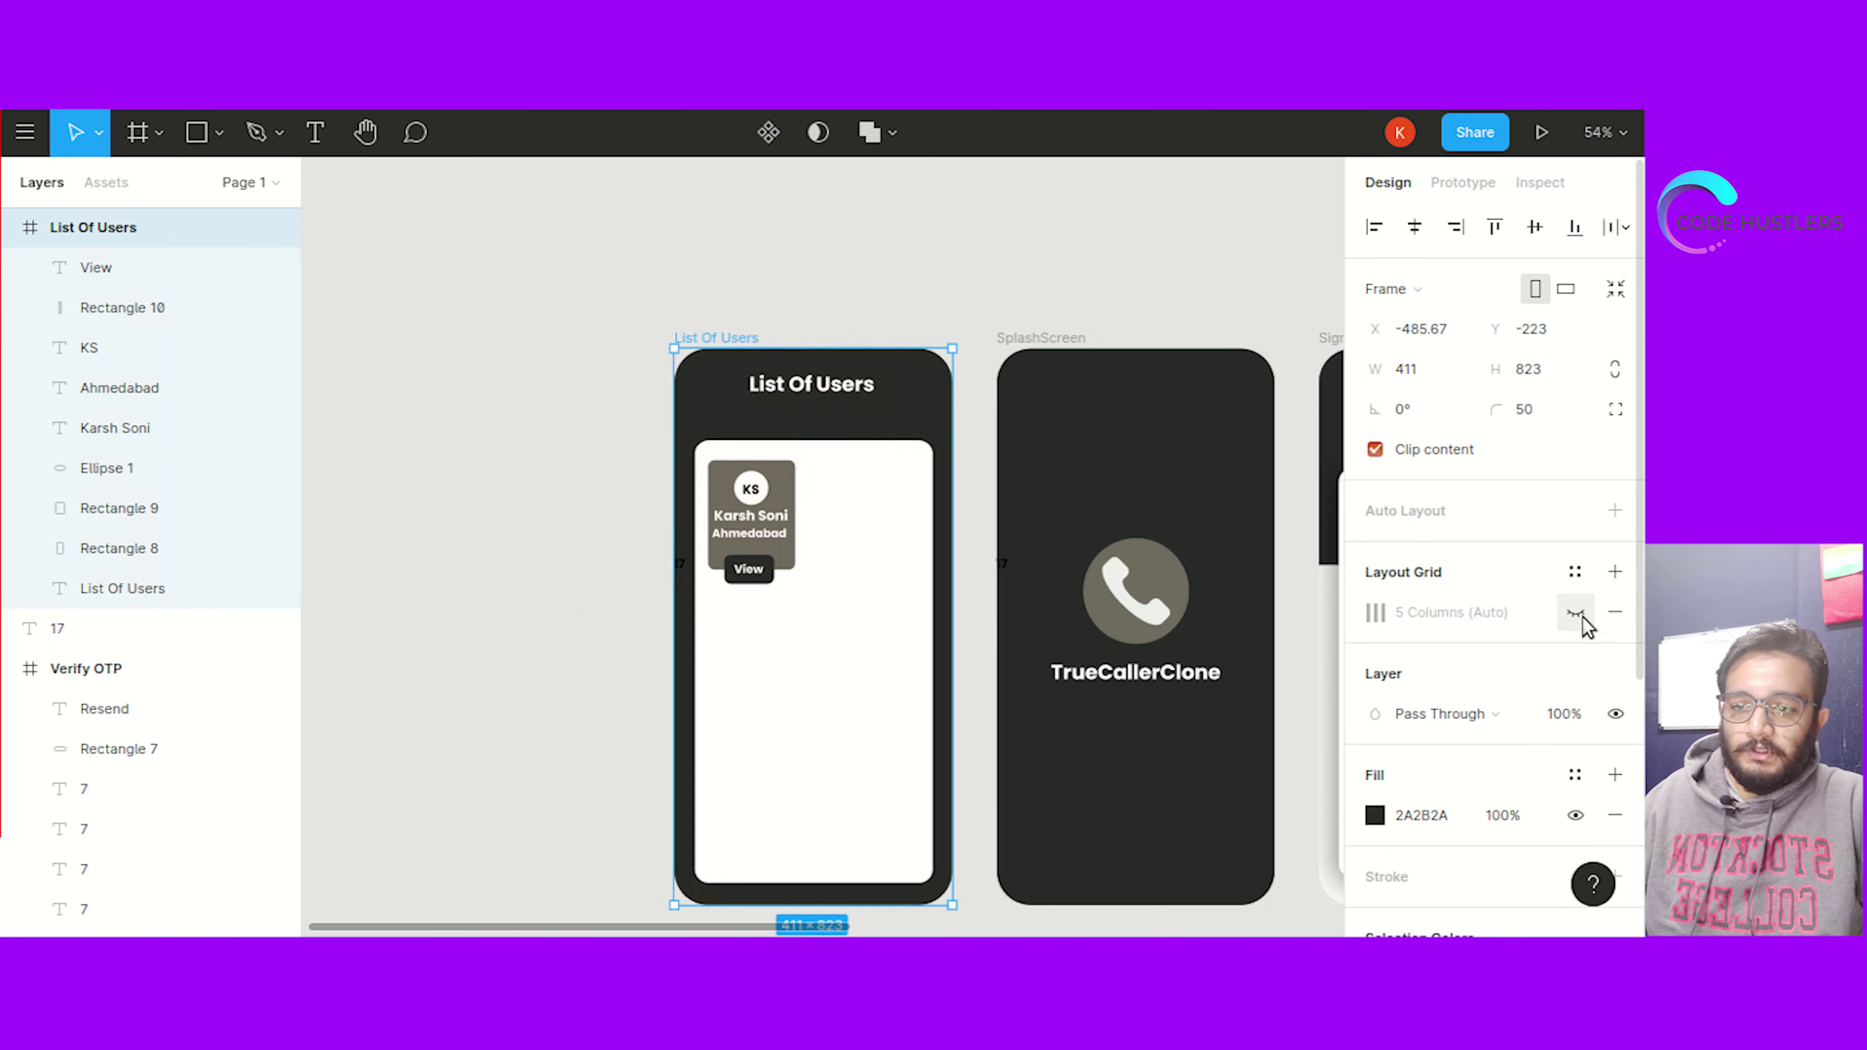
click(618, 604)
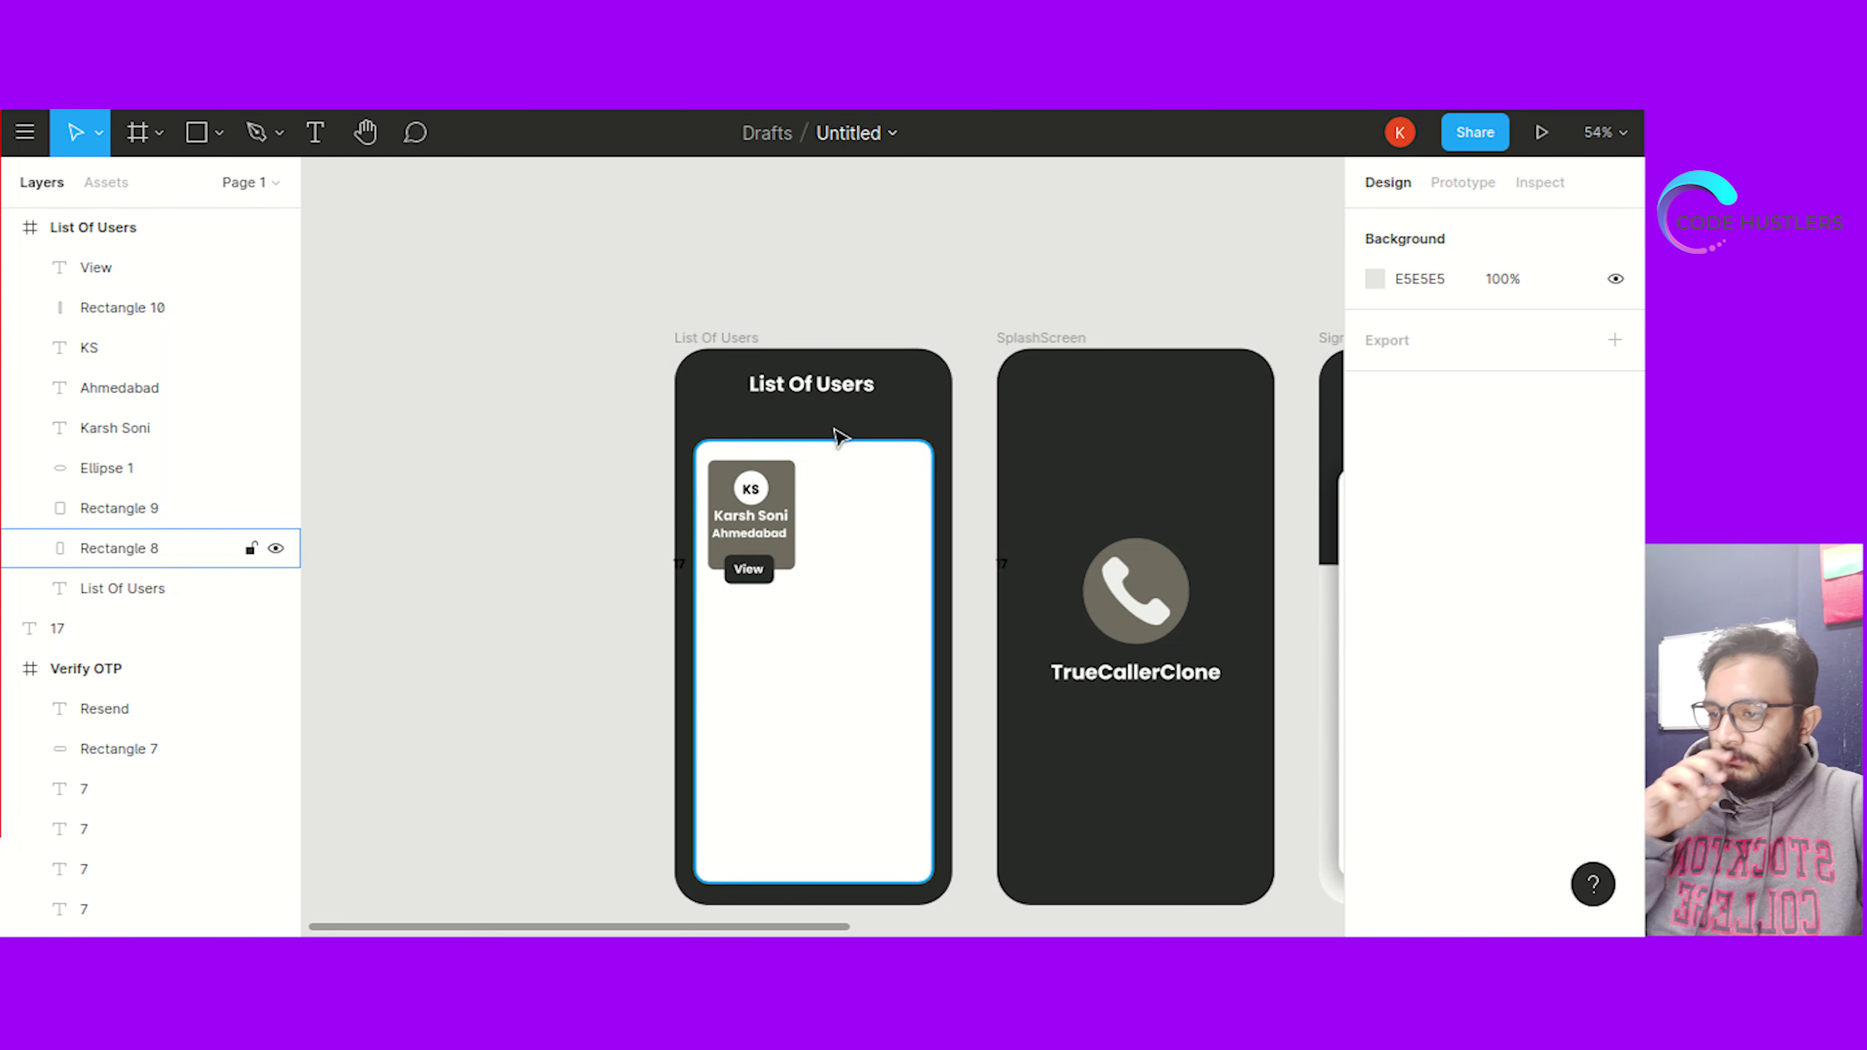
click(723, 357)
click(1576, 611)
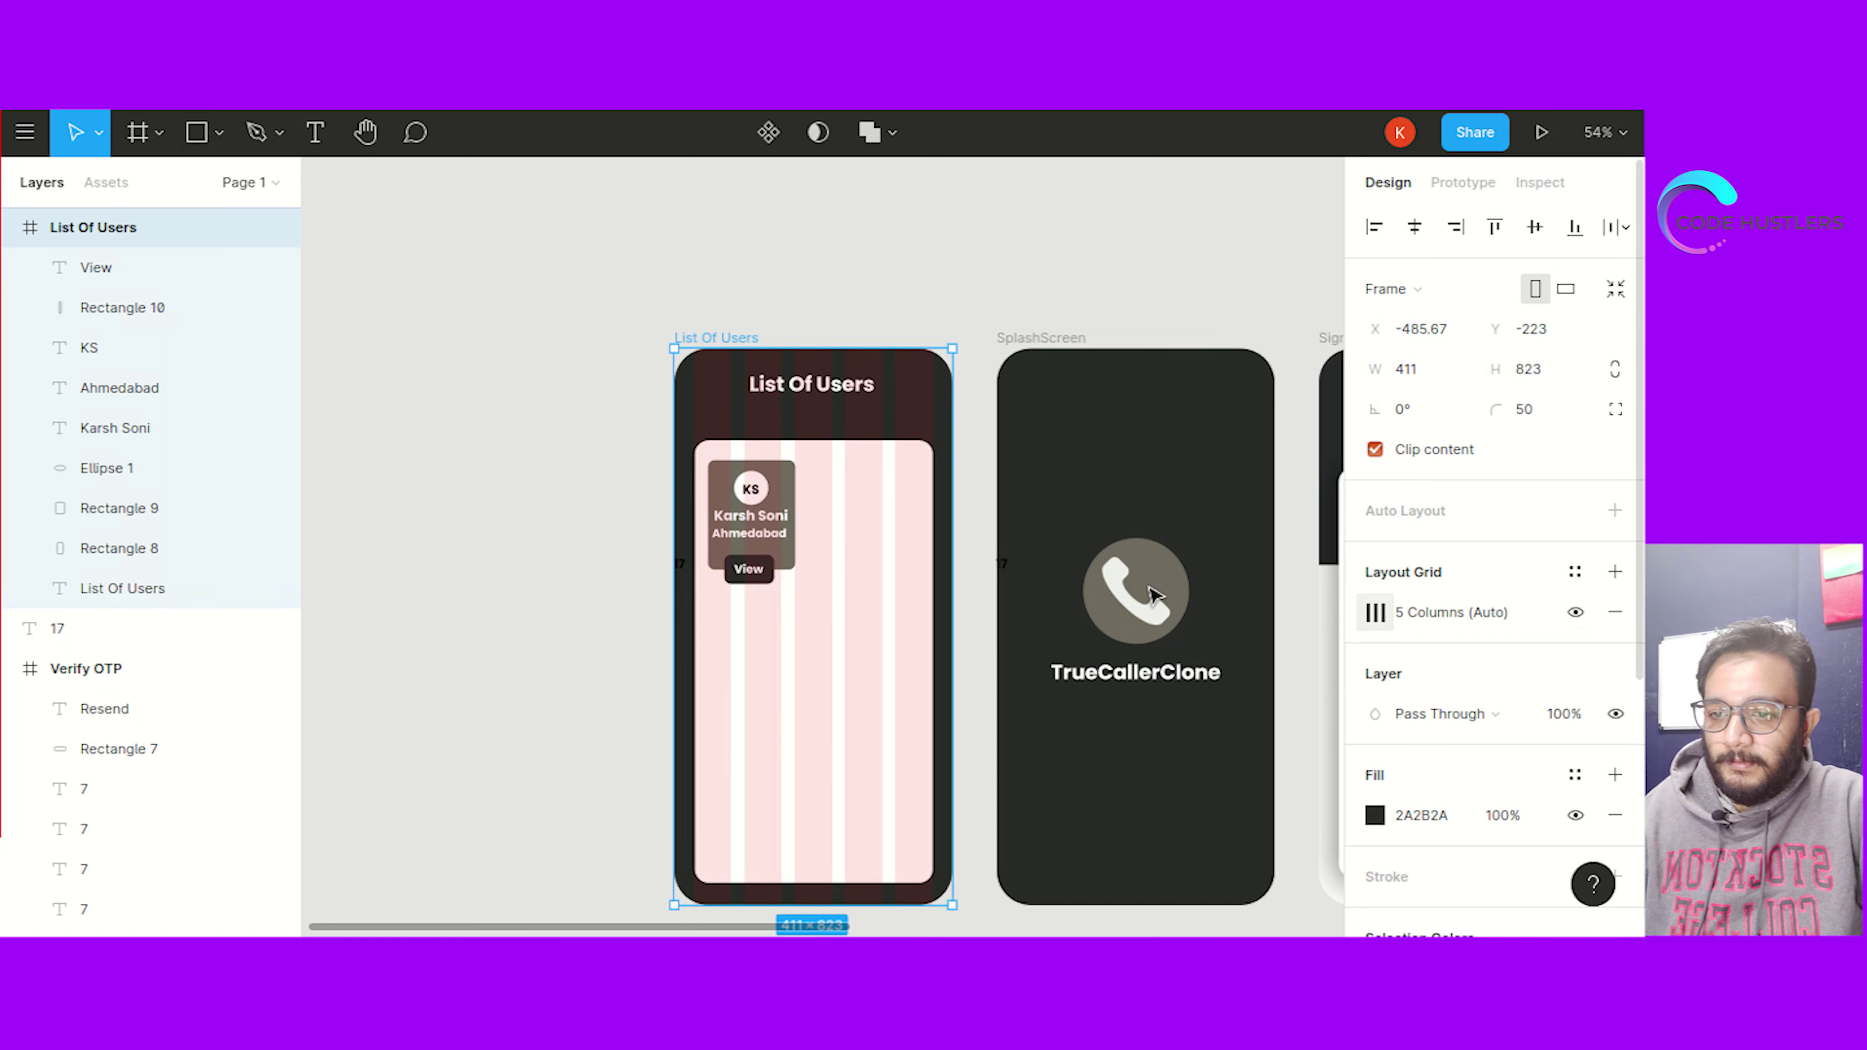
click(614, 506)
Move the white content panel up to Y 136, then marquee-select the user card's layers
click(823, 471)
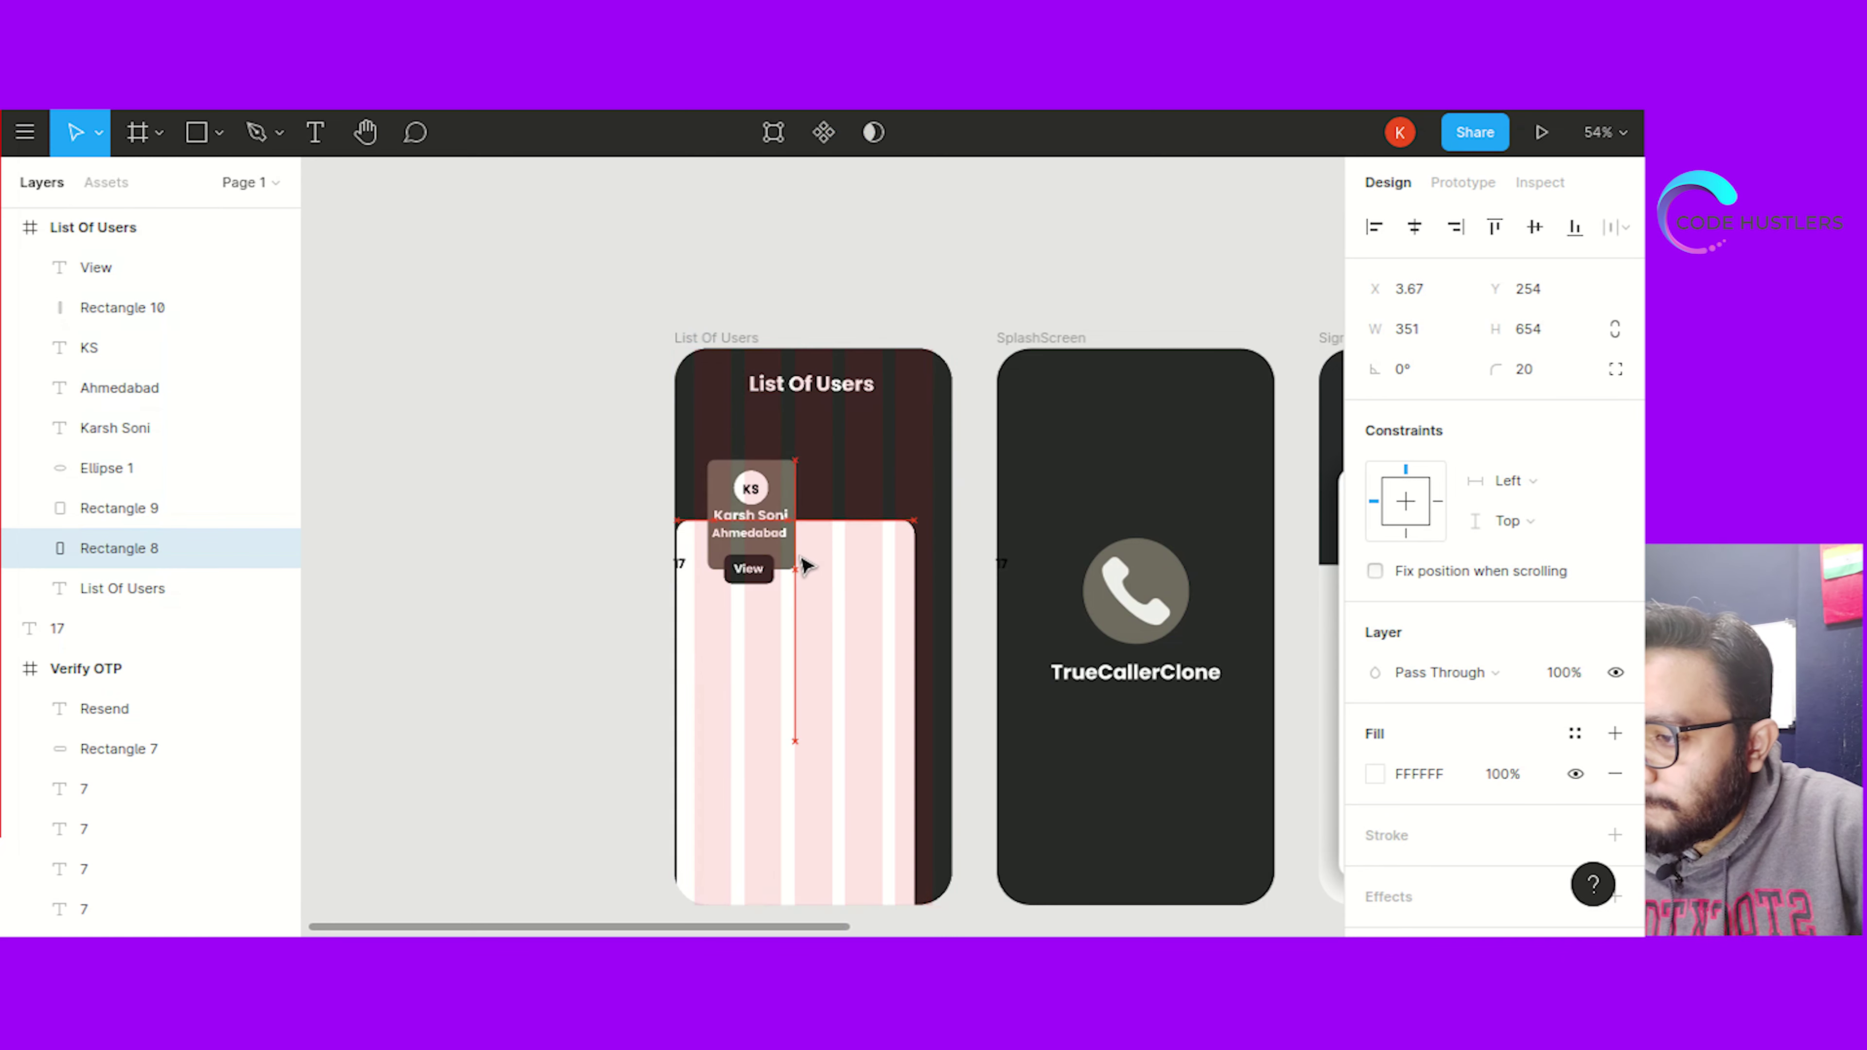
click(355, 509)
click(823, 486)
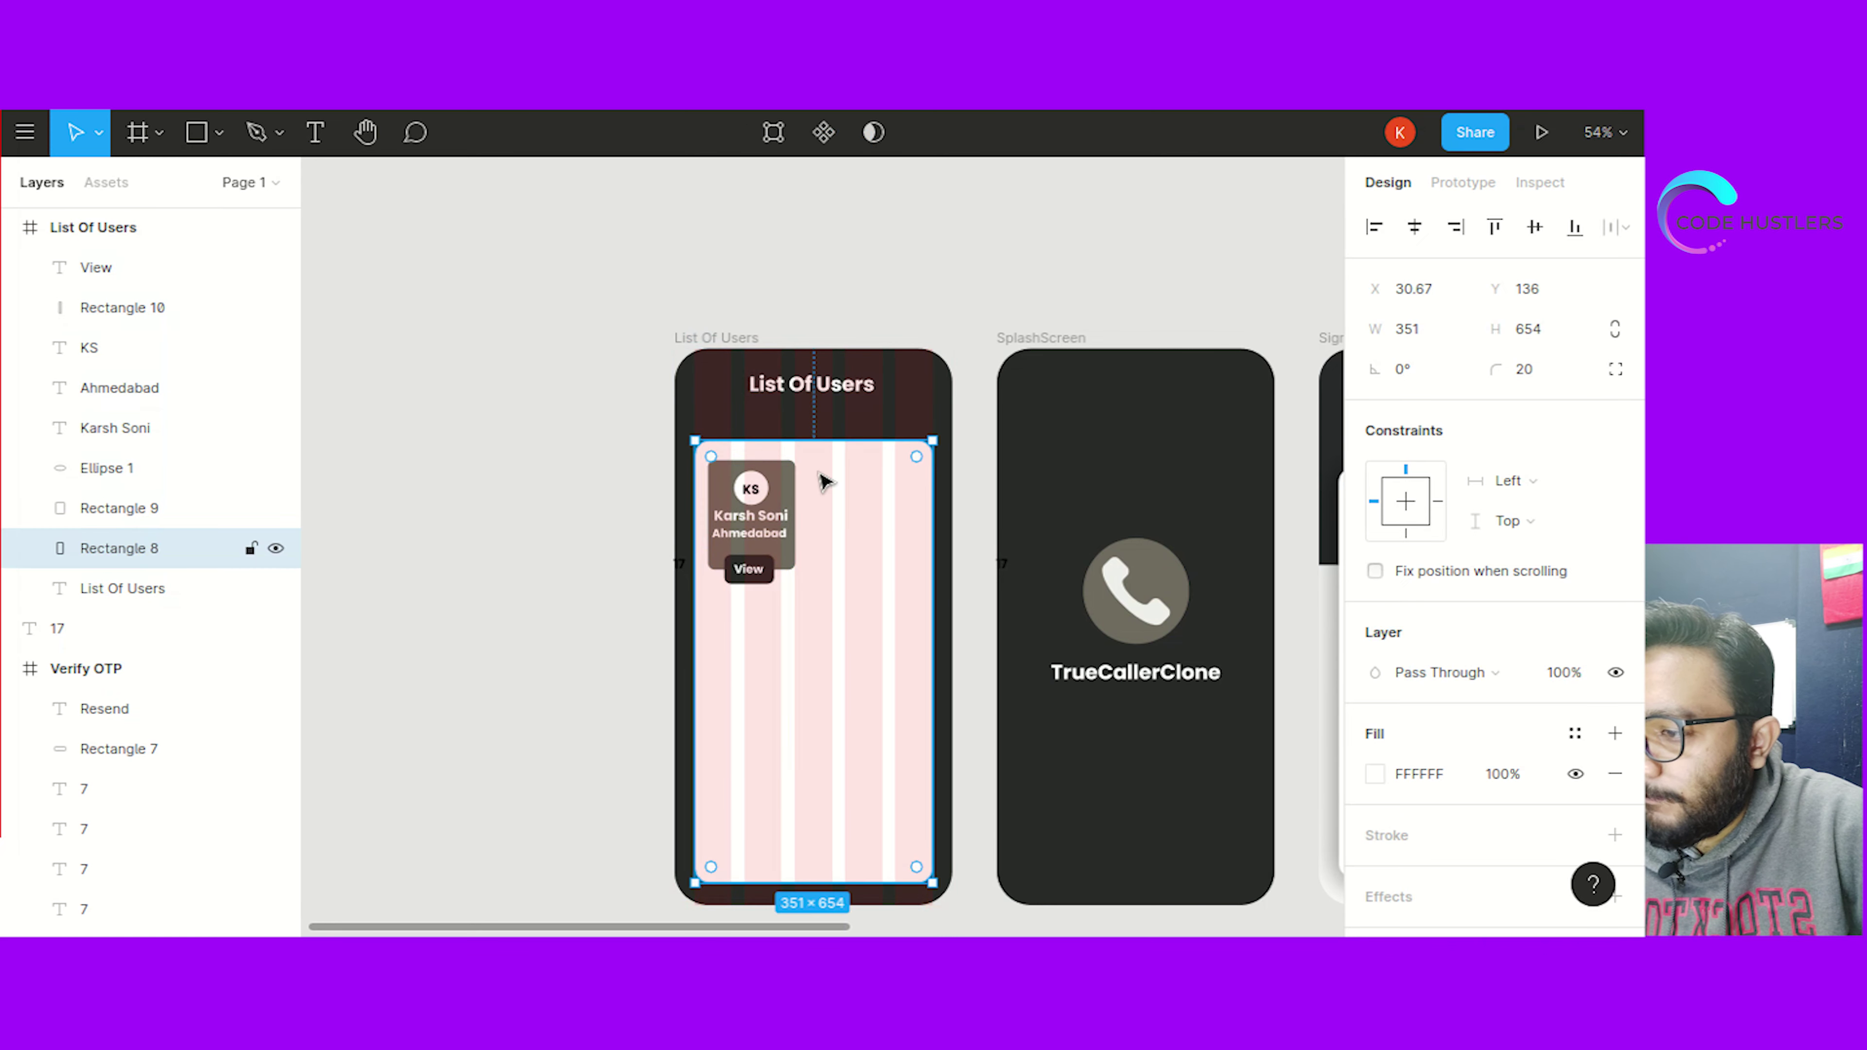
drag(810, 492, 818, 470)
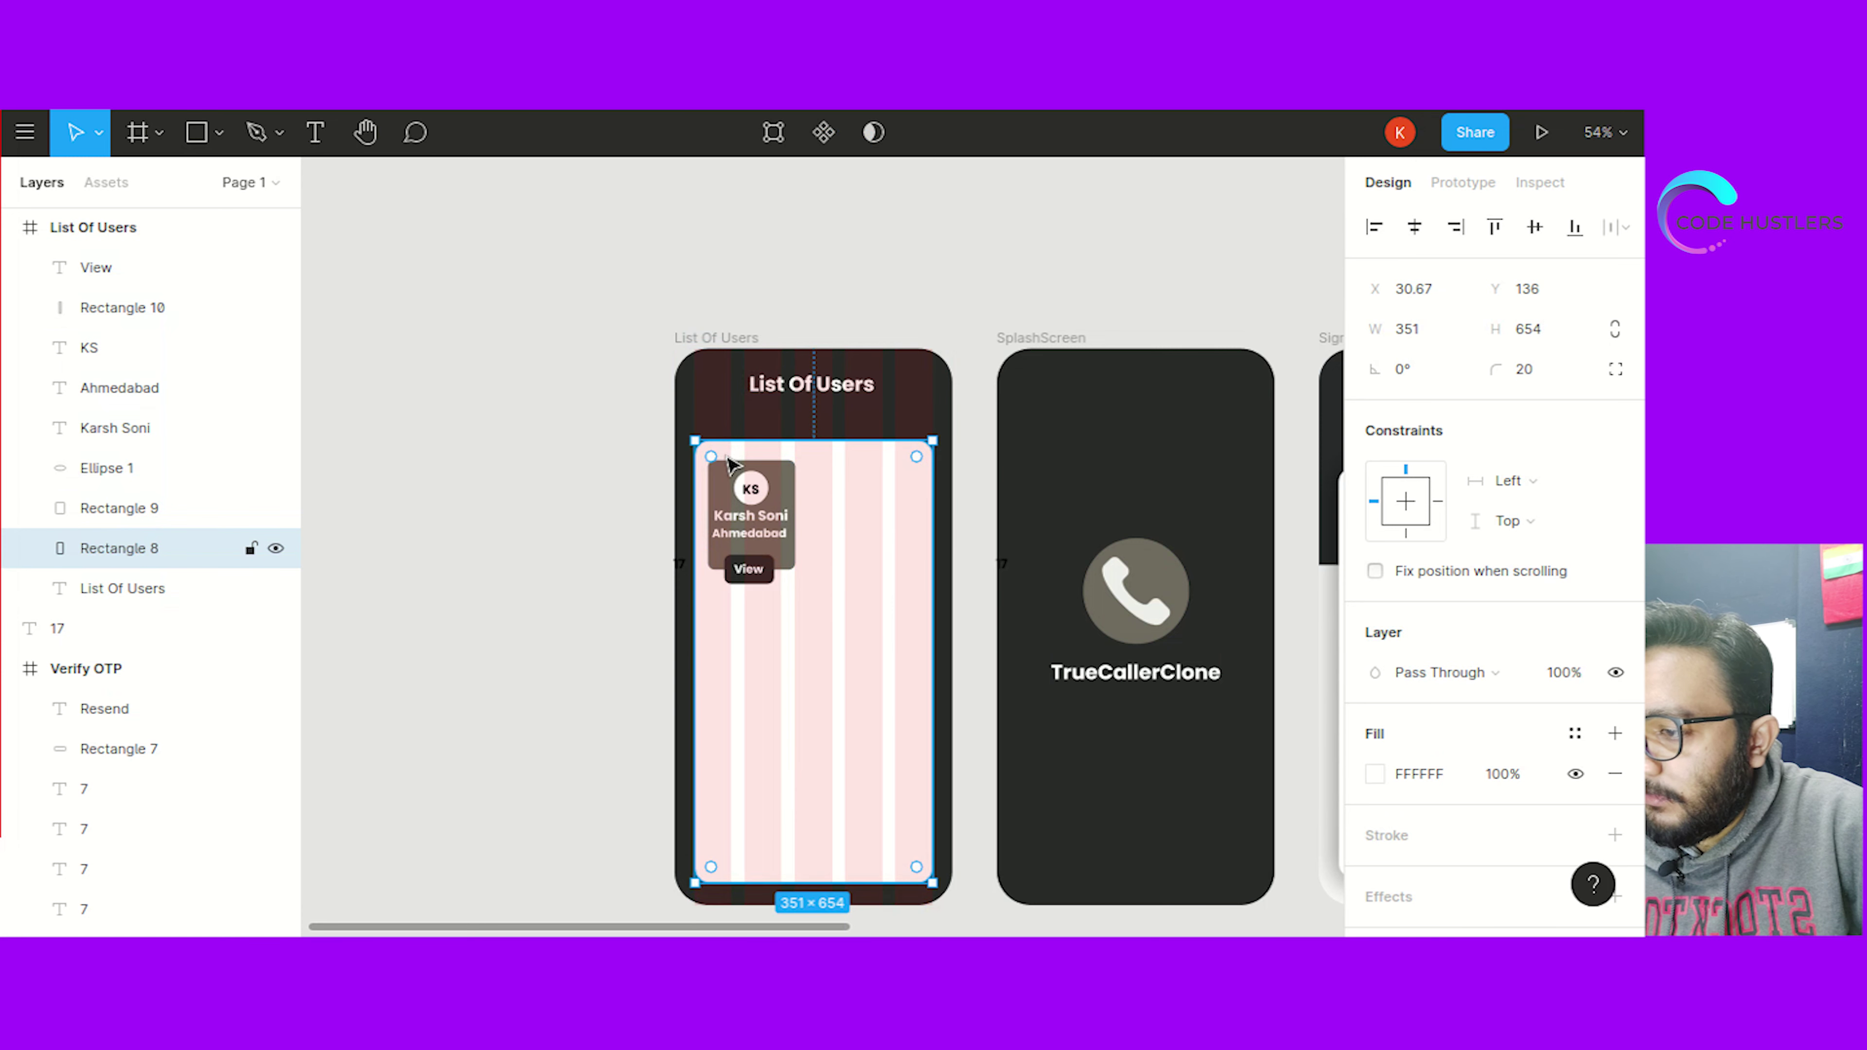
click(771, 471)
click(823, 482)
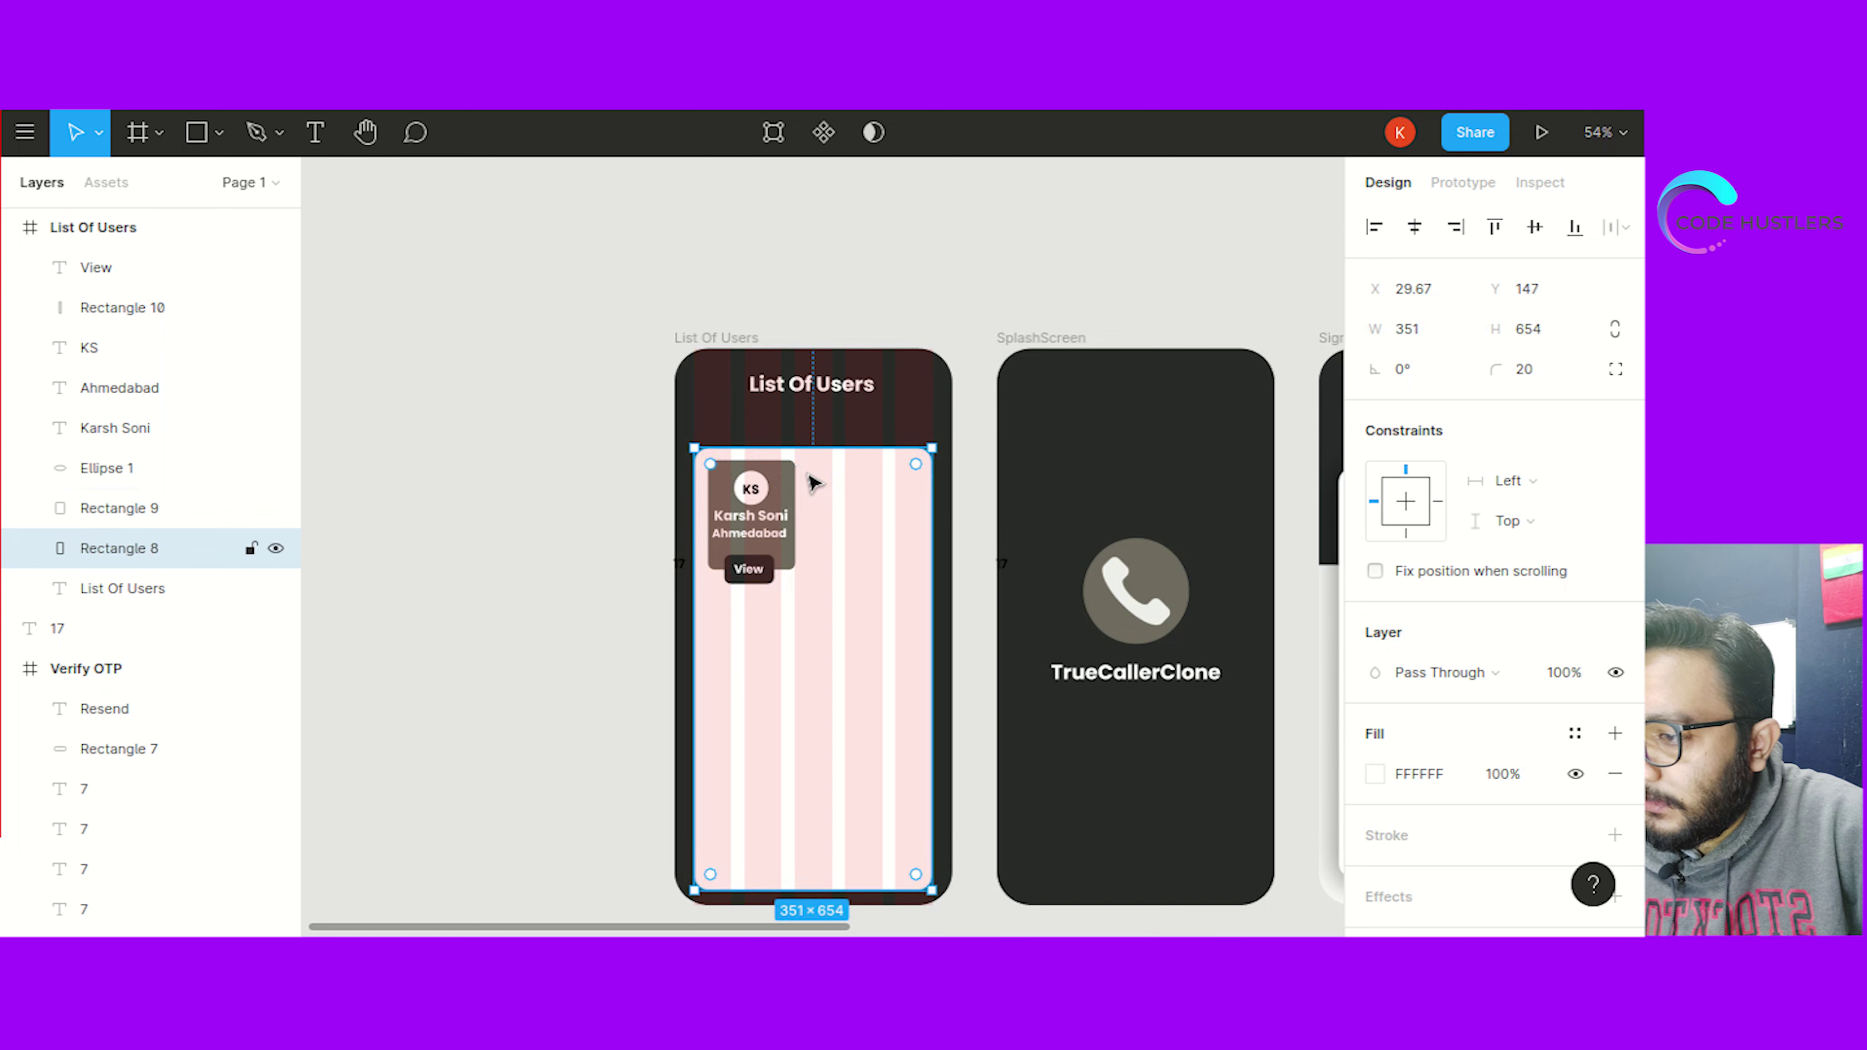
click(620, 459)
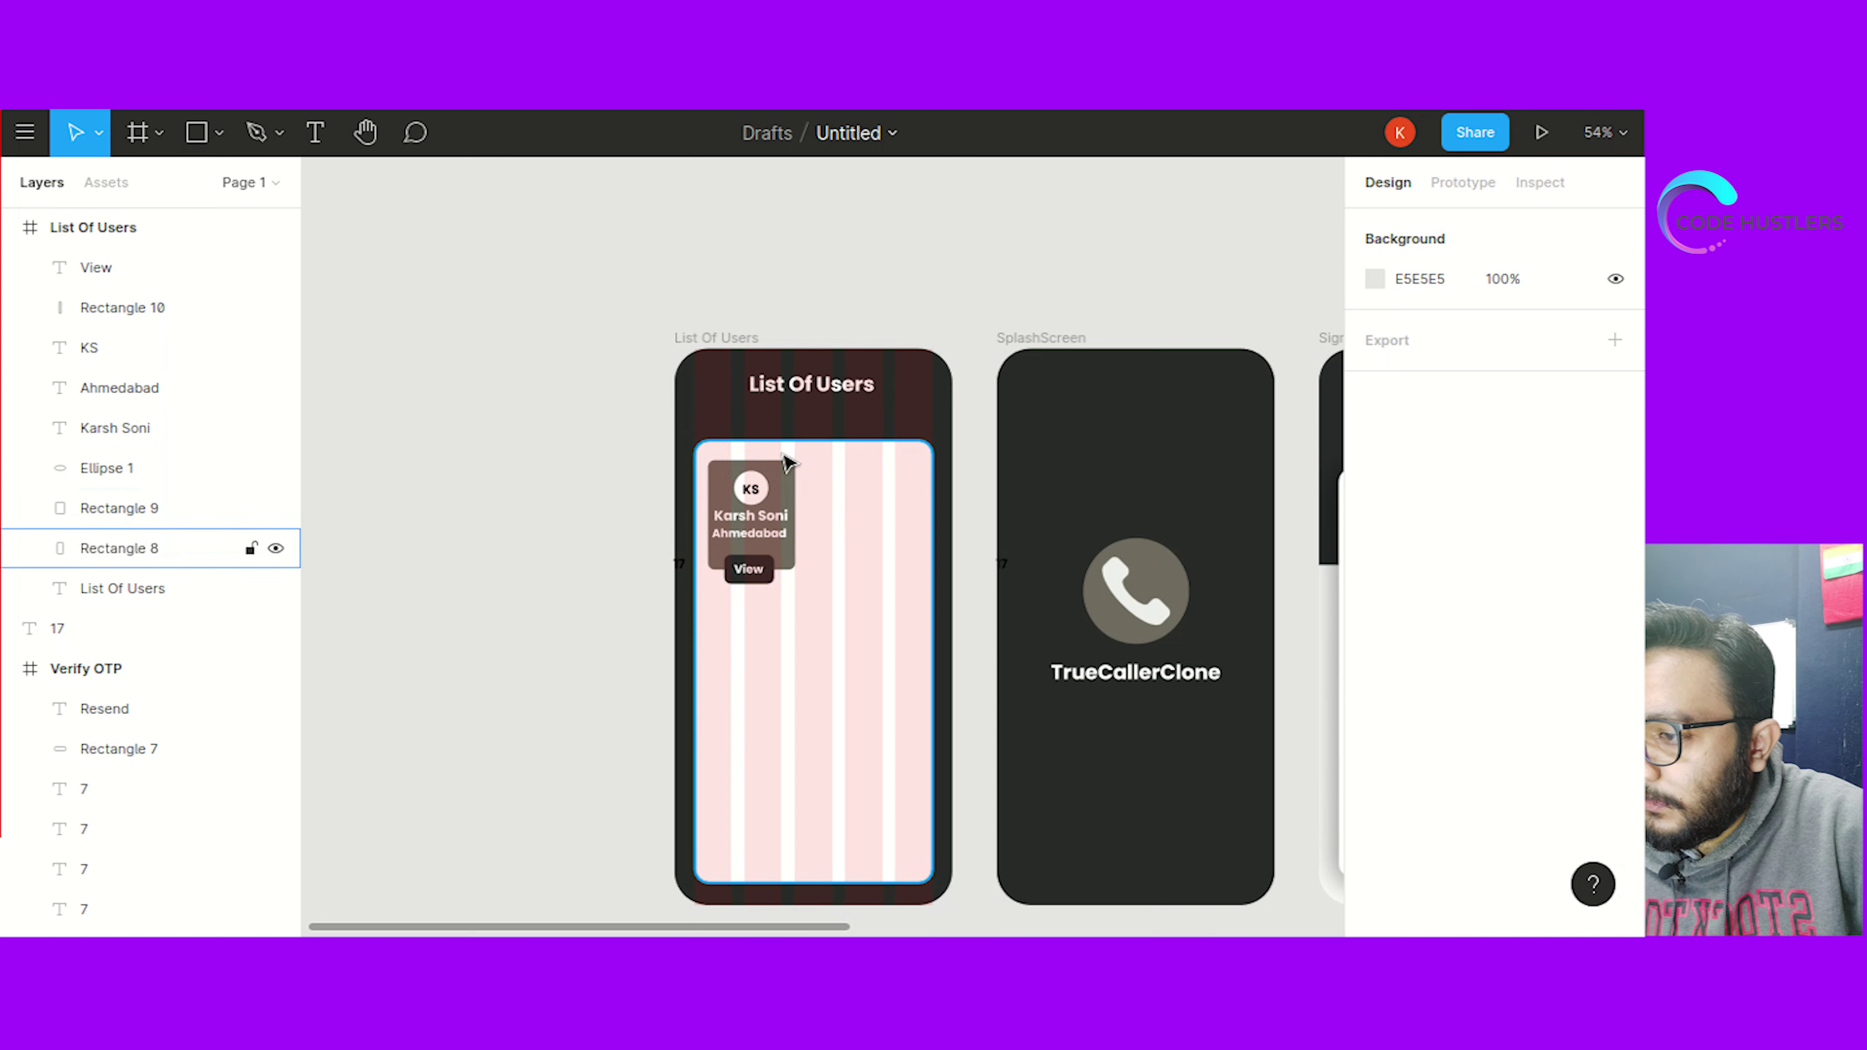
click(809, 462)
drag(801, 450, 709, 634)
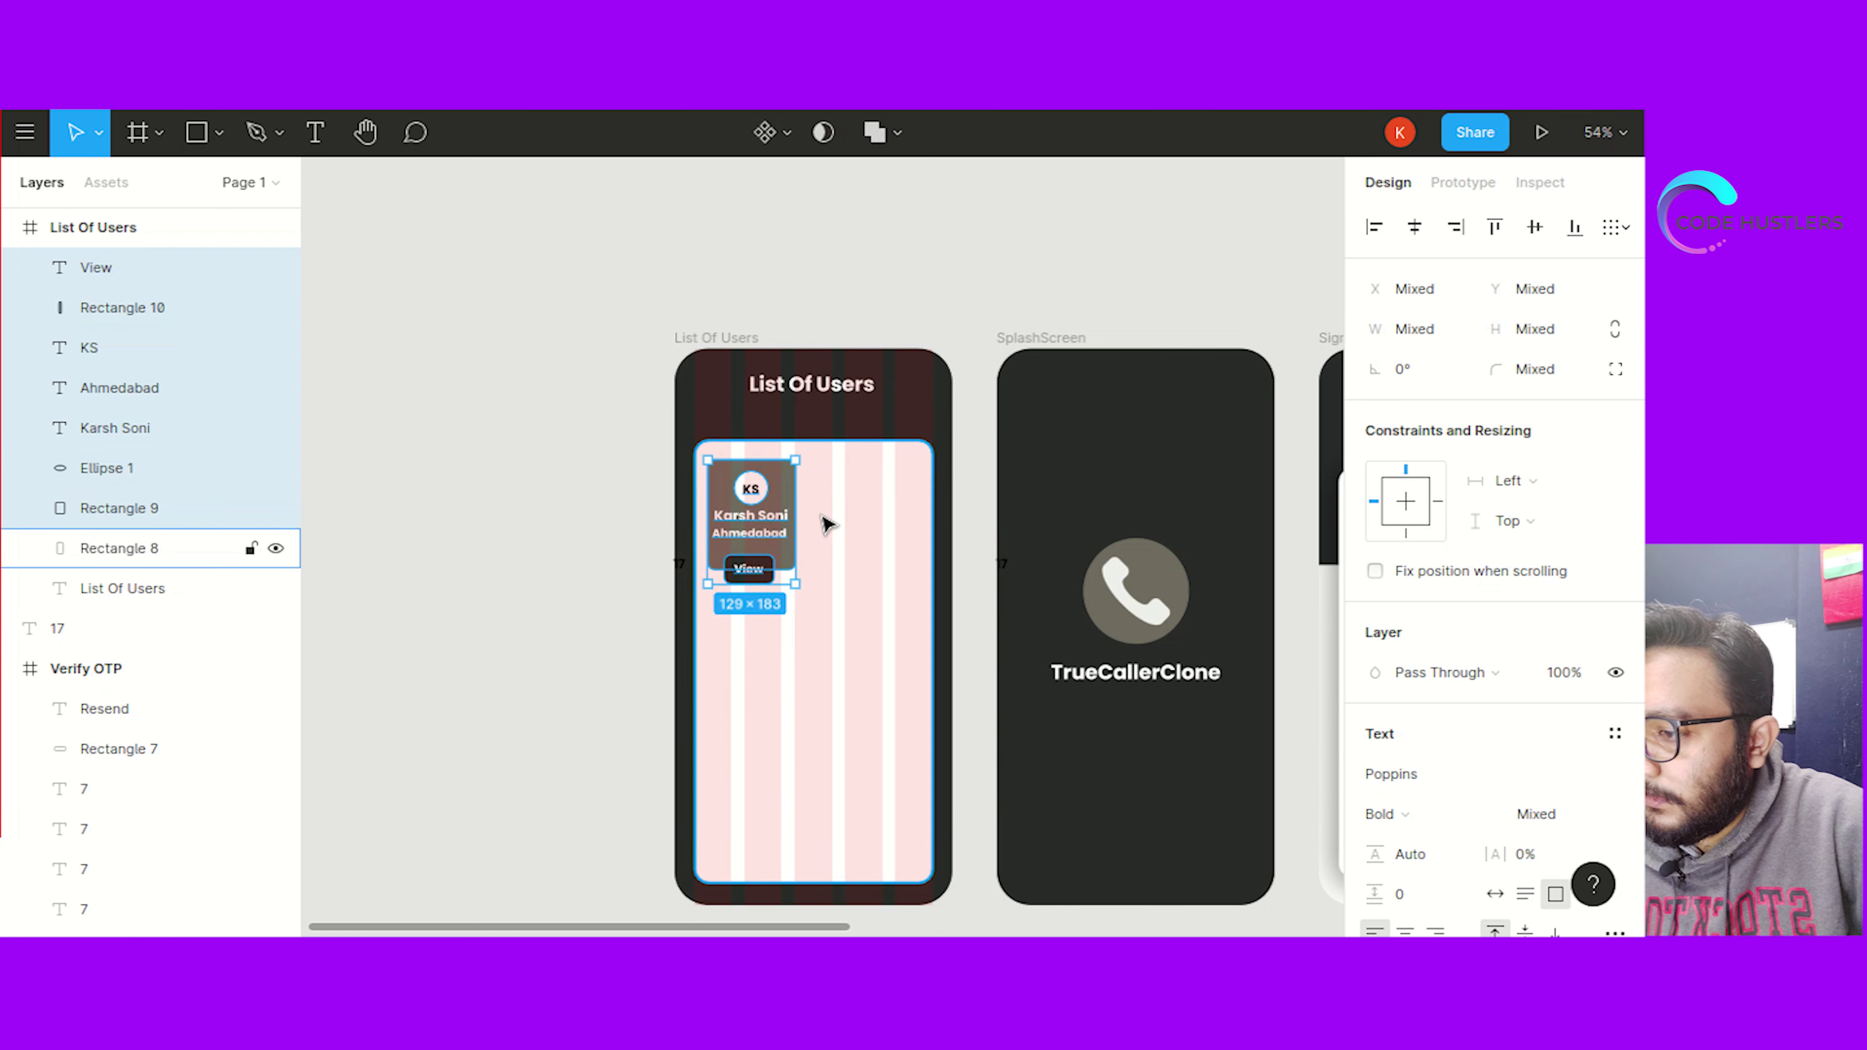
Paste a copy of the user card and place it to the right of the original
key(ctrl+v)
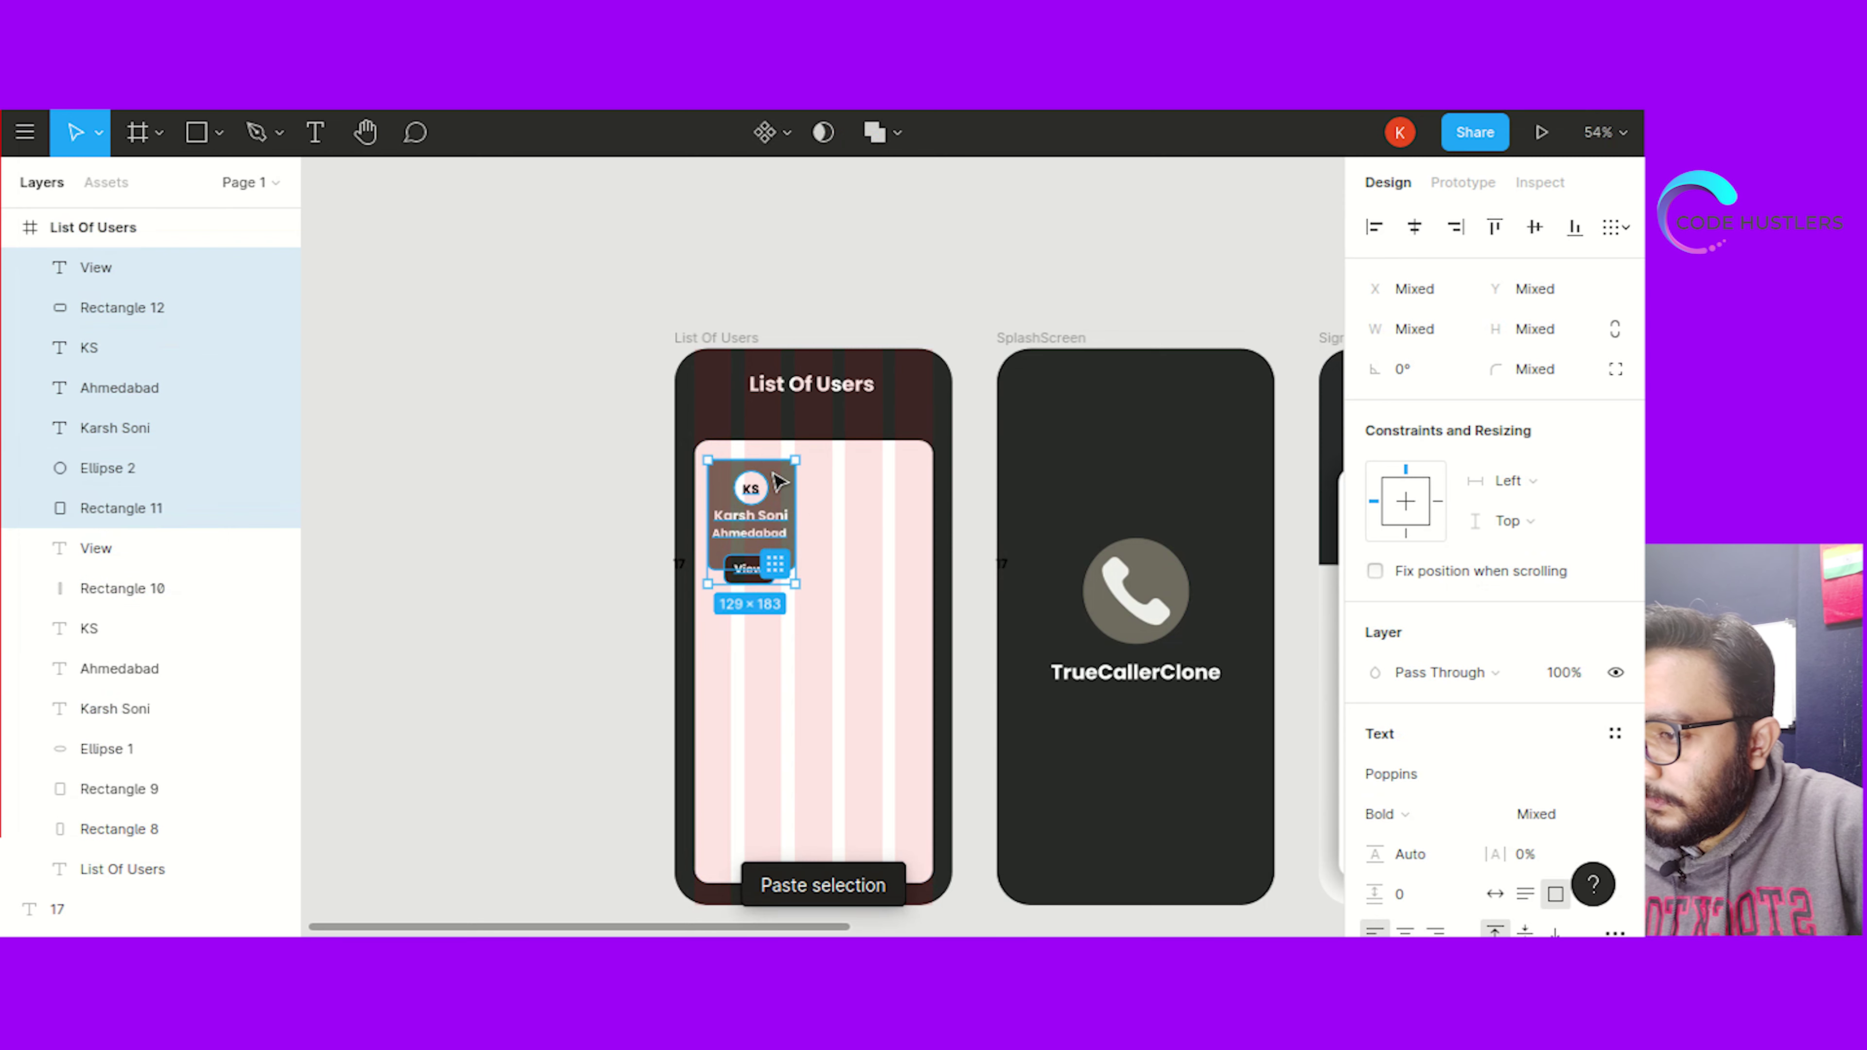
drag(779, 482, 896, 475)
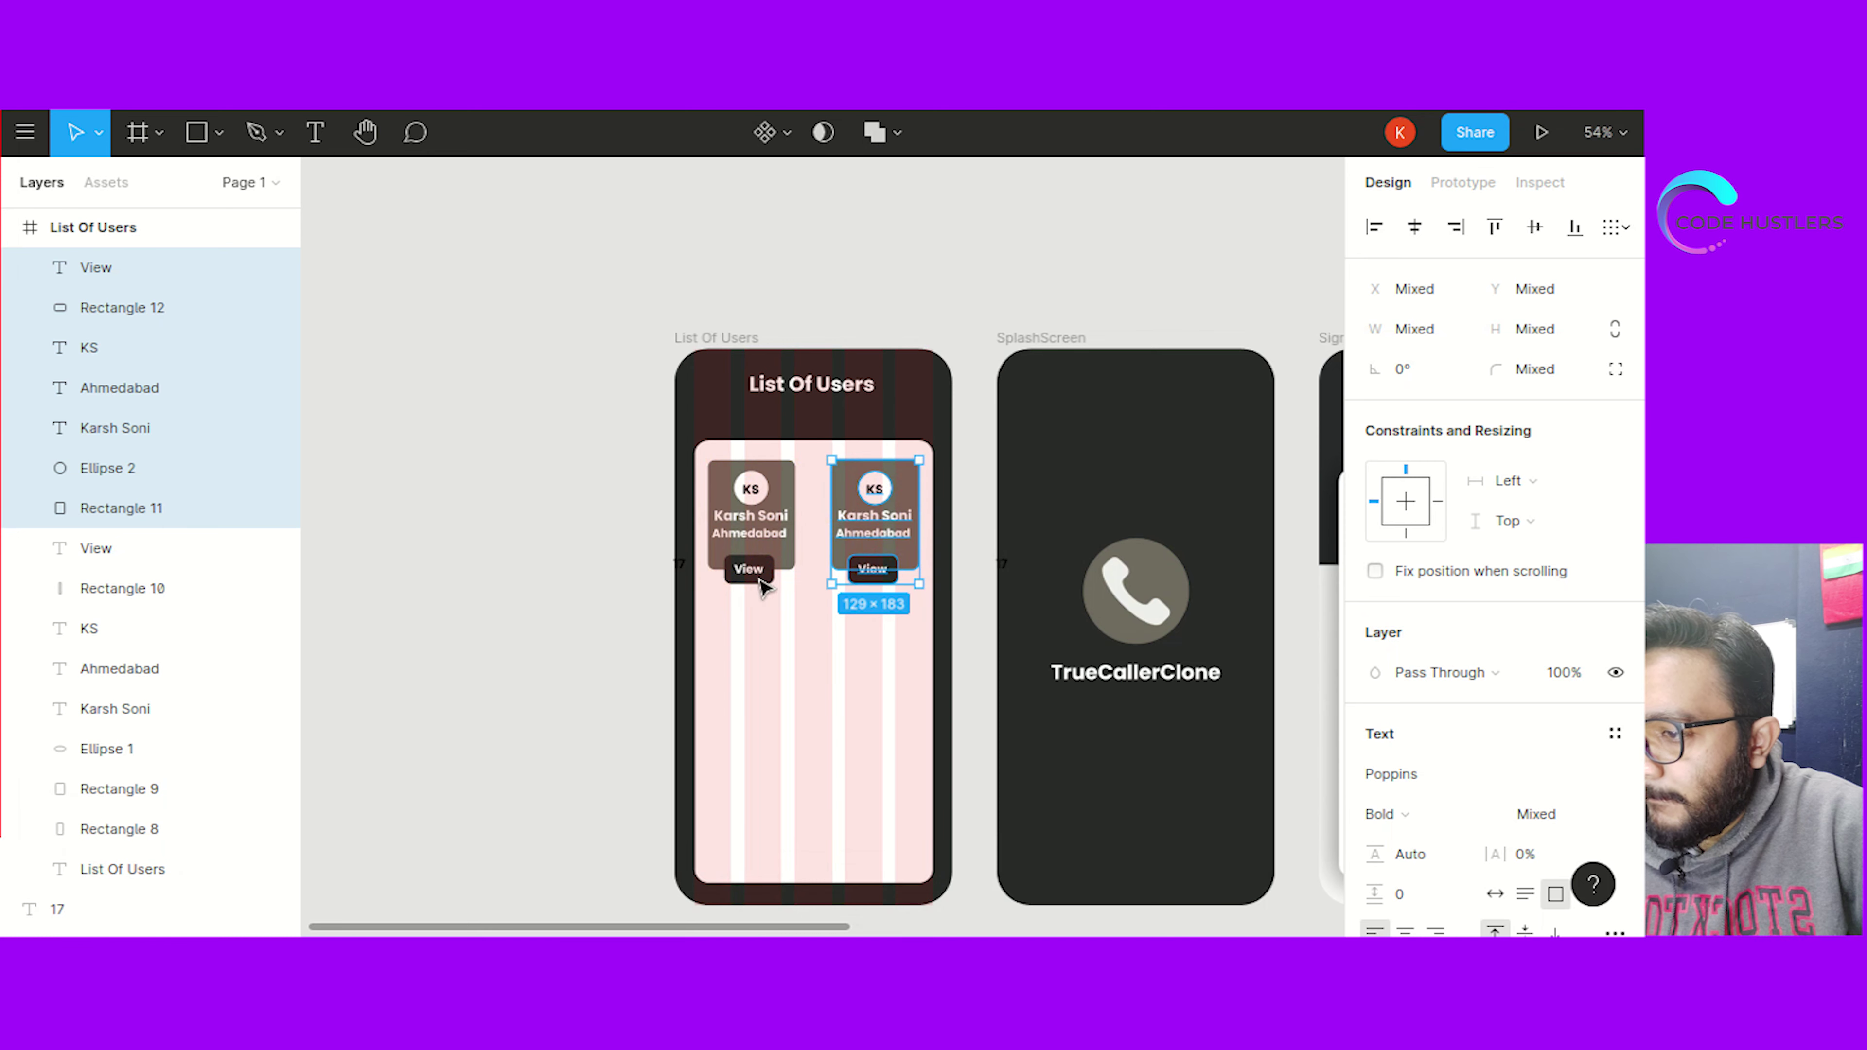
click(581, 498)
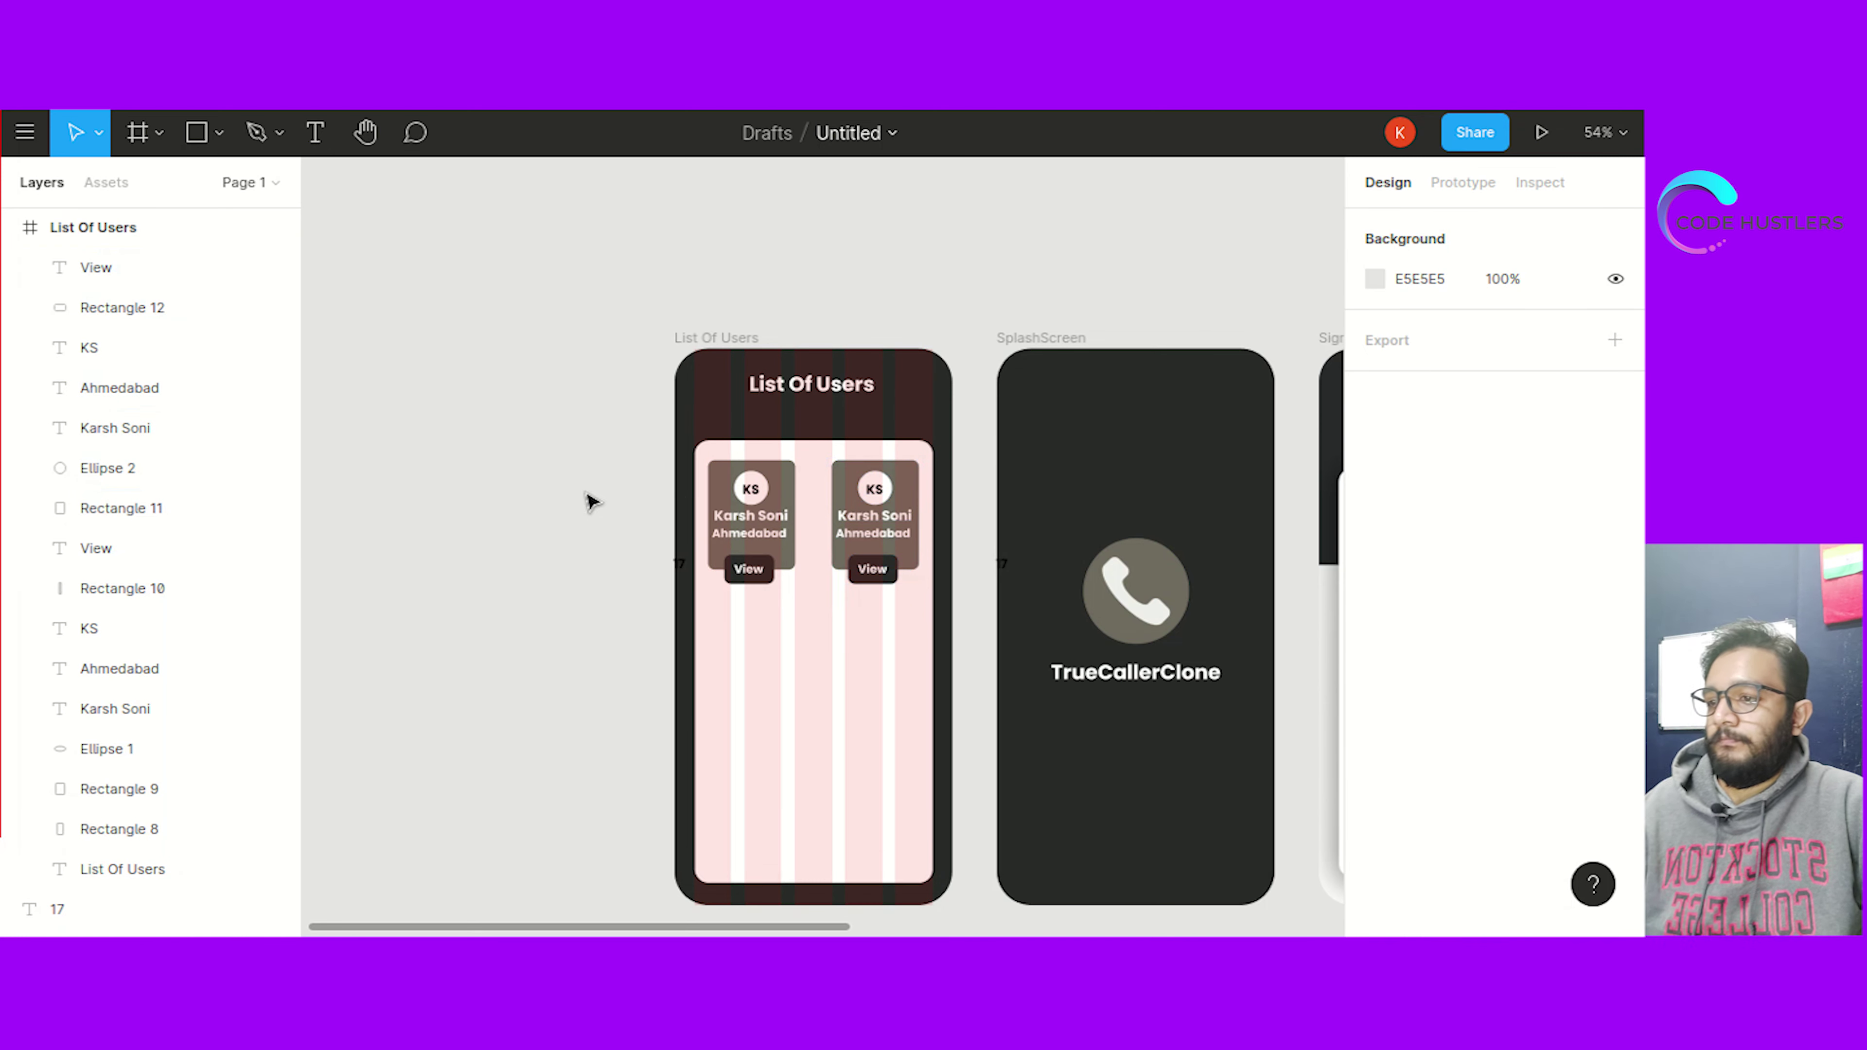
click(706, 461)
click(584, 428)
click(722, 344)
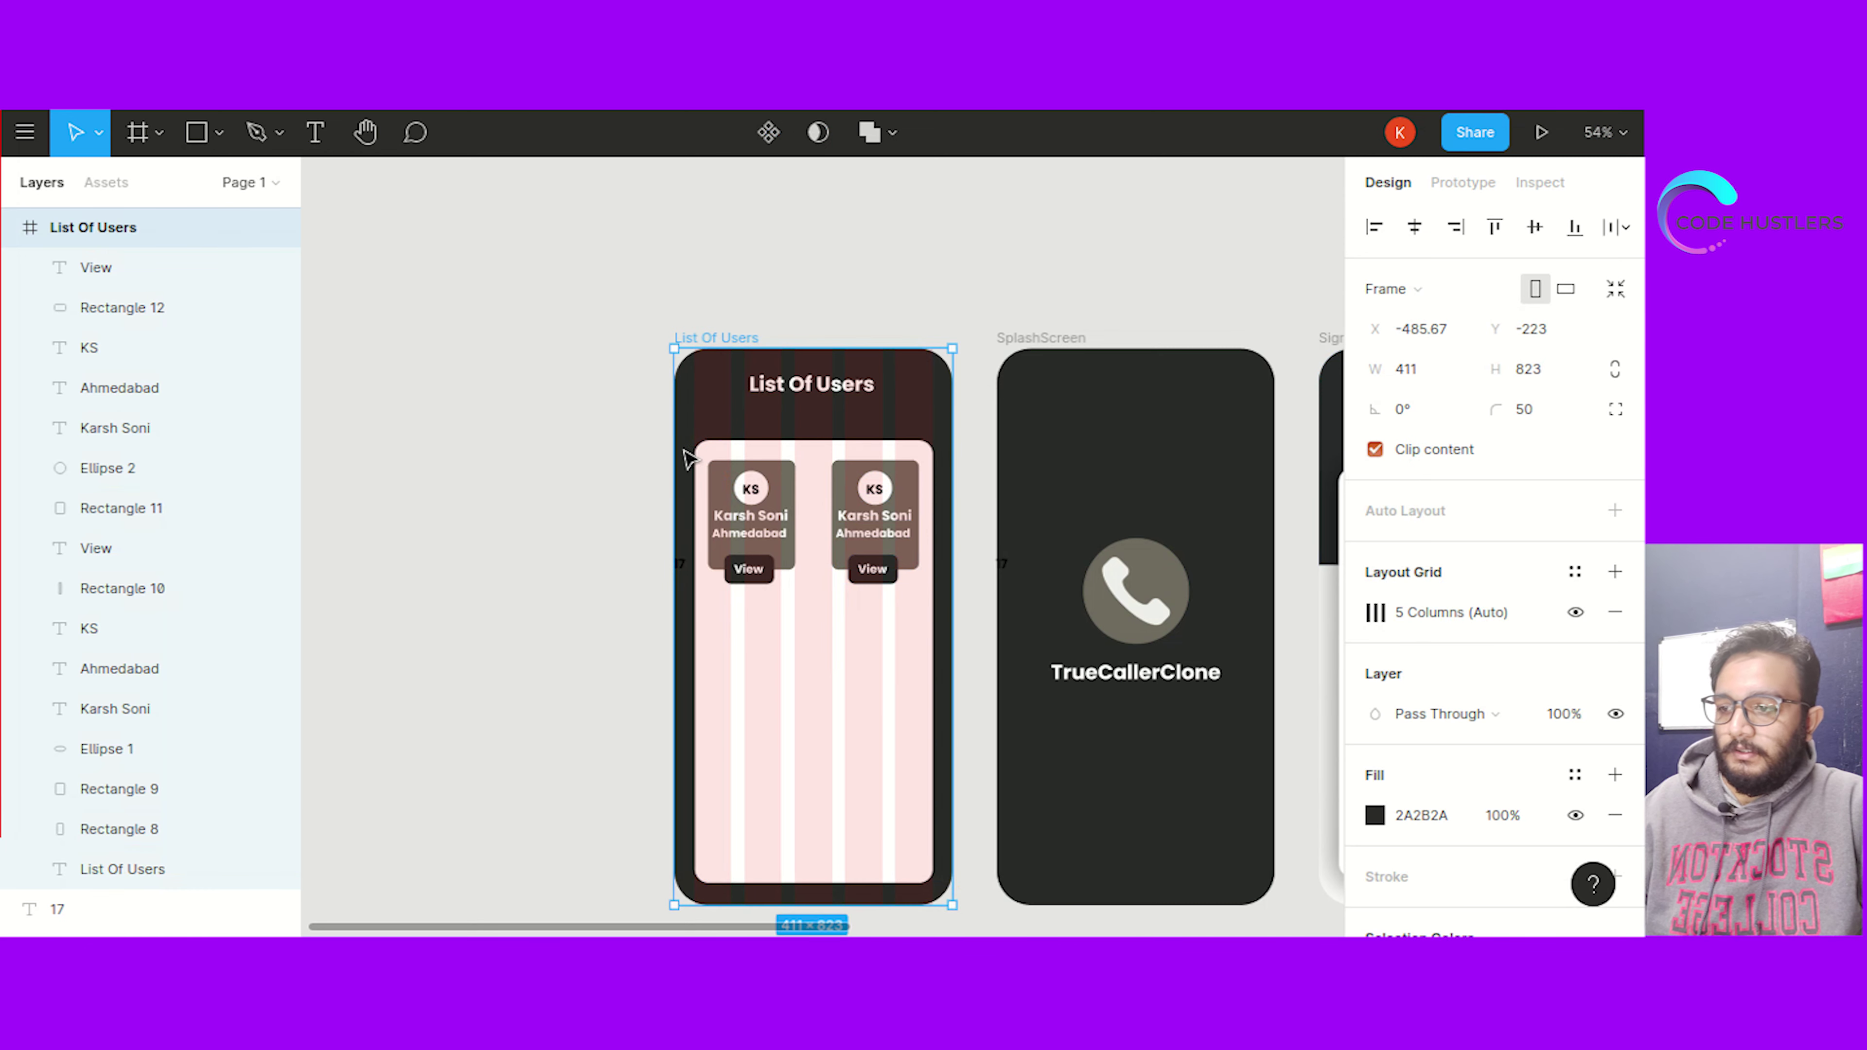
Copy the two-card top row and paste it twice below to form the second and third rows
drag(707, 460, 928, 634)
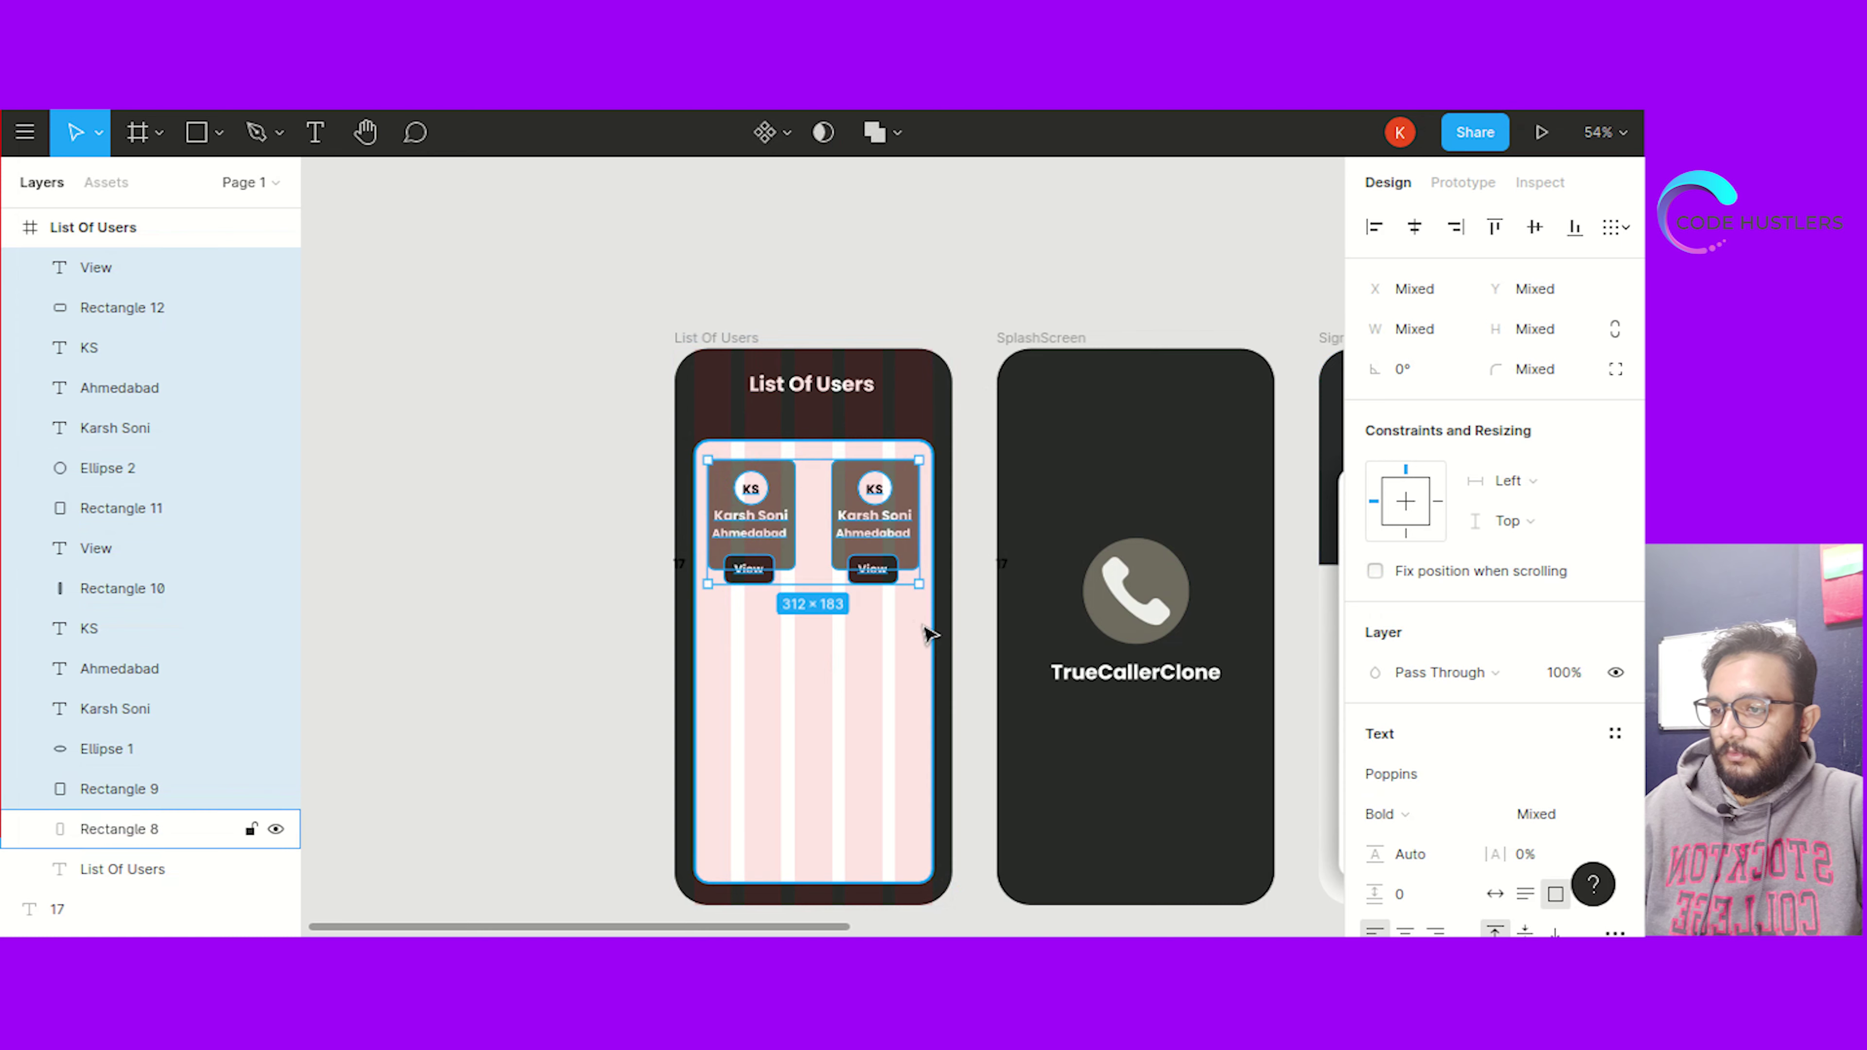
key(ctrl+c)
key(ctrl+v)
drag(809, 504, 803, 636)
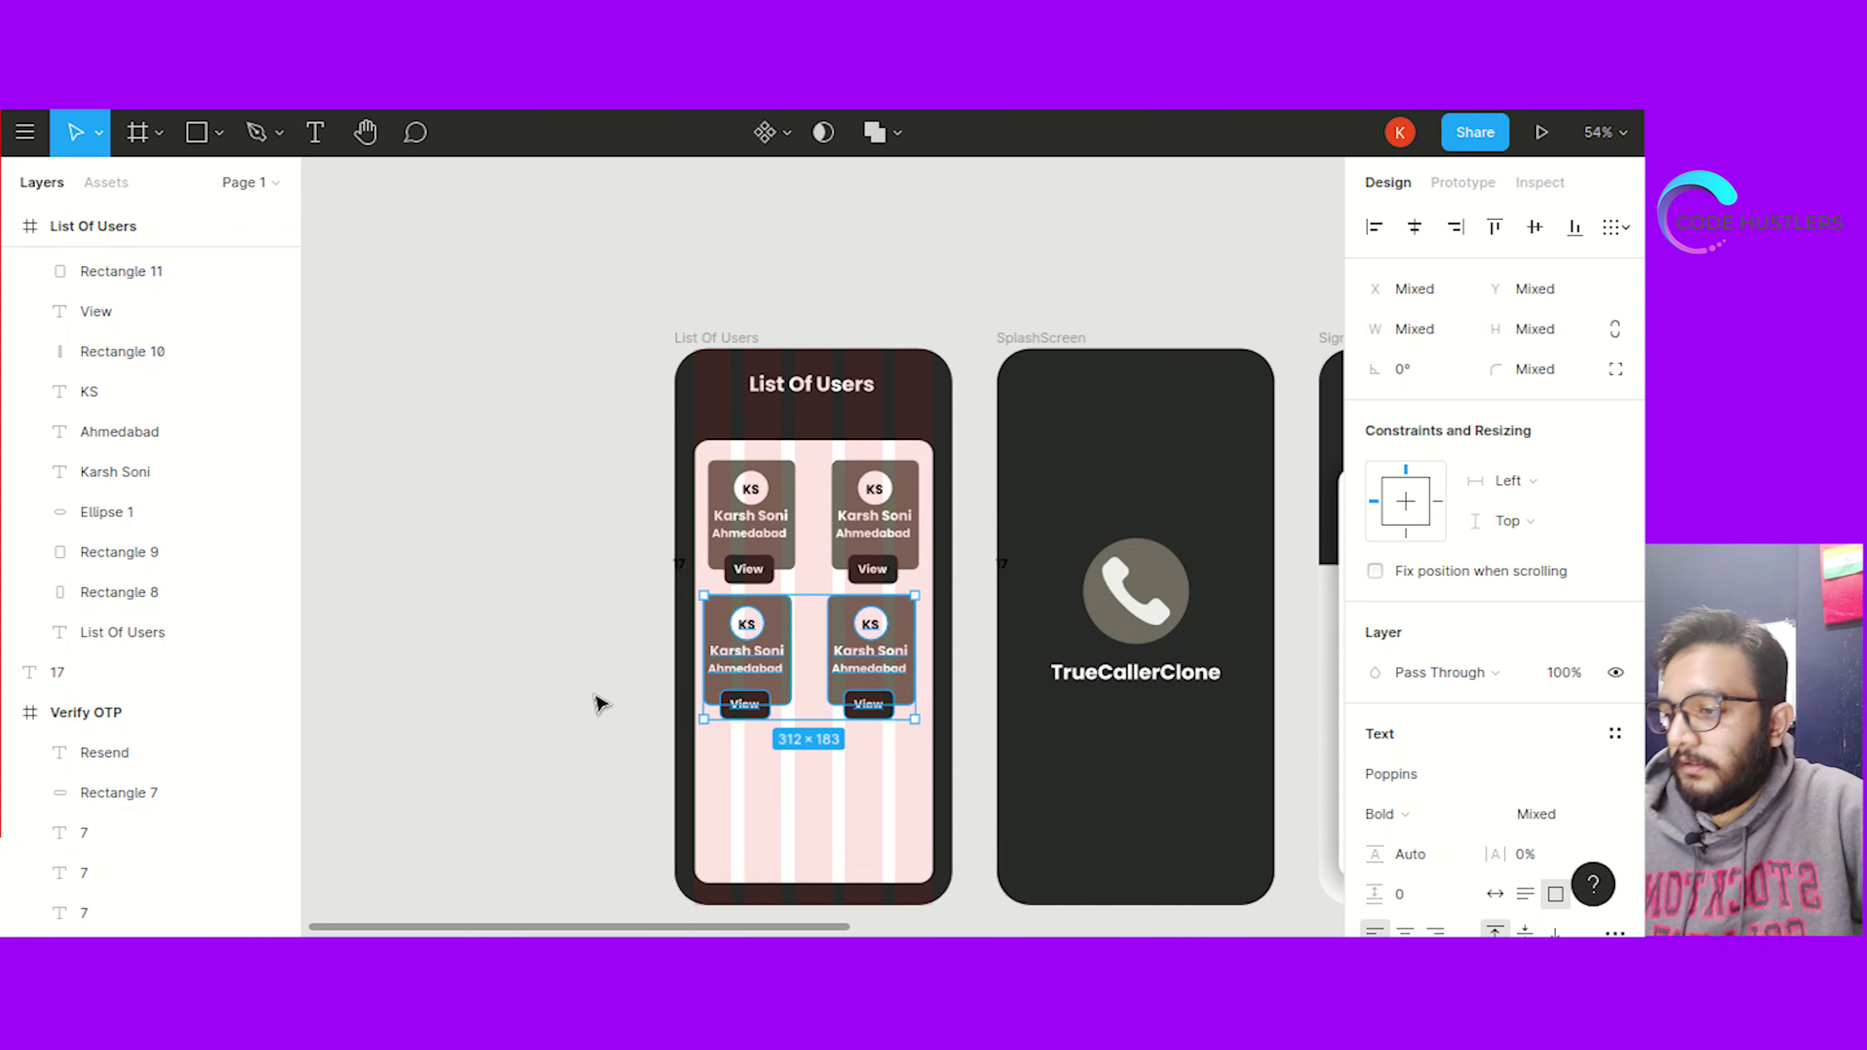
key(ctrl+v)
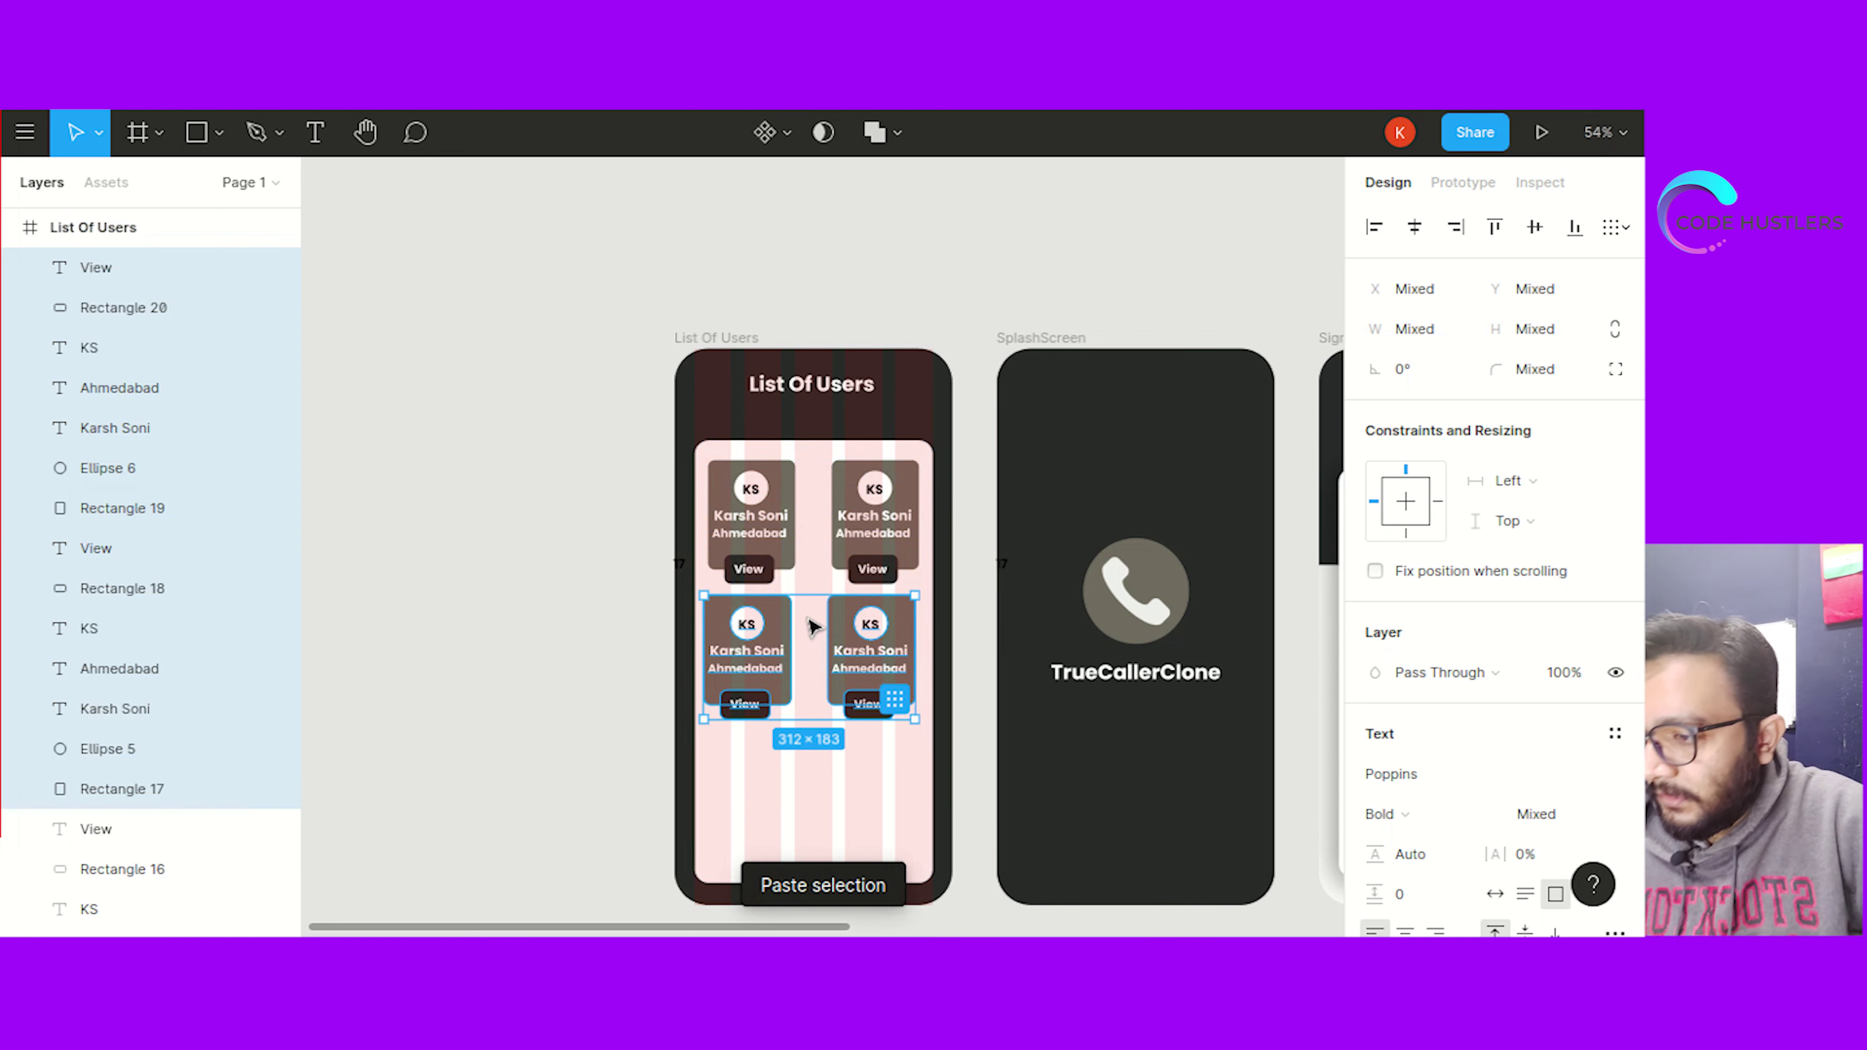
drag(811, 631, 808, 758)
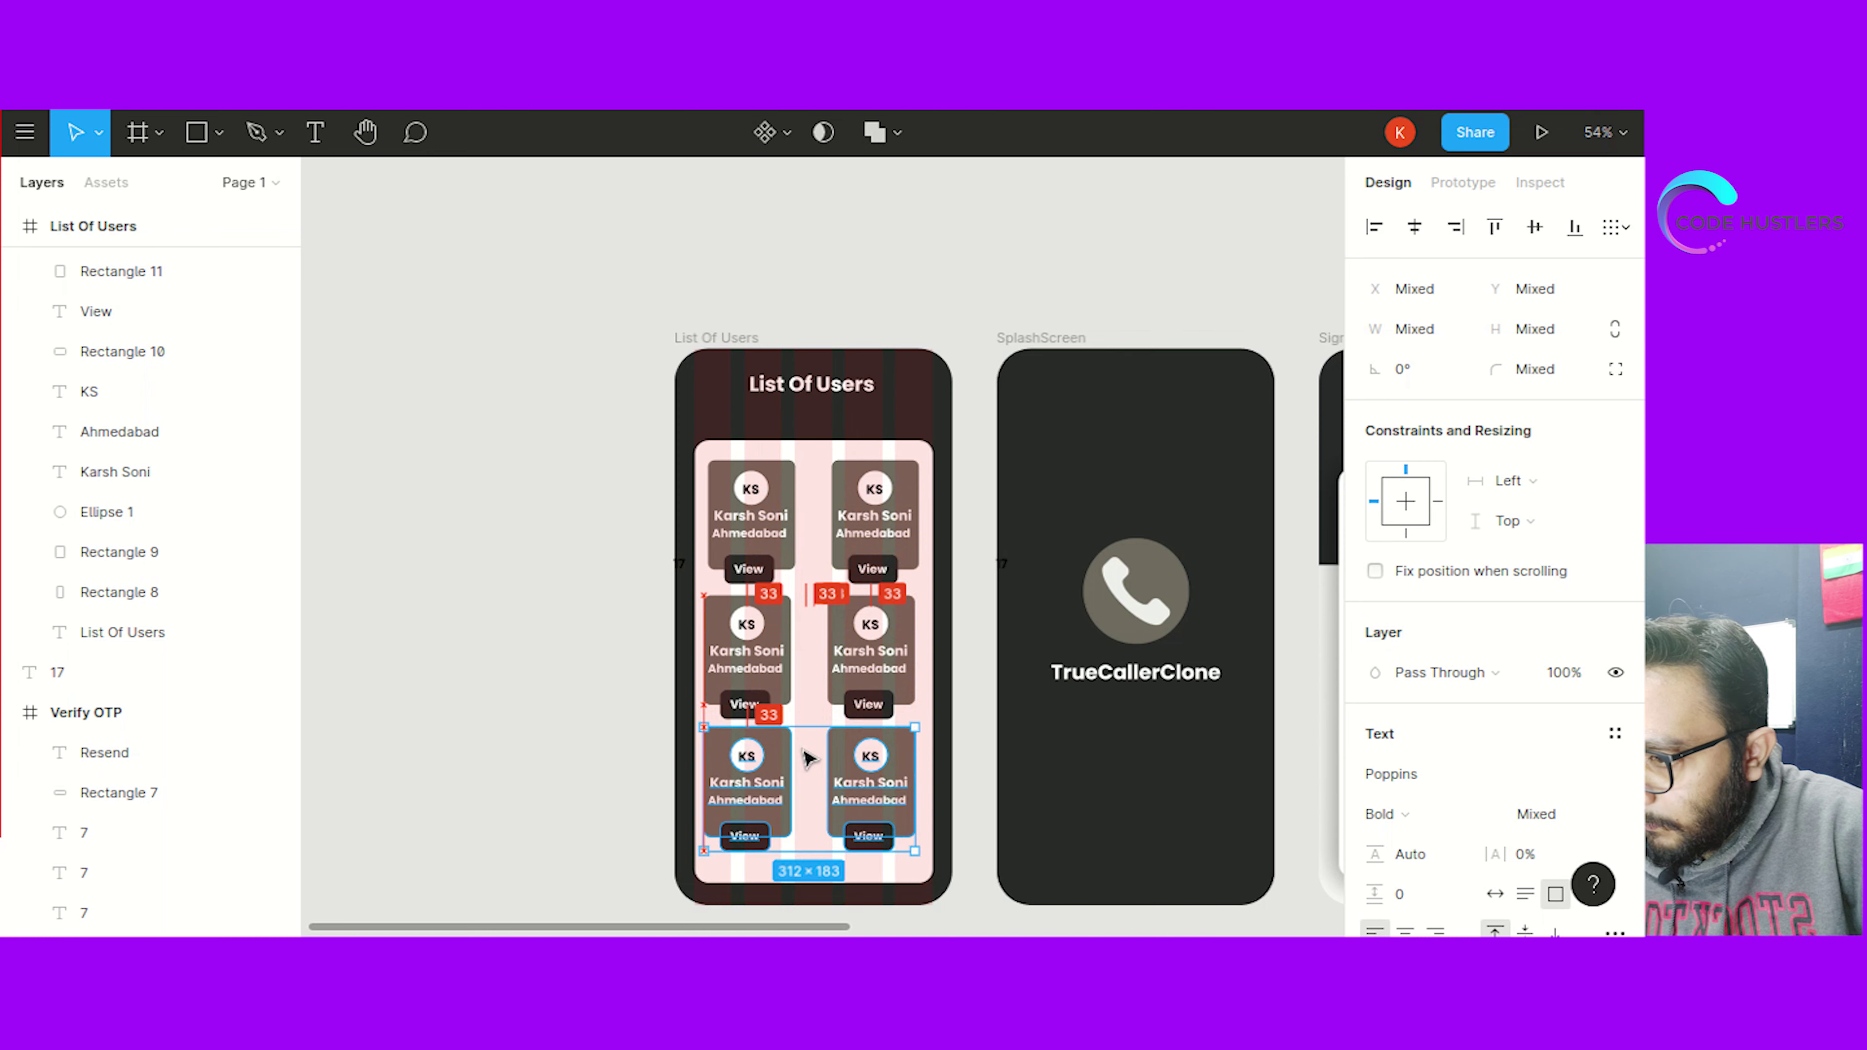
click(556, 629)
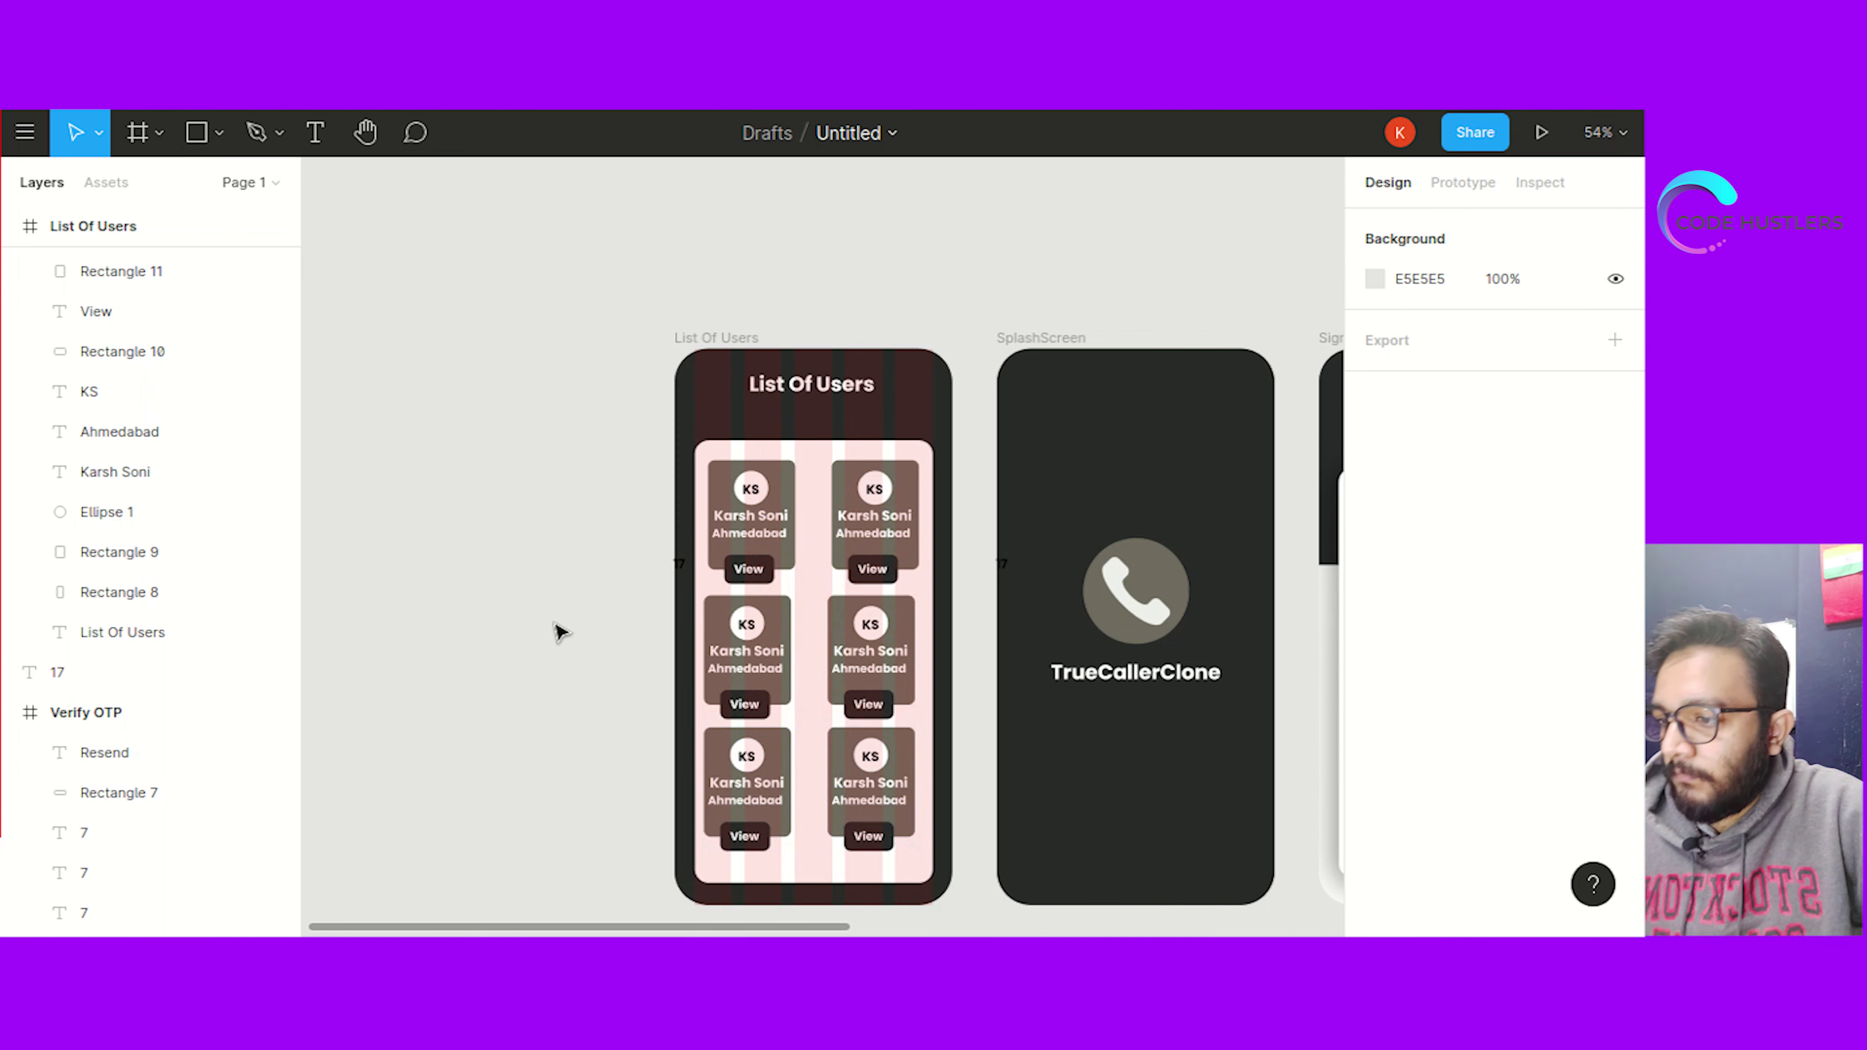
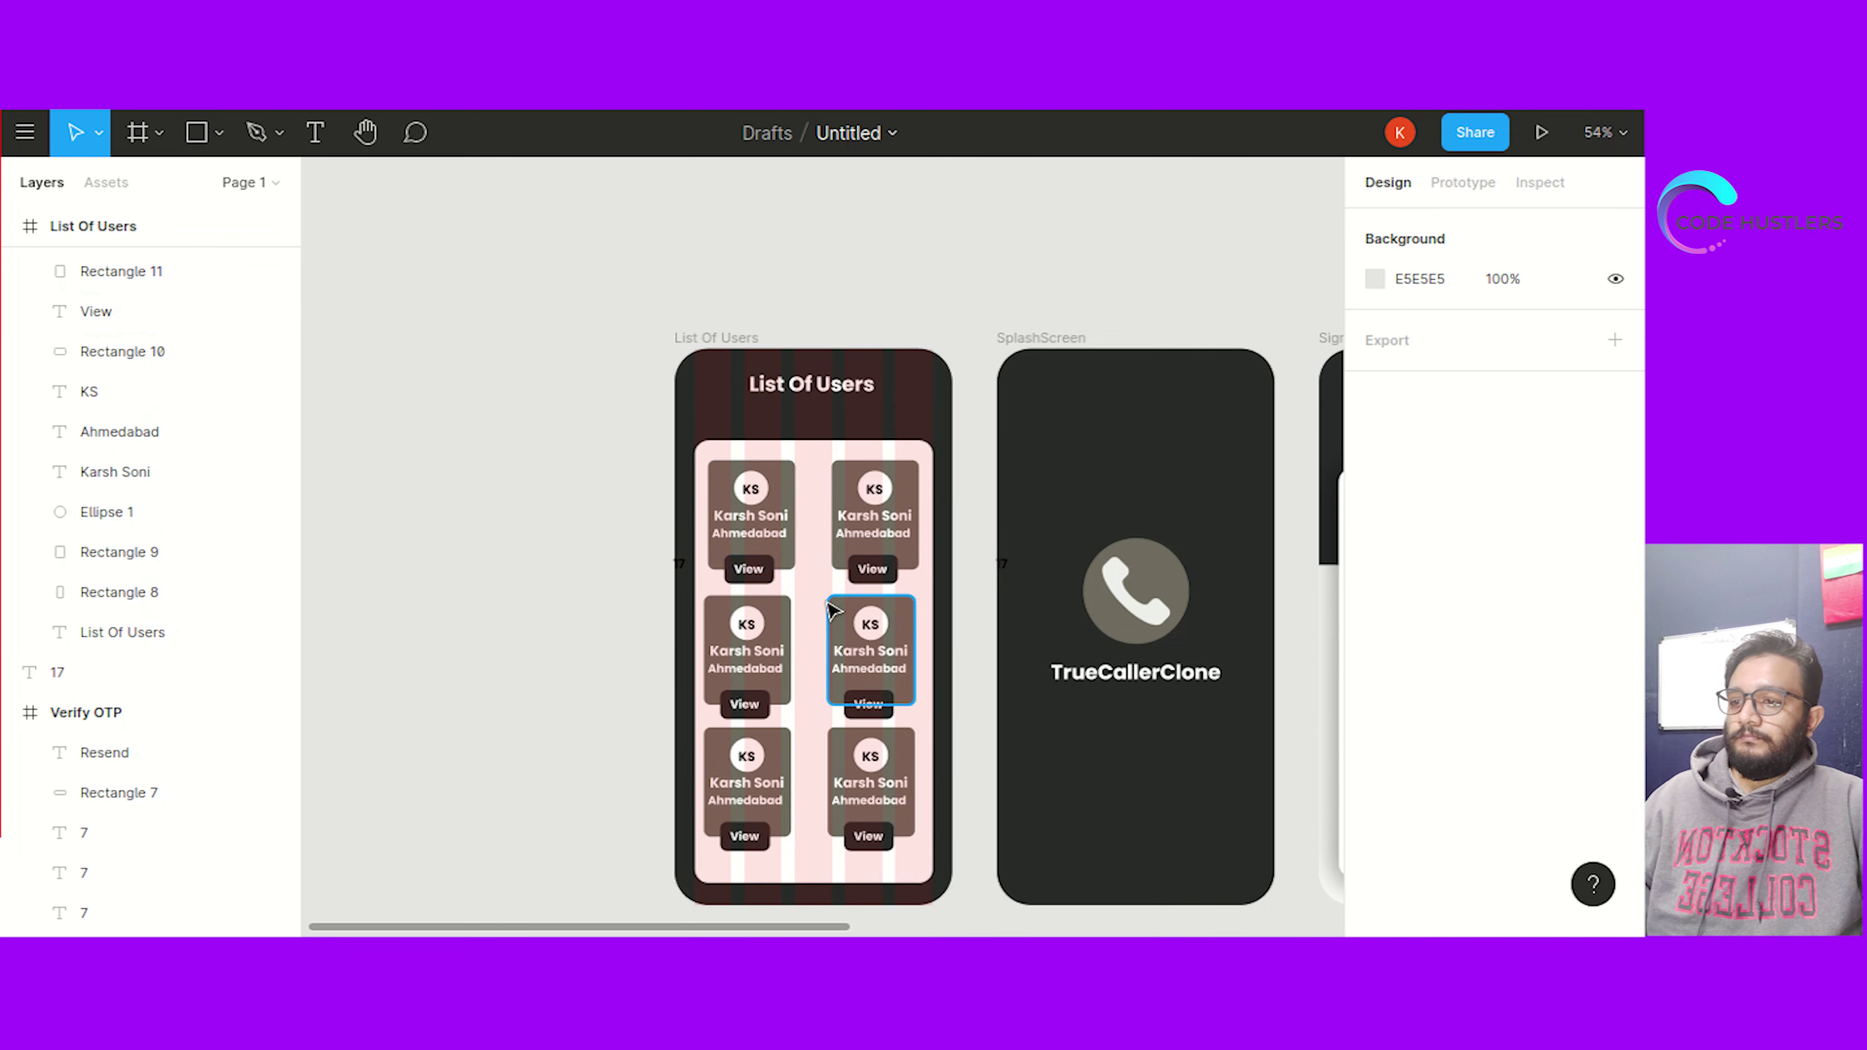
Paste a copy of the View button into the List Of Users frame
click(732, 704)
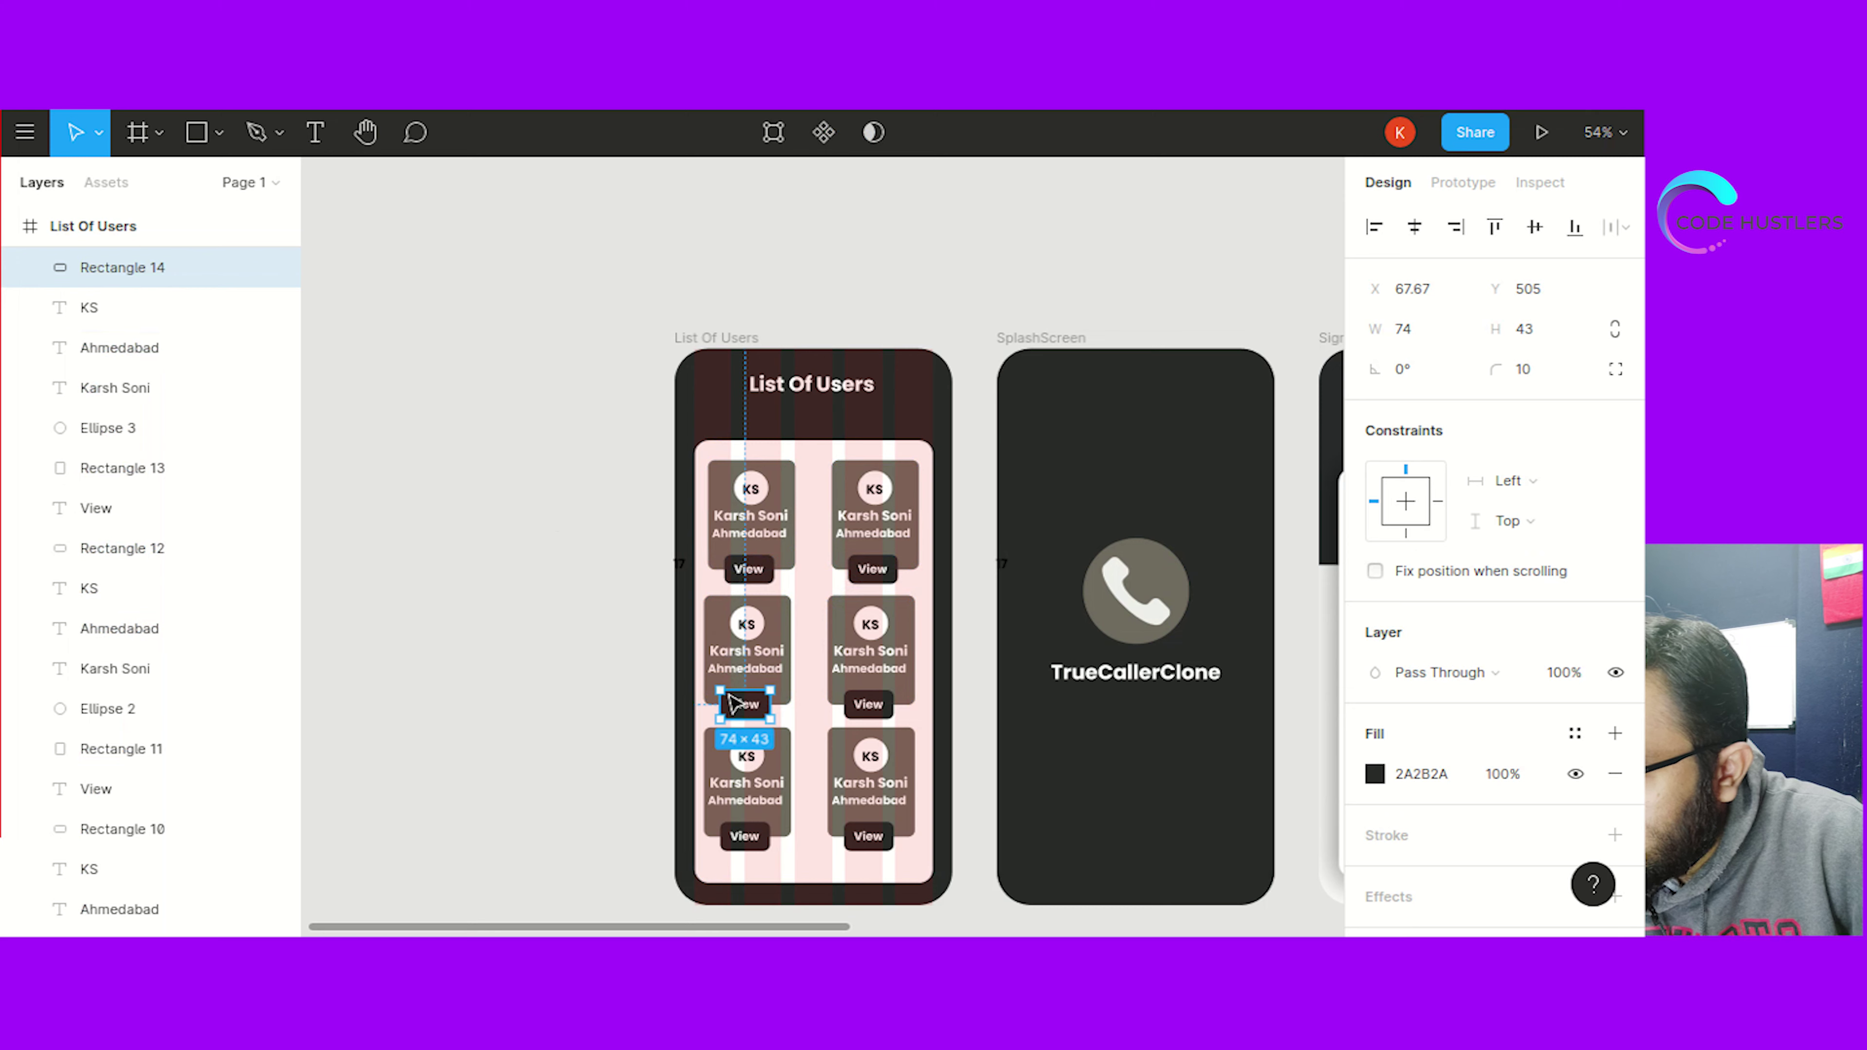
click(596, 704)
key(ctrl+z)
click(588, 714)
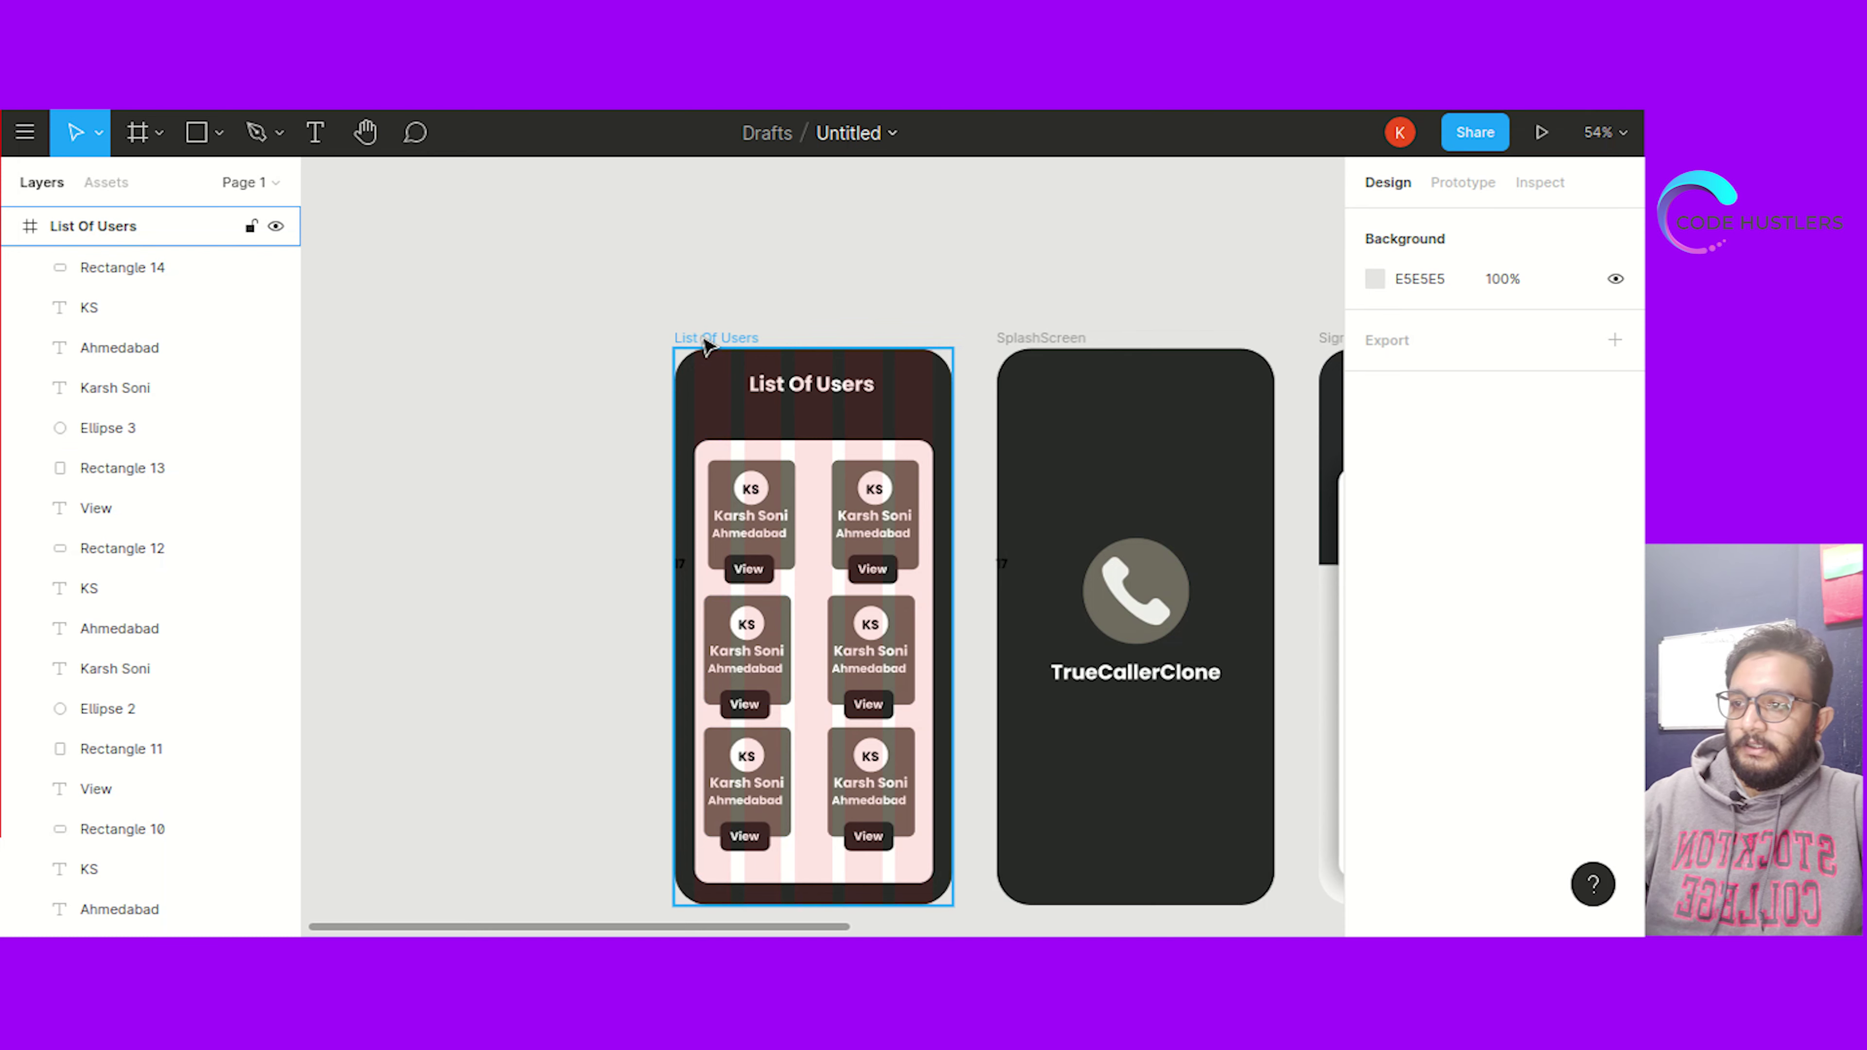
ctrl+scroll(522, 483, down, 2)
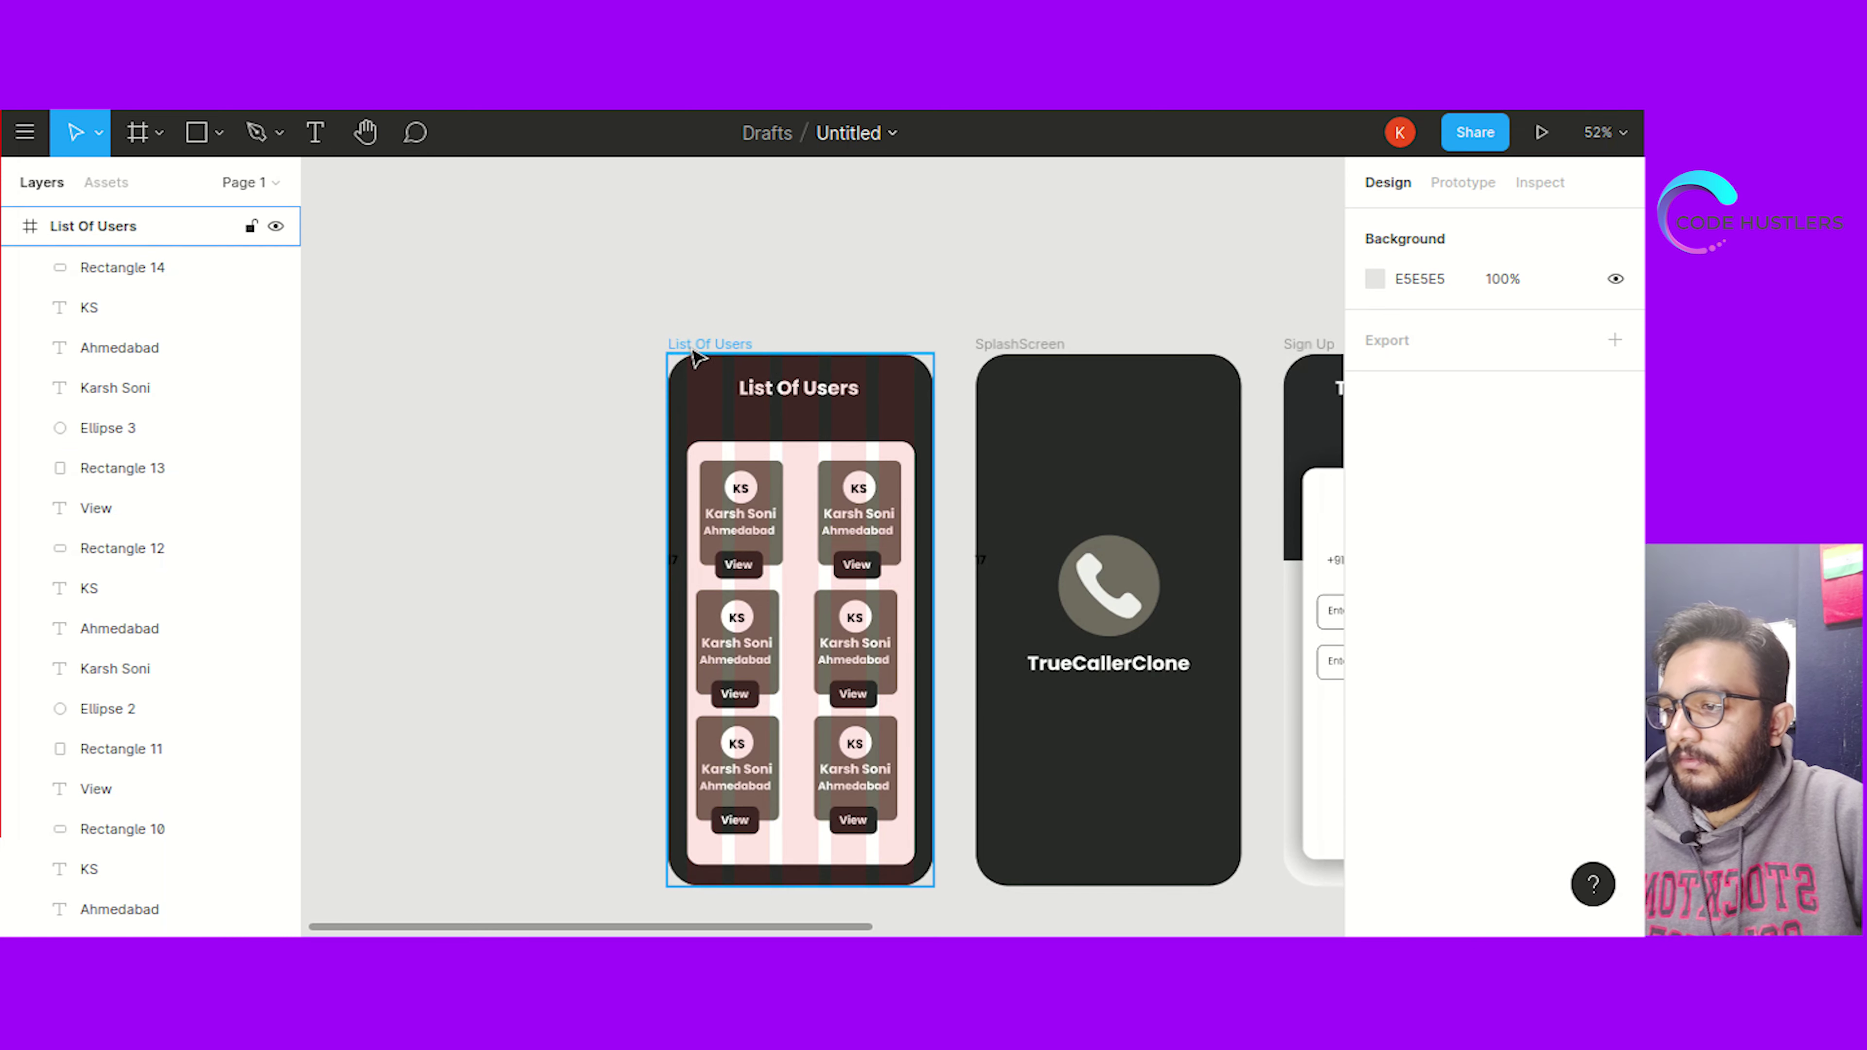
click(697, 359)
click(1573, 609)
click(574, 482)
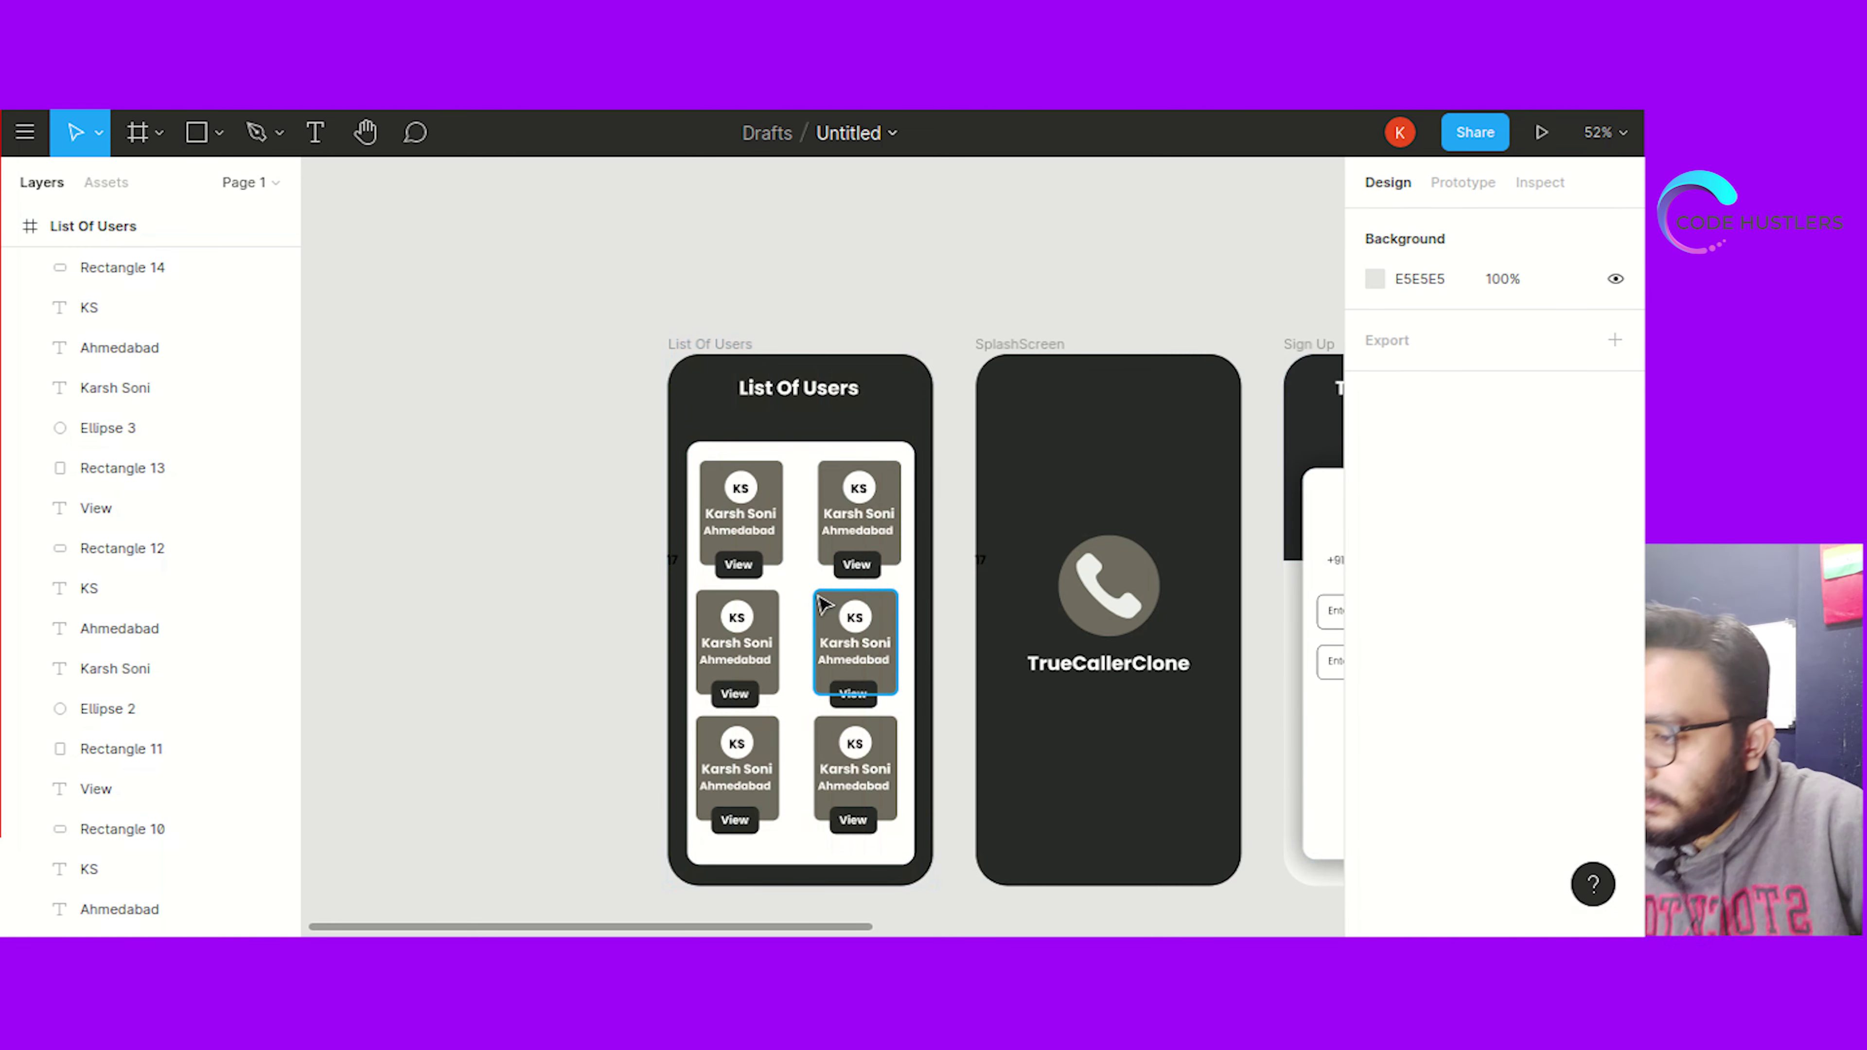
key(ctrl+v)
click(647, 582)
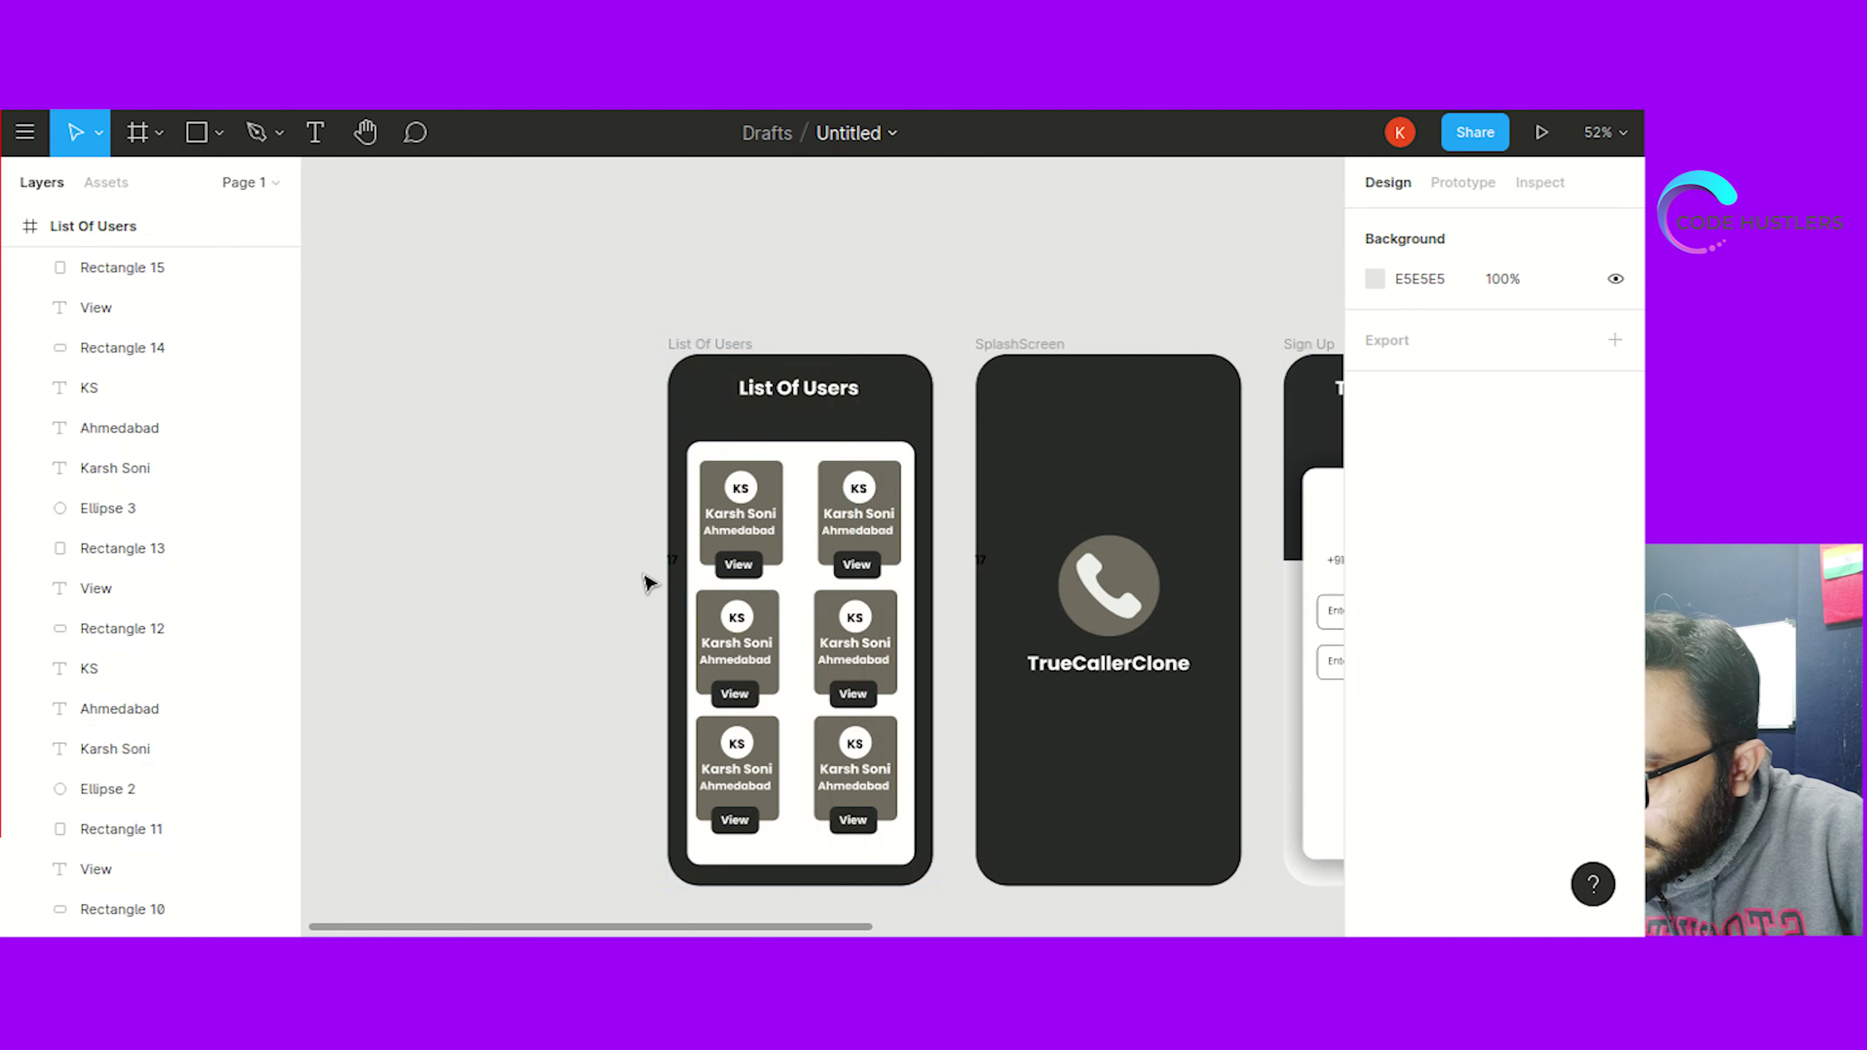
Shift the two middle-row cards up so their spacing matches the top row
click(695, 594)
key(Escape)
click(695, 601)
drag(693, 581, 903, 704)
click(598, 589)
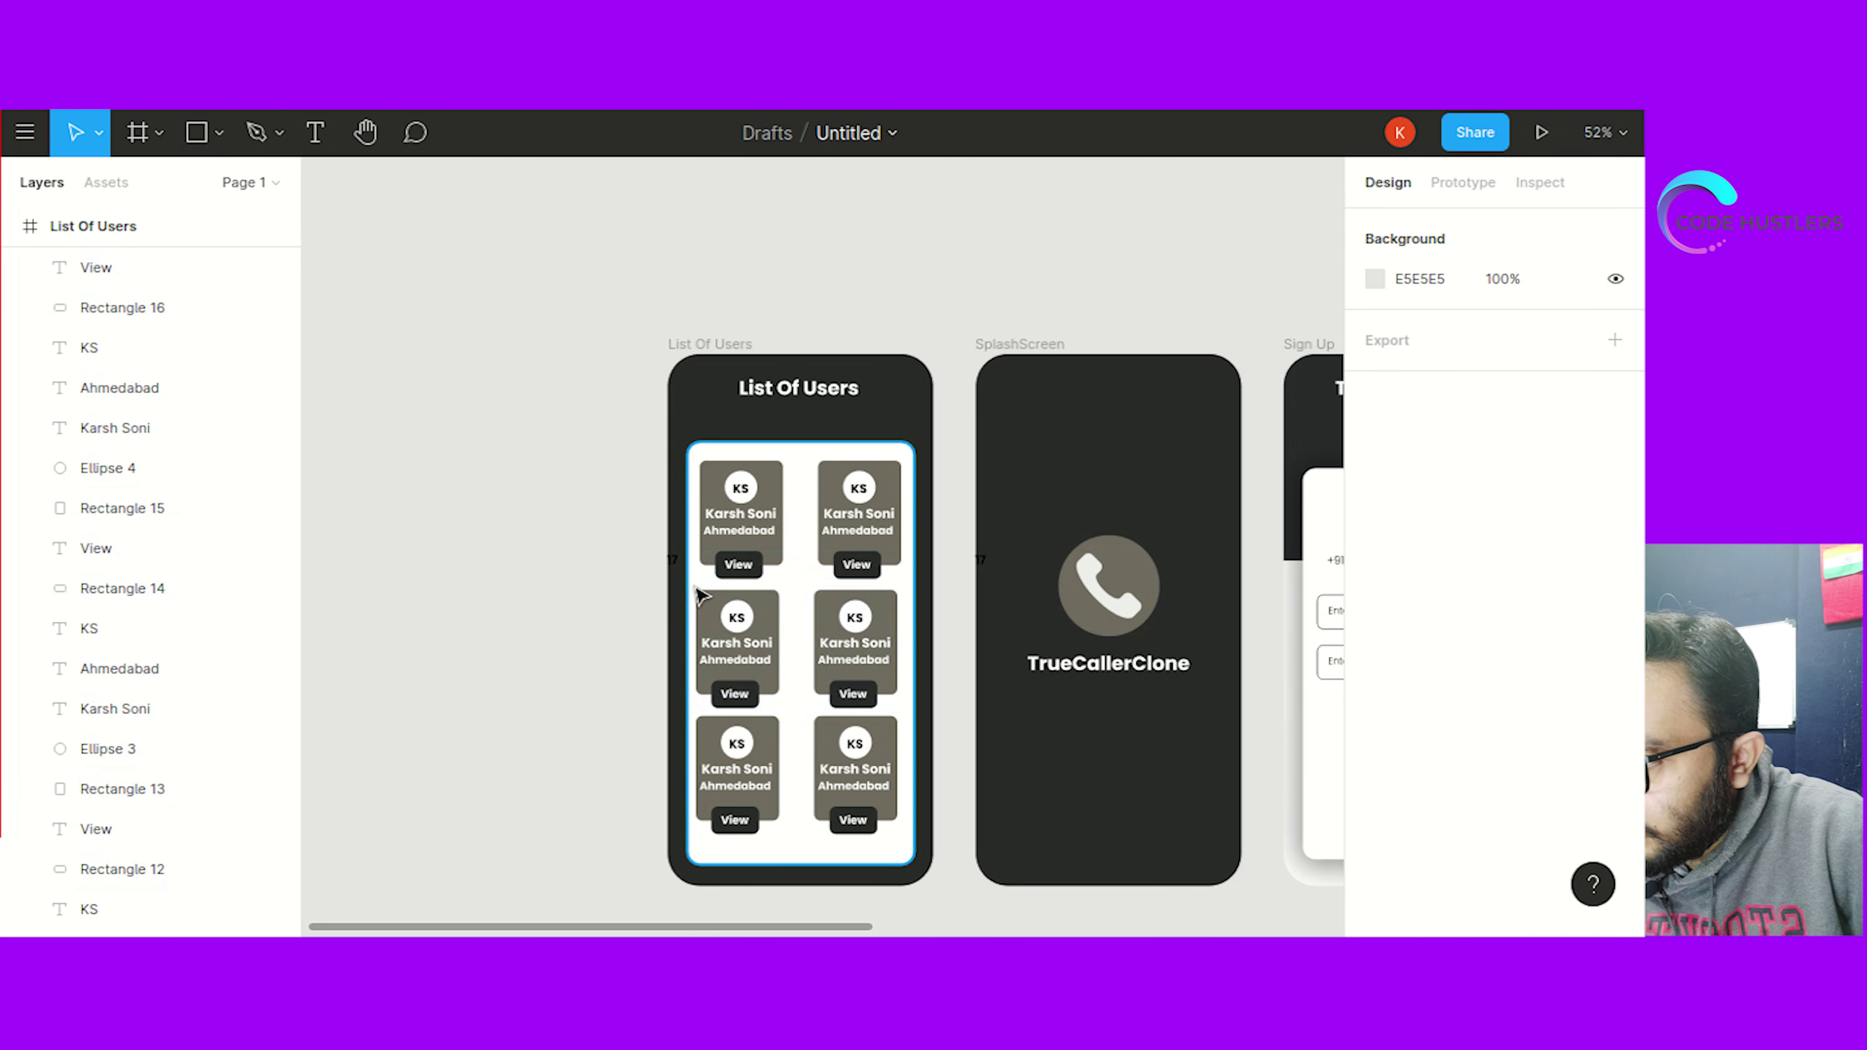
drag(702, 594, 897, 707)
drag(793, 623, 791, 613)
Nudge the two bottom-row cards until all three rows sit 23 apart
click(487, 655)
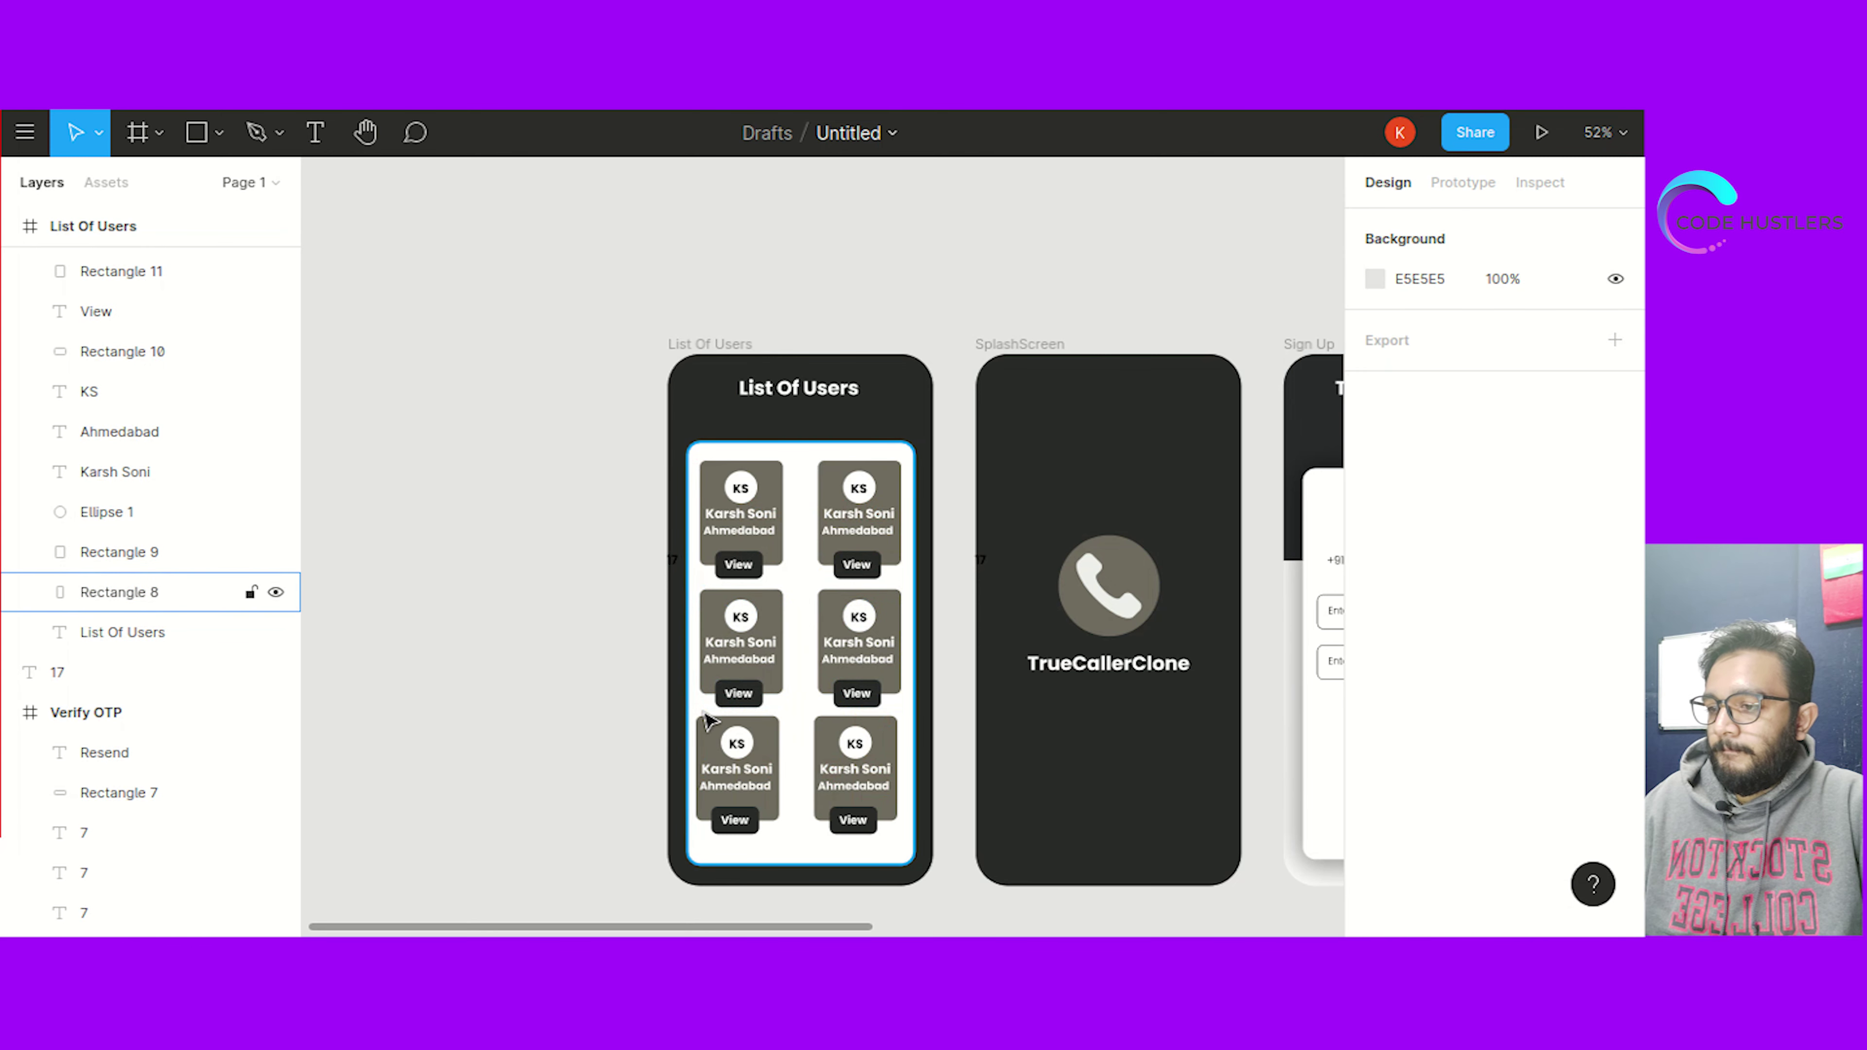
drag(704, 710, 765, 809)
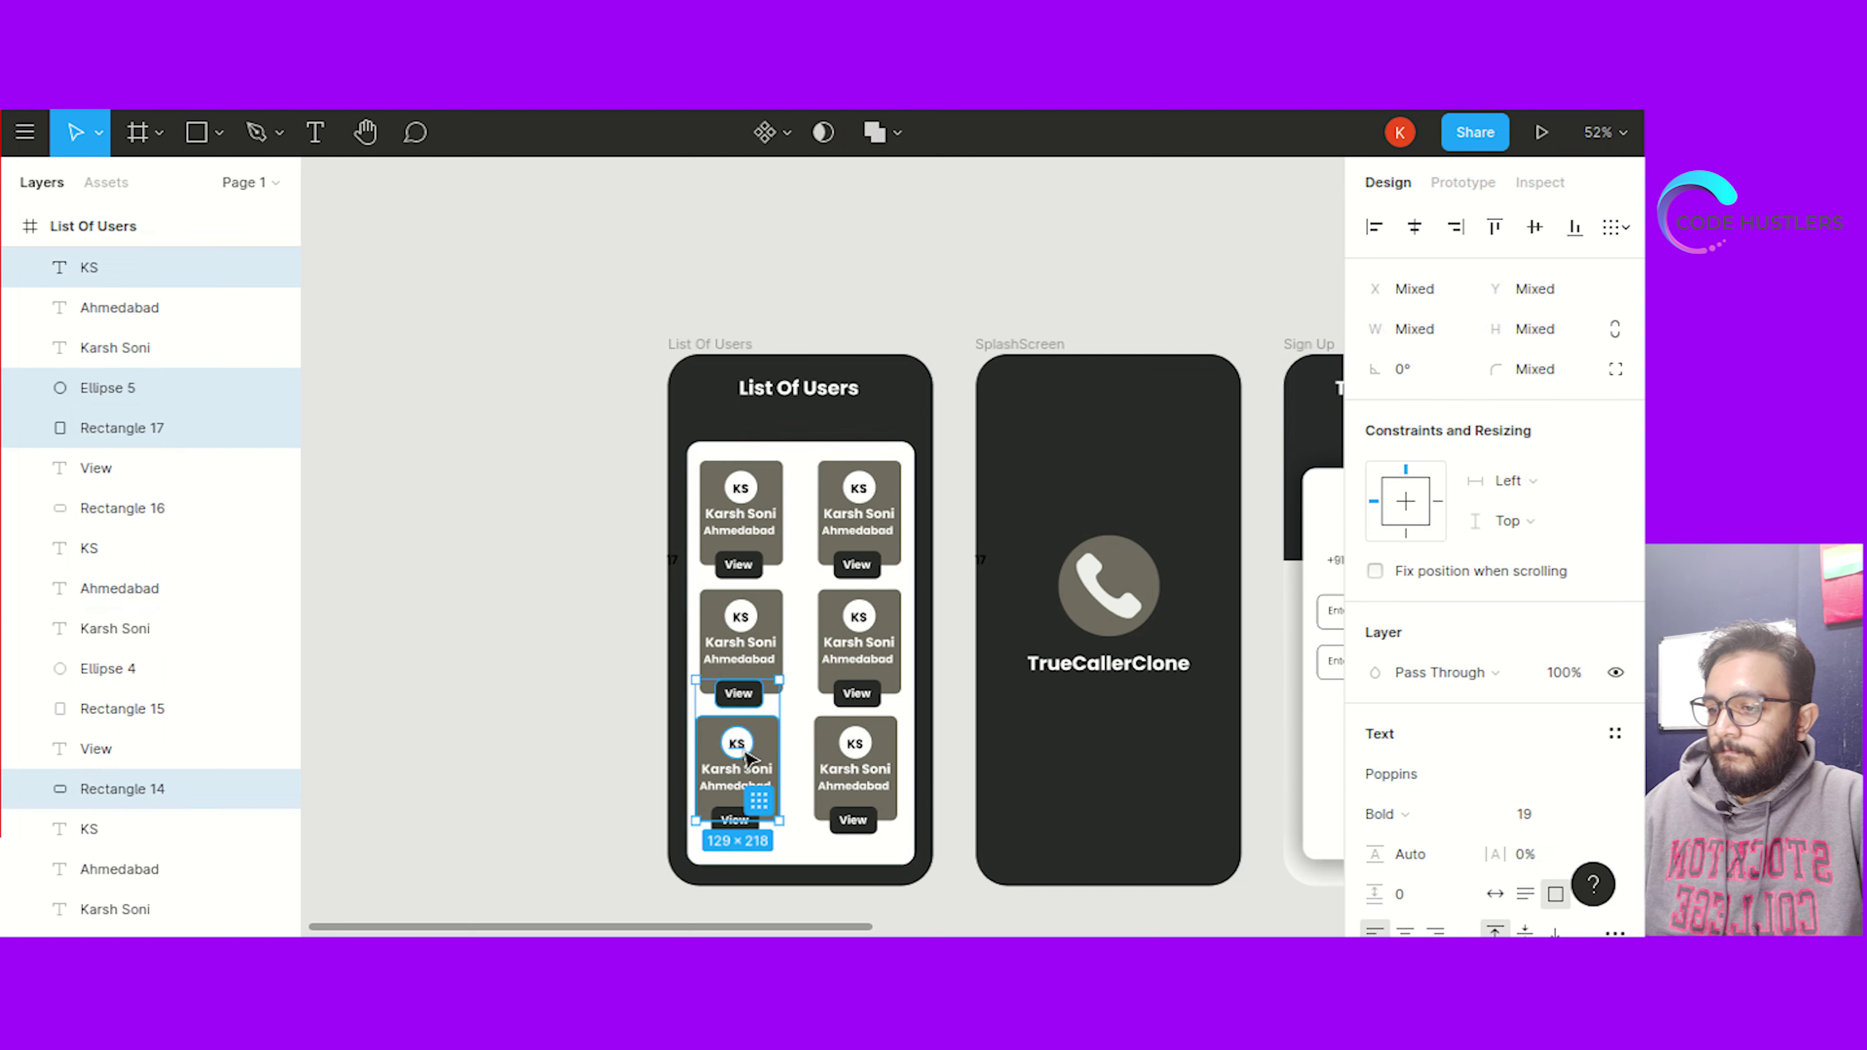
click(623, 704)
drag(700, 712, 898, 843)
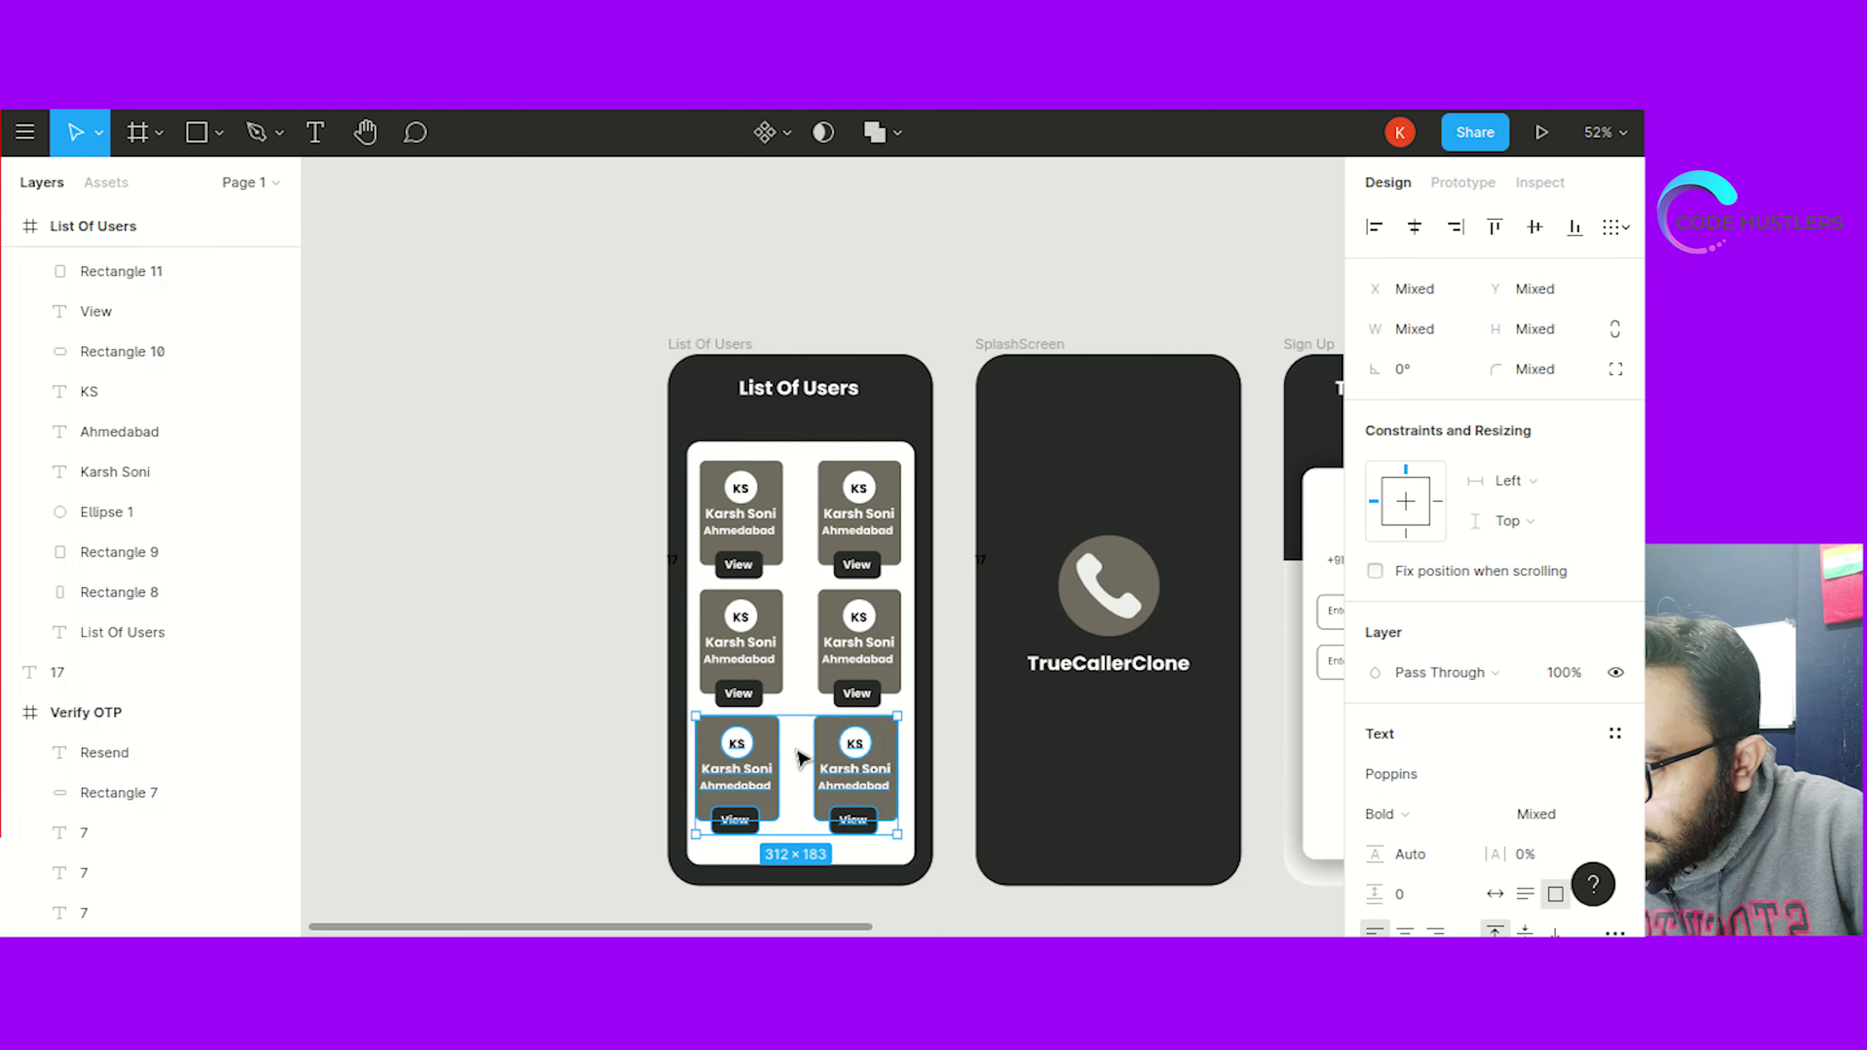
drag(799, 754, 798, 757)
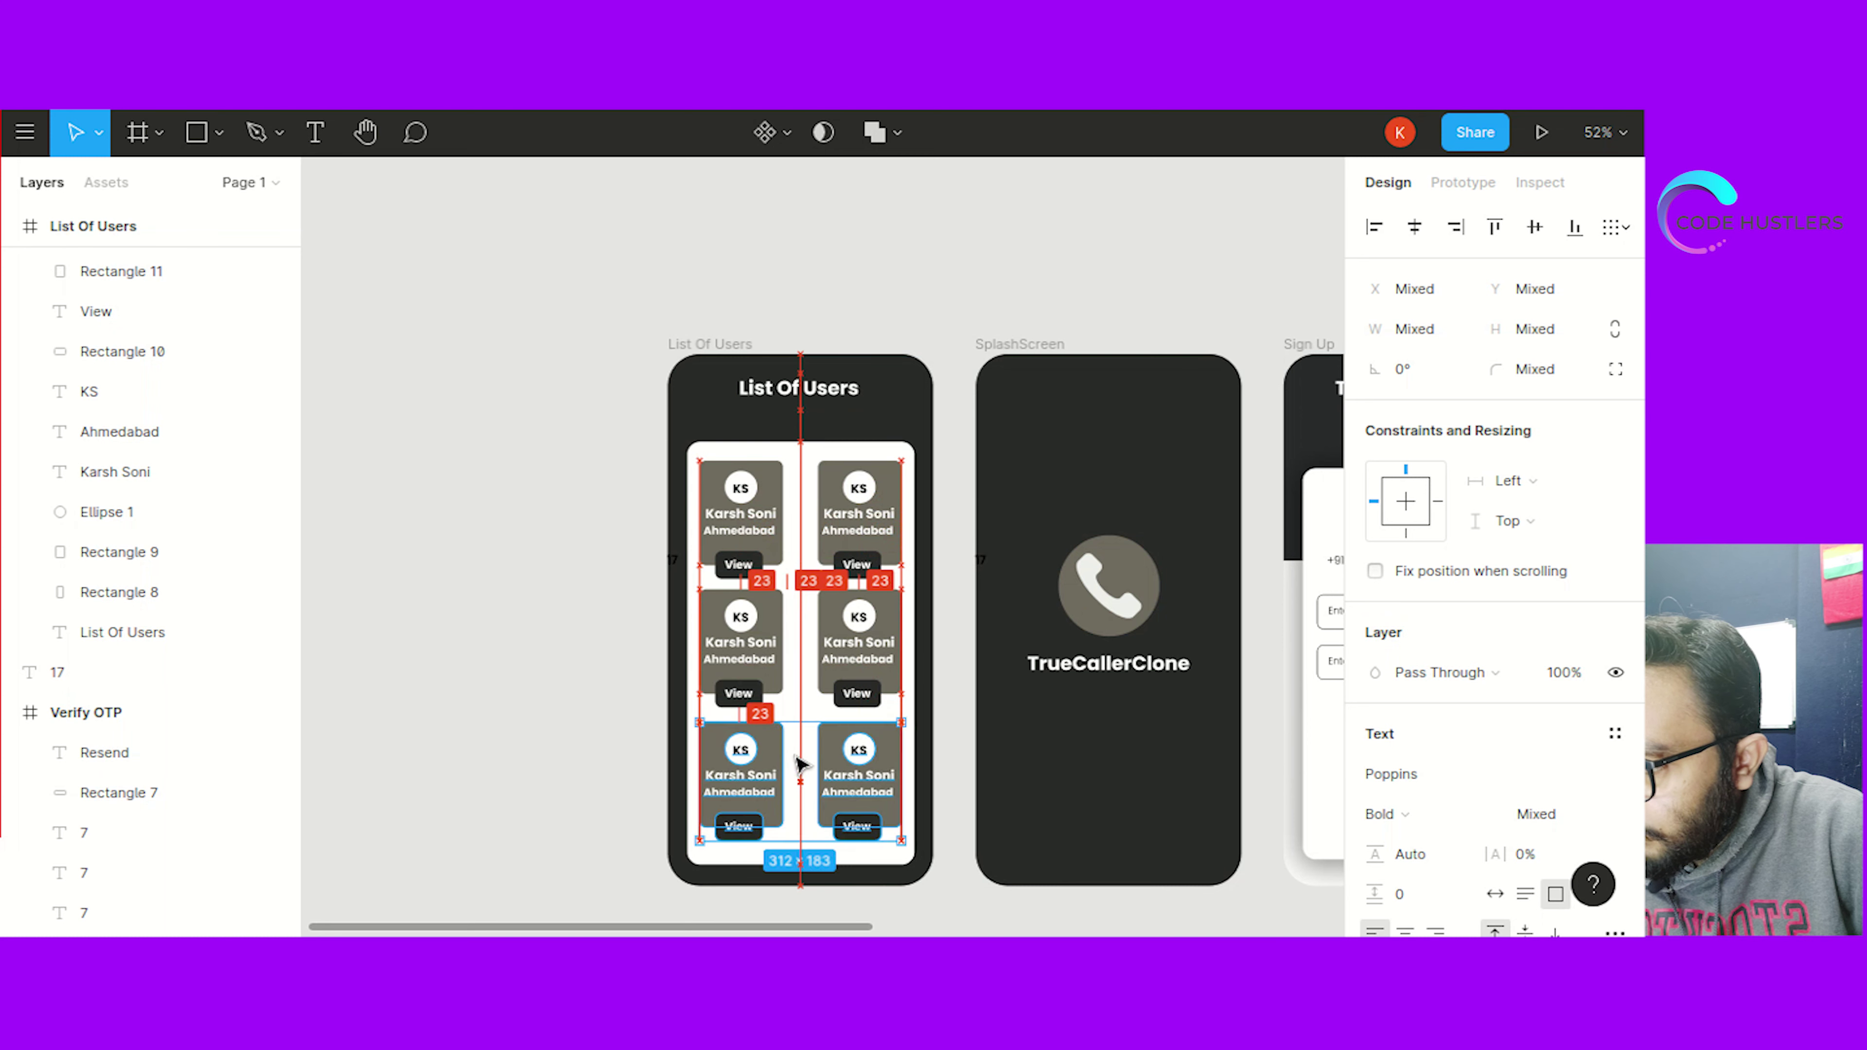
click(517, 689)
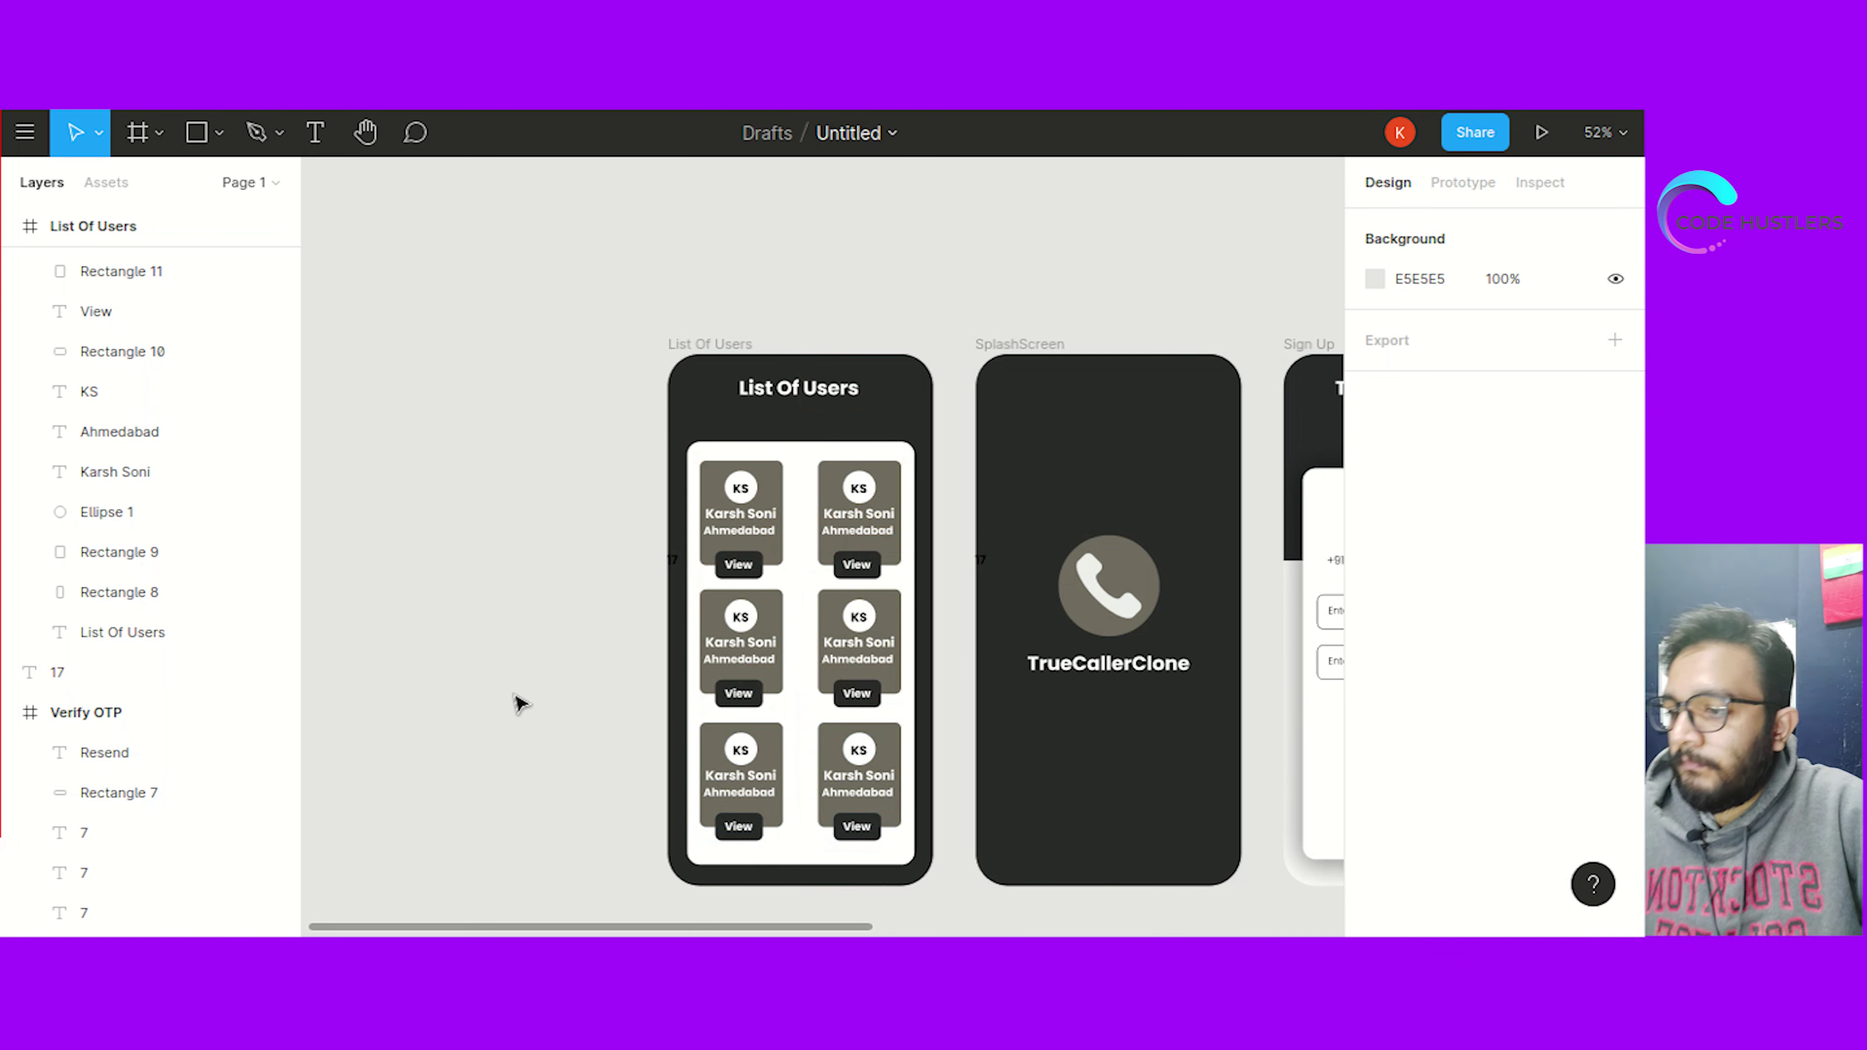
Add a Google Pixel 2 (411×731) frame left of the List Of Users screen
scroll(435, 558, up, 1)
scroll(434, 559, down, 2)
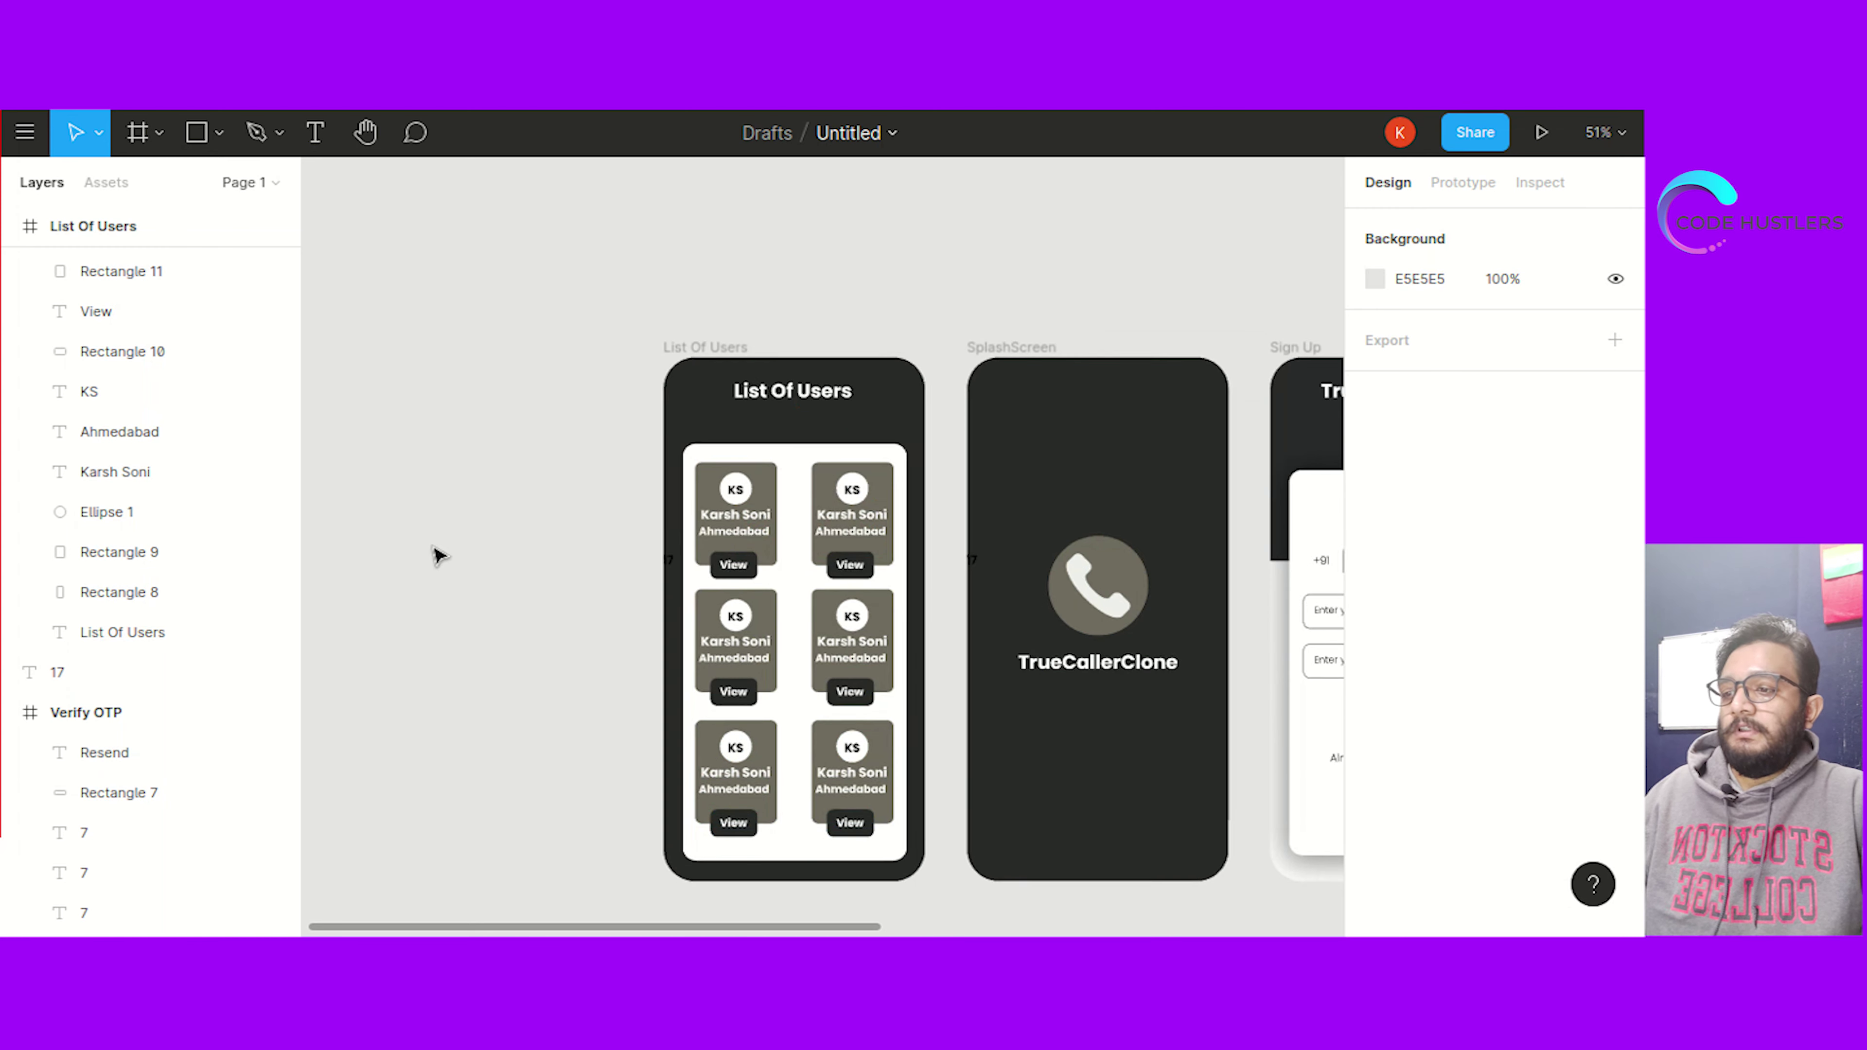
drag(434, 559, 734, 531)
key(ctrl+v)
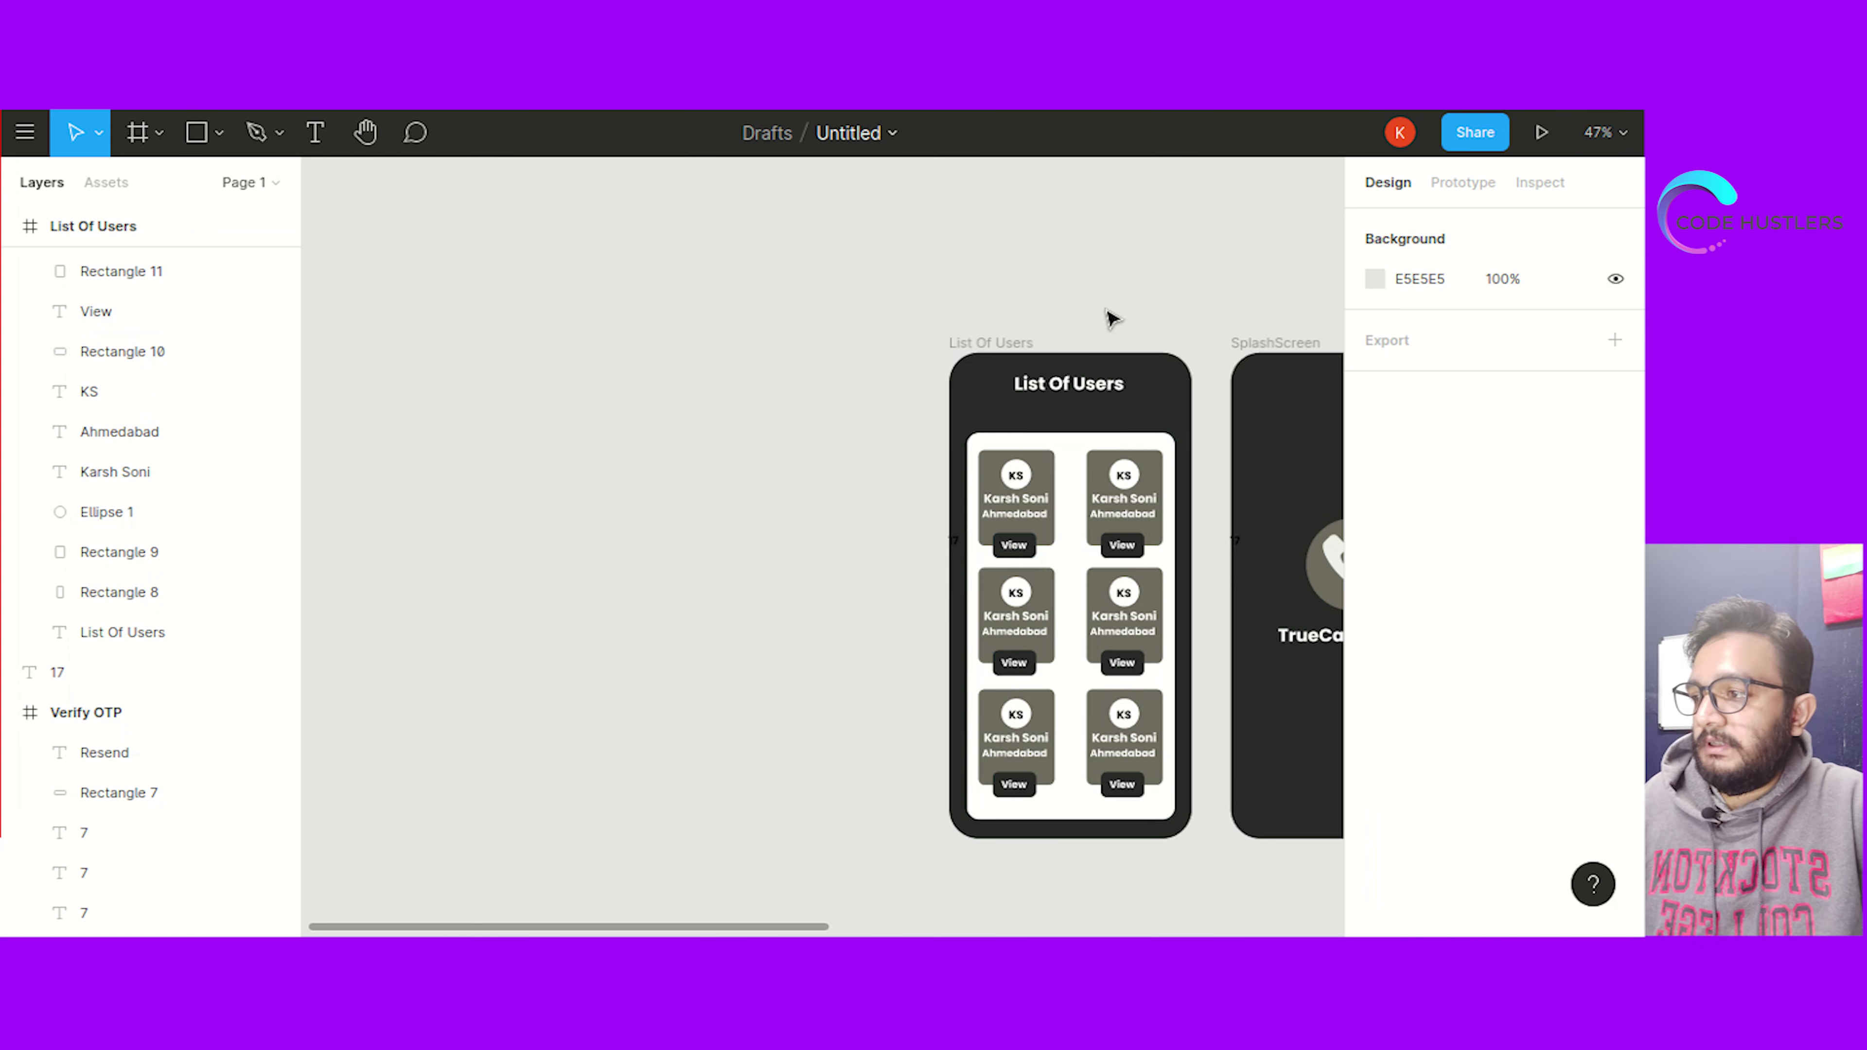
click(154, 133)
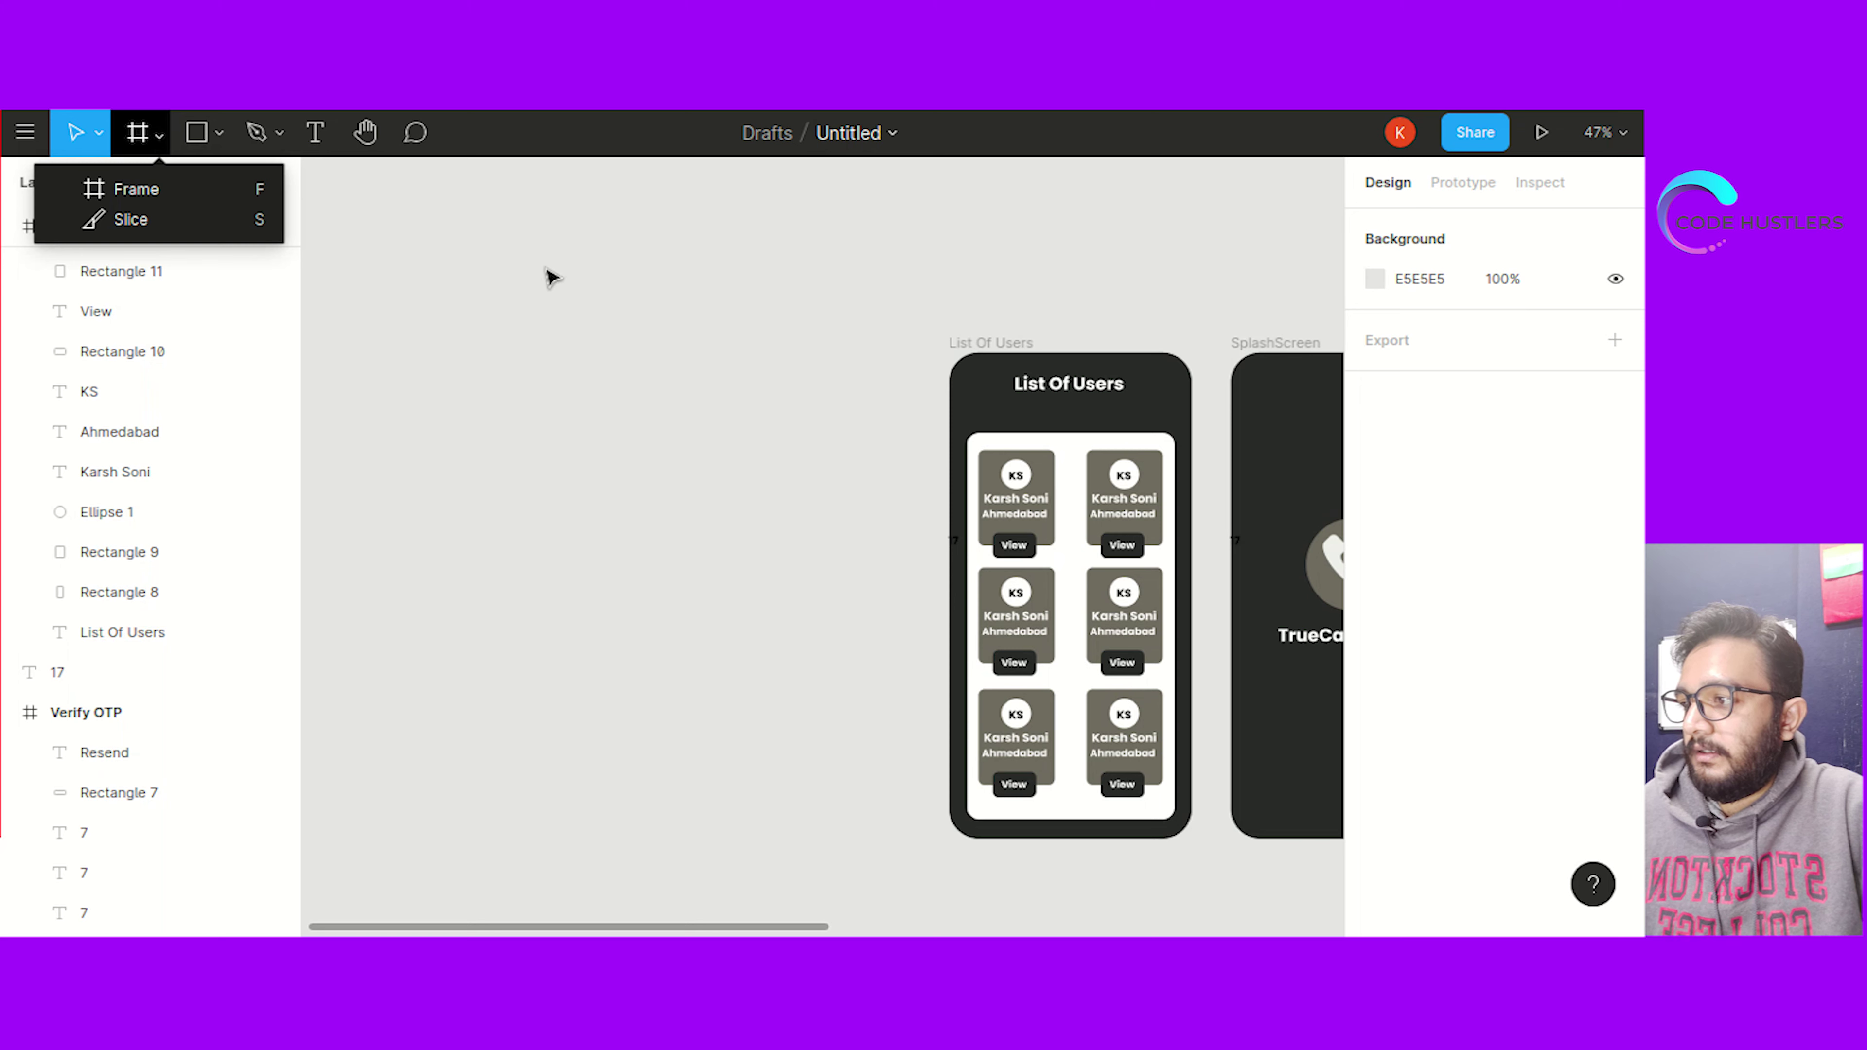
click(213, 192)
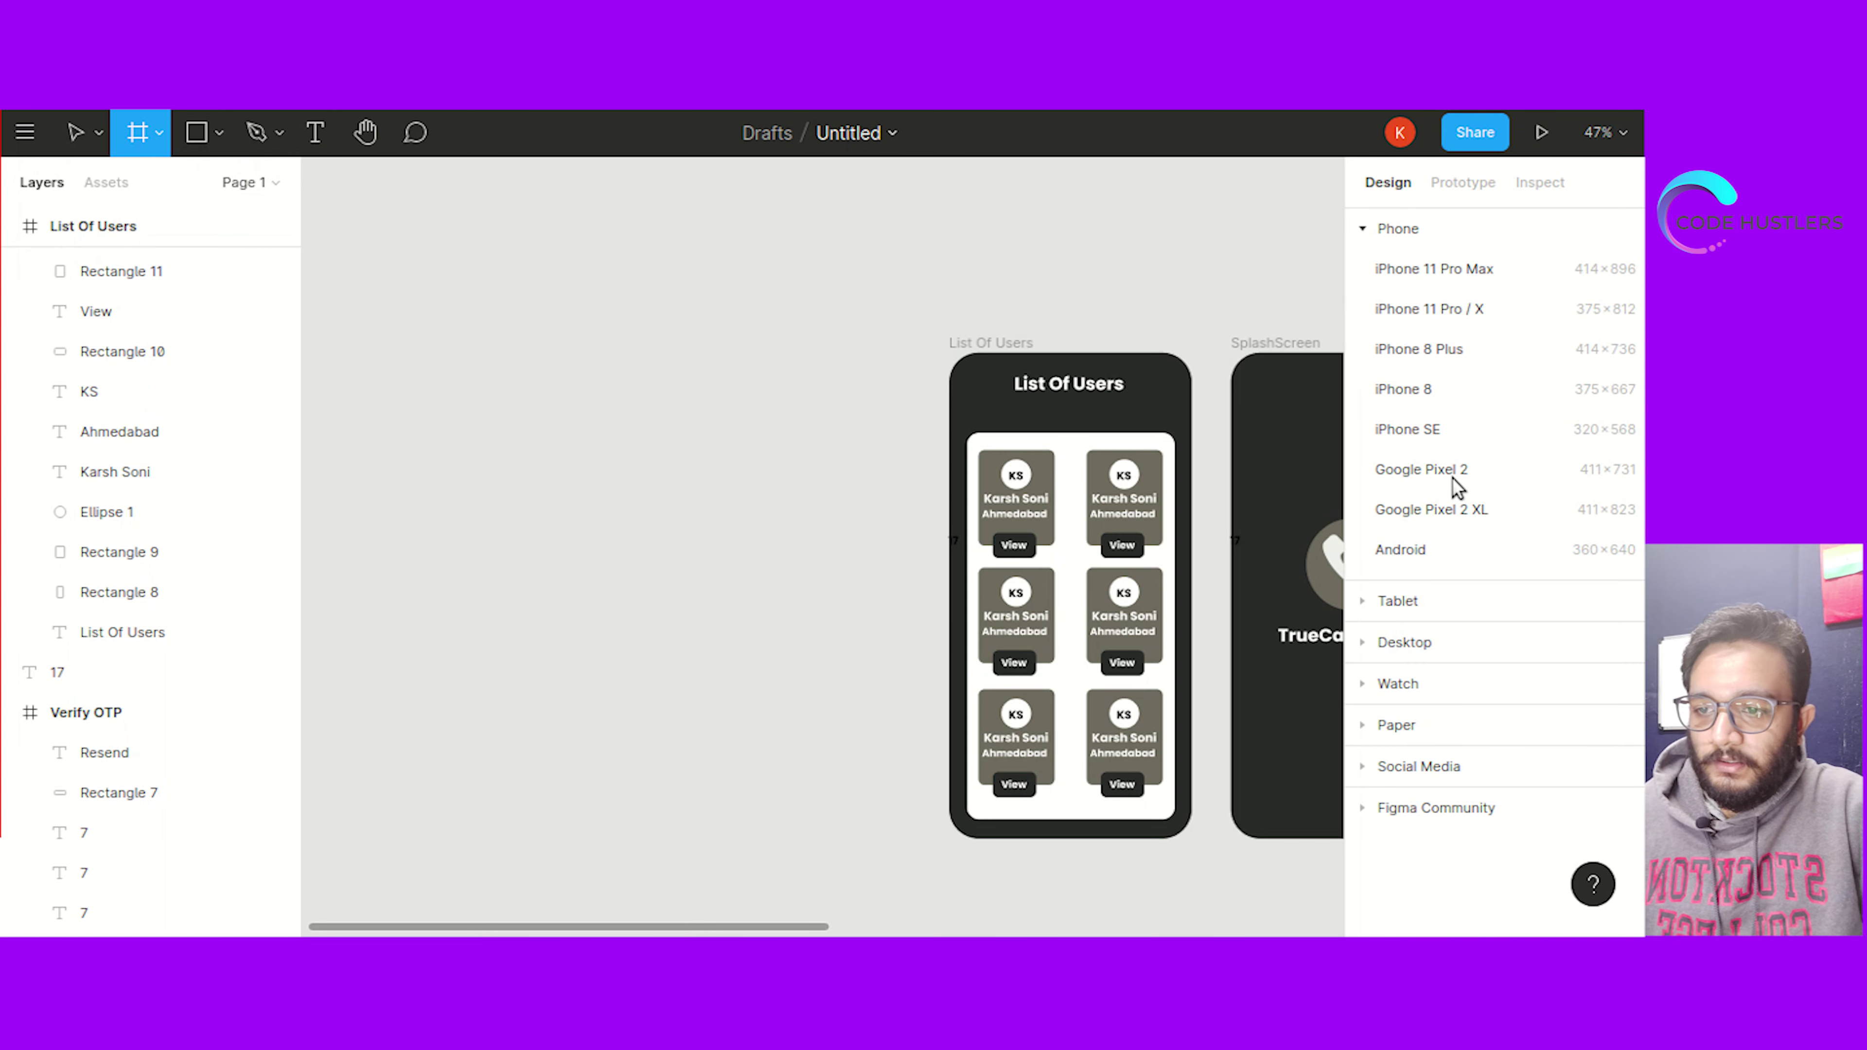
click(1452, 477)
drag(867, 409, 834, 467)
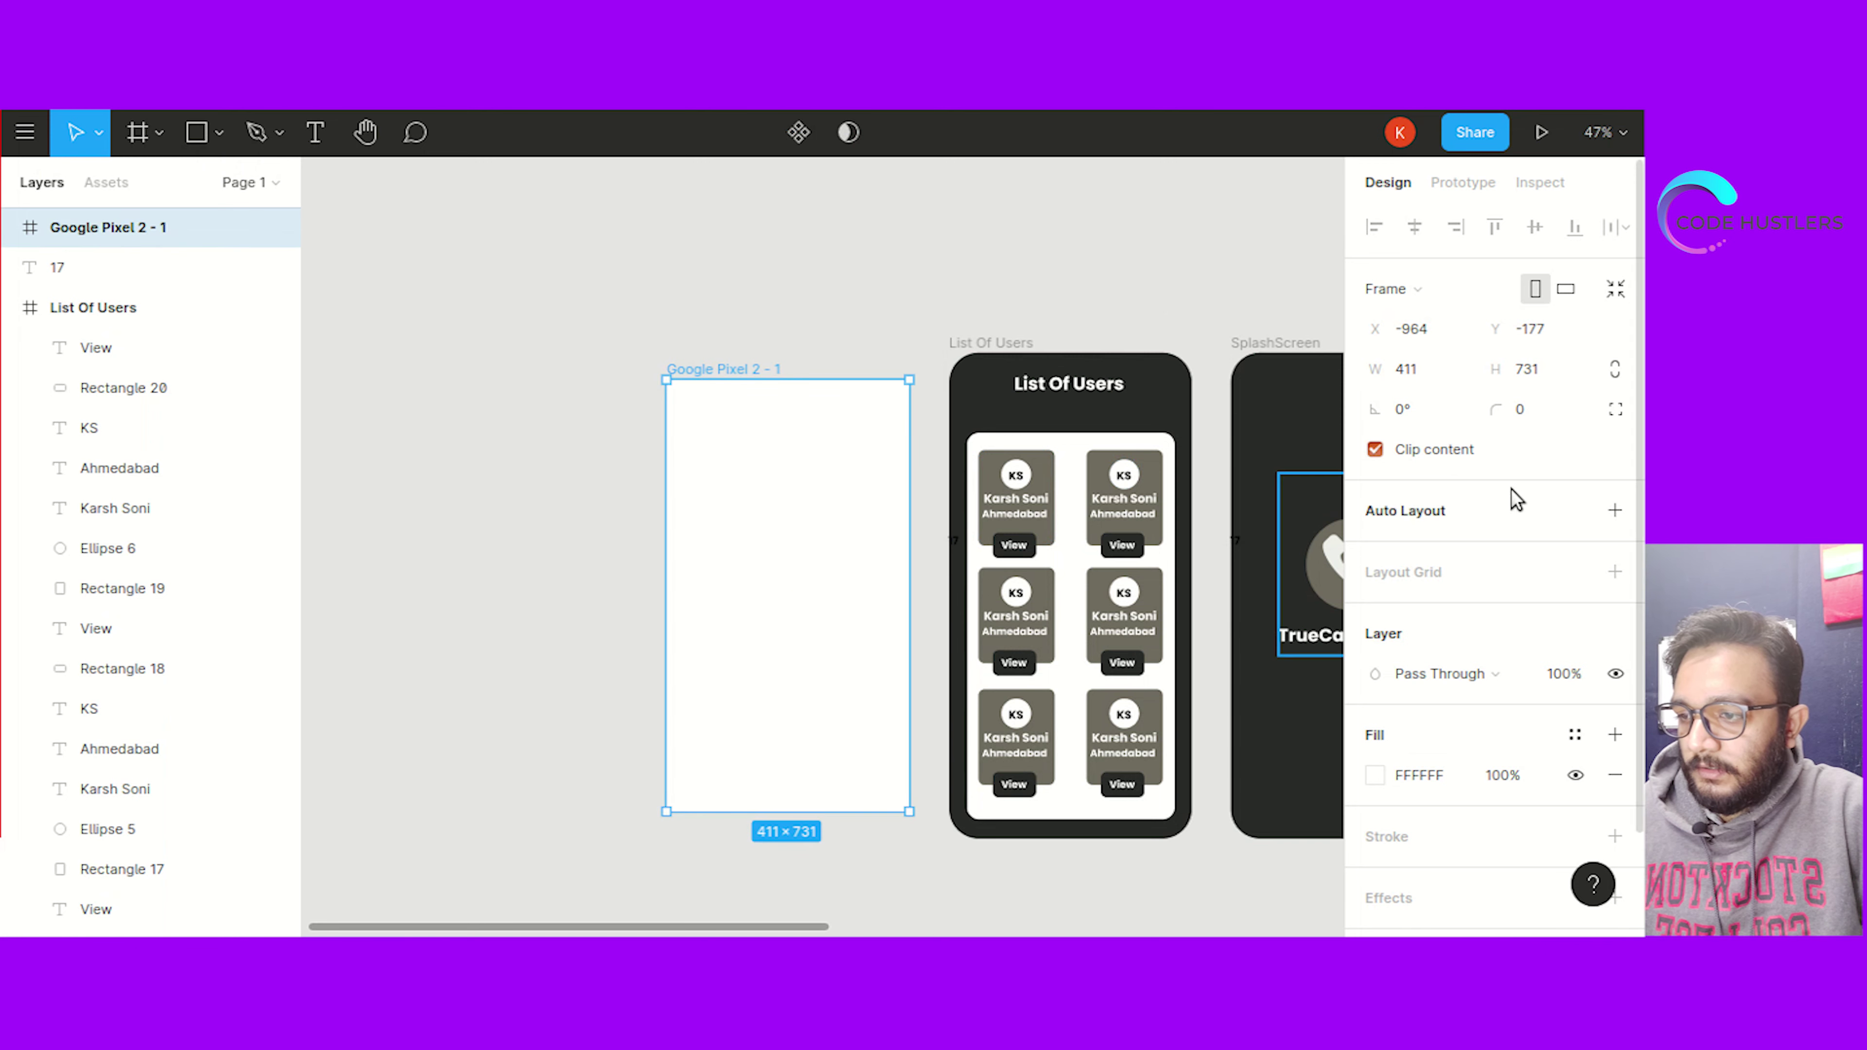
Round the new frame's corners to a radius of 50
click(1531, 417)
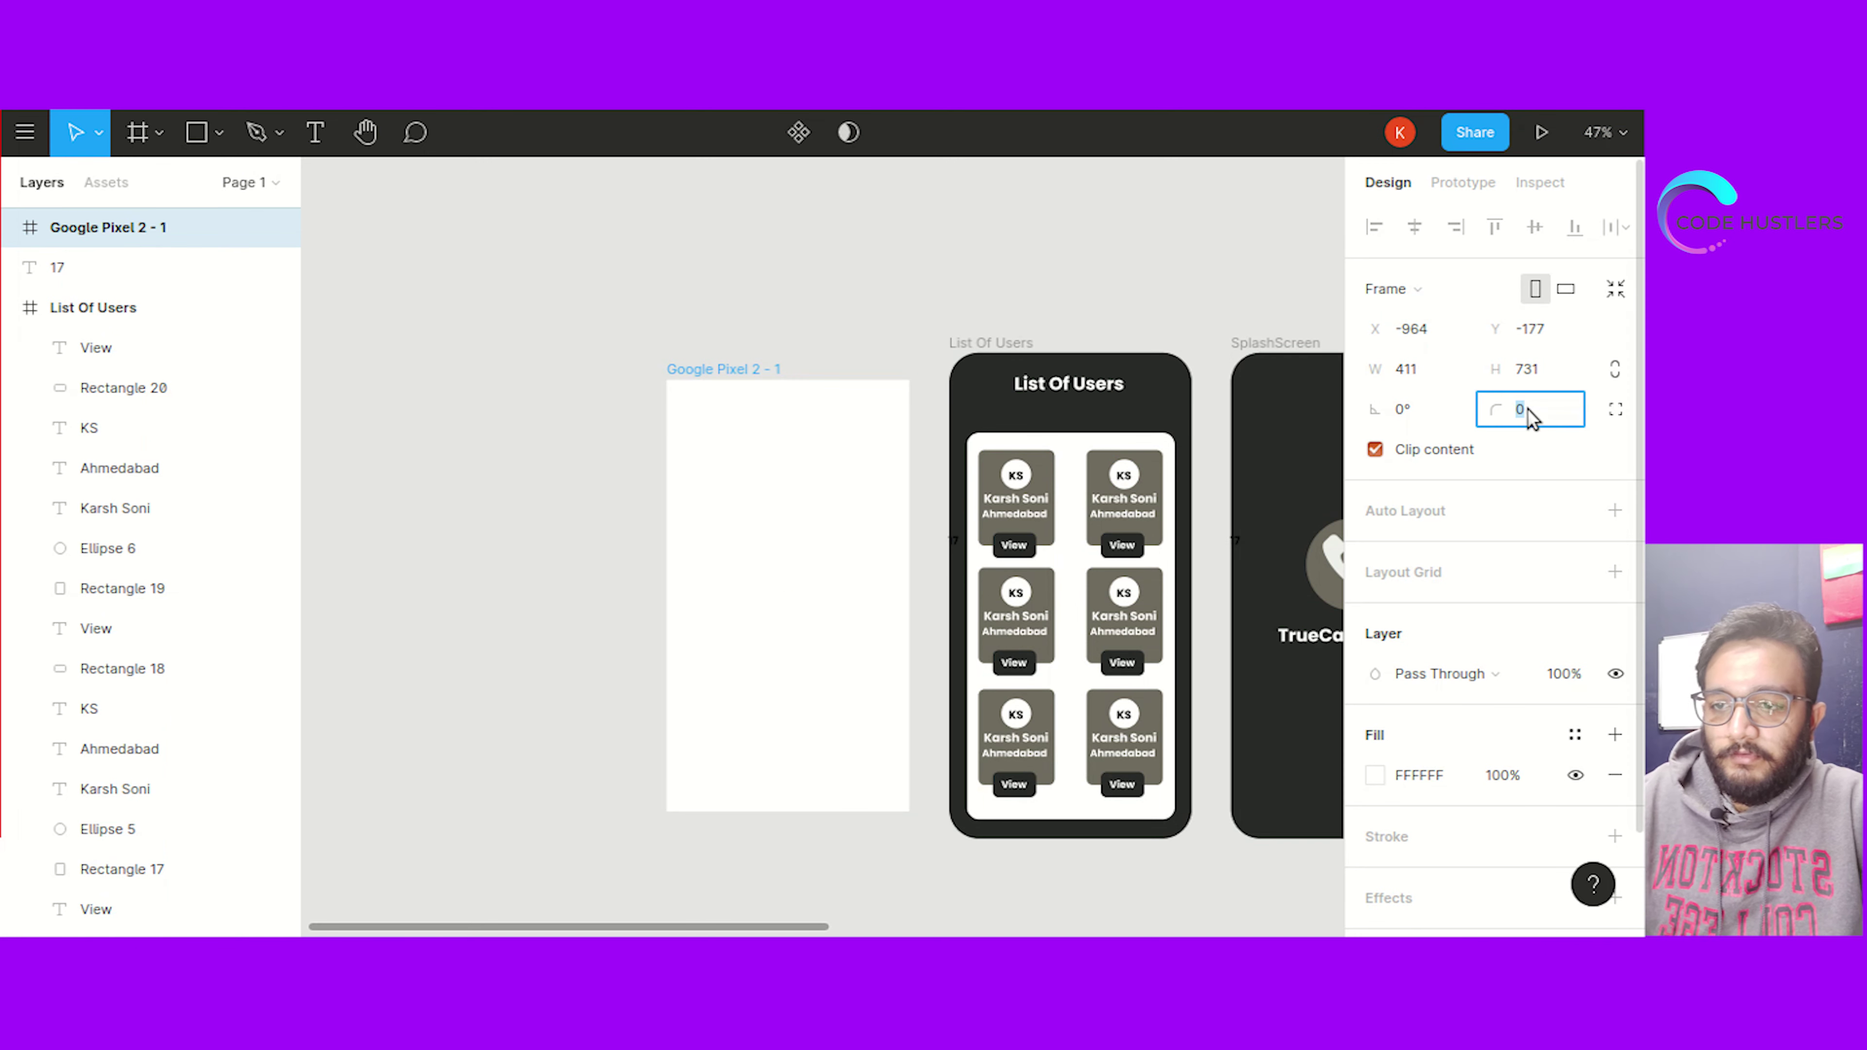
text(50)
key(Return)
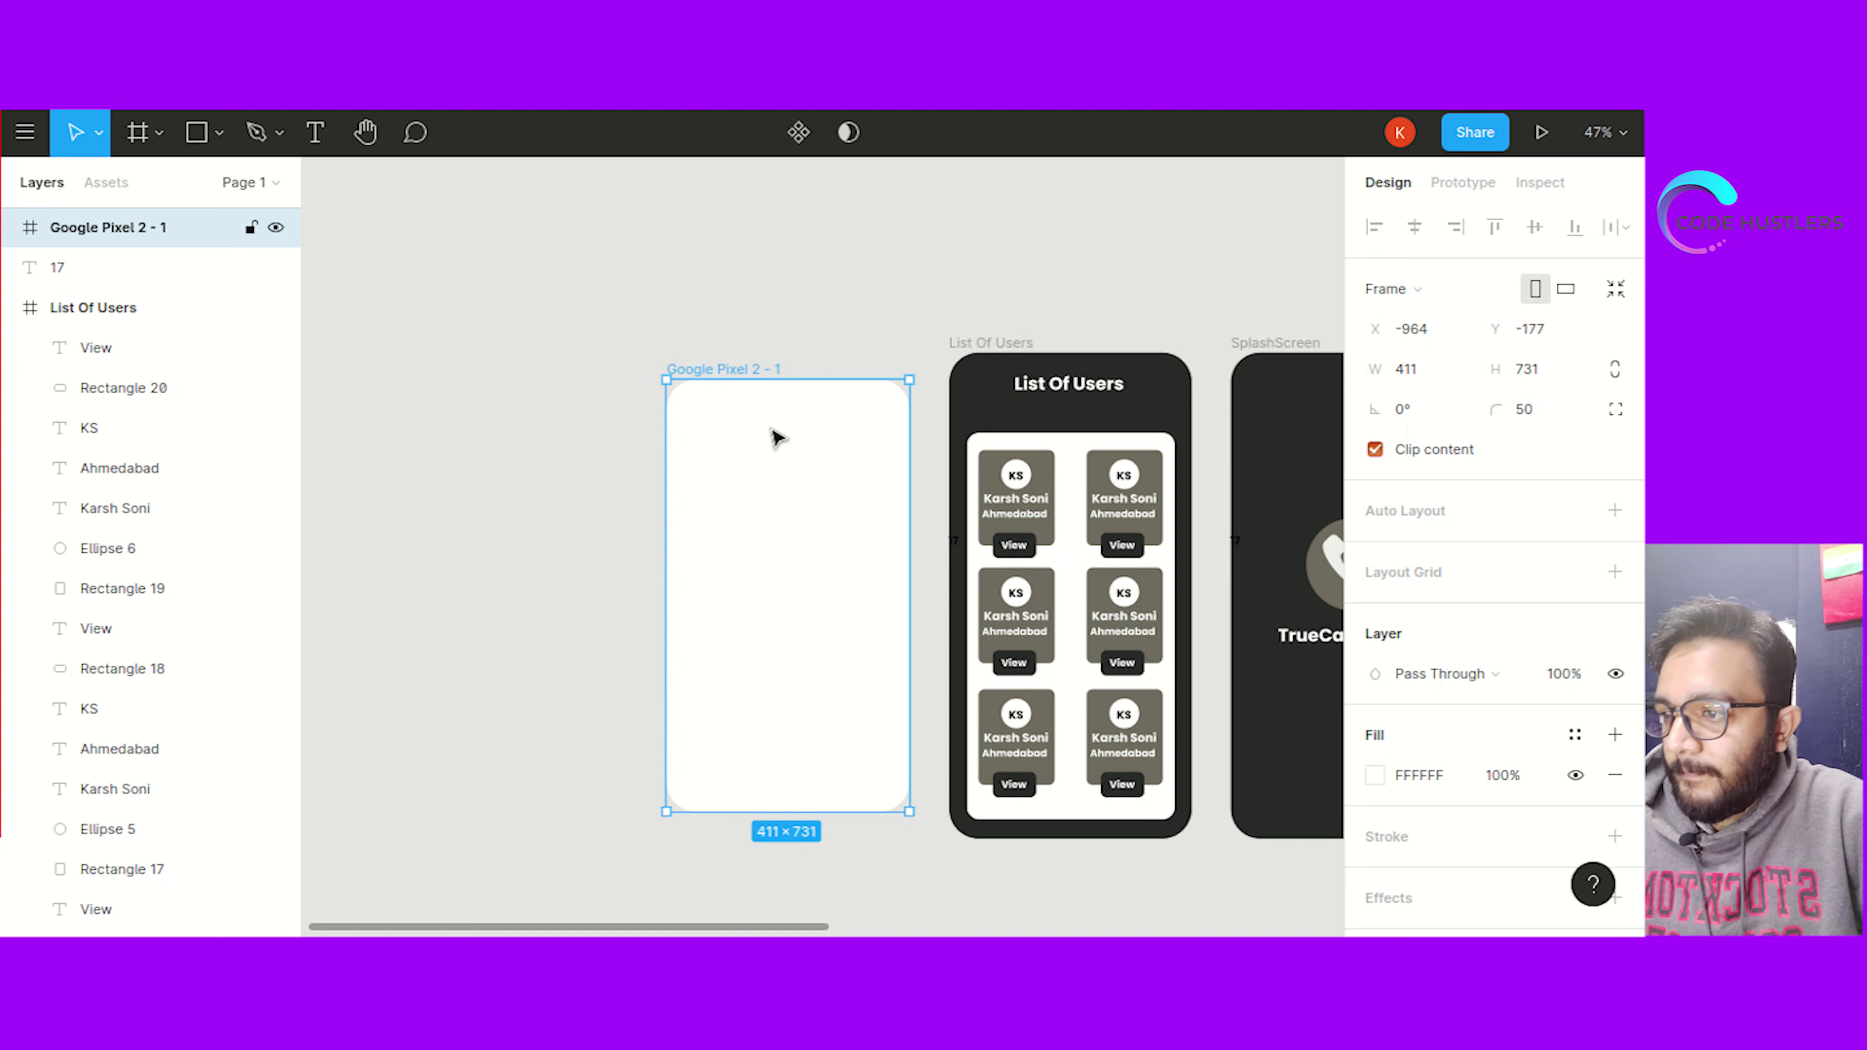
Paste the List Of Users heading into the new frame and retype it as User Details
click(1066, 394)
click(812, 441)
key(ctrl+v)
key(Return)
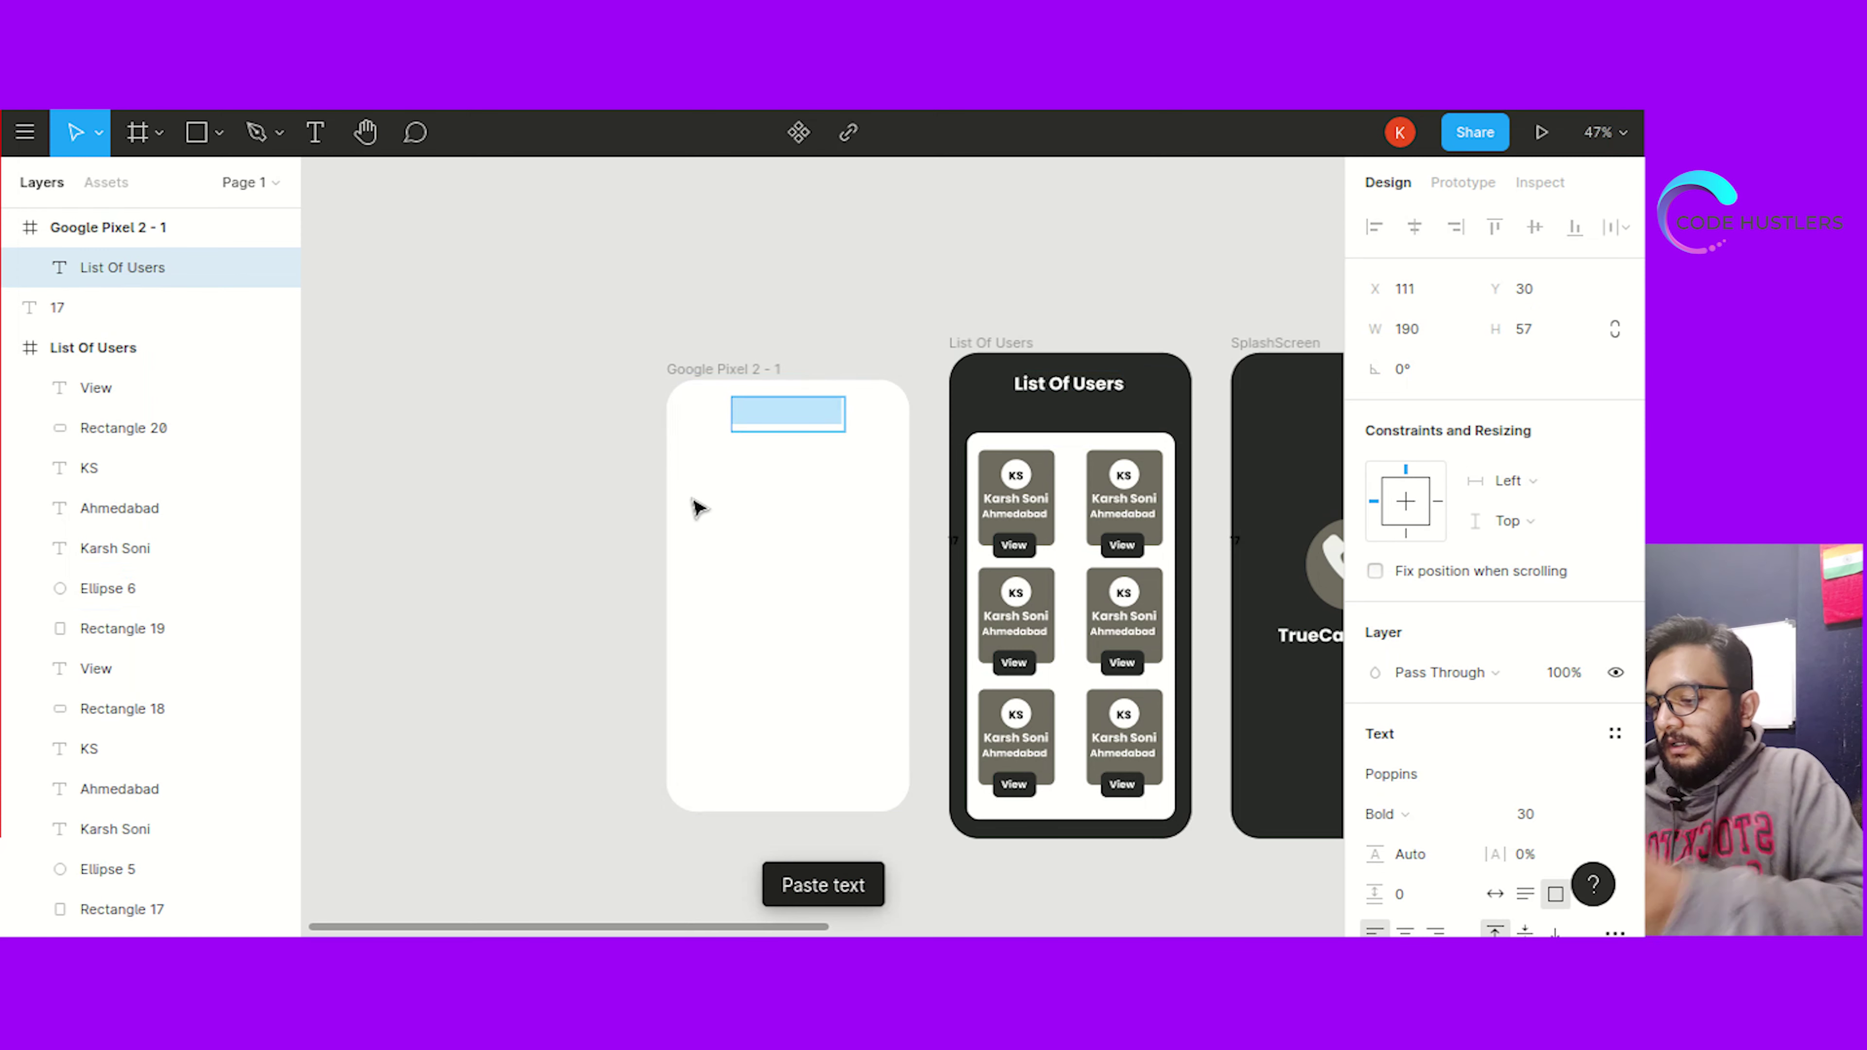
text(Lis)
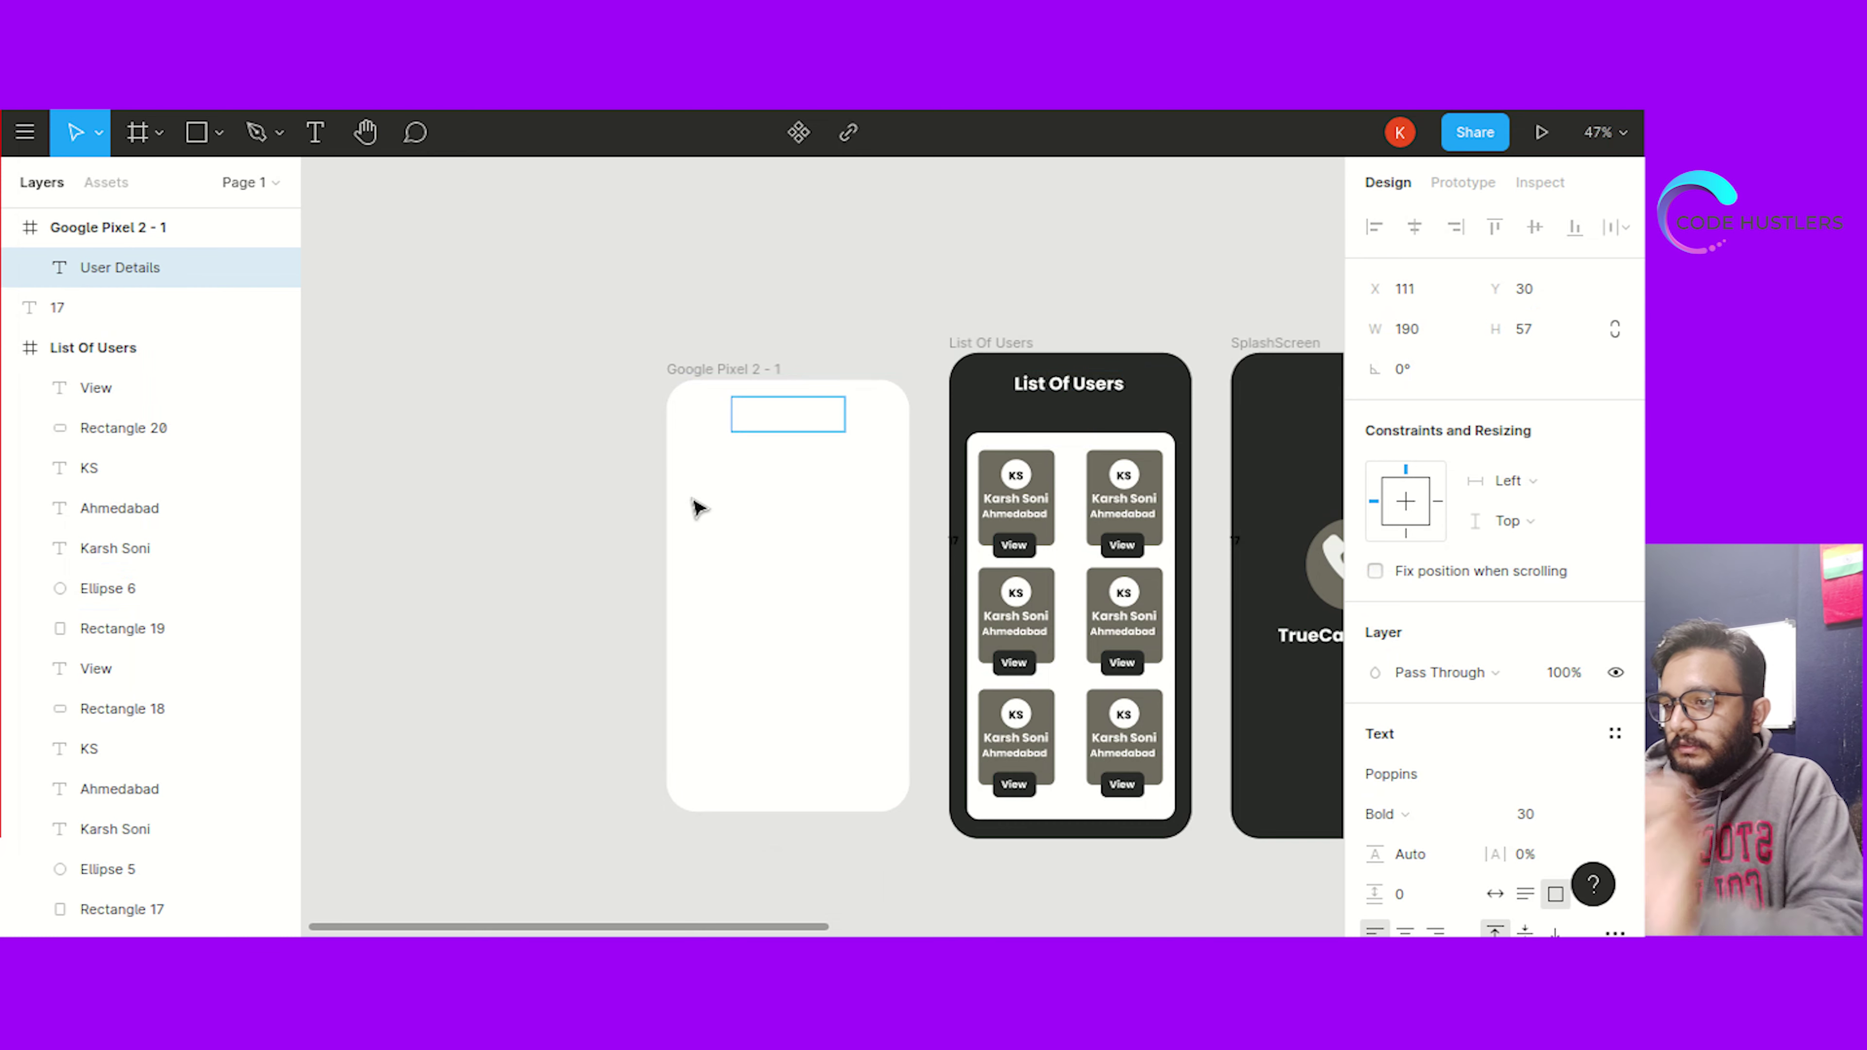
key(ctrl+a)
scroll(1382, 441, down, 3)
Colour the User Details heading black (000000) and centre it at the frame's top
click(1420, 833)
text(2)
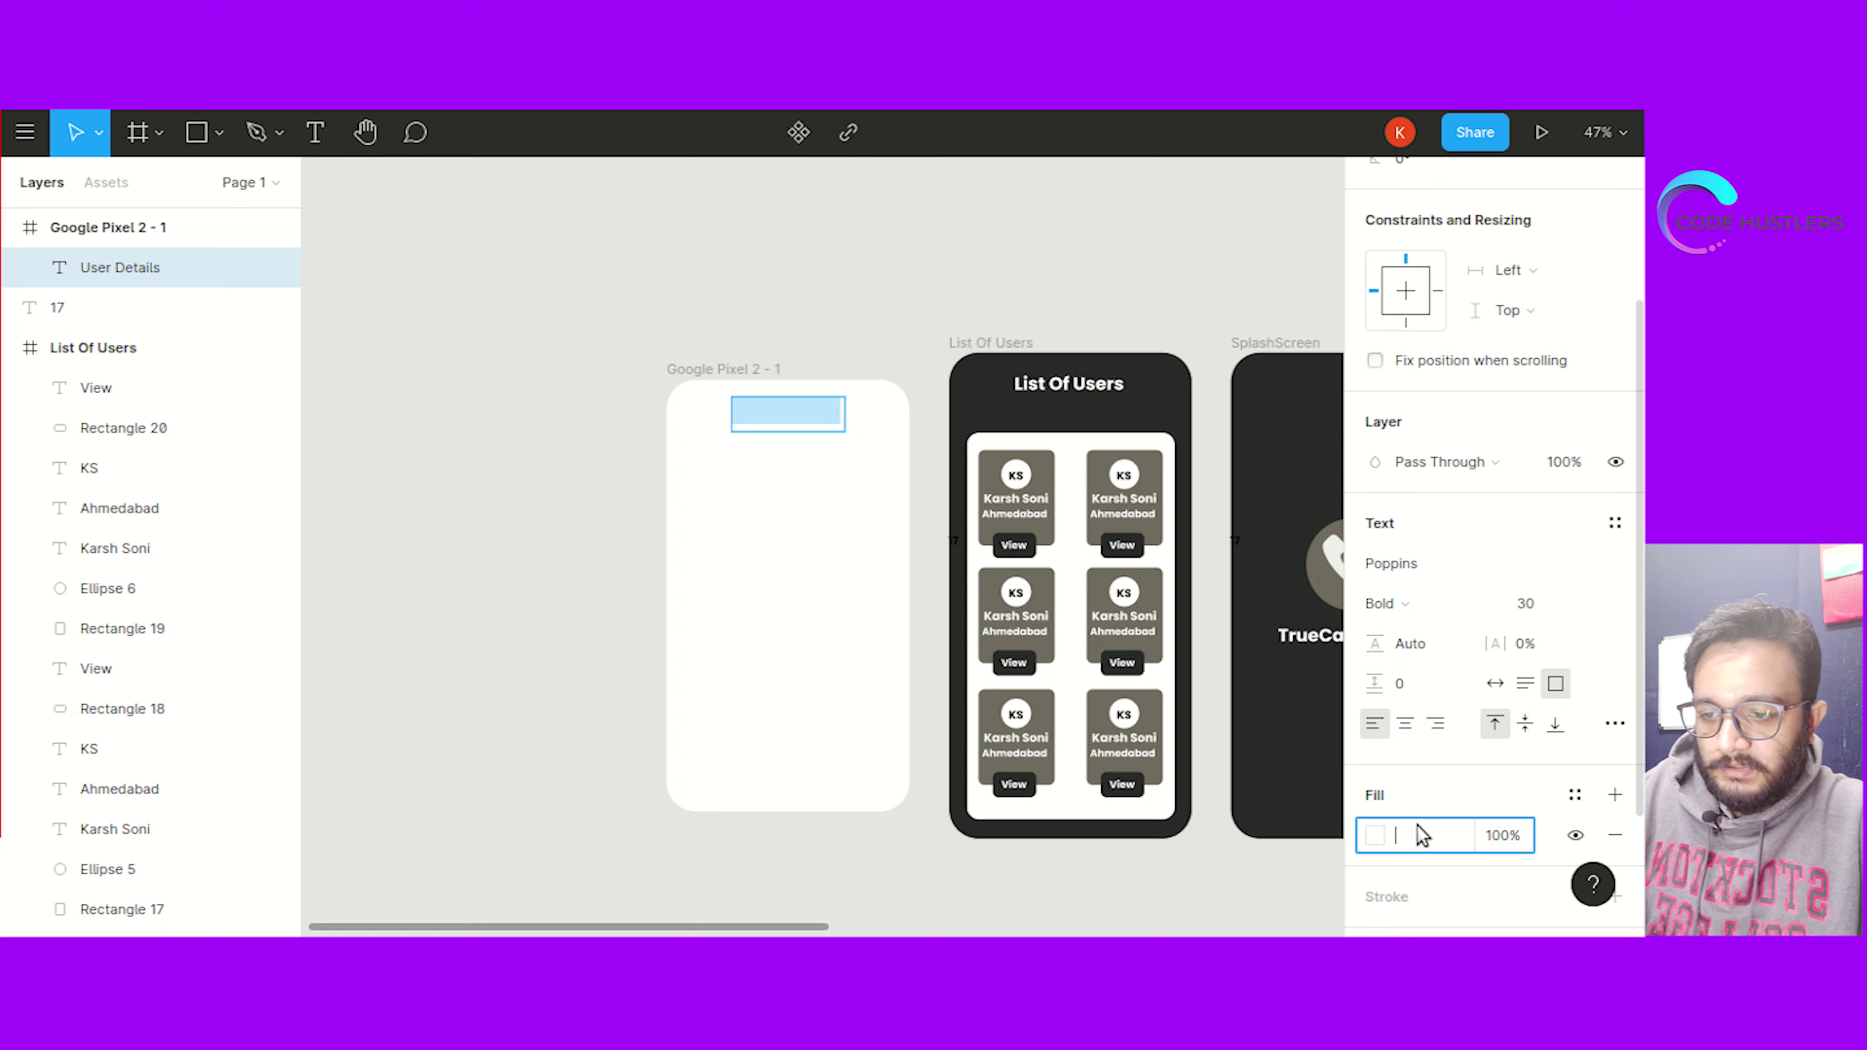
key(Return)
click(743, 430)
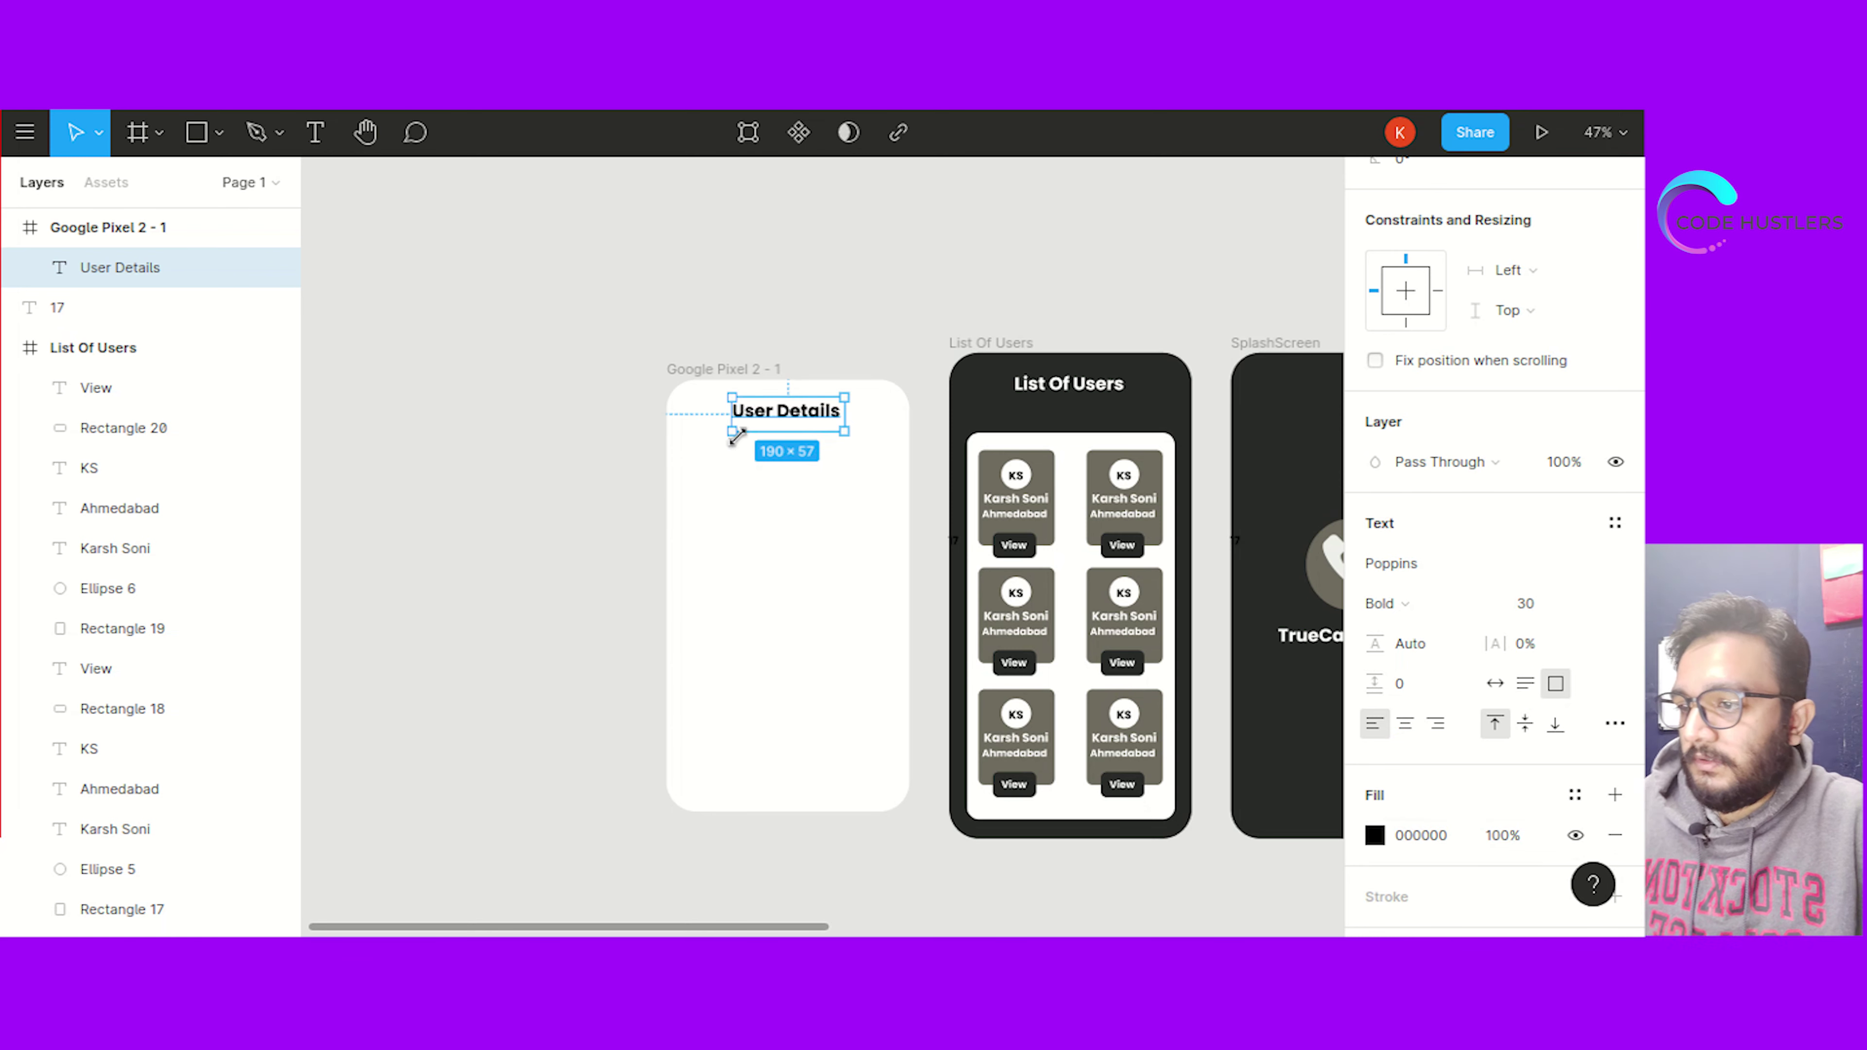
drag(780, 420, 824, 423)
click(477, 465)
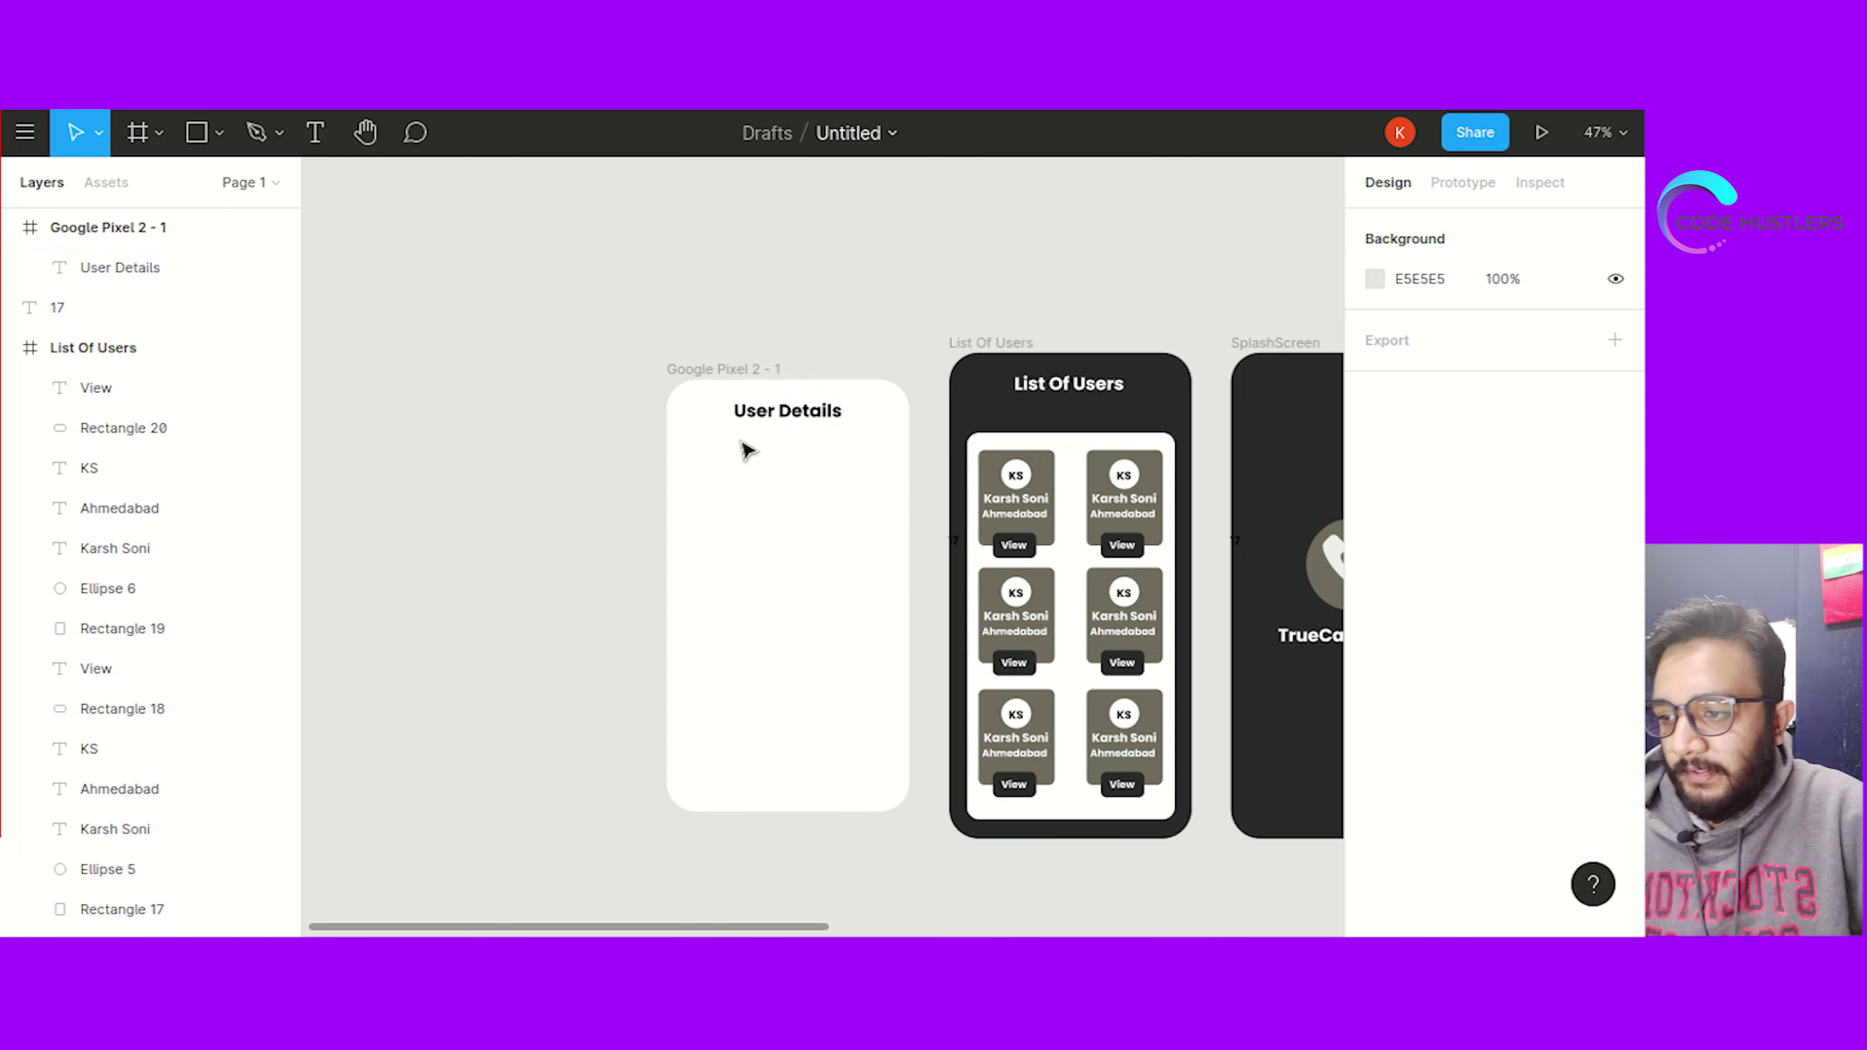
Copy a card's name text into the User Details frame below the heading
click(1043, 506)
key(ctrl+c)
click(805, 484)
key(ctrl+v)
drag(1014, 501, 699, 467)
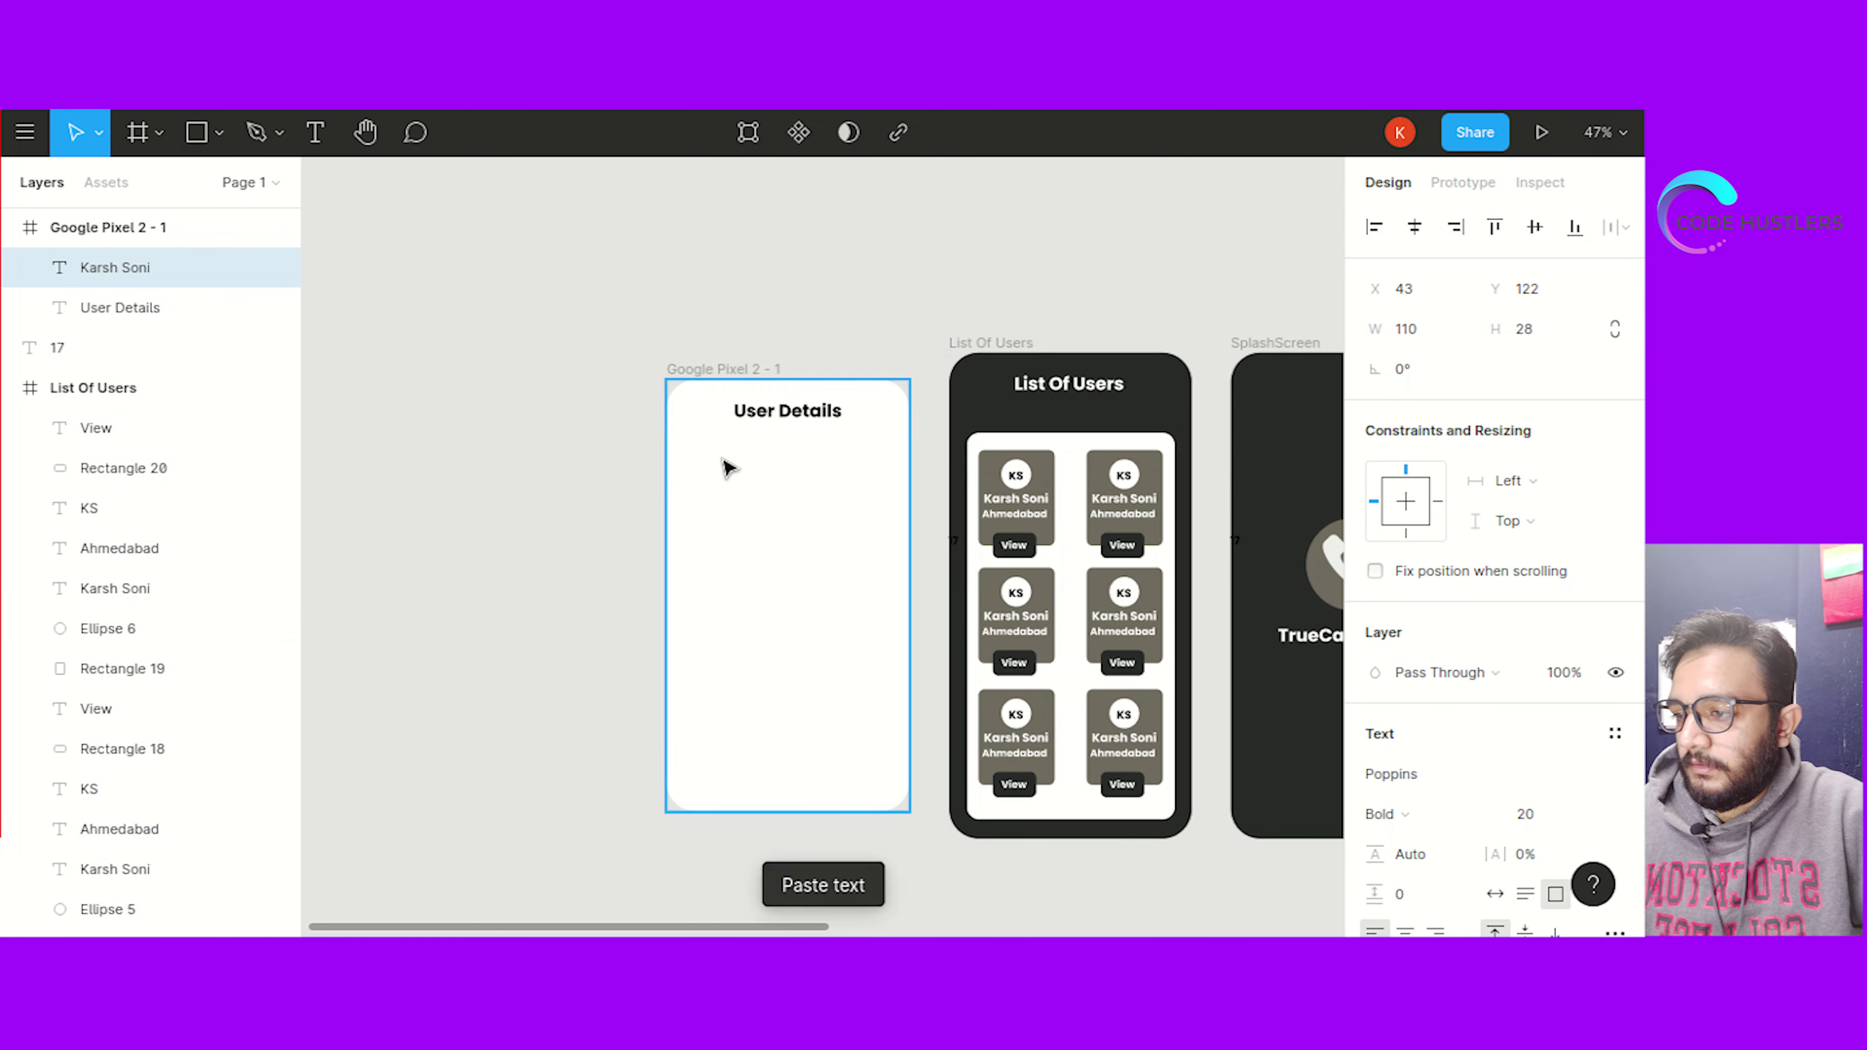
Recolour the copied text to 2A2B2A, retype it as 'Name:' and nudge it into place
double_click(724, 462)
scroll(1422, 813, down, 4)
click(1407, 790)
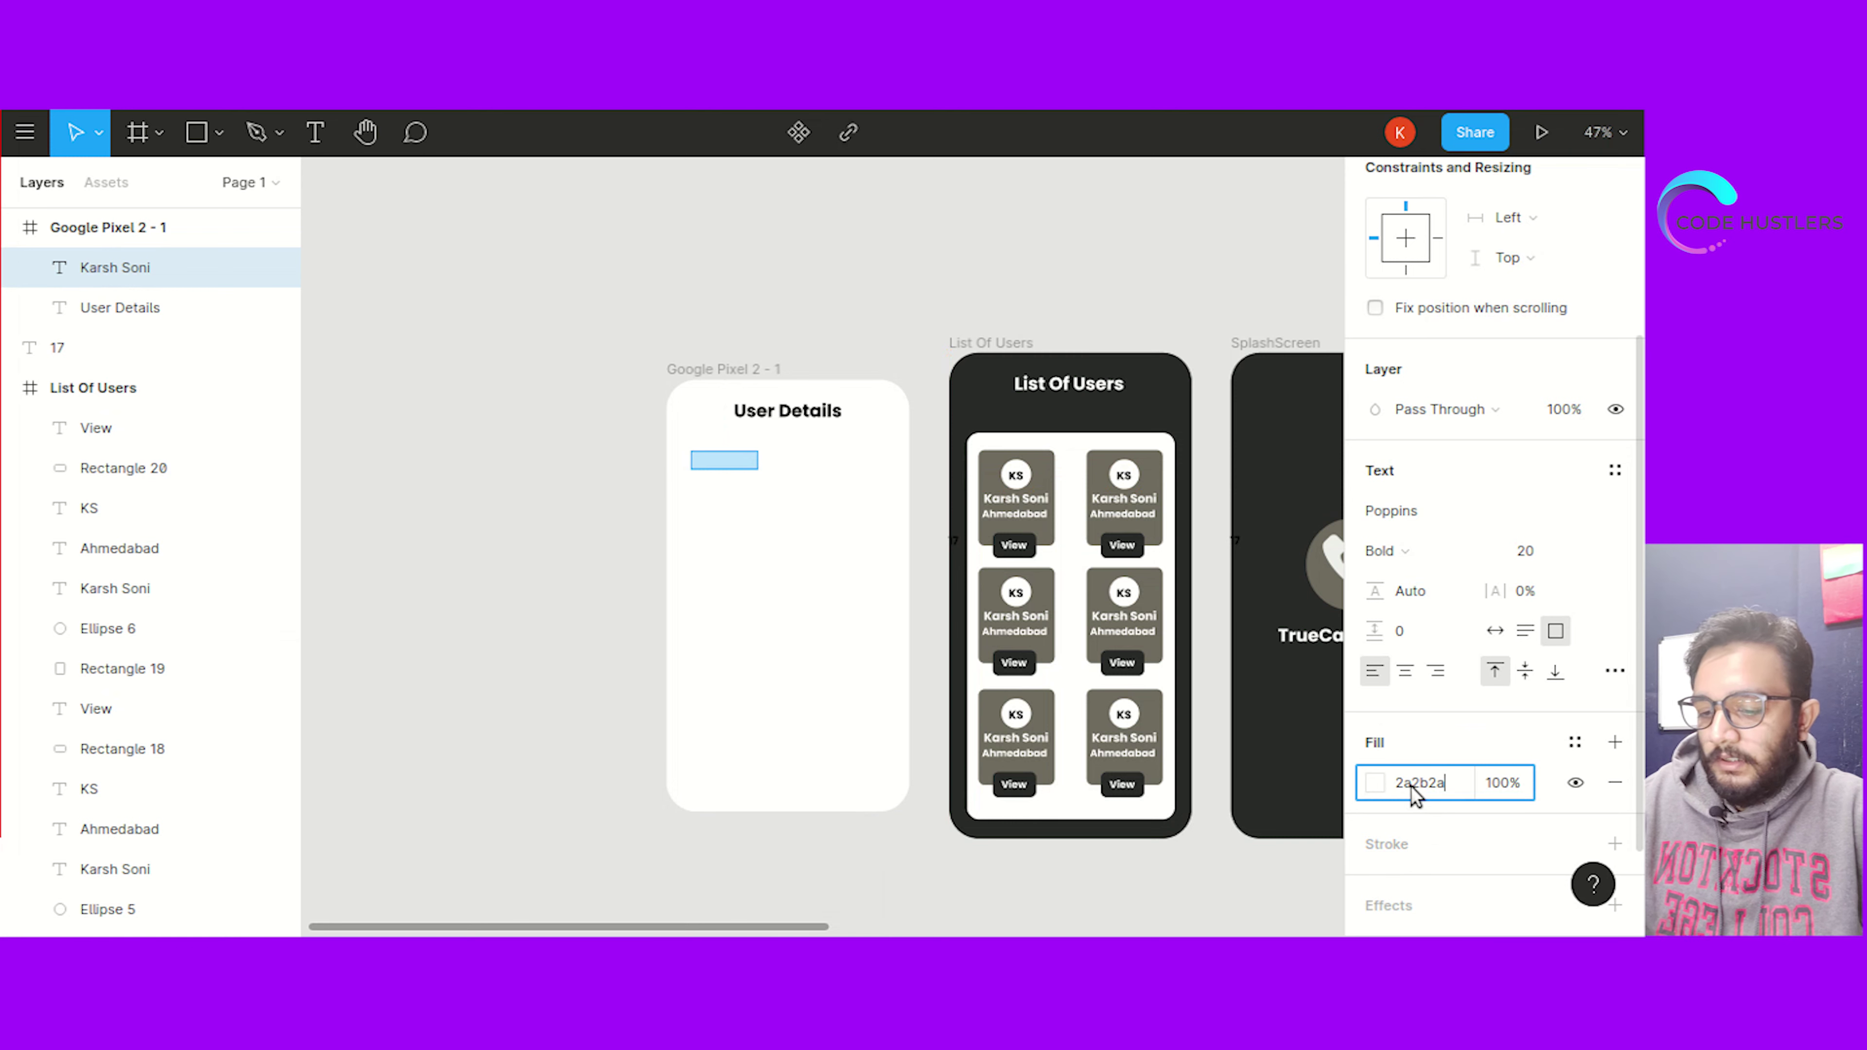
key(Return)
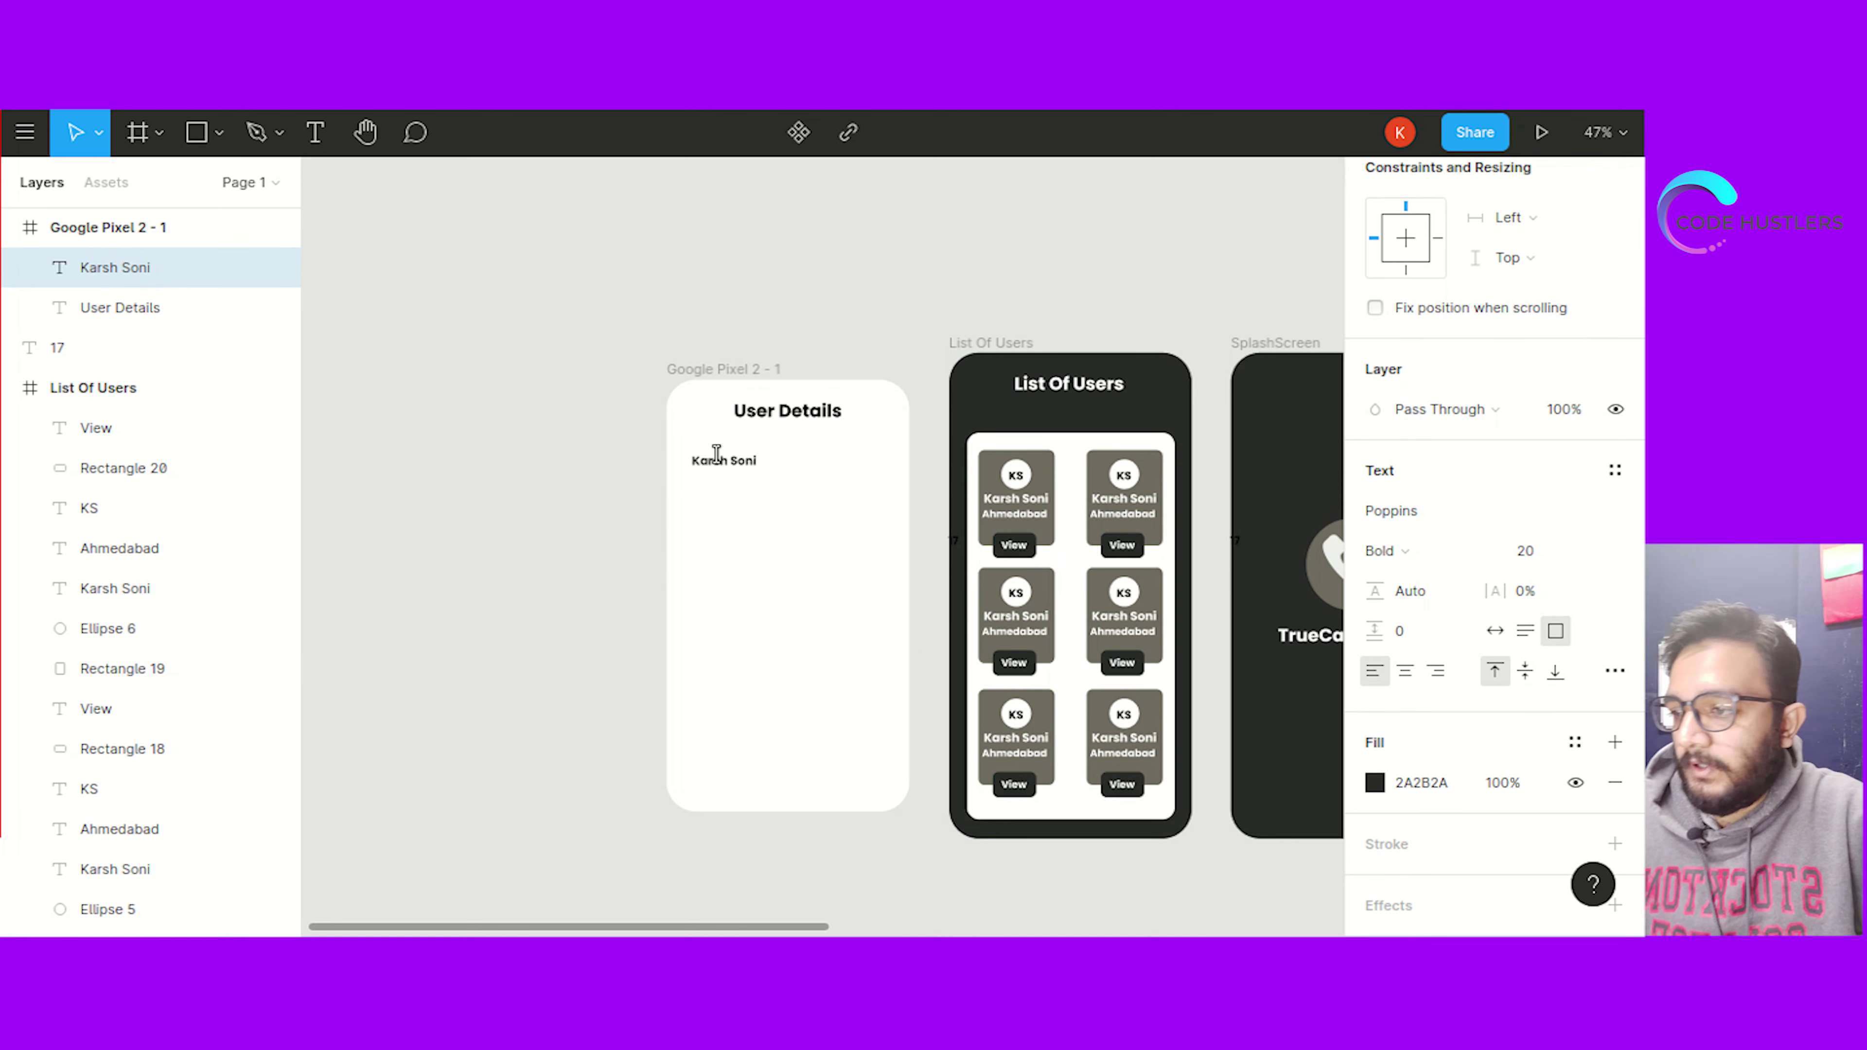
text(Name:)
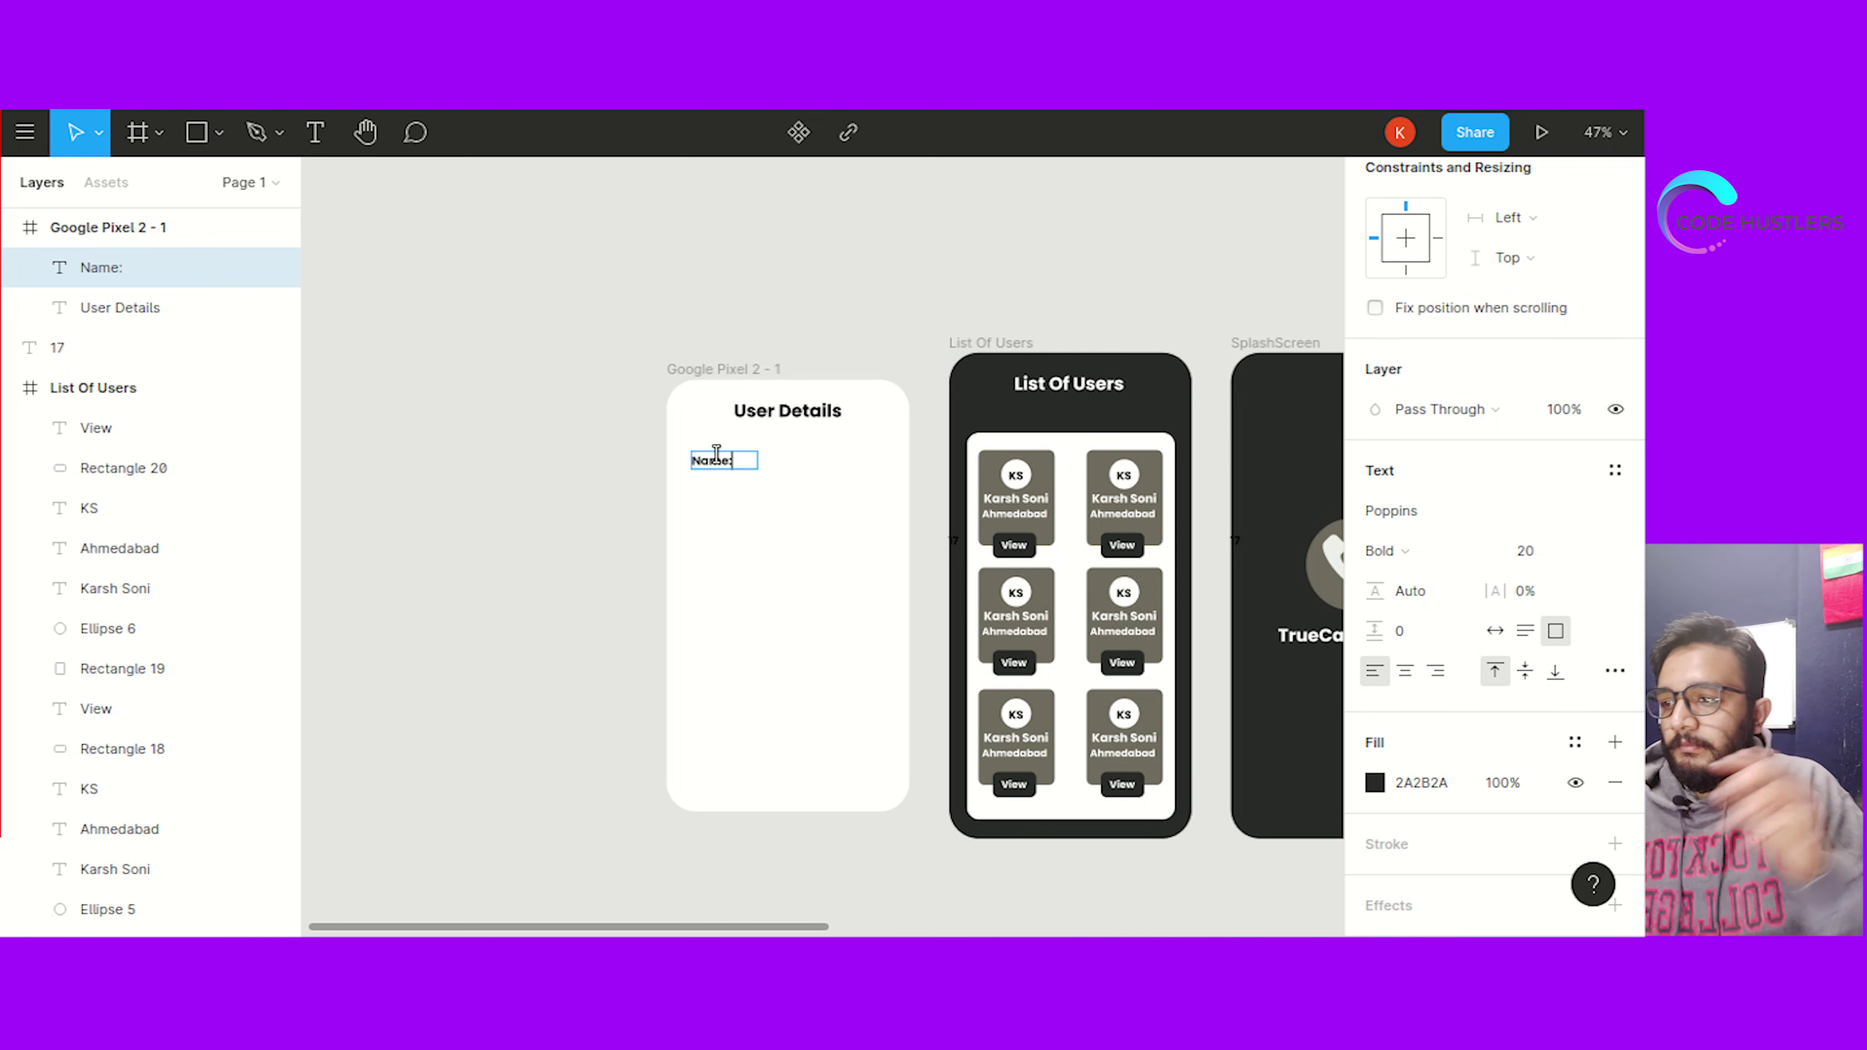
key(Escape)
drag(731, 469, 723, 470)
Add a Columns layout grid with a 30 px margin to the User Details frame
click(683, 370)
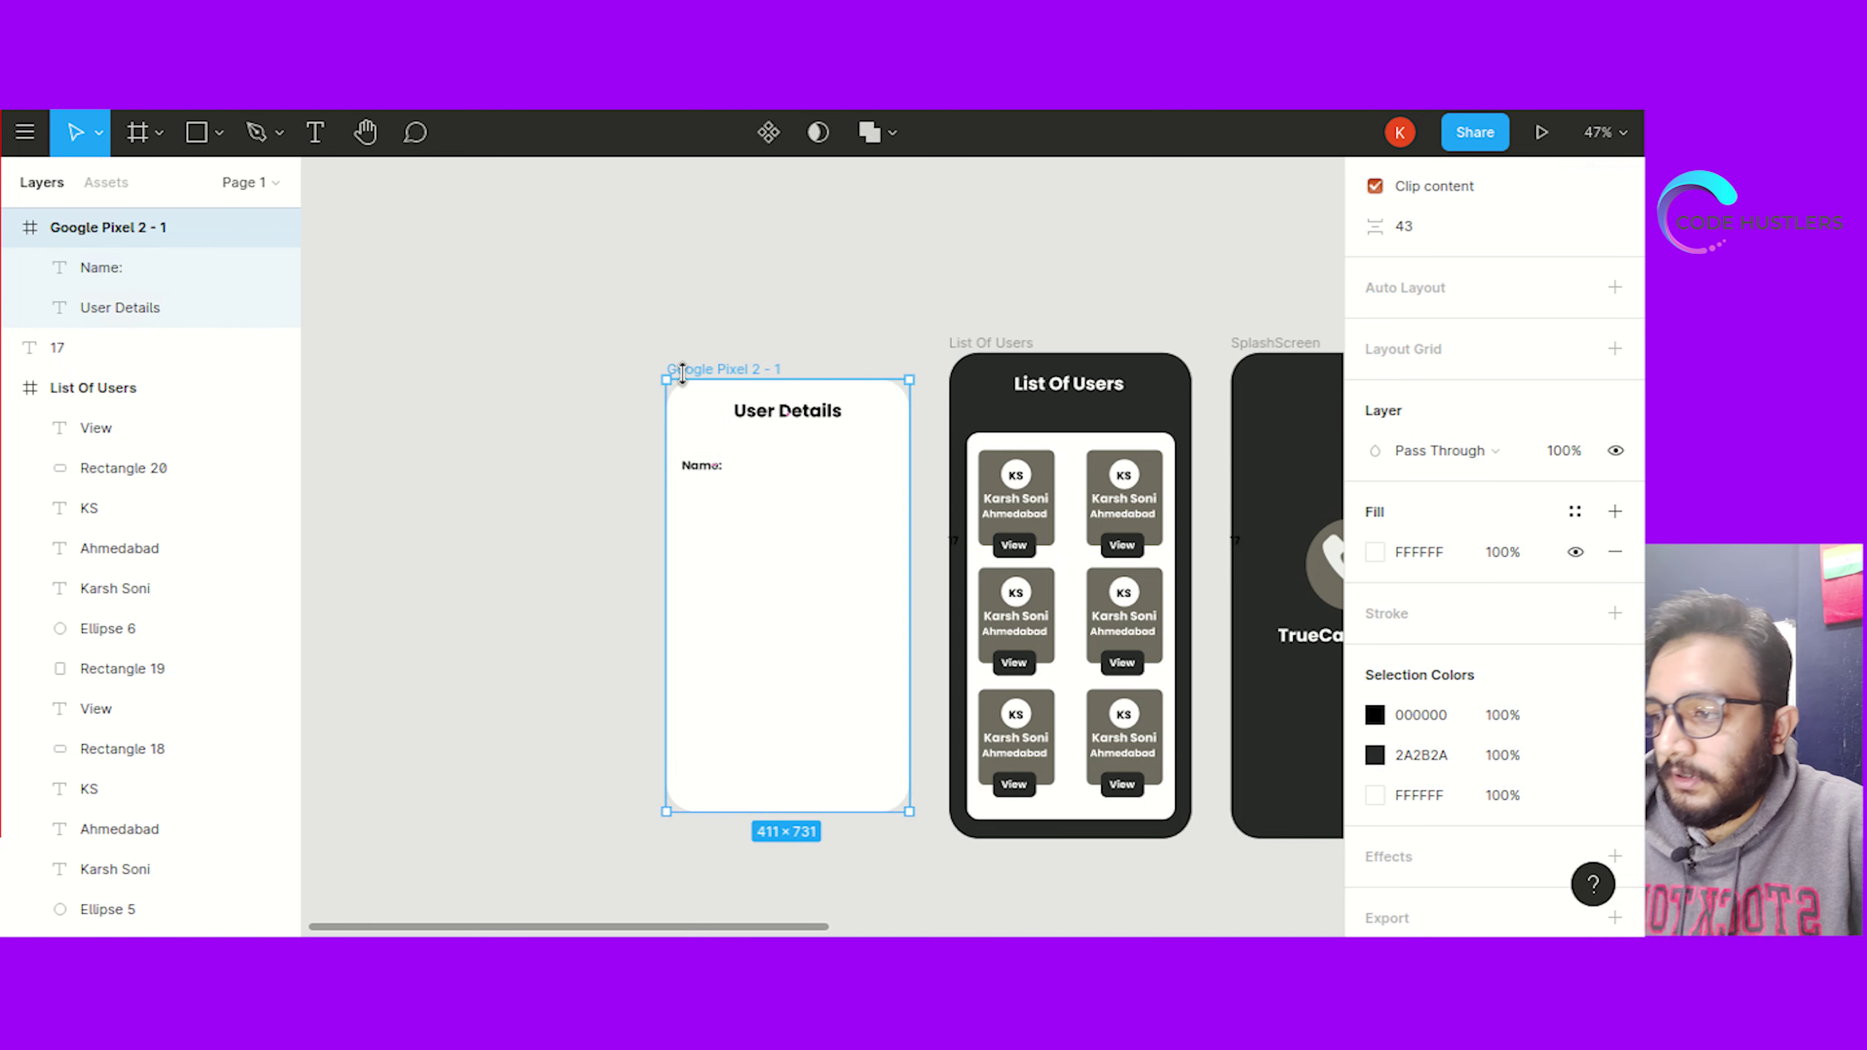
scroll(1409, 583, down, 2)
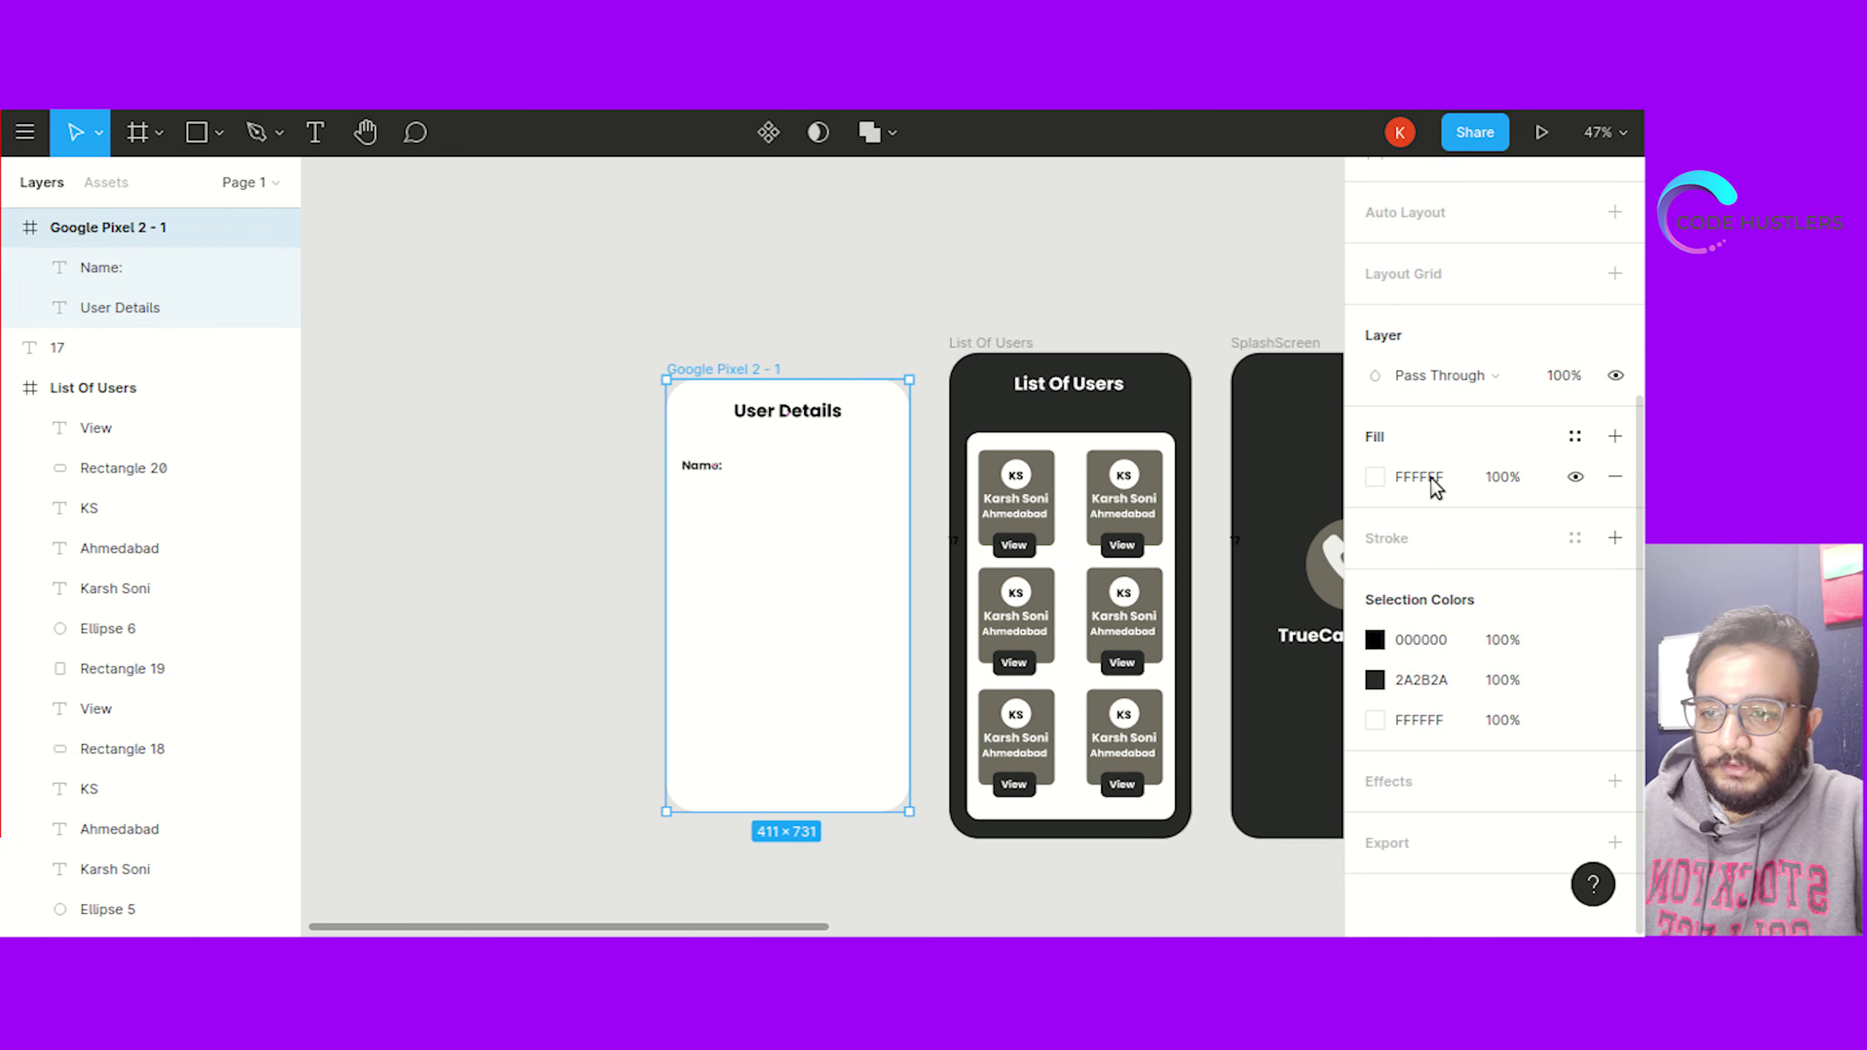
click(1422, 277)
click(1376, 314)
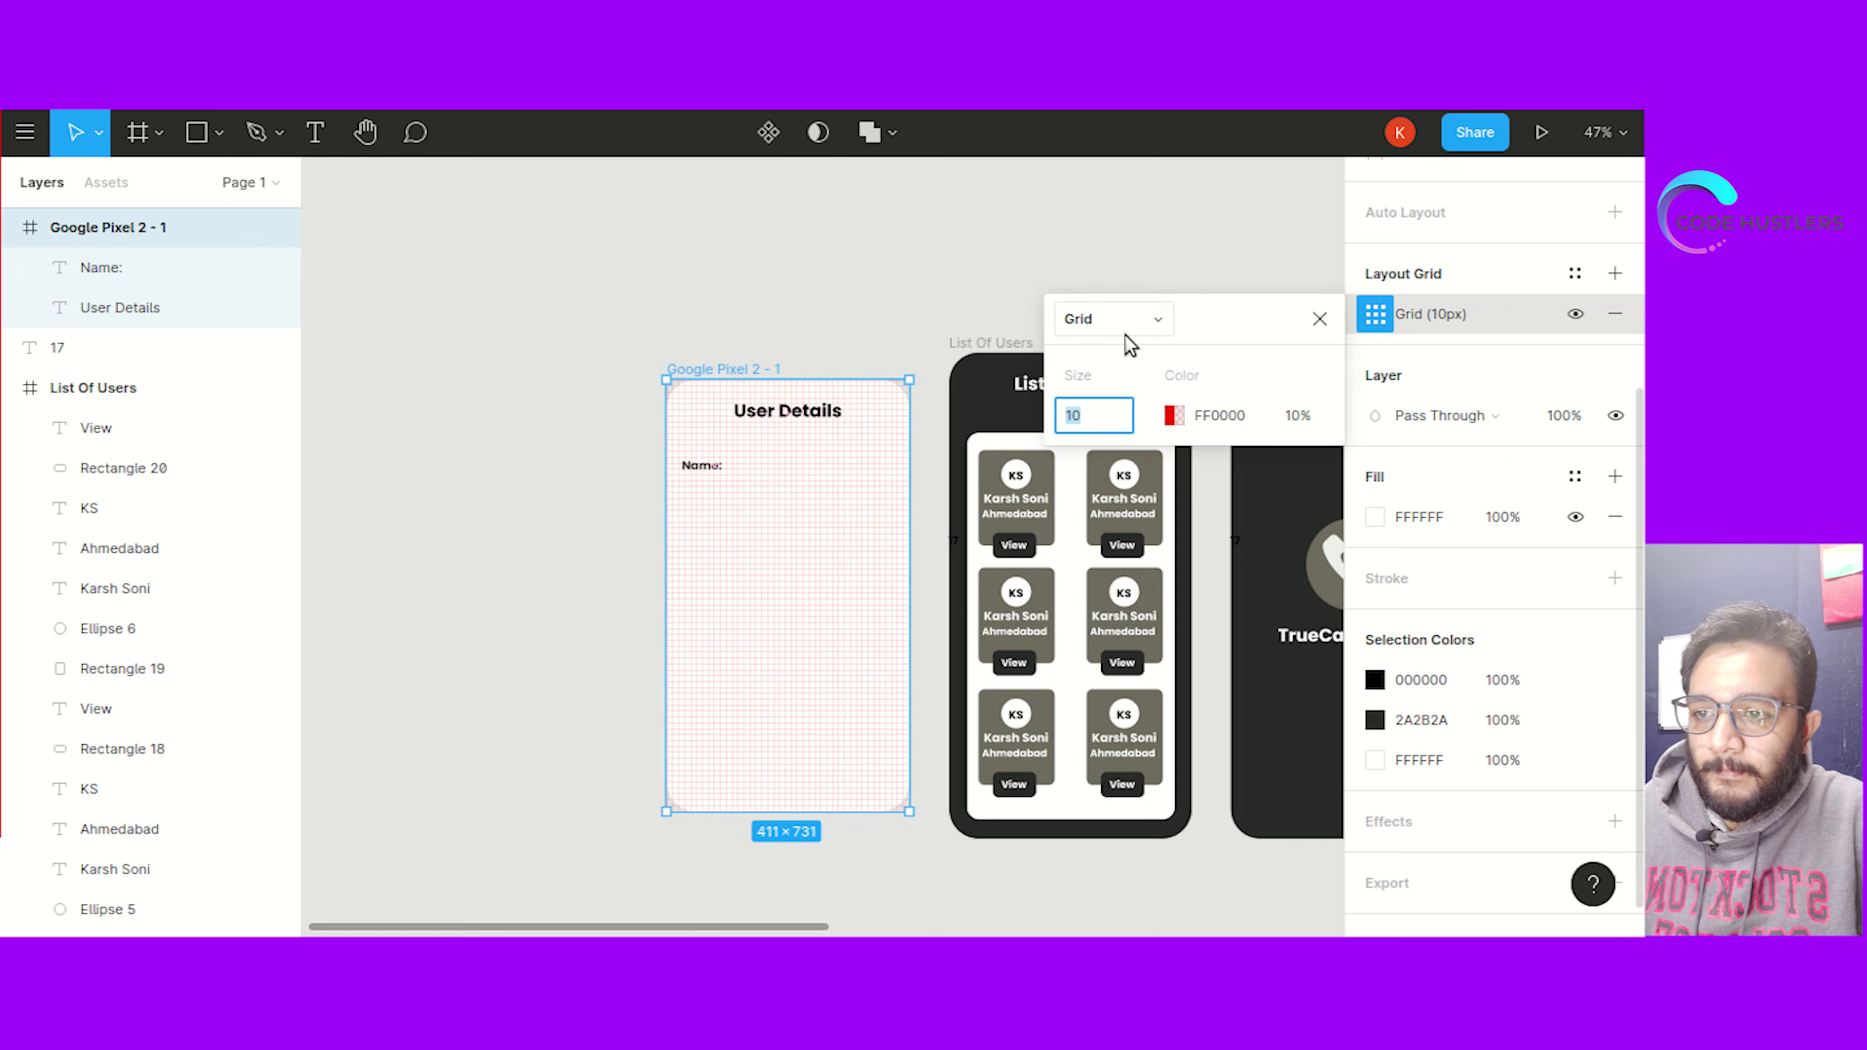
click(1084, 318)
click(1117, 366)
click(1102, 325)
click(1099, 288)
click(1285, 506)
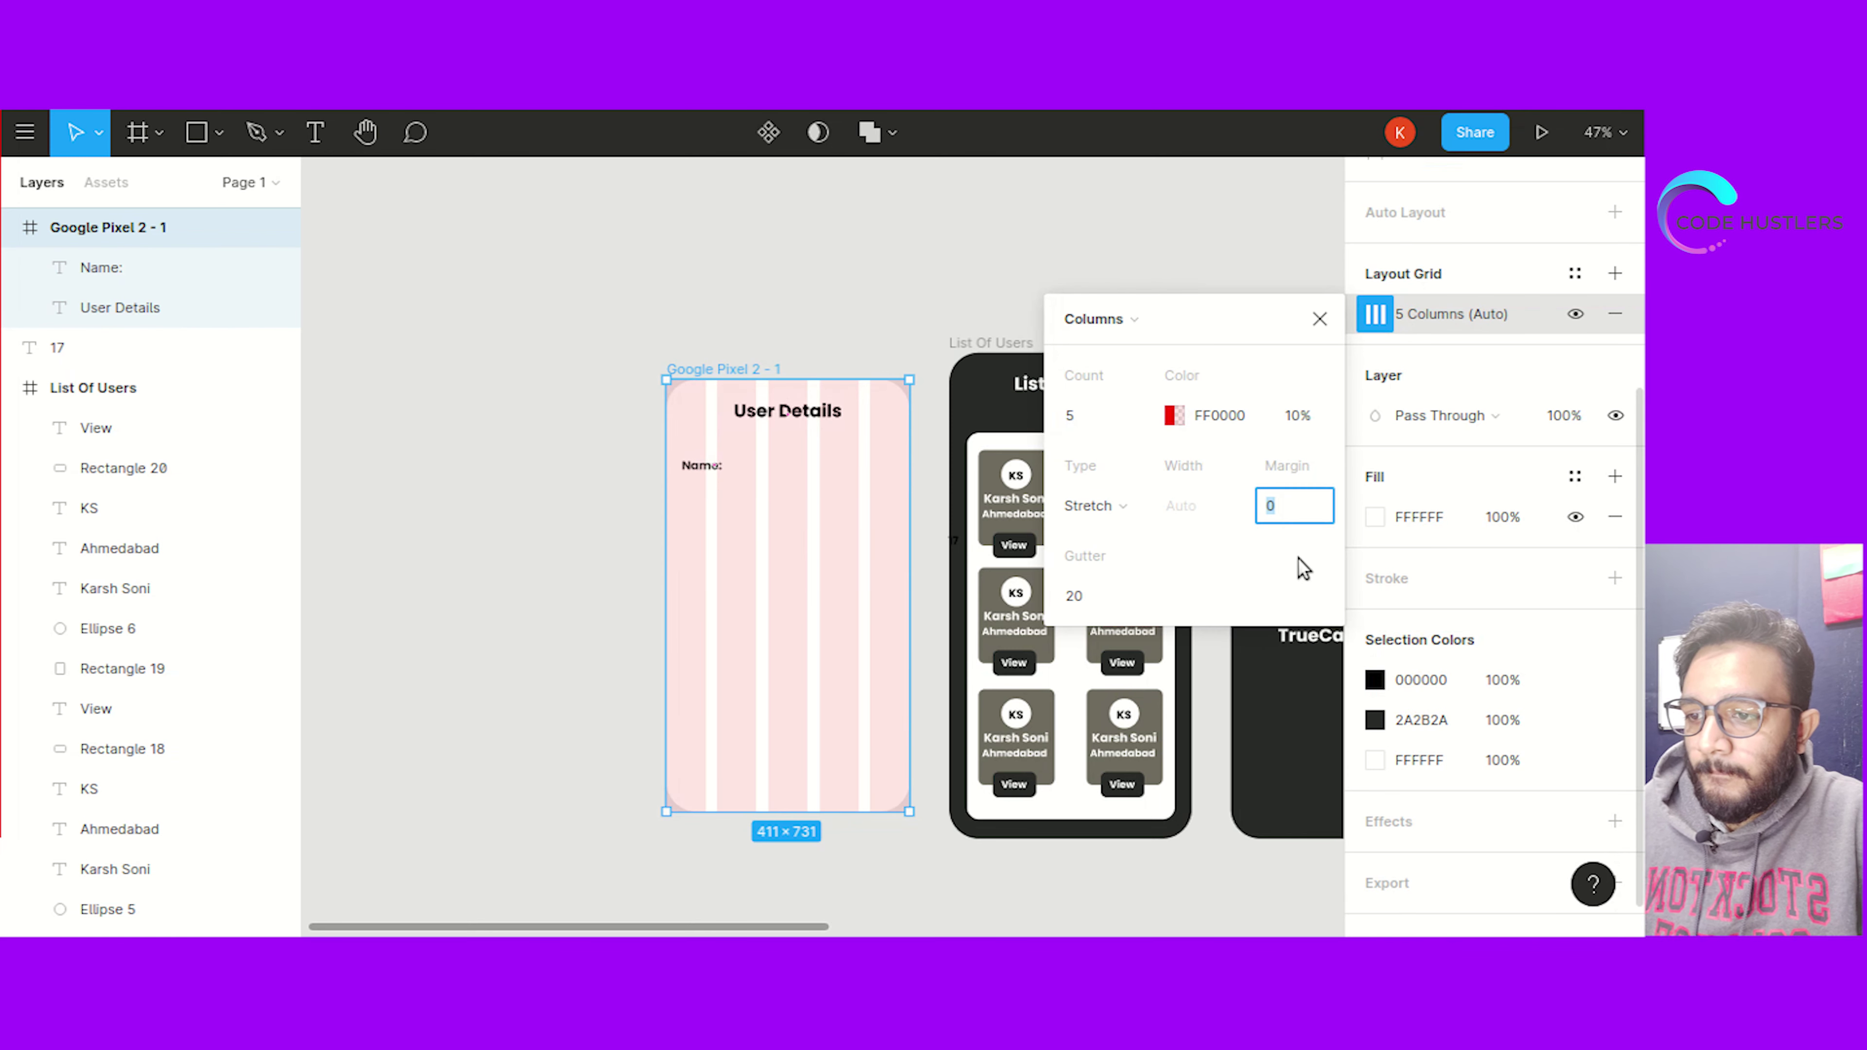
text(30)
key(Return)
Align the Name: label to the grid's 30 px left margin
click(482, 467)
click(698, 469)
drag(711, 466, 738, 447)
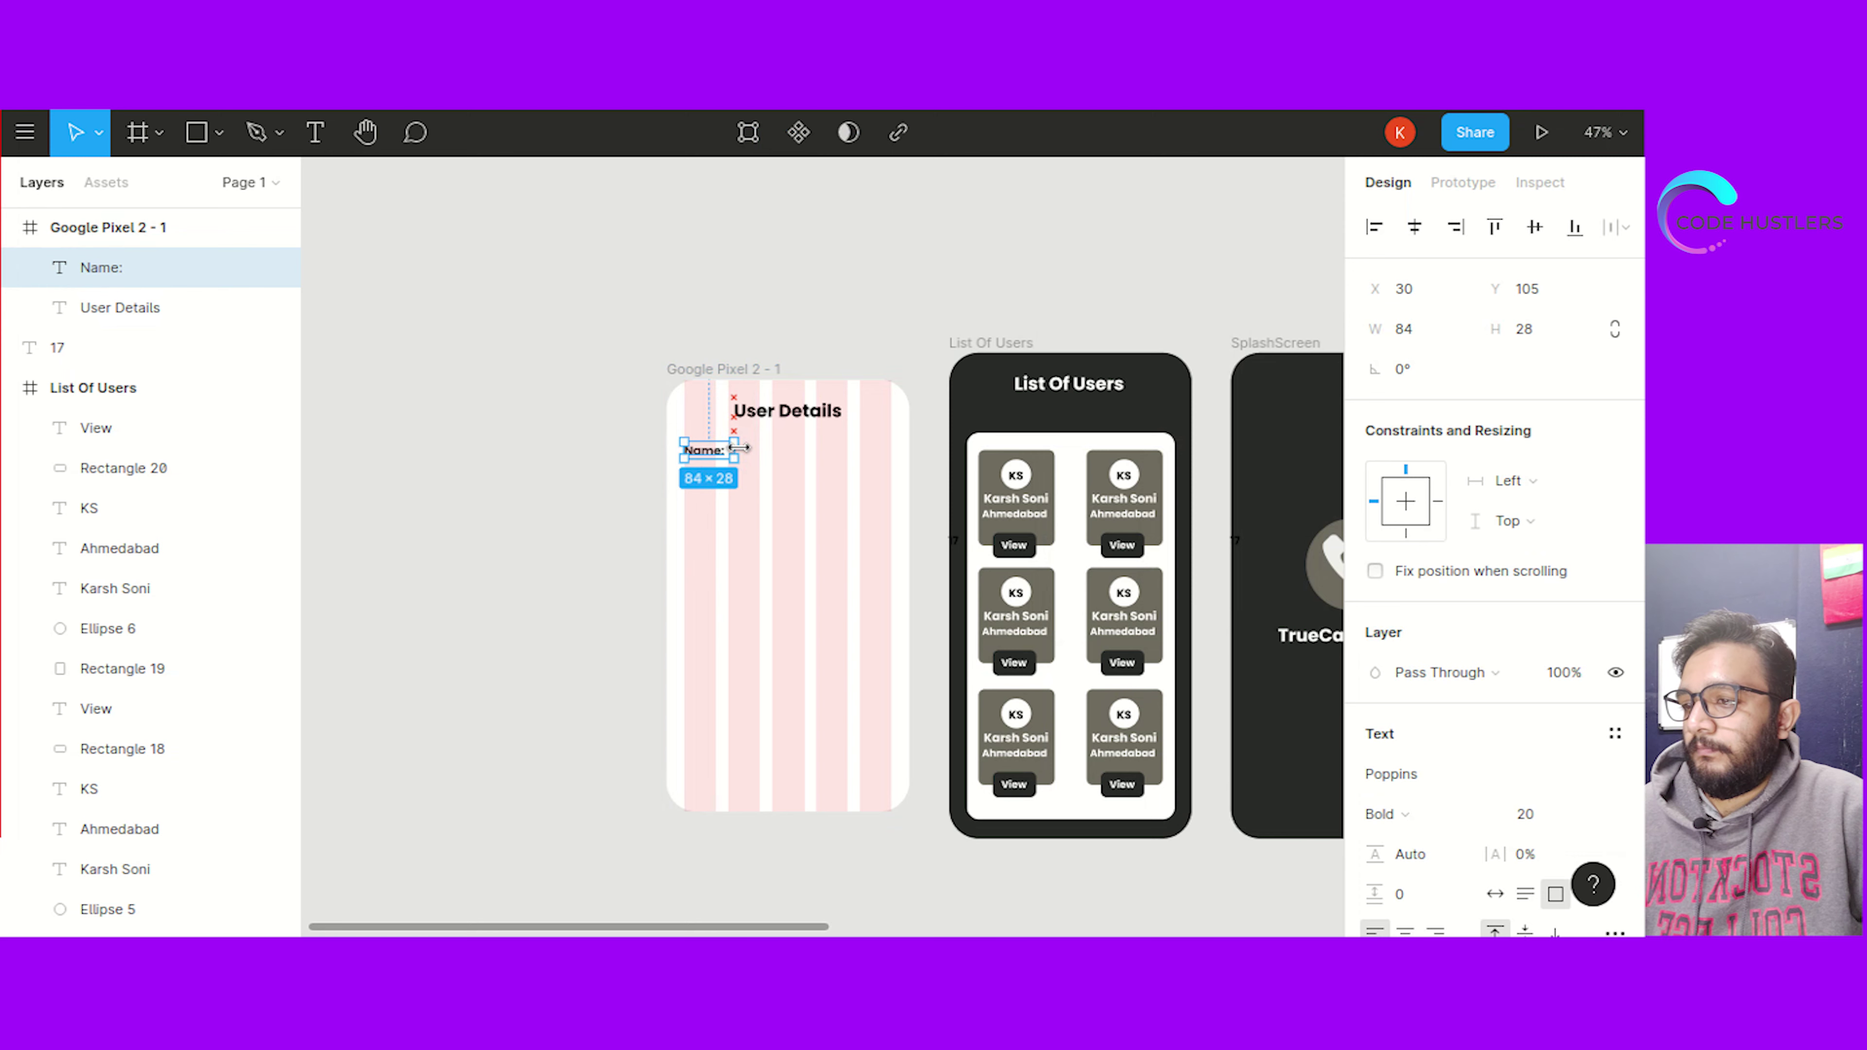
Add a 'City Name:' label below Name: and widen it onto one line
key(Escape)
click(702, 450)
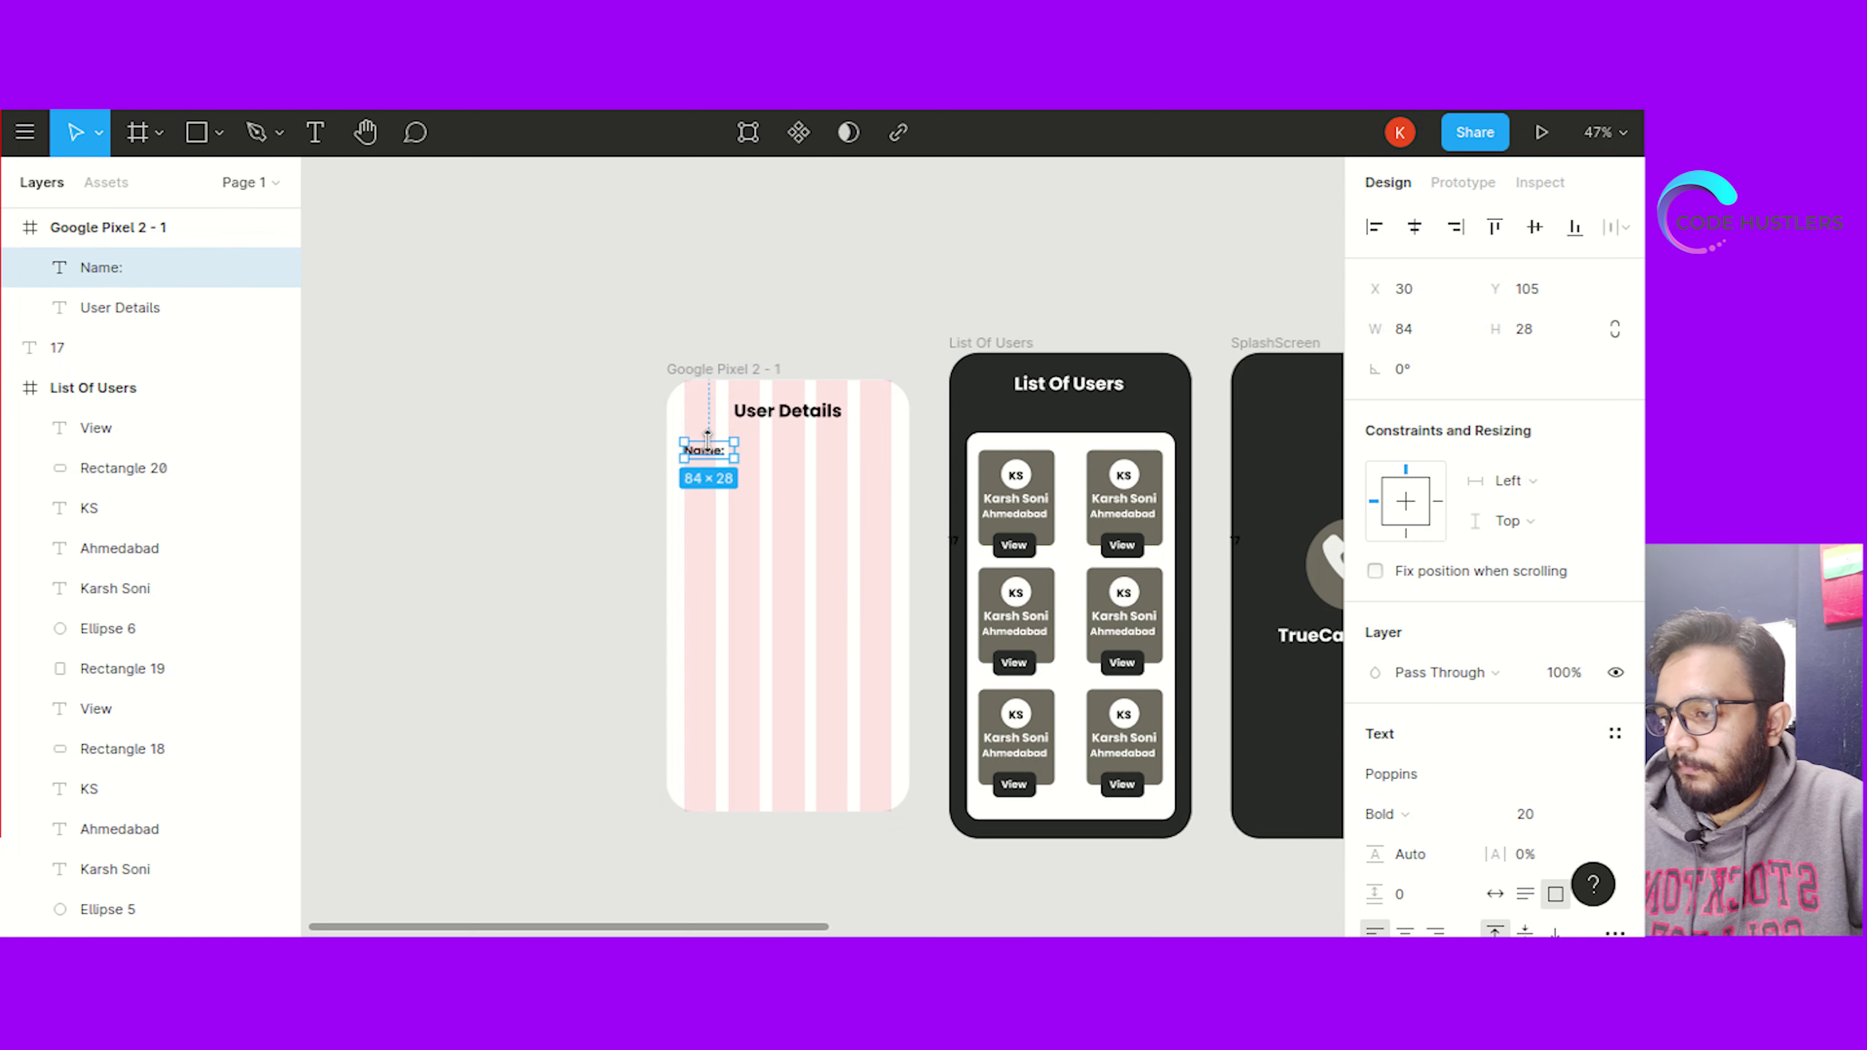
key(ctrl+v)
drag(711, 451, 711, 478)
double_click(711, 478)
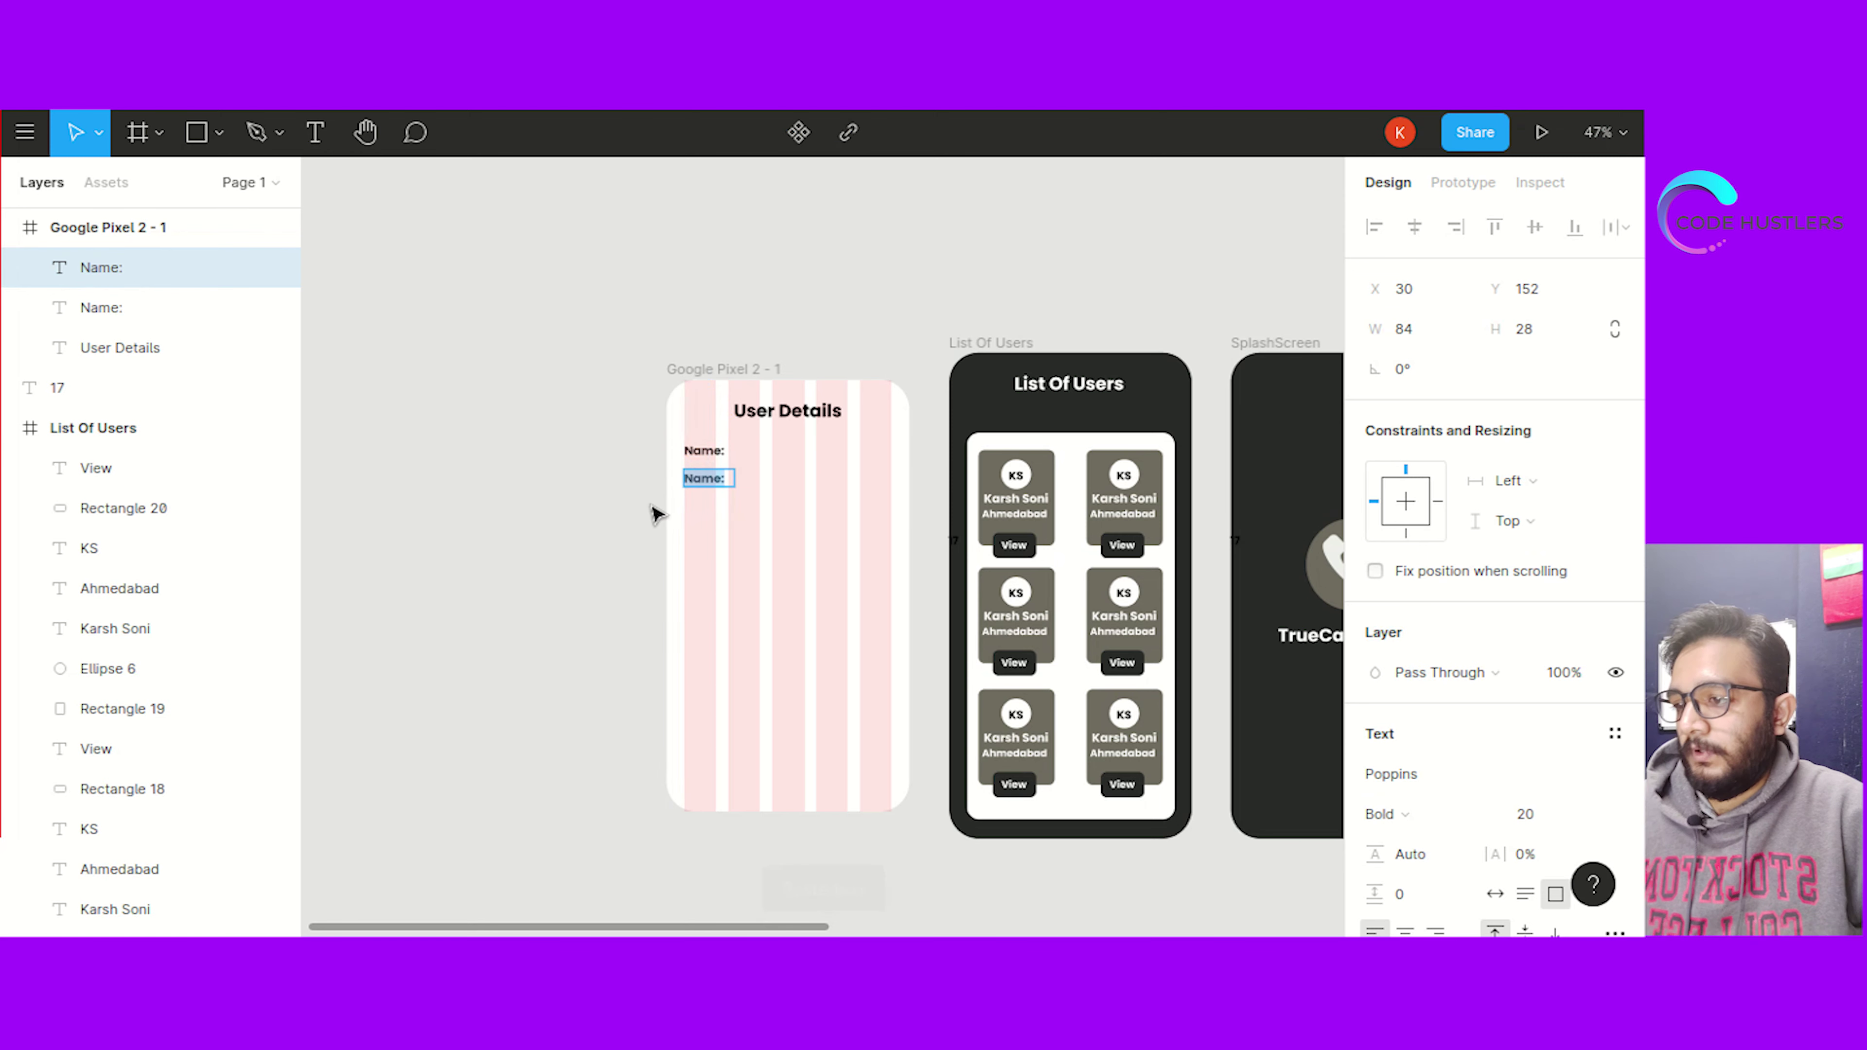
text(City )
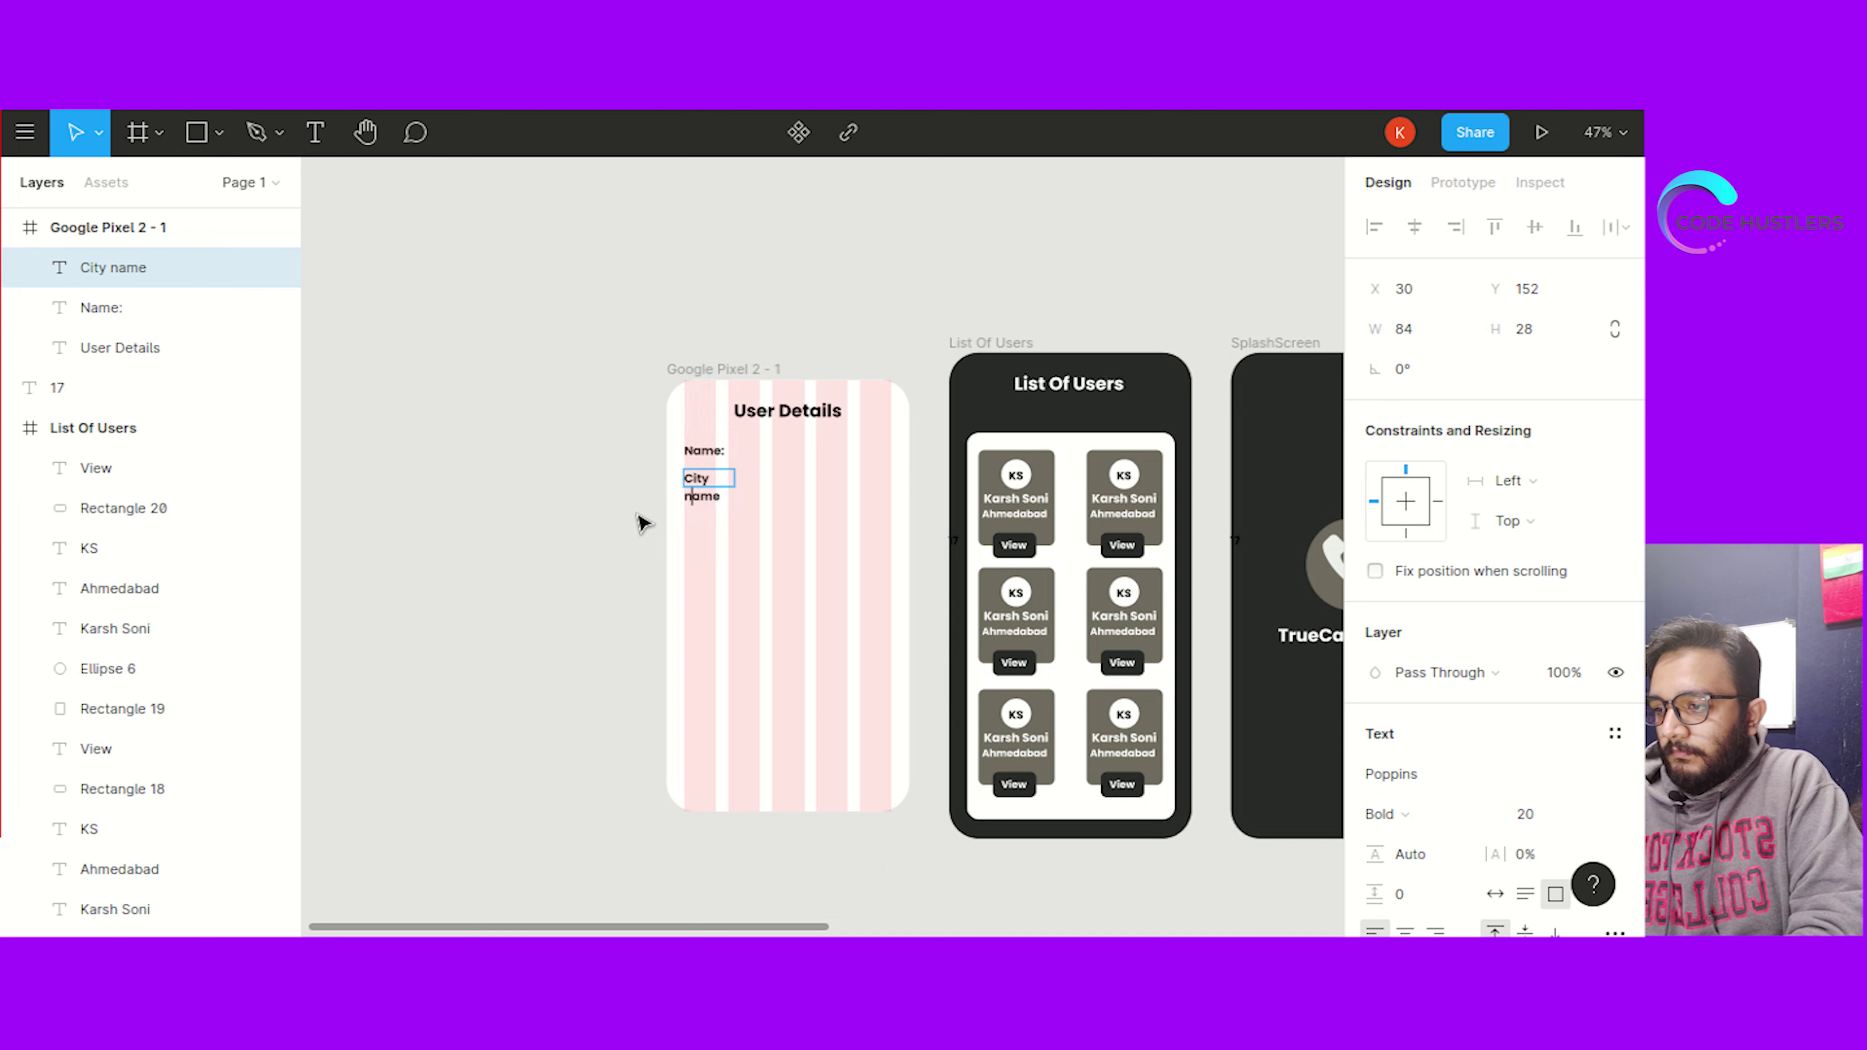
text(N)
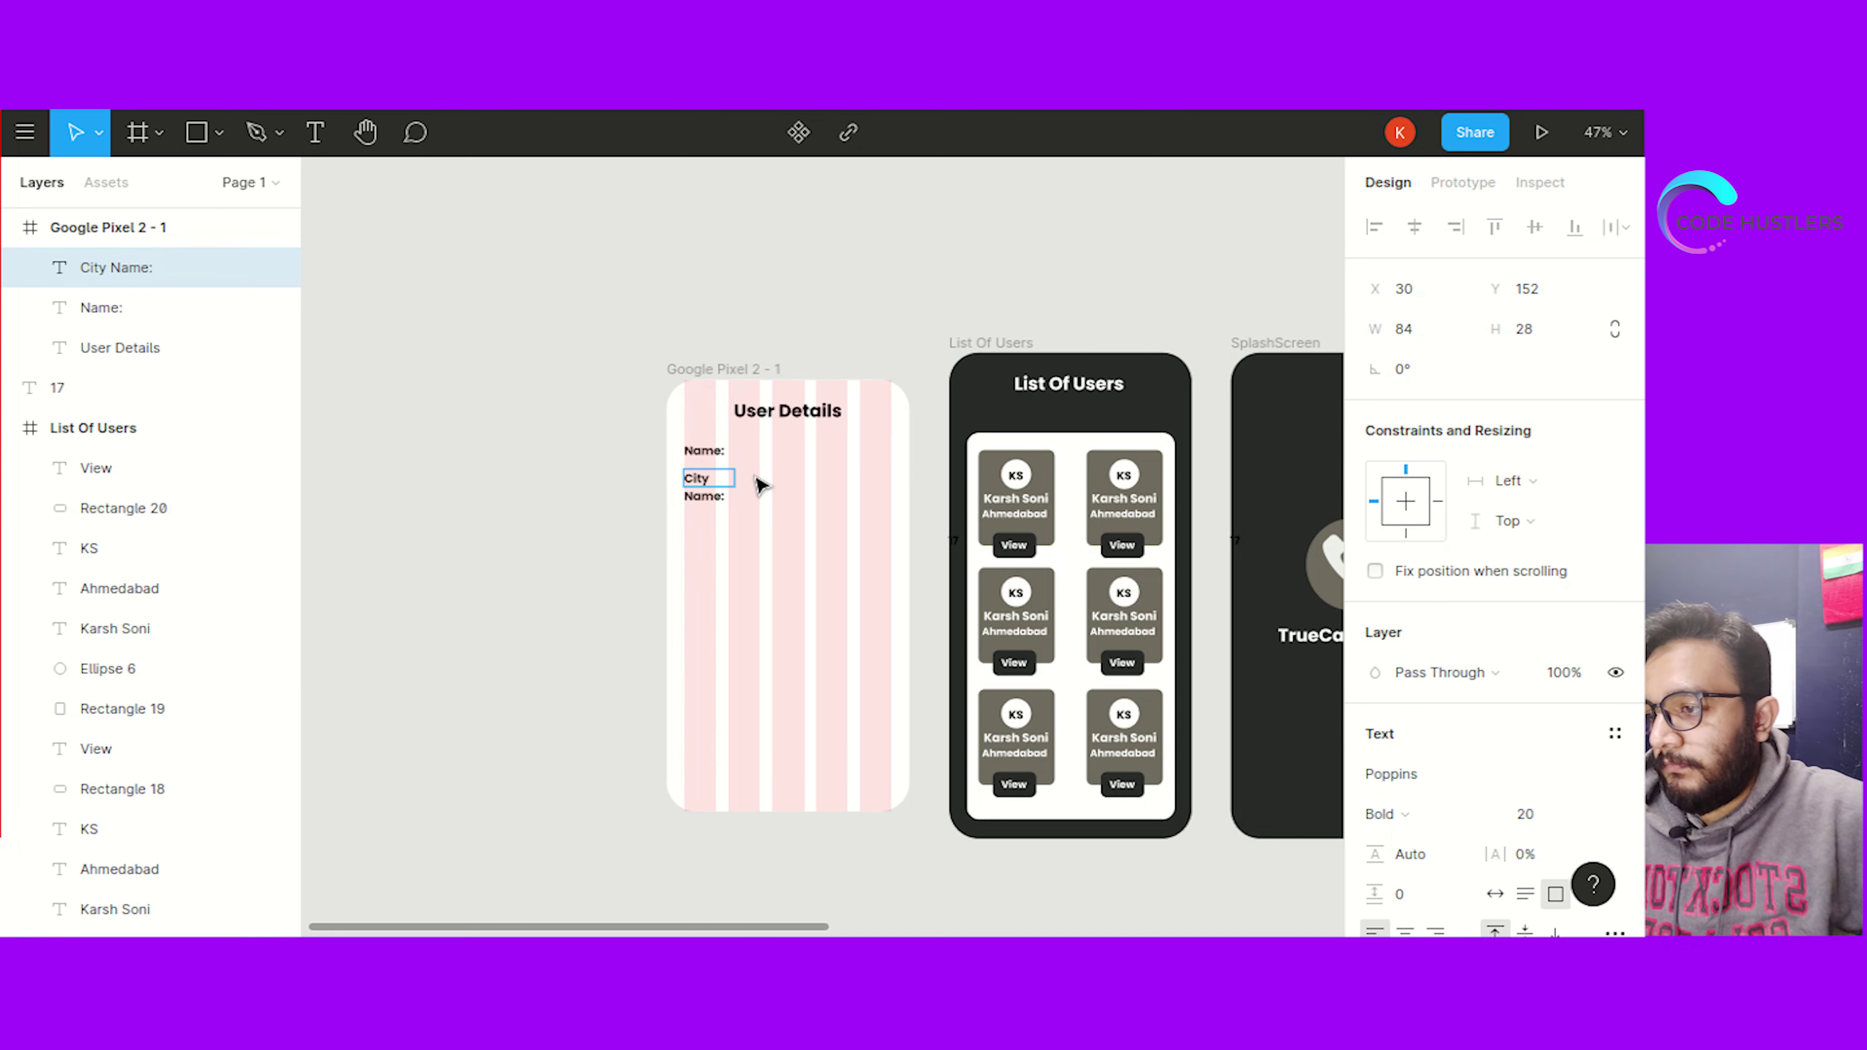
key(Escape)
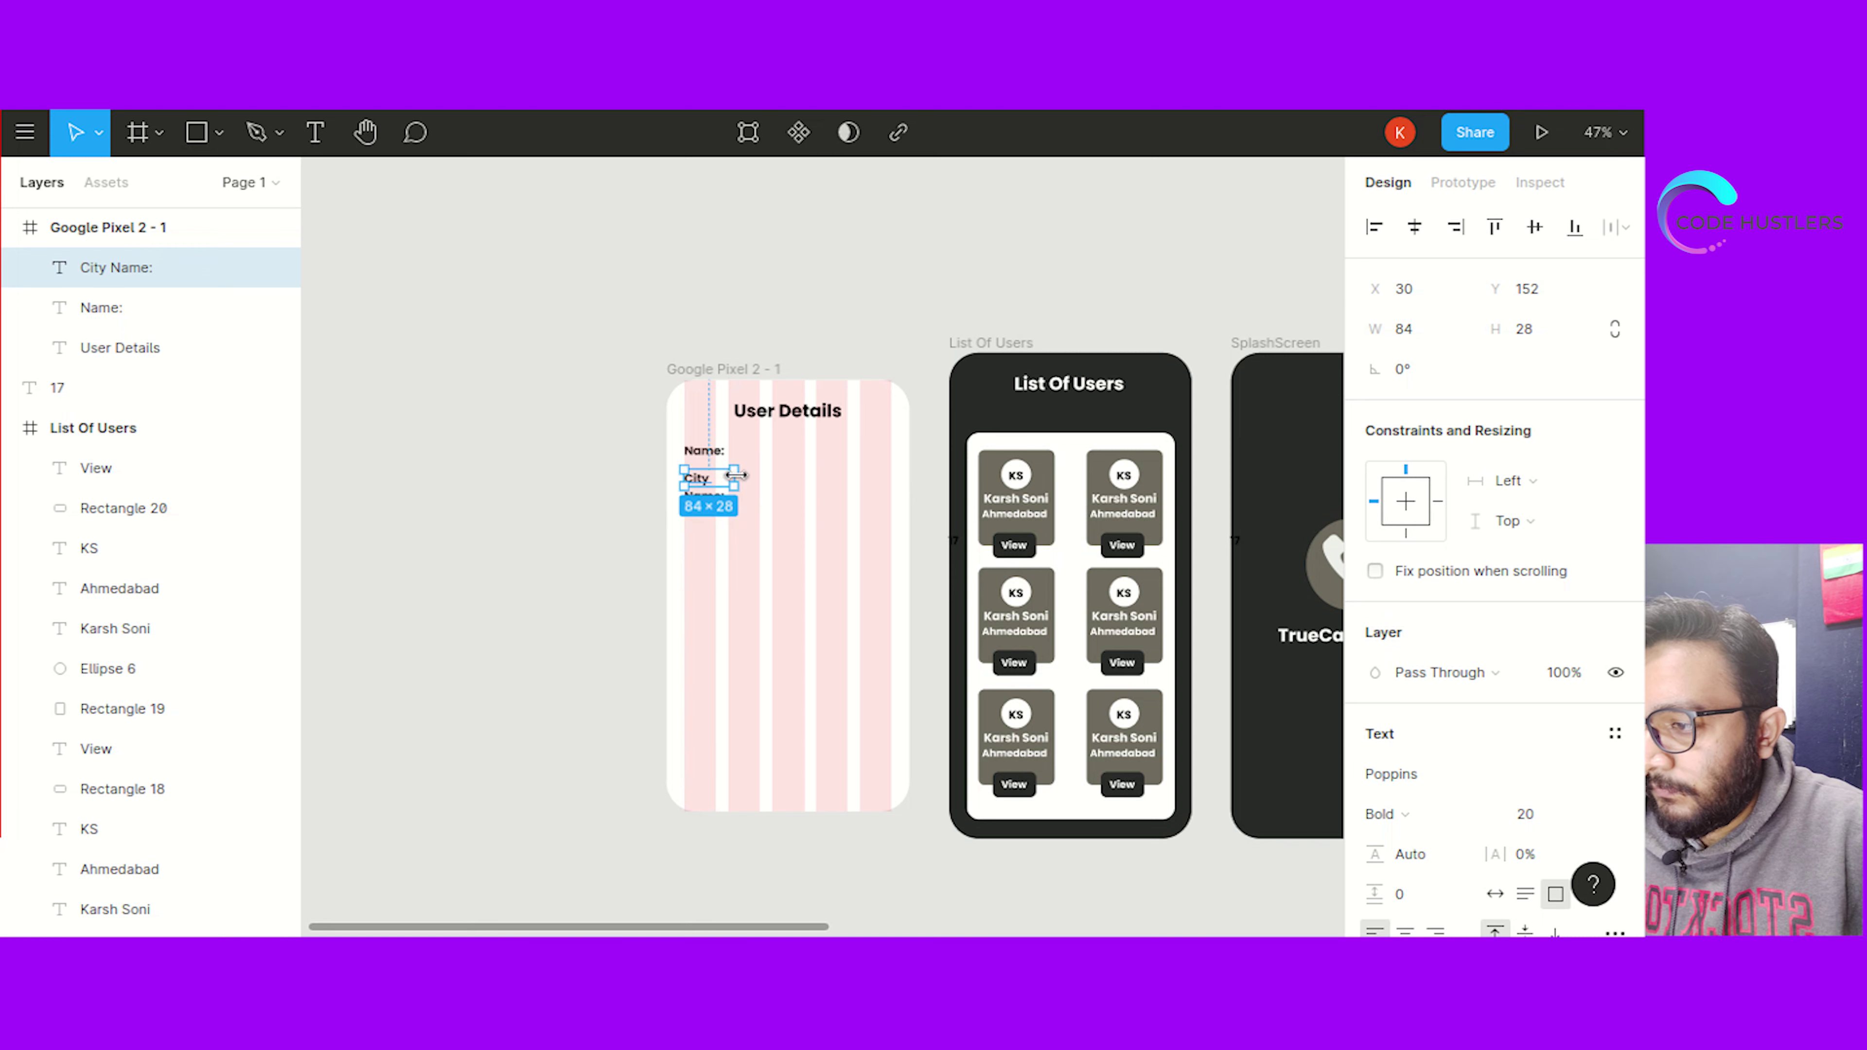
drag(735, 472, 724, 510)
click(518, 548)
Add a 'Phone Number:' label below City Name:, widened to 168 to fit one line
click(738, 479)
key(ctrl+v)
double_click(718, 507)
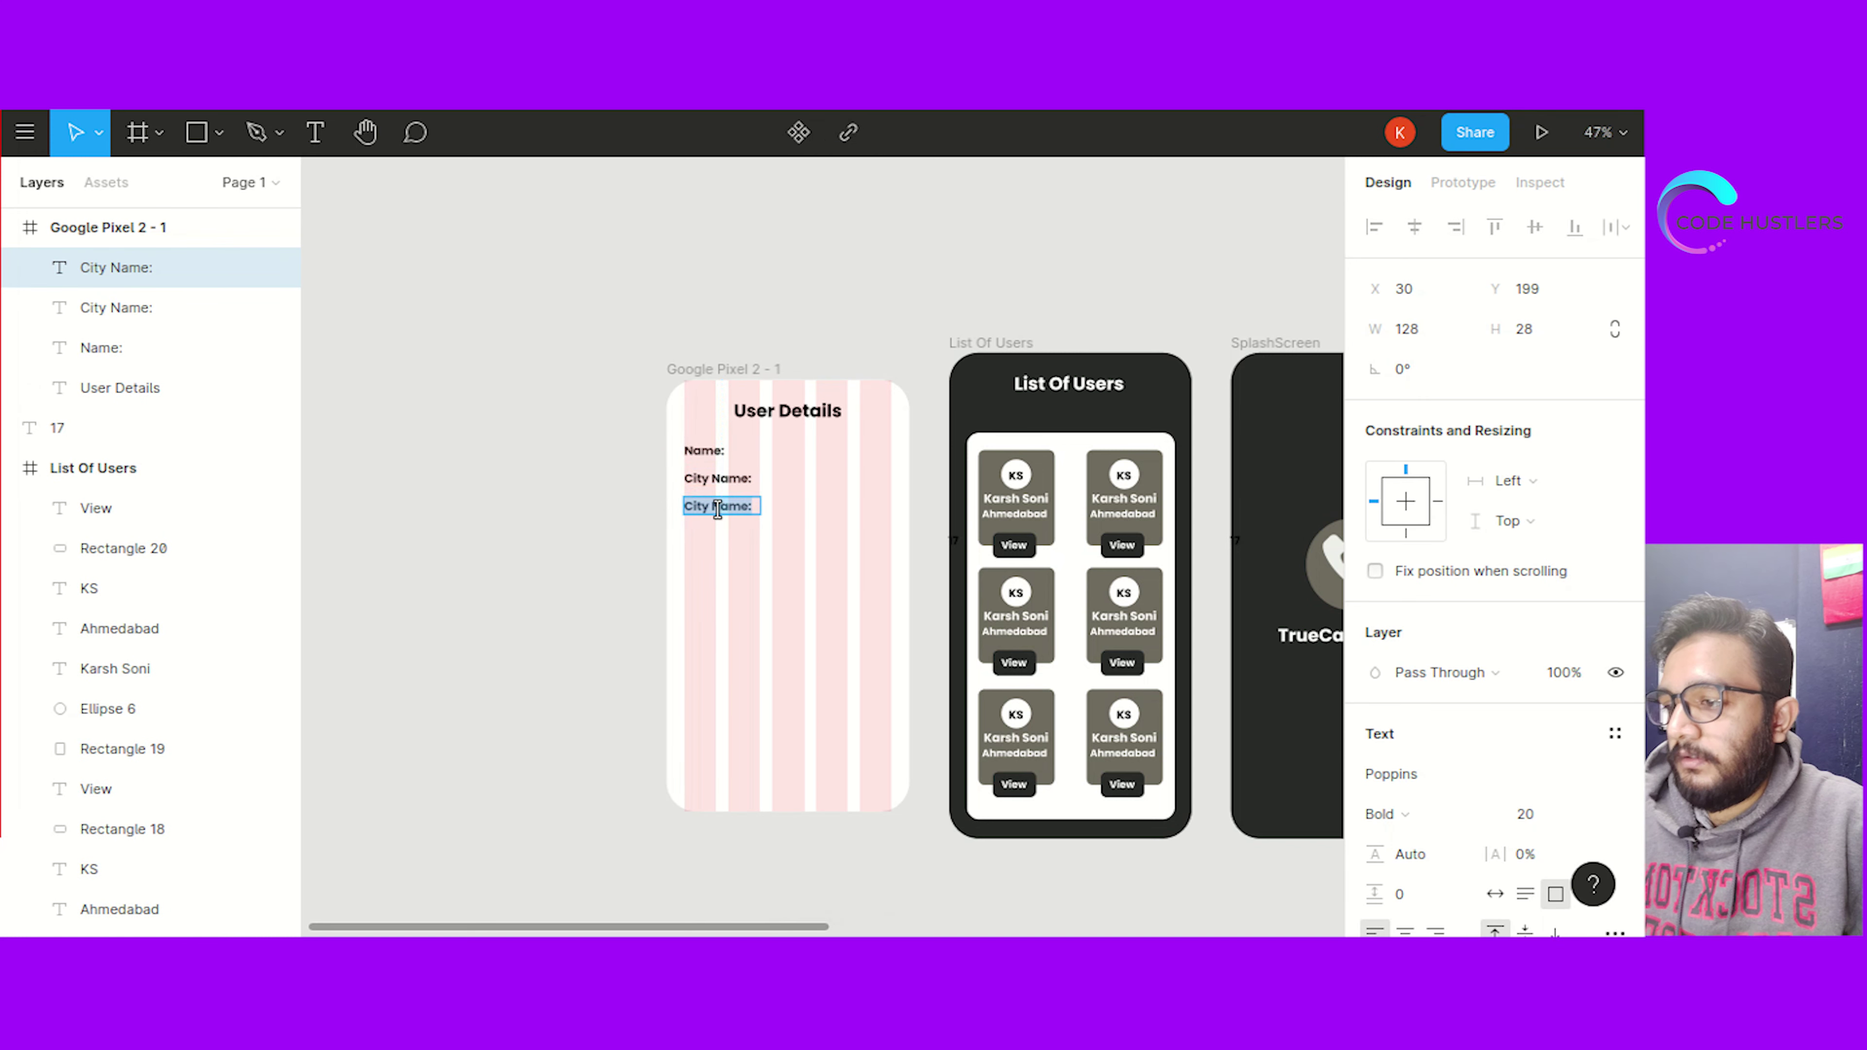
text(Phone Nu,mber)
key(BackSpace)
key(BackSpace)
key(BackSpace)
key(BackSpace)
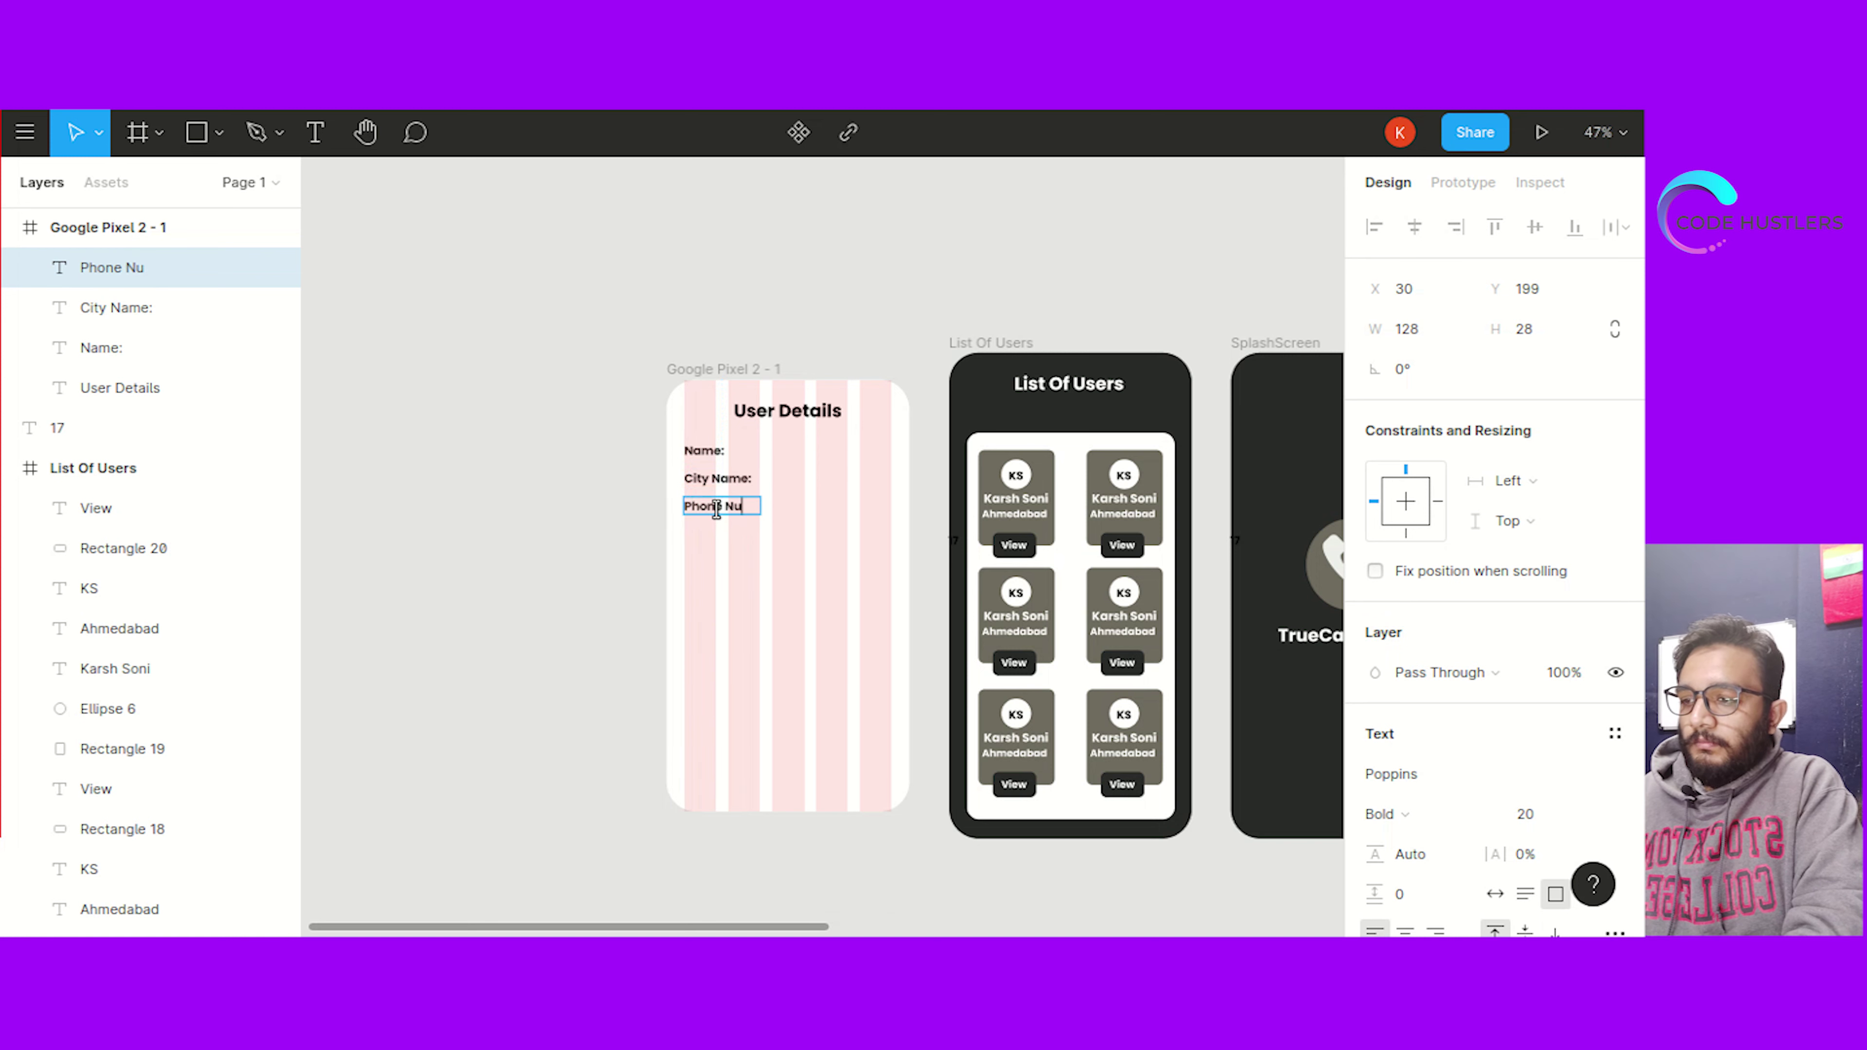
text(mber:)
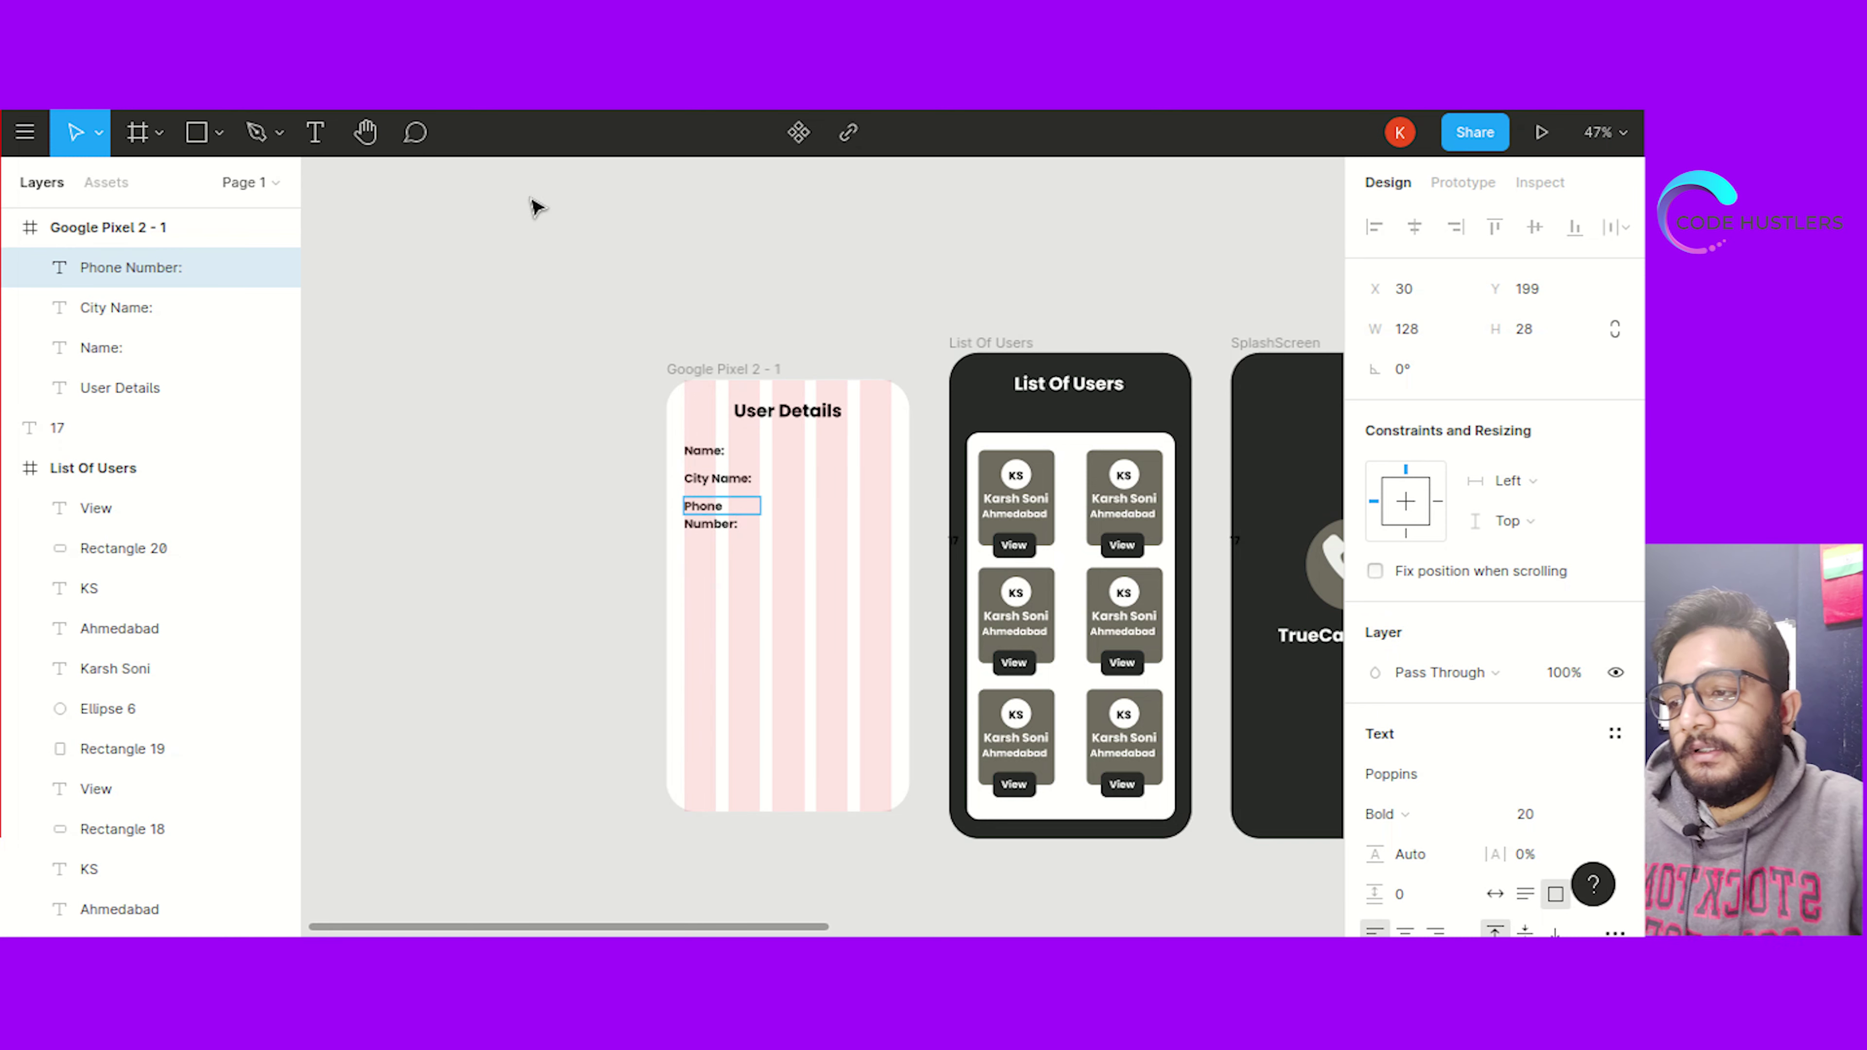
key(Escape)
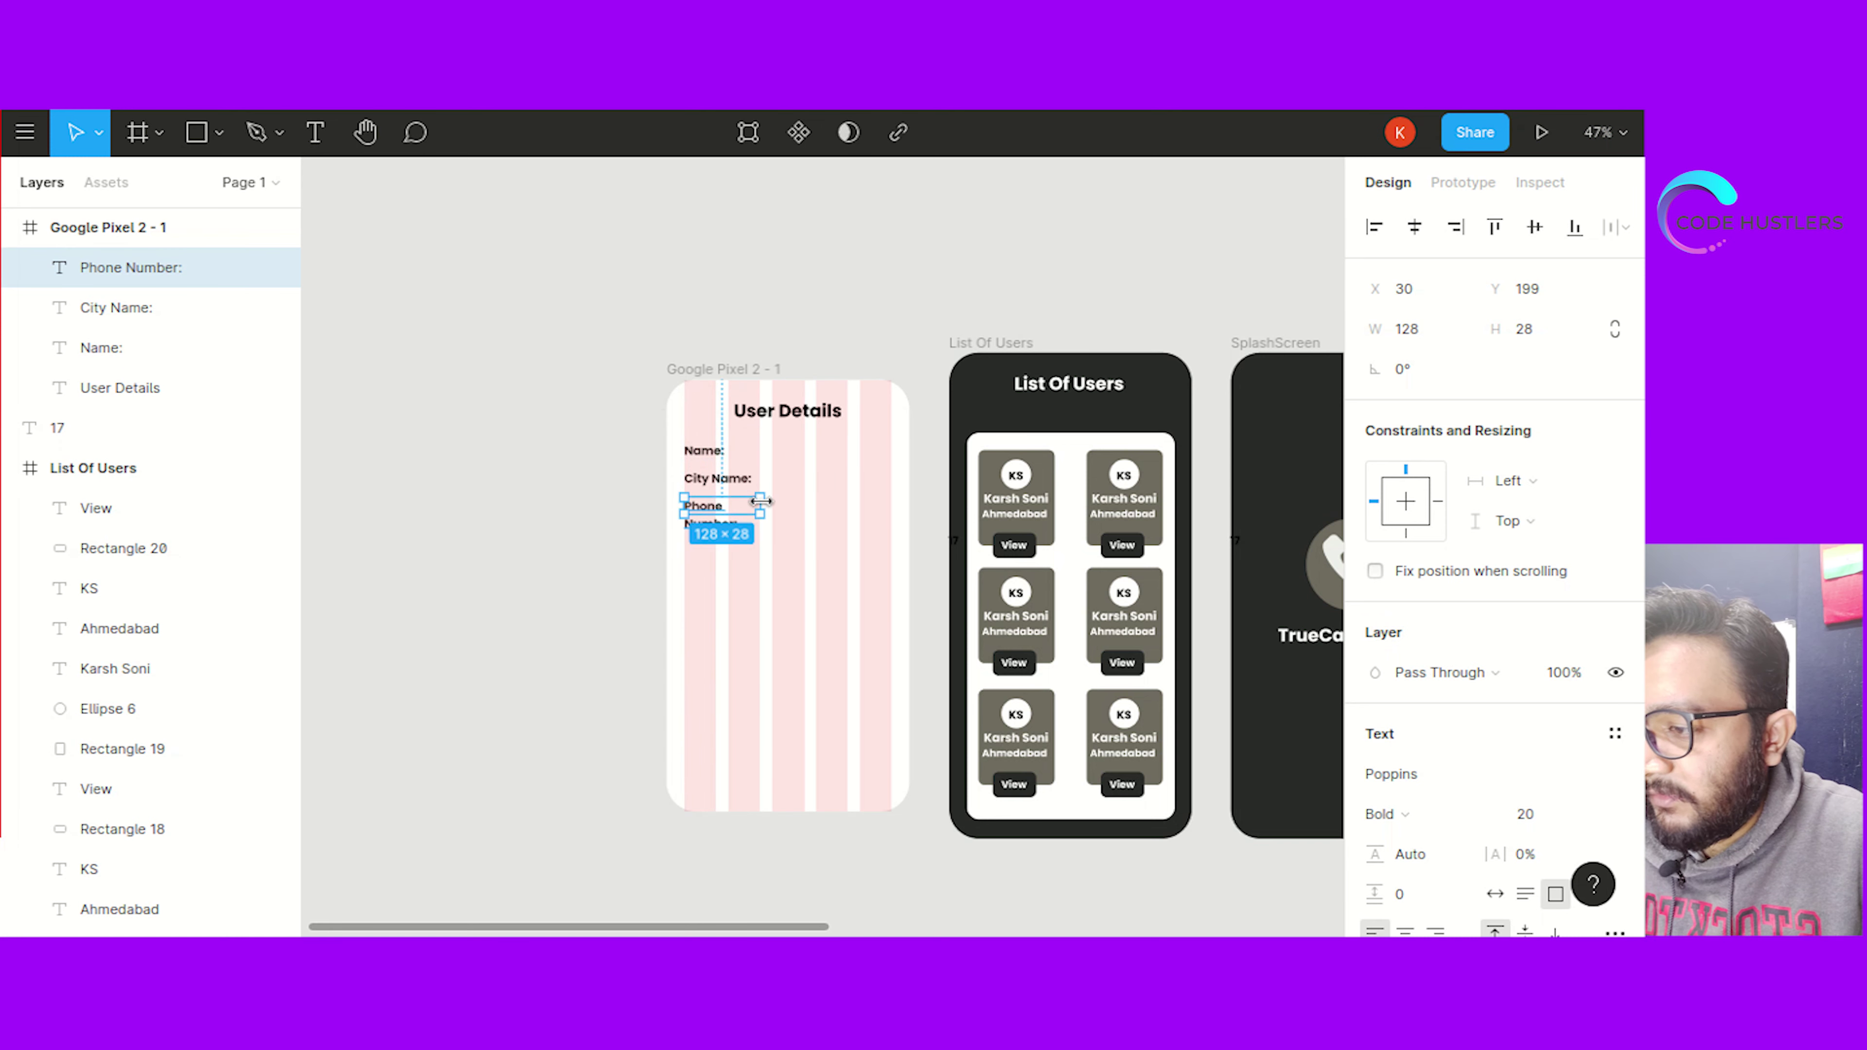
drag(761, 505, 785, 510)
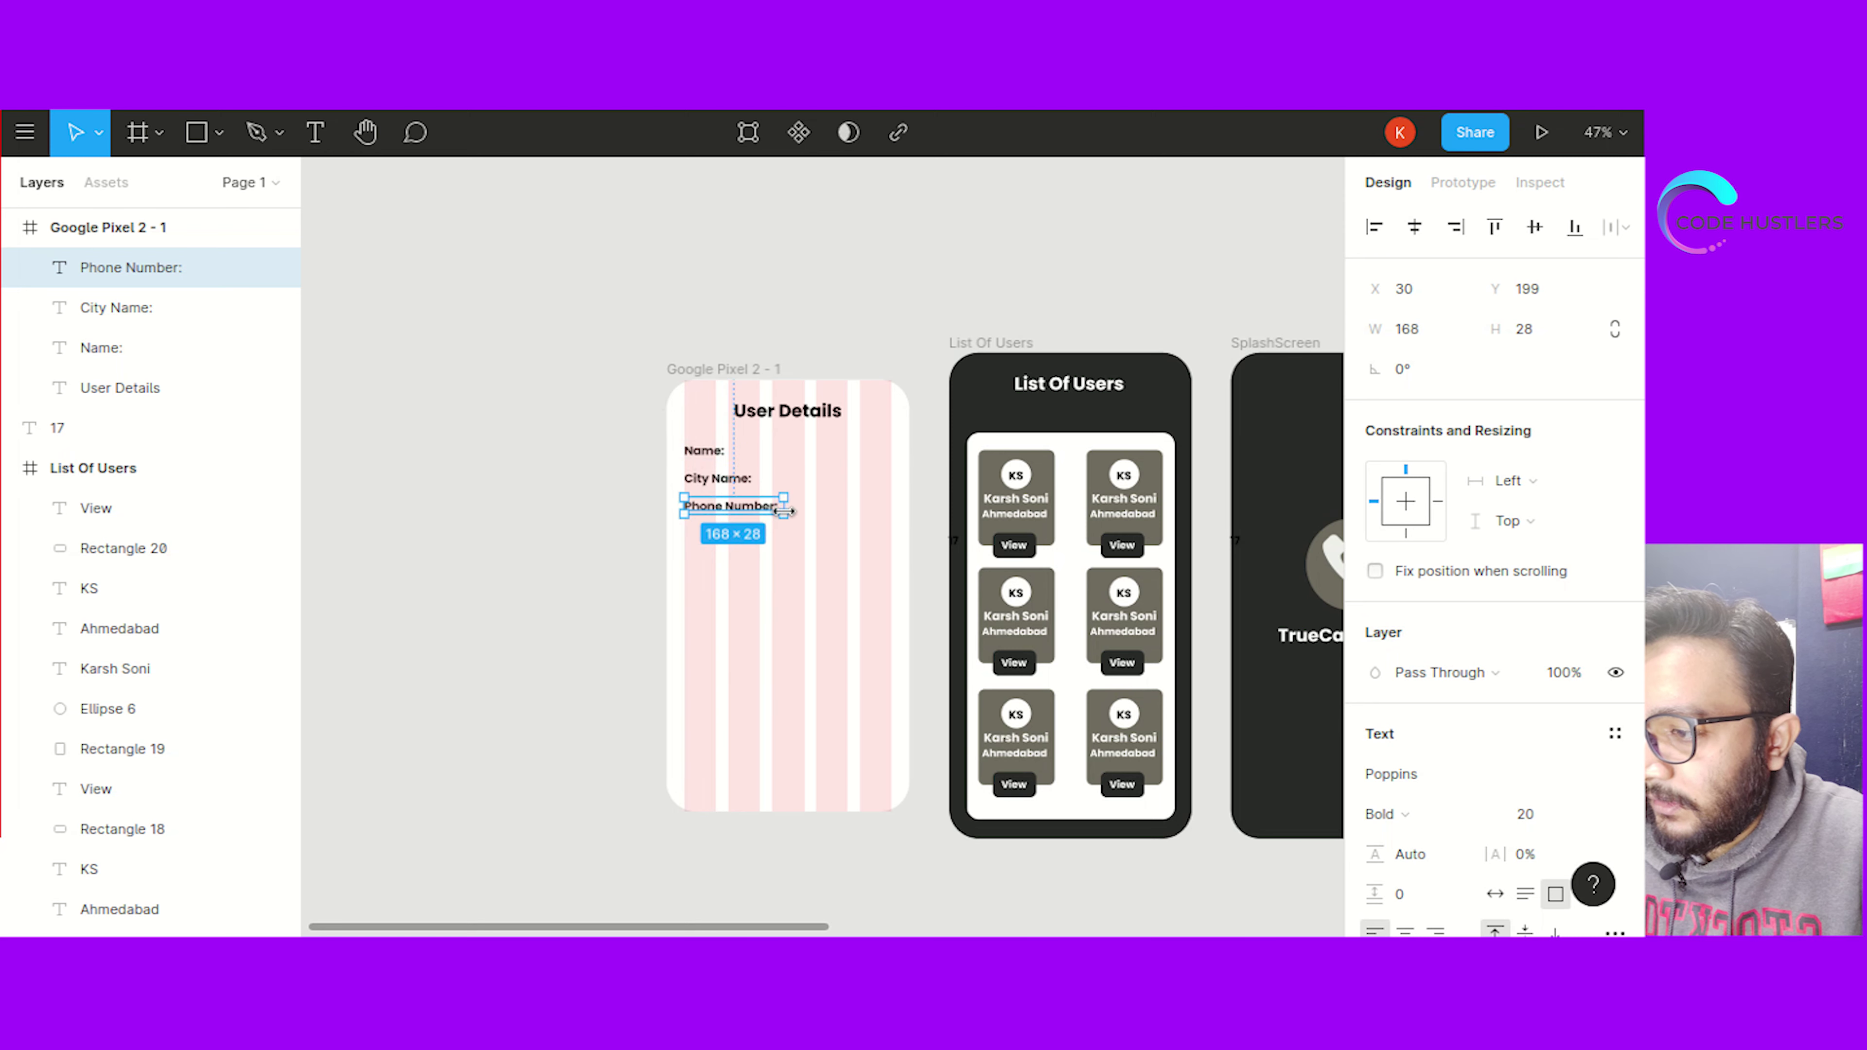
Hide the frame's layout grid and paste a copy of the three labels to their right
click(539, 479)
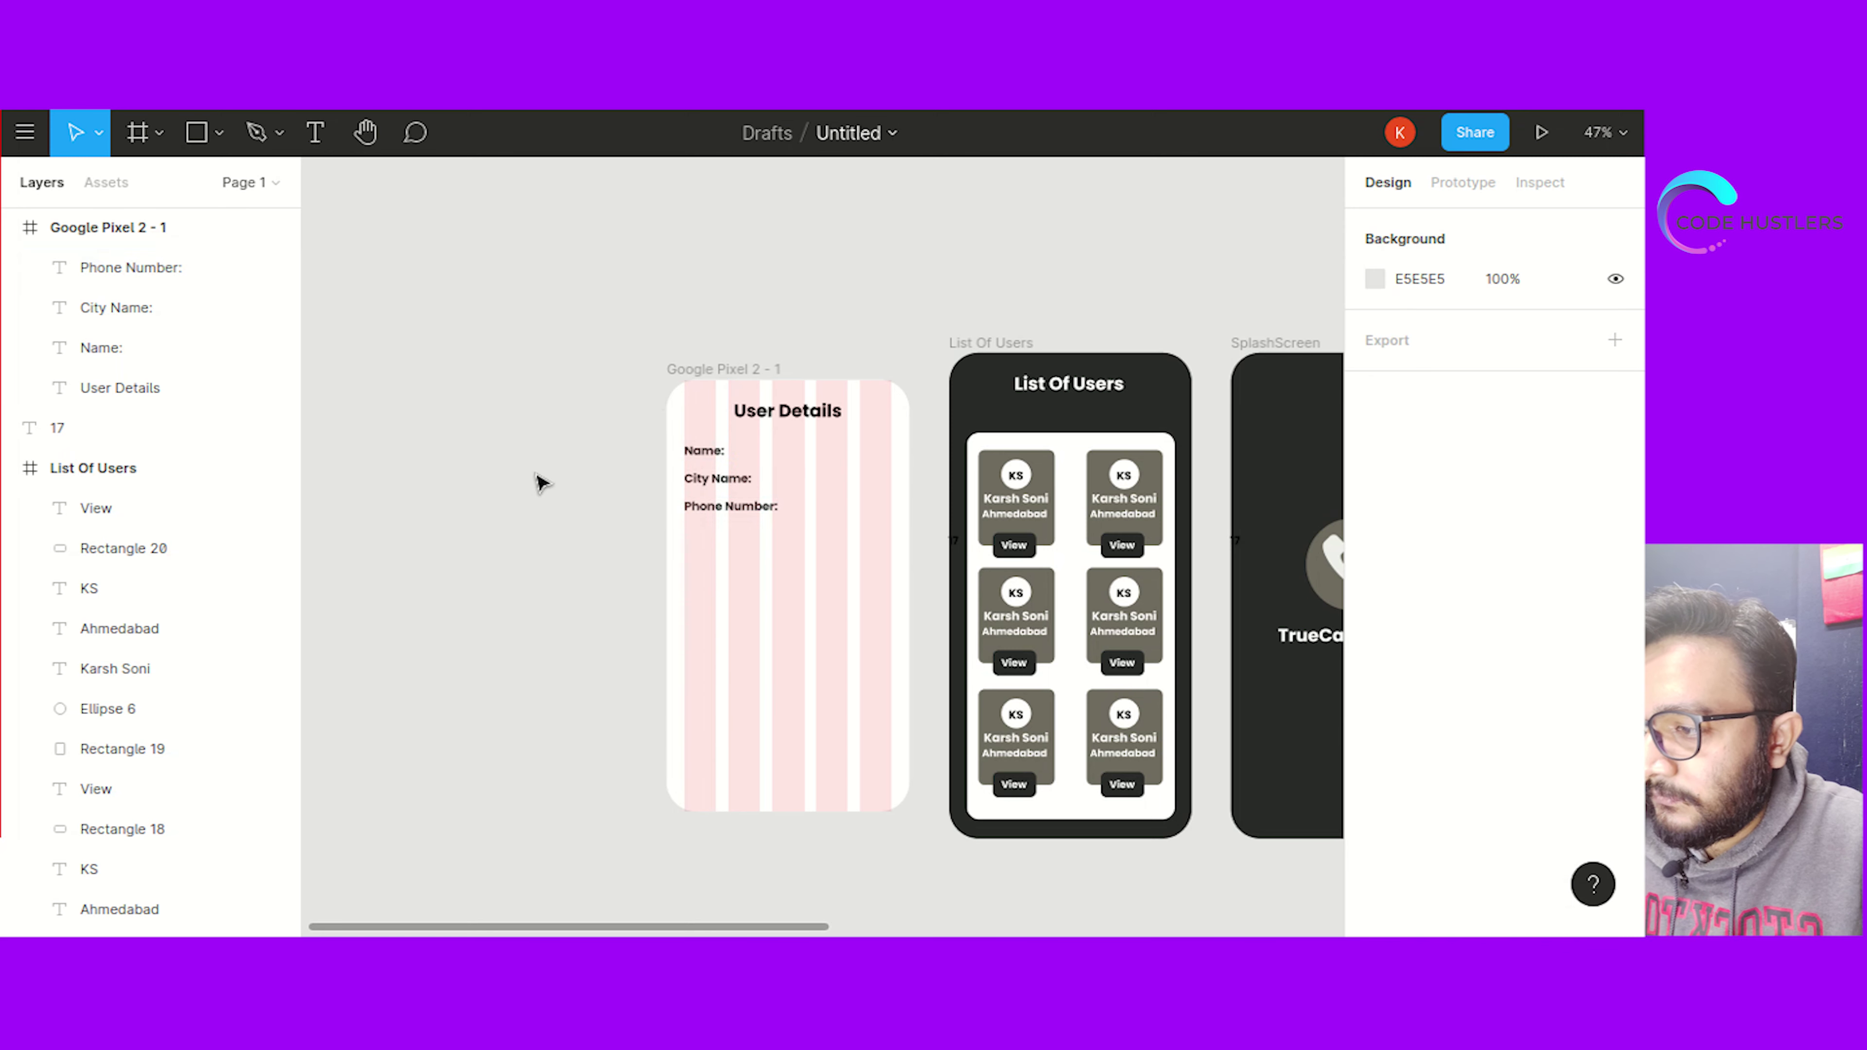
click(705, 367)
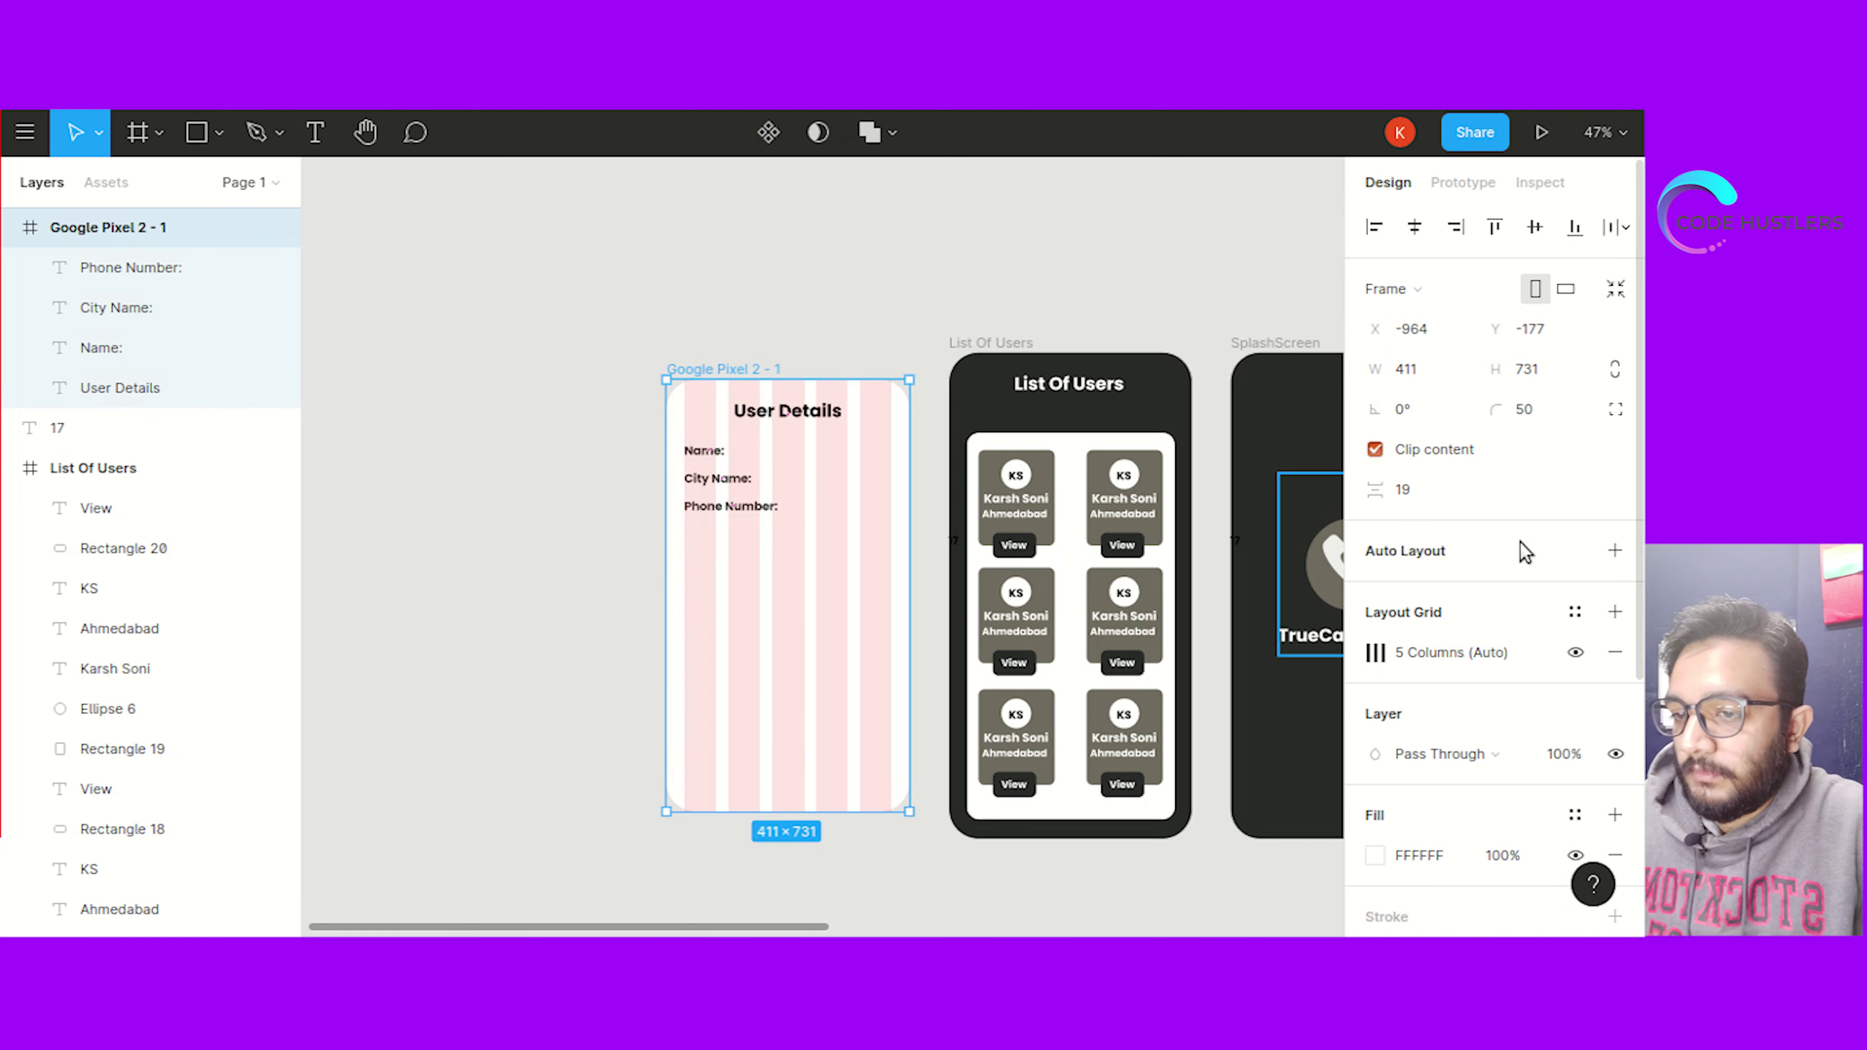
click(1574, 653)
click(558, 565)
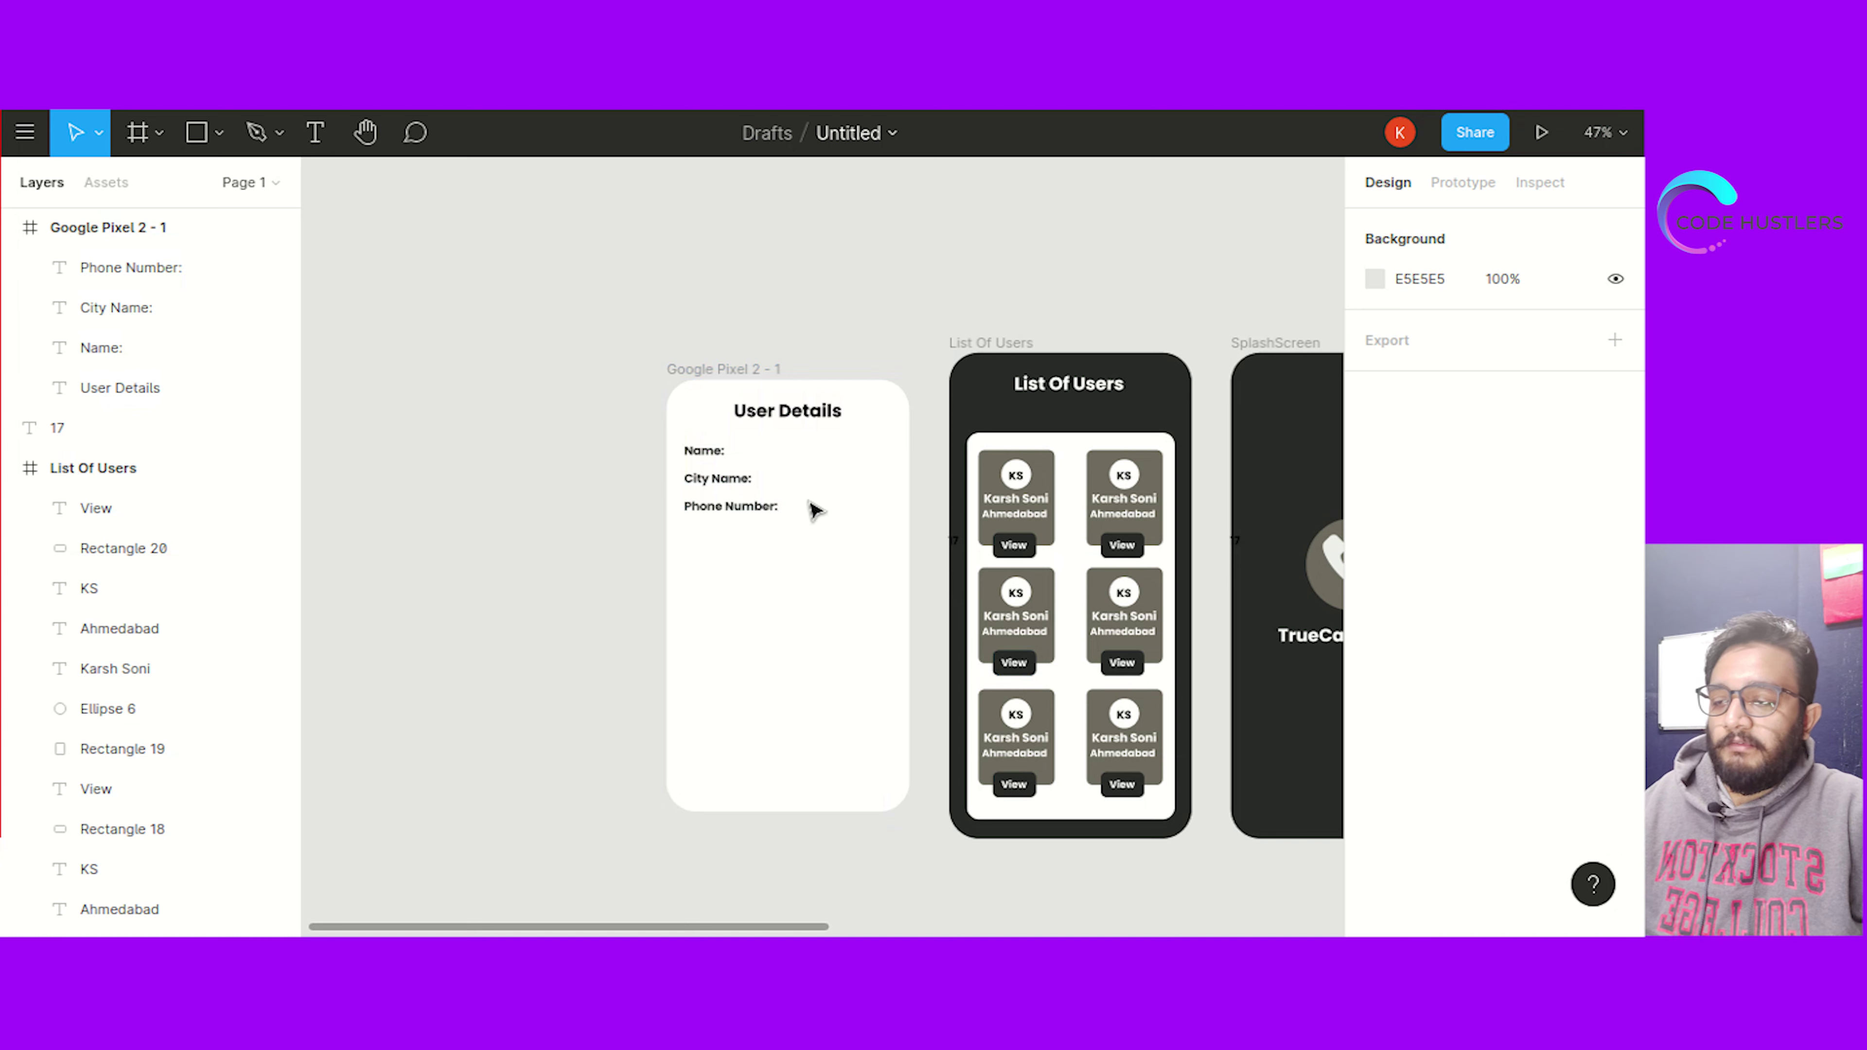
drag(812, 546, 874, 465)
key(ctrl+v)
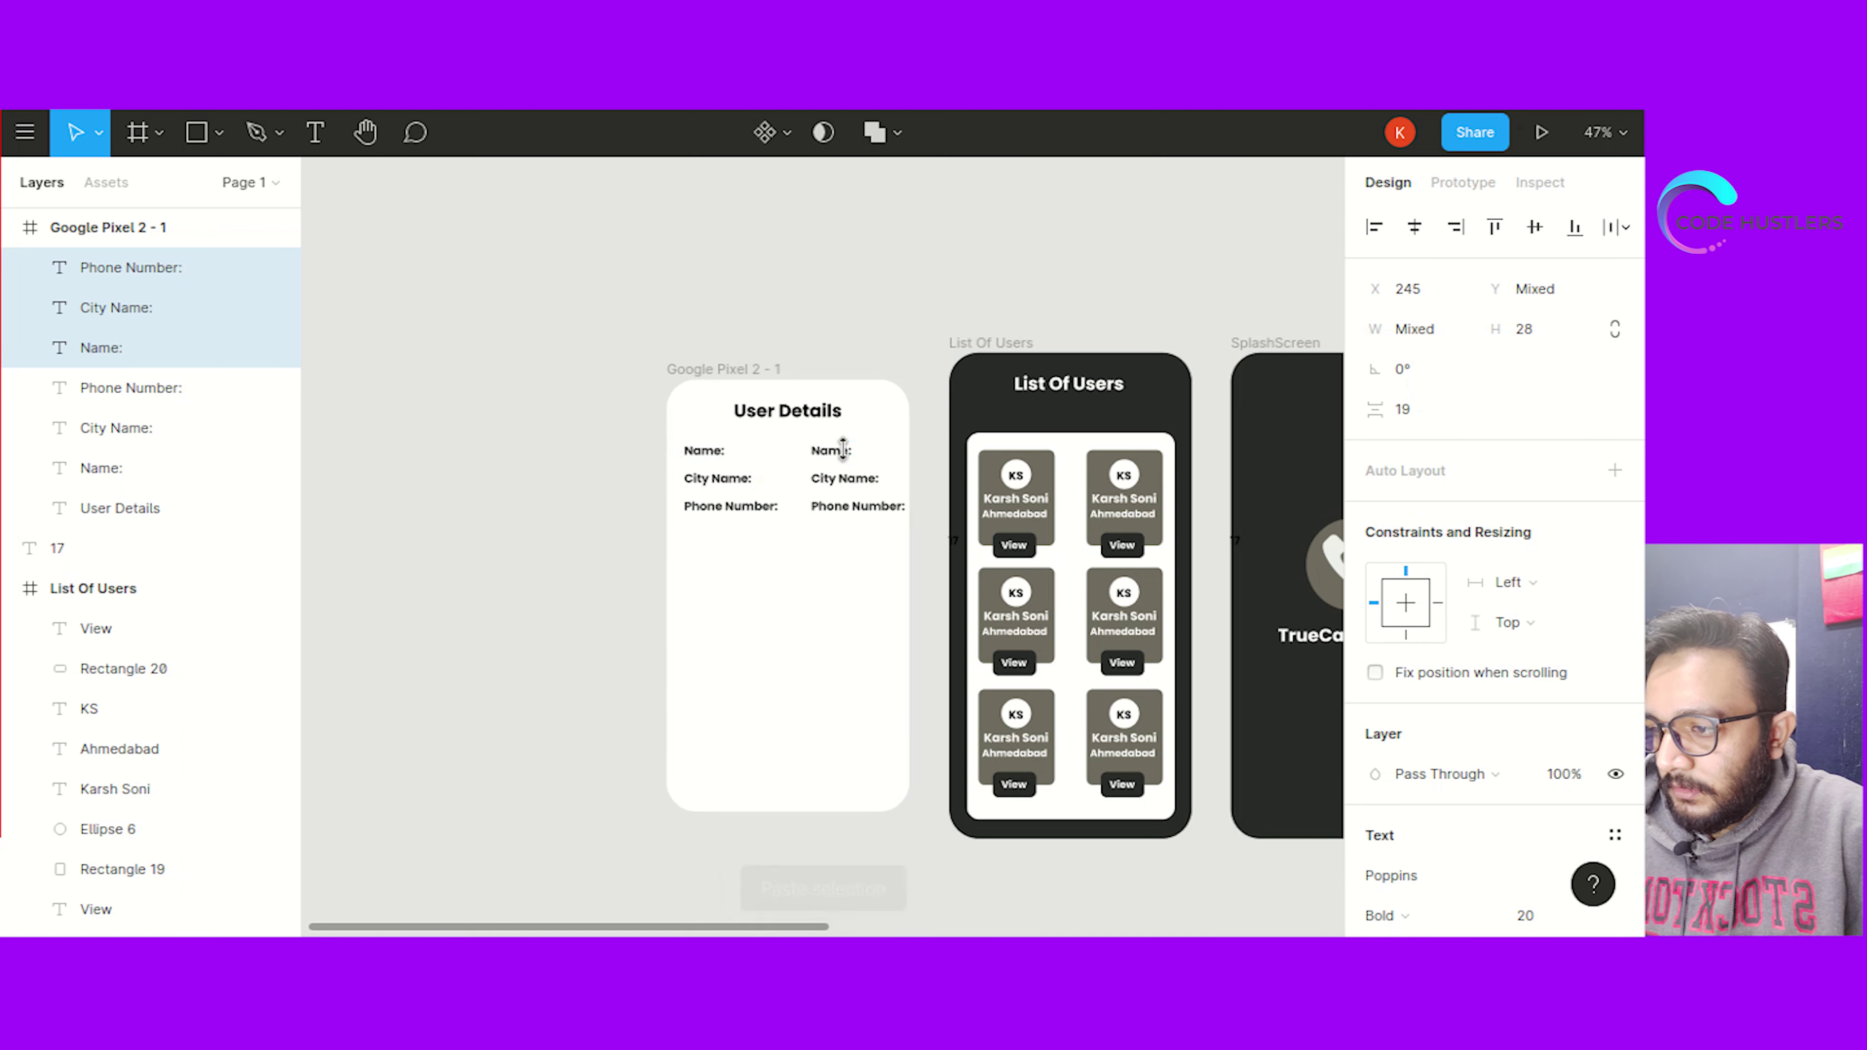
Replace the copied Name: and City Name: labels with the user's name and 'Ahmedabad'
click(841, 452)
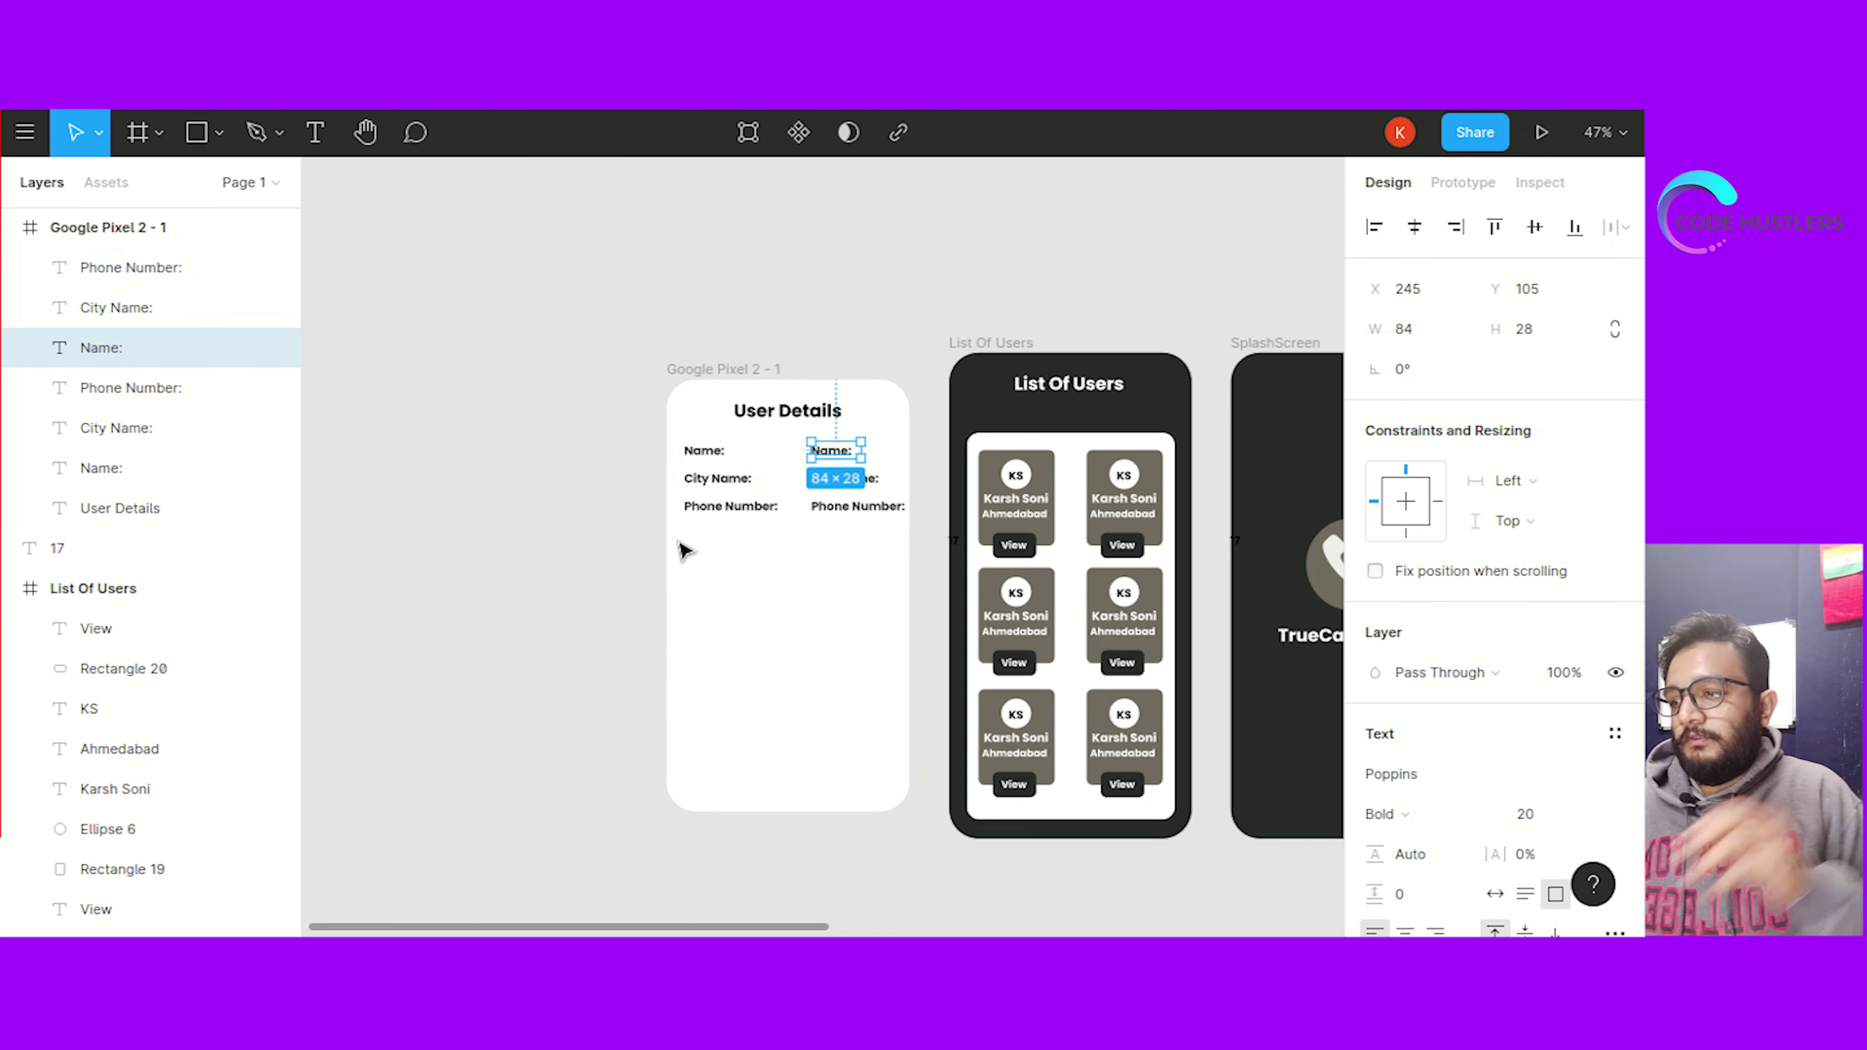
double_click(829, 450)
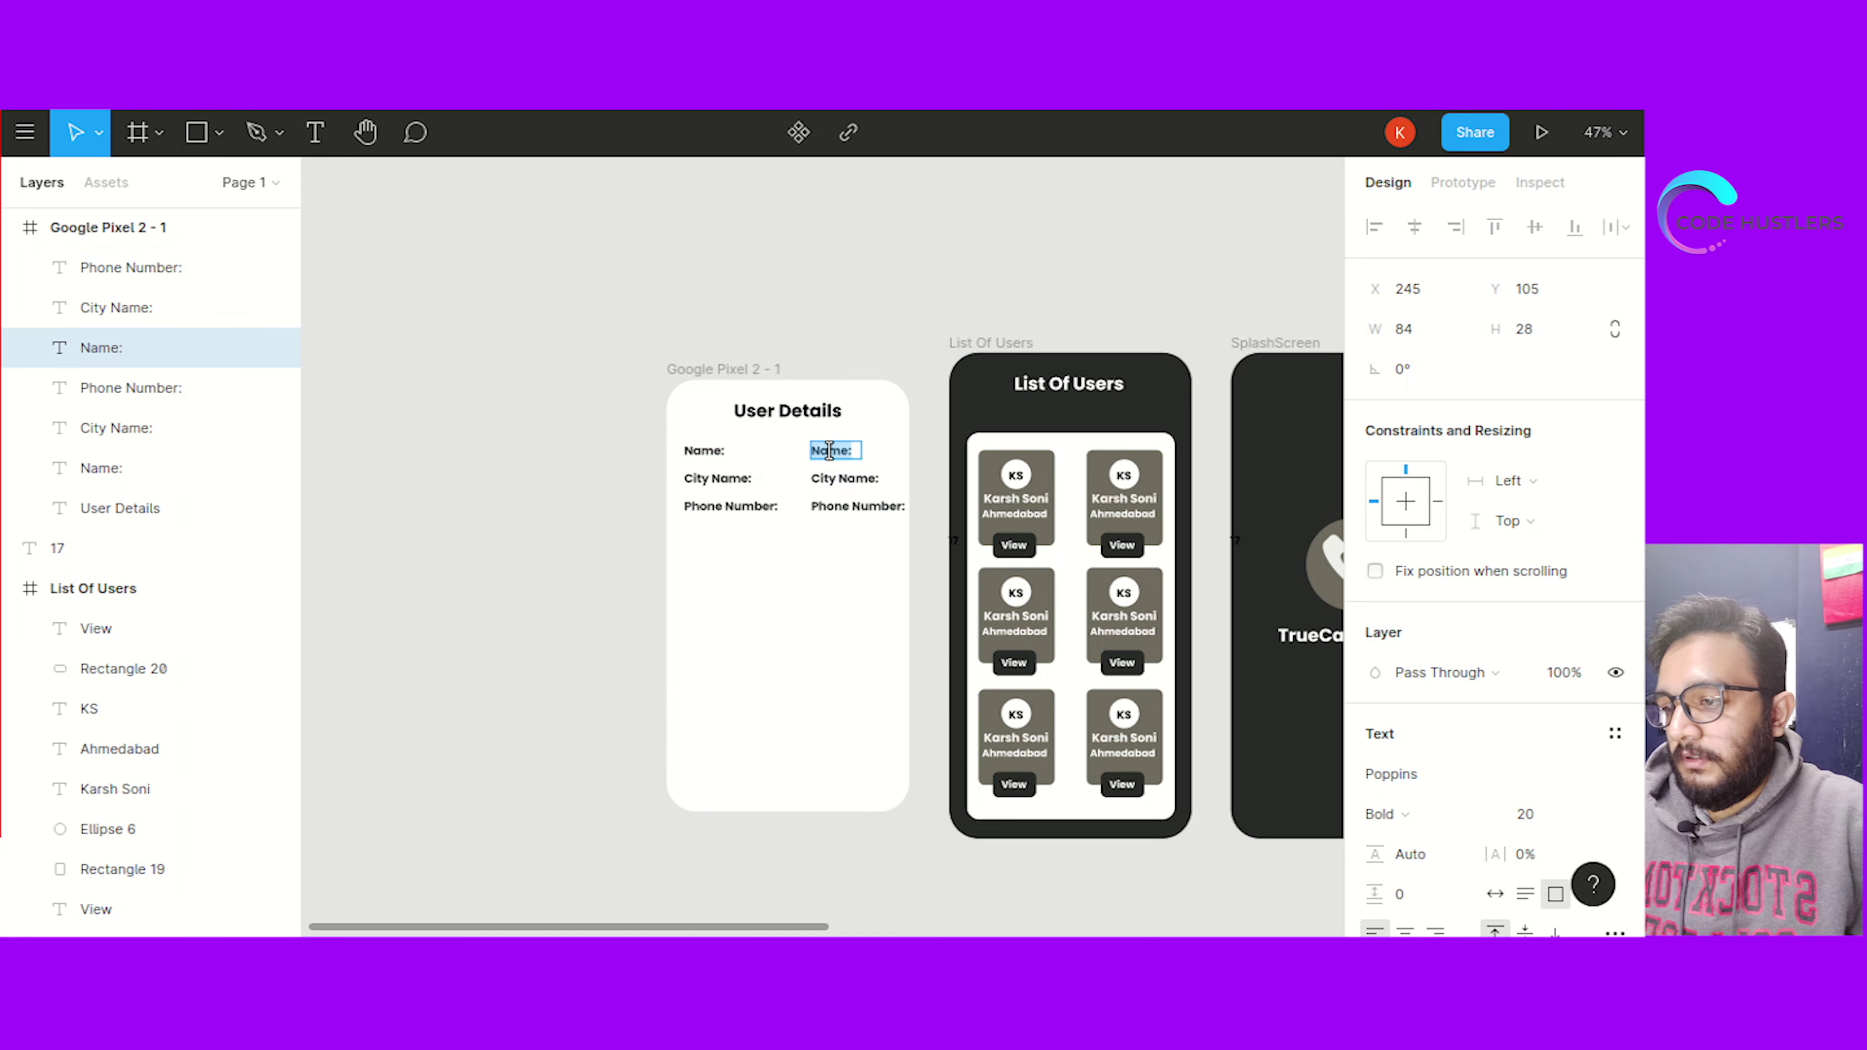
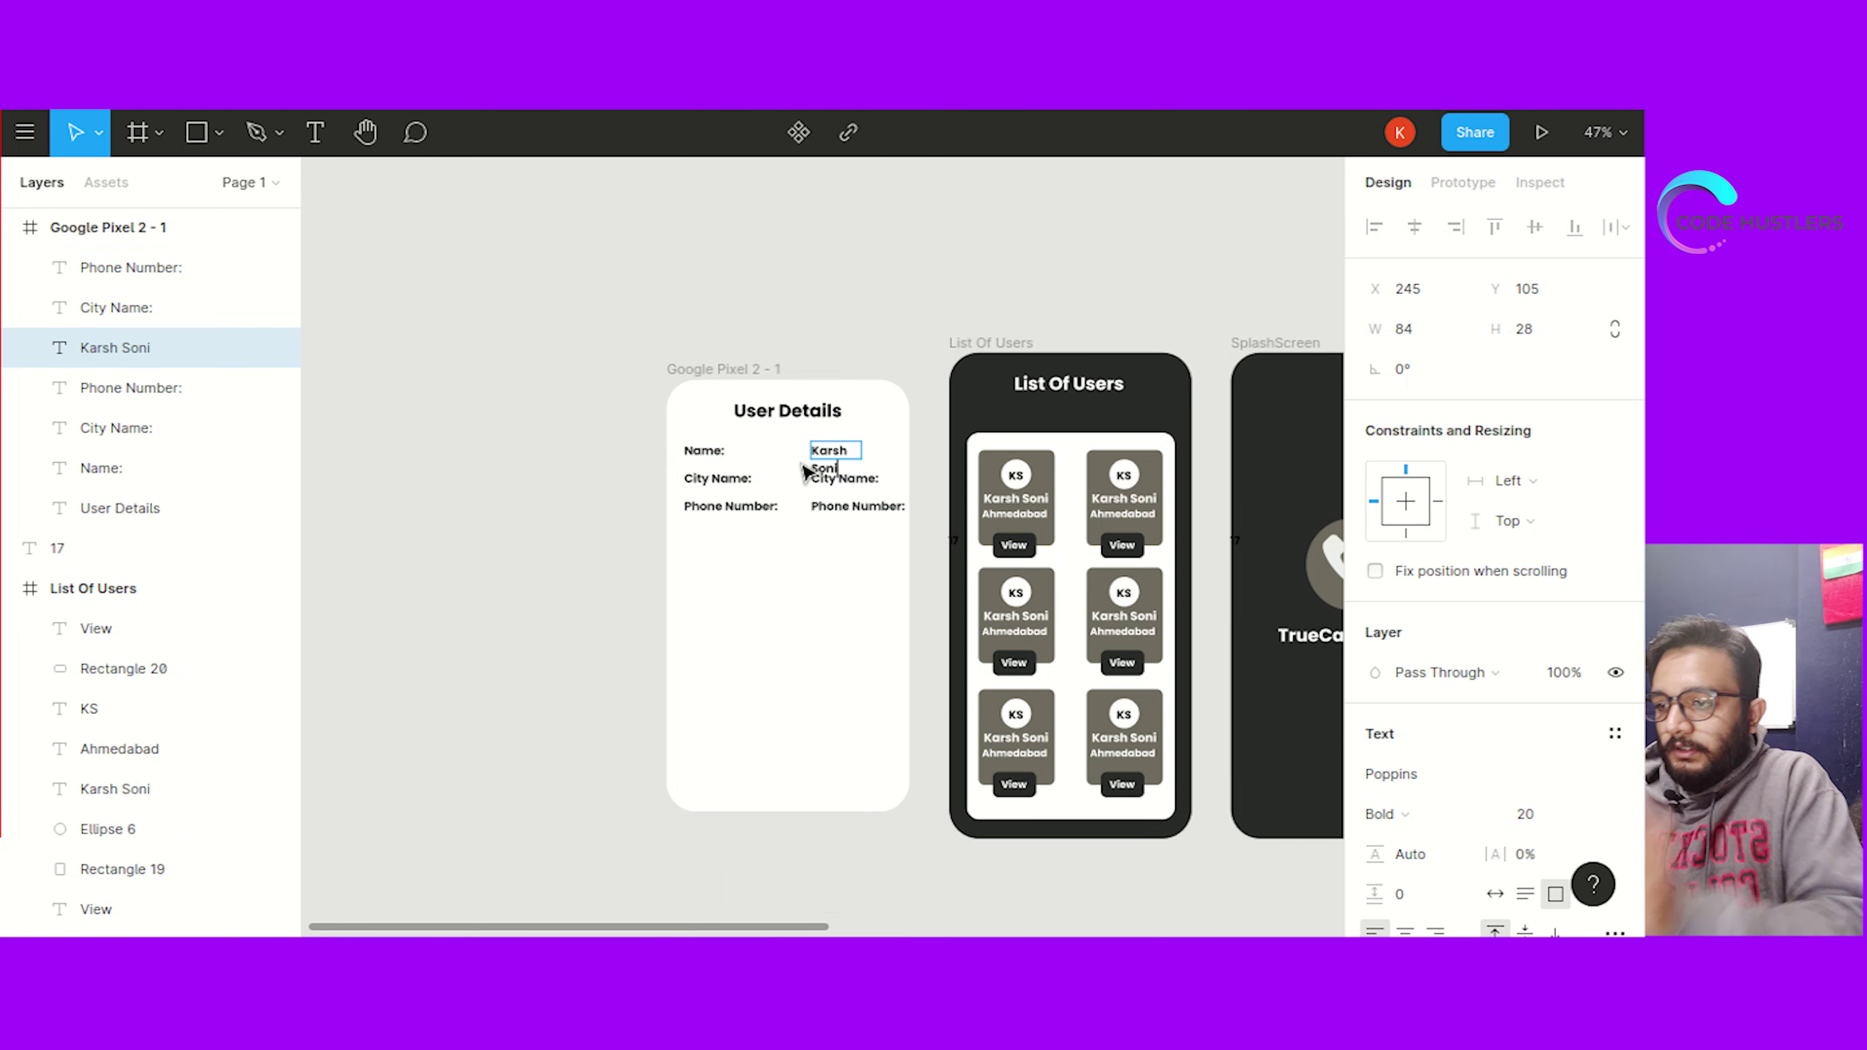
key(Escape)
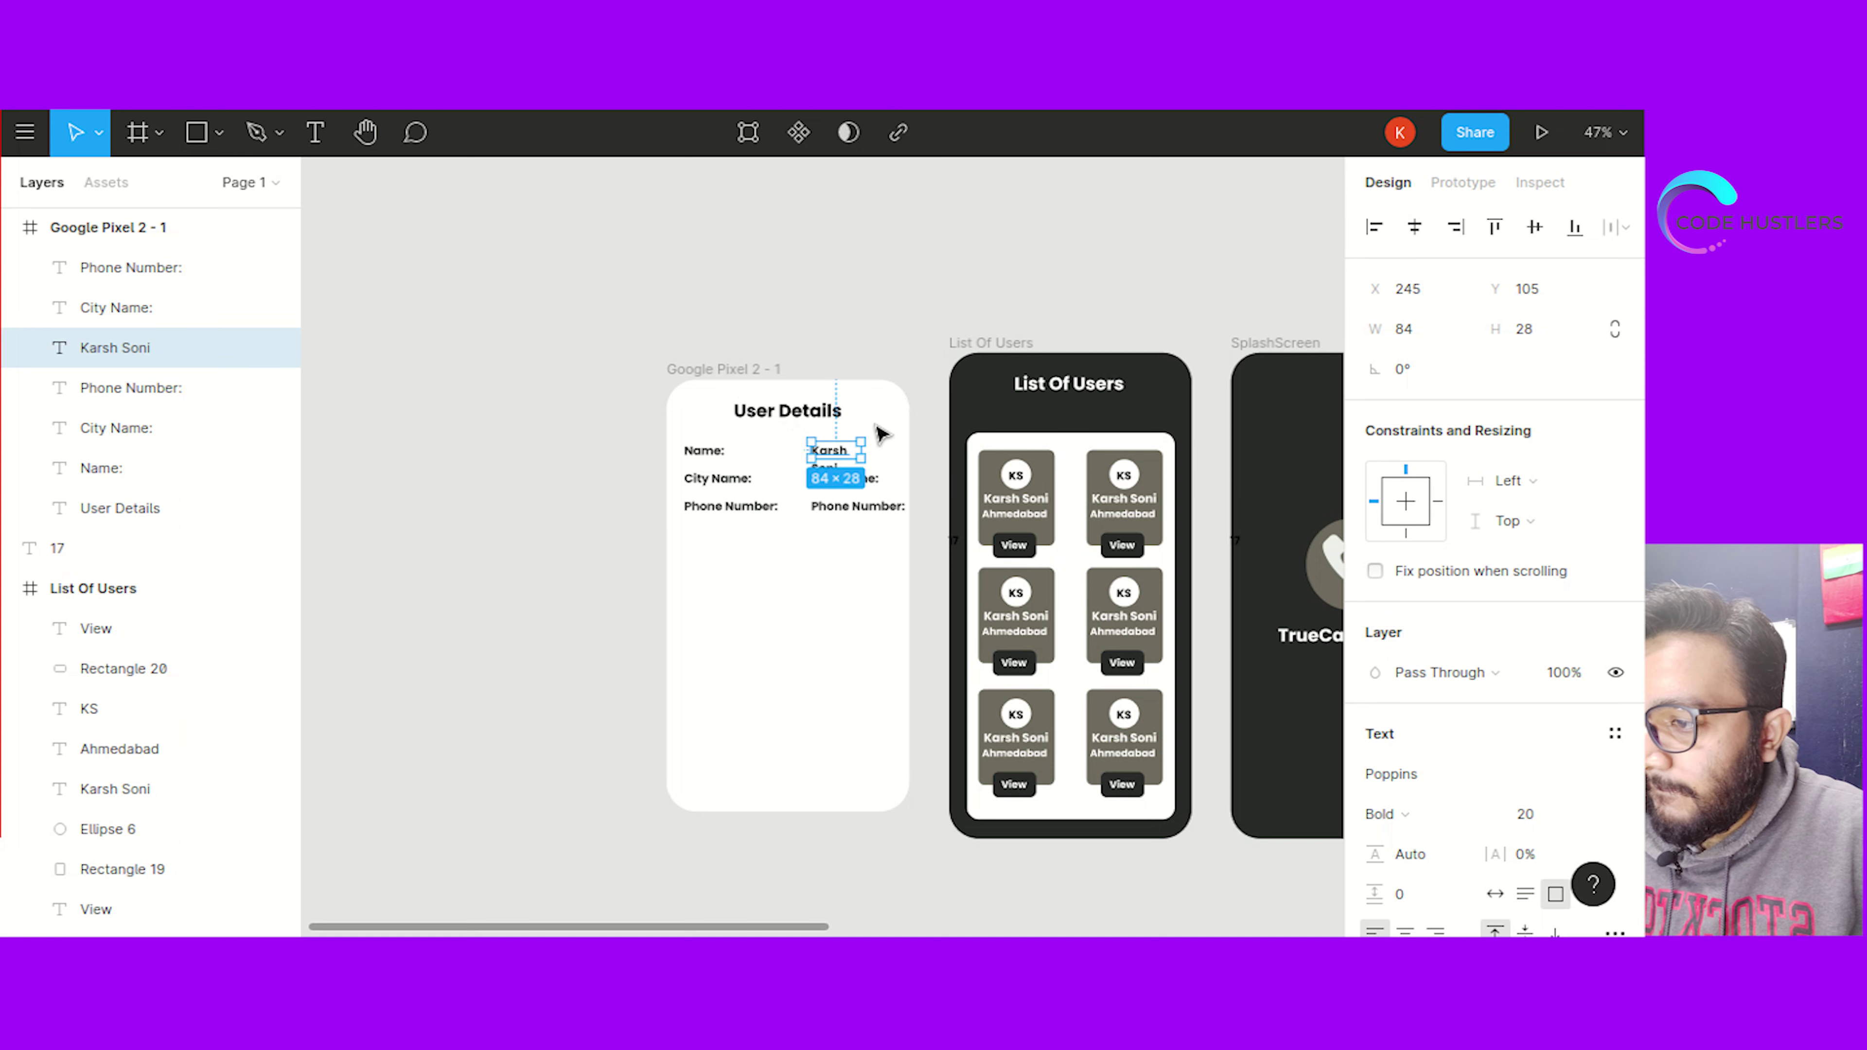
drag(864, 449, 884, 449)
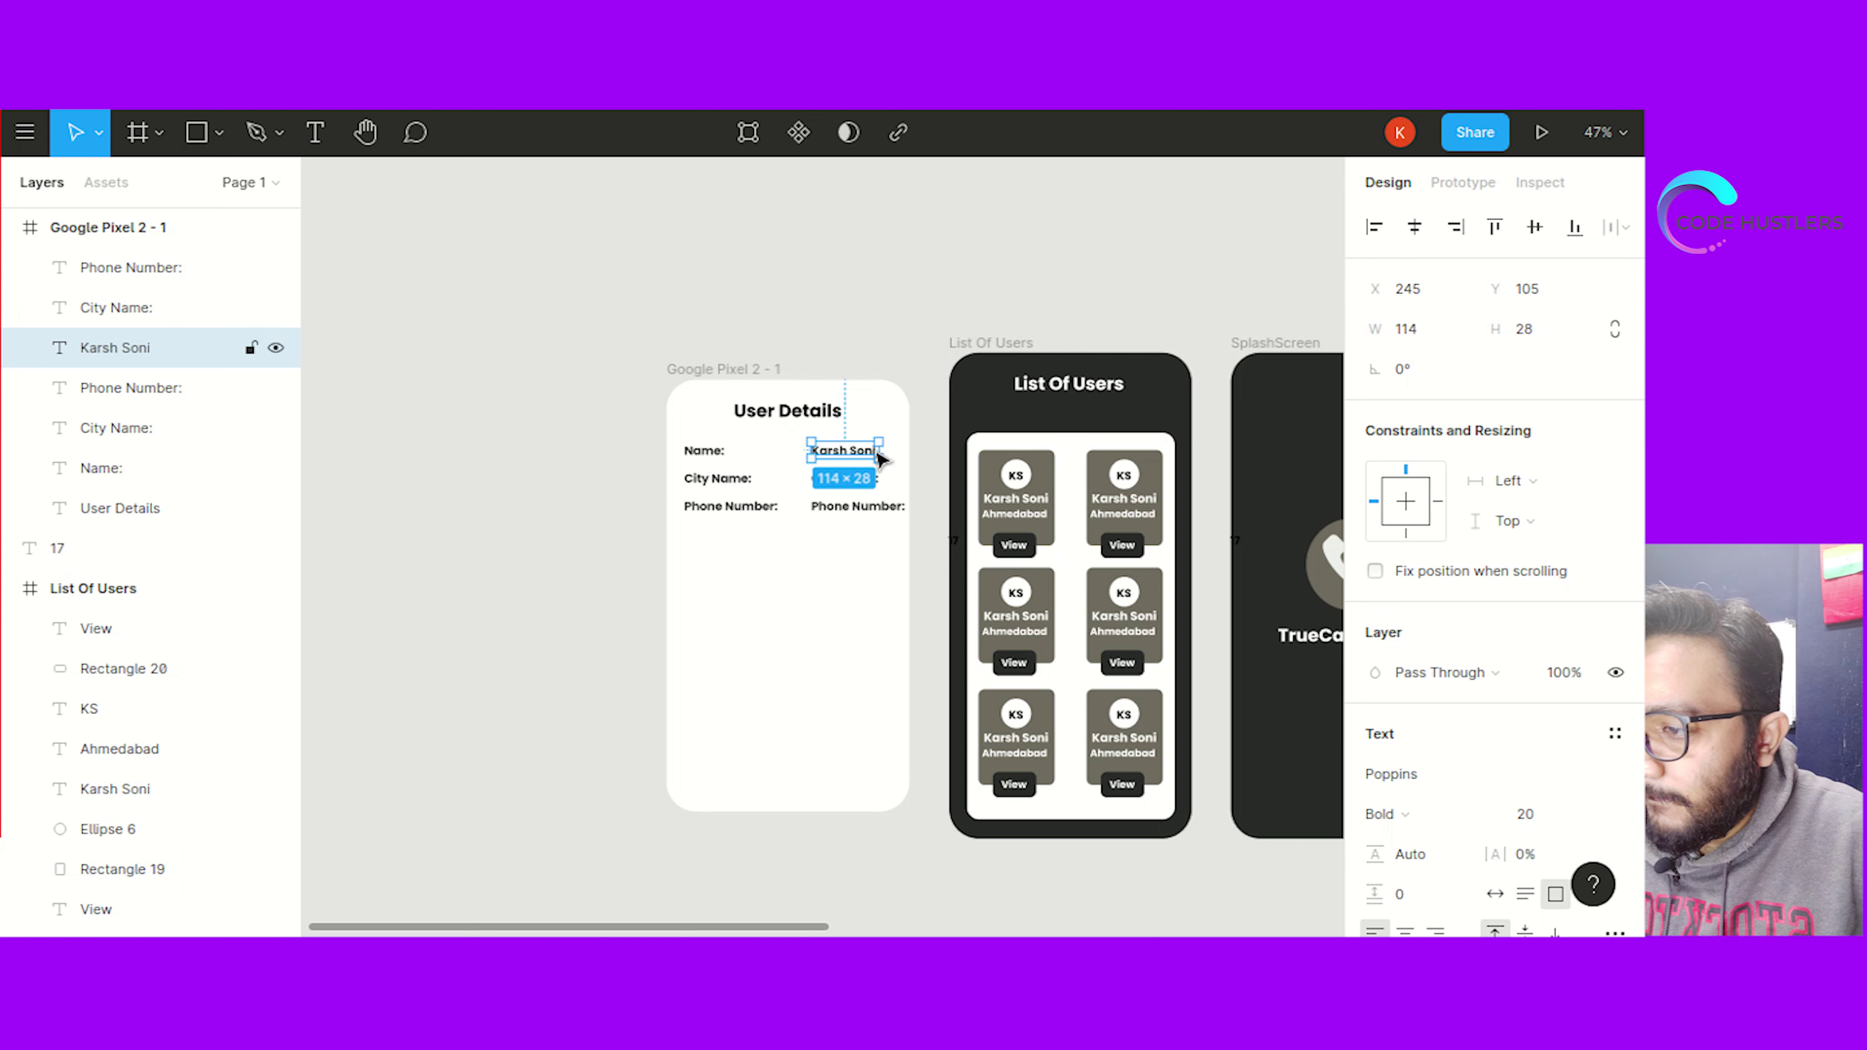
click(813, 542)
click(846, 479)
double_click(845, 479)
text(Ahmedabad)
key(Escape)
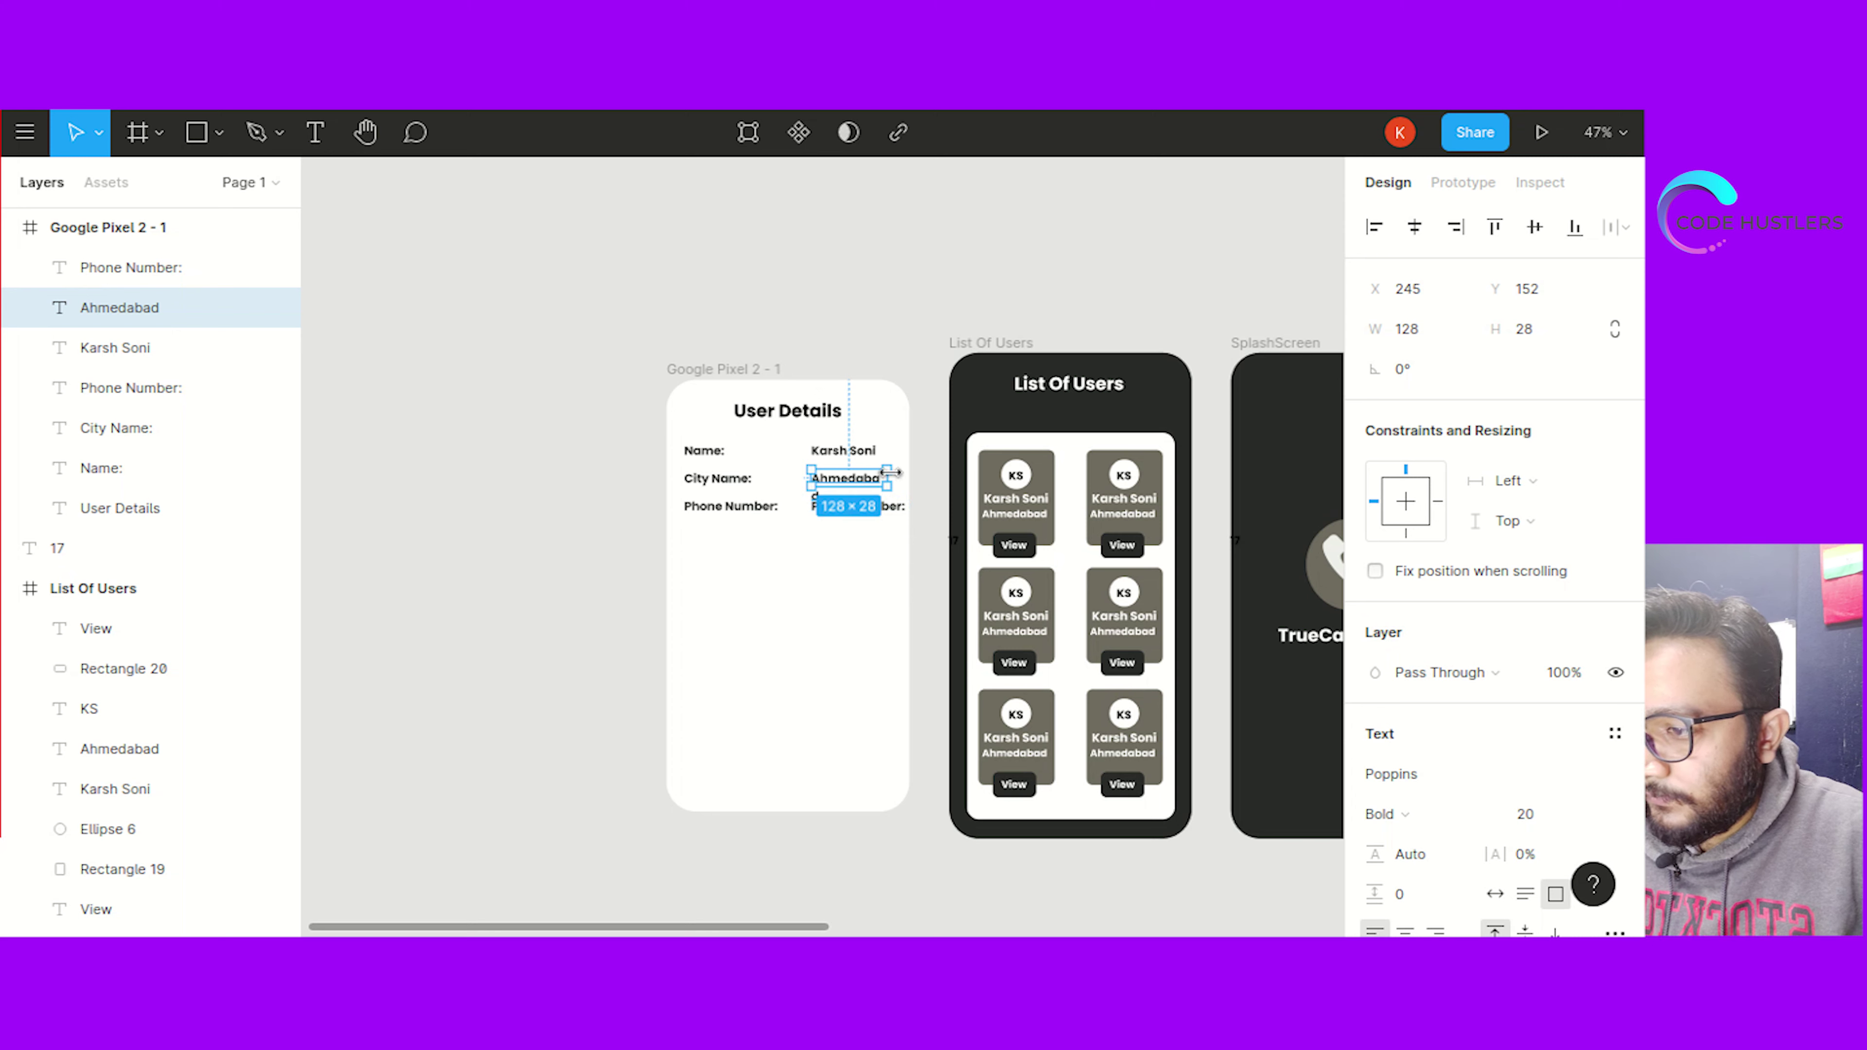
Replace the copied Phone Number: label with the user's phone number
double_click(895, 472)
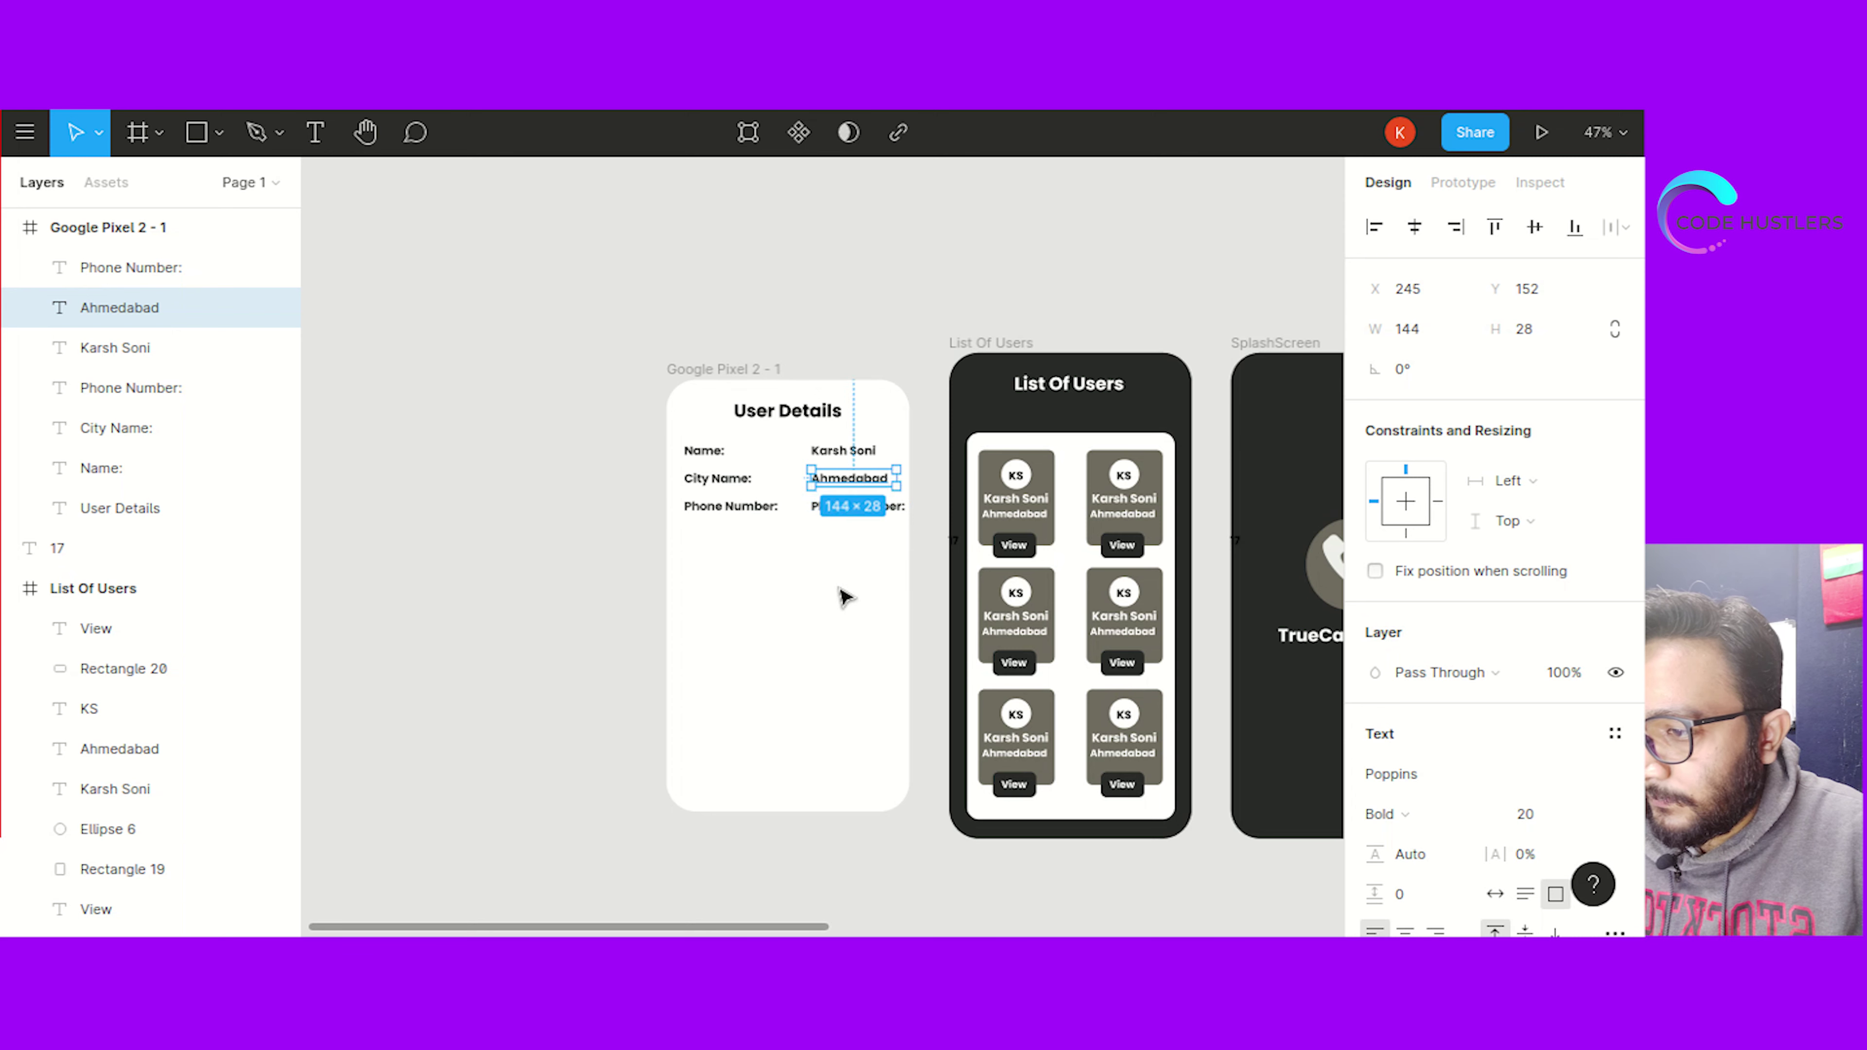
double_click(853, 508)
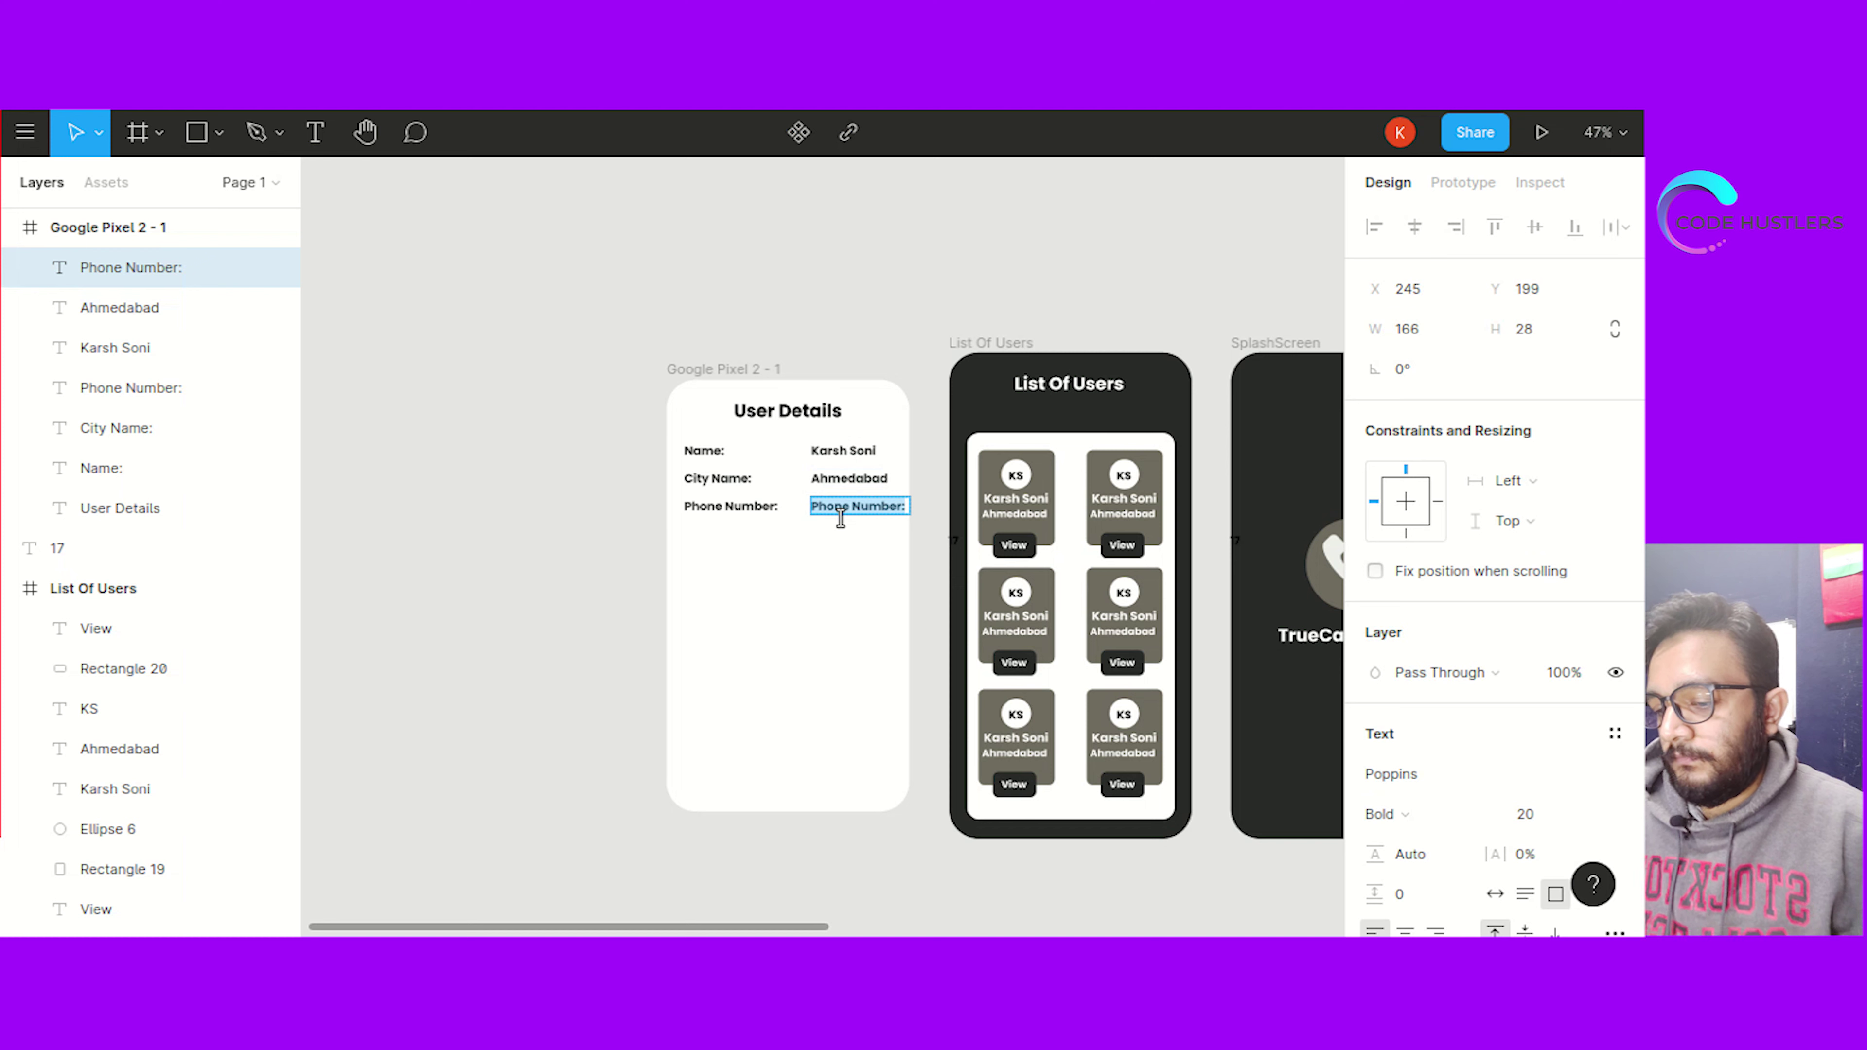
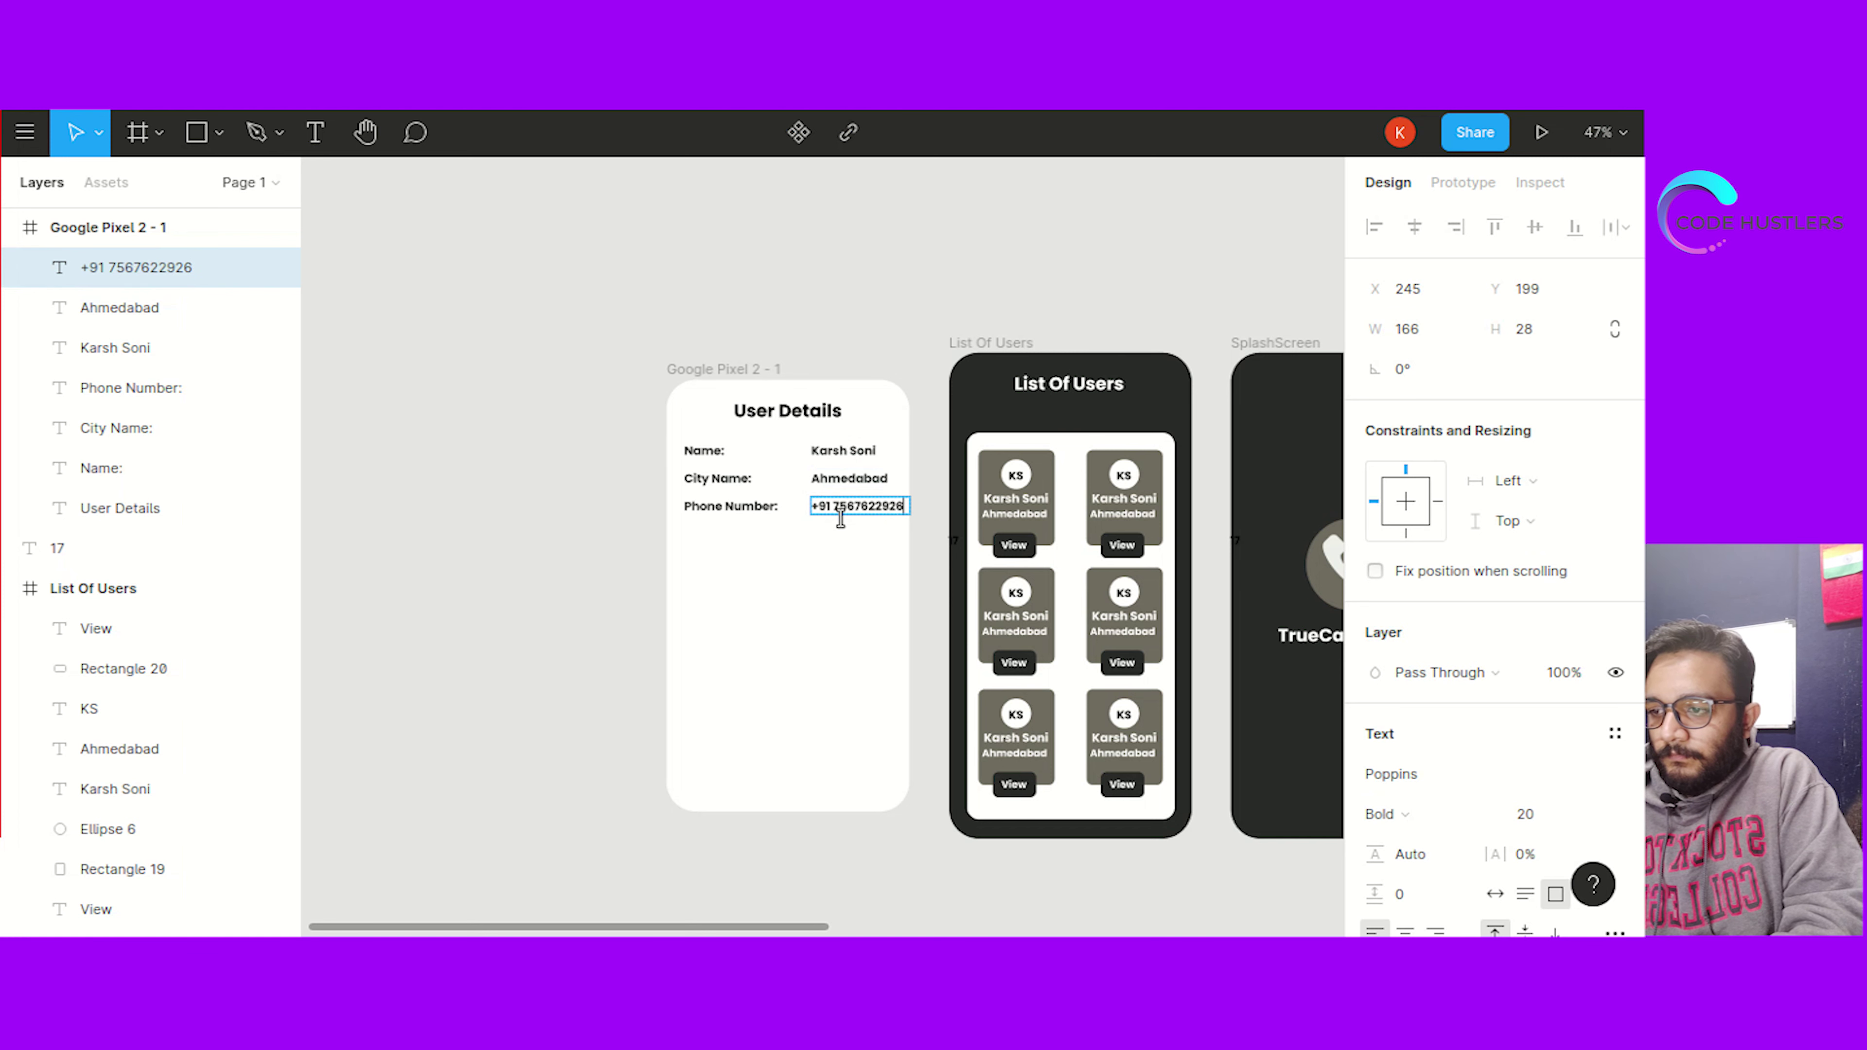
key(Escape)
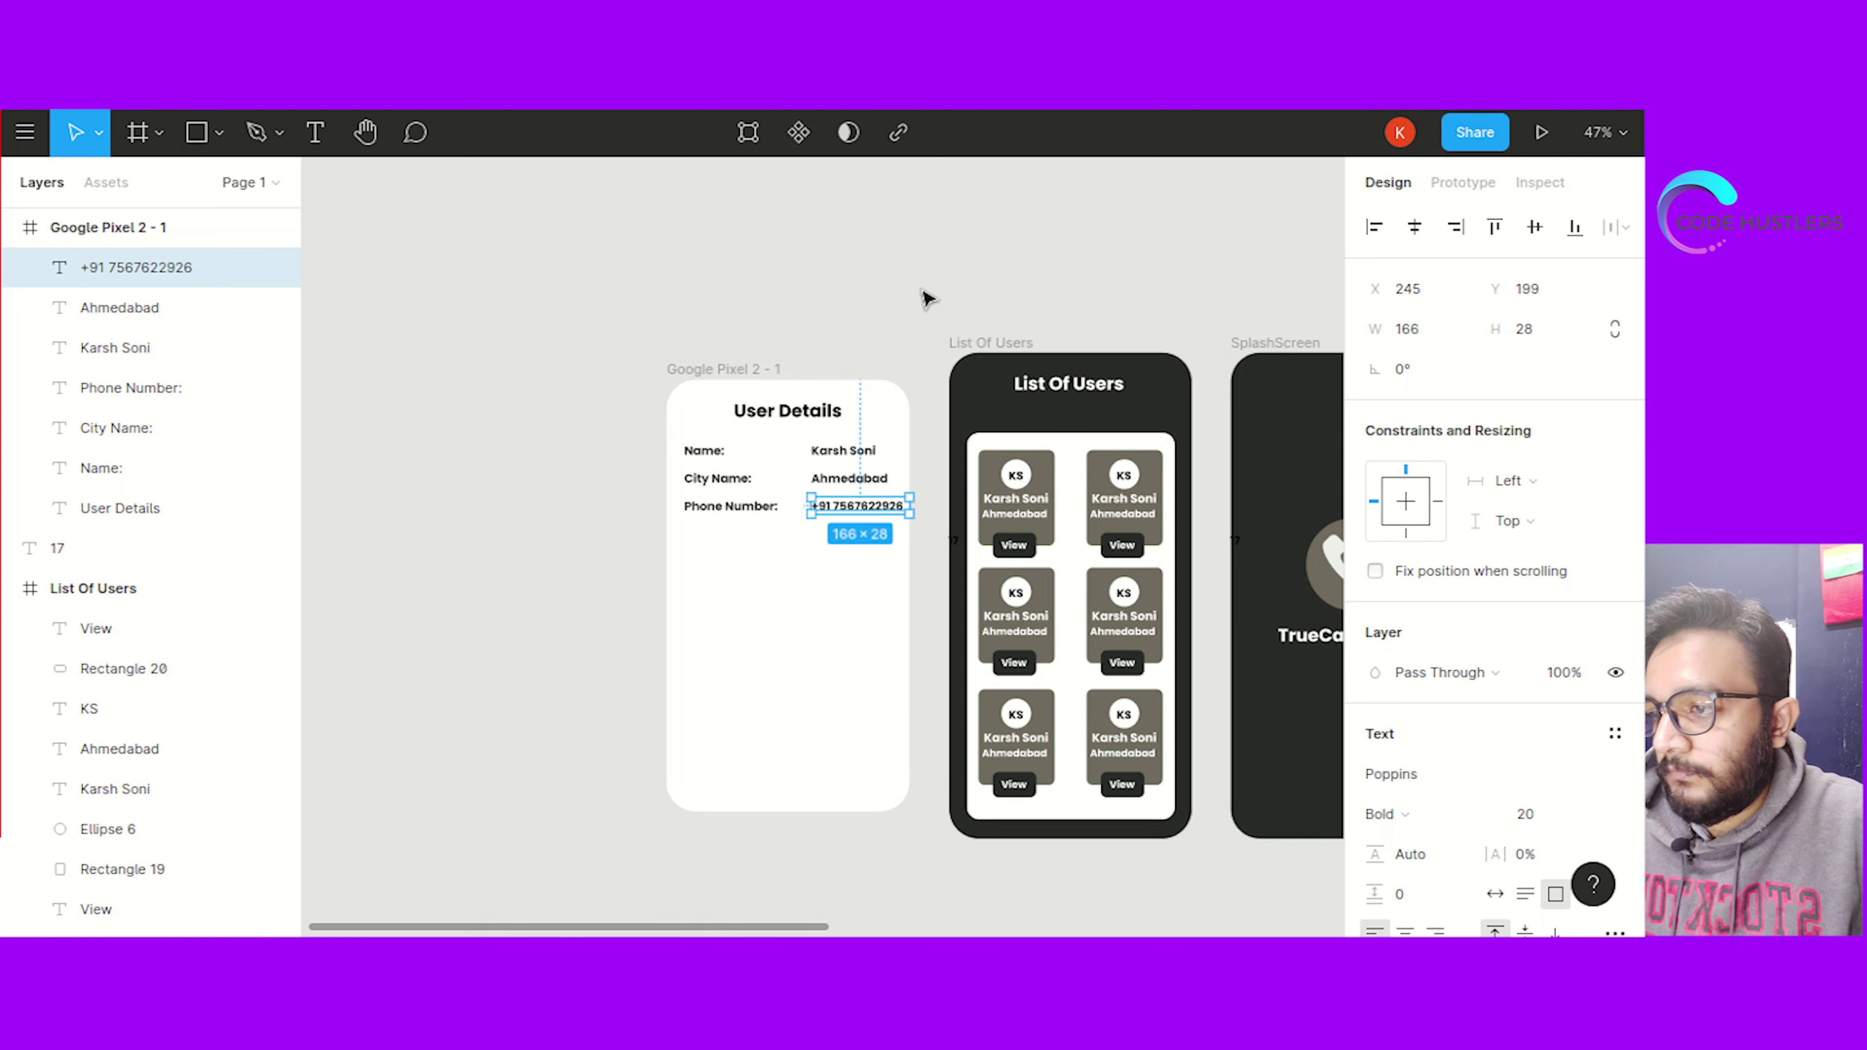
click(577, 451)
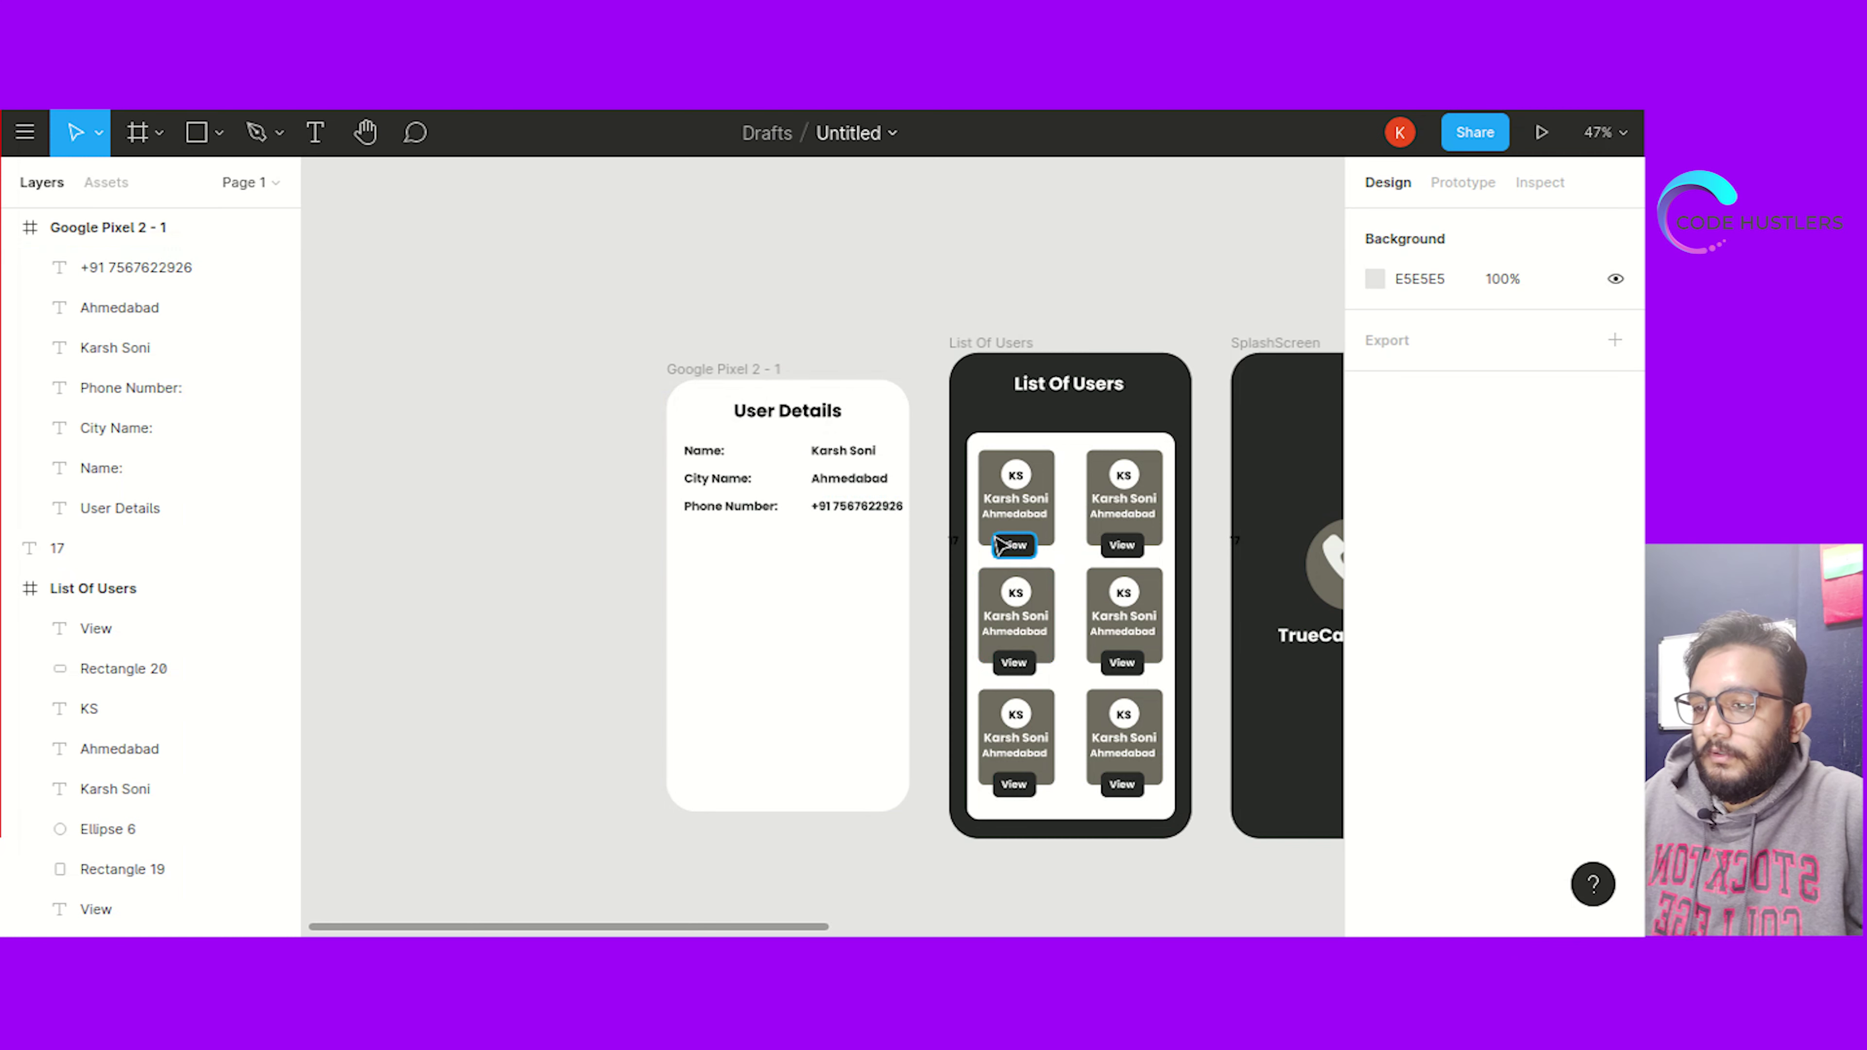
Paste a copy of the dark View button shape into the User Details screen
click(1011, 544)
click(837, 551)
key(ctrl+v)
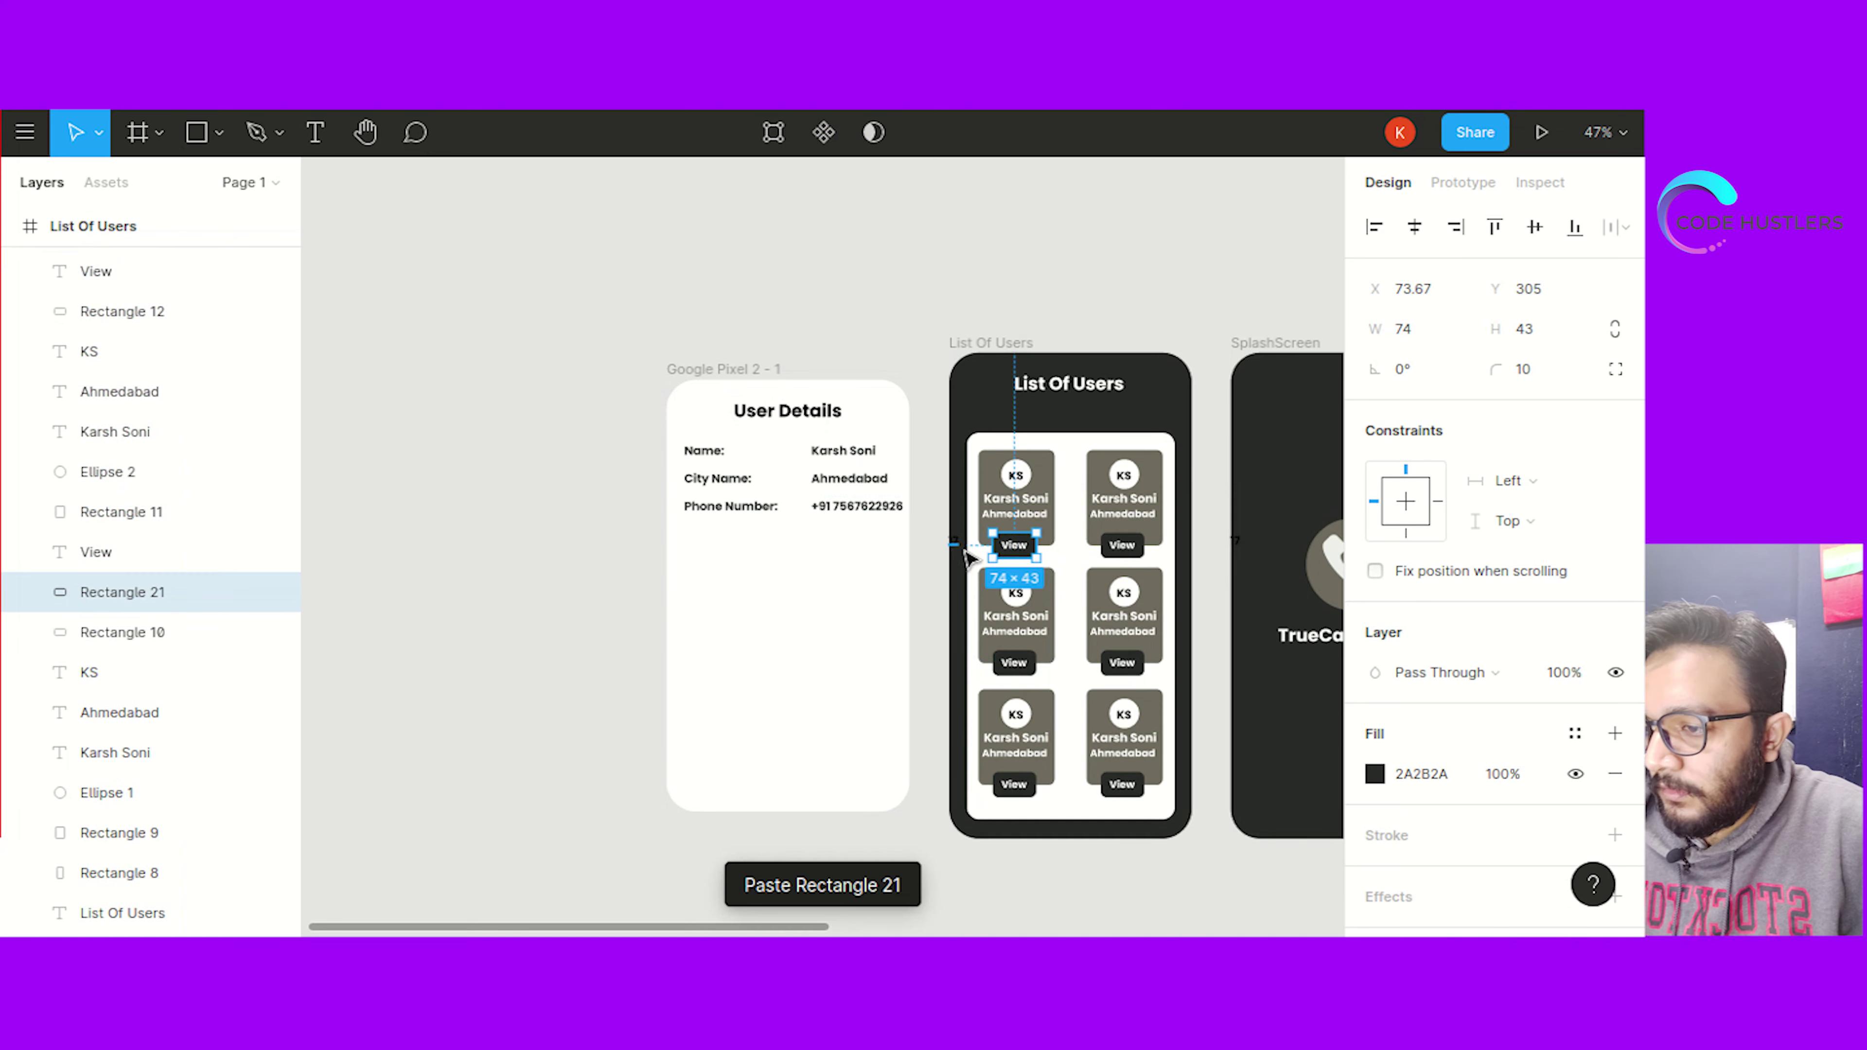
drag(1017, 544, 788, 548)
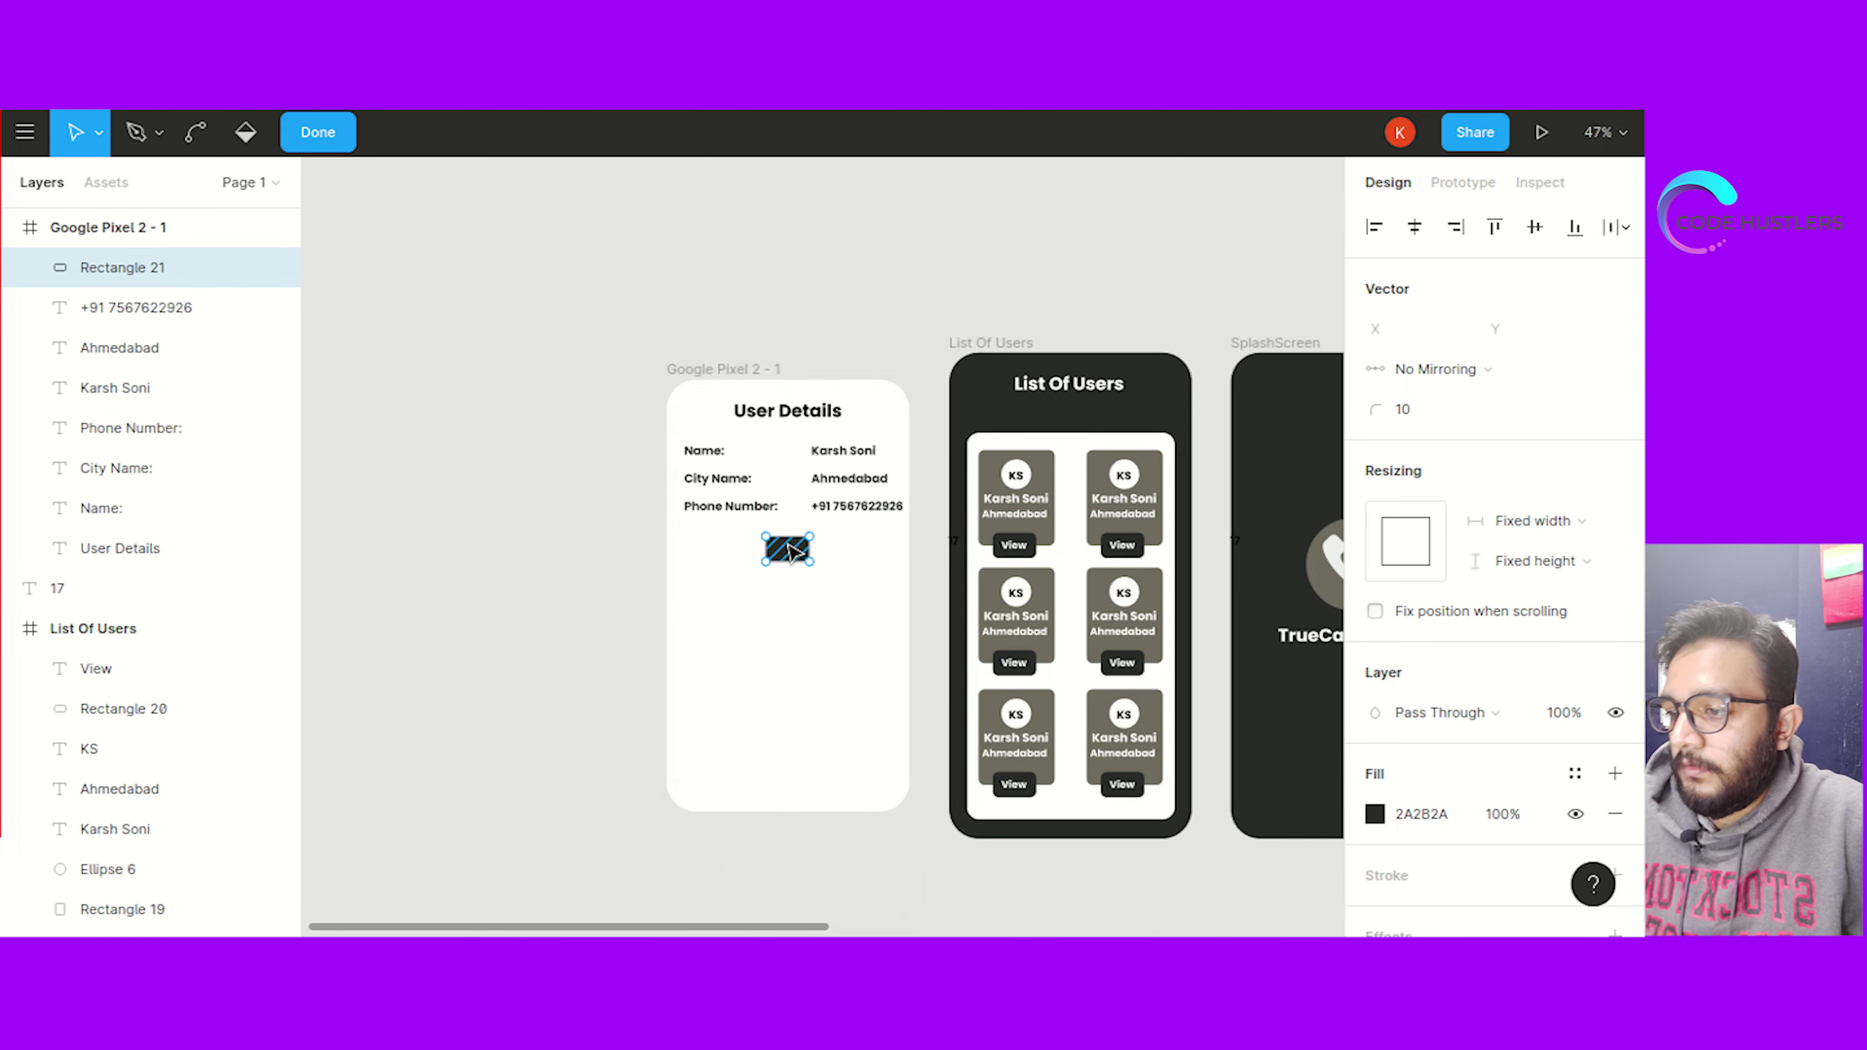
key(Escape)
click(739, 664)
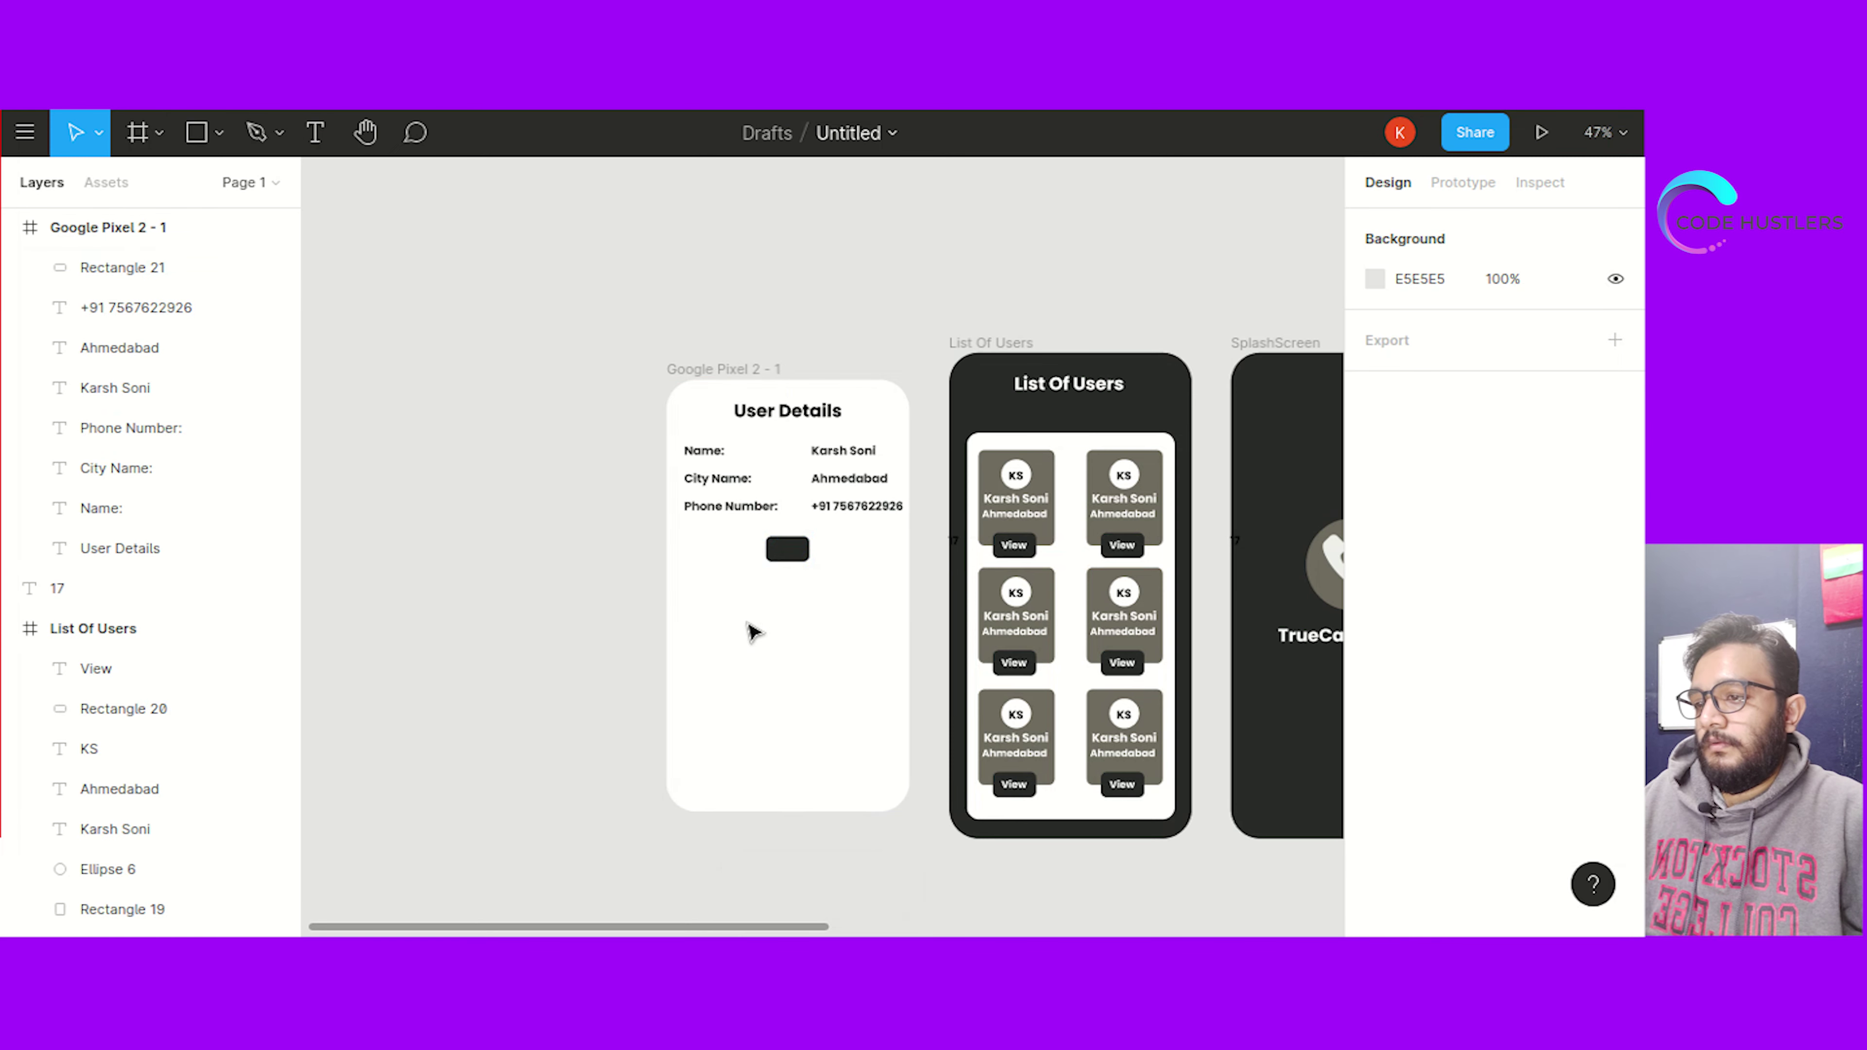
click(785, 548)
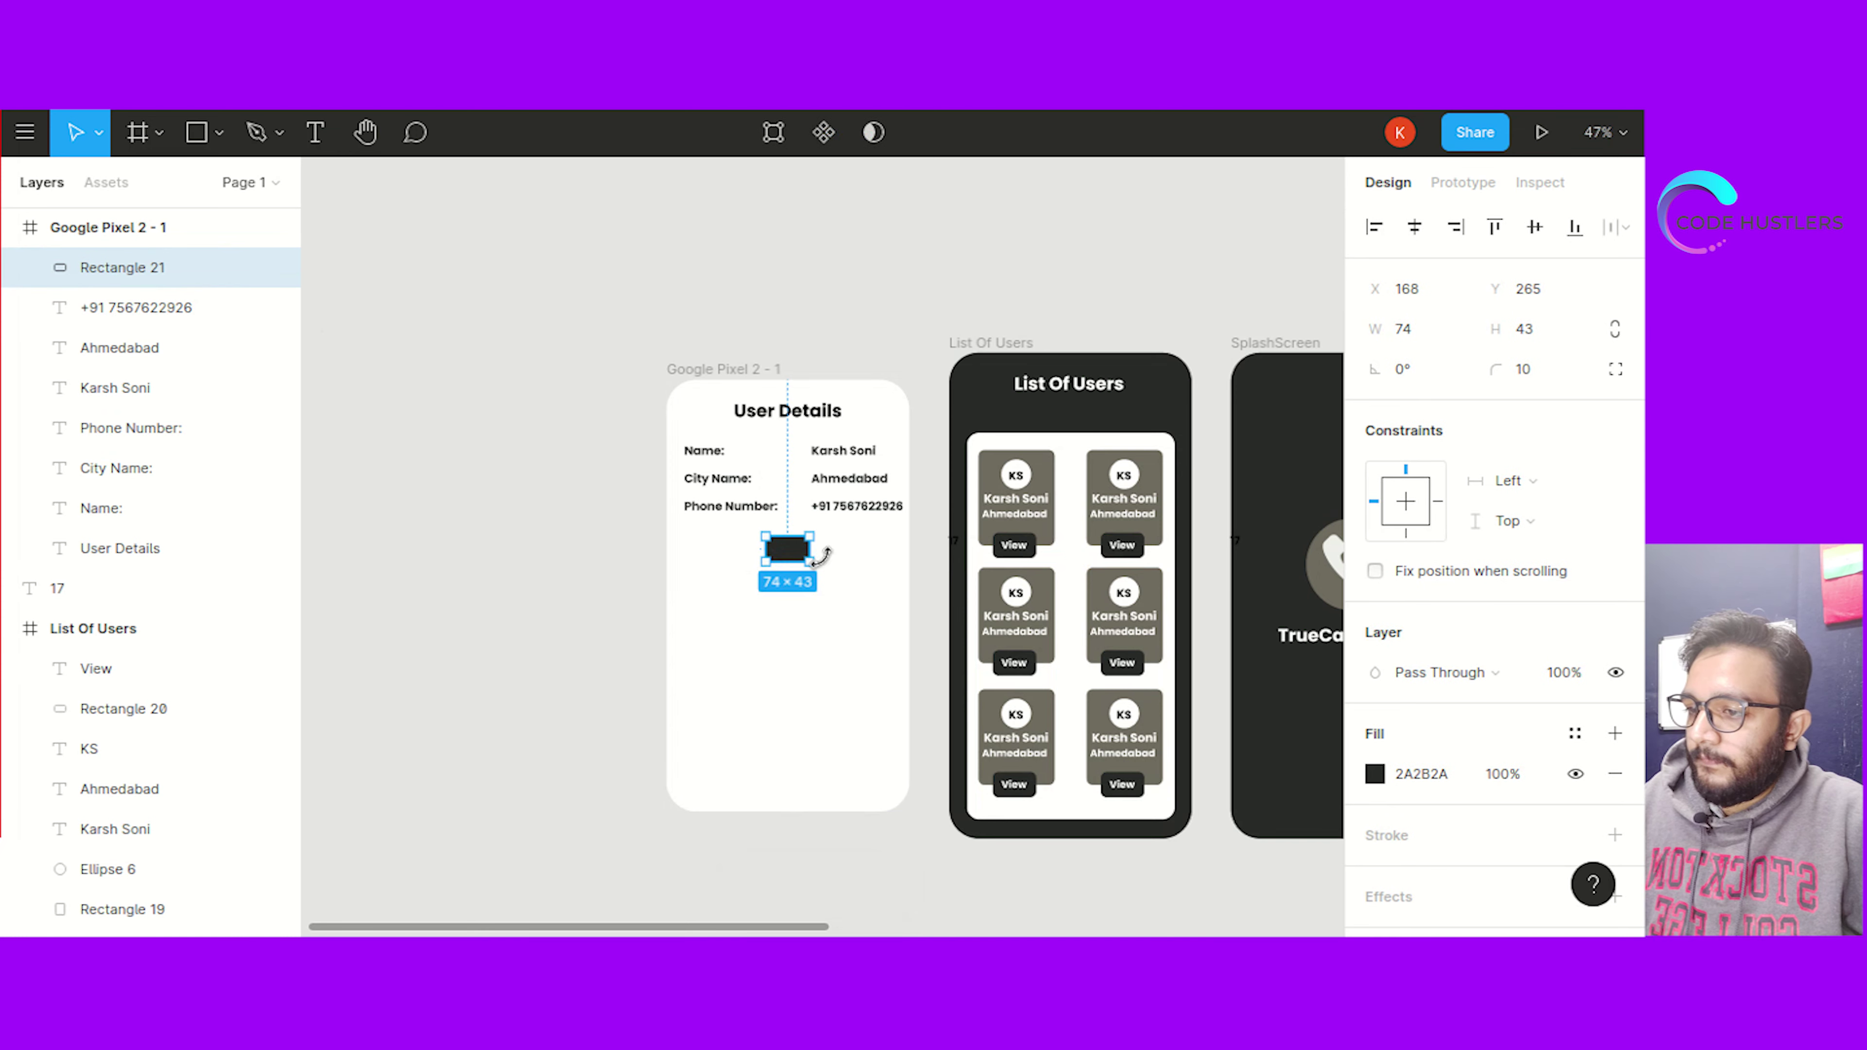
Centre a copy of the View label on the new shape and retype it as 'Send'
click(1028, 552)
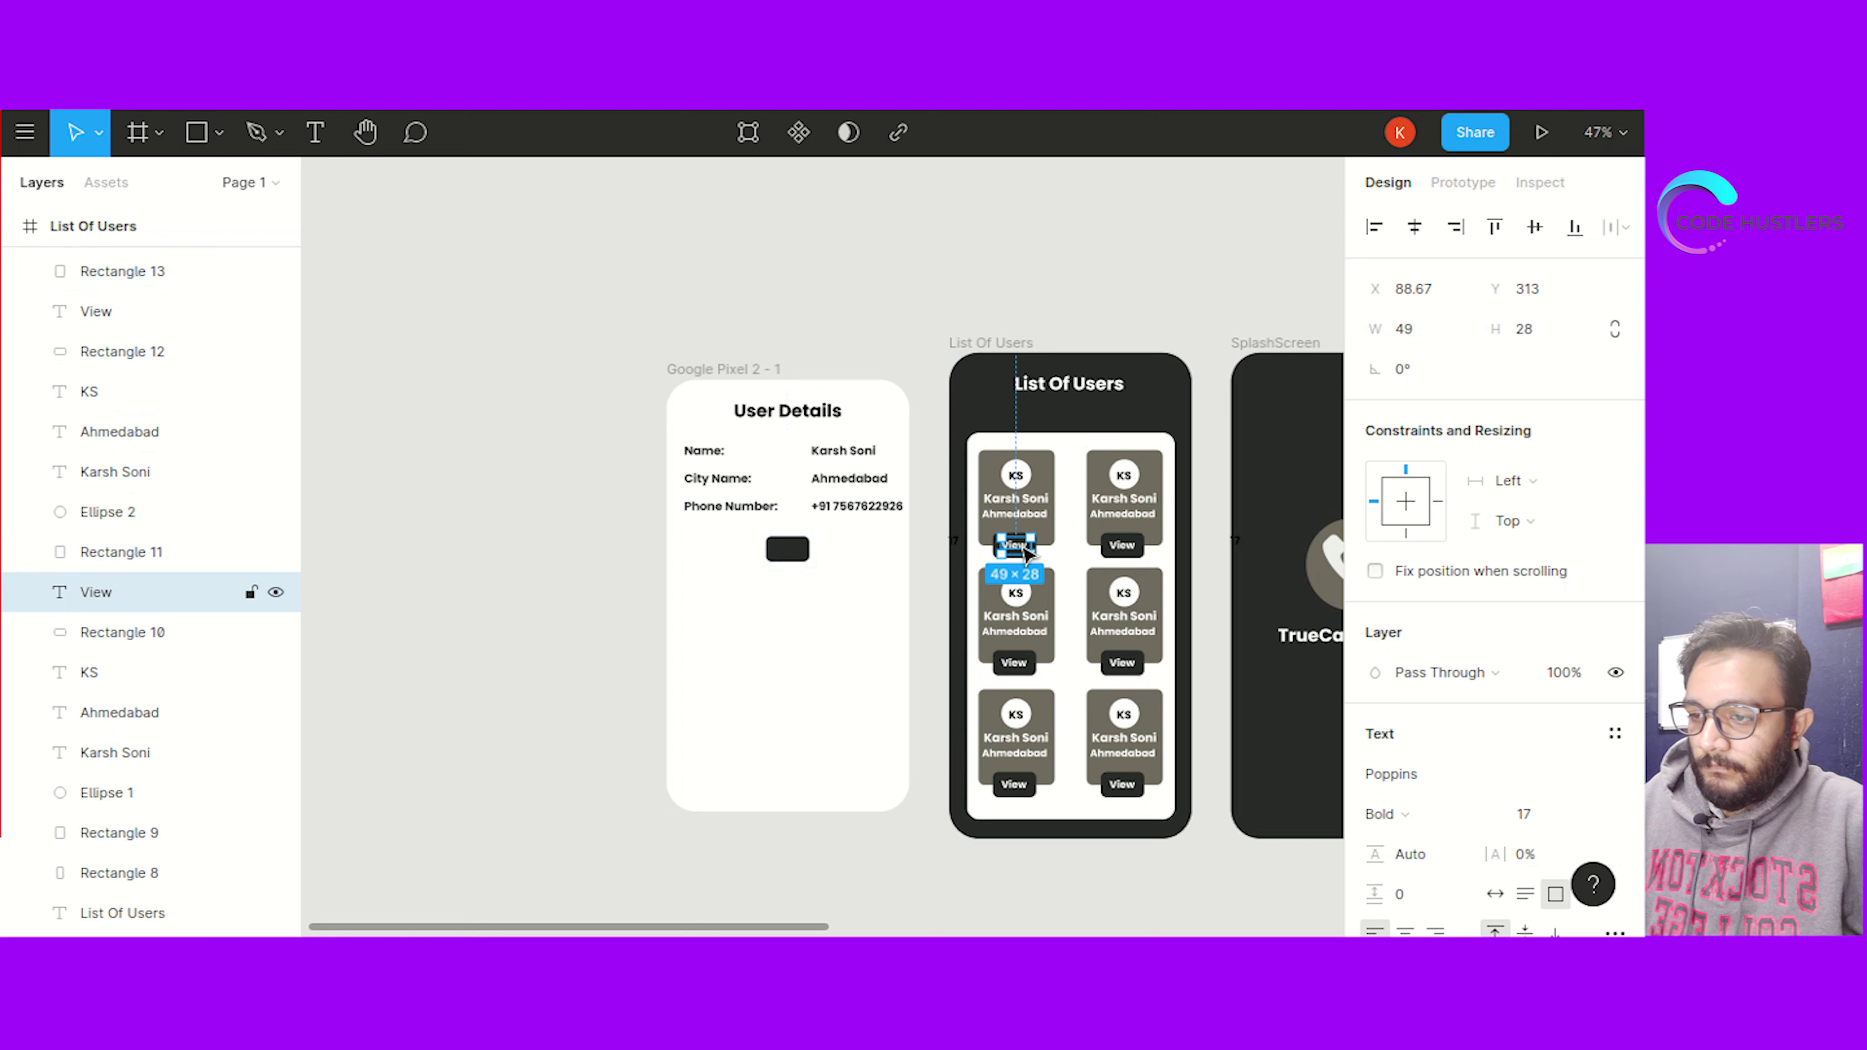
click(798, 554)
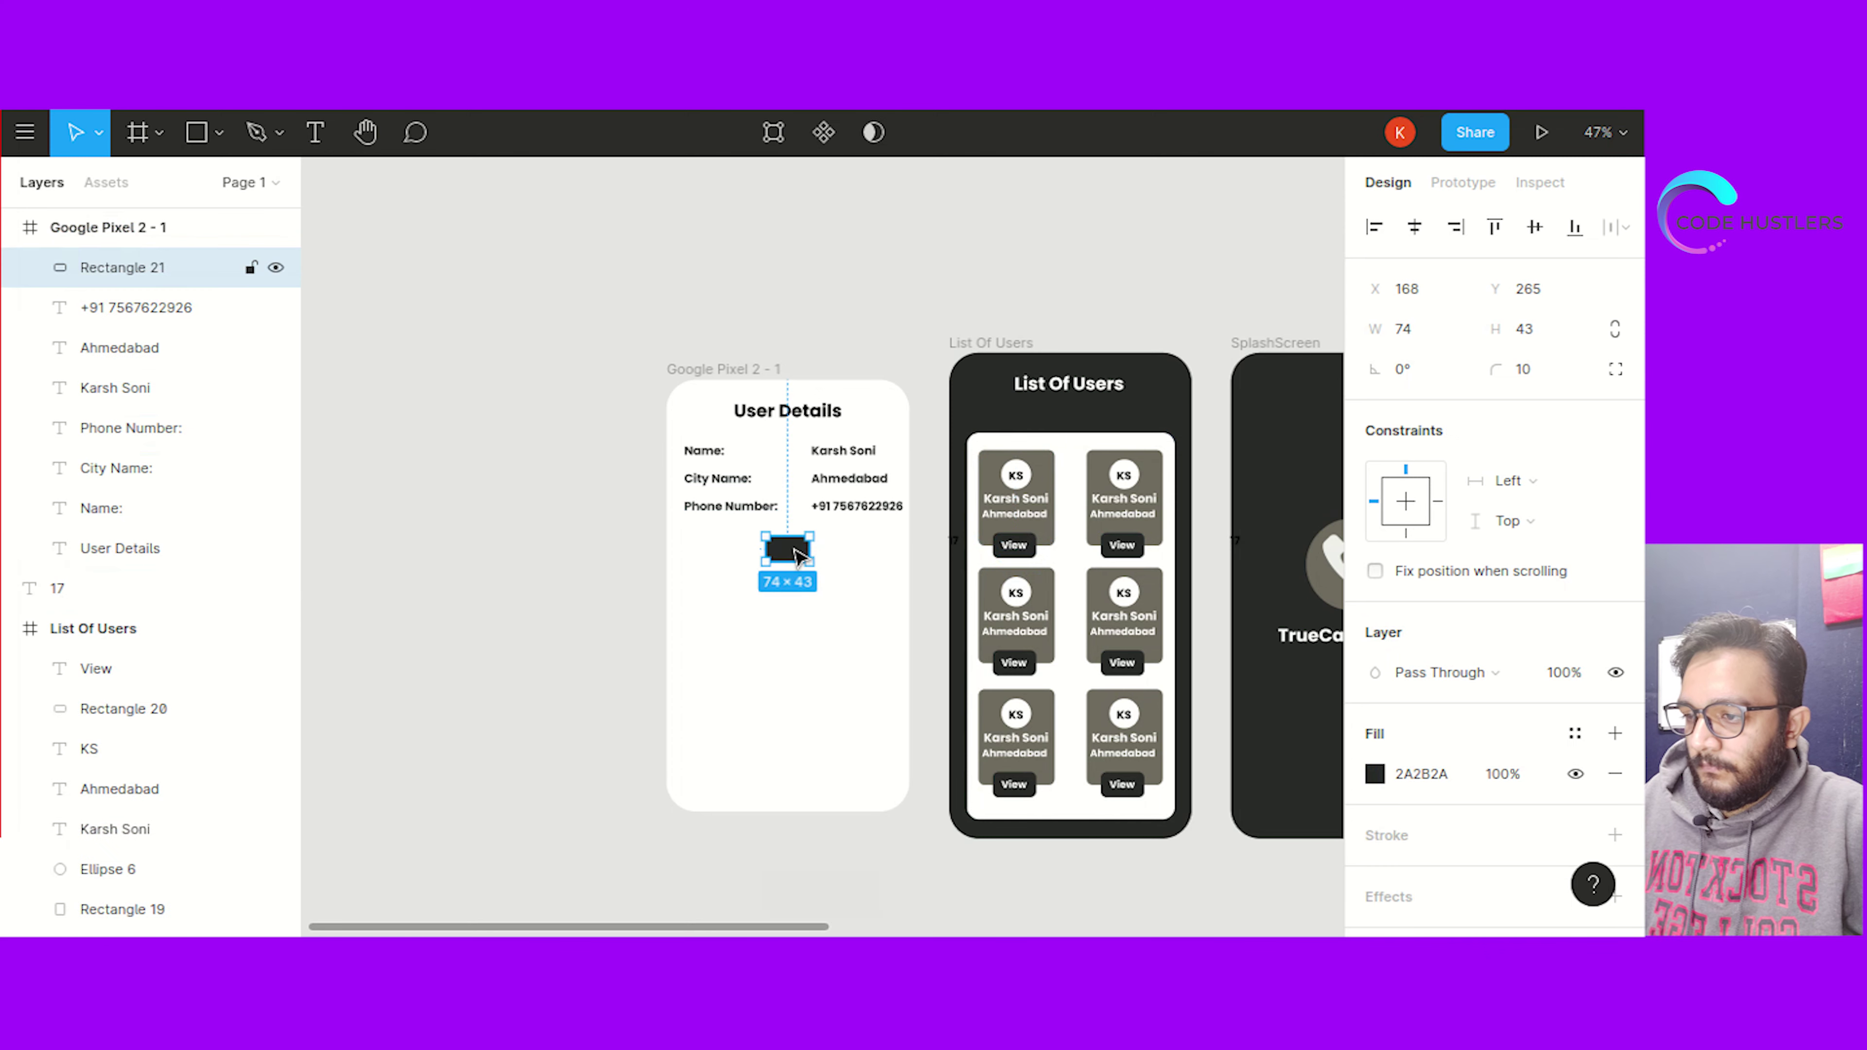
key(ctrl+v)
drag(746, 577, 790, 548)
double_click(790, 548)
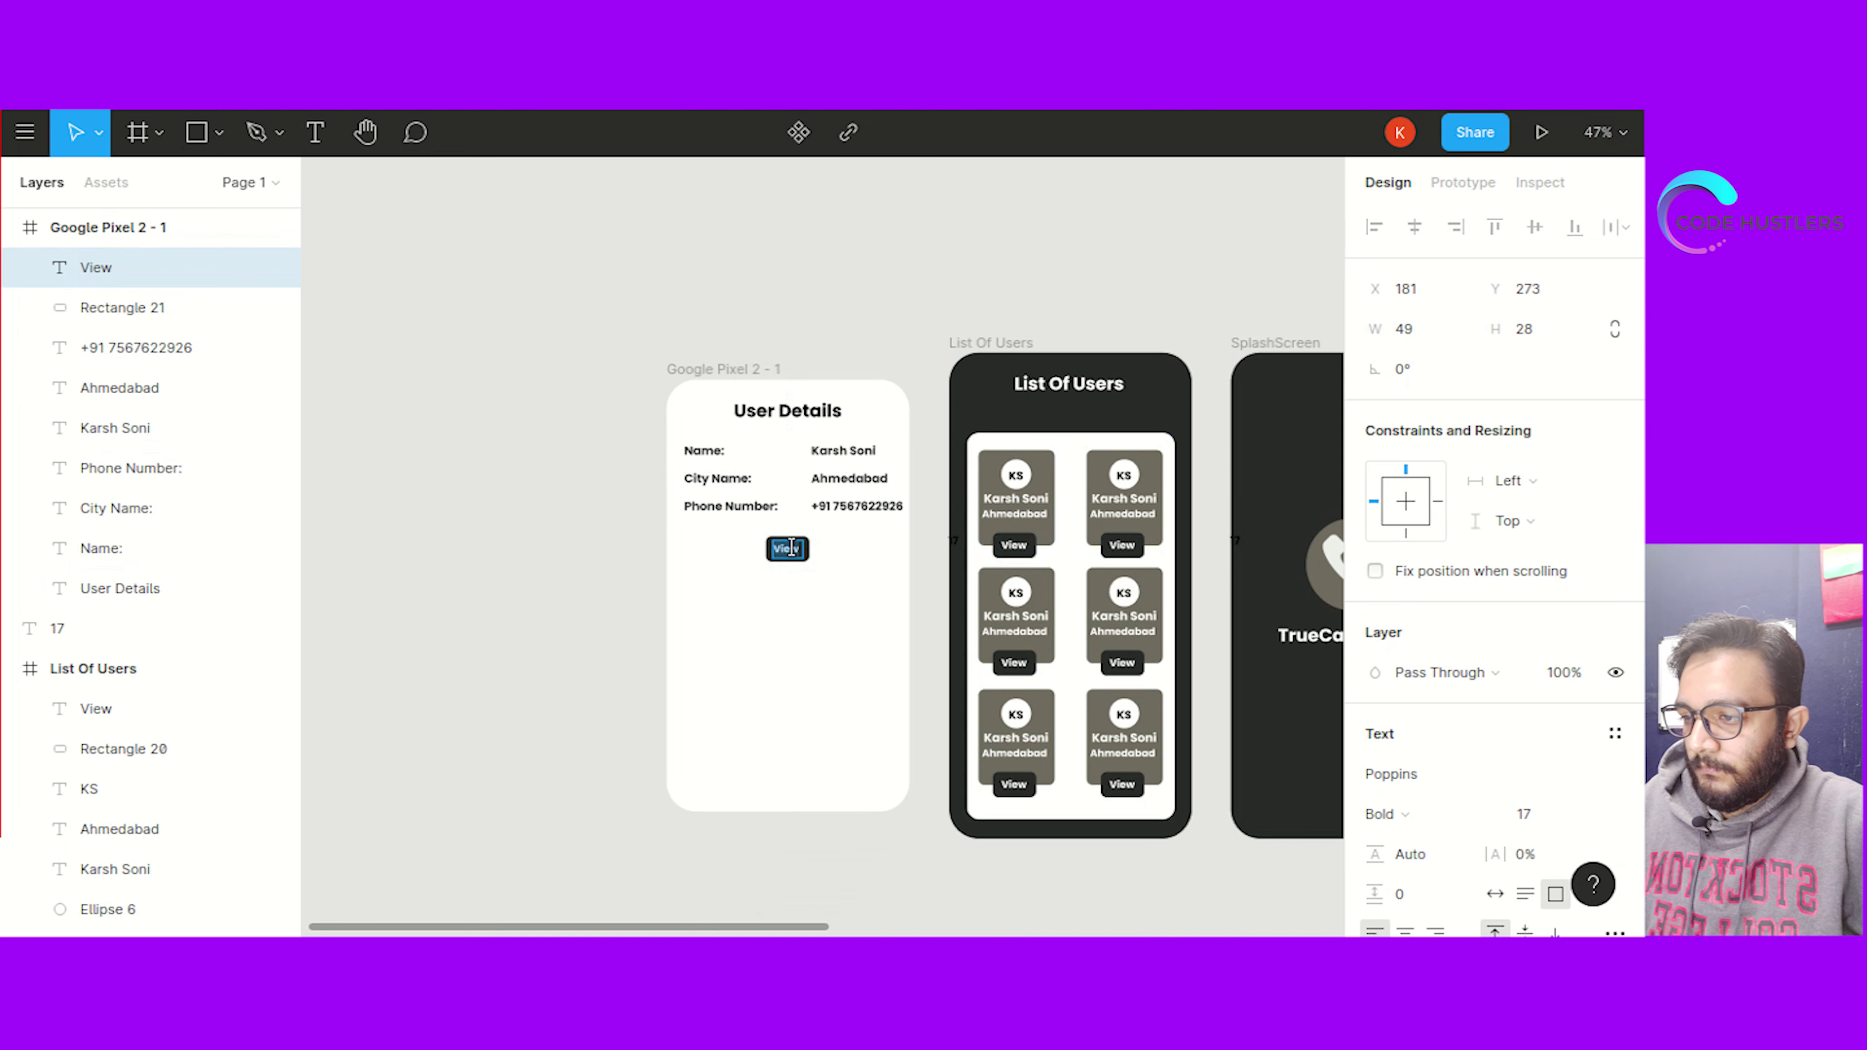
text(Send)
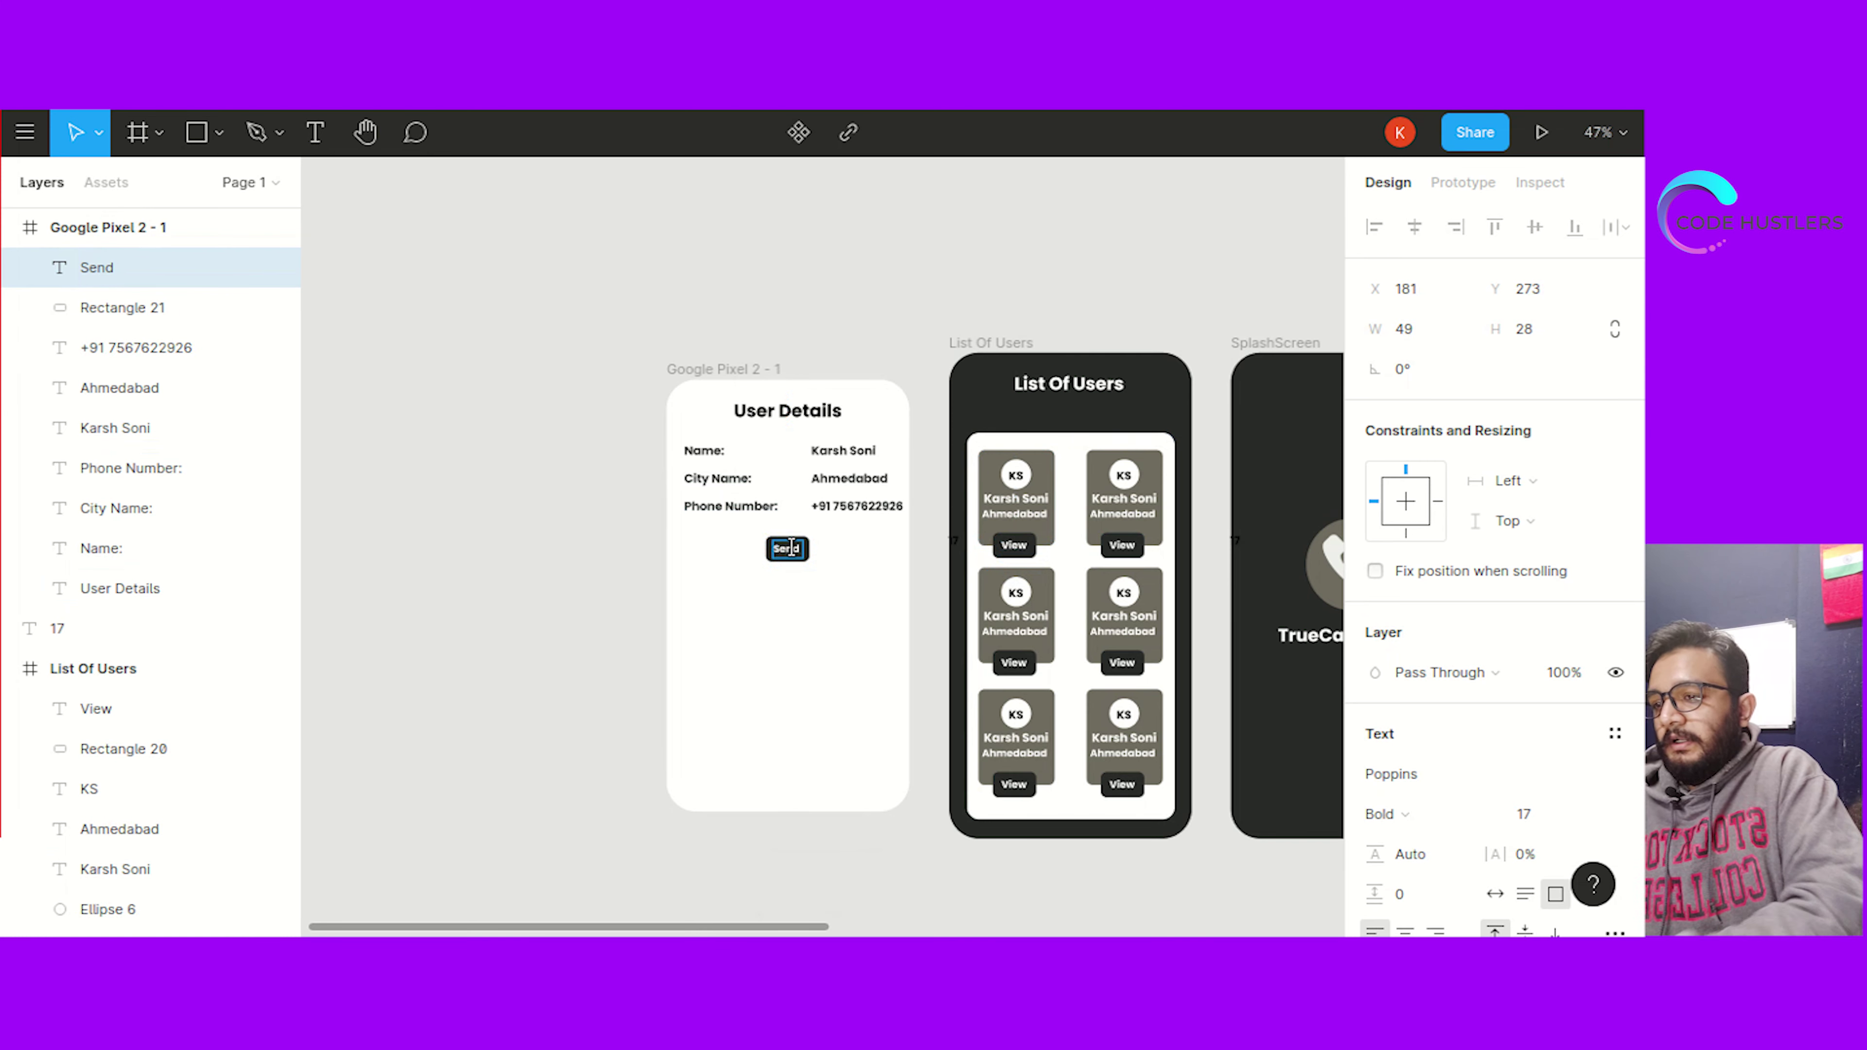
key(Escape)
Move the Send label and its background slightly lower together
click(722, 606)
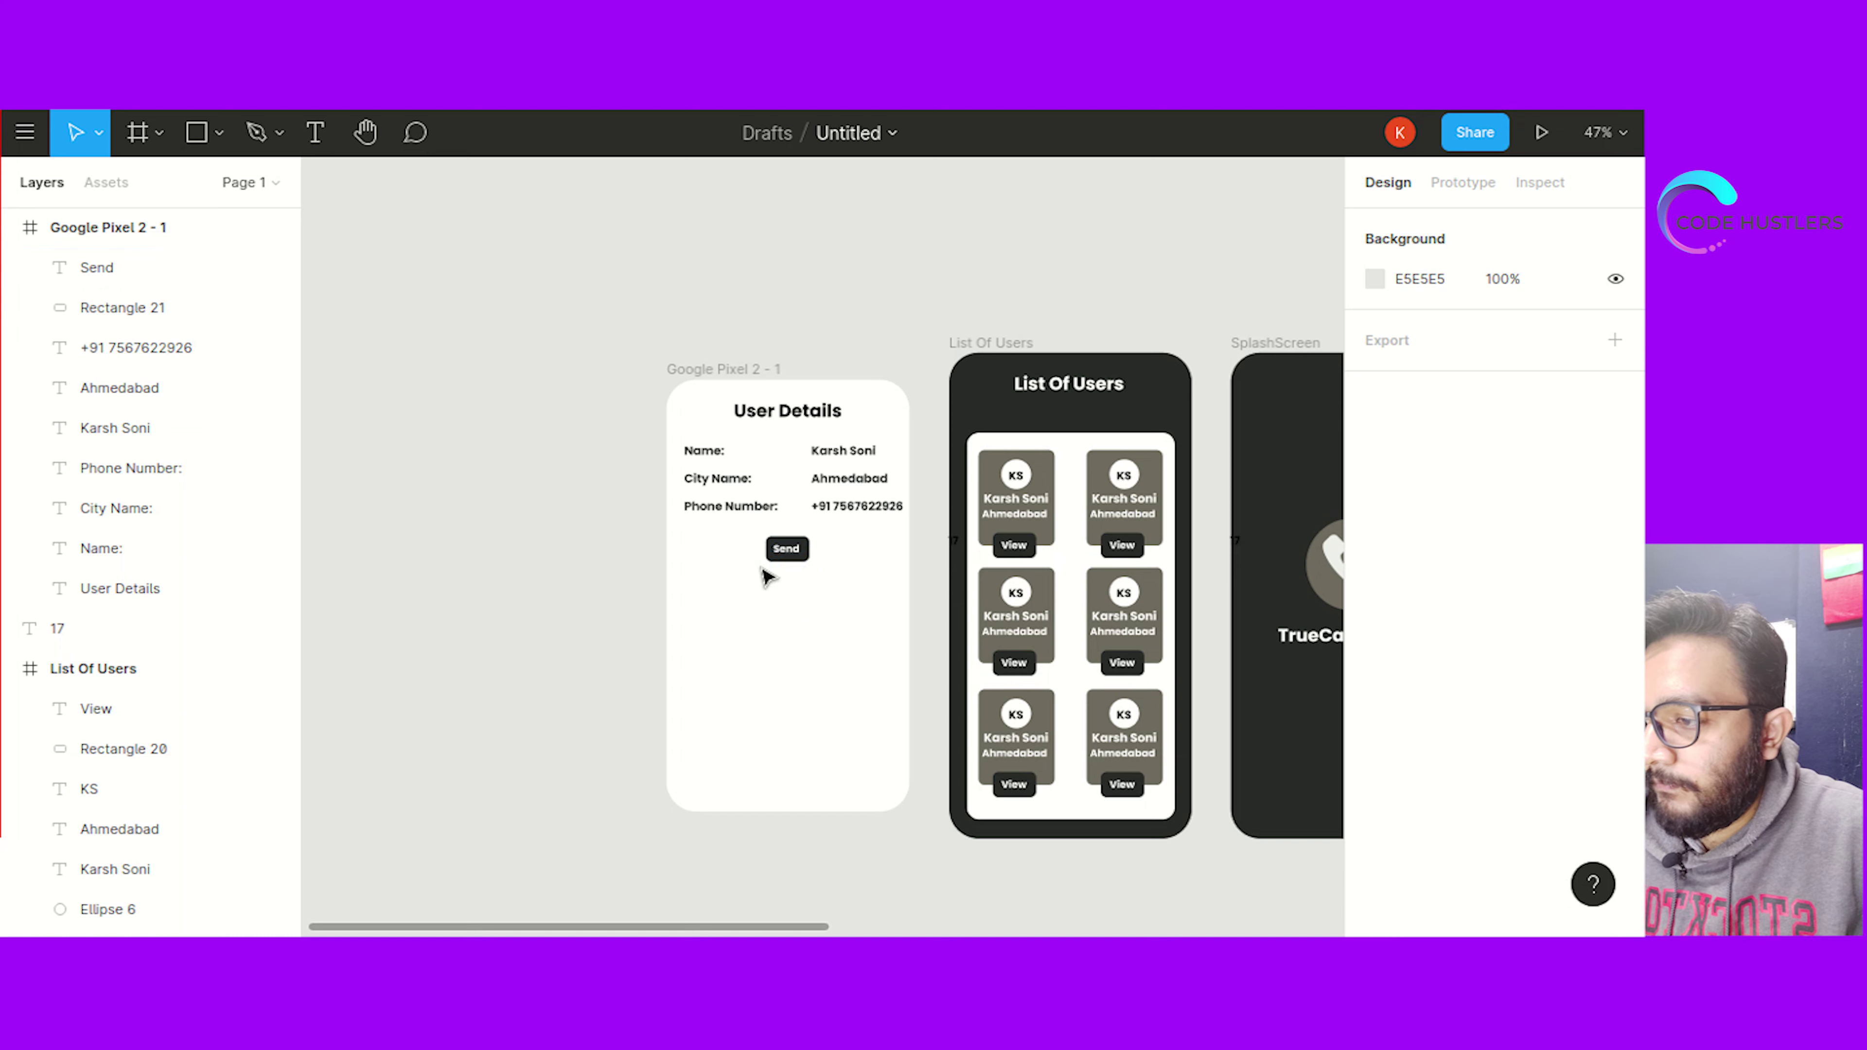
drag(750, 525, 797, 563)
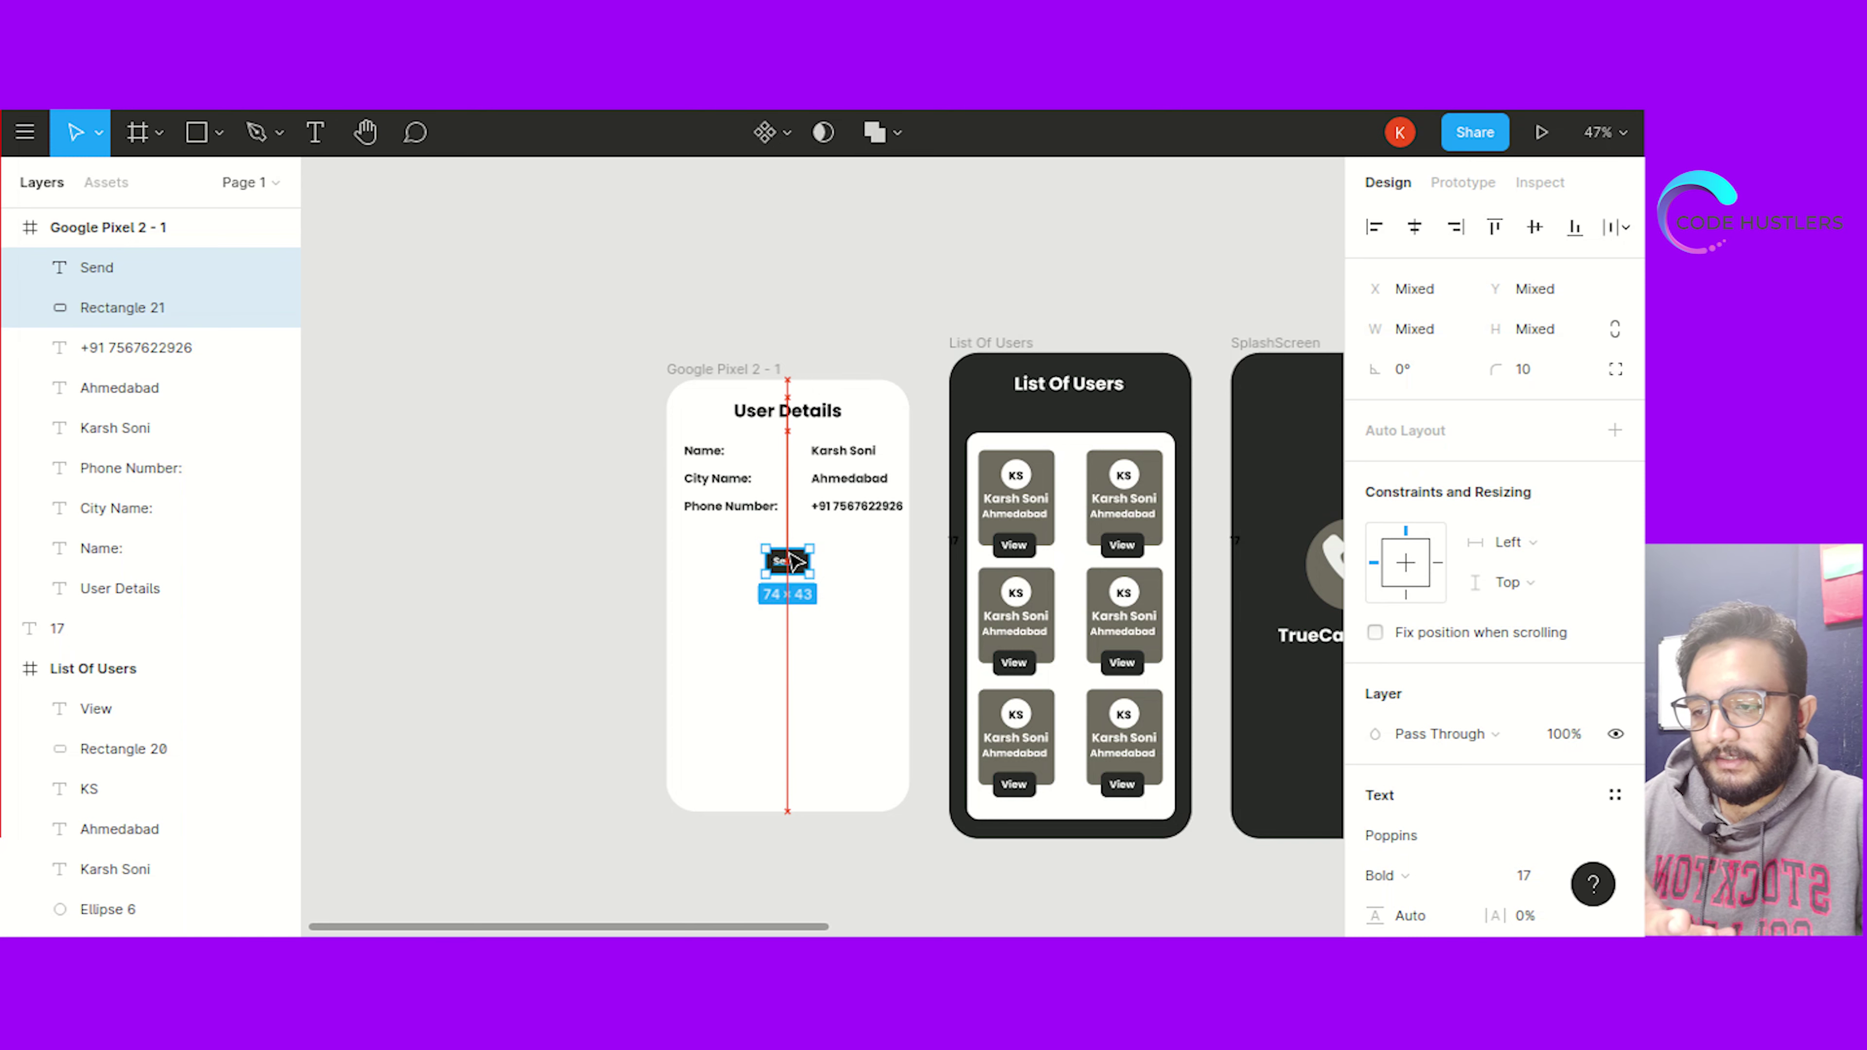
drag(795, 562, 794, 568)
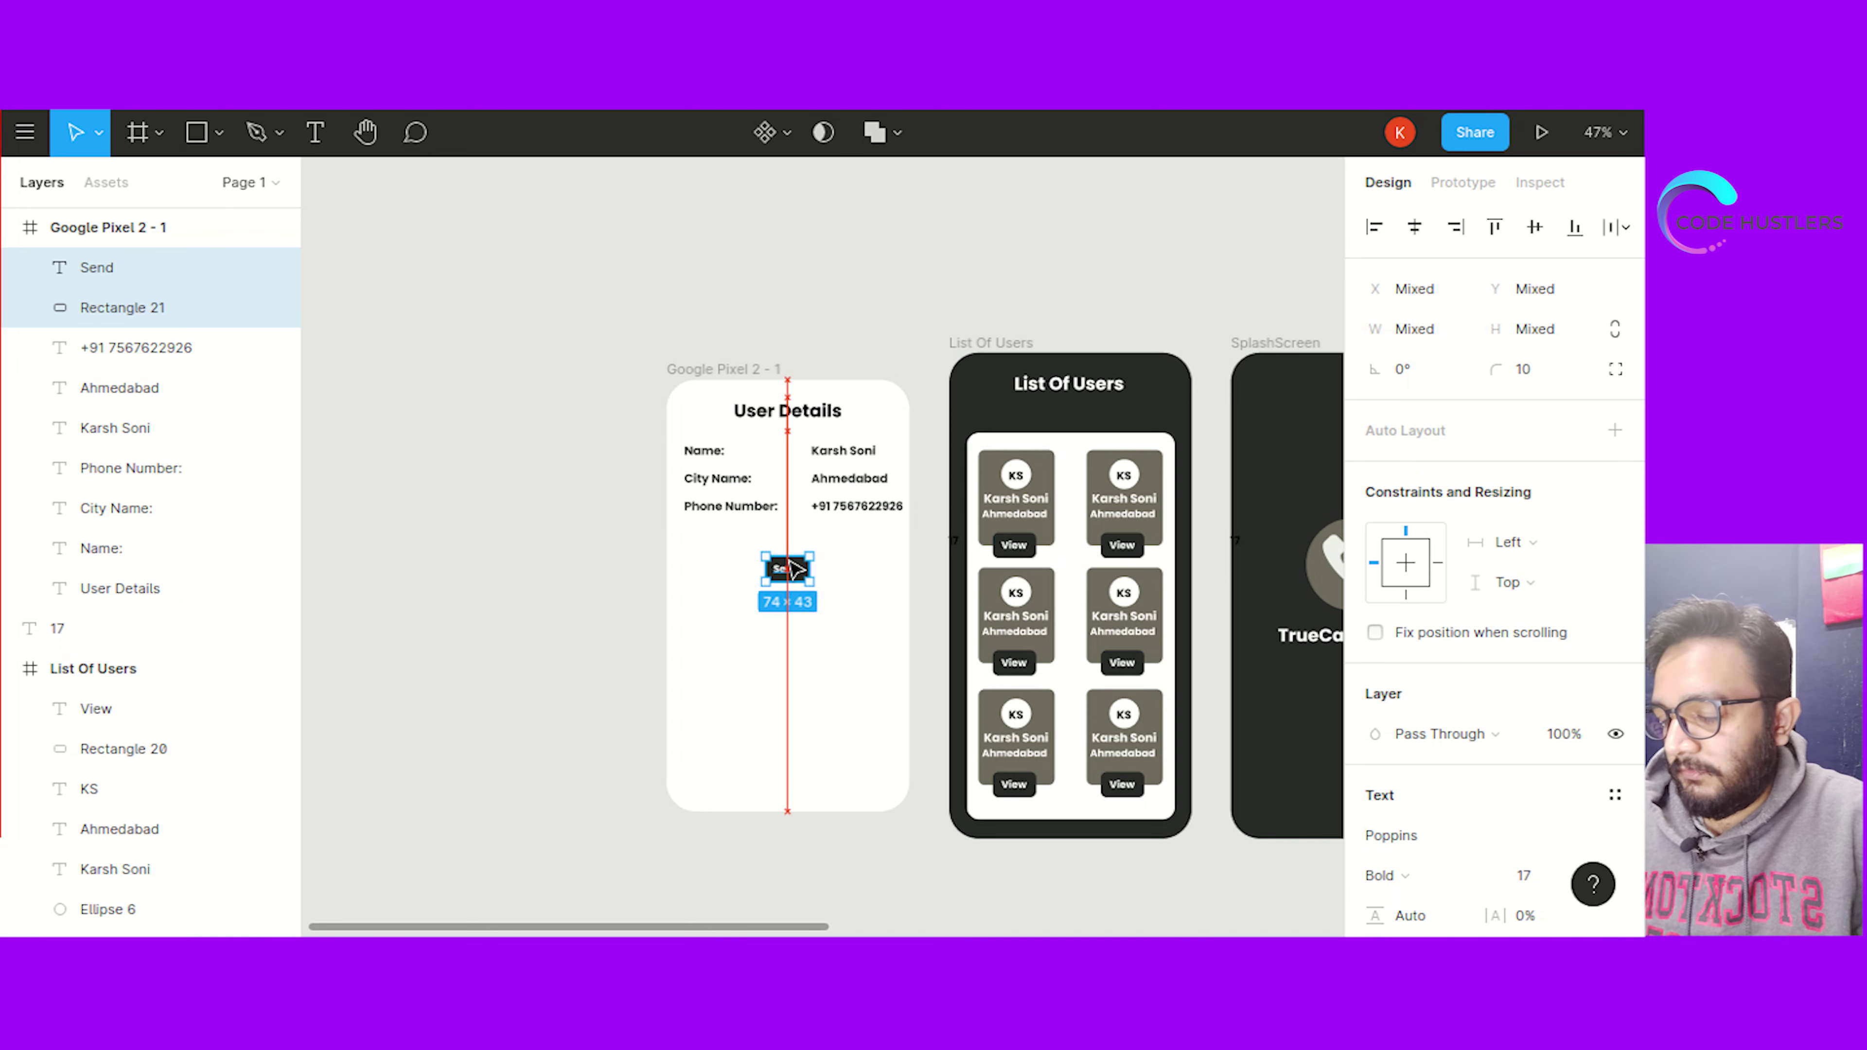
click(604, 597)
Realign the dark 74×43 background so it sits under the Send label
click(773, 571)
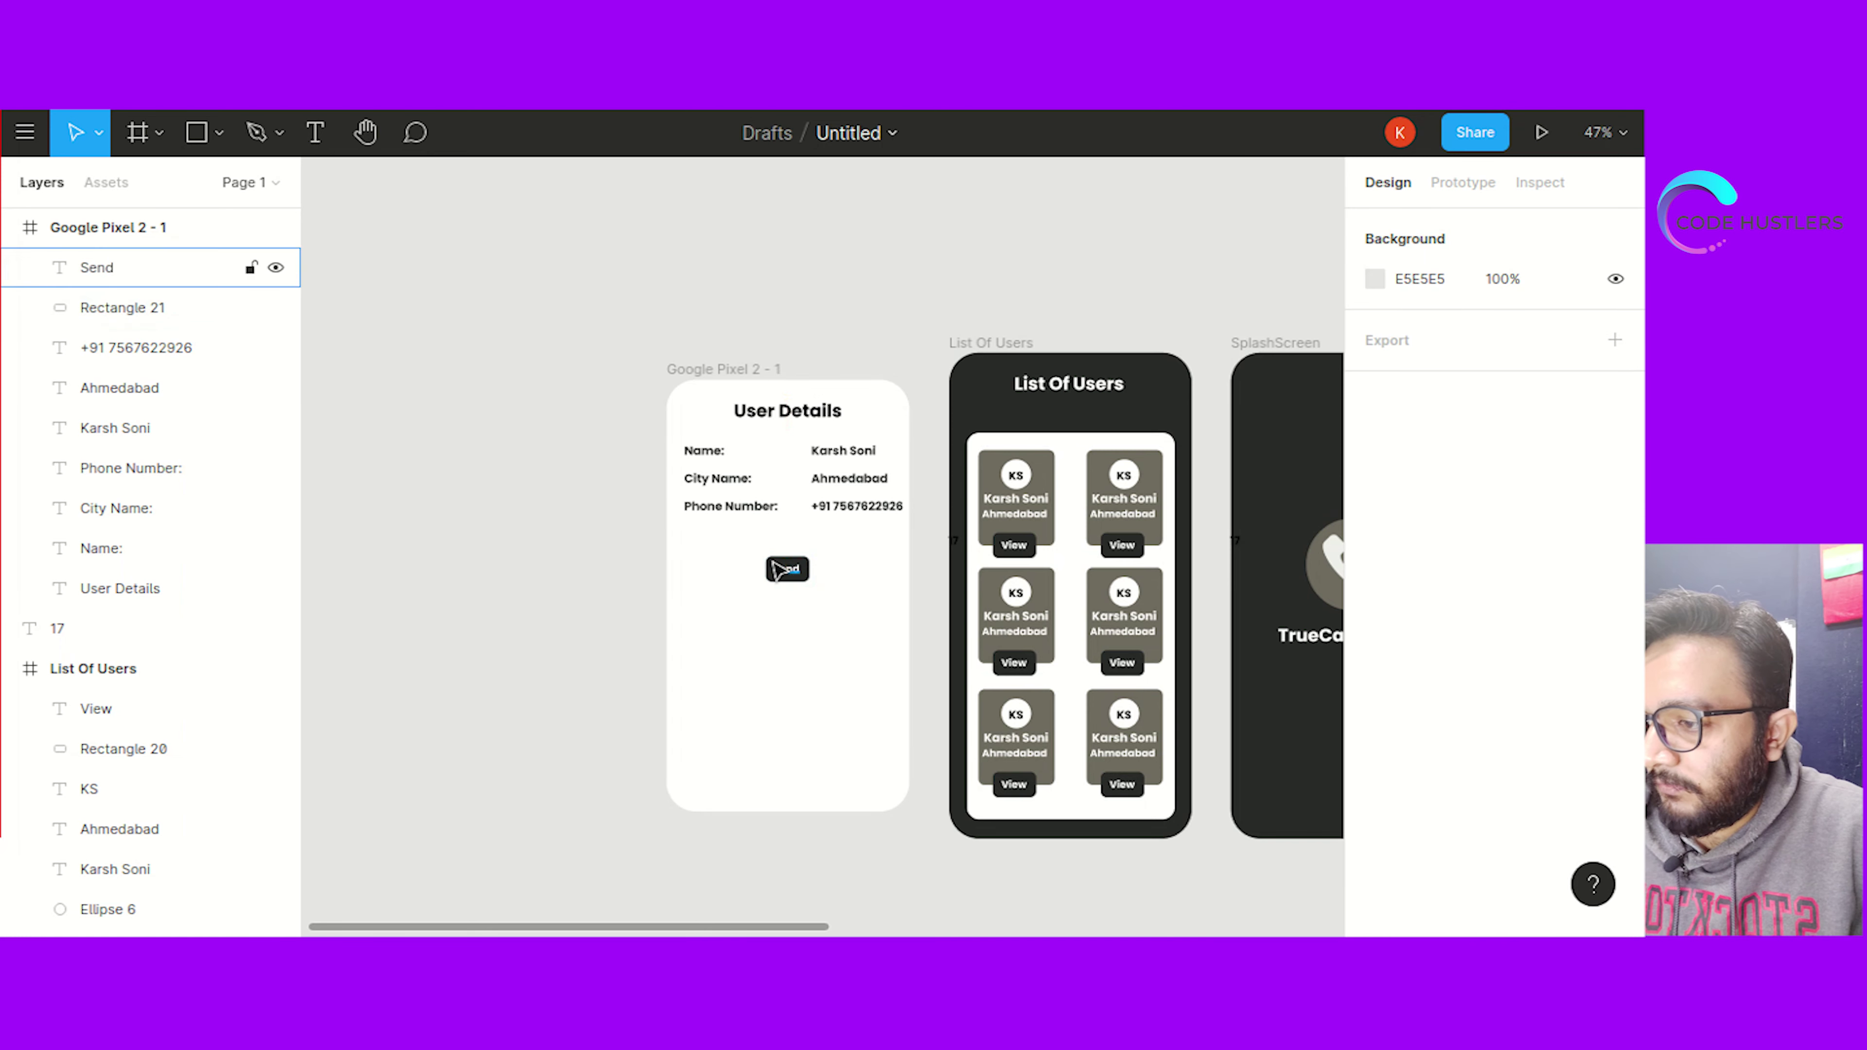
click(755, 557)
click(777, 567)
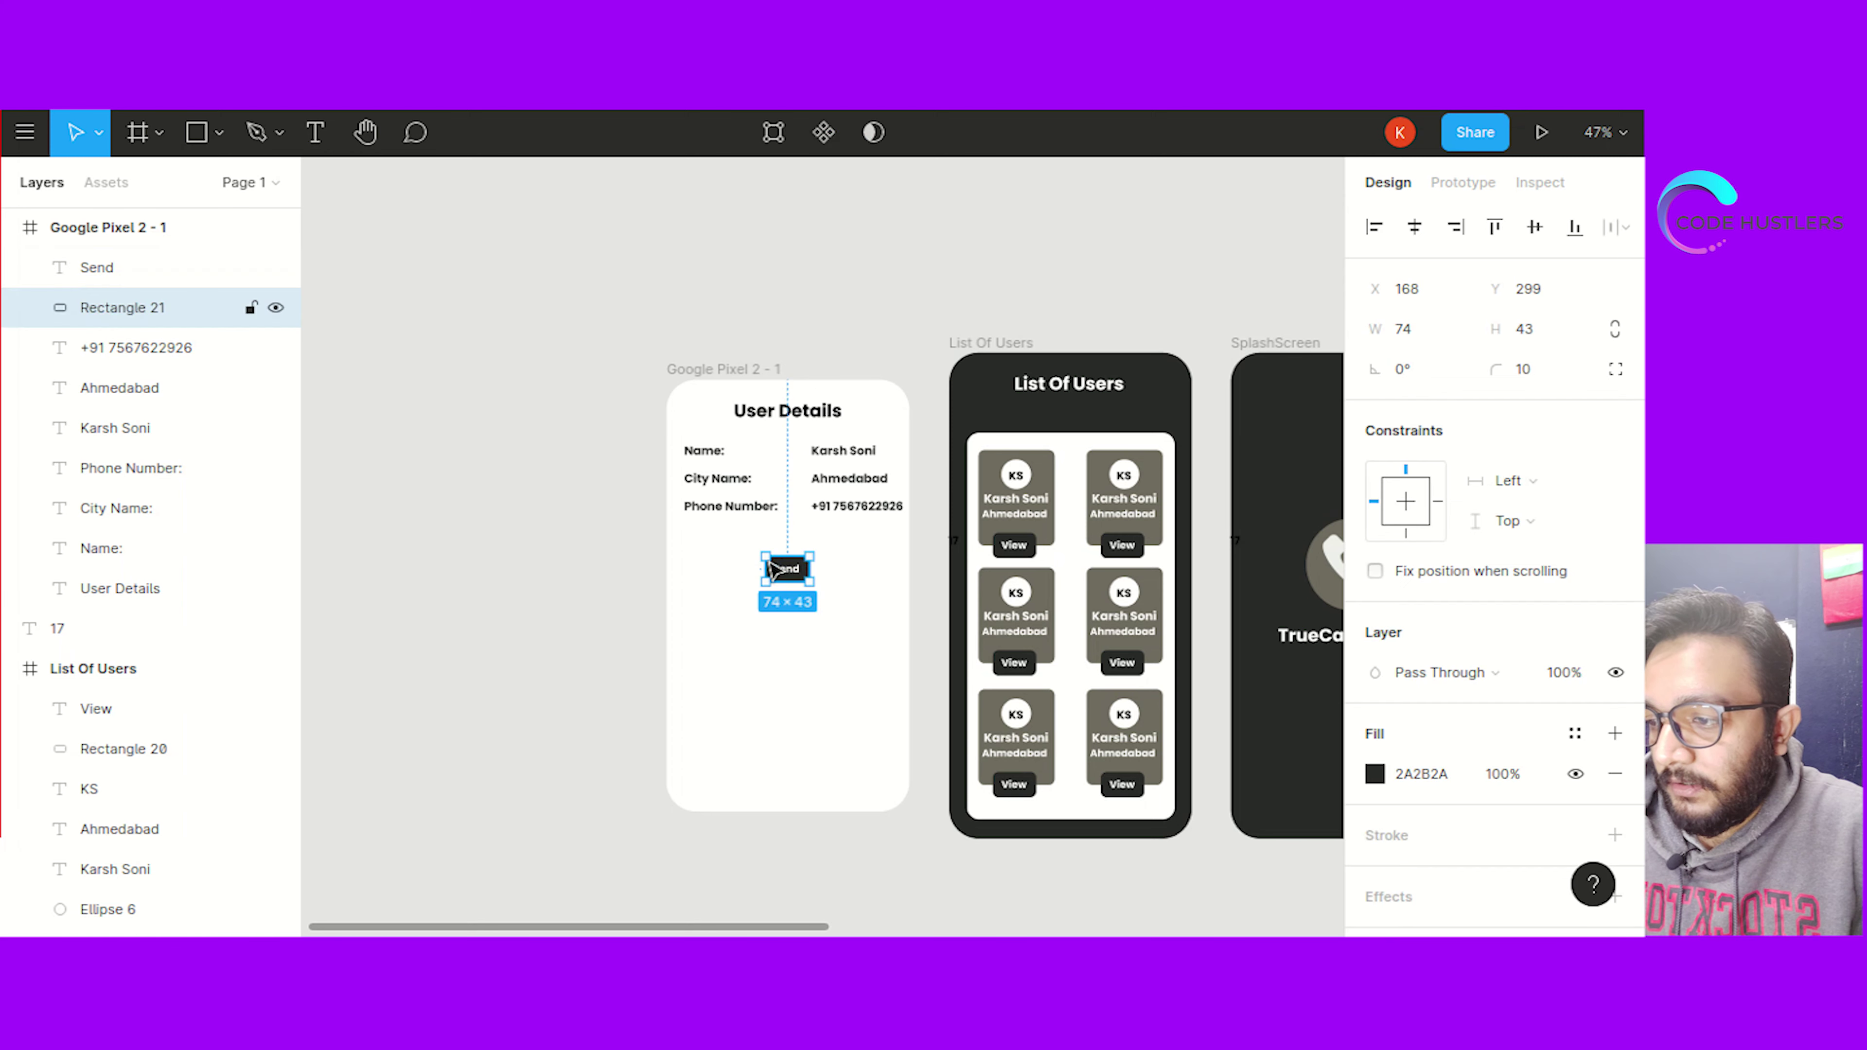
drag(777, 568, 782, 586)
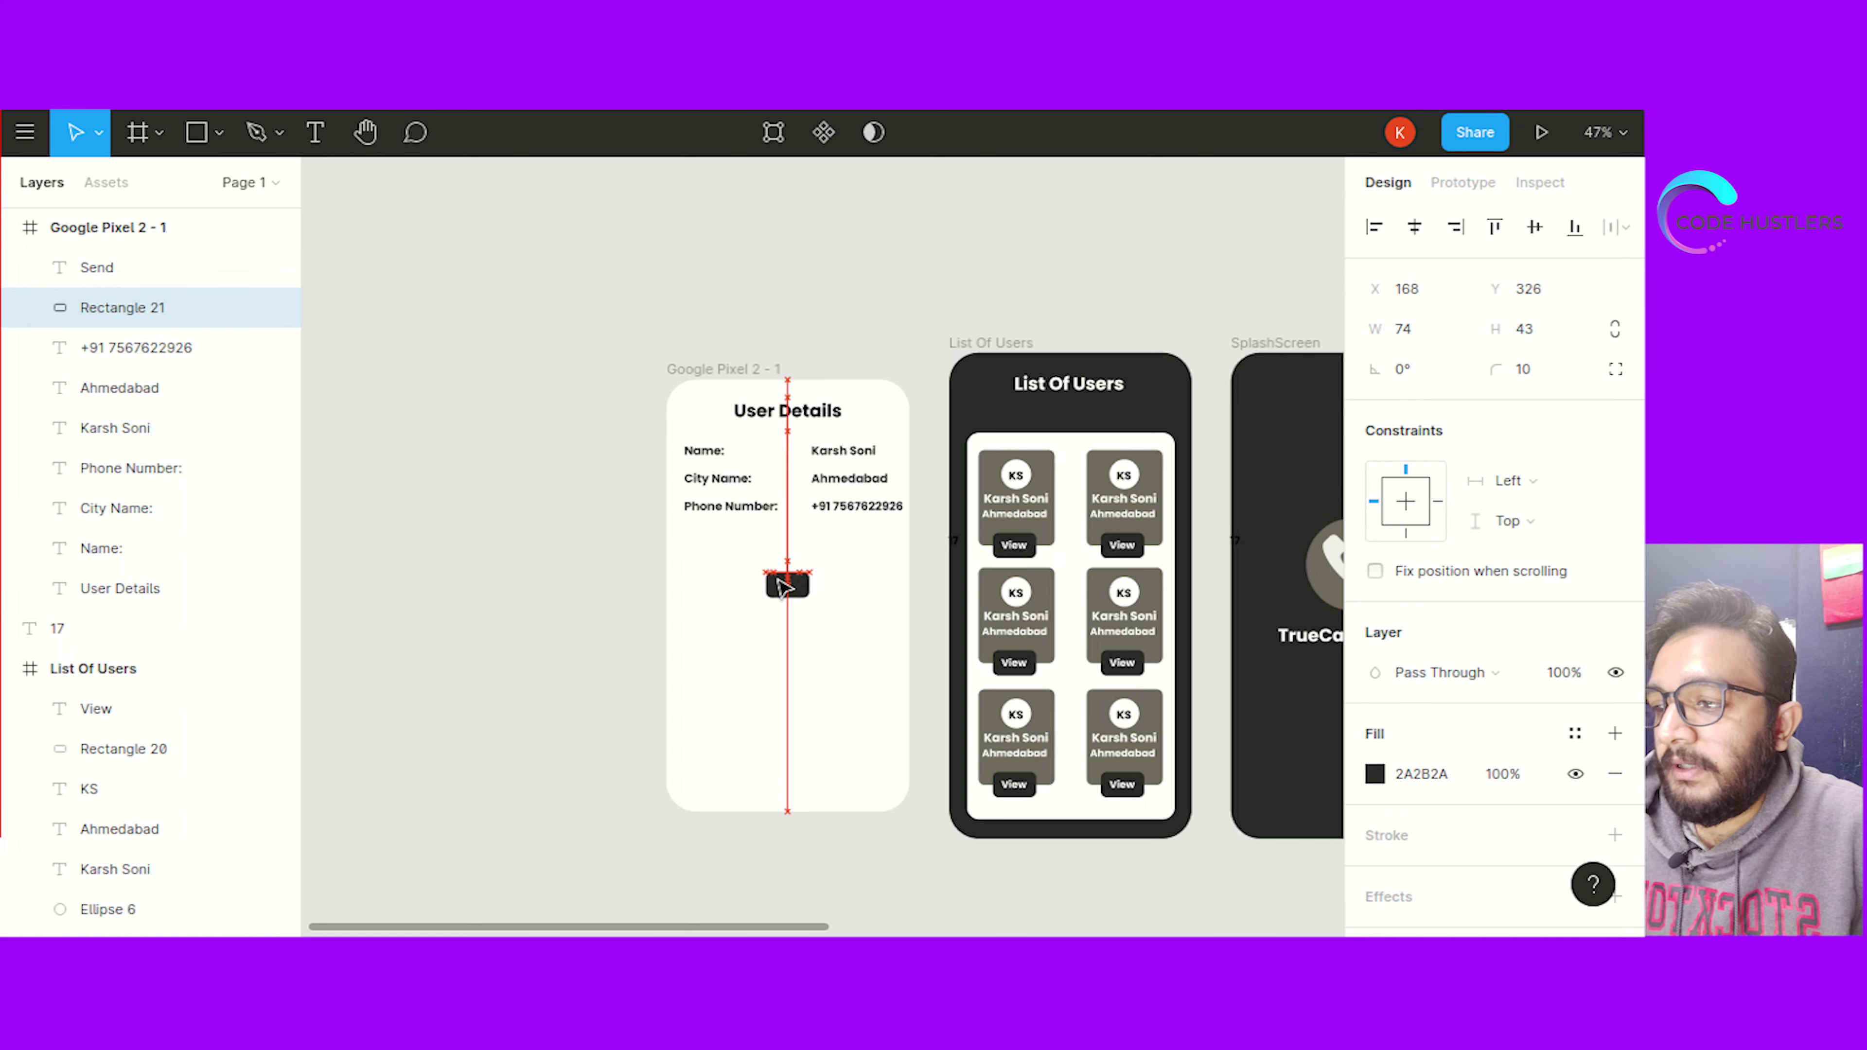
click(610, 593)
click(800, 600)
mouse_move(799, 599)
mouse_down()
mouse_move(799, 583)
mouse_move(833, 610)
mouse_move(786, 618)
mouse_up()
click(731, 550)
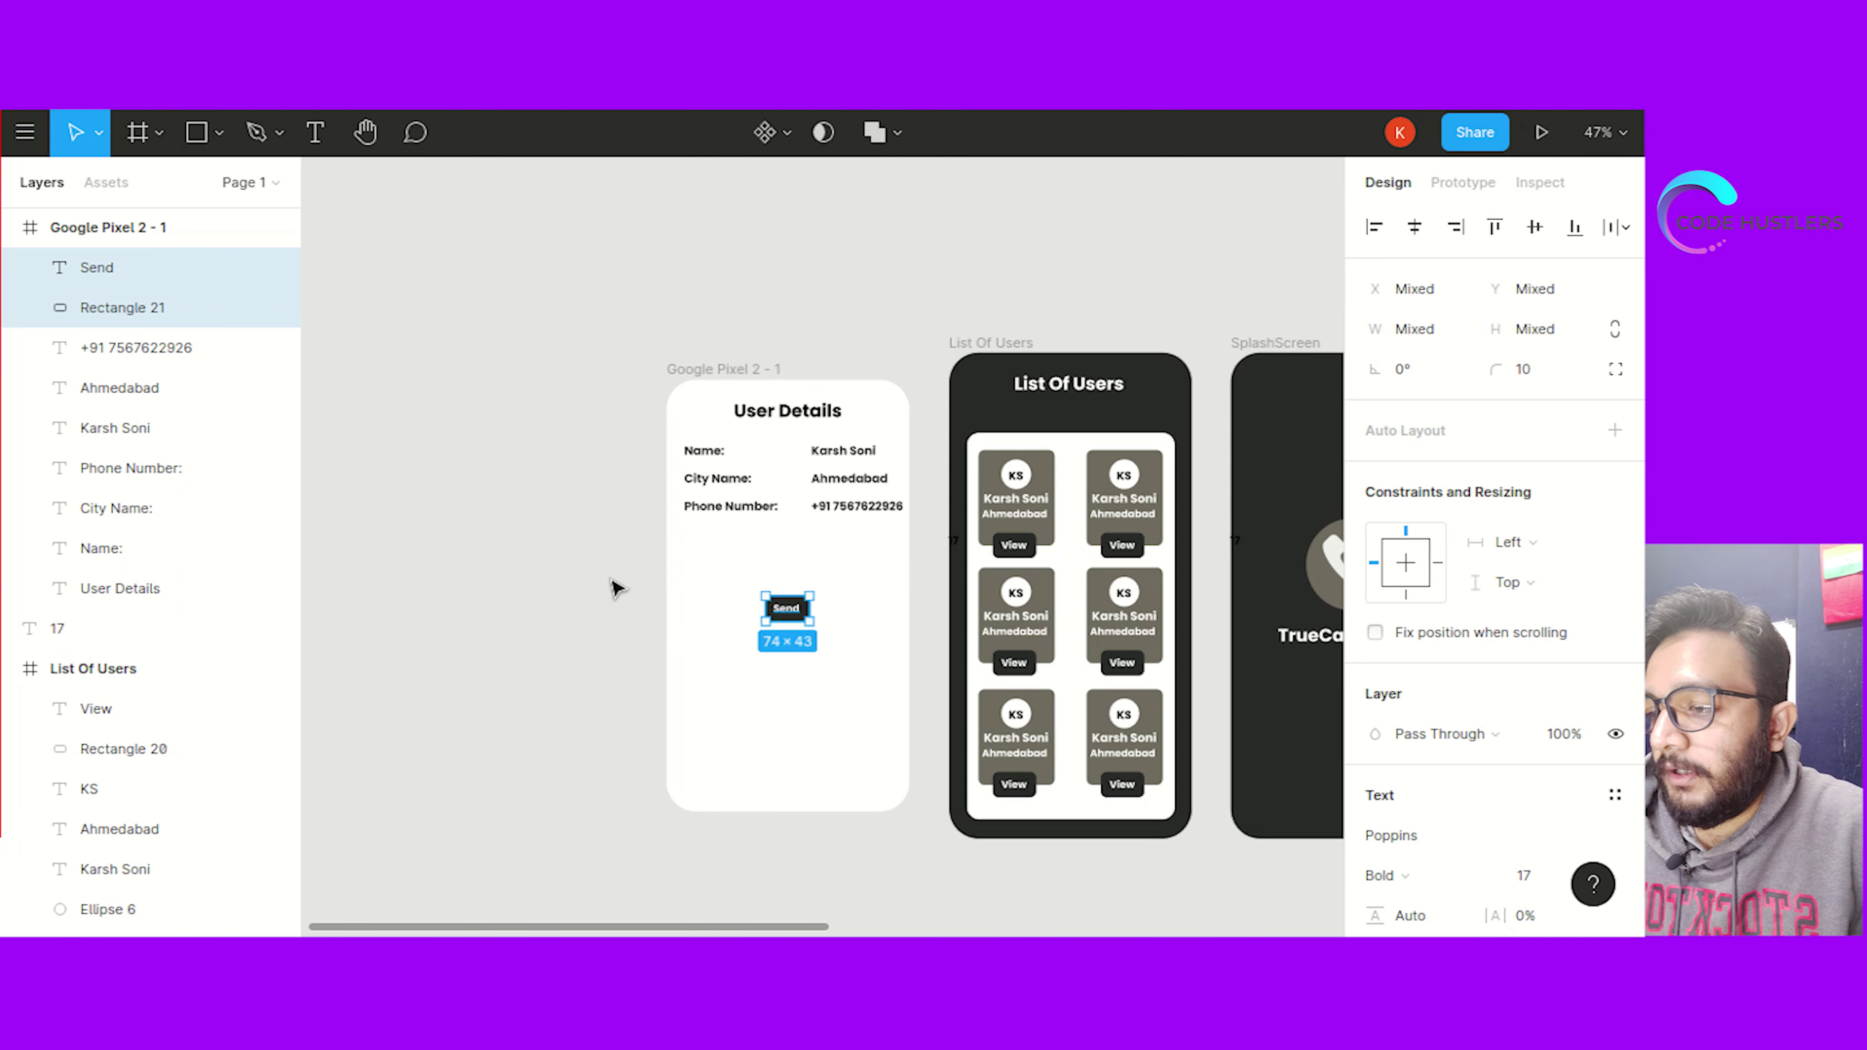
click(616, 588)
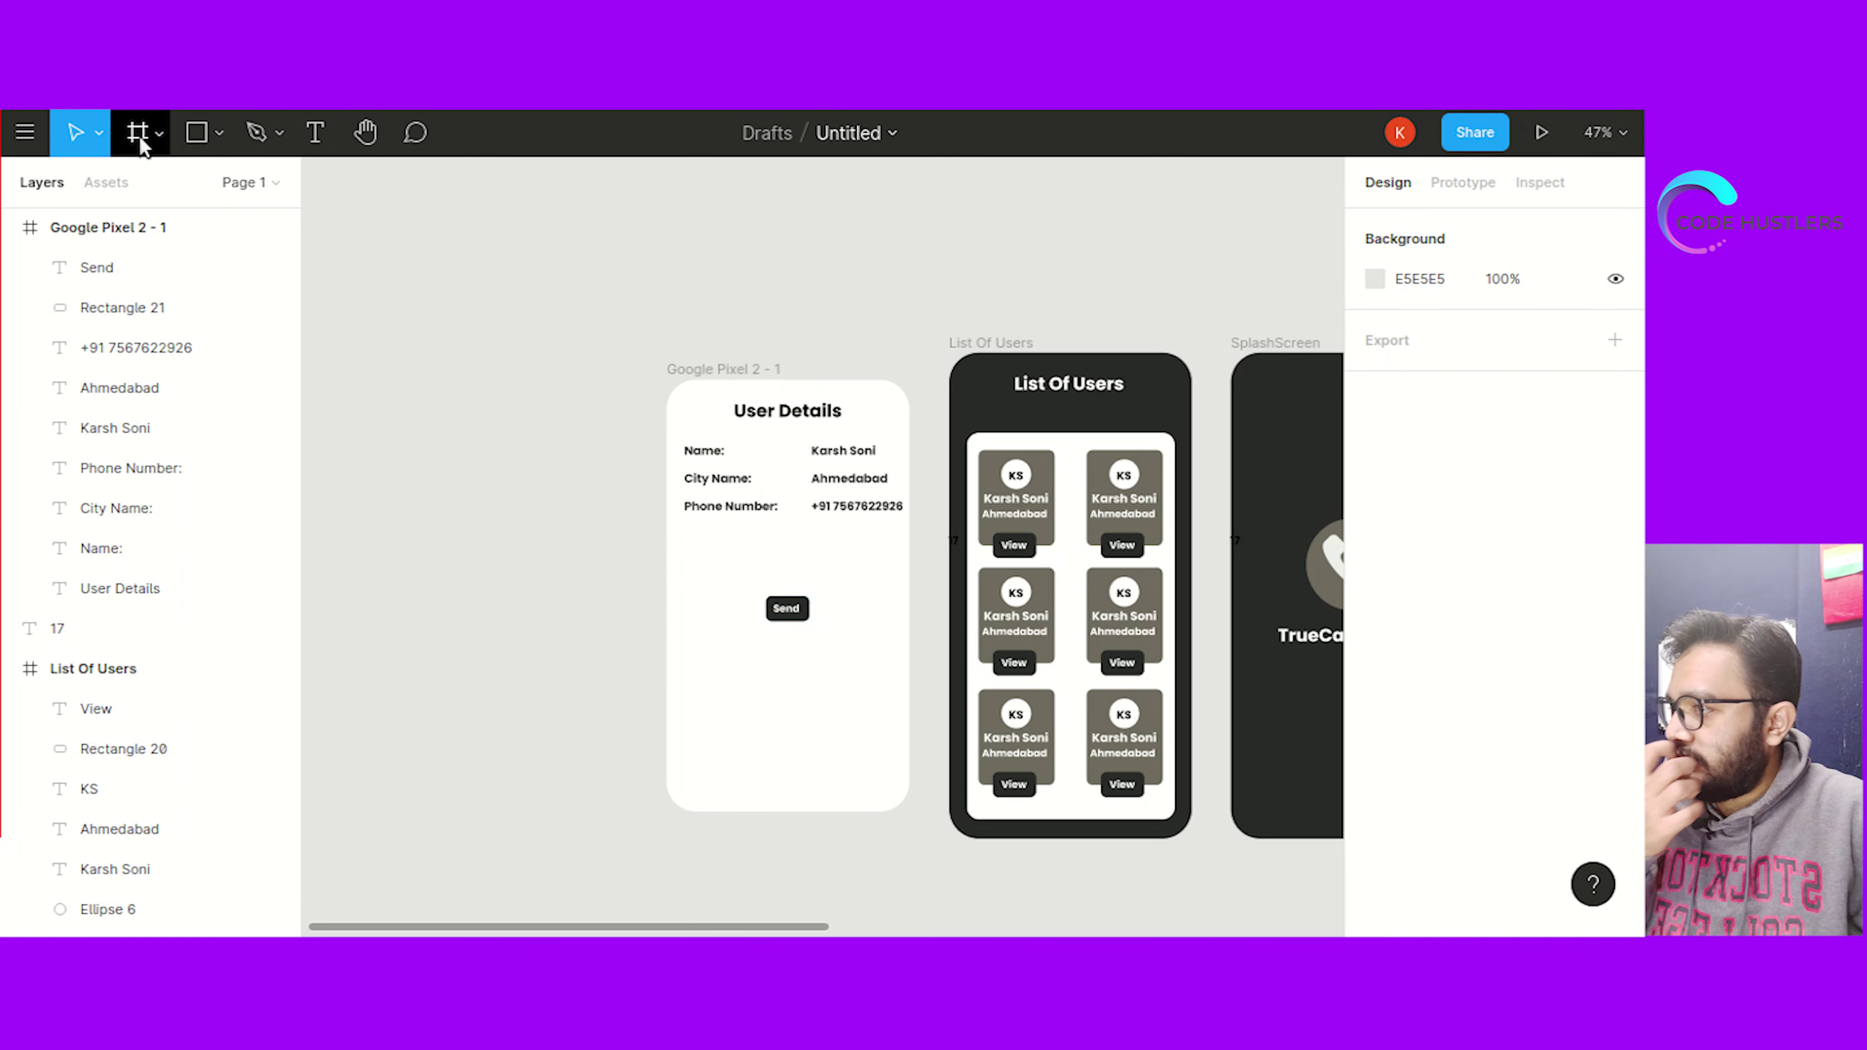
Draw a wide rectangle above the Send button for the message input box
click(219, 132)
click(198, 188)
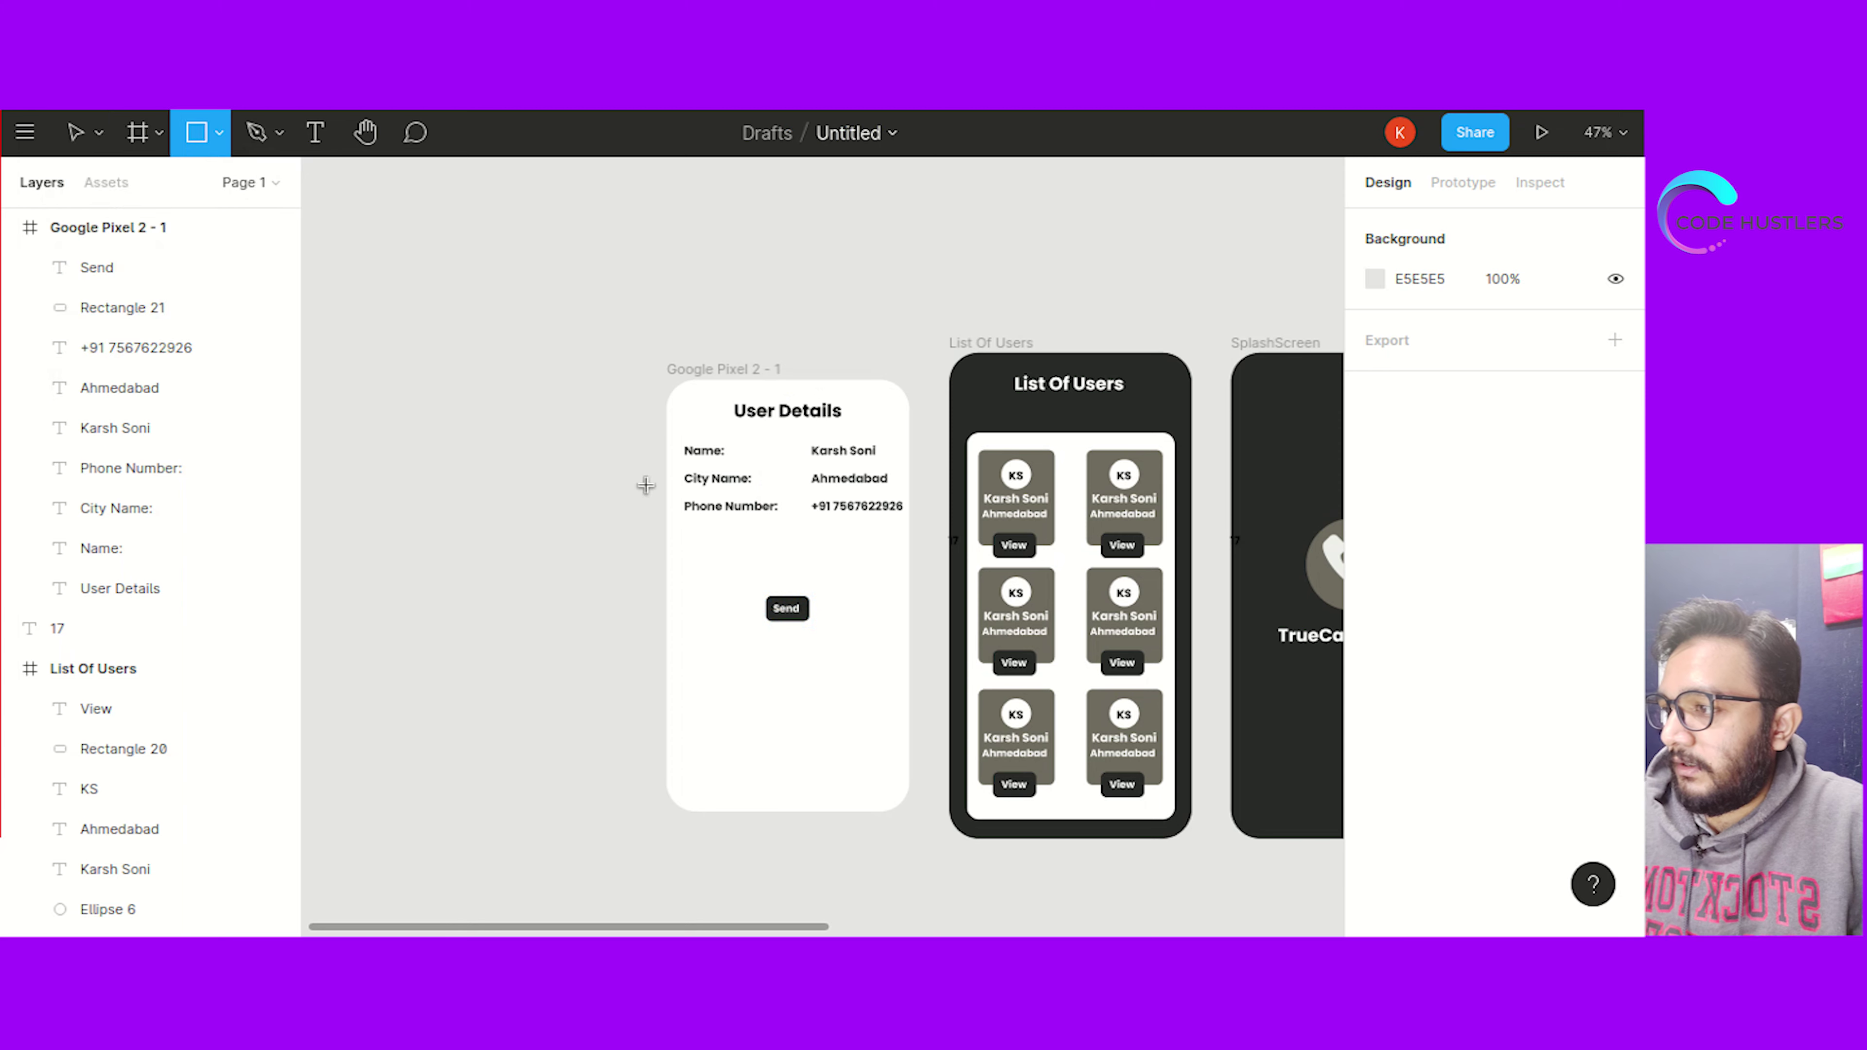
mouse_move(700, 541)
mouse_down()
mouse_move(881, 580)
mouse_move(879, 563)
mouse_up()
double_click(799, 553)
click(790, 542)
click(745, 542)
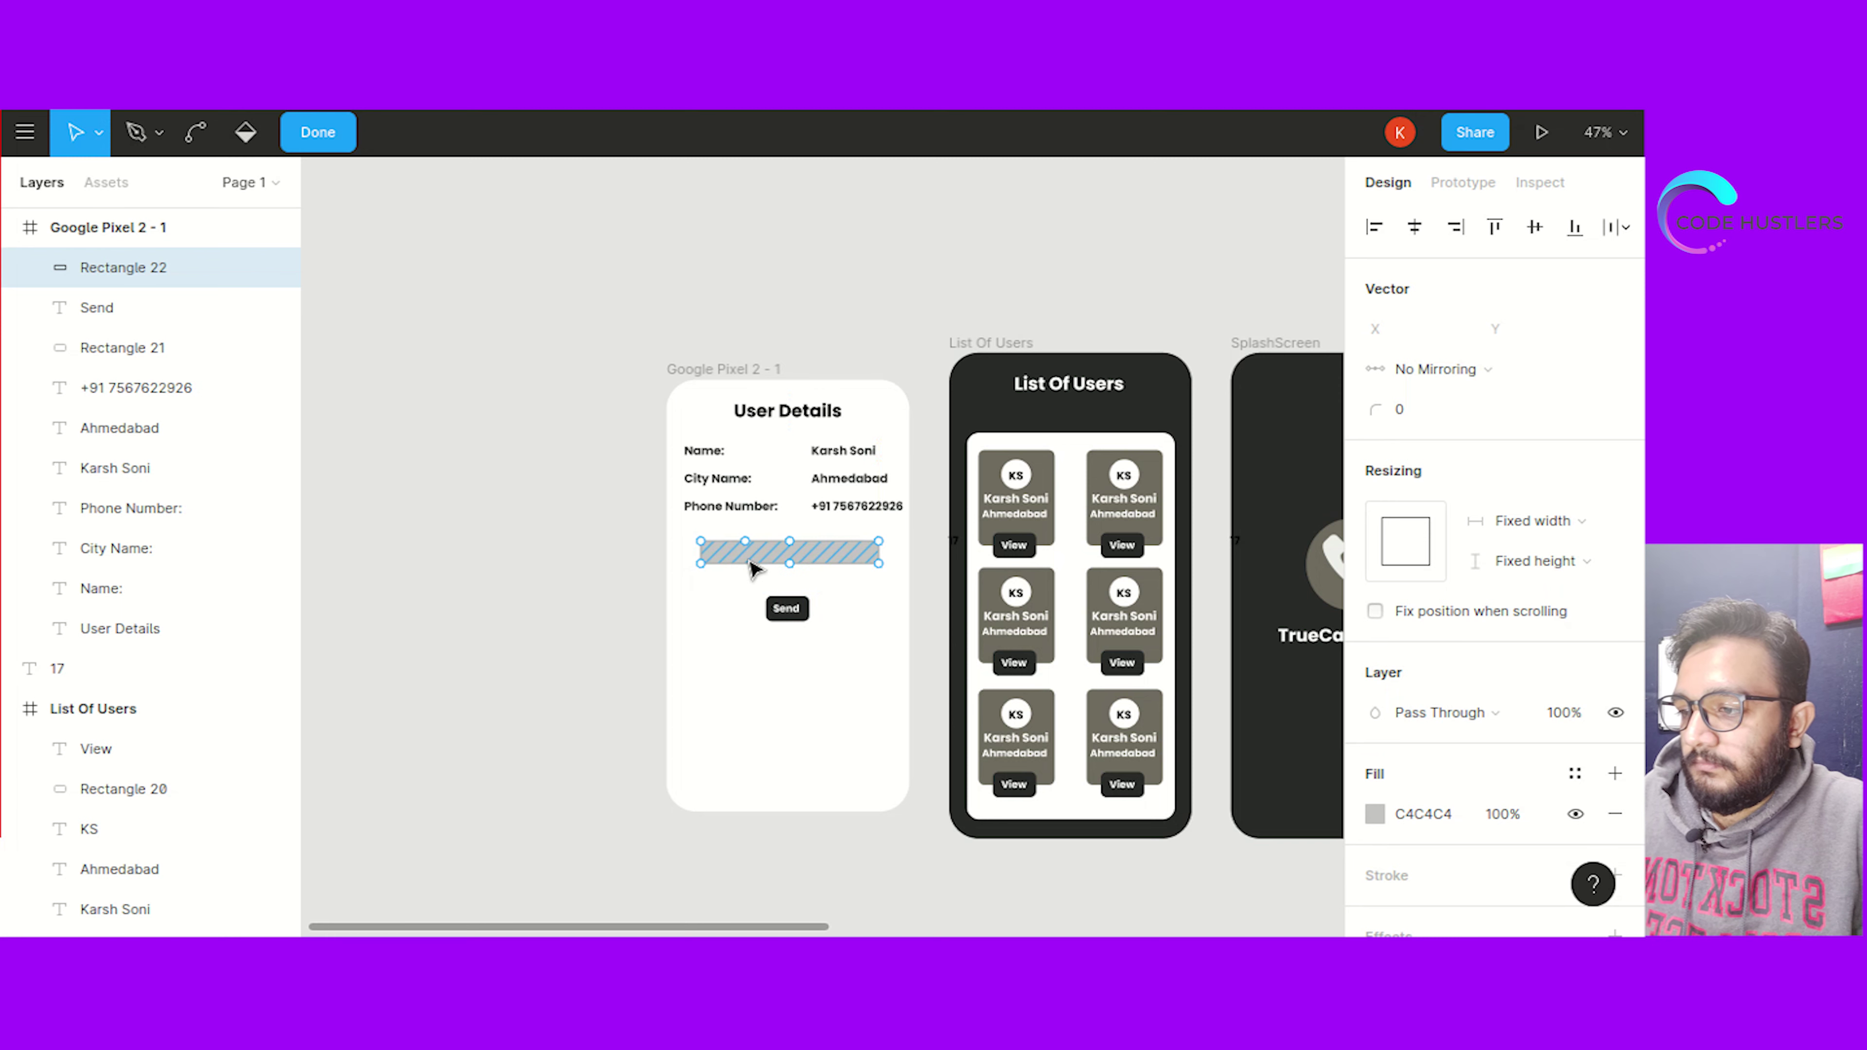
key(Escape)
Give the message box a white fill and a black outline
click(1424, 772)
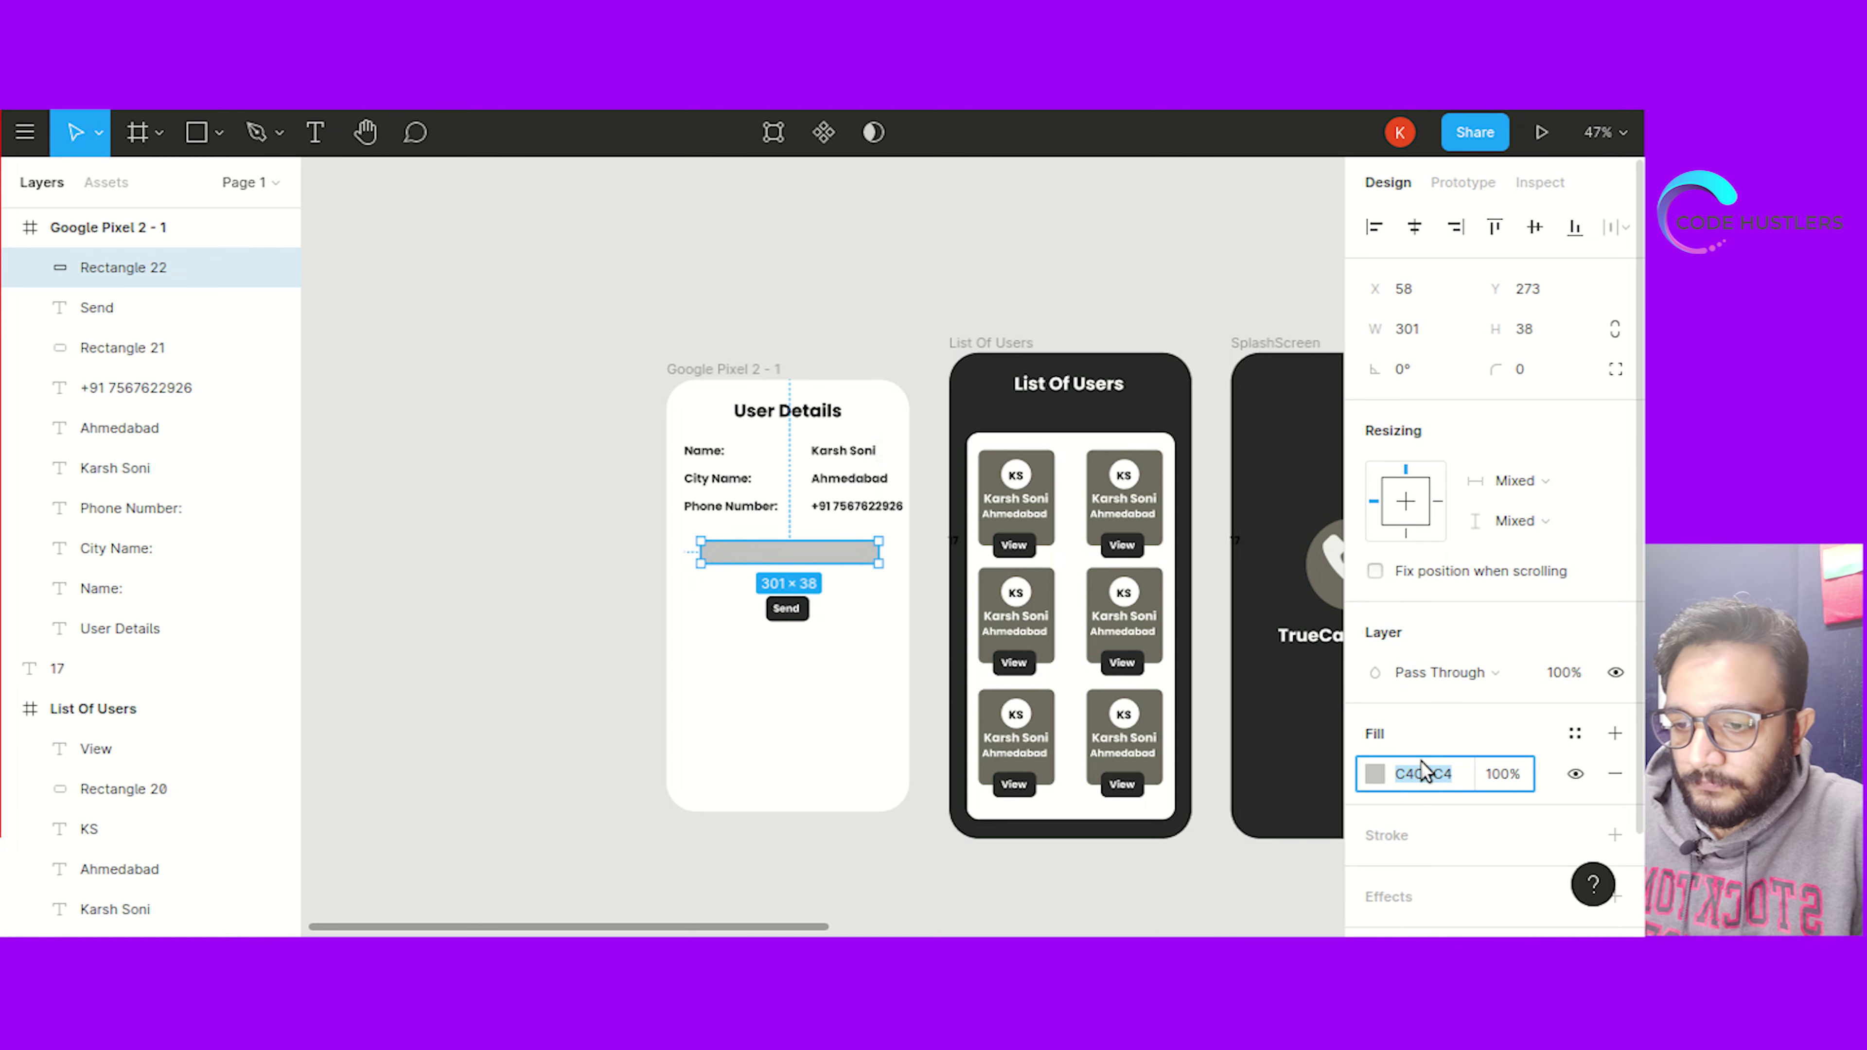
text(fff)
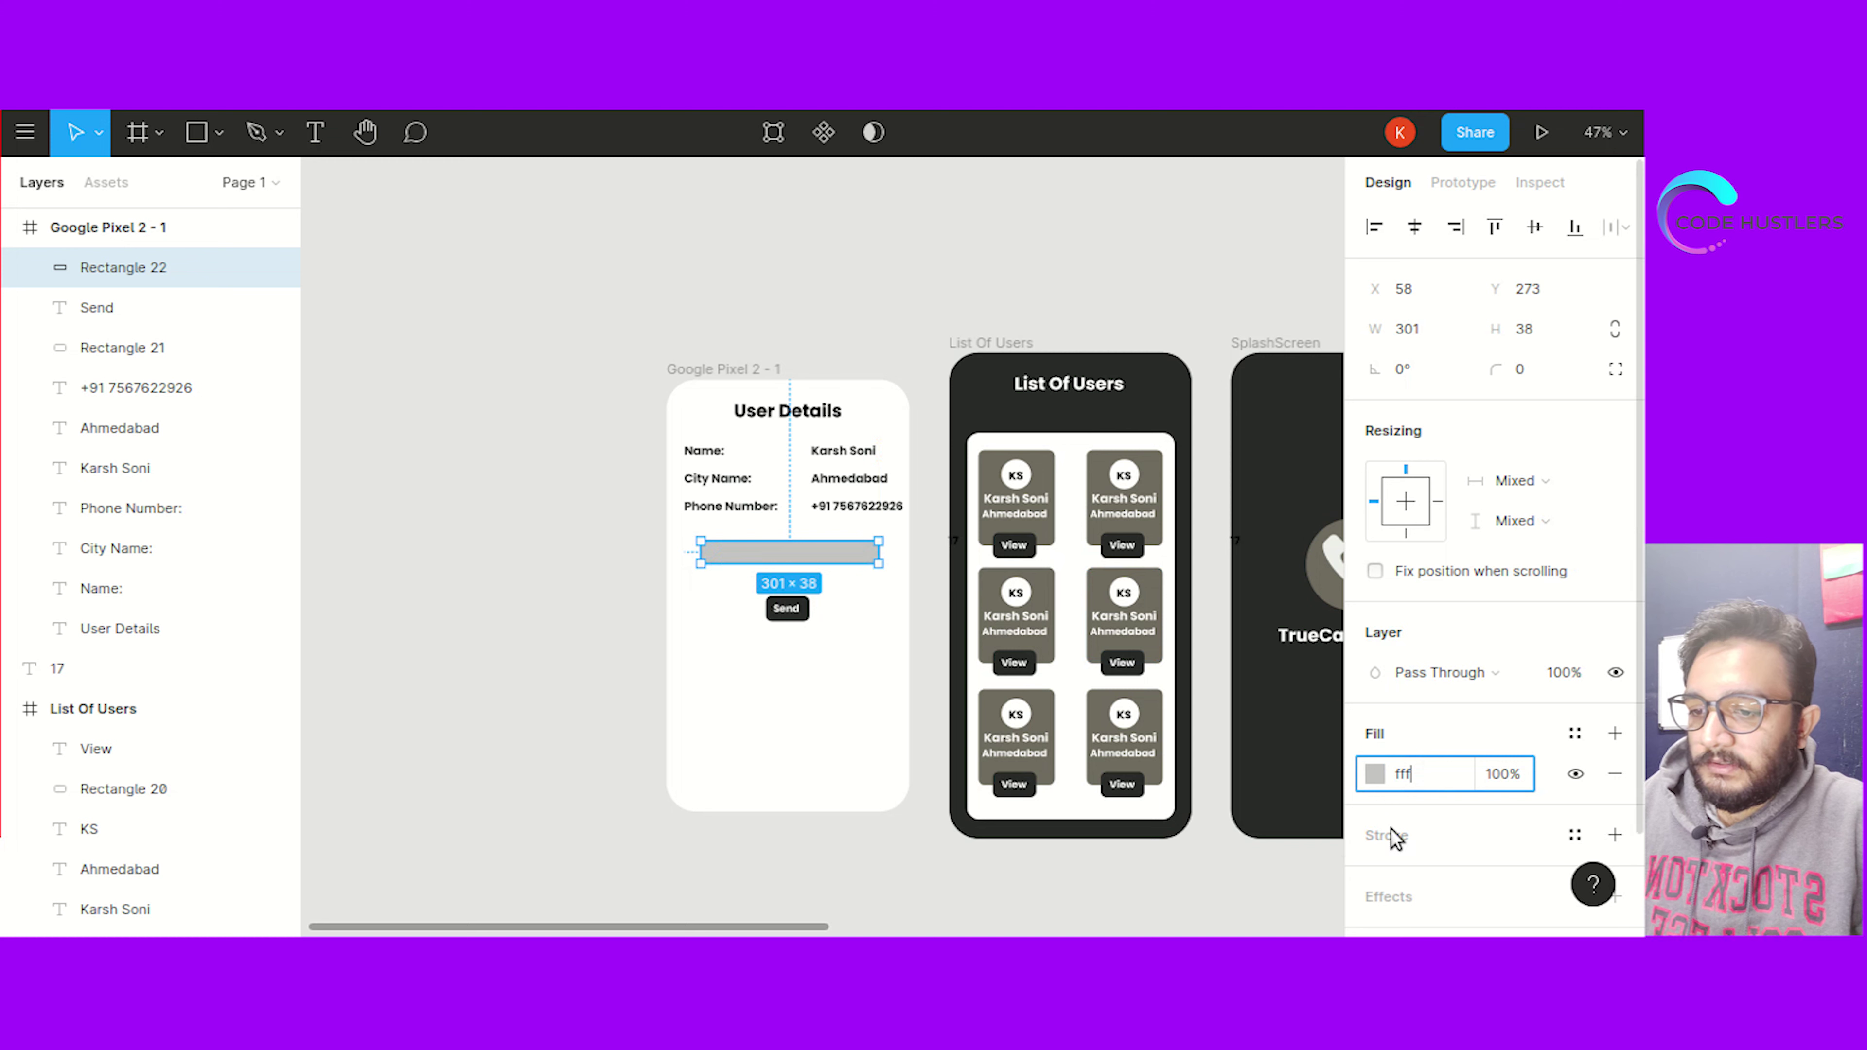
scroll(1396, 835, down, 2)
click(1424, 727)
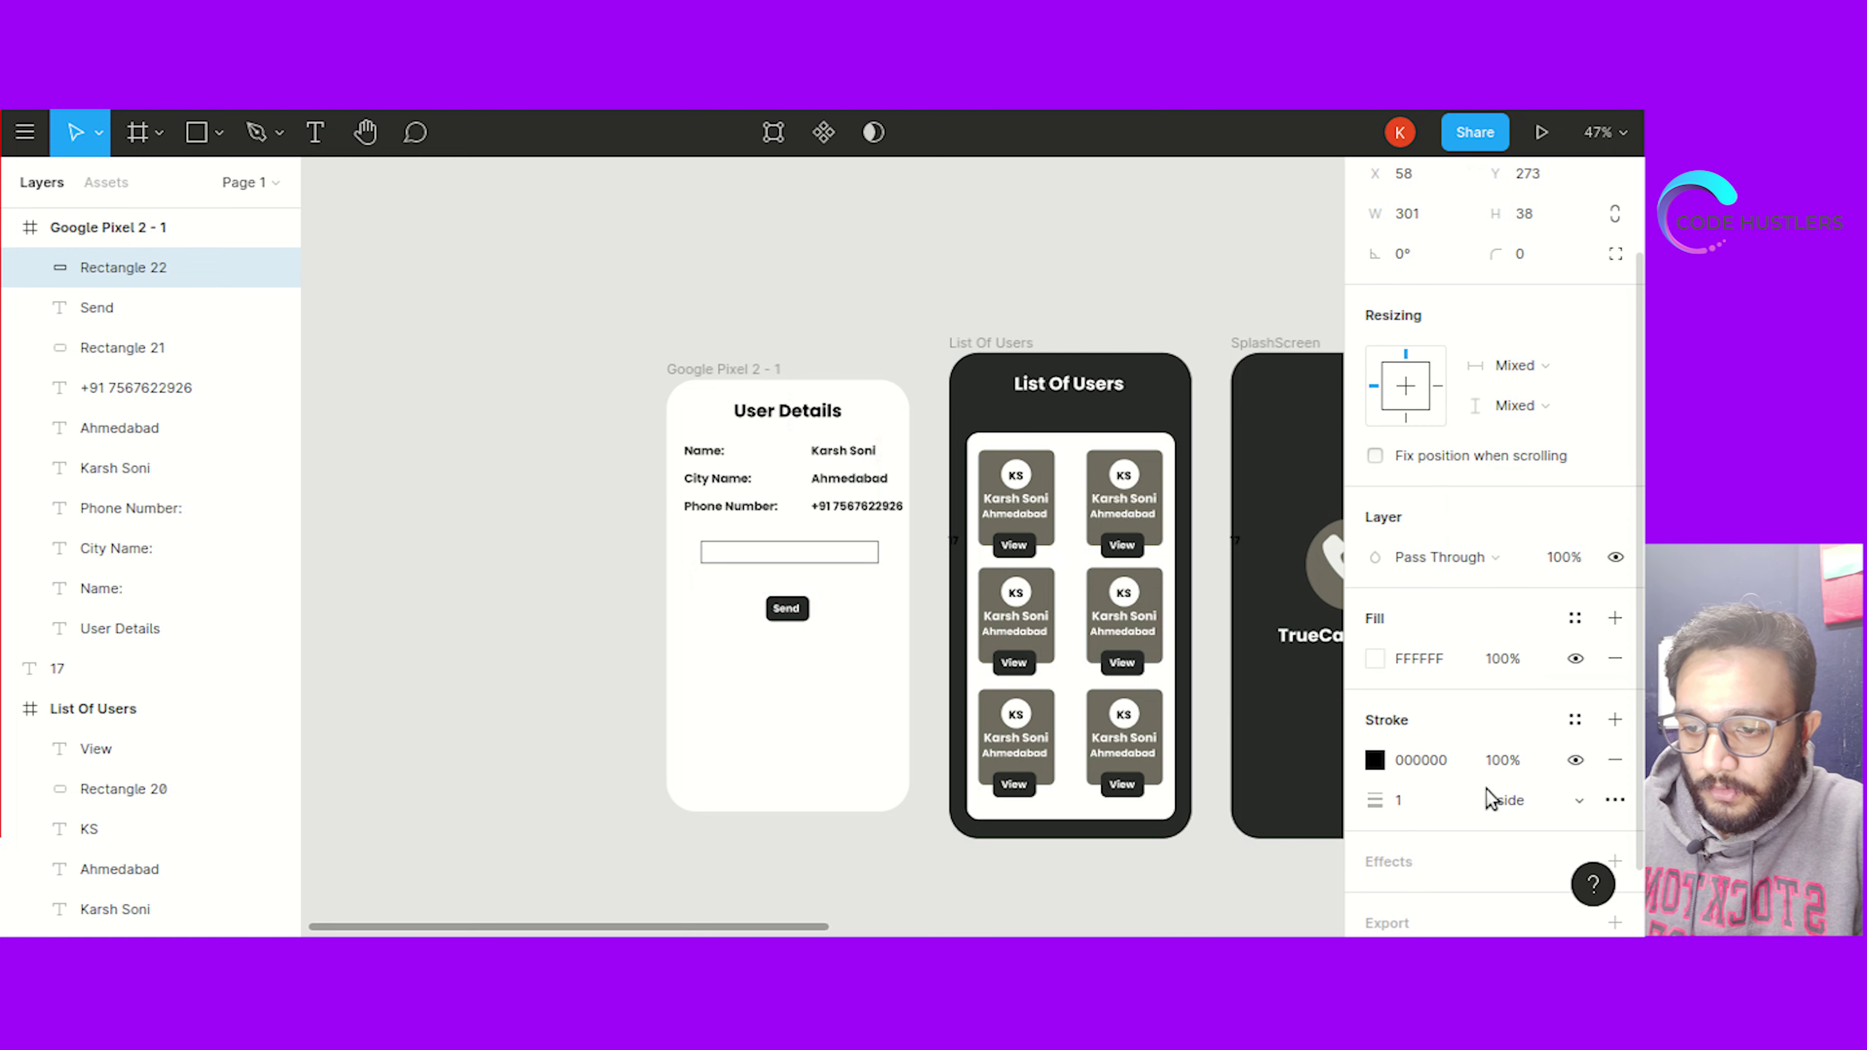
click(880, 895)
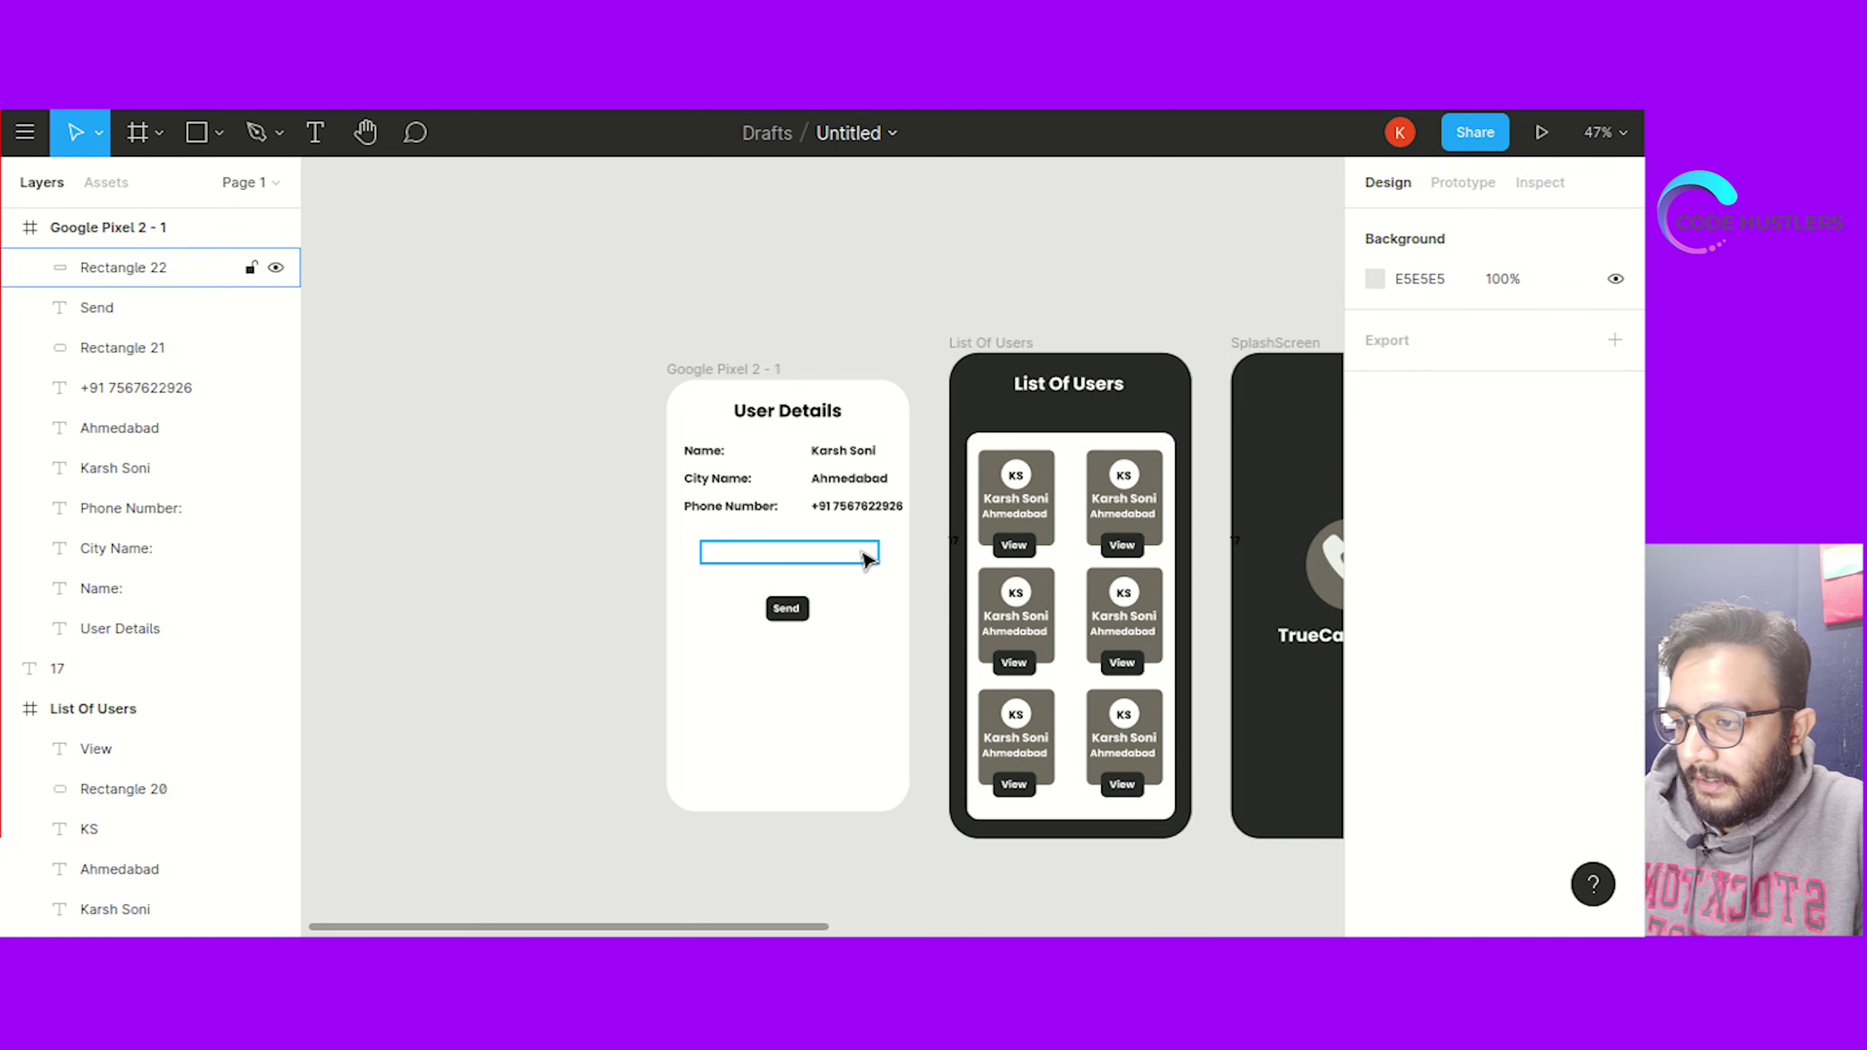
Set the input box's corner radius to 10
click(874, 560)
click(1540, 378)
text(20)
key(Return)
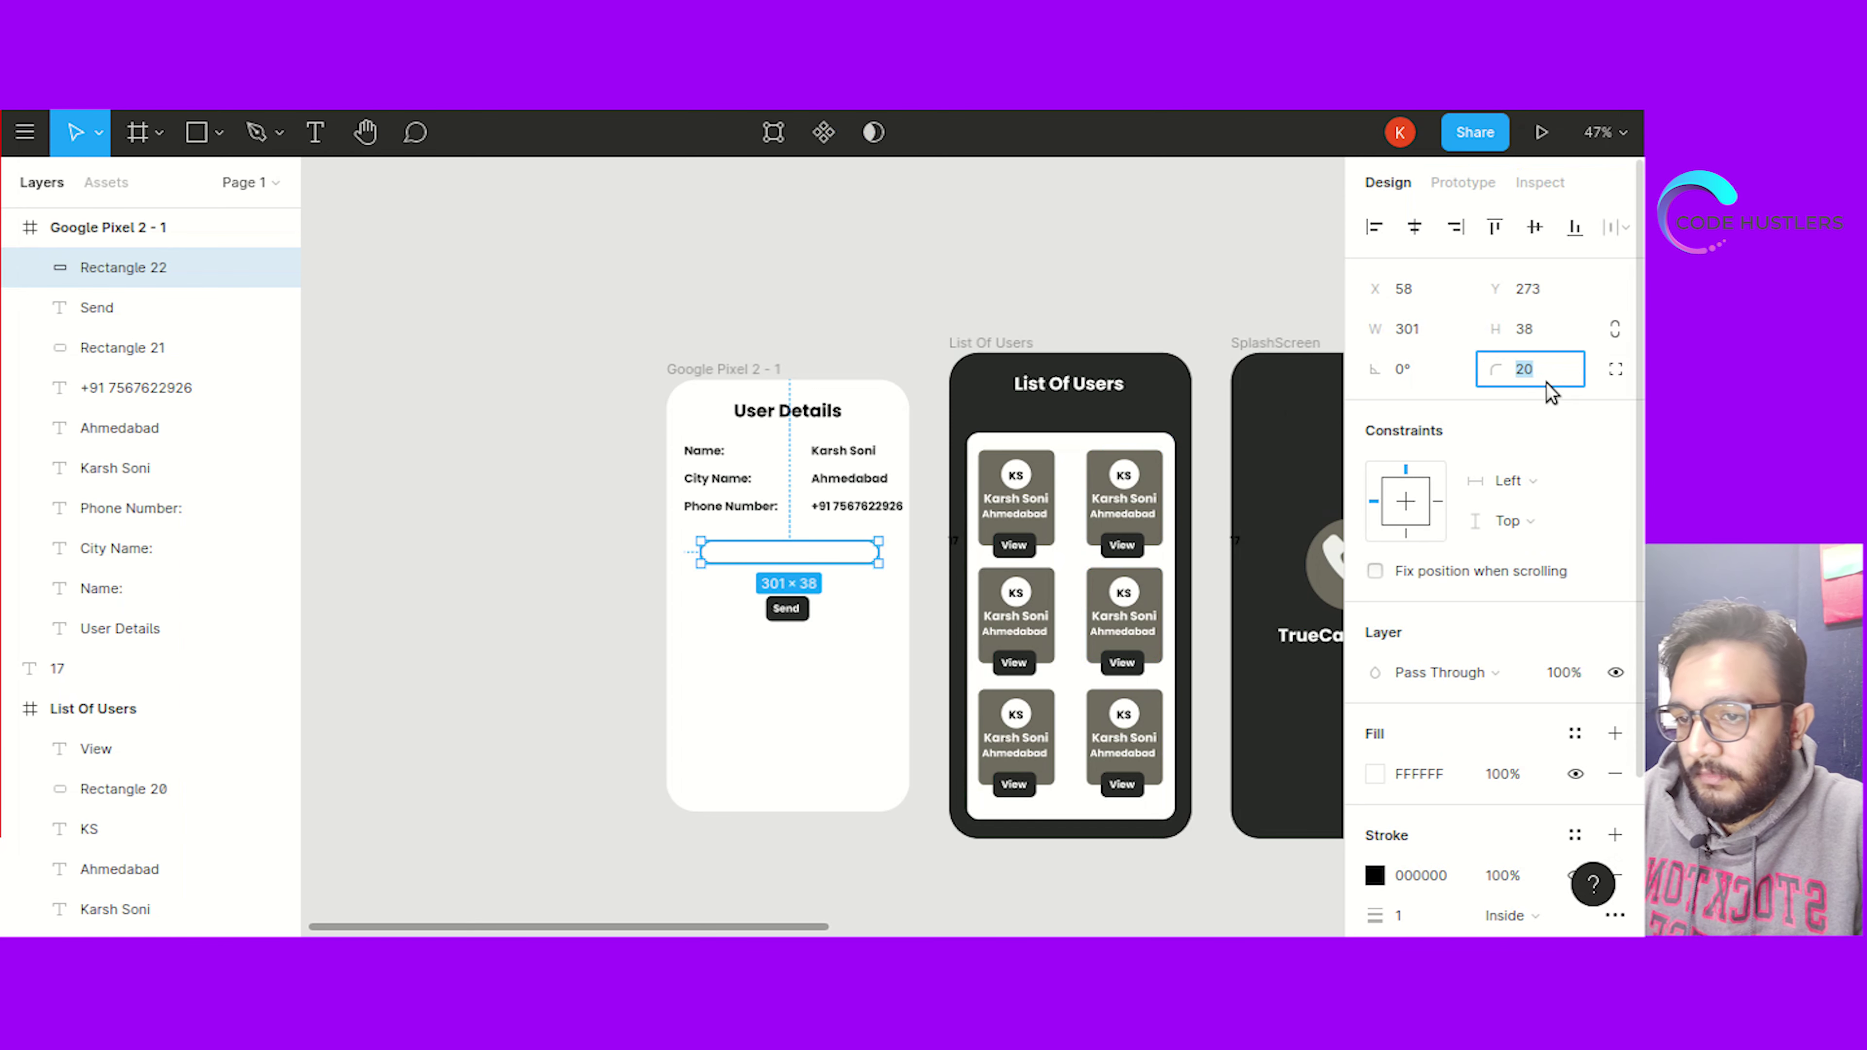
text(10)
click(688, 617)
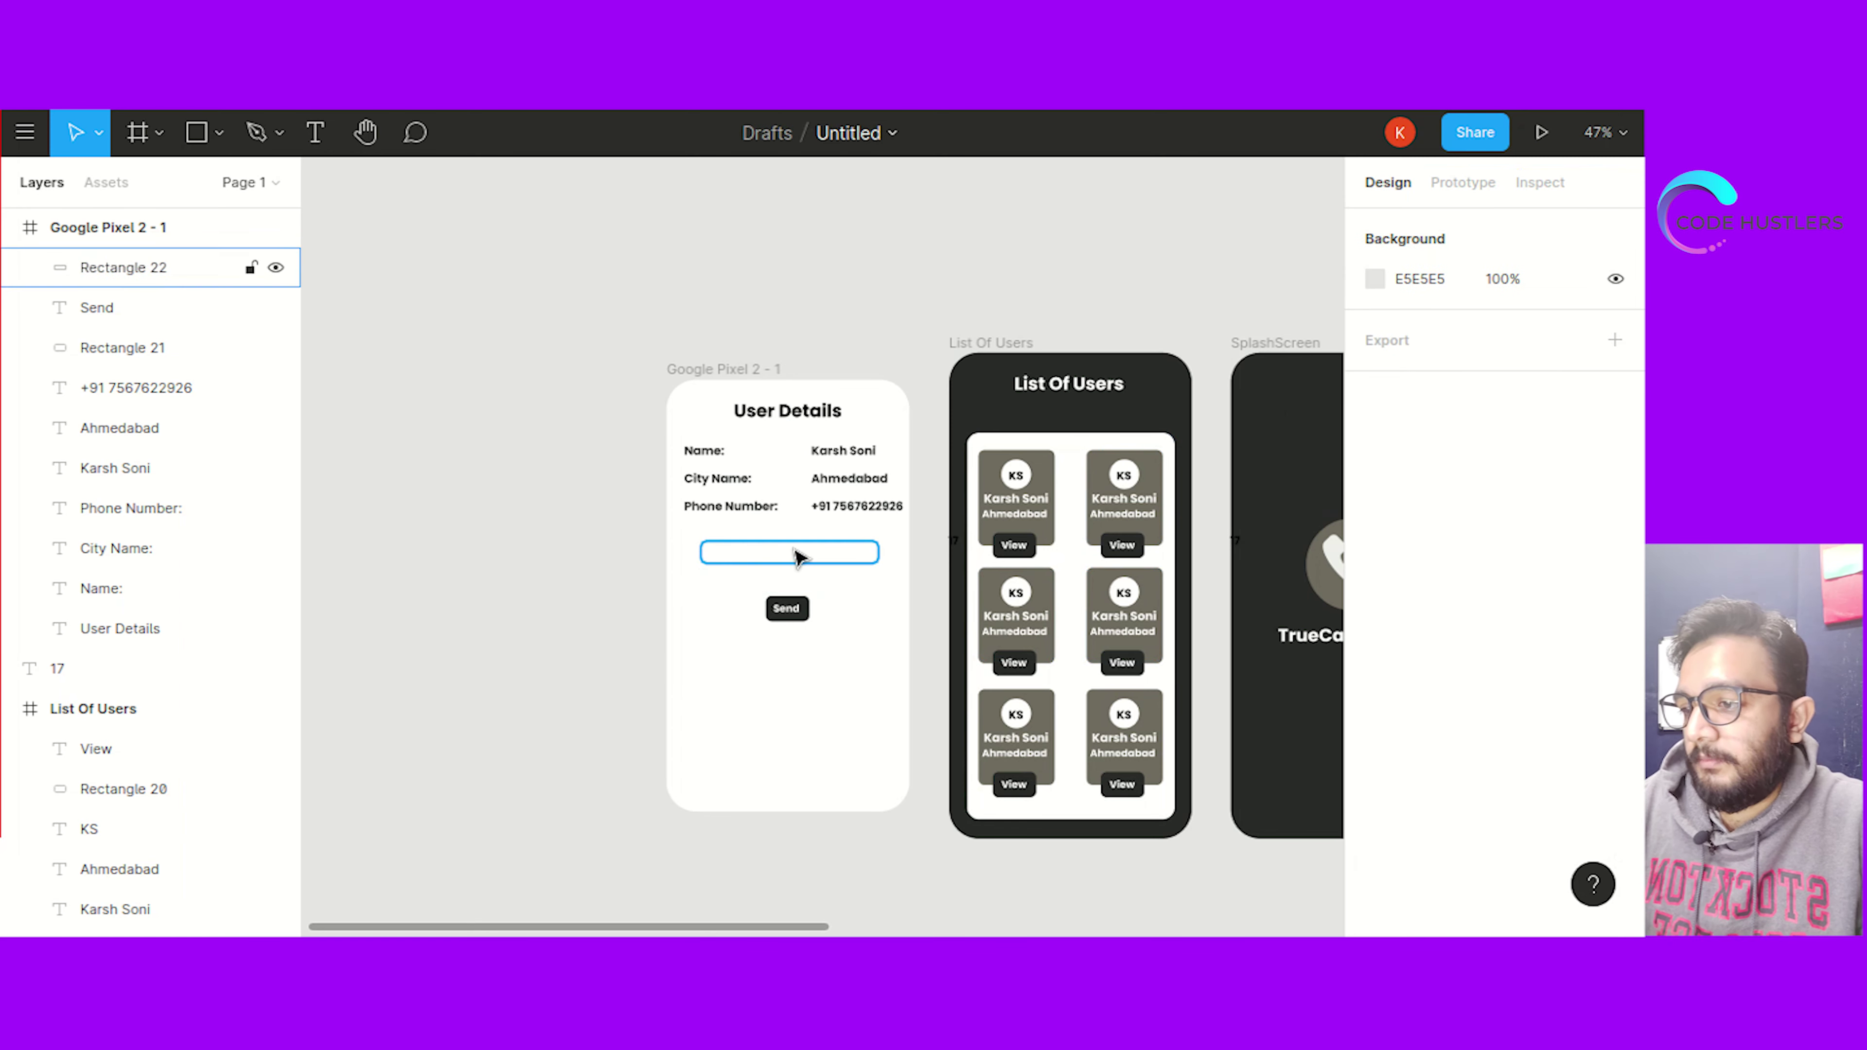
Set the input box height to 50 and nudge it slightly left
click(804, 559)
click(1534, 331)
text(50)
key(Return)
click(676, 583)
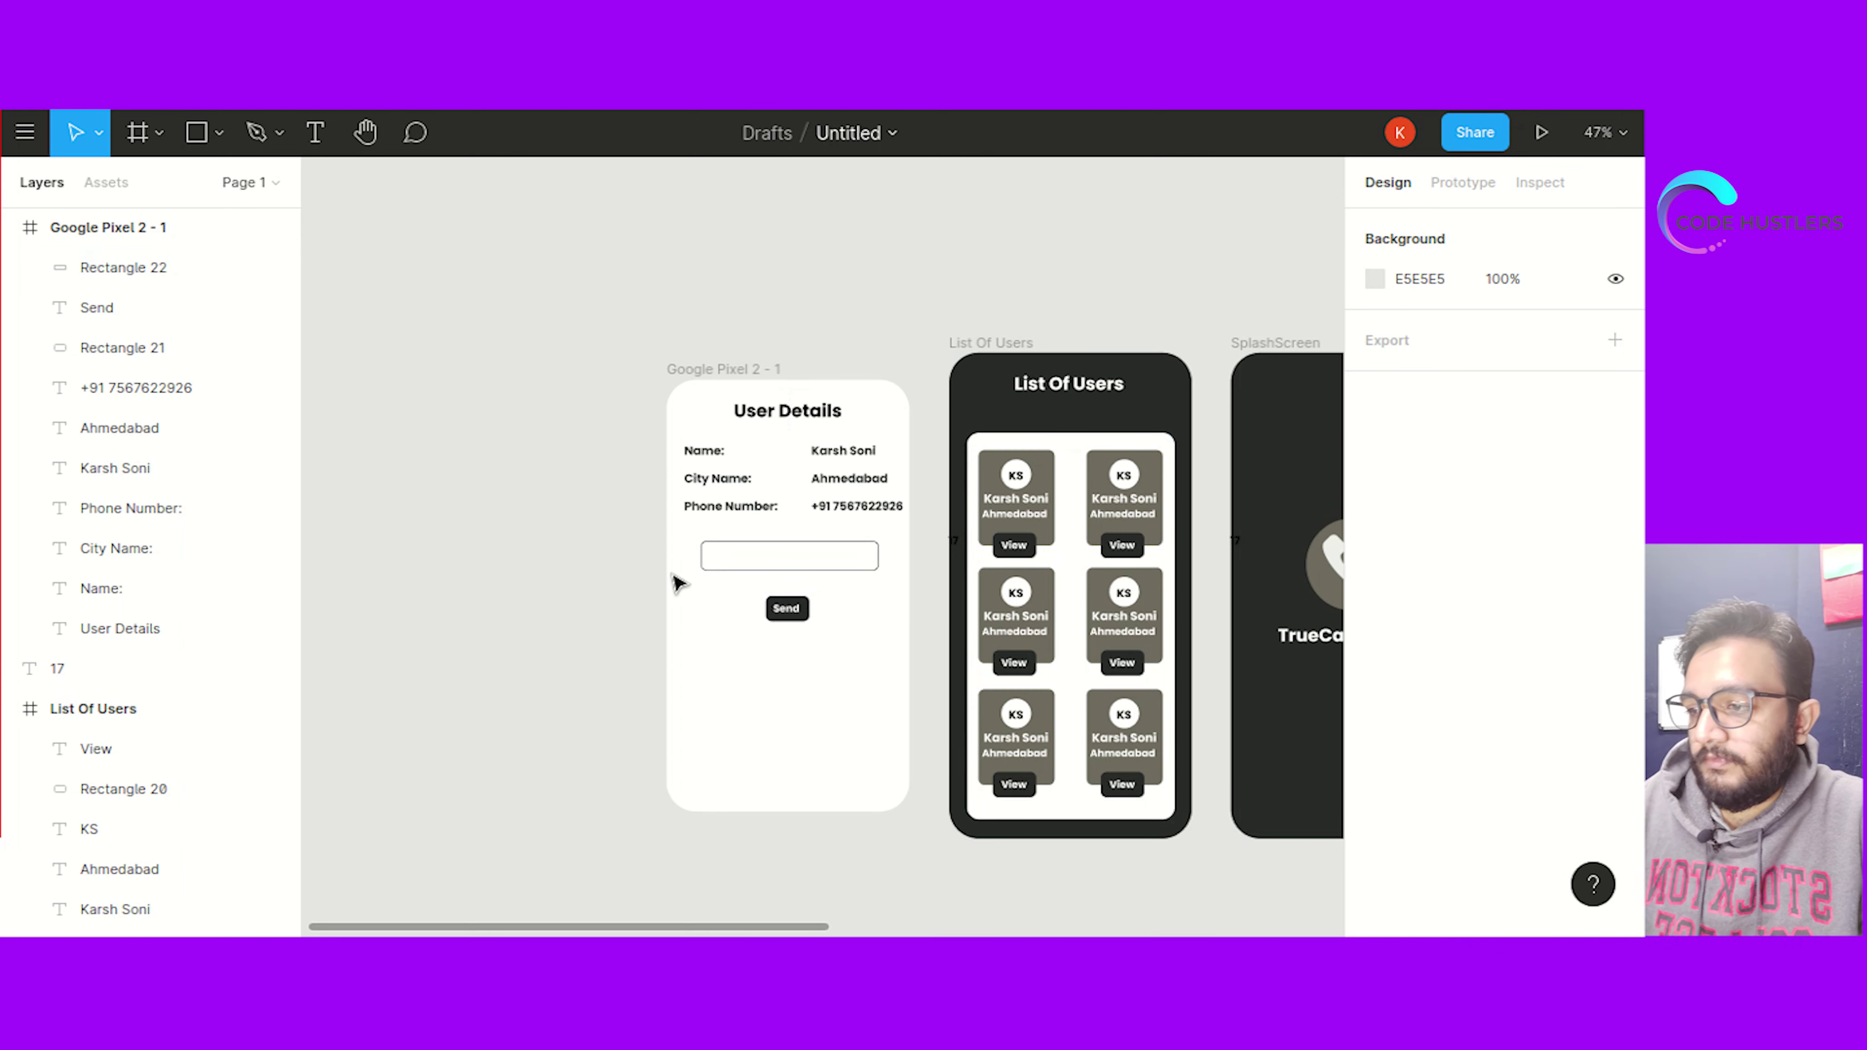
click(764, 567)
drag(765, 566, 762, 562)
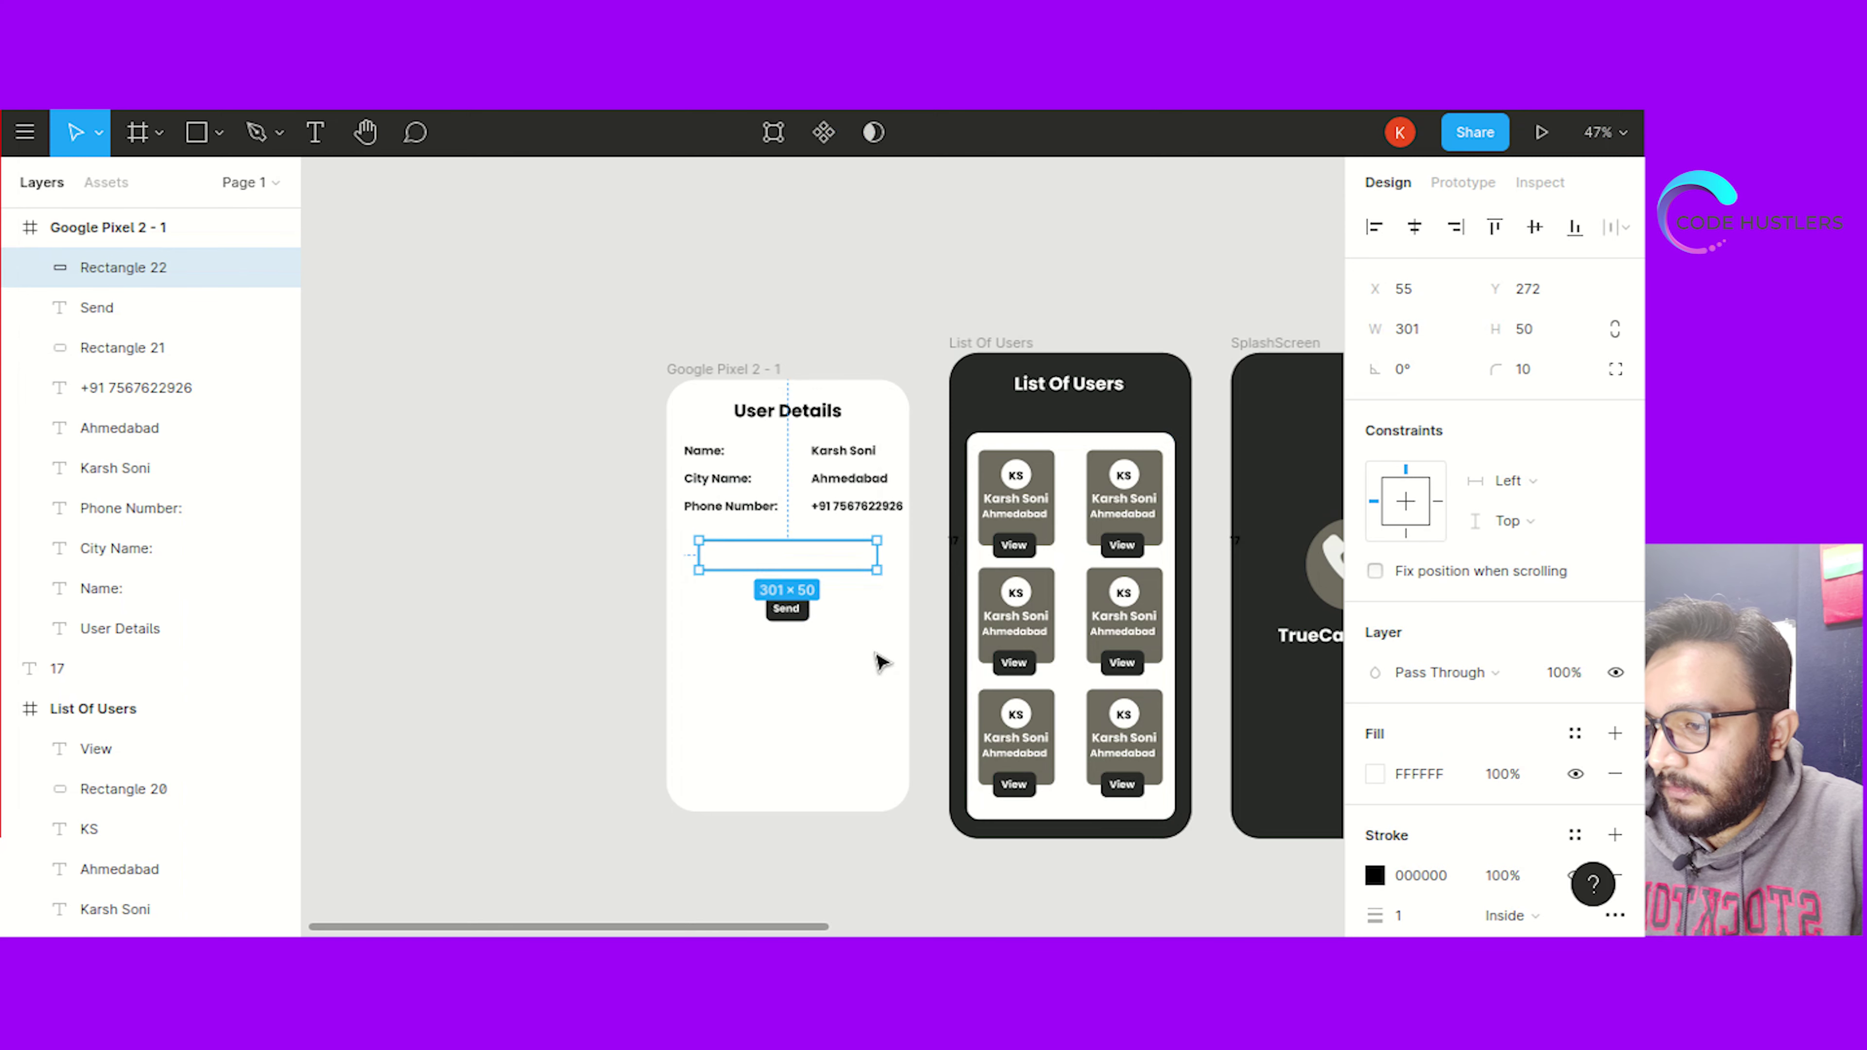
double_click(803, 559)
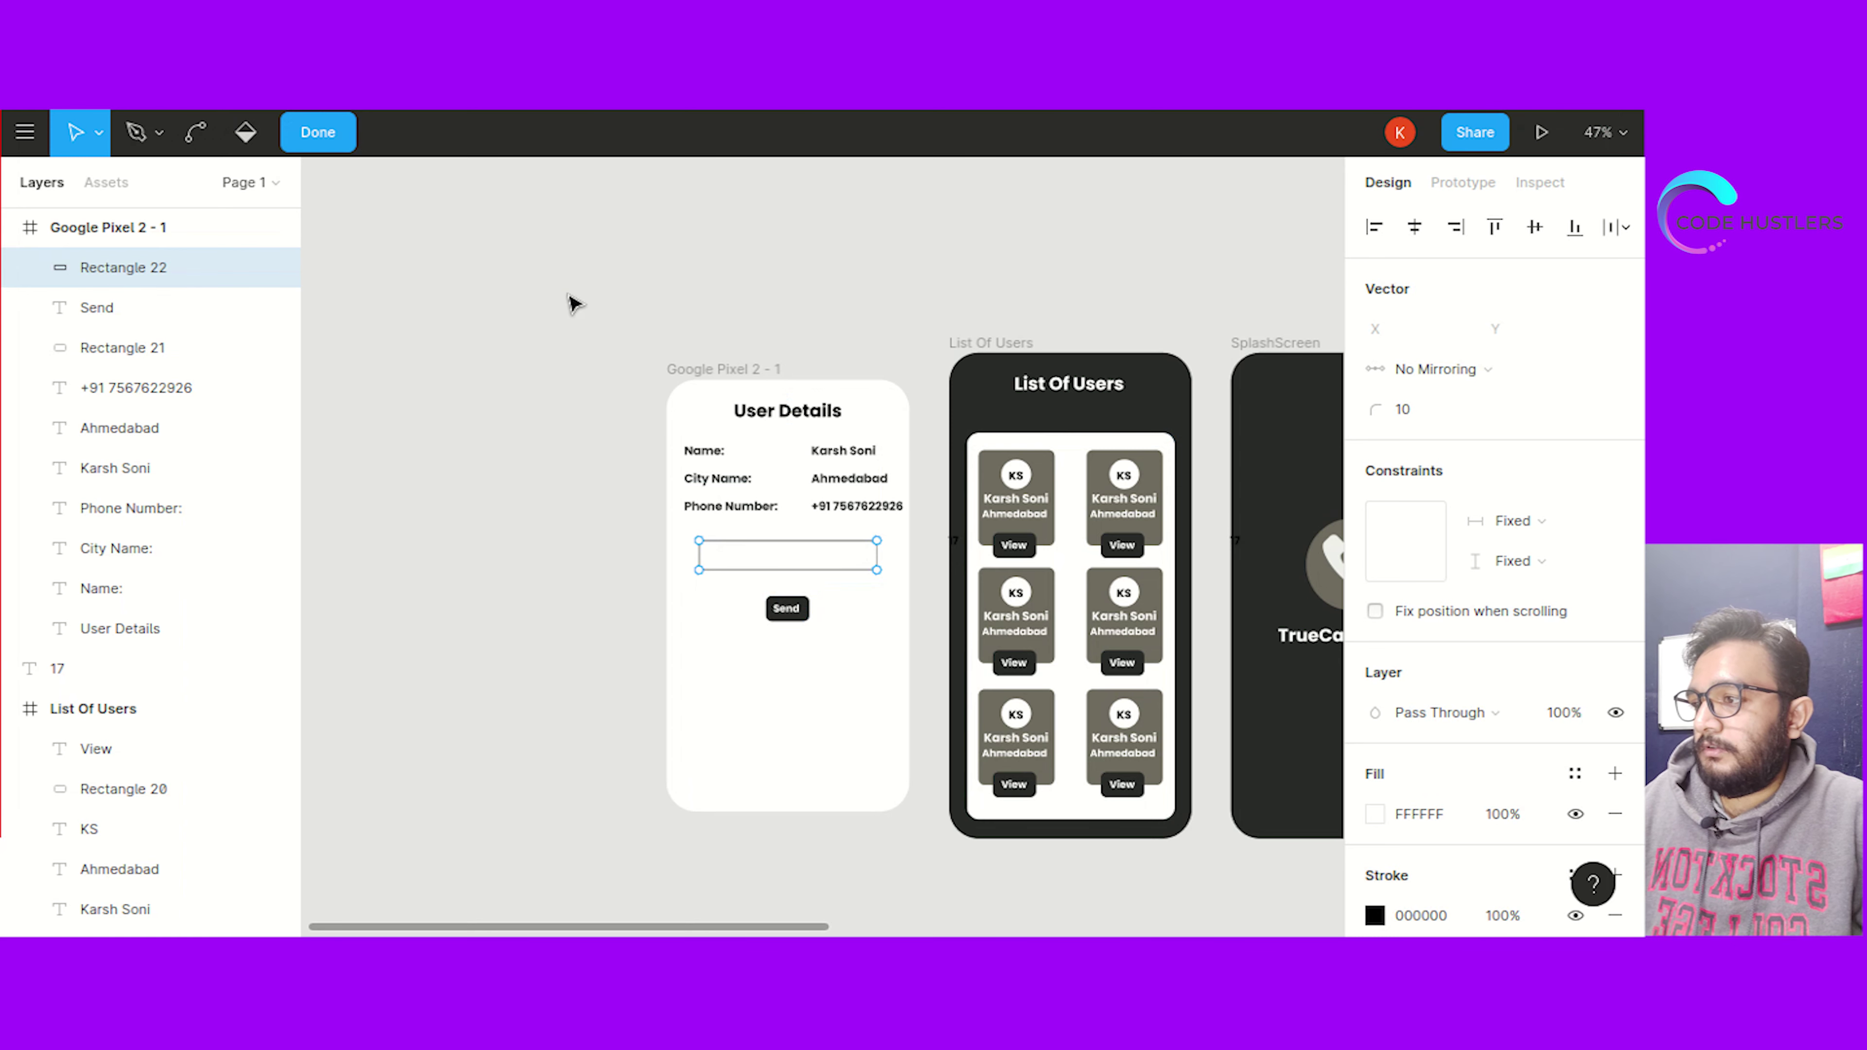
key(Escape)
click(219, 134)
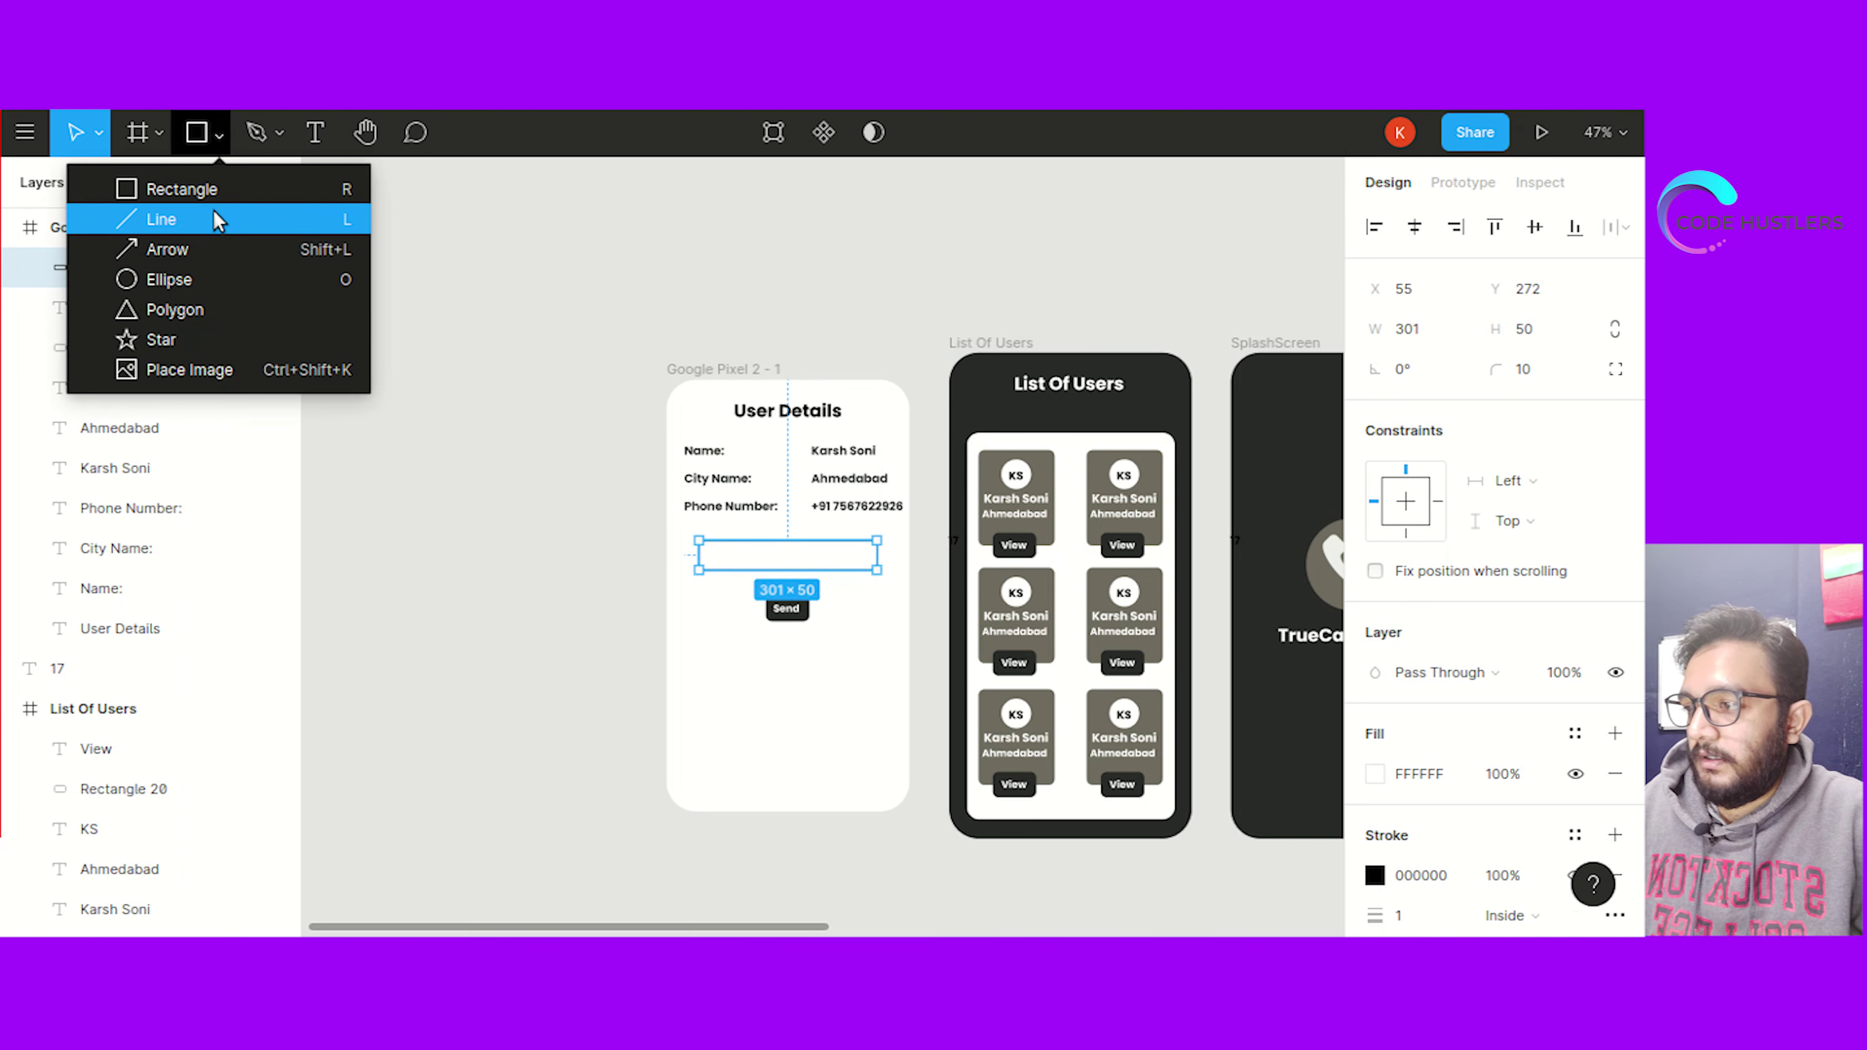
click(312, 136)
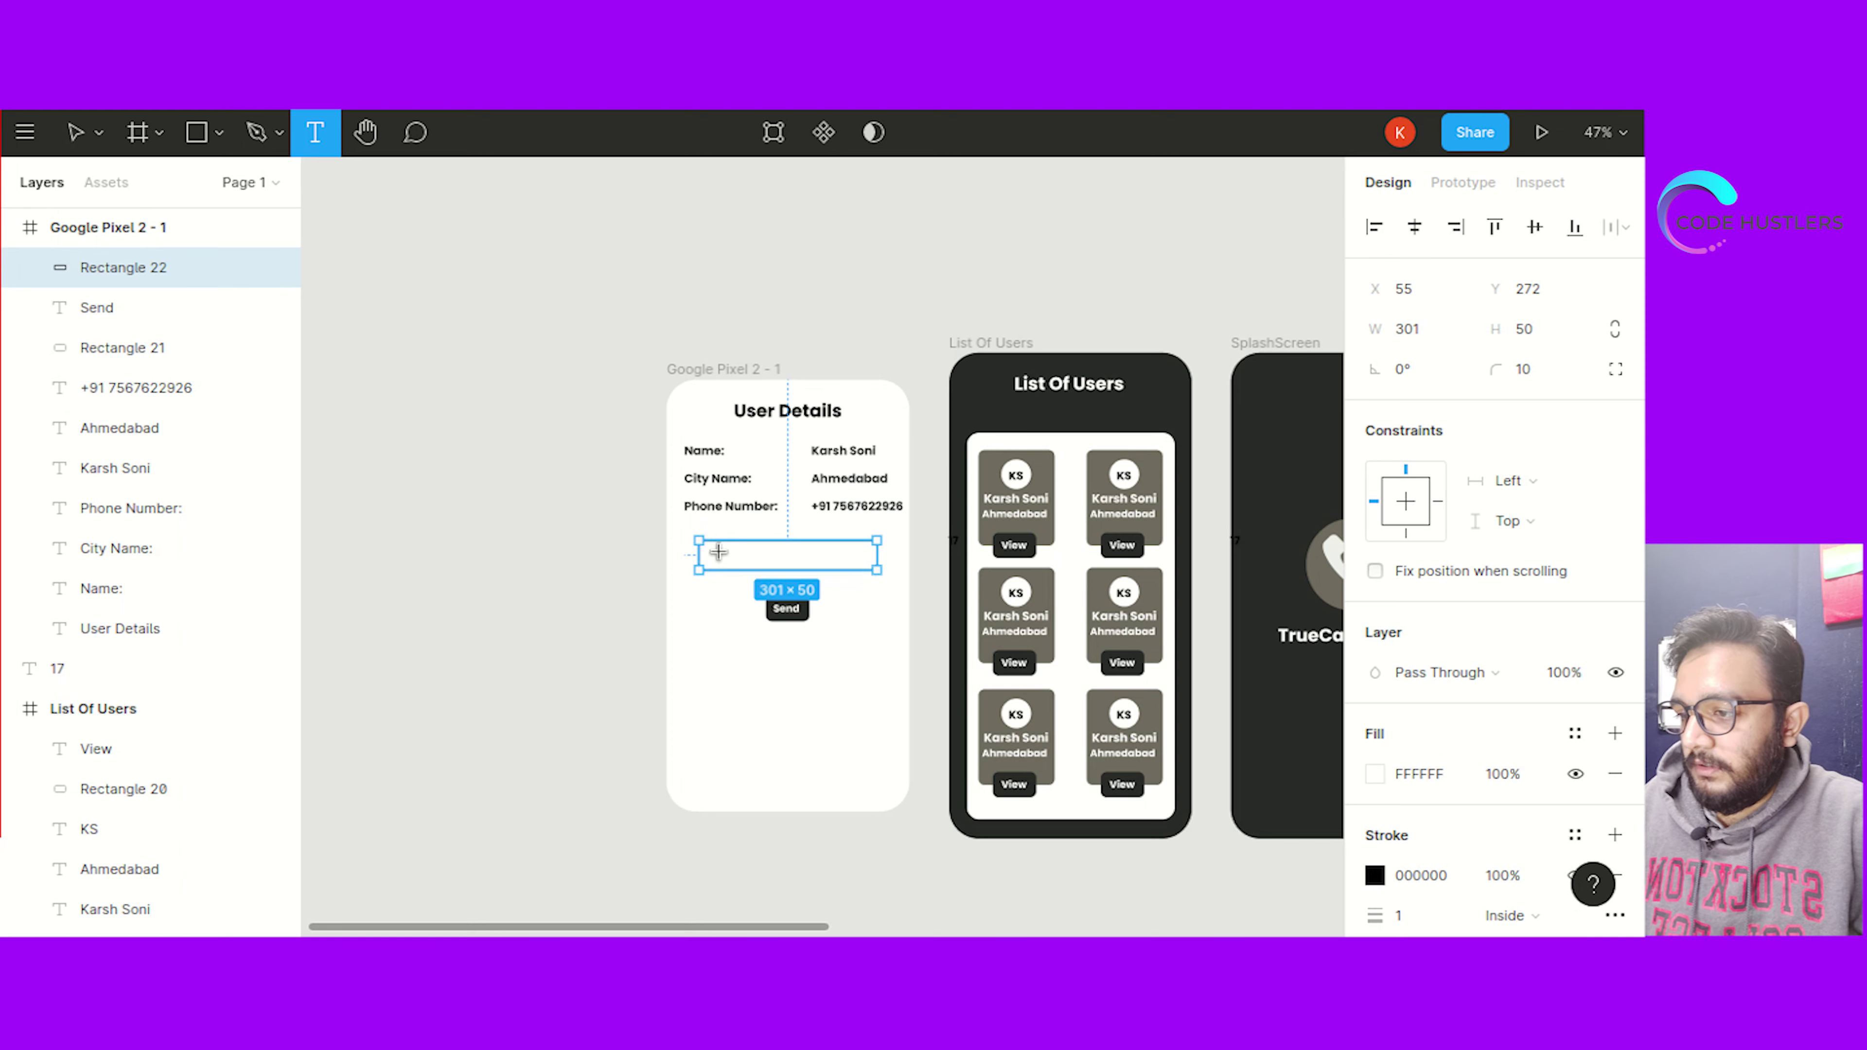
Add the placeholder 'Enter the message' inside the input box, widened to fit one line
drag(714, 549, 803, 568)
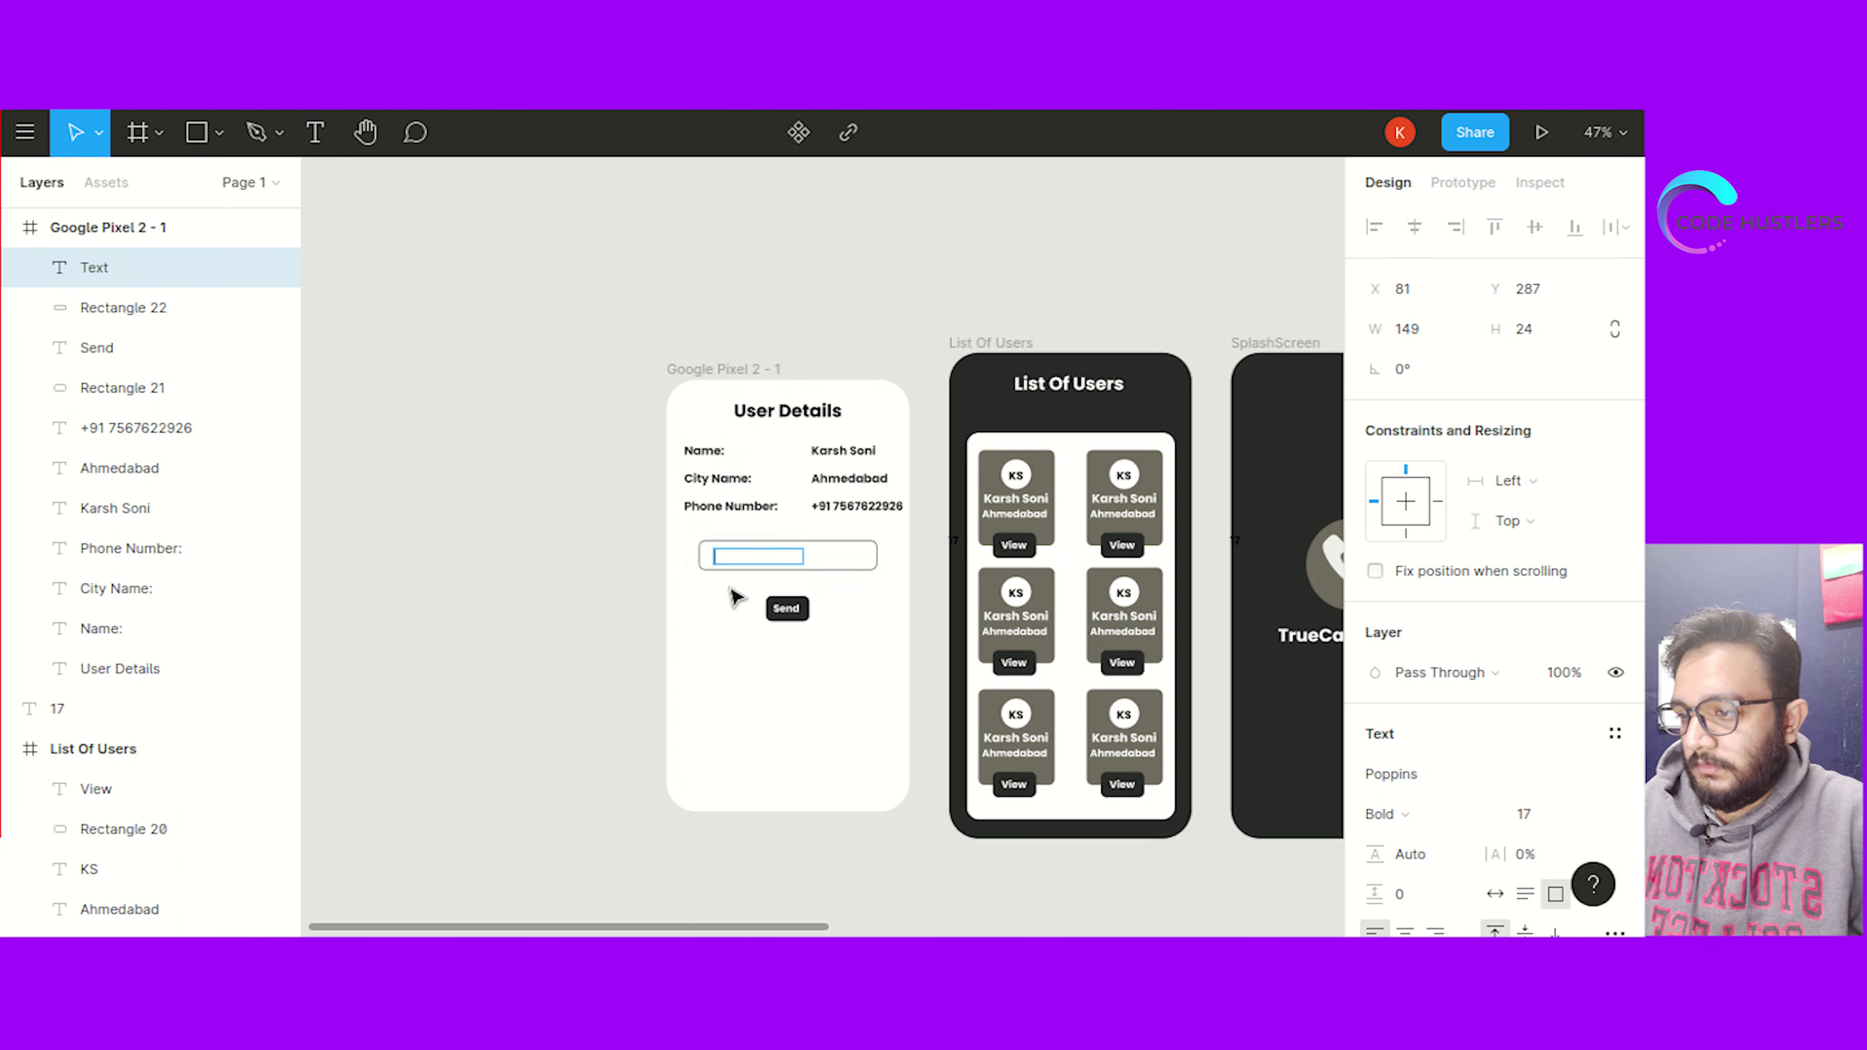
text(Enter the)
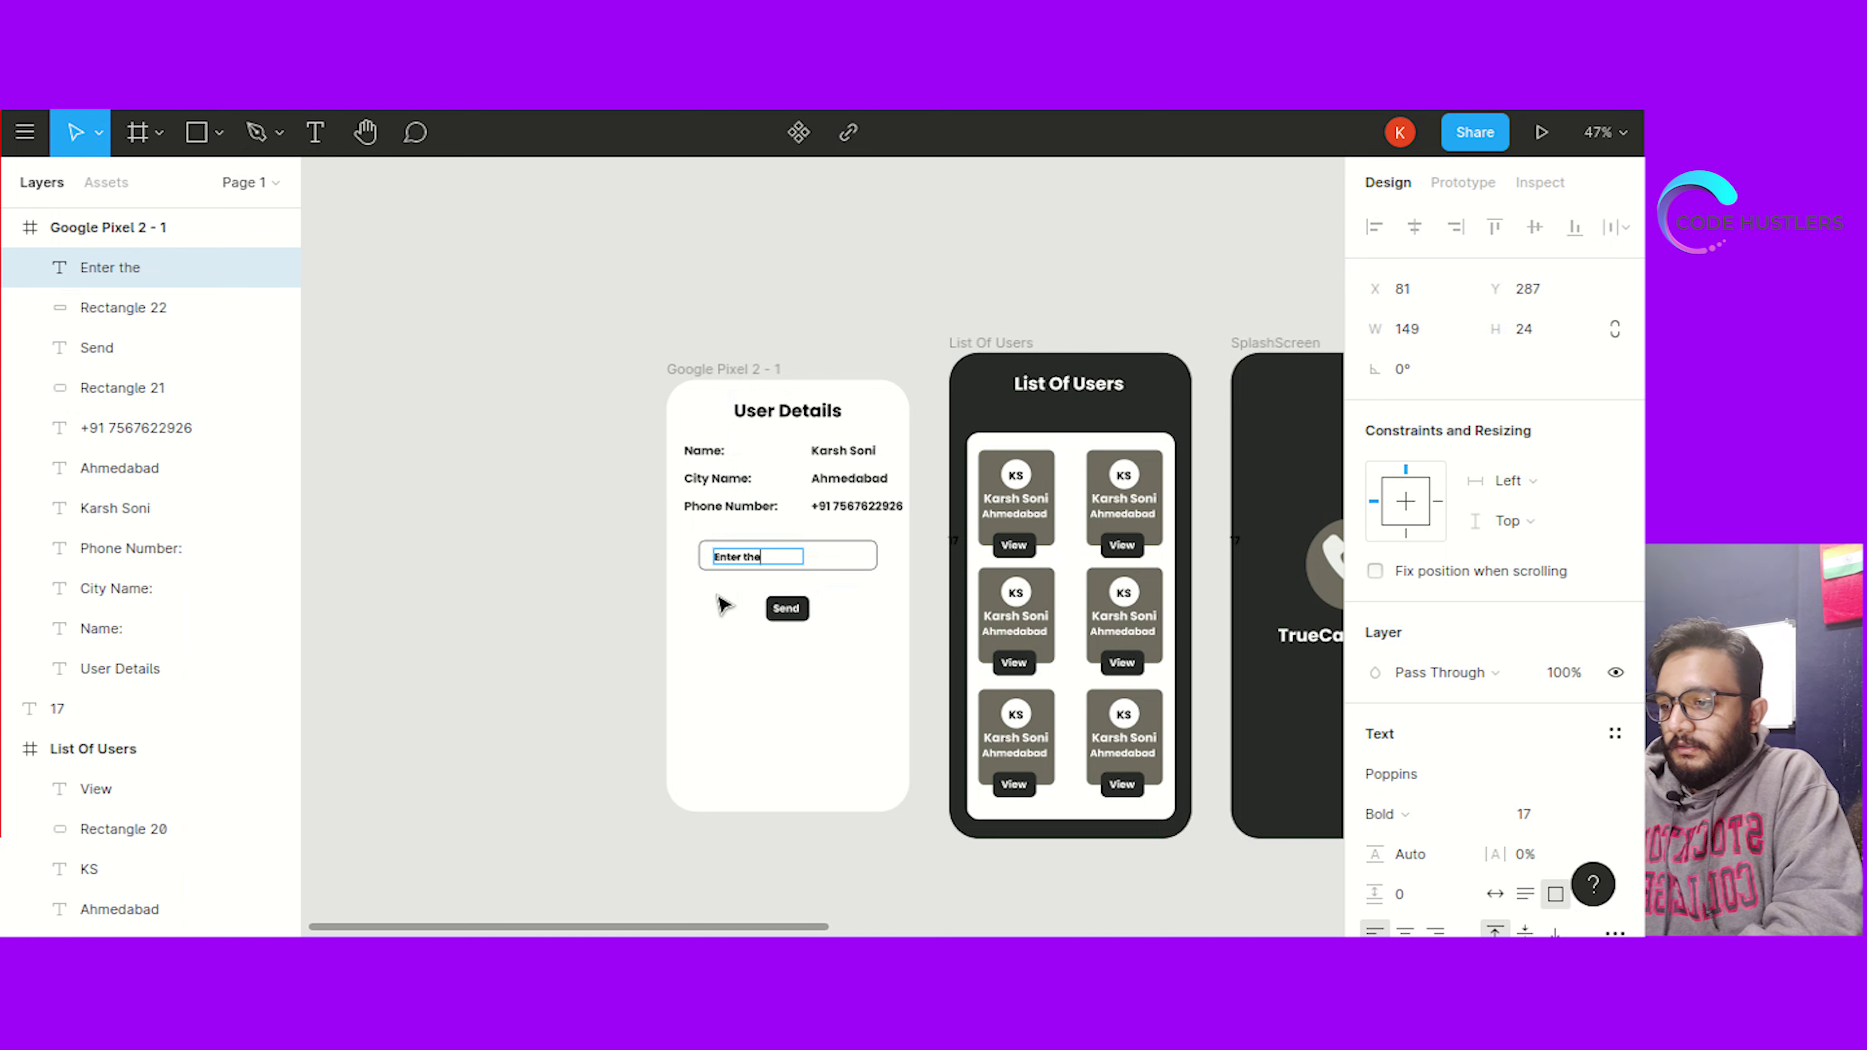
text( message you want)
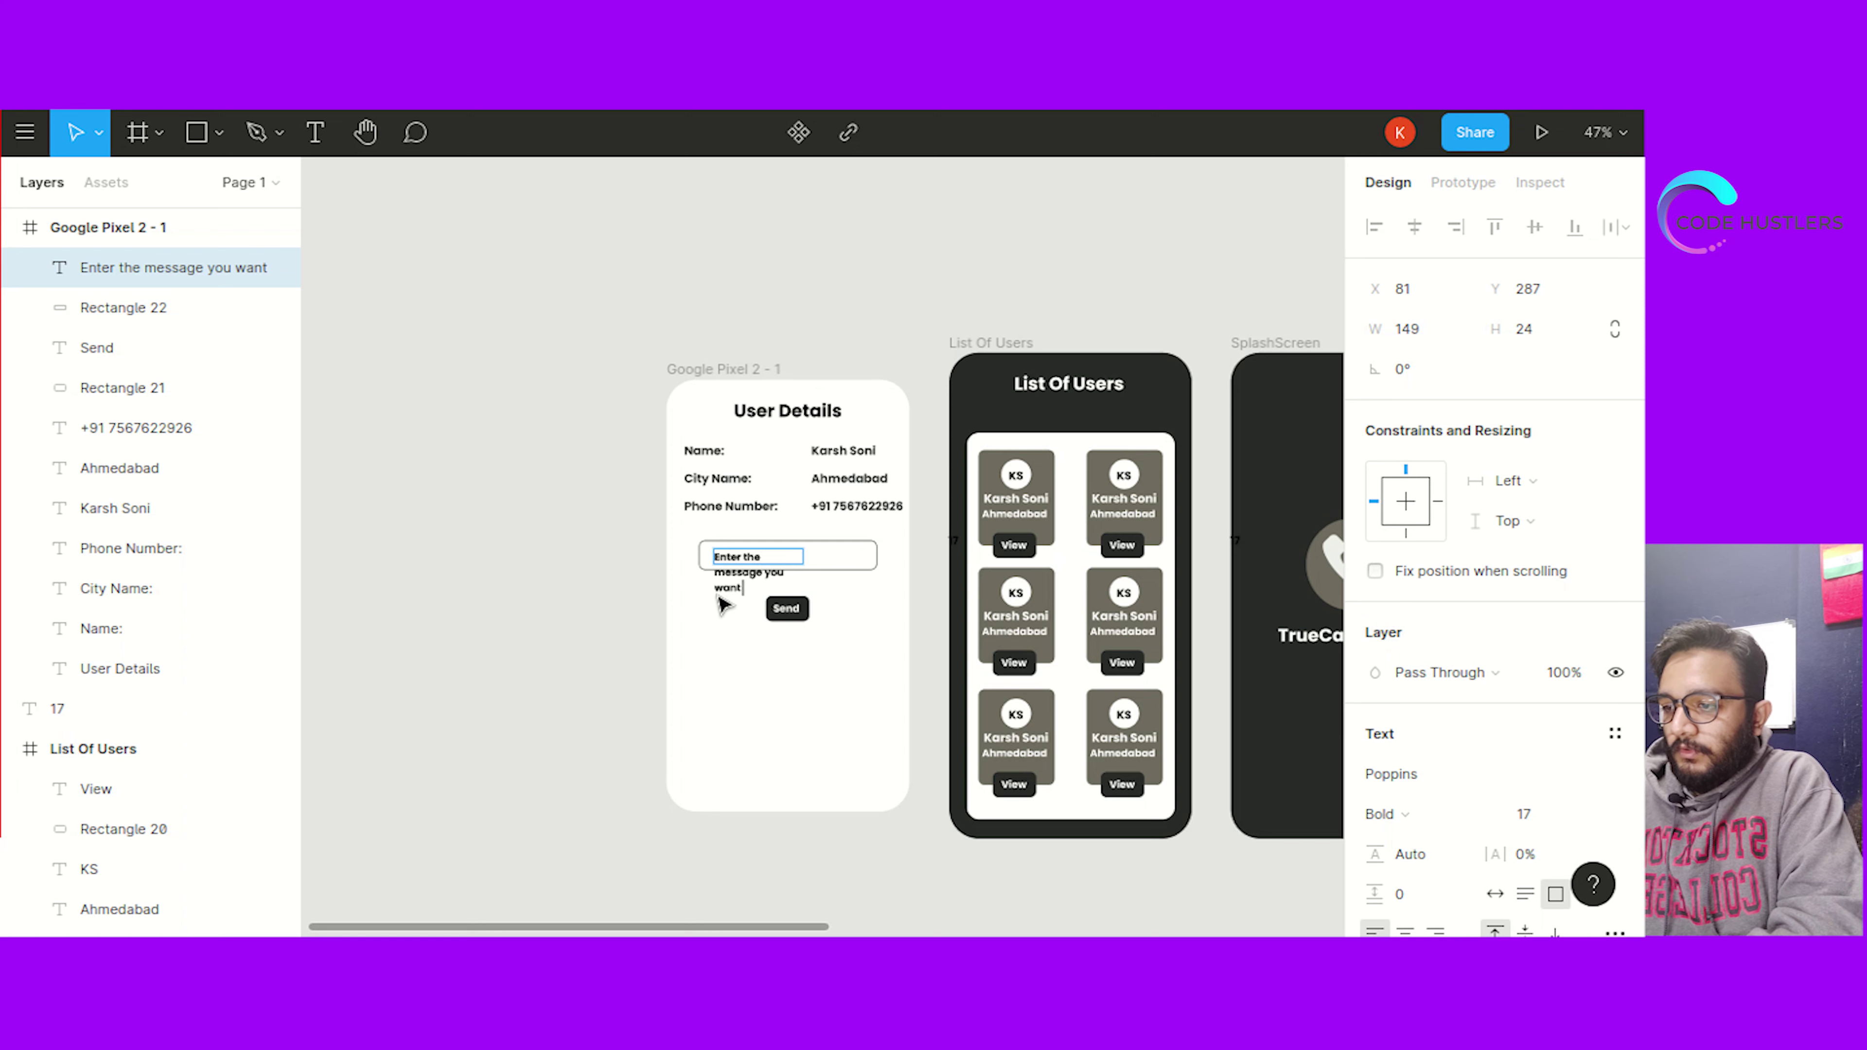
key(BackSpace)
key(BackSpace)
key(BackSpace)
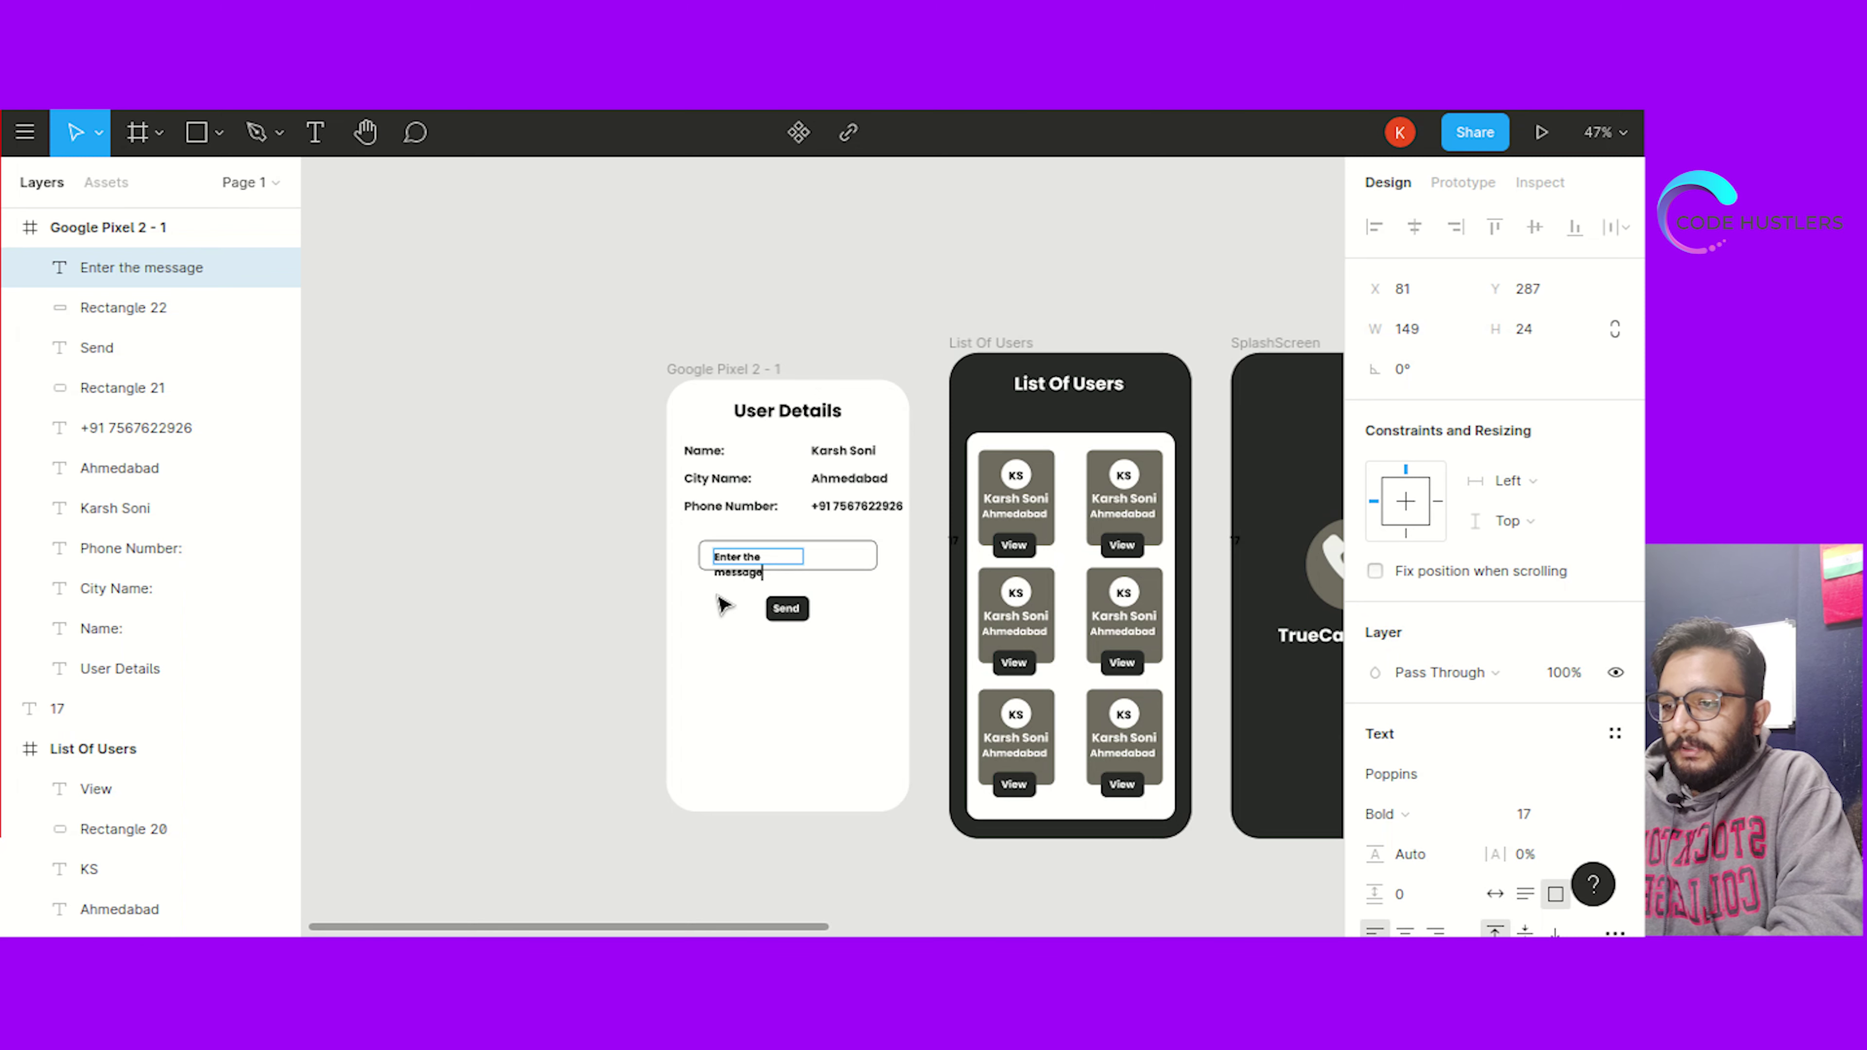
key(Escape)
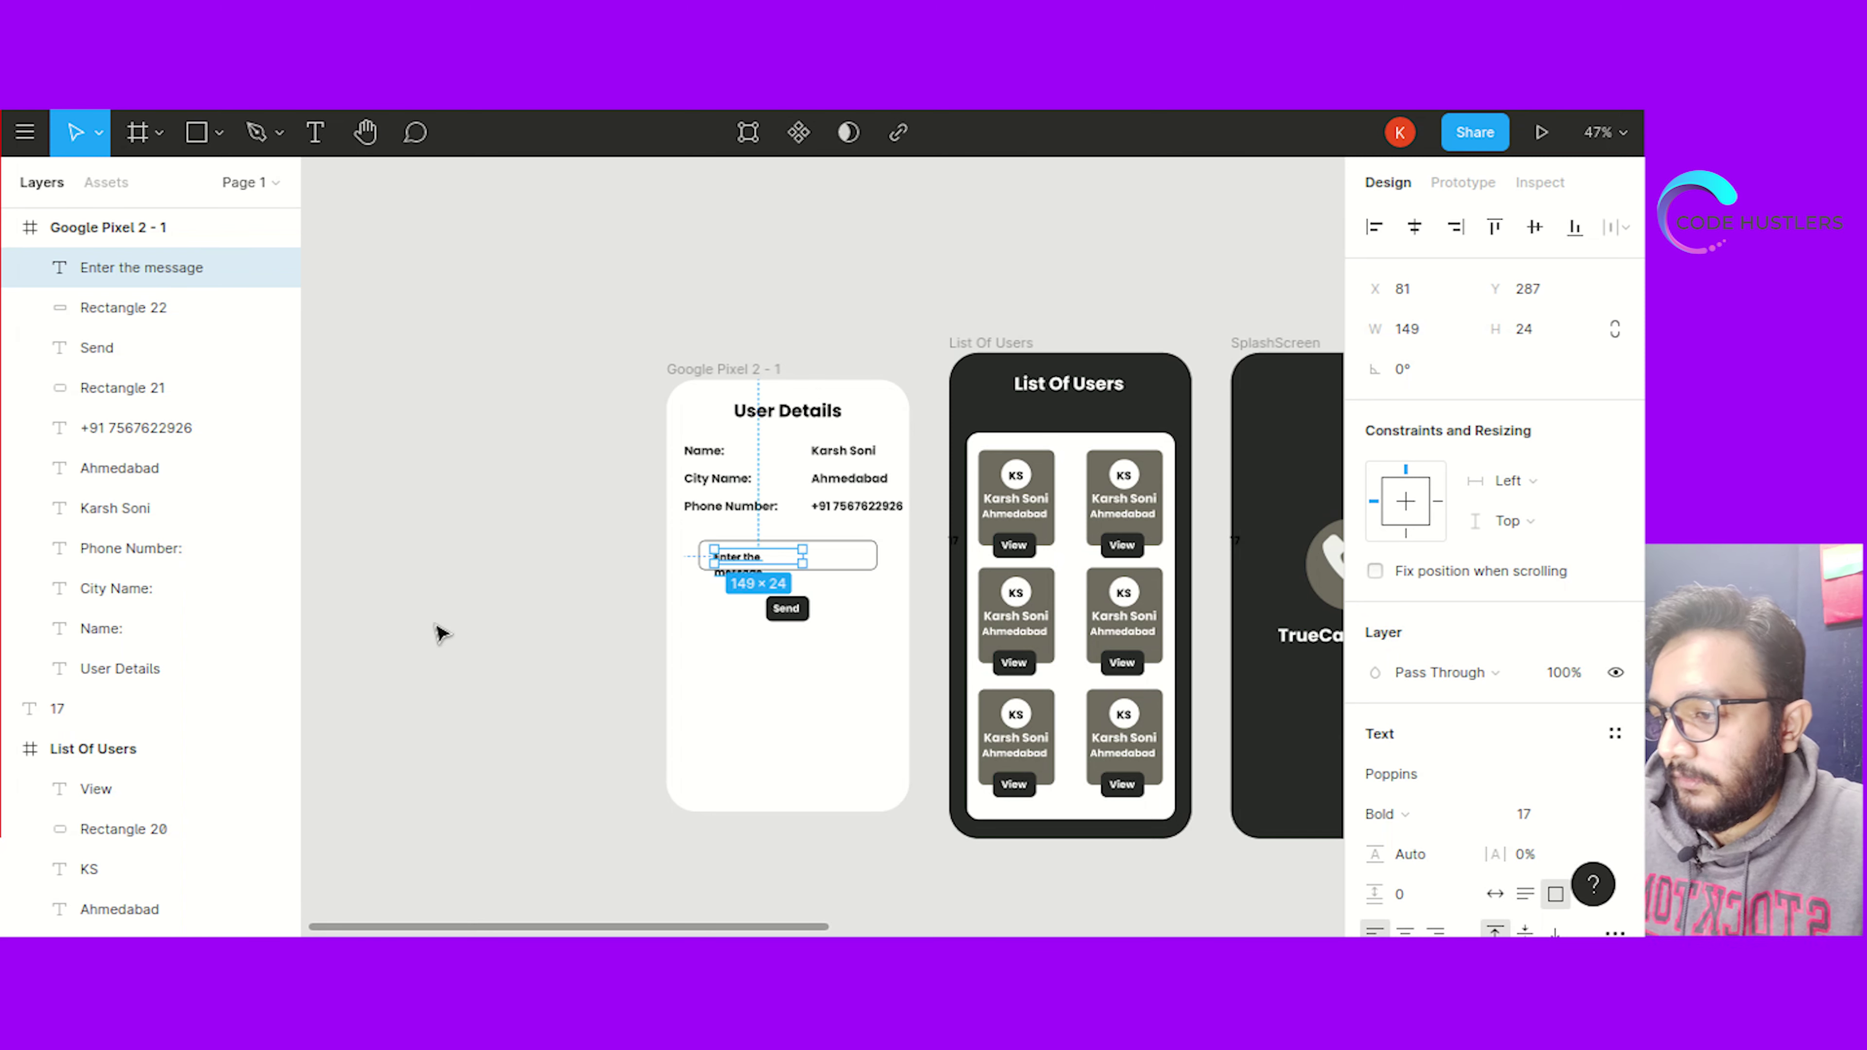
drag(805, 555, 746, 559)
Change the placeholder text's font weight to Light
click(524, 661)
click(475, 655)
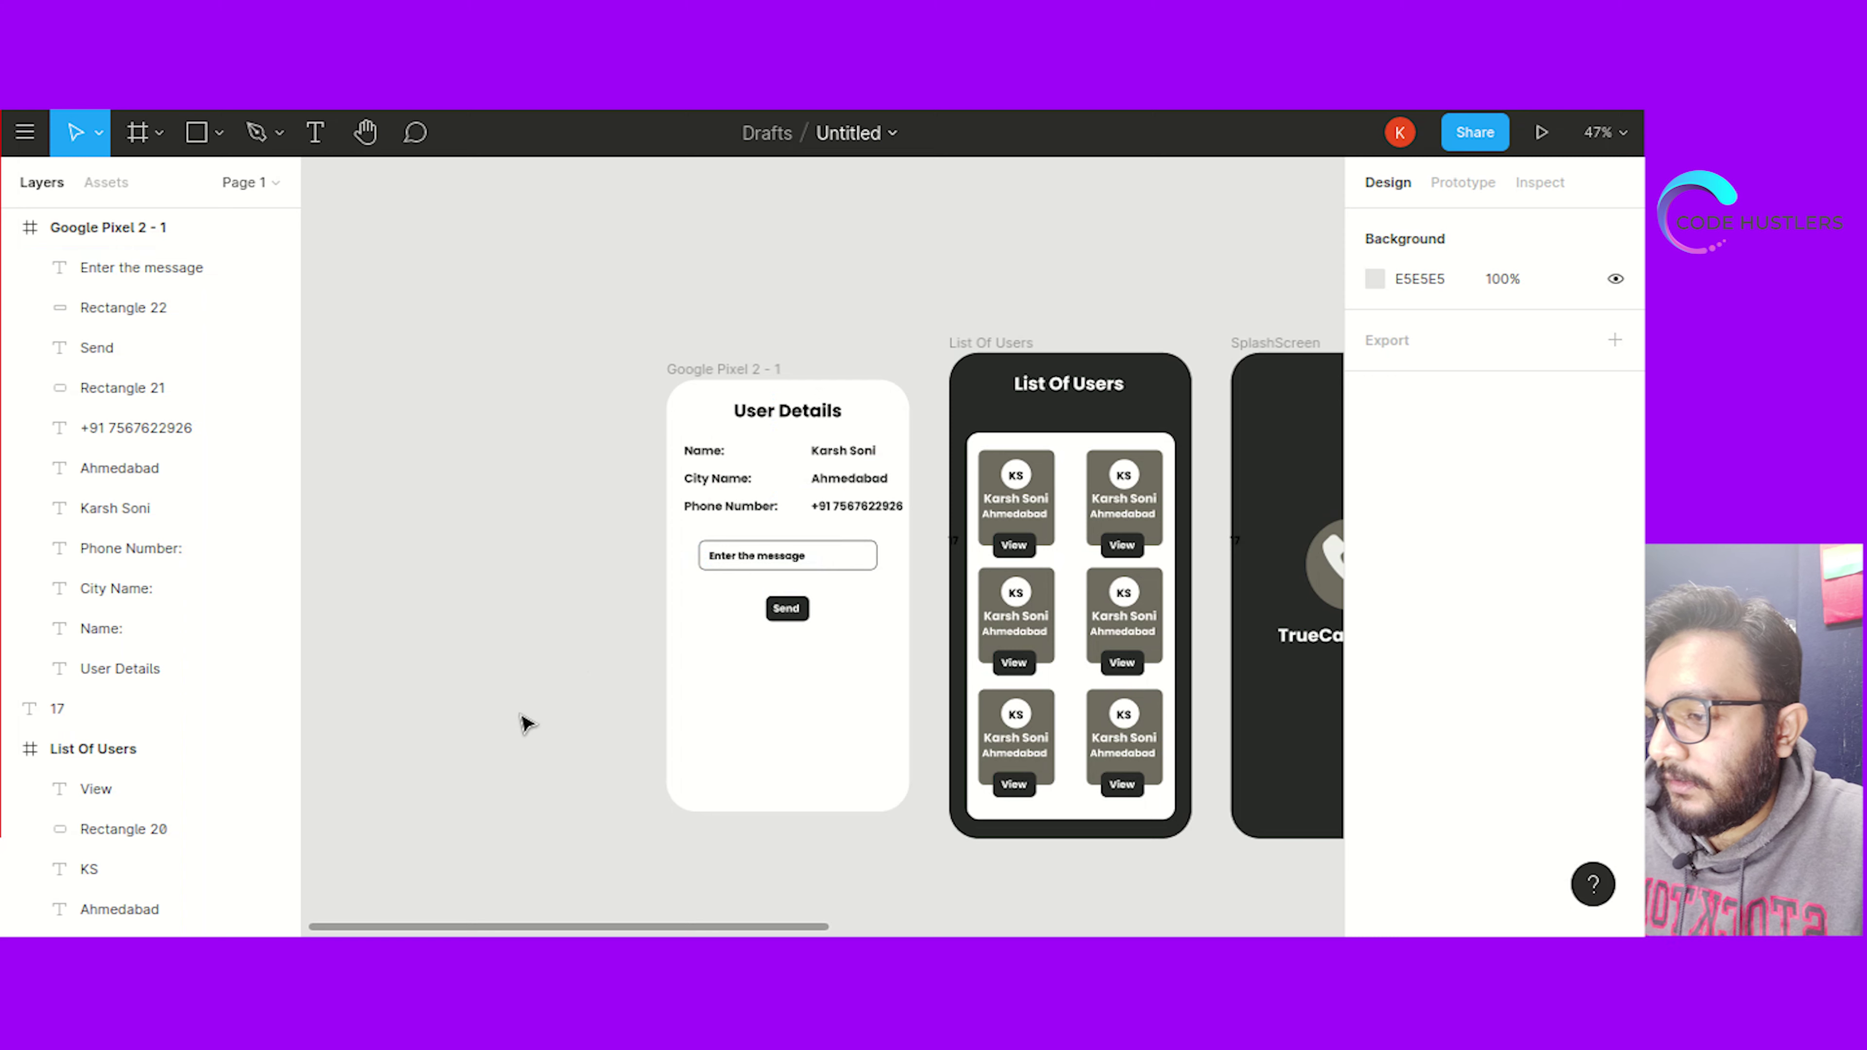
click(753, 561)
scroll(1508, 727, down, 5)
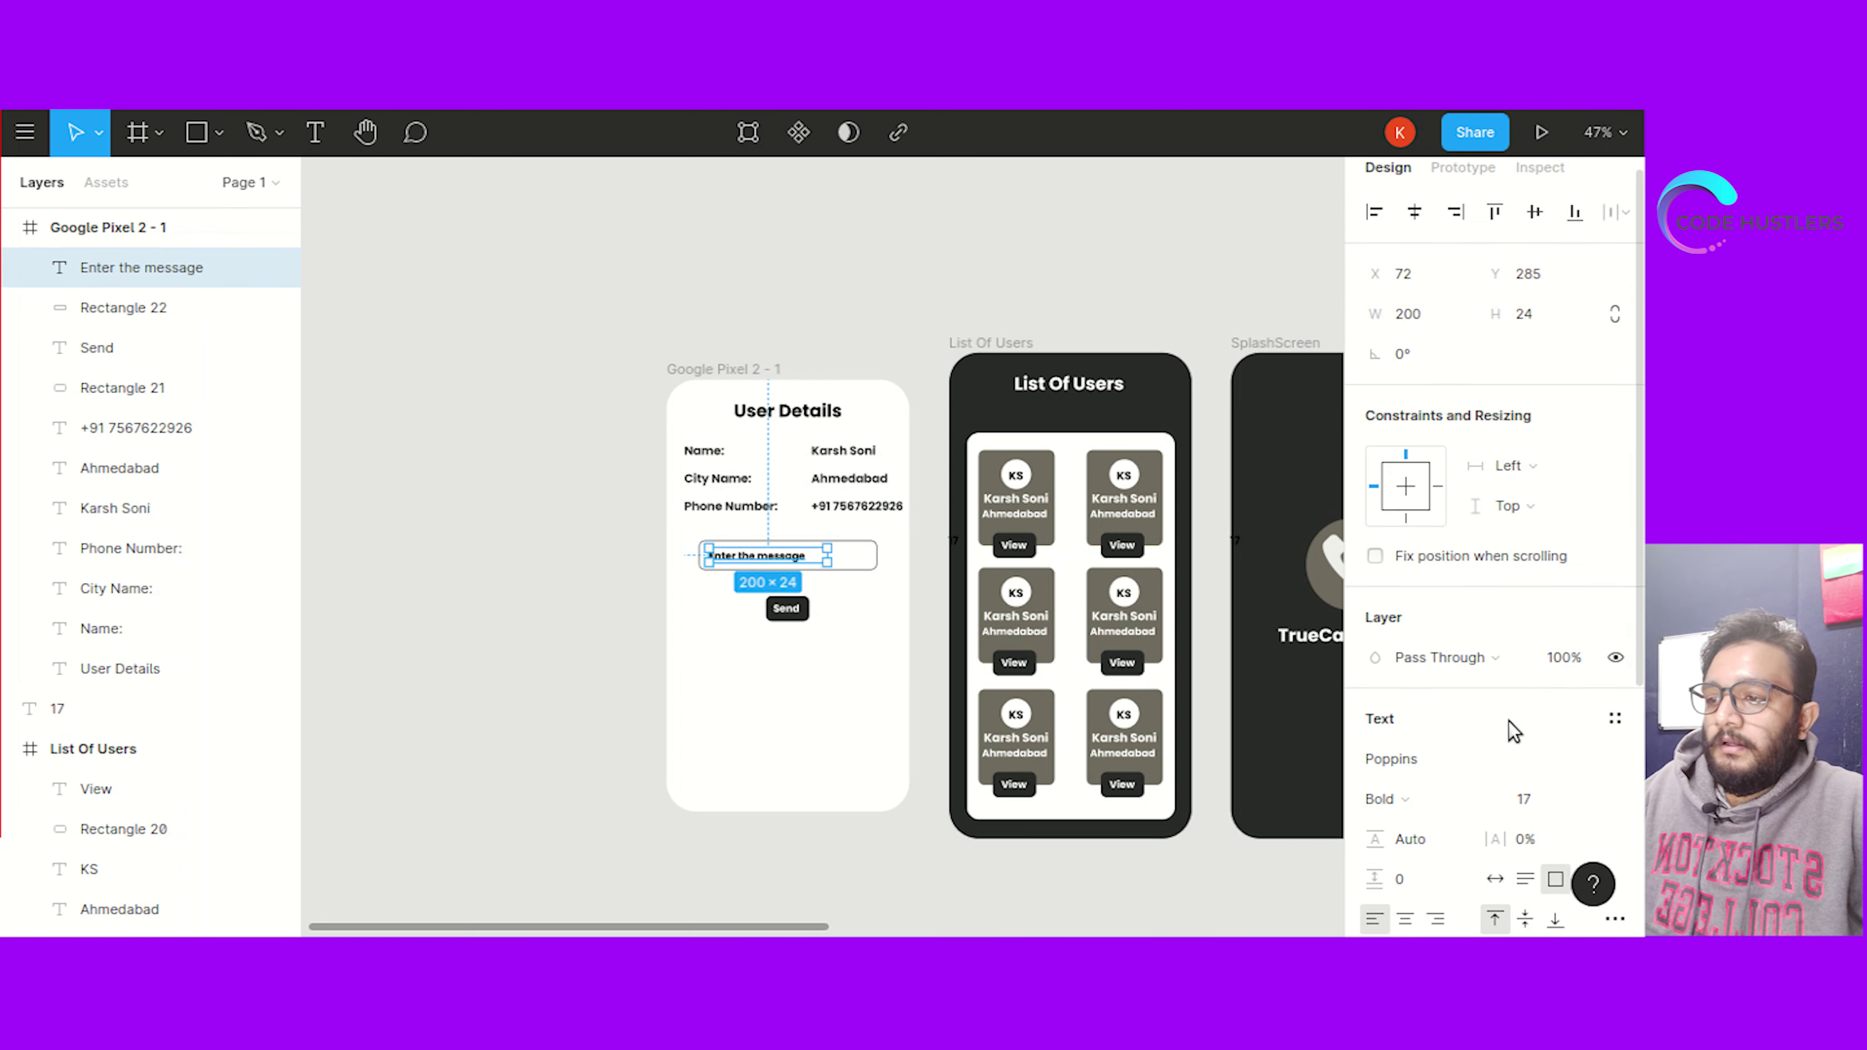
click(1403, 559)
click(1445, 429)
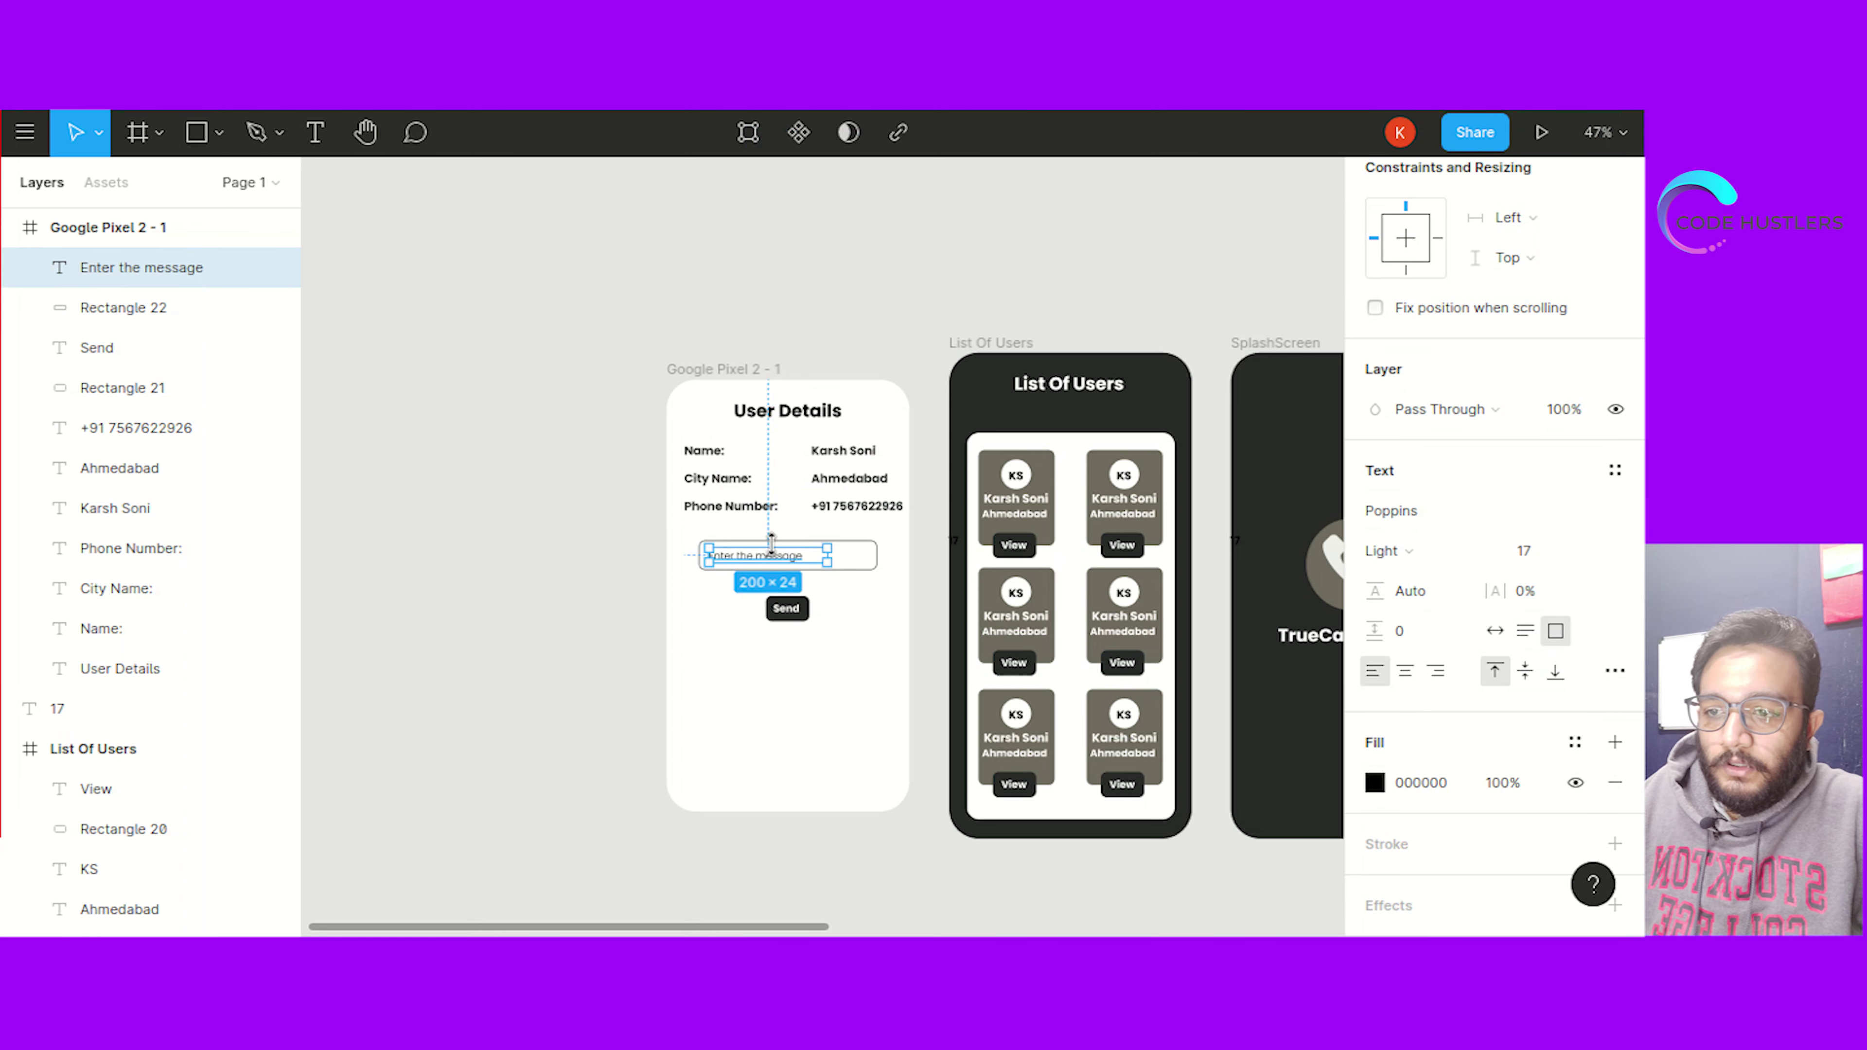
click(599, 600)
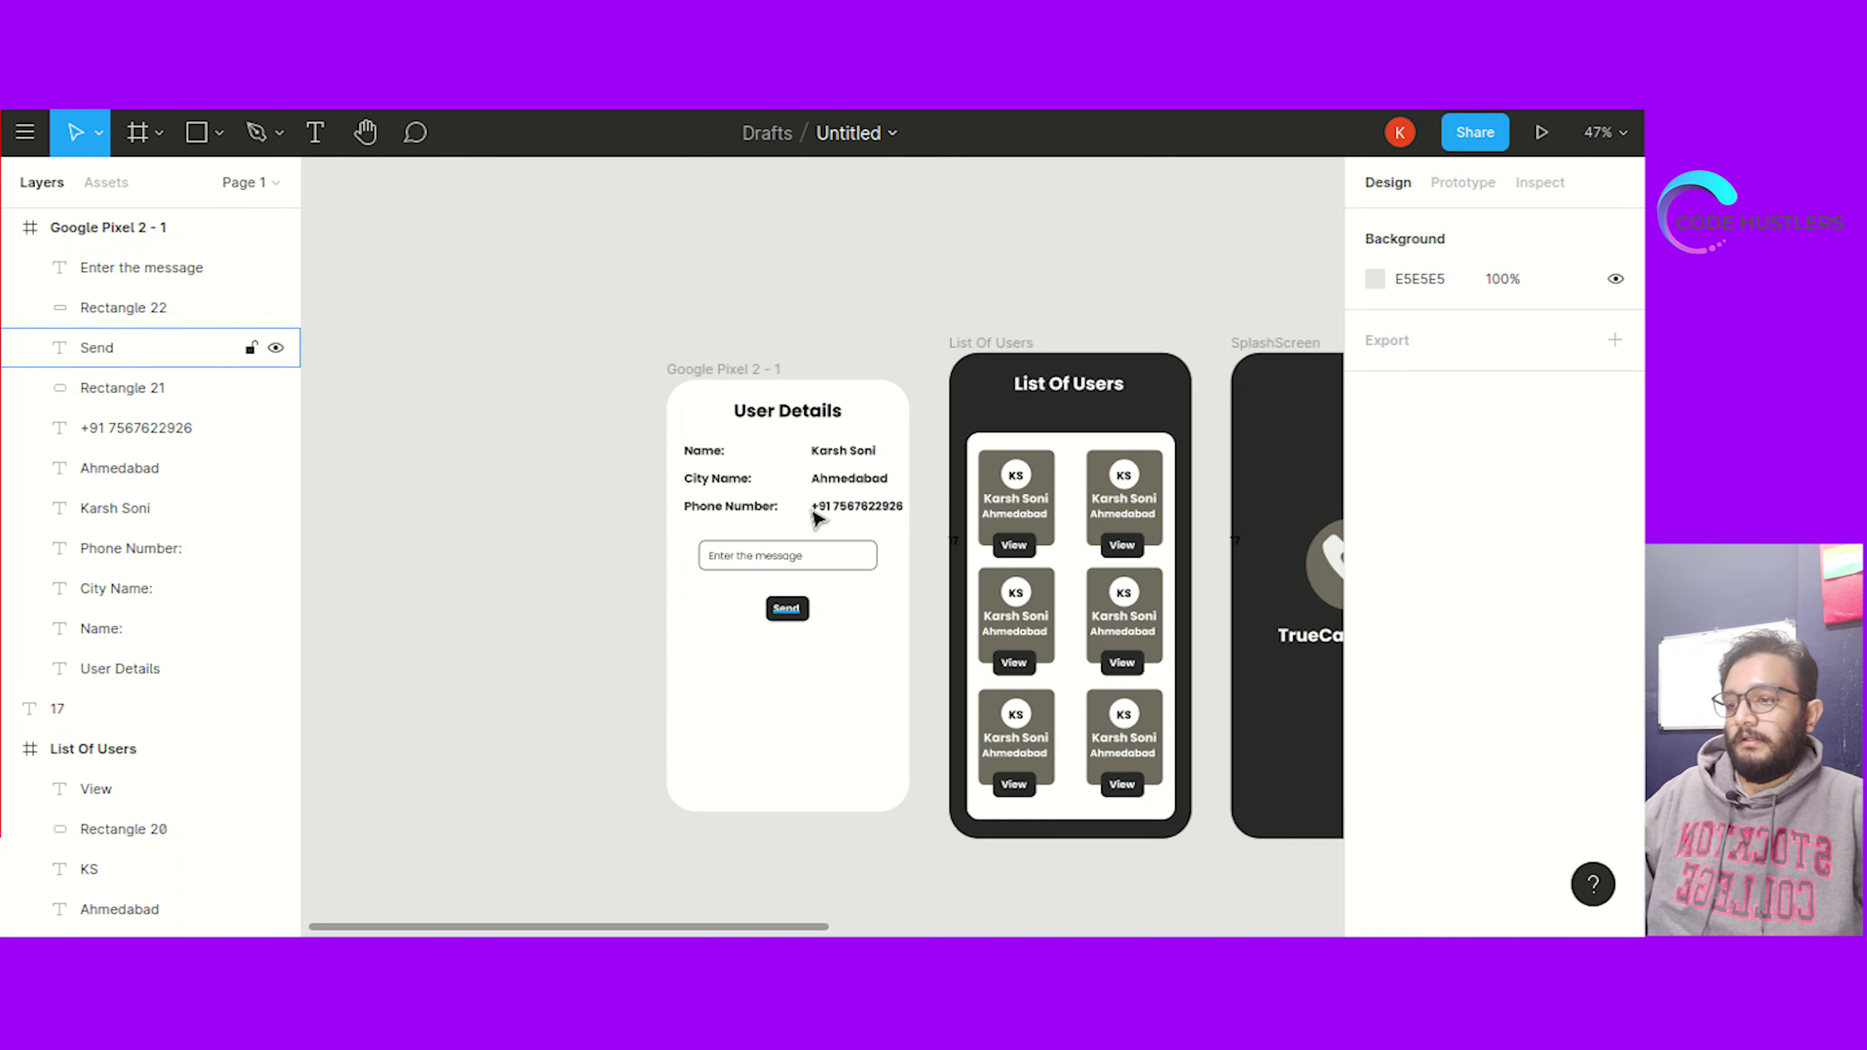
Shorten the user details phone frame to 449 tall and move it lower on the canvas
click(750, 370)
drag(803, 811, 802, 645)
click(537, 693)
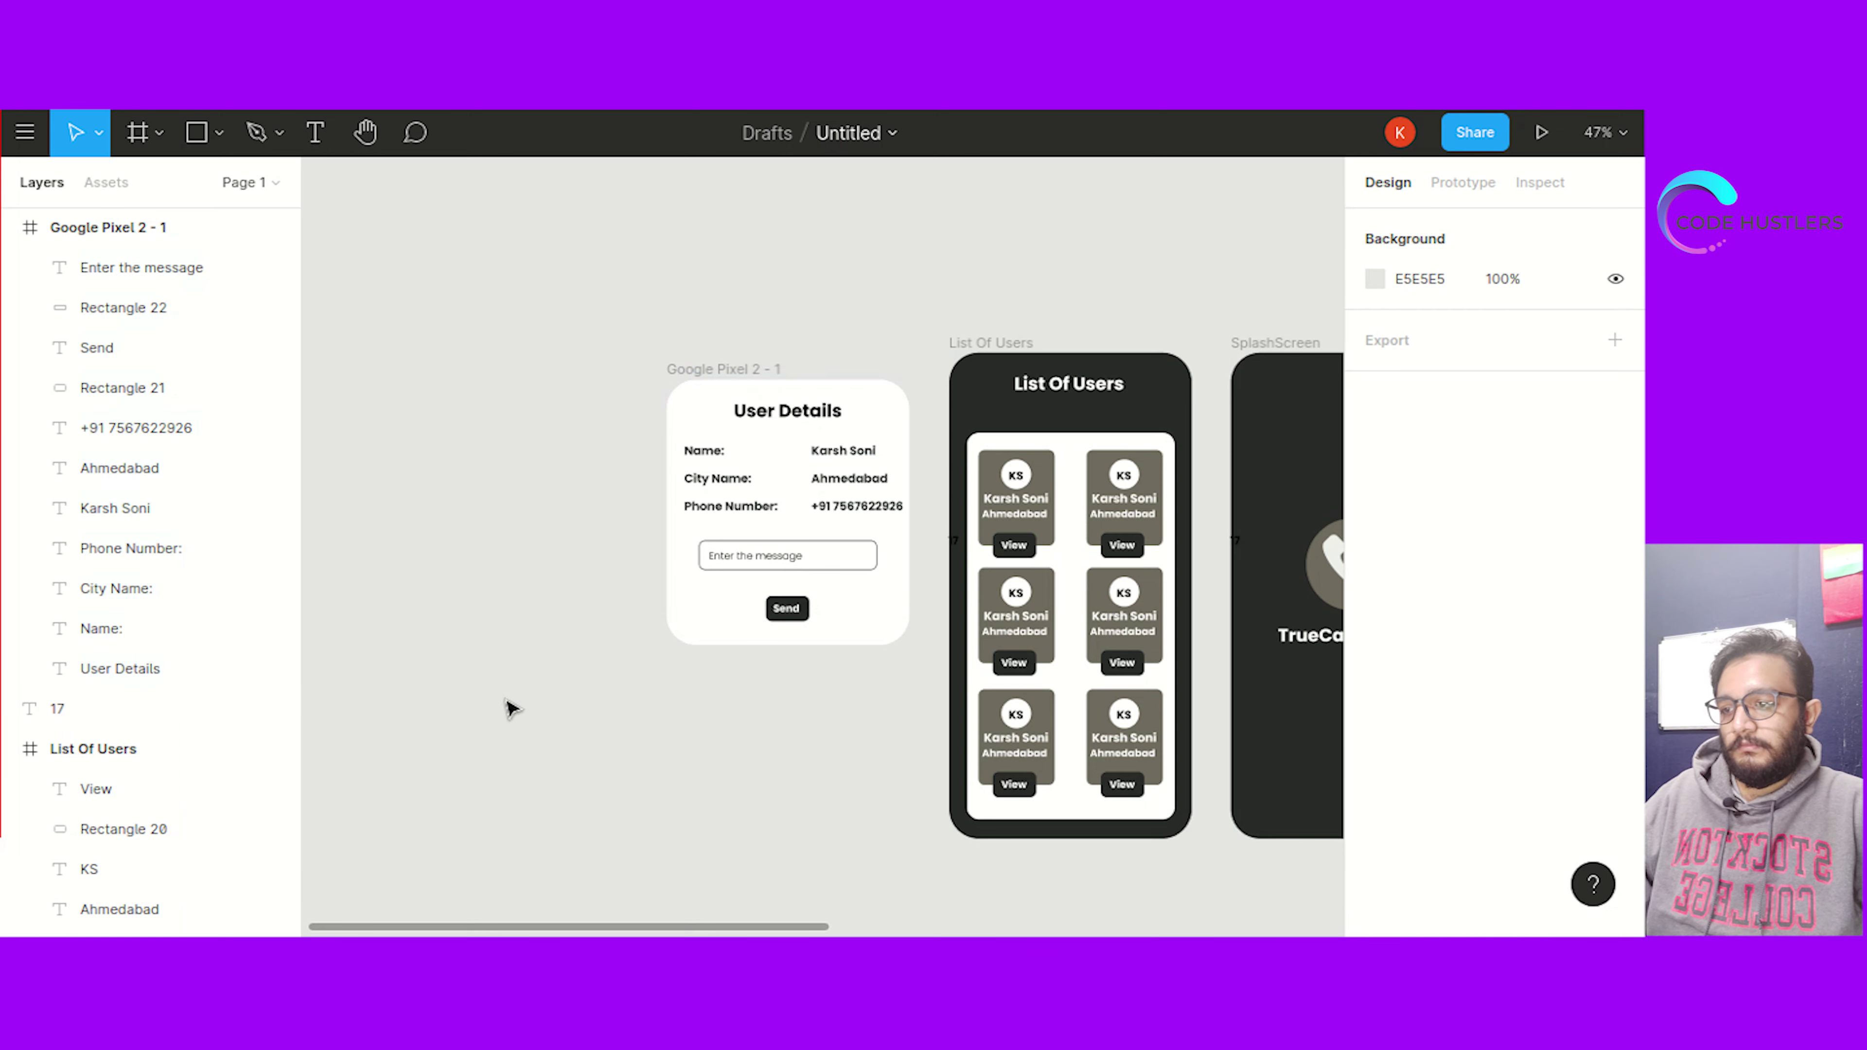
click(702, 369)
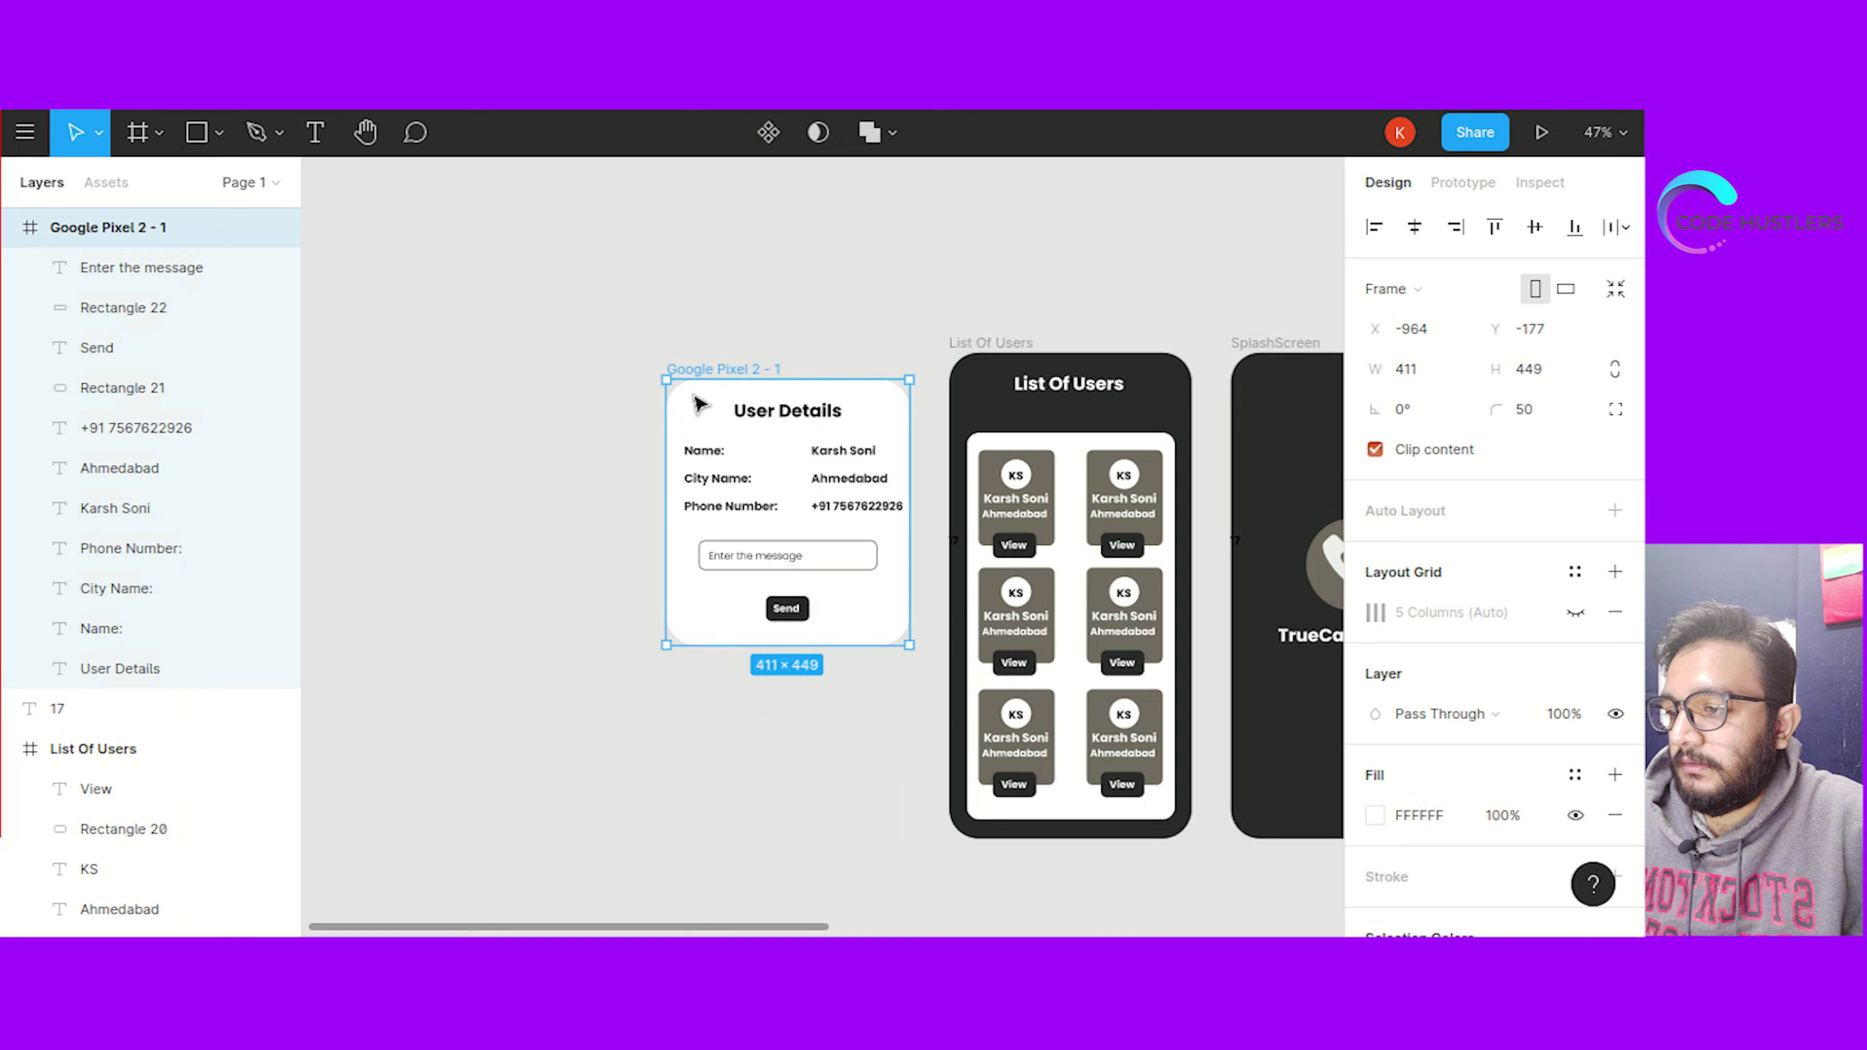
drag(690, 402, 692, 485)
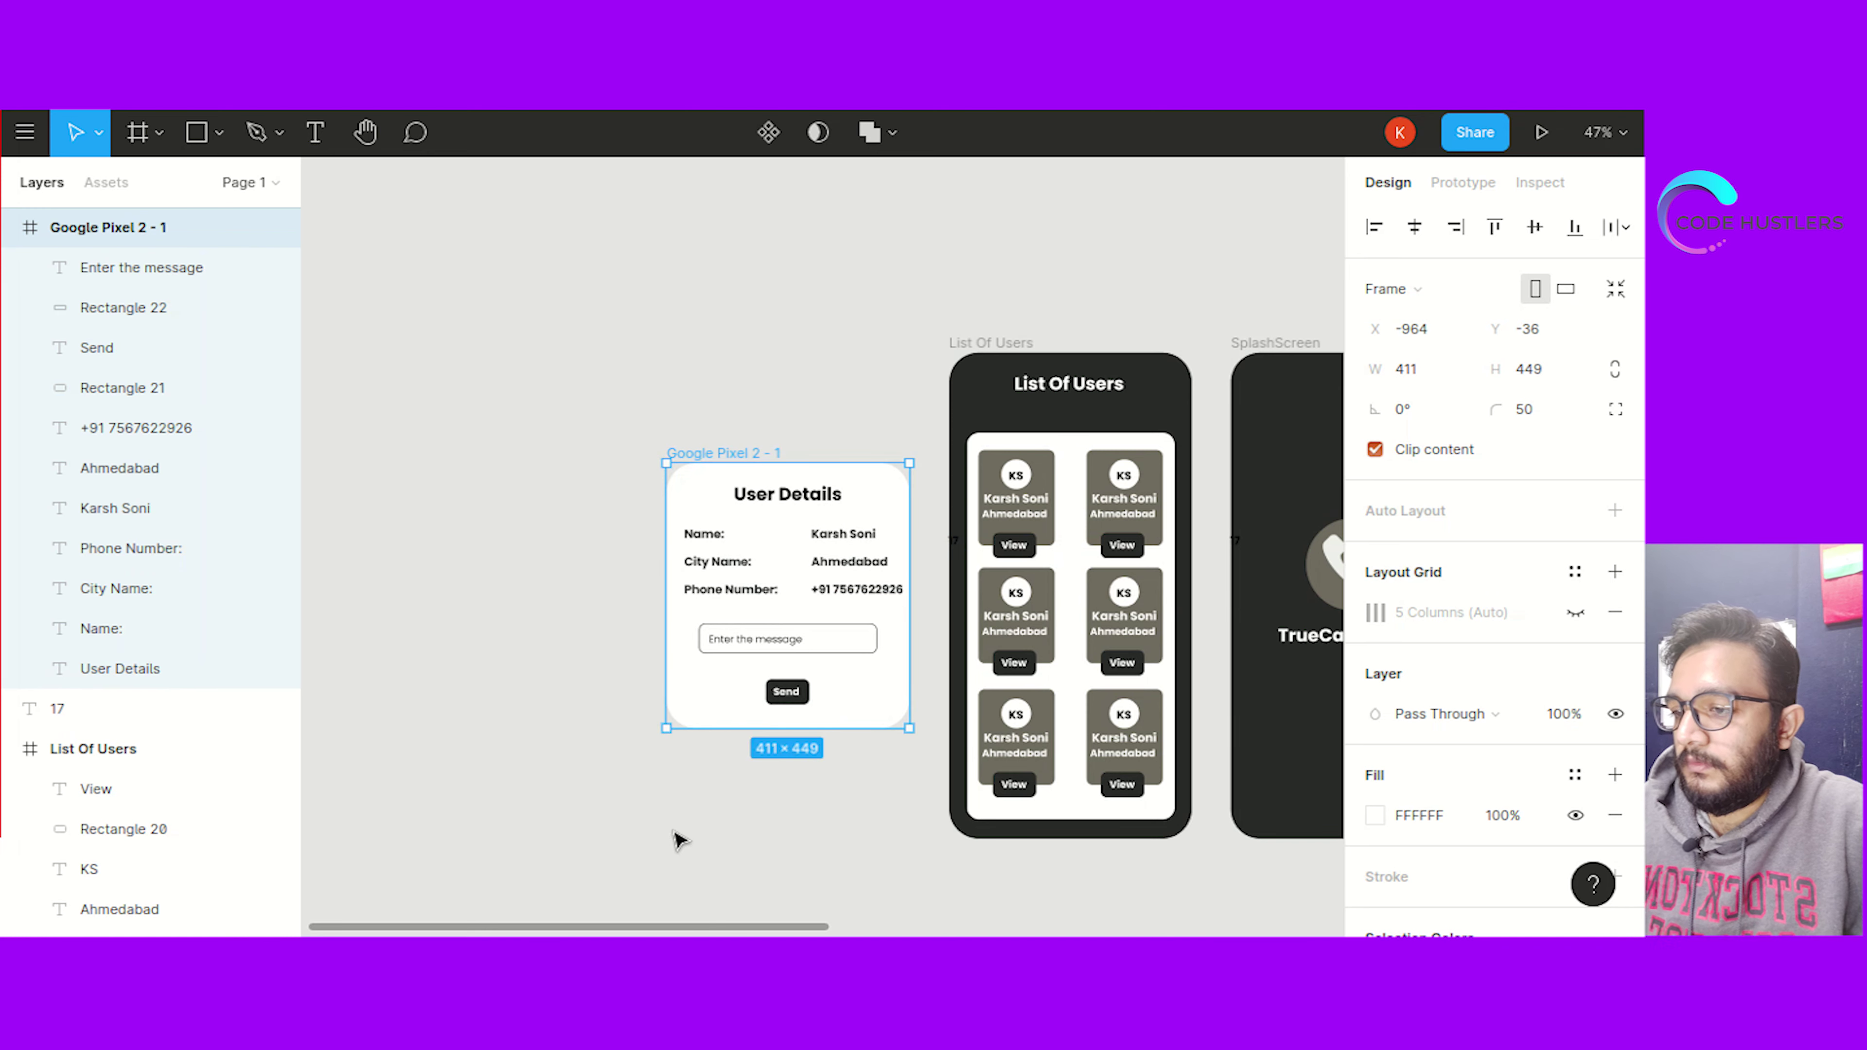
Rename the frame layer to 'User Details'
double_click(767, 491)
key(ctrl+c)
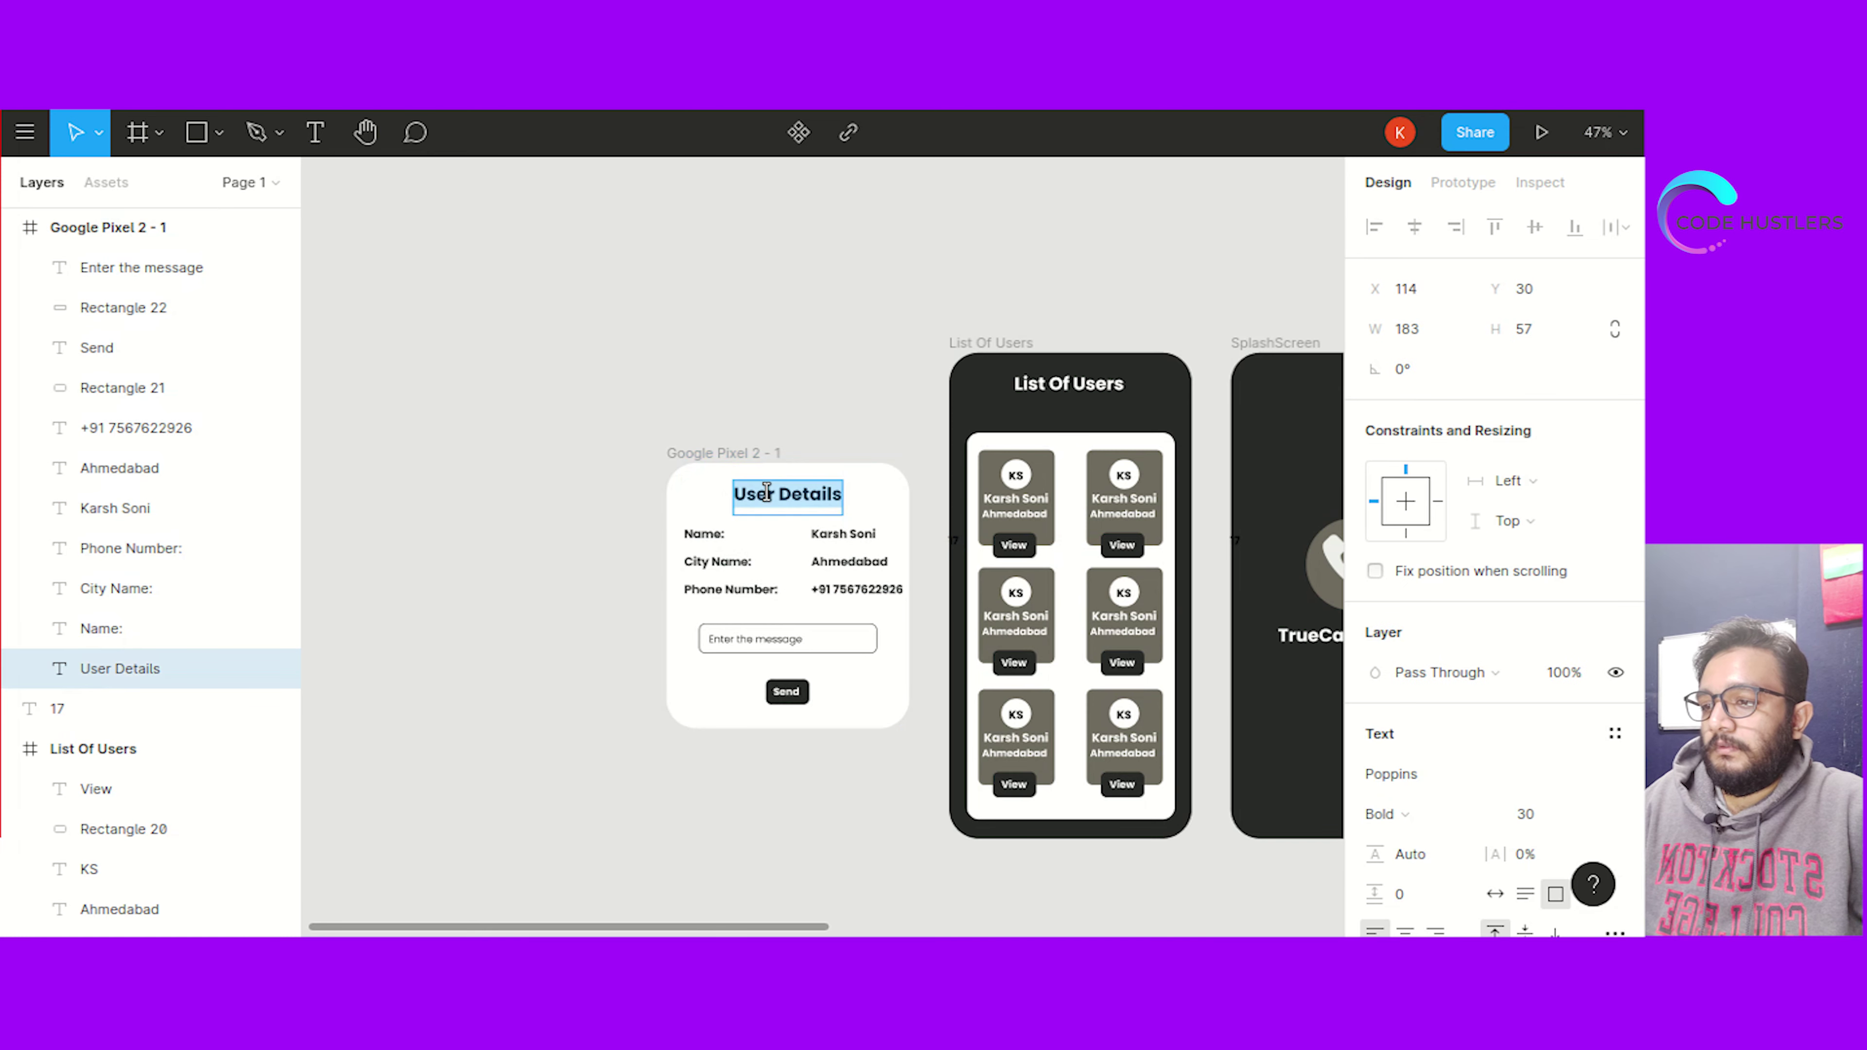
double_click(107, 227)
key(ctrl+v)
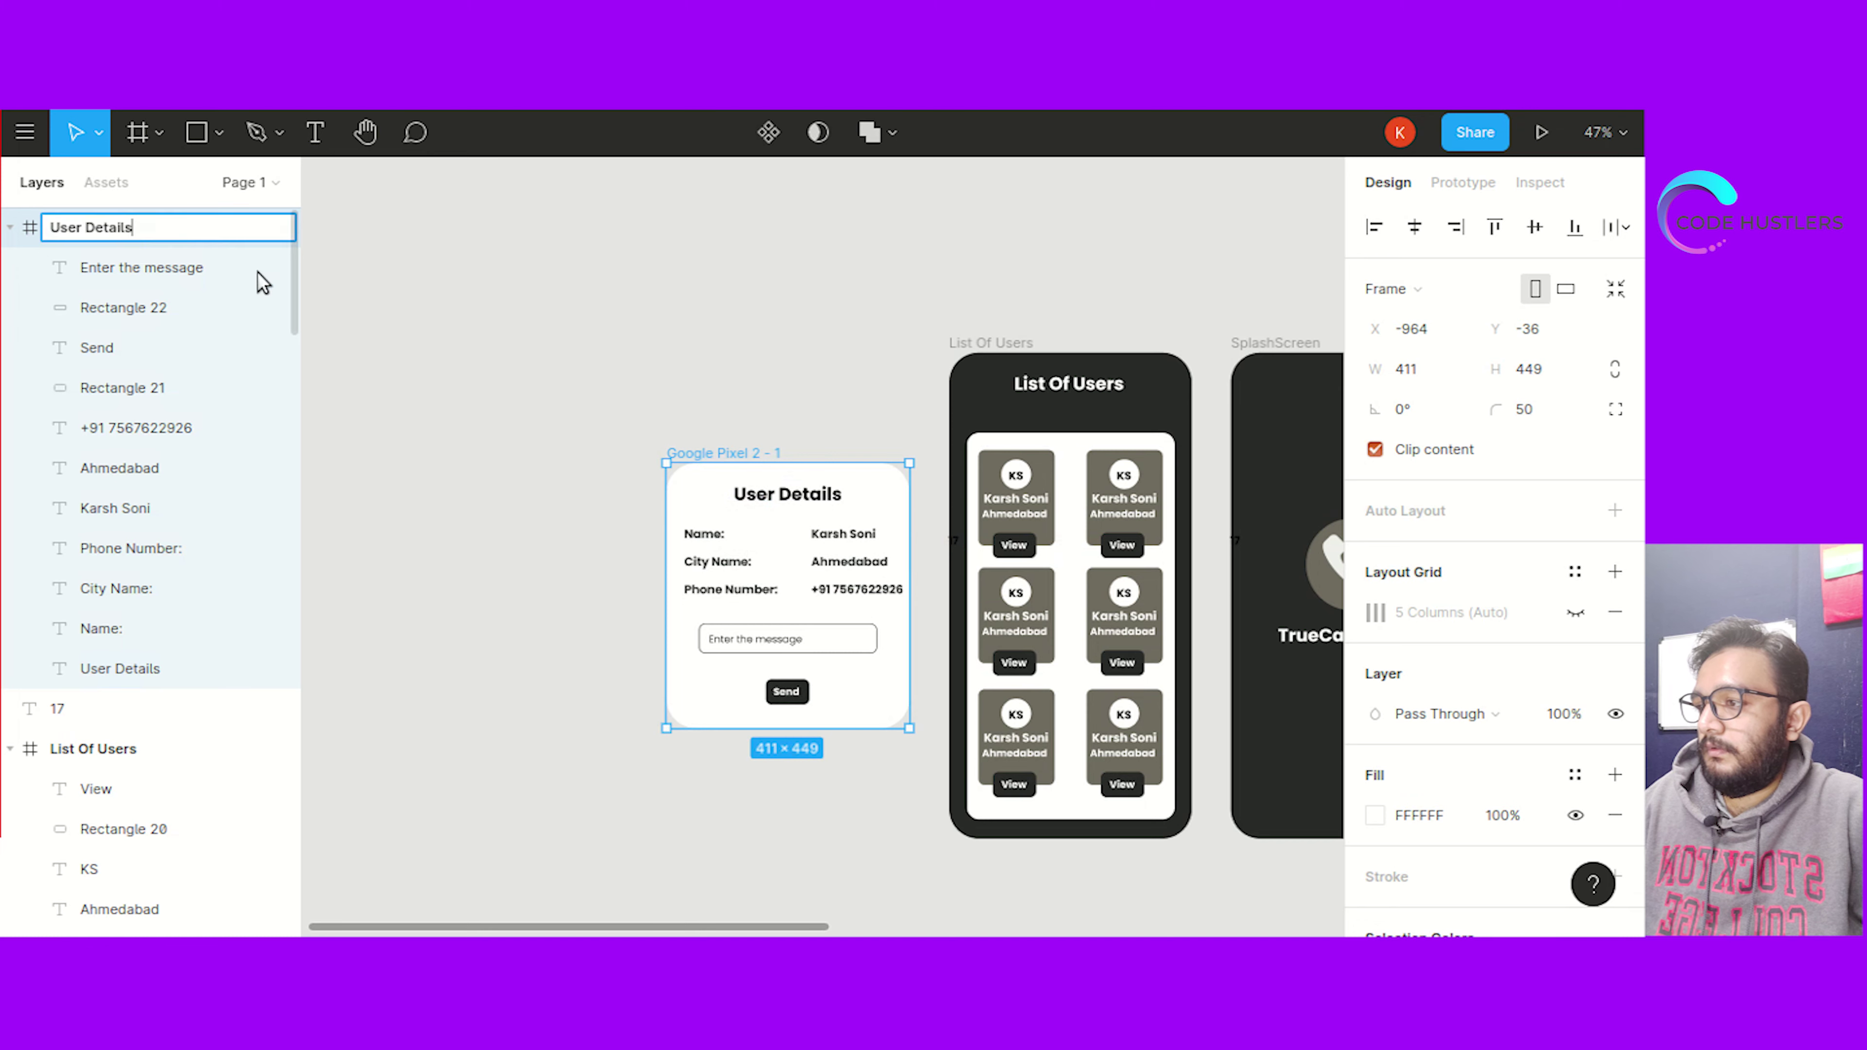
click(621, 479)
Zoom out and pan until every screen from User Details to Verify OTP is visible, with nothing selected
scroll(808, 883, down, 3)
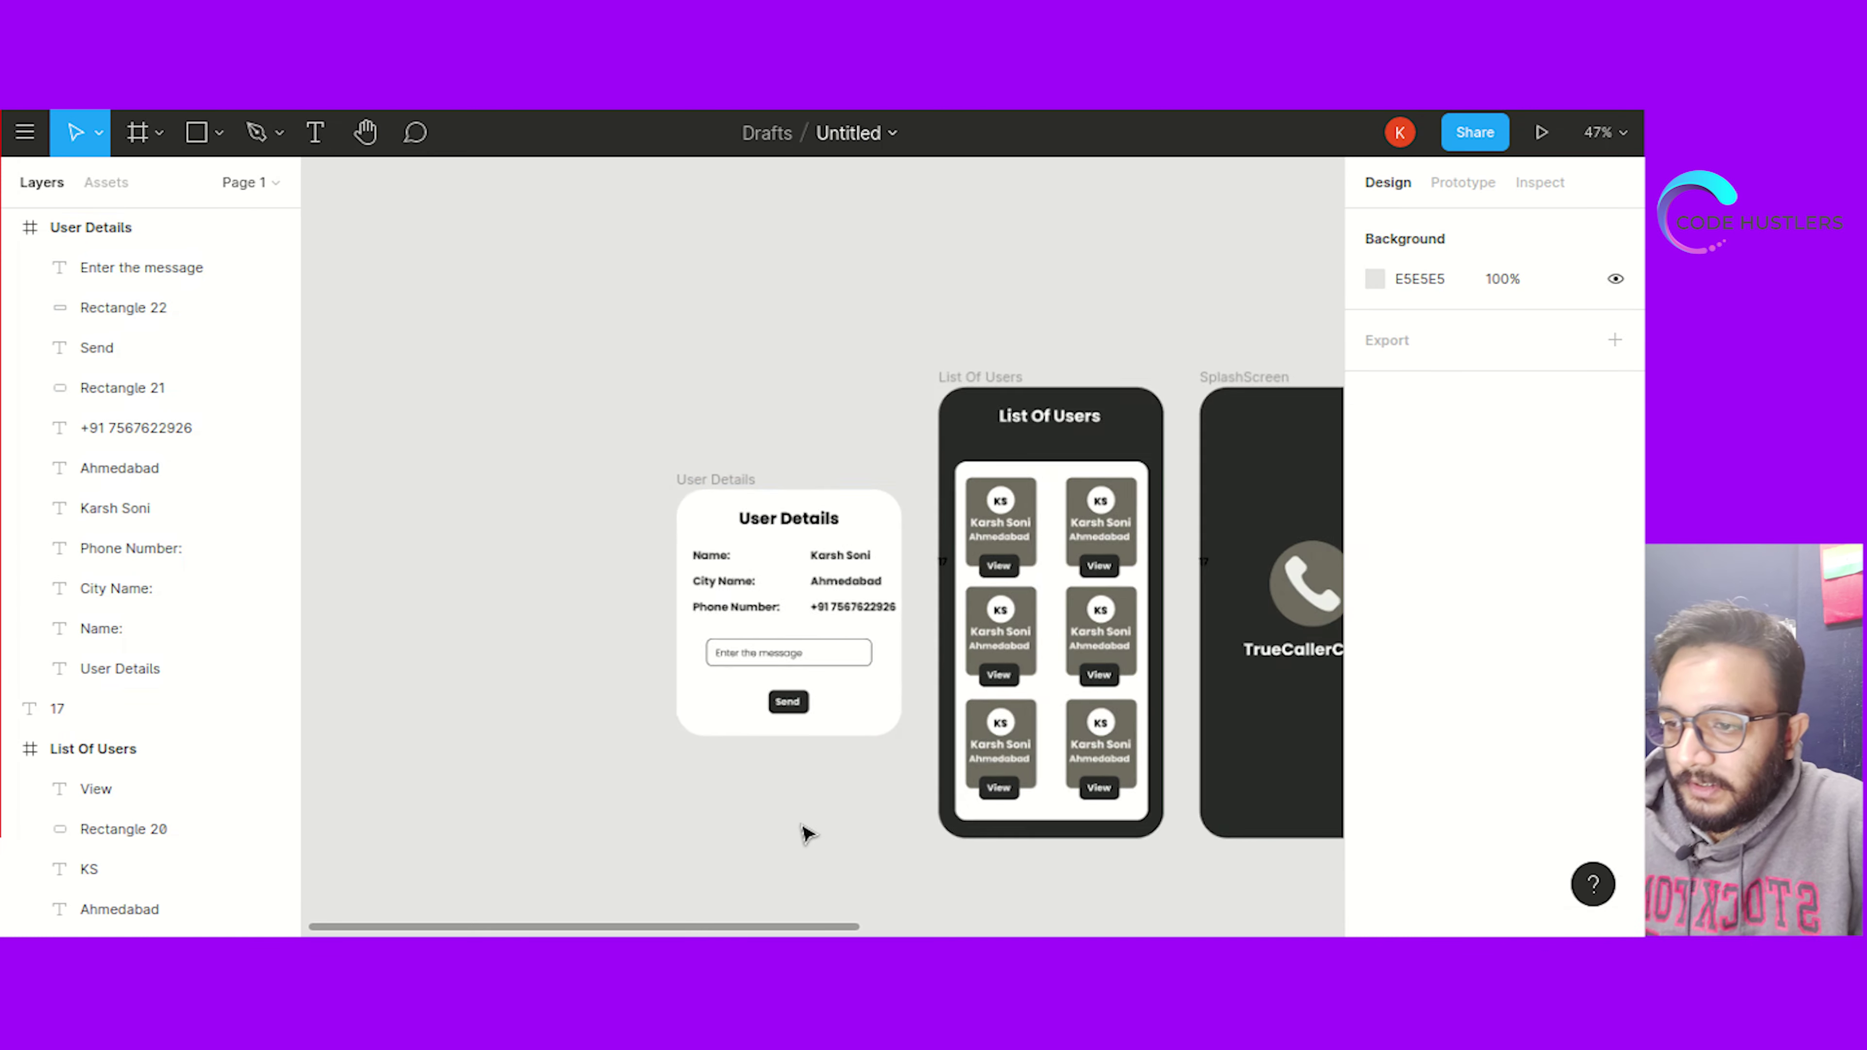
scroll(805, 833, right, 10)
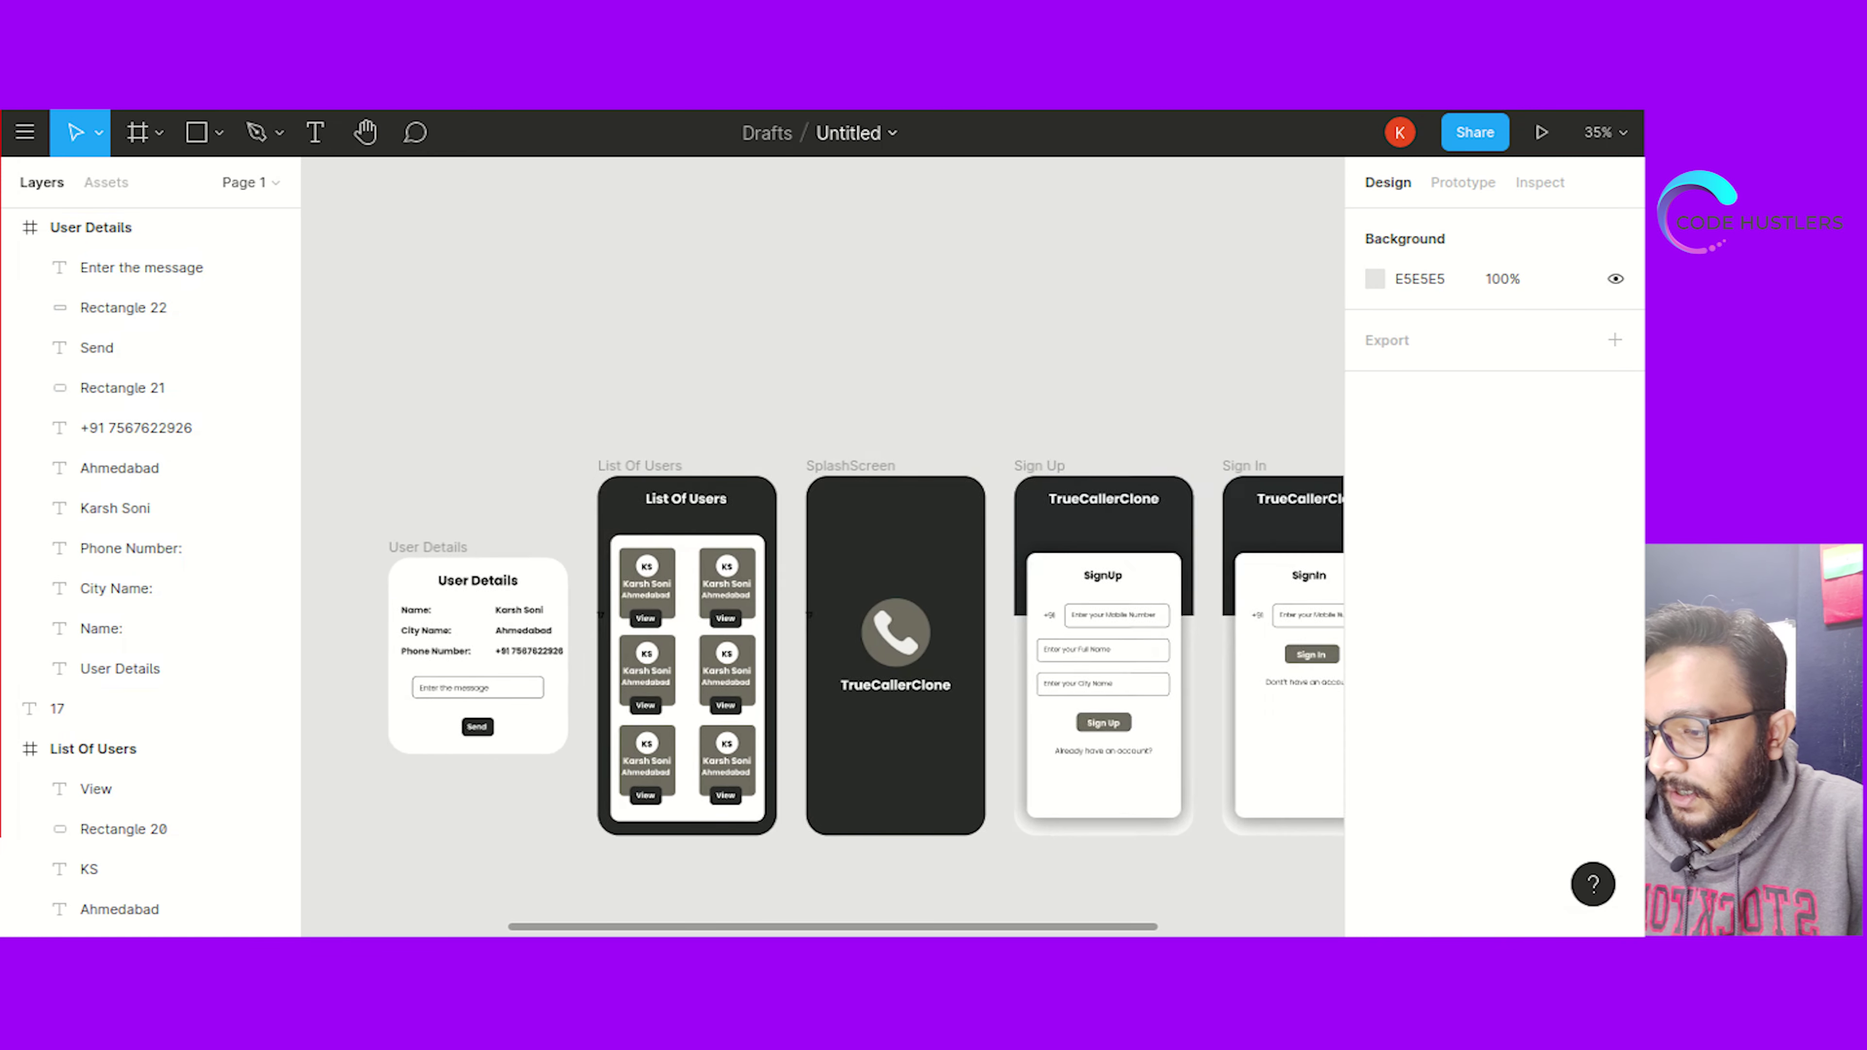
scroll(1029, 854, down, 2)
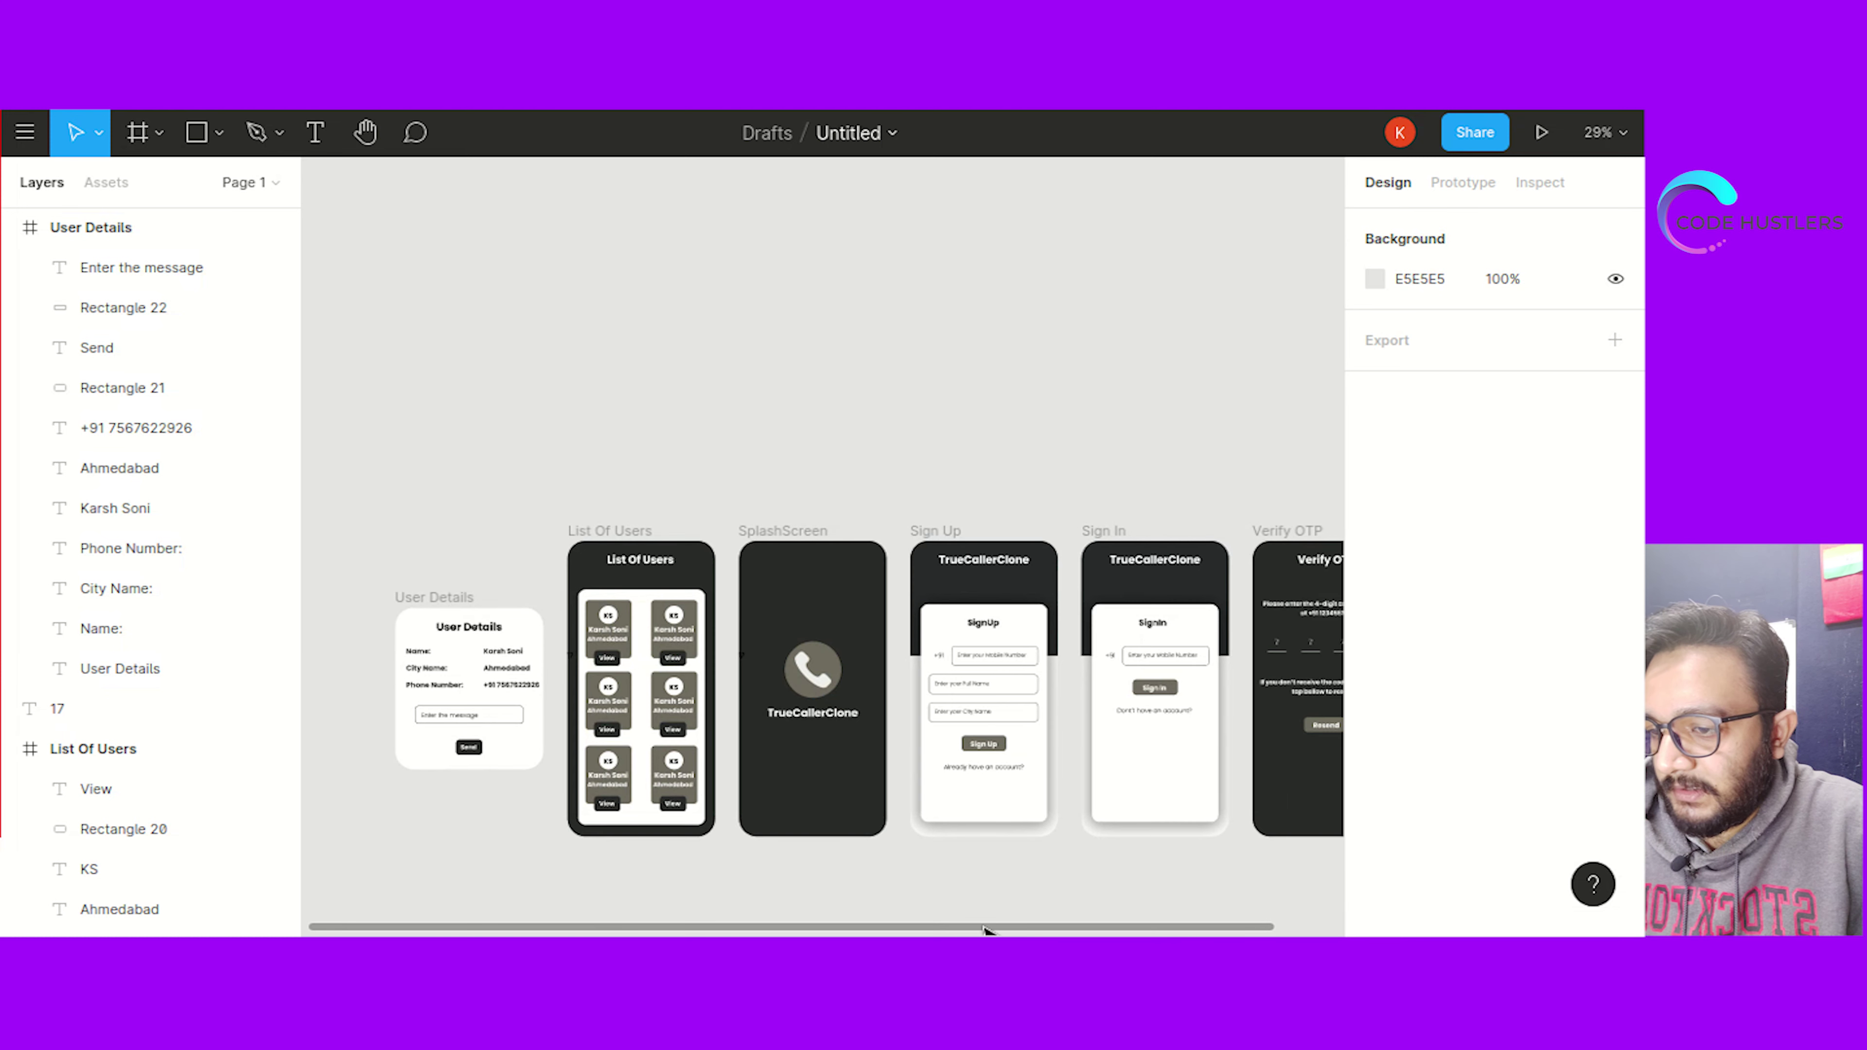
scroll(1032, 932, right, 2)
scroll(988, 883, down, 2)
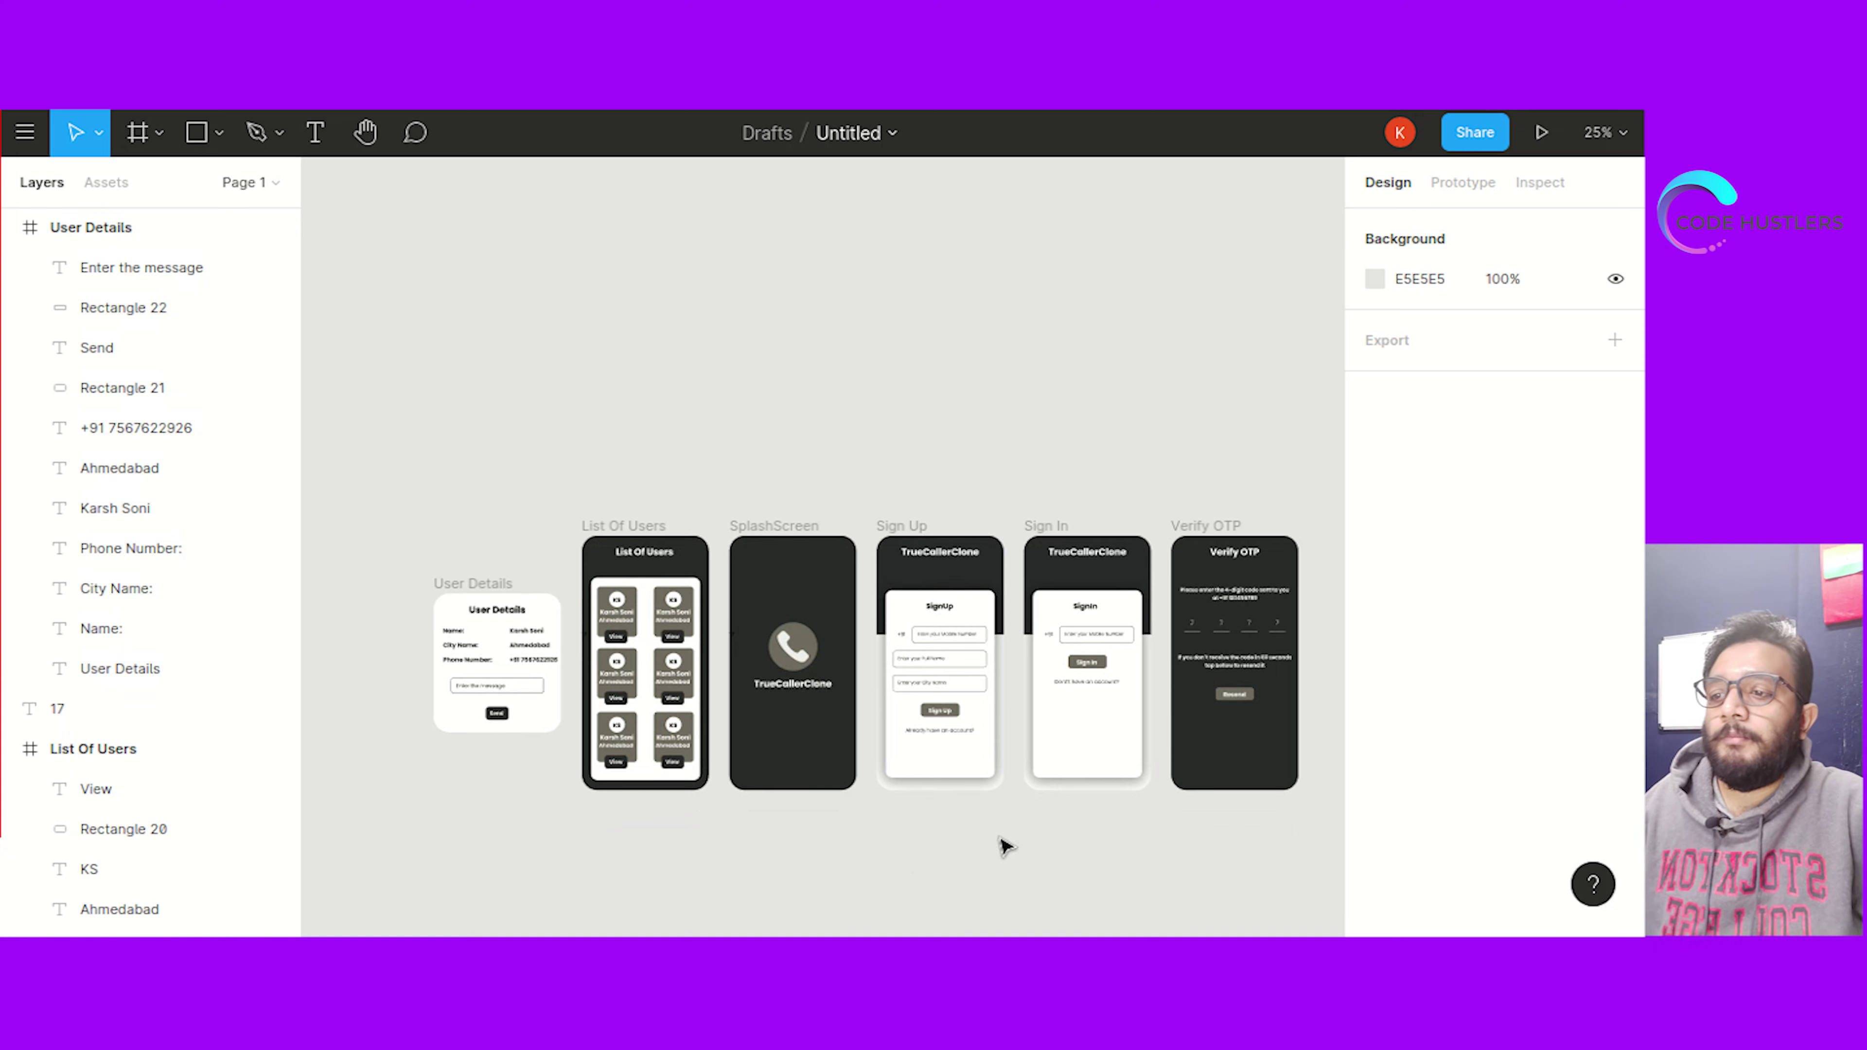
scroll(1029, 849, up, 1)
drag(1083, 834, 985, 826)
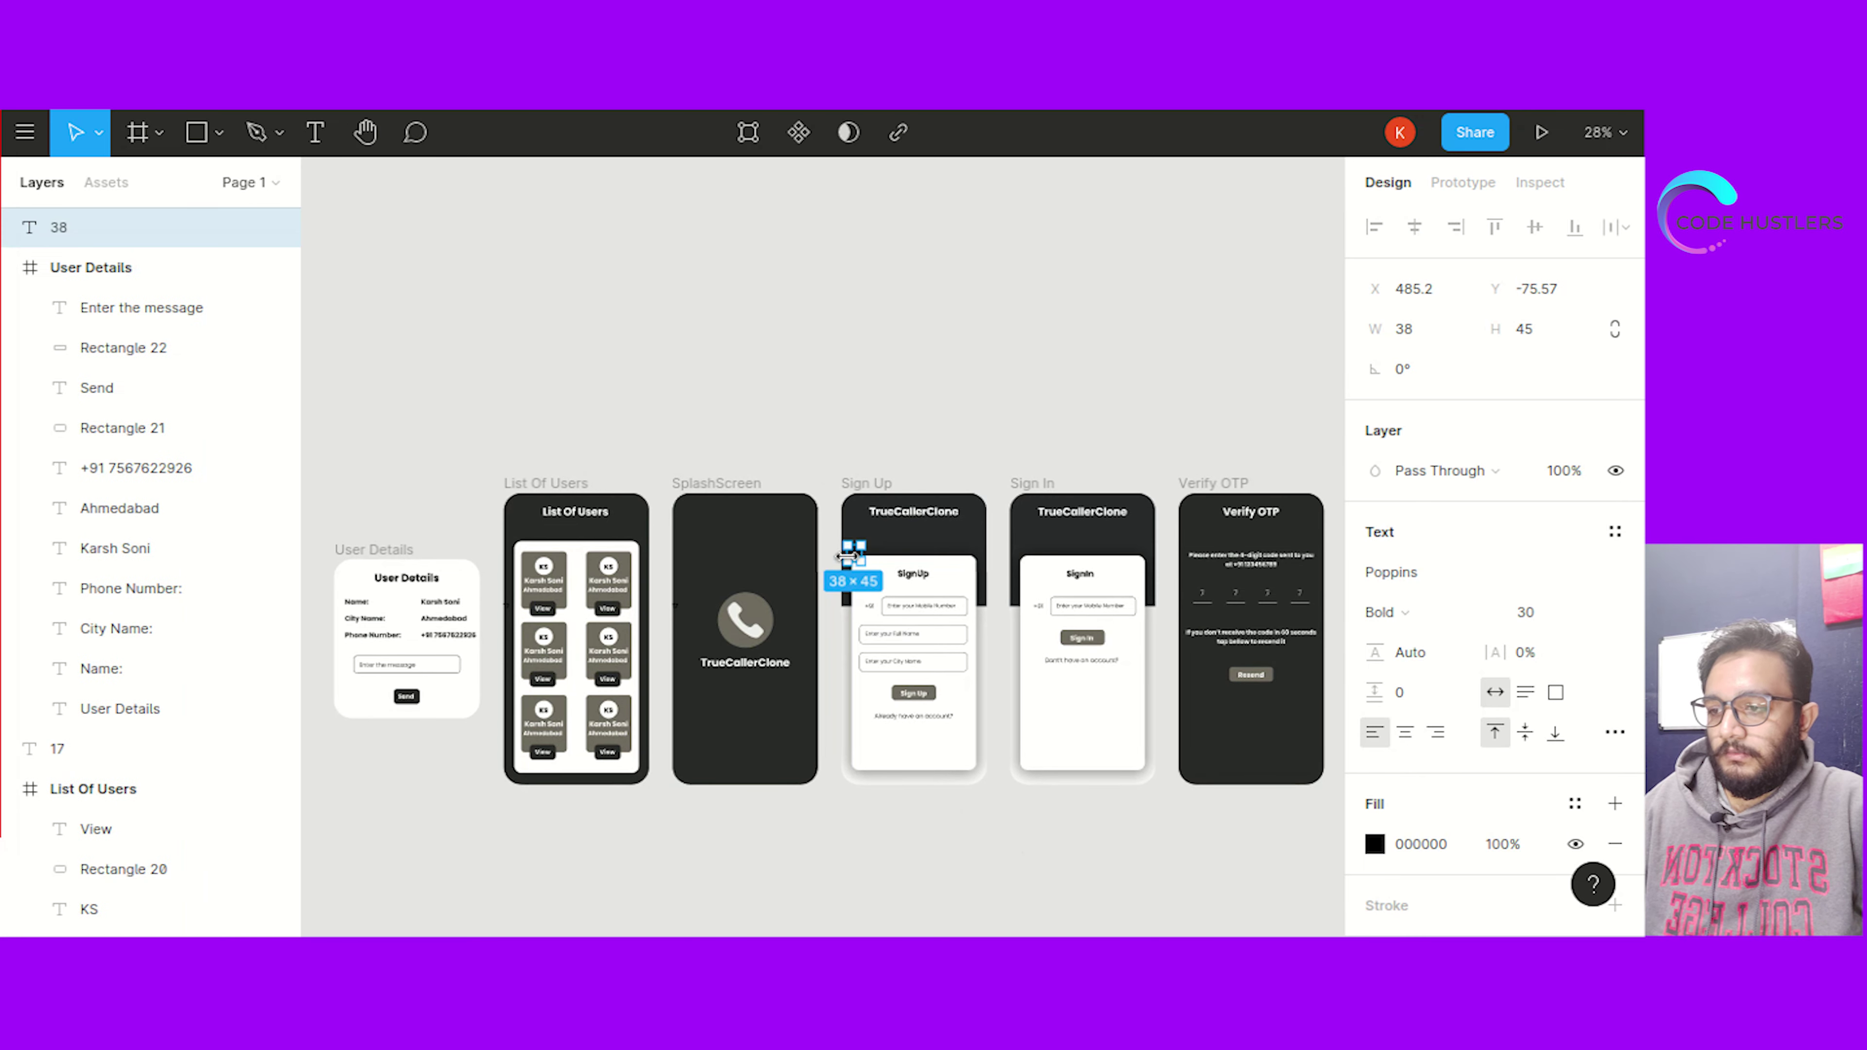
key(Escape)
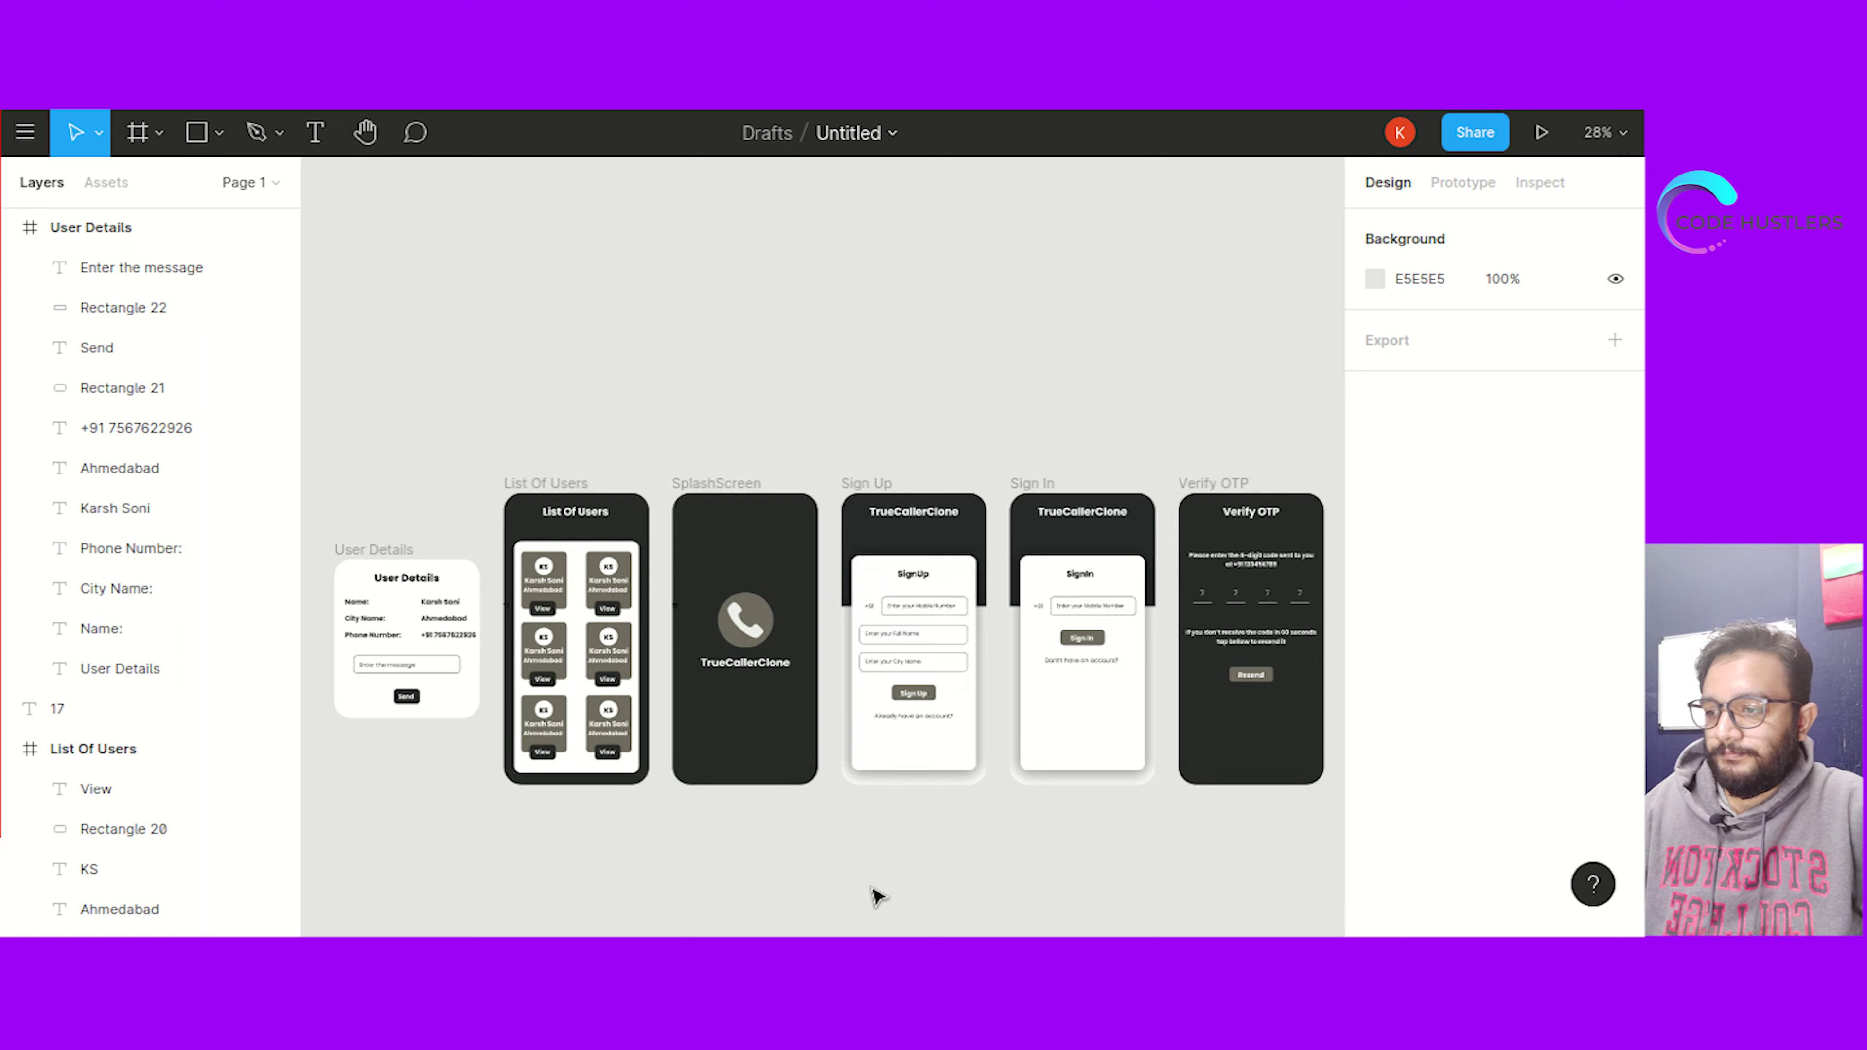